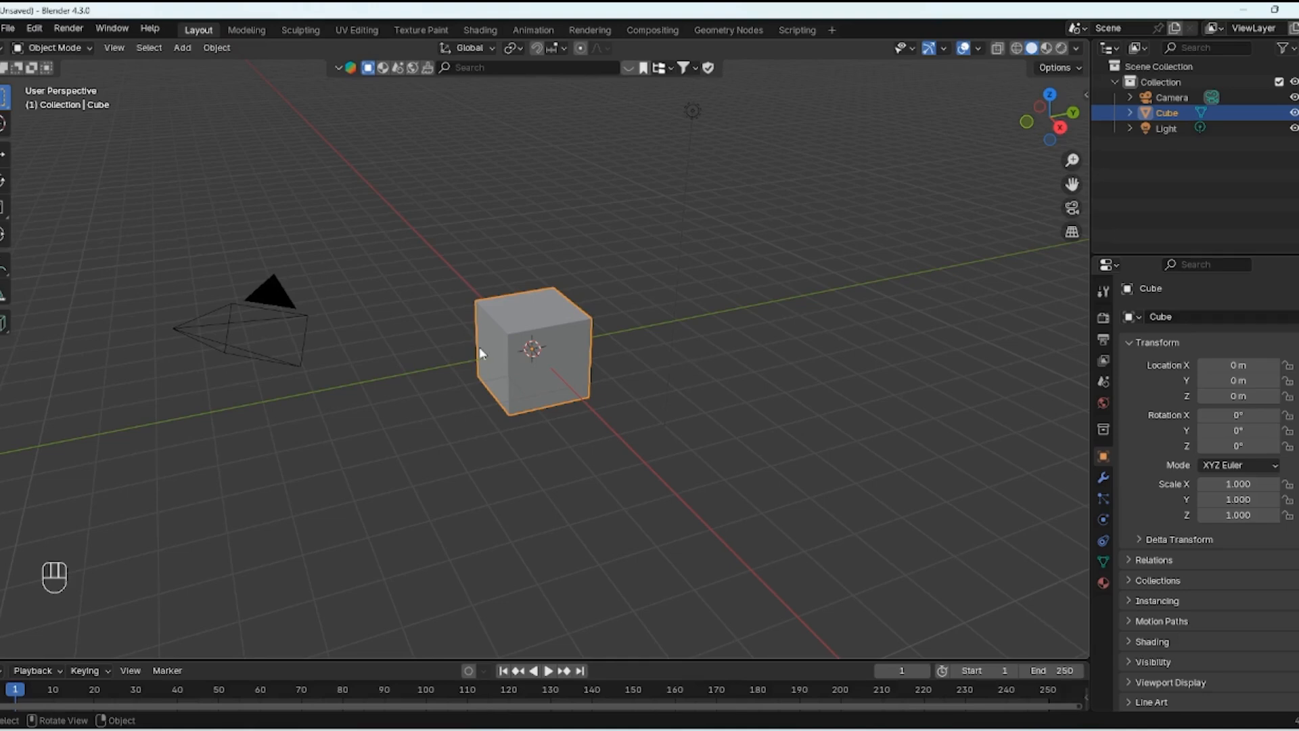
# Step: Rename the default cube object to "head"
pyautogui.moveTo(479, 347); pyautogui.dragTo(677, 307, button='middle')
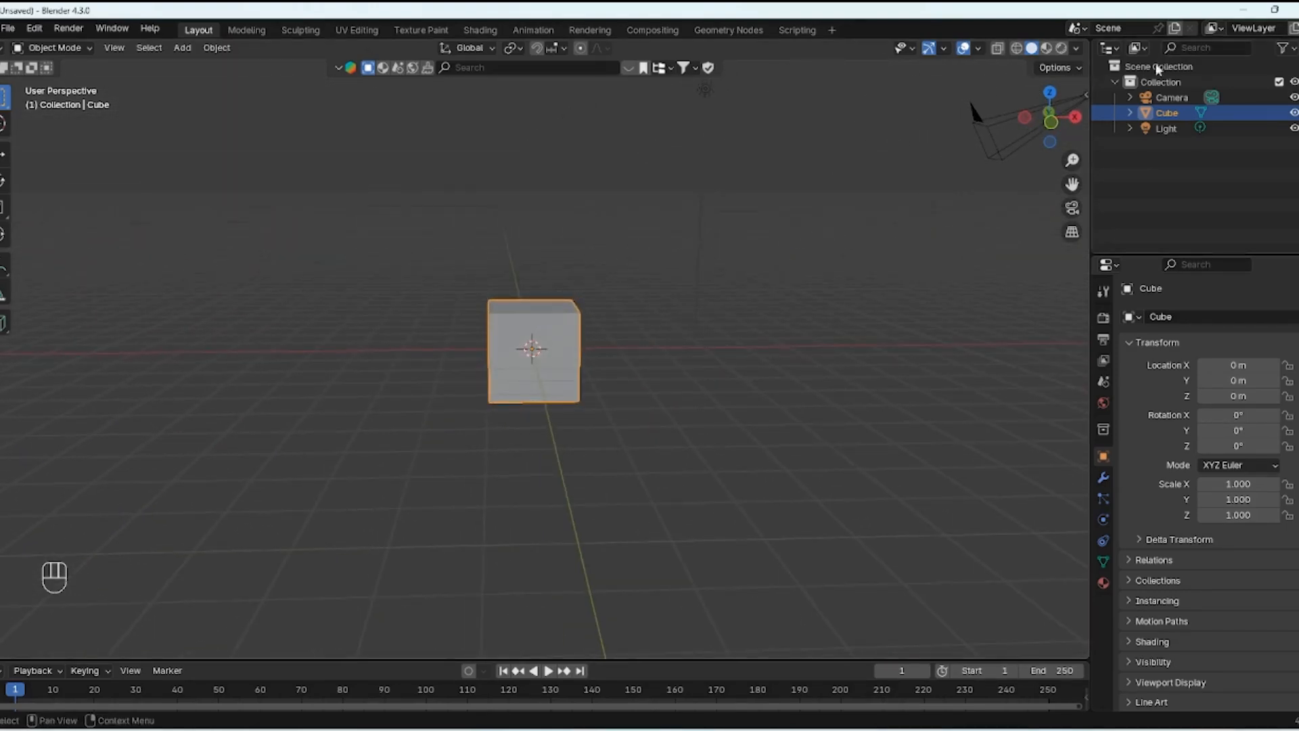
pyautogui.doubleClick(1168, 113)
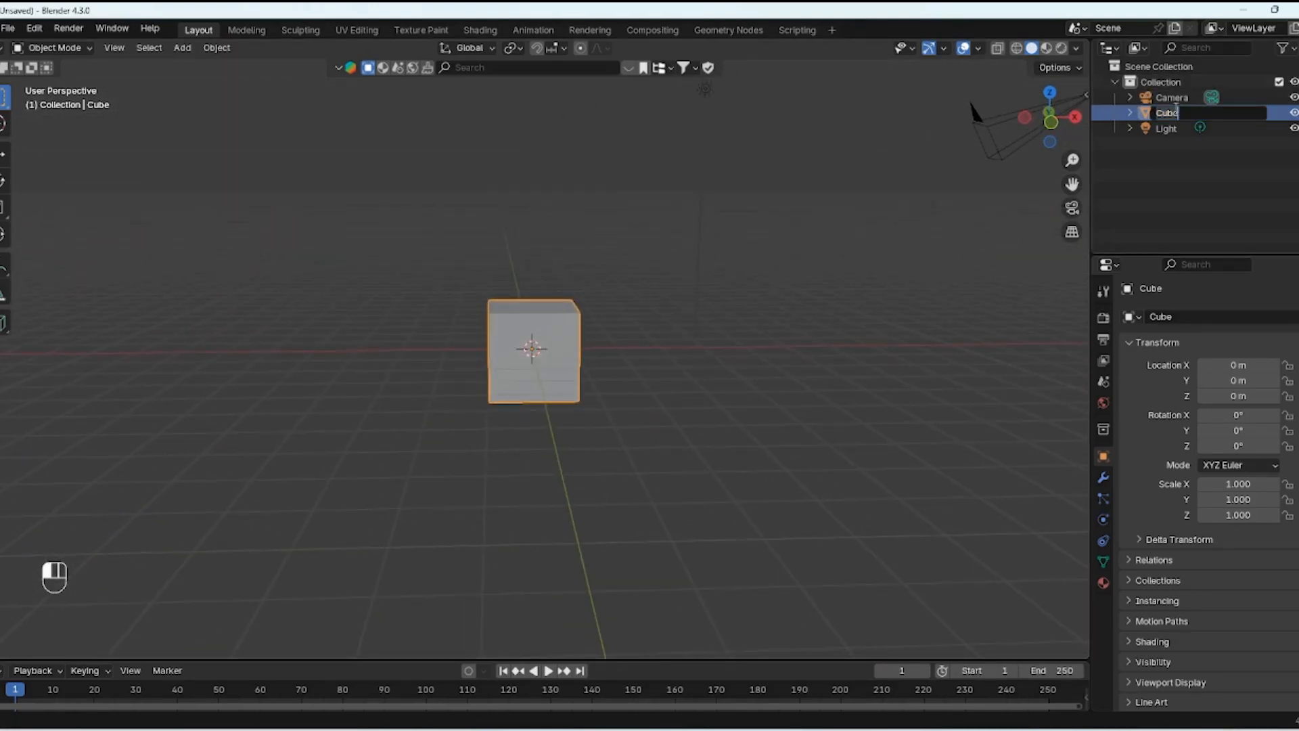
pyautogui.write('head')
pyautogui.press('Return')
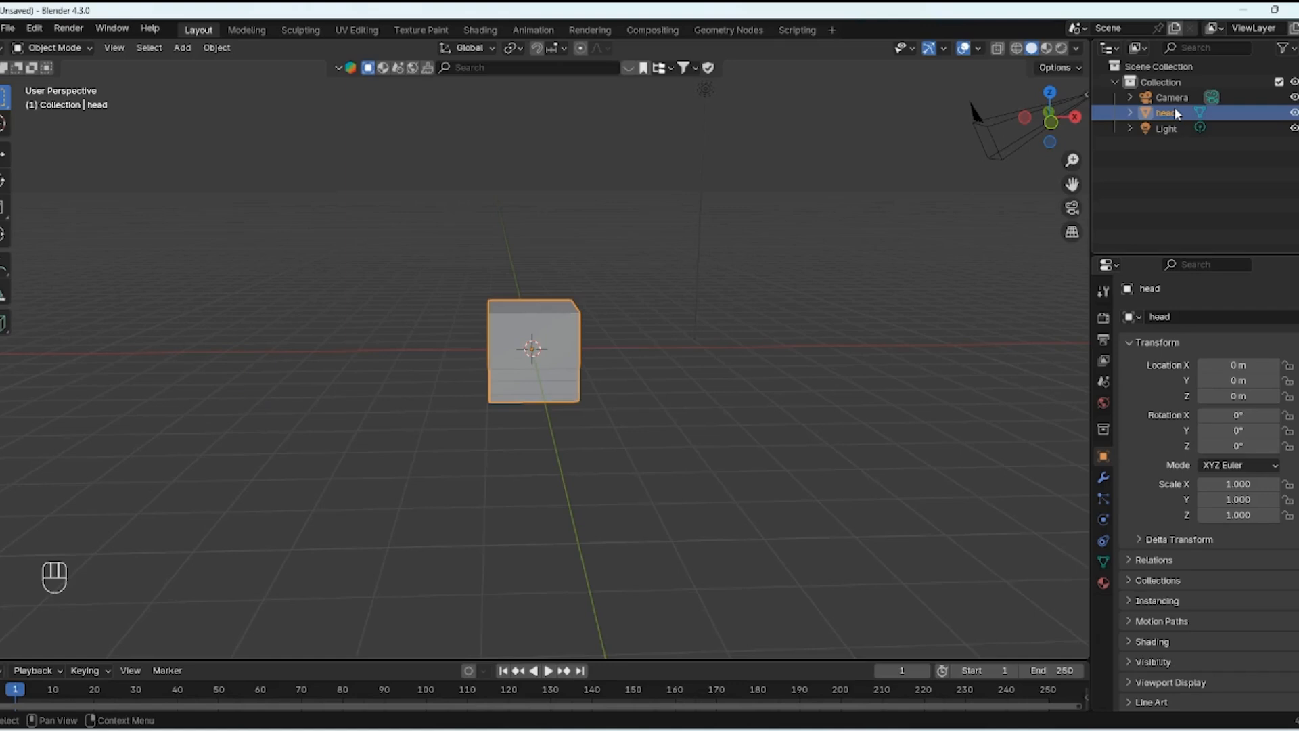
# Step: Delete the camera and the light from the scene
pyautogui.click(1158, 99)
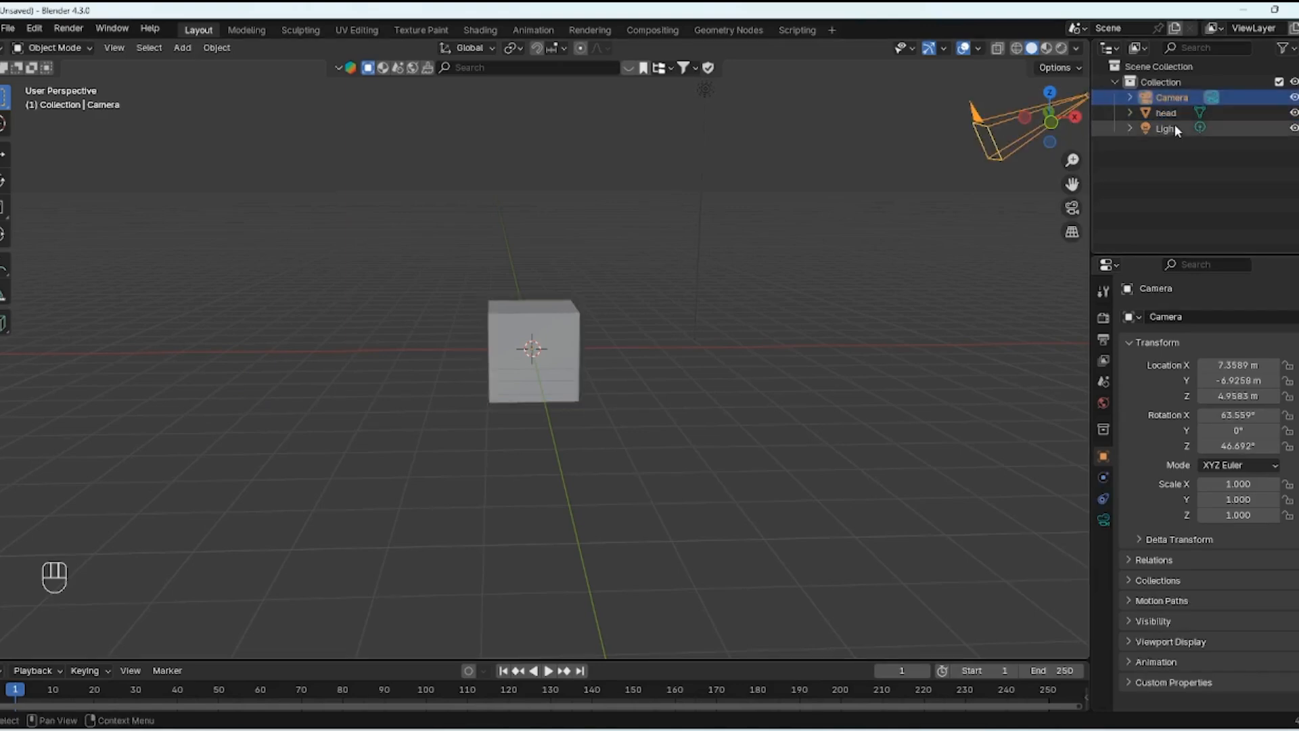
pyautogui.keyDown('ctrl'); pyautogui.click(1173, 127); pyautogui.keyUp('ctrl')
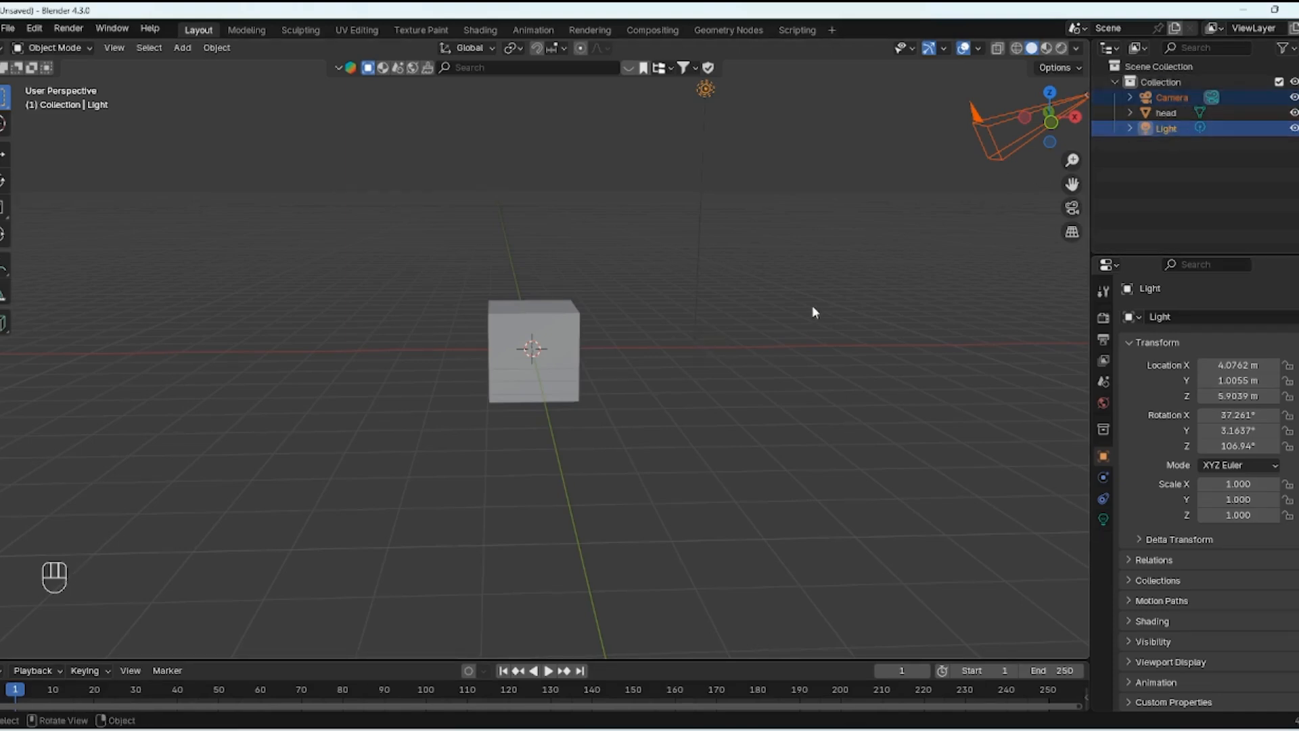
pyautogui.press('Delete')
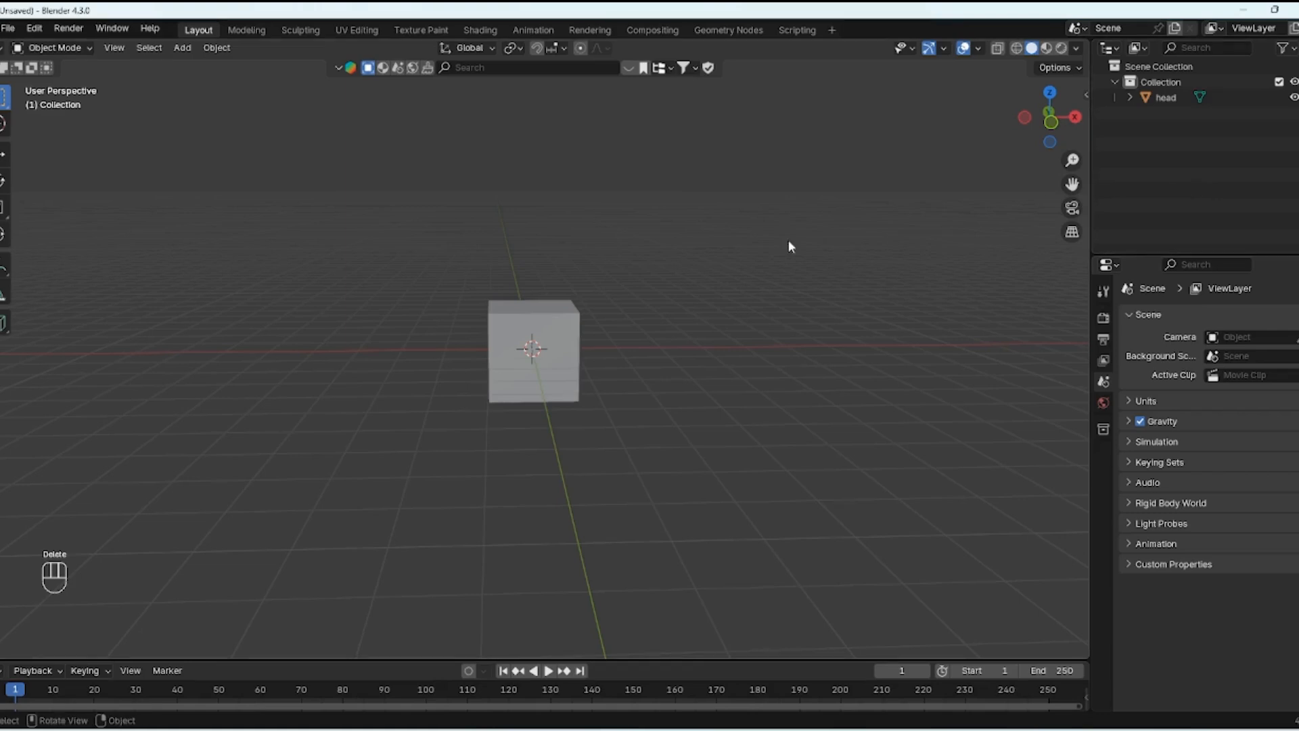
# Step: In front orthographic view, scale the head along the X axis to about 1.2
pyautogui.click(558, 337)
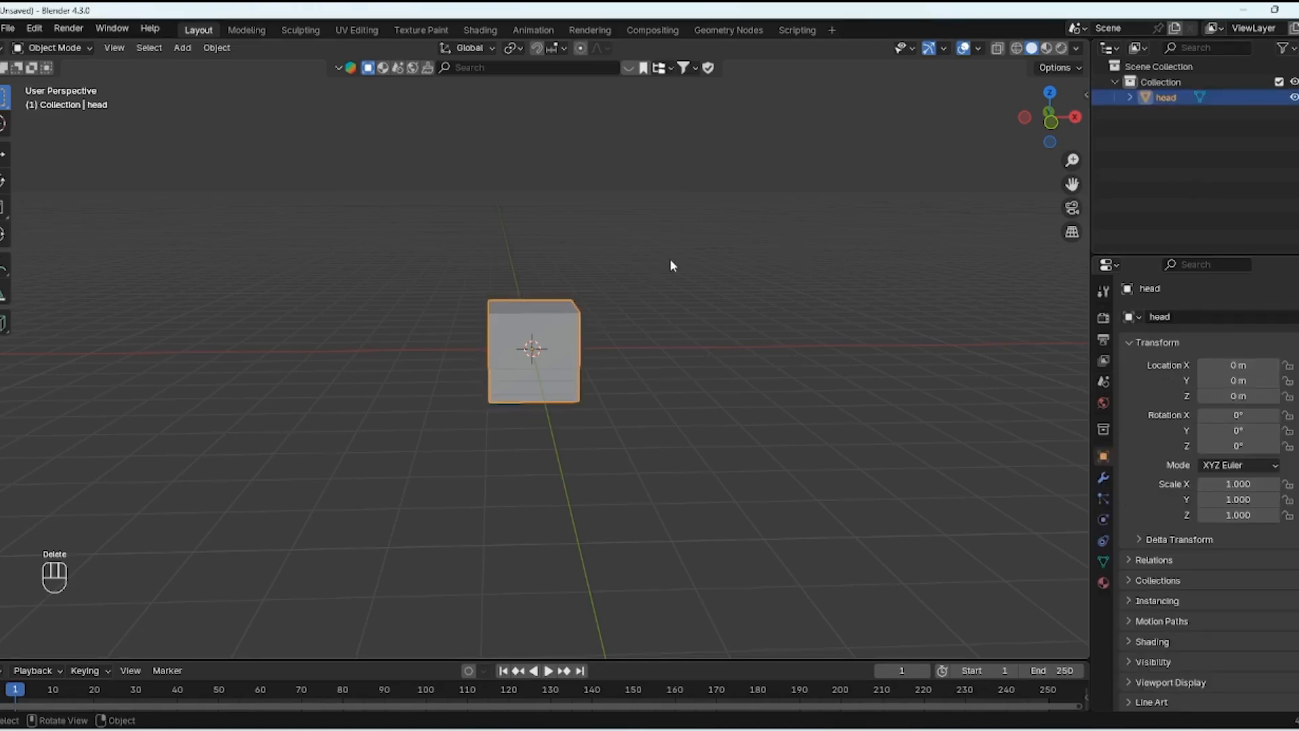
pyautogui.moveTo(677, 239); pyautogui.dragTo(769, 295, button='middle')
pyautogui.press('KP_1')
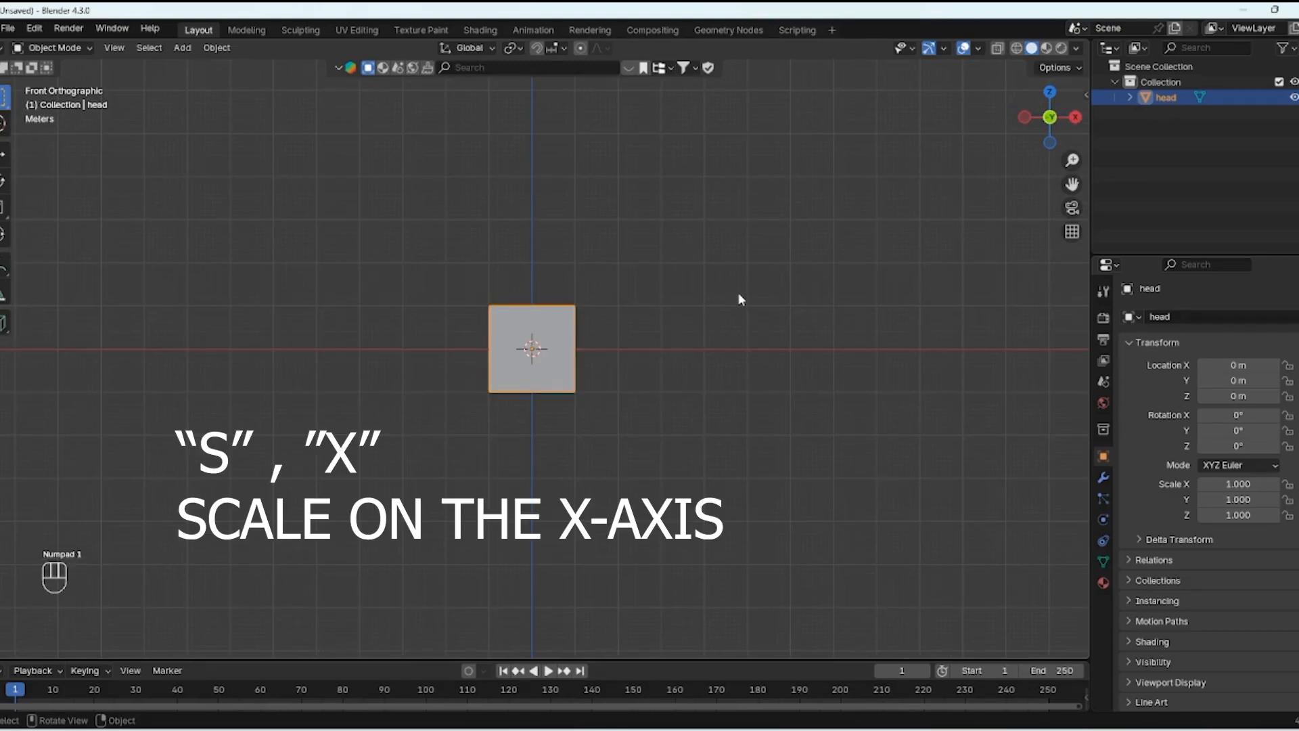
pyautogui.press('s')
pyautogui.press('x')
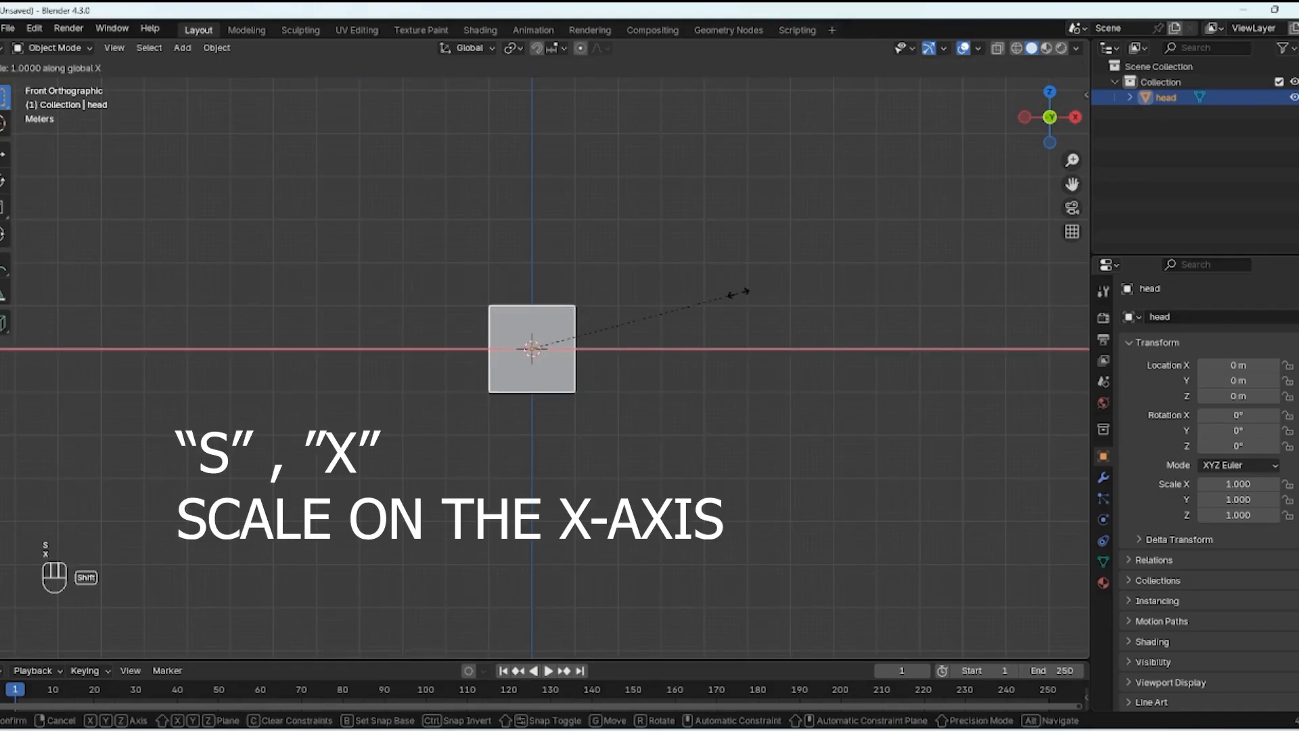
pyautogui.click(32, 172)
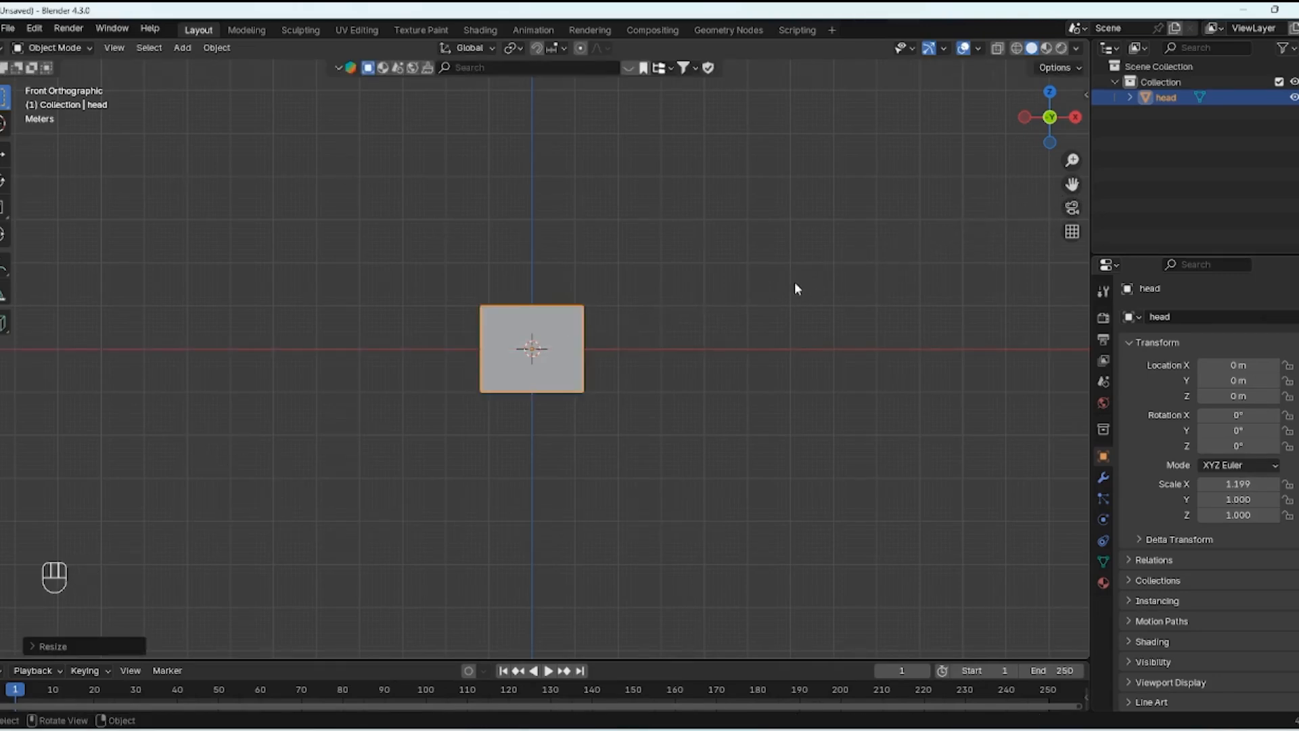
# Step: In Edit Mode, add two vertical loop cuts side by side close to the head's negative X side
pyautogui.moveTo(615, 273); pyautogui.dragTo(635, 321, button='middle')
pyautogui.press('Tab')
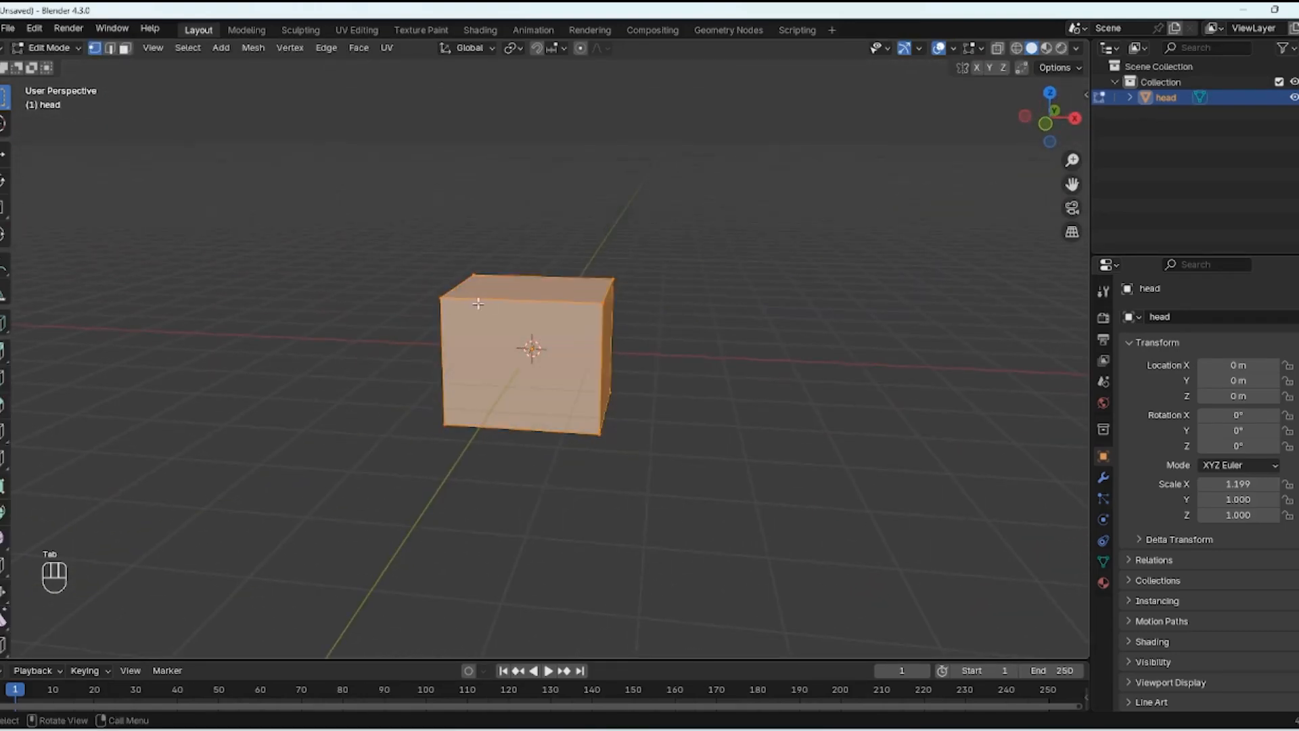
pyautogui.hotkey('ctrl', 'r')
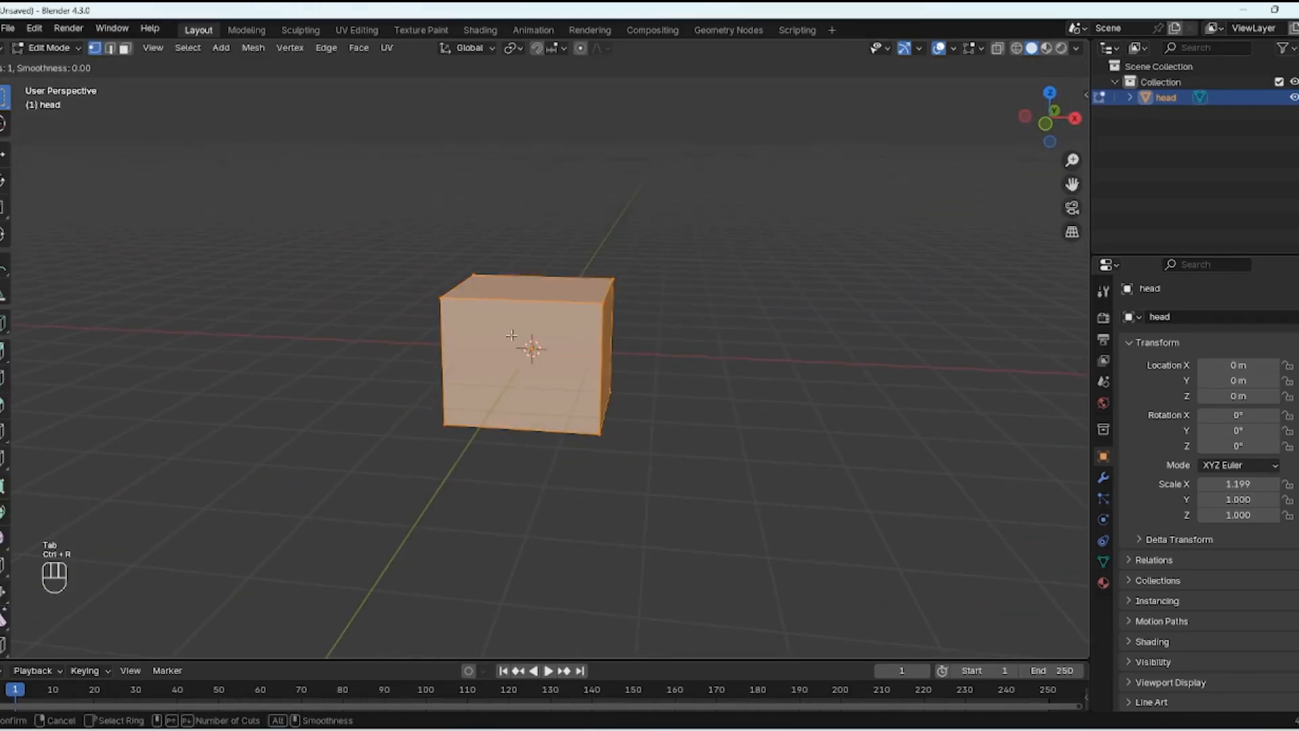
pyautogui.click(519, 308)
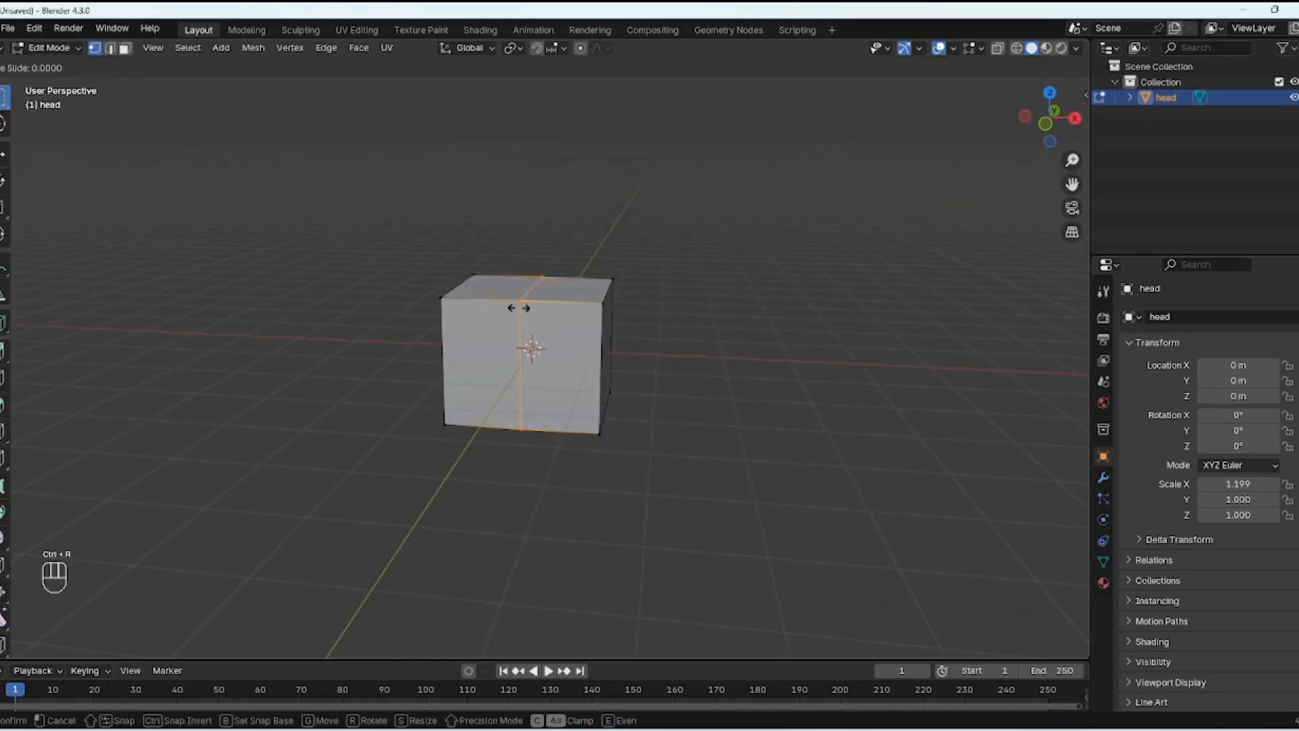
pyautogui.click(452, 313)
pyautogui.hotkey('ctrl', 'r')
pyautogui.click(501, 311)
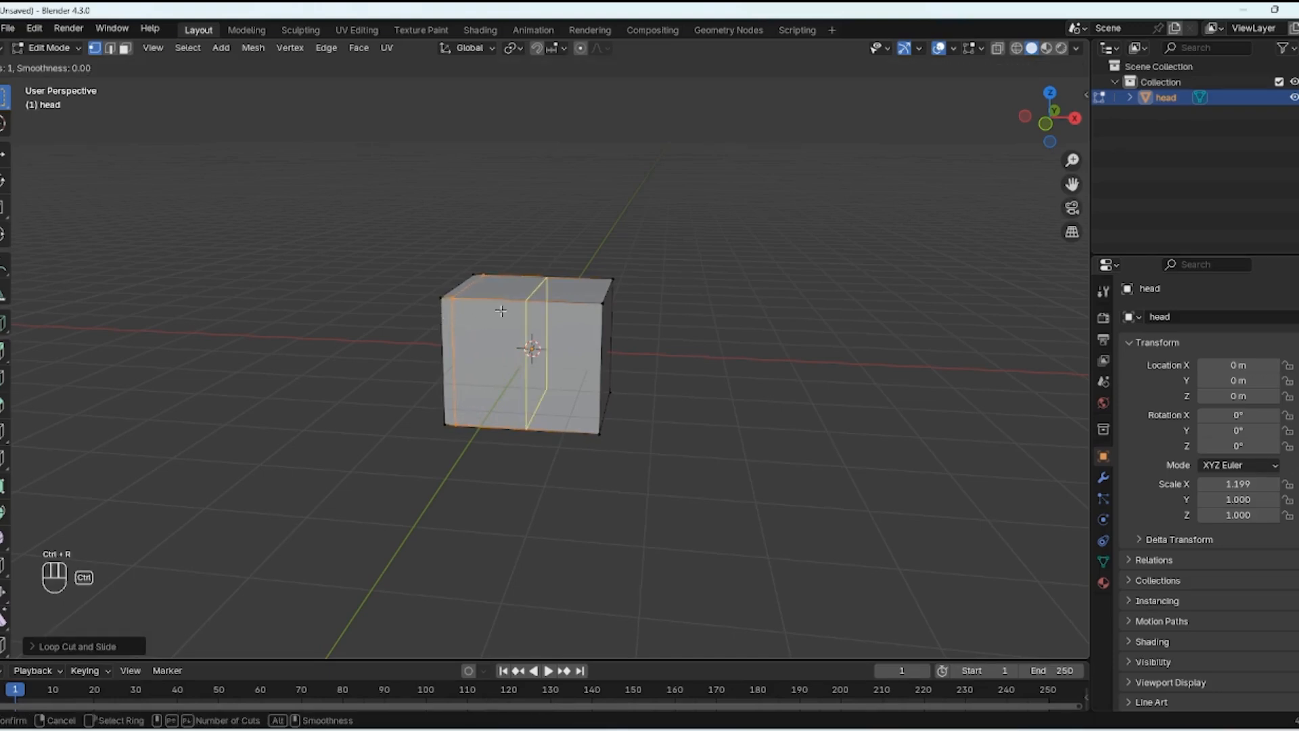
pyautogui.click(436, 312)
# Step: Add two matching vertical loop cuts close to the head's positive X side and clear the selection
pyautogui.hotkey('ctrl', 'r')
pyautogui.click(532, 309)
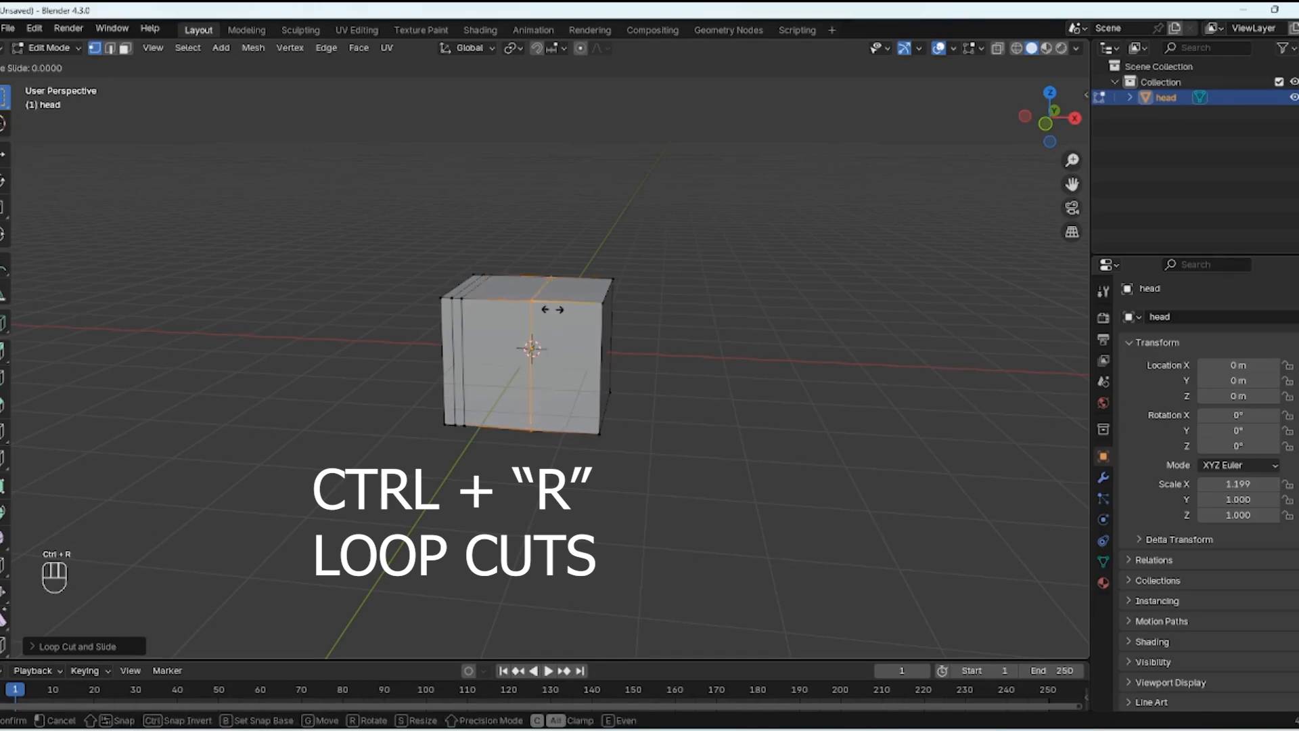
pyautogui.click(604, 309)
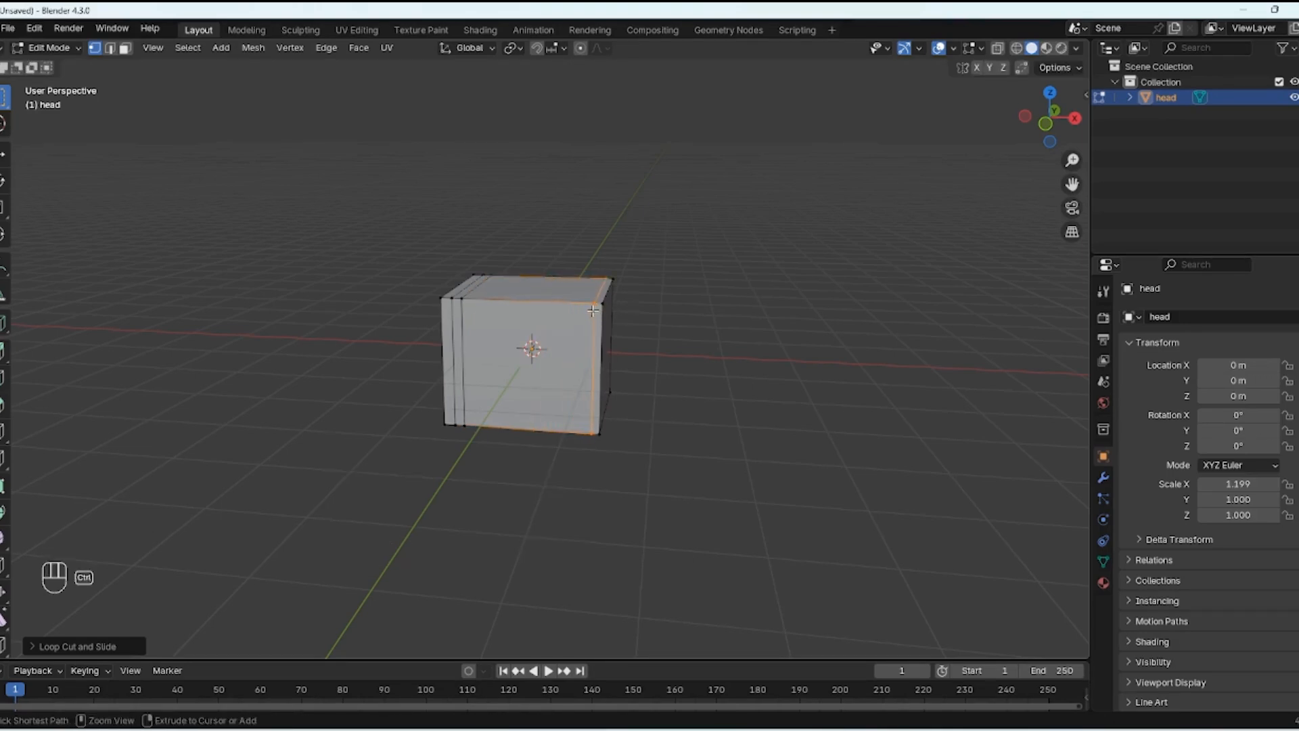
pyautogui.hotkey('ctrl', 'r')
pyautogui.click(586, 297)
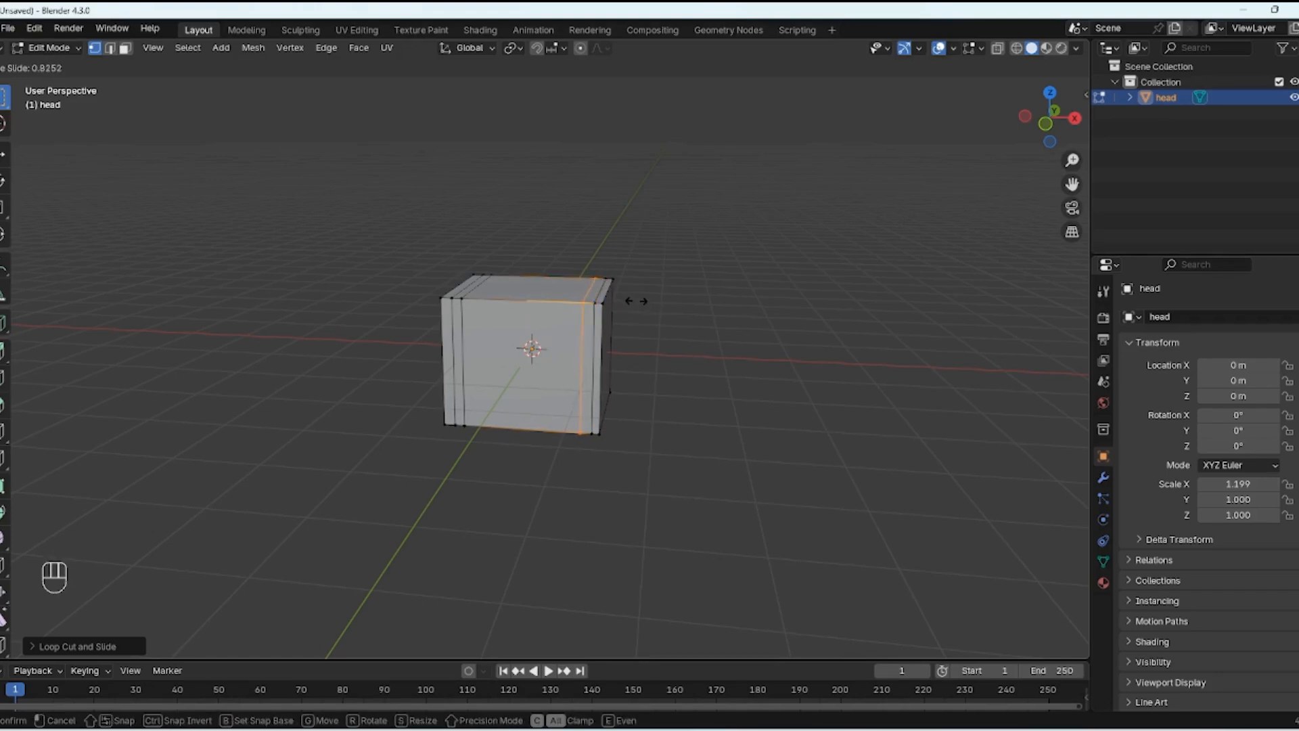
pyautogui.click(636, 300)
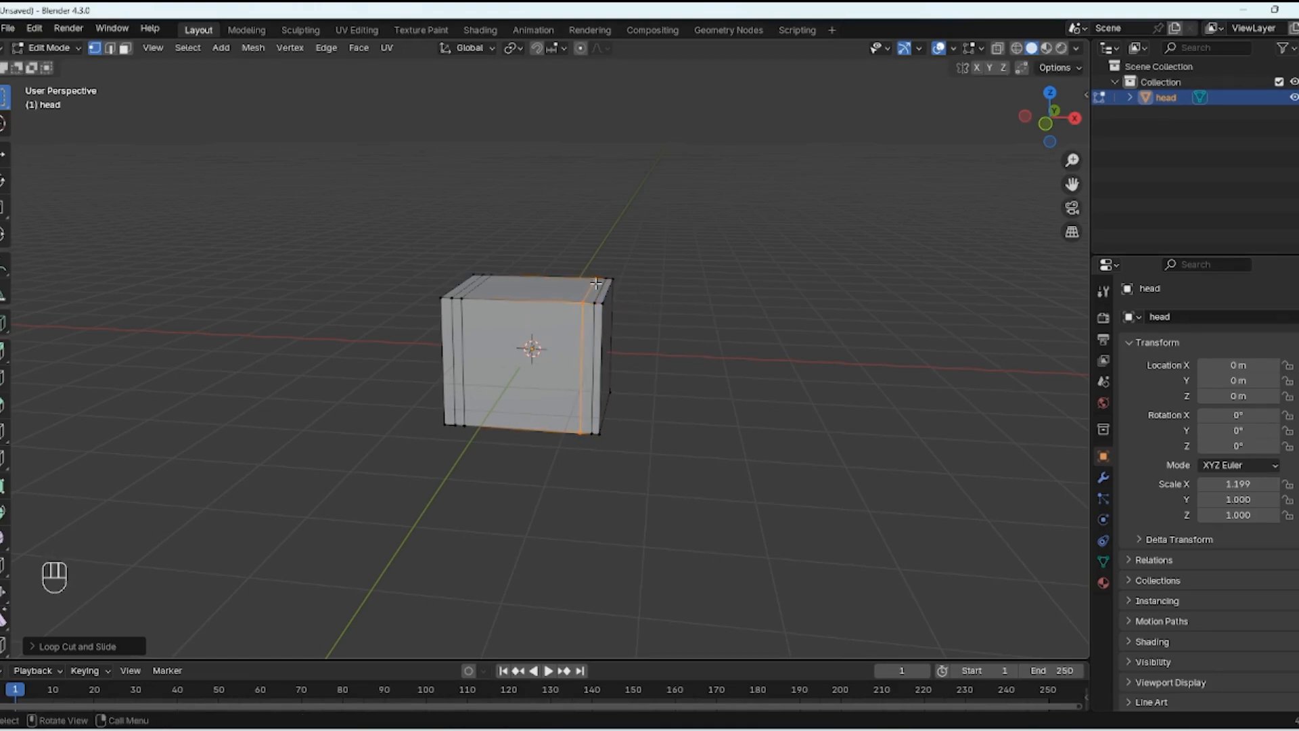
pyautogui.click(551, 273)
pyautogui.click(578, 236)
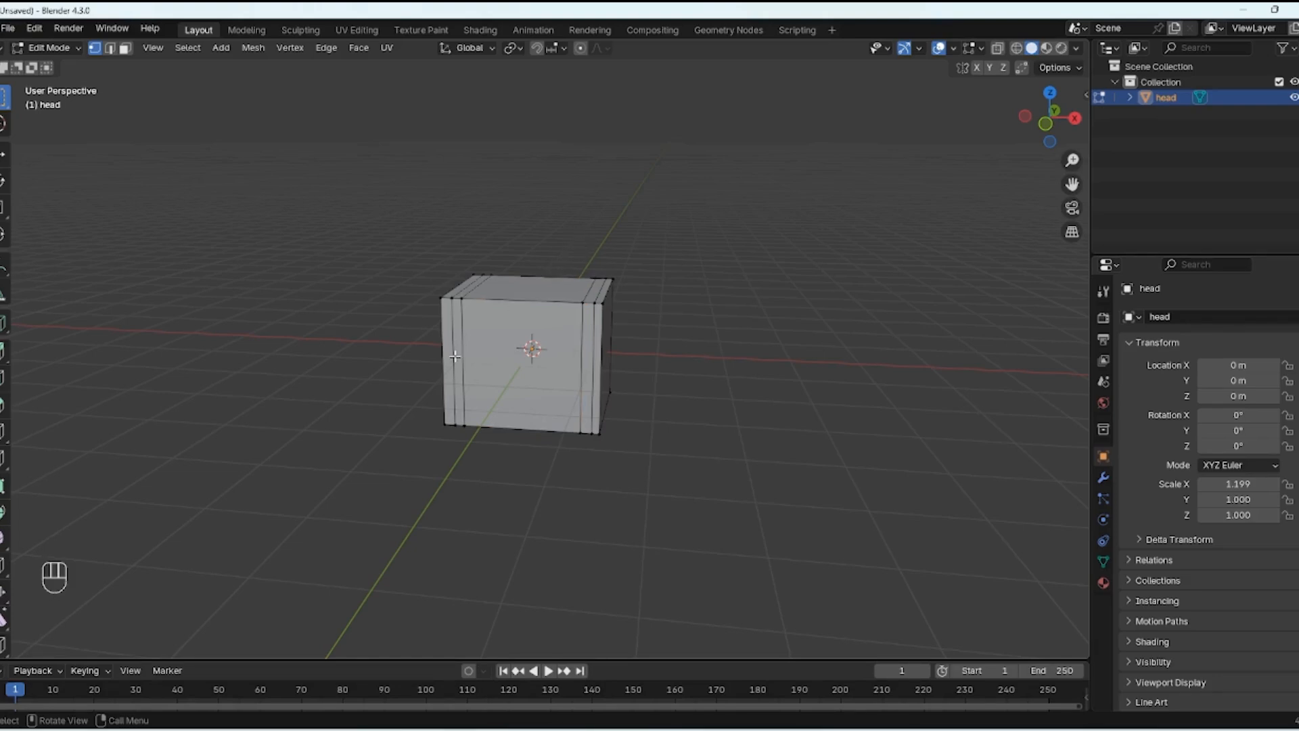
# Step: Extrude the narrow face loops between each pair of loop cuts and scale them outward by about 1.04 to form raised bands
pyautogui.press('3')
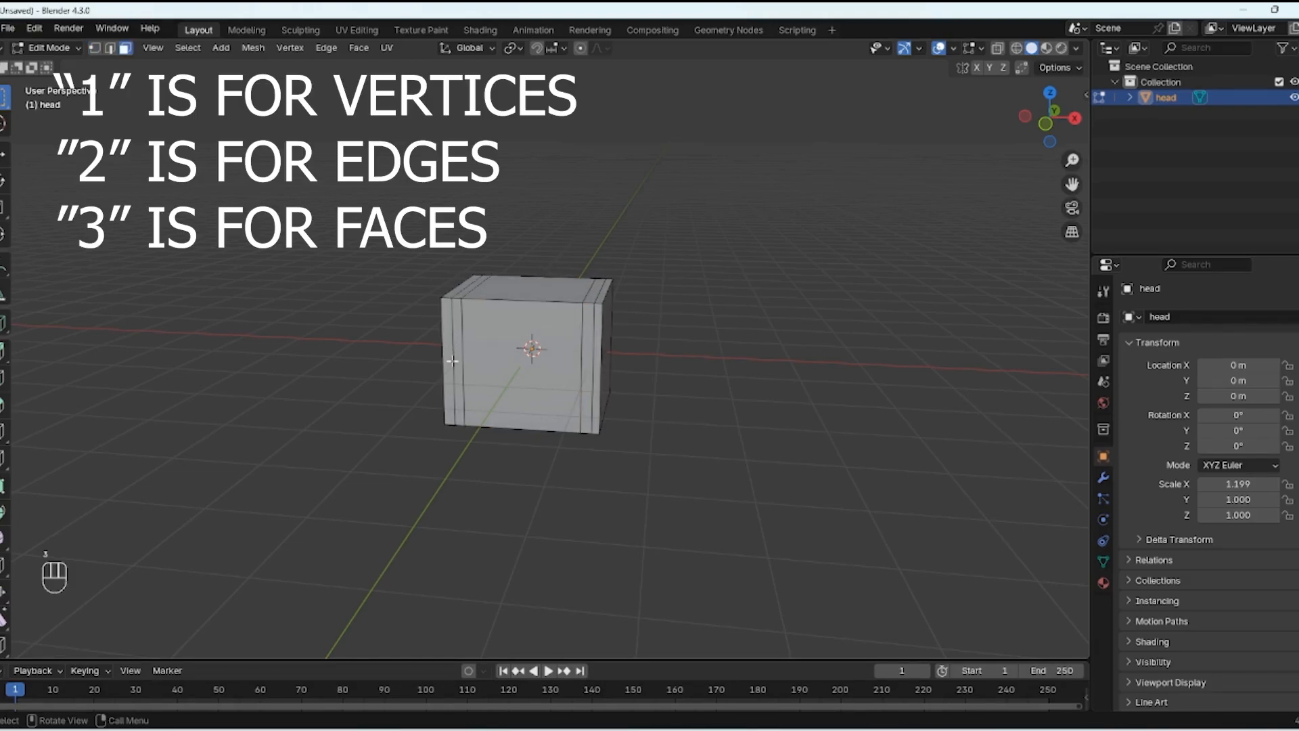
pyautogui.click(455, 361)
pyautogui.moveTo(532, 297); pyautogui.dragTo(531, 346, button='middle')
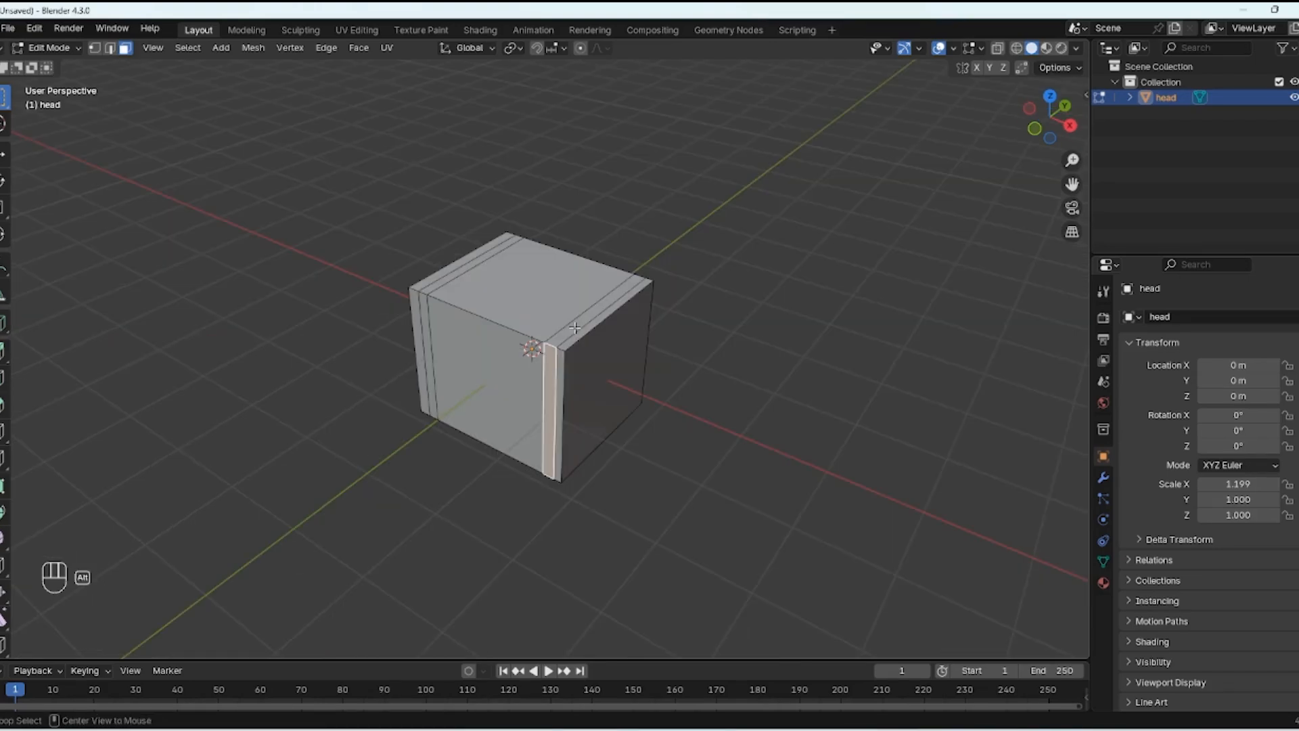
pyautogui.keyDown('alt'); pyautogui.click(532, 347); pyautogui.keyUp('alt')
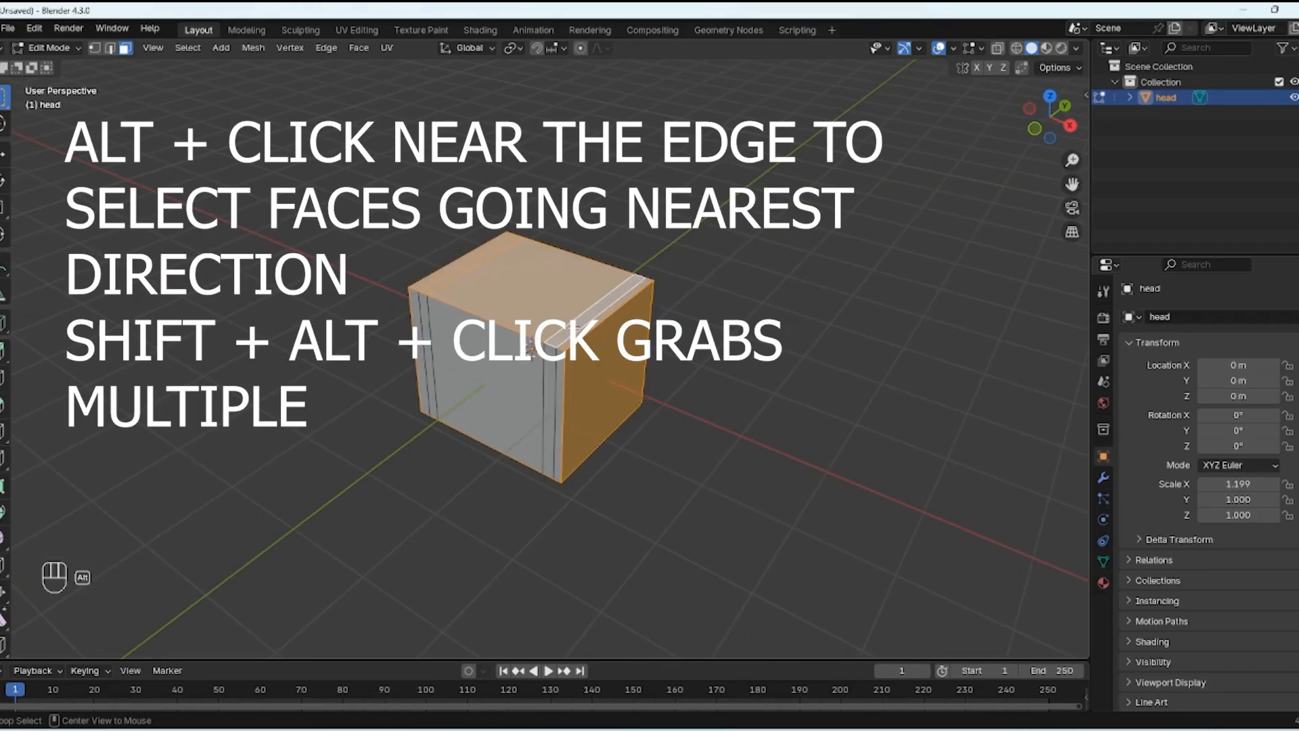
pyautogui.keyDown('alt'); pyautogui.click(554, 341); pyautogui.keyUp('alt')
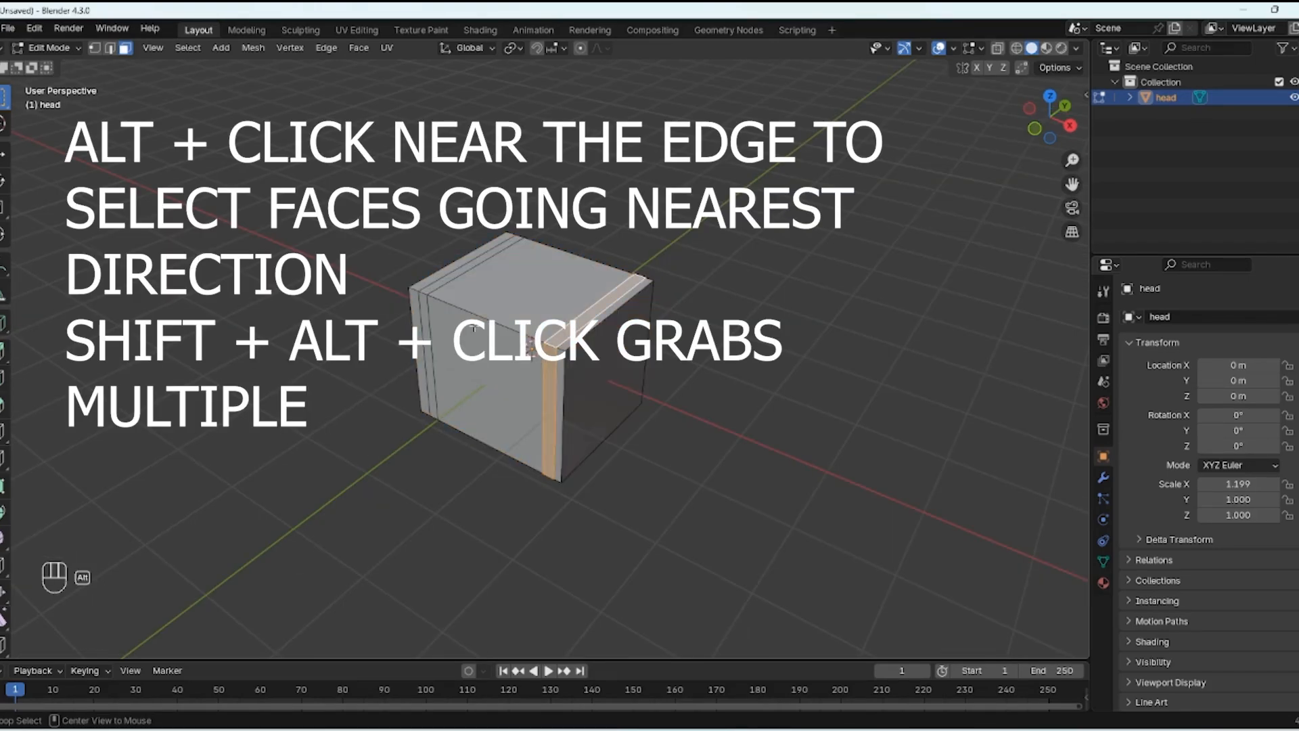
pyautogui.keyDown('alt'); pyautogui.keyDown('shift'); pyautogui.click(425, 292); pyautogui.keyUp('shift'); pyautogui.keyUp('alt')
pyautogui.moveTo(425, 292); pyautogui.dragTo(557, 367, button='middle')
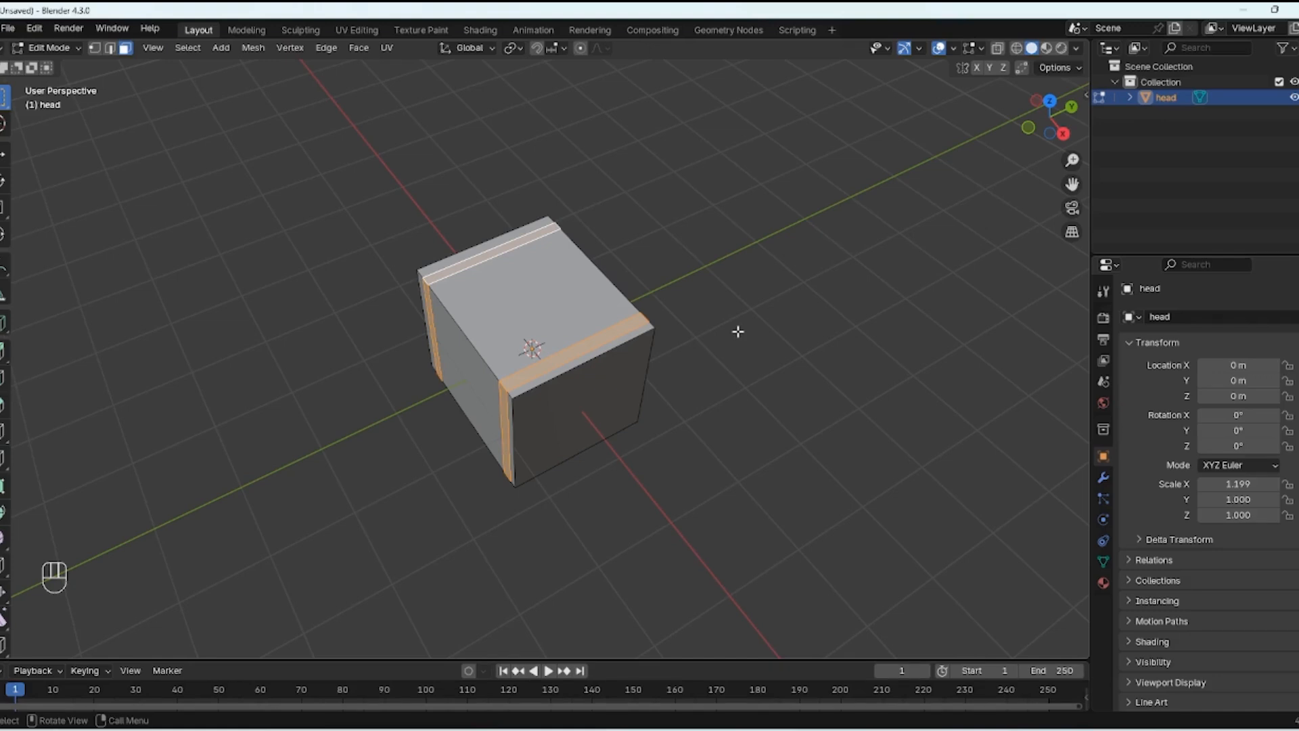
pyautogui.moveTo(731, 345); pyautogui.dragTo(737, 325, button='middle')
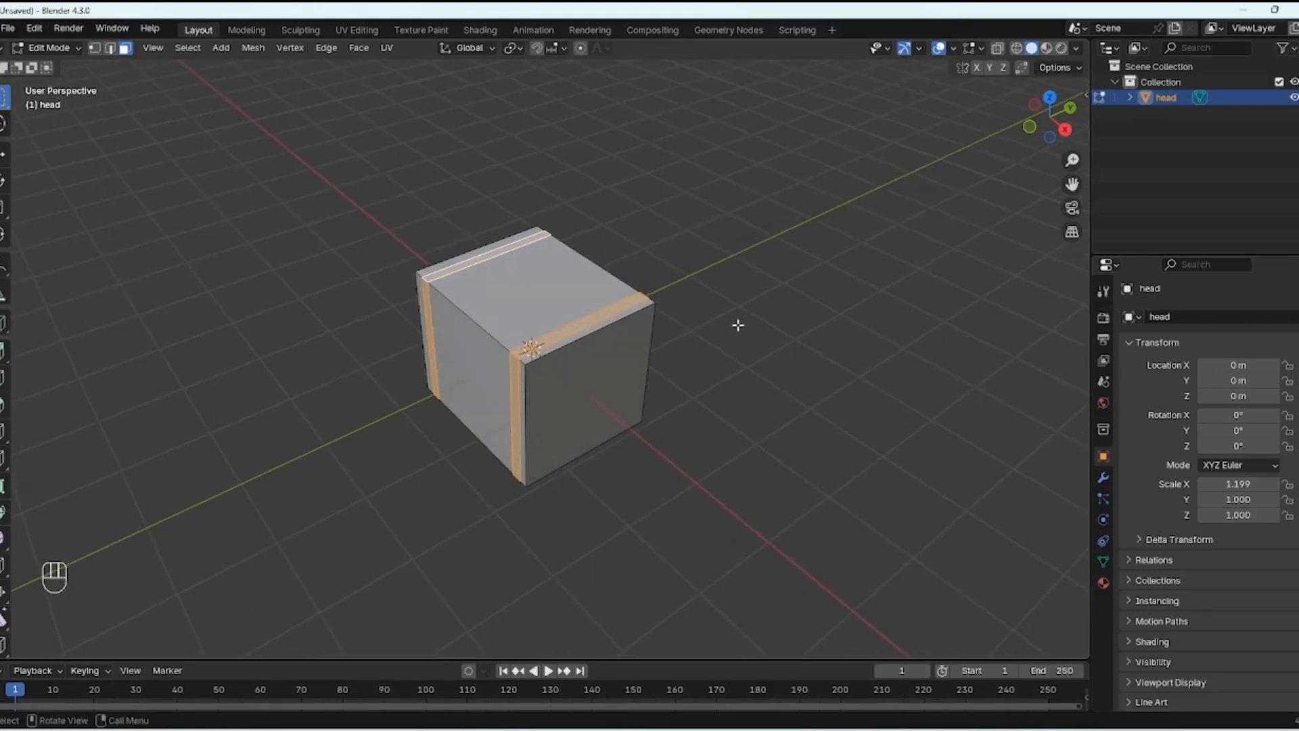
pyautogui.press('e')
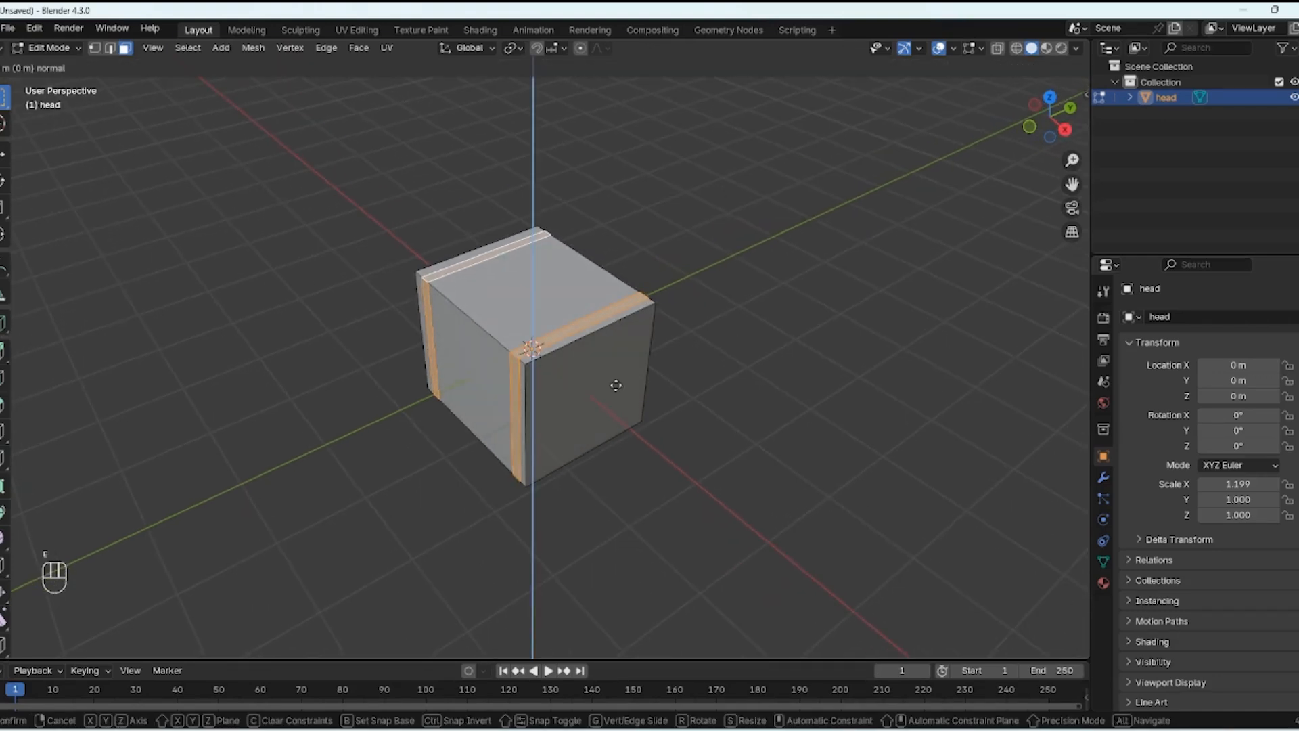
pyautogui.press('s')
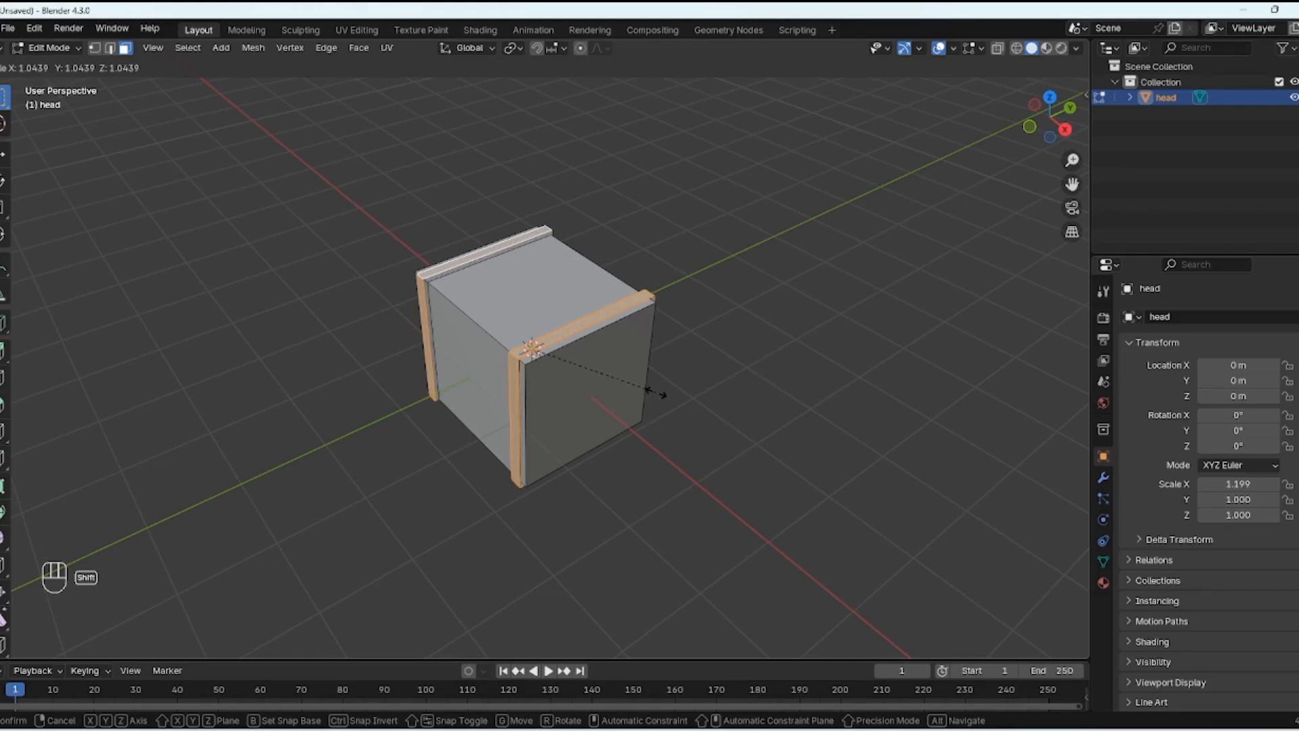
pyautogui.keyDown('shift'); pyautogui.click(644, 389); pyautogui.keyUp('shift')
# Step: Return to Object Mode with the head deselected and add a new cube mesh
pyautogui.moveTo(624, 419); pyautogui.dragTo(619, 289, button='middle')
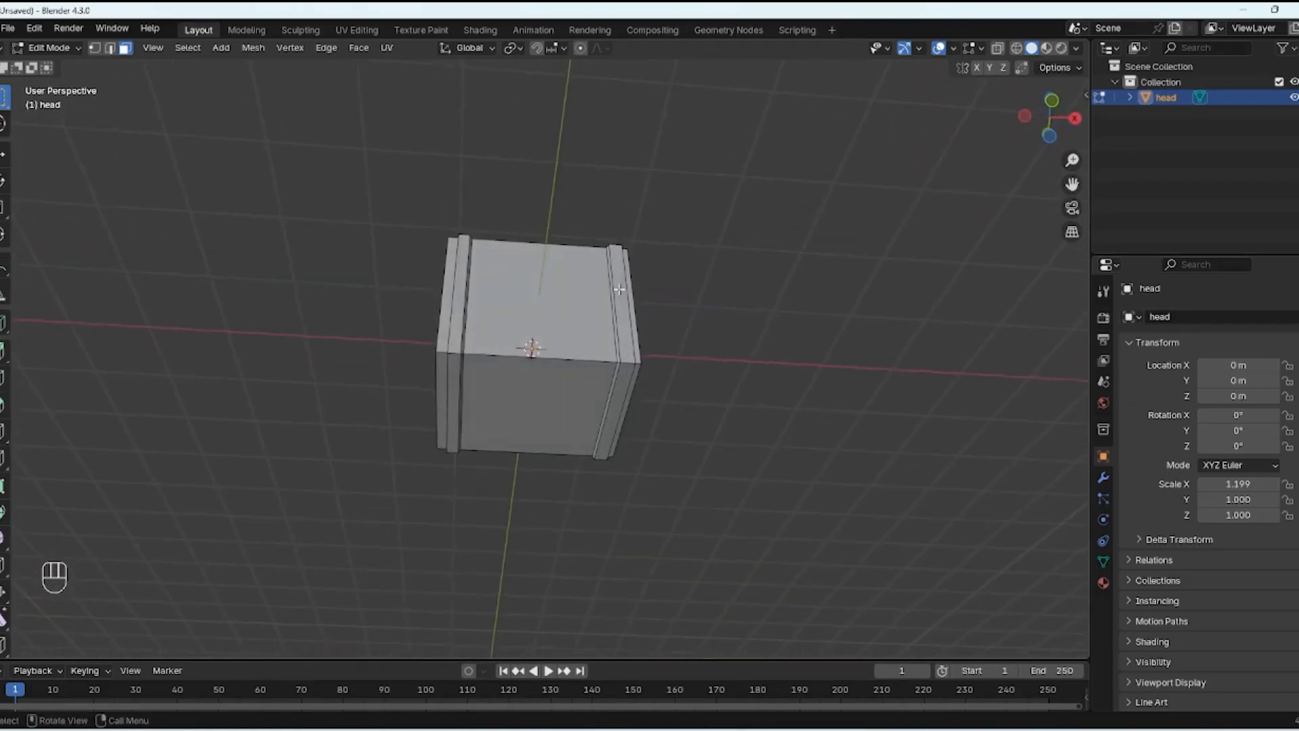
pyautogui.moveTo(535, 328); pyautogui.dragTo(537, 384, button='middle')
pyautogui.scroll(3, 613, 310)
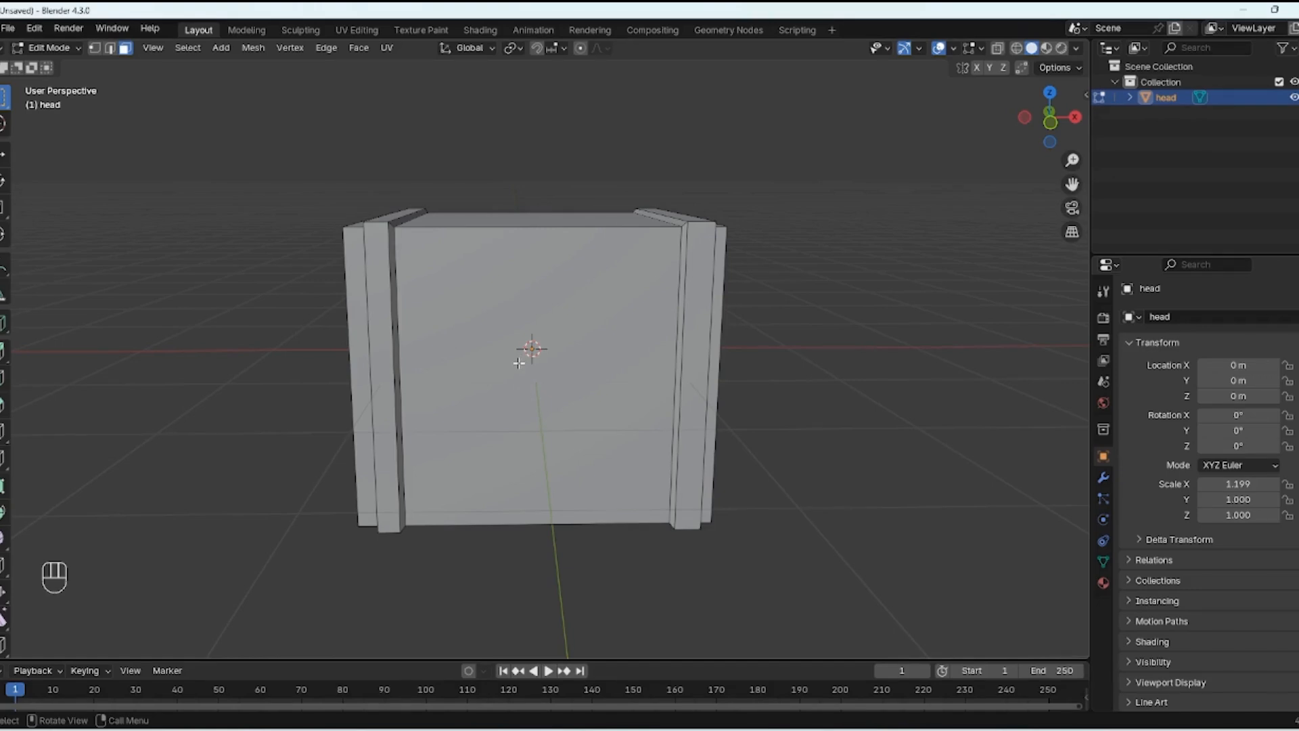
pyautogui.press('Tab')
pyautogui.click(778, 332)
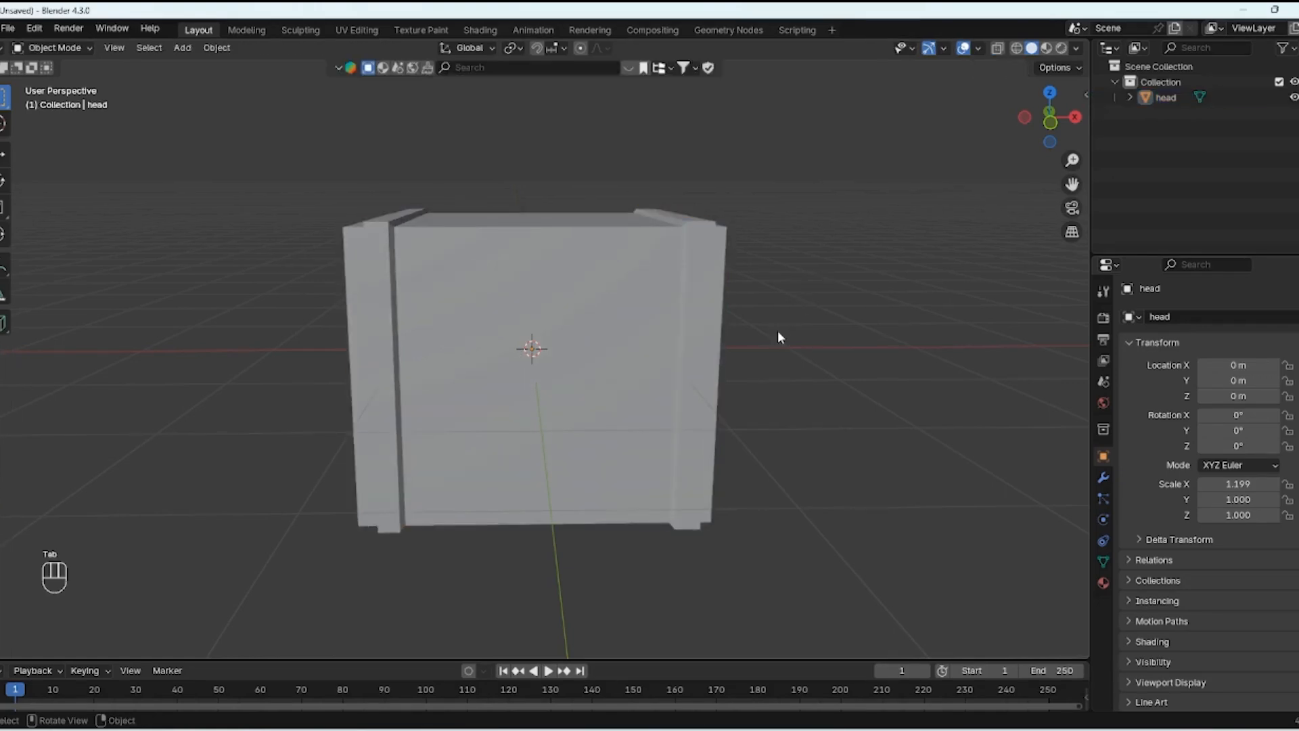
pyautogui.hotkey('shift', 'a')
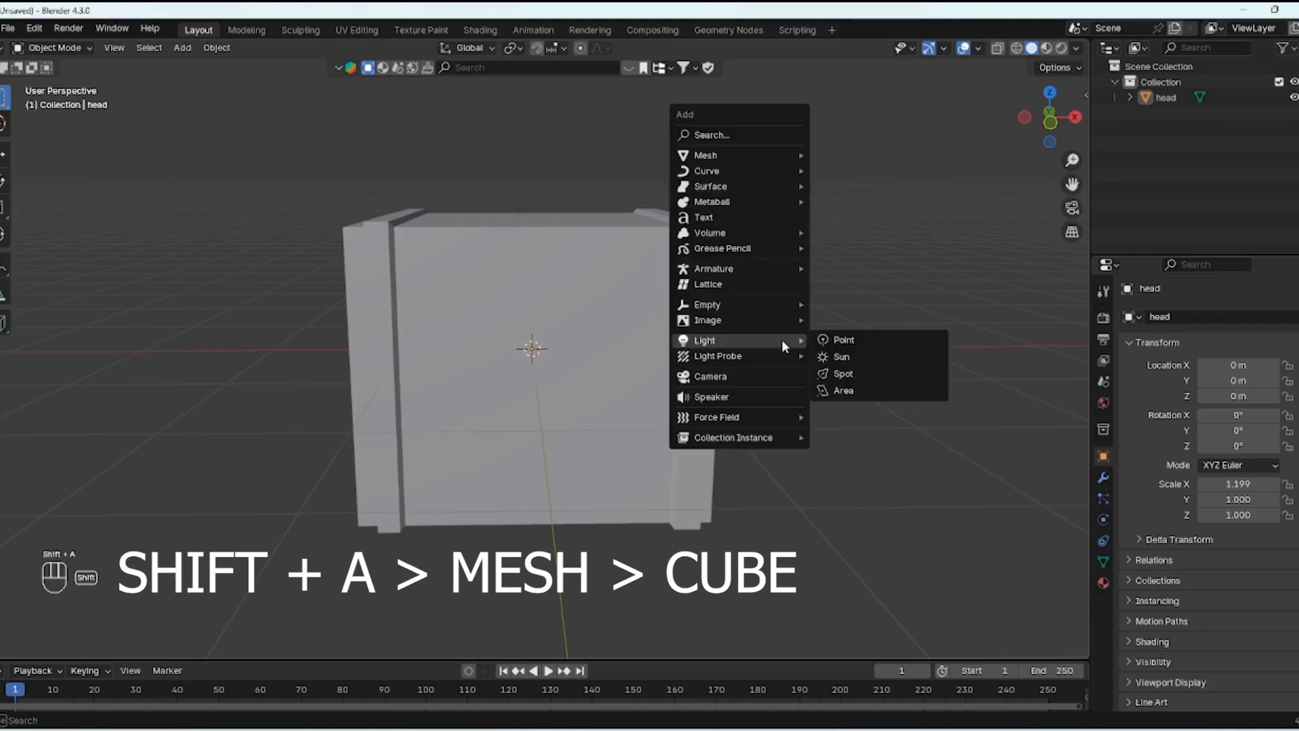
pyautogui.moveTo(761, 154)
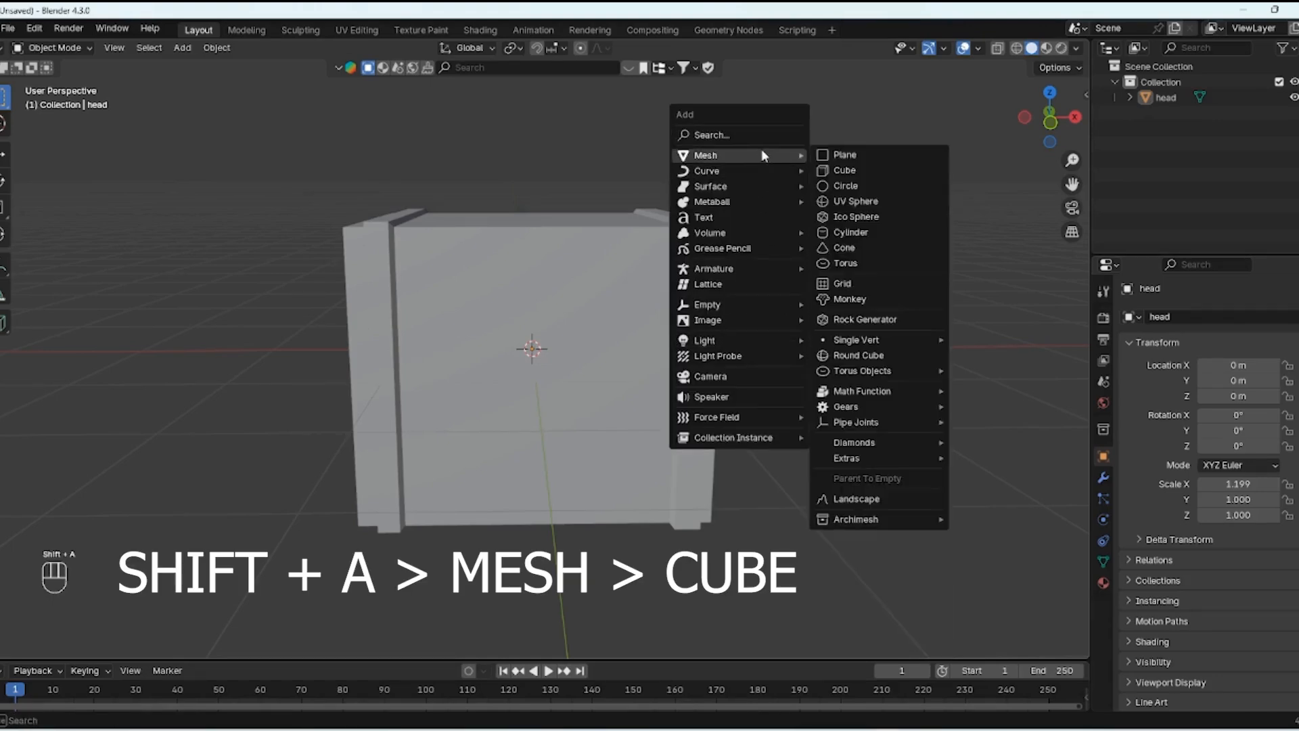
pyautogui.click(854, 172)
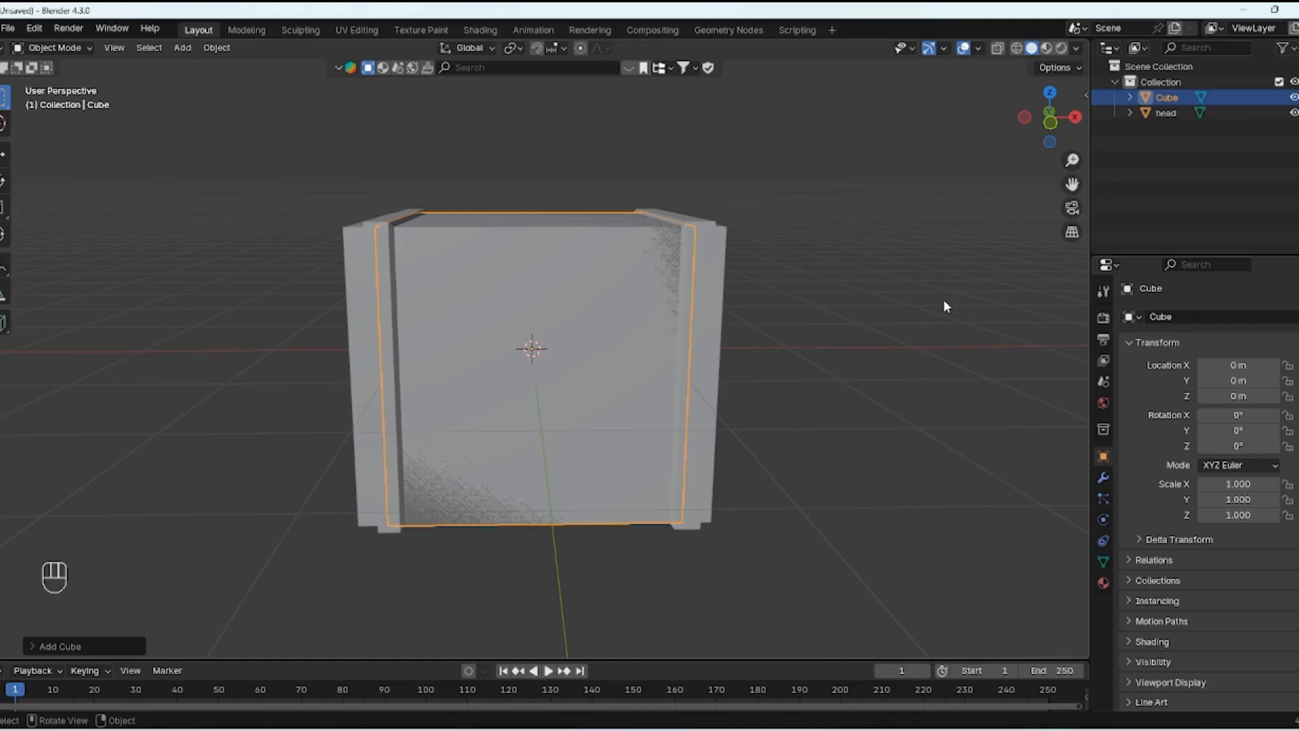
# Step: Move the new cube along the Y axis to about -0.93 m, so it protrudes from the head's front
pyautogui.moveTo(971, 315); pyautogui.dragTo(905, 346, button='middle')
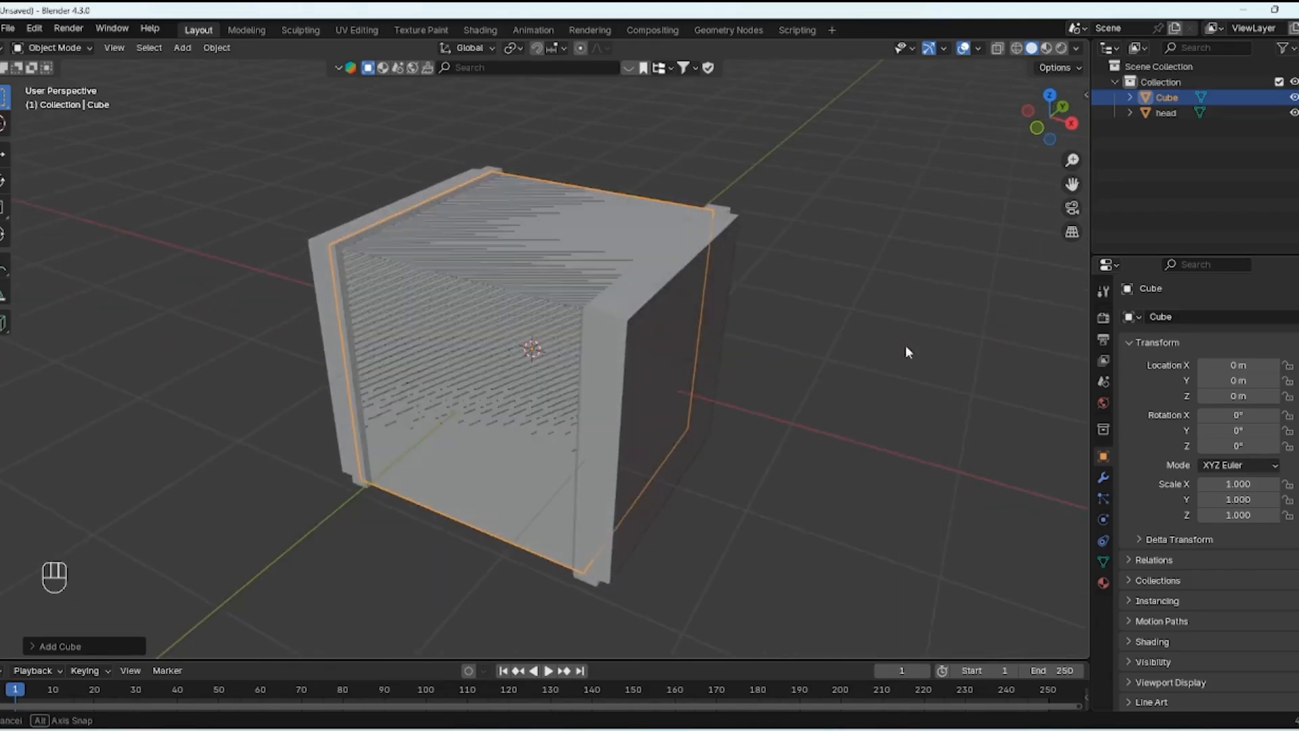
pyautogui.press('g')
pyautogui.press('y')
pyautogui.click(829, 399)
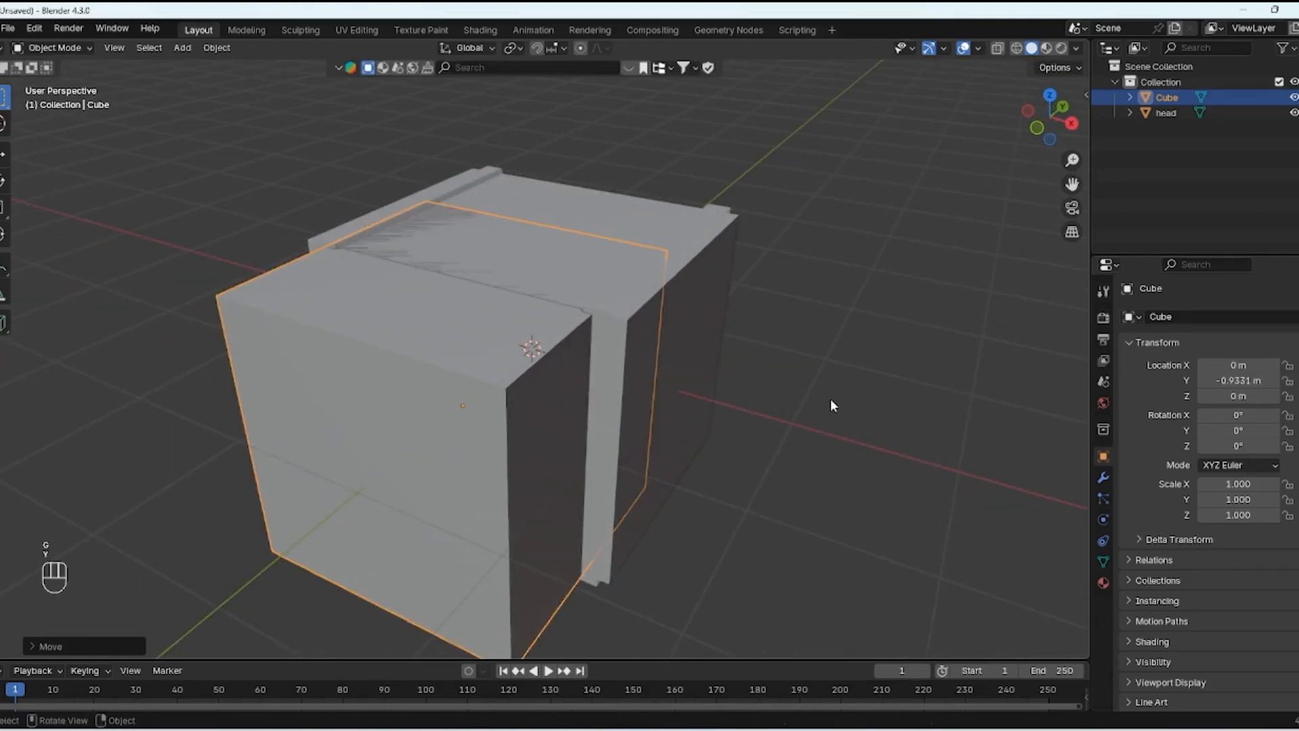
# Step: Scale the front cube down to about 0.168 and move it along the X axis to about -0.61 m
pyautogui.press('s')
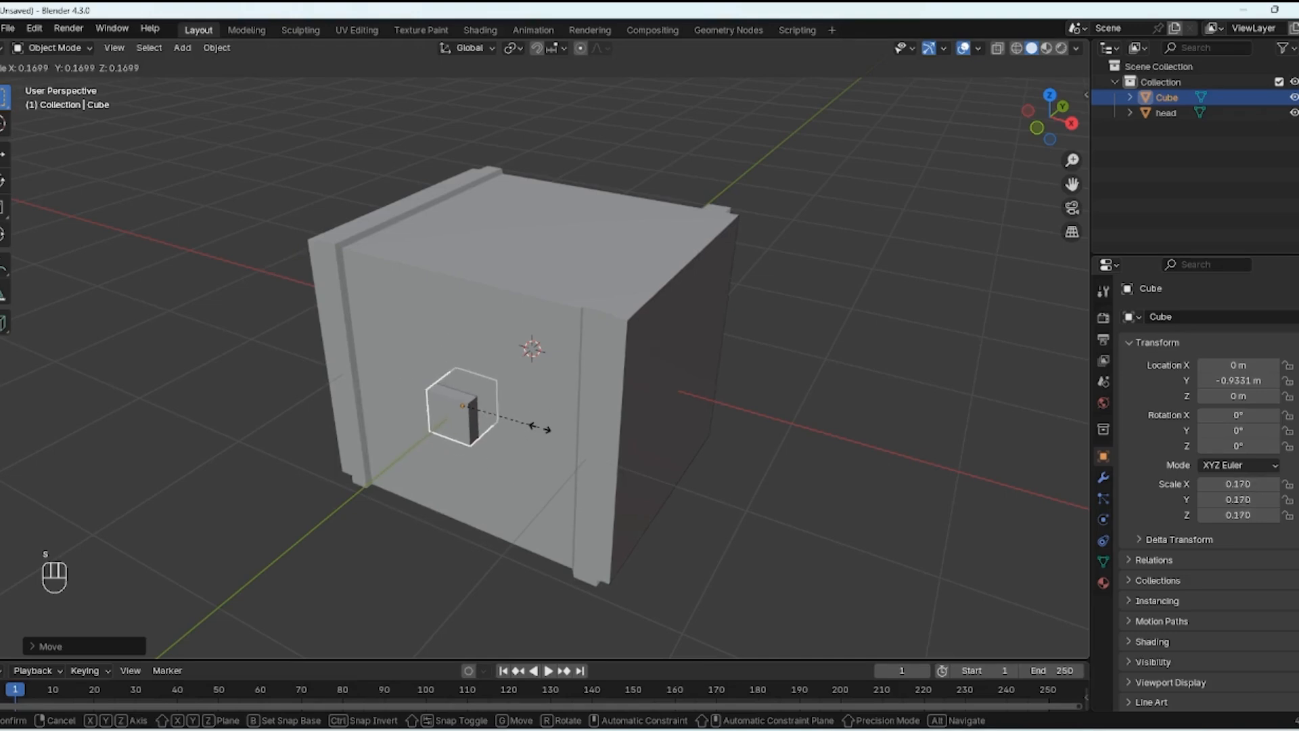
pyautogui.click(542, 434)
pyautogui.press('KP_1')
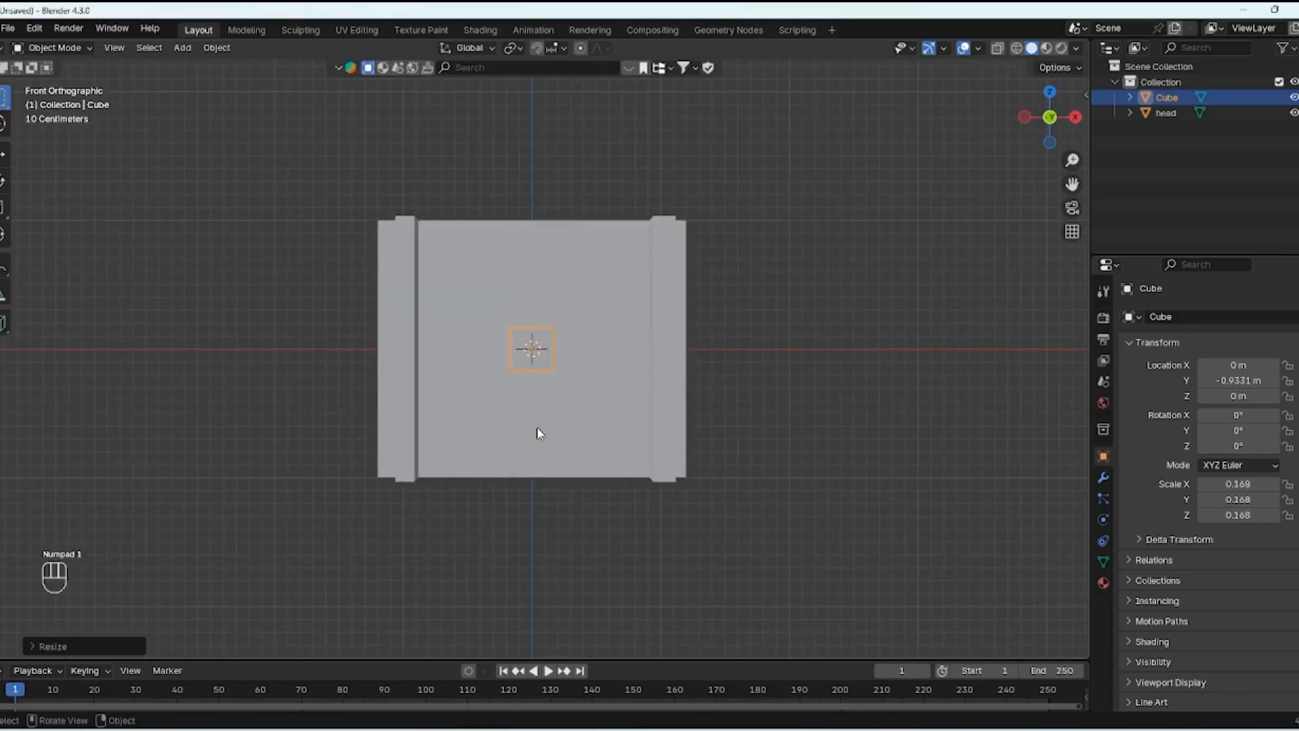
pyautogui.press('g')
pyautogui.press('x')
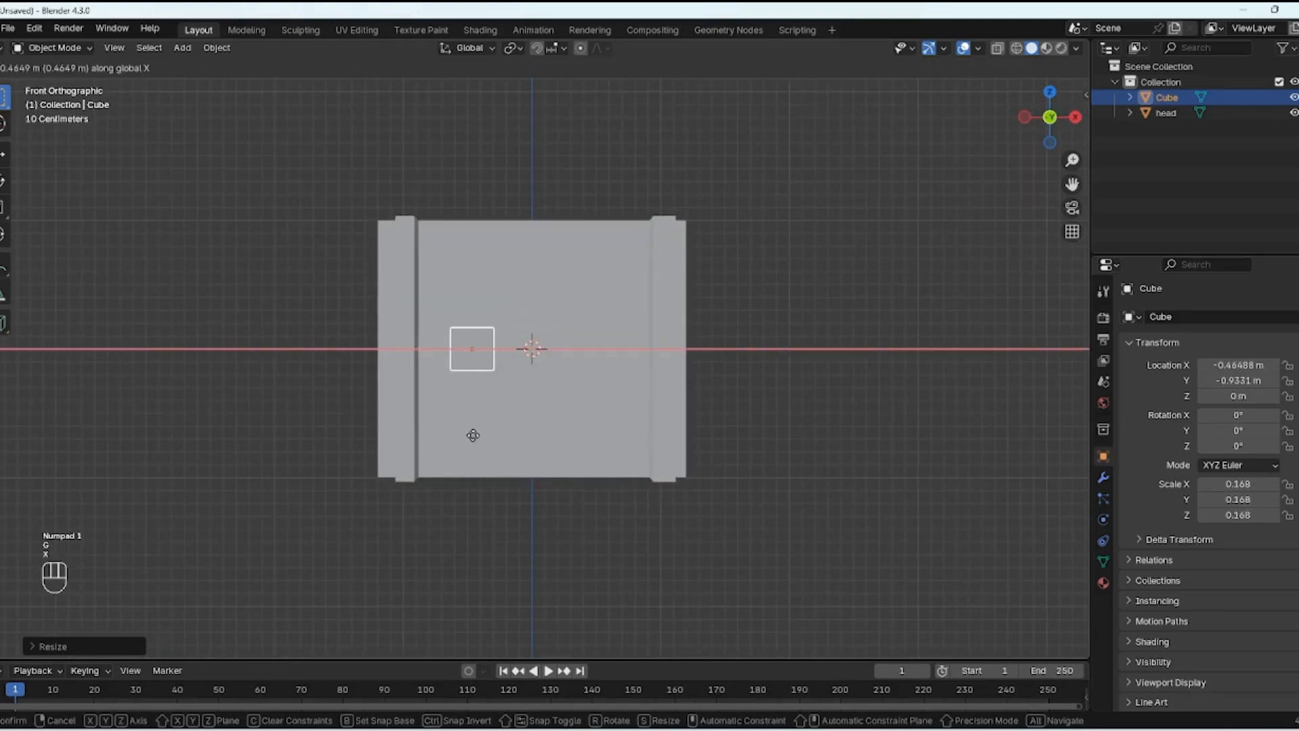
pyautogui.click(457, 450)
# Step: Raise the small cube along Z to about 0.55 m and shift it along X to about -0.38 m
pyautogui.press('g')
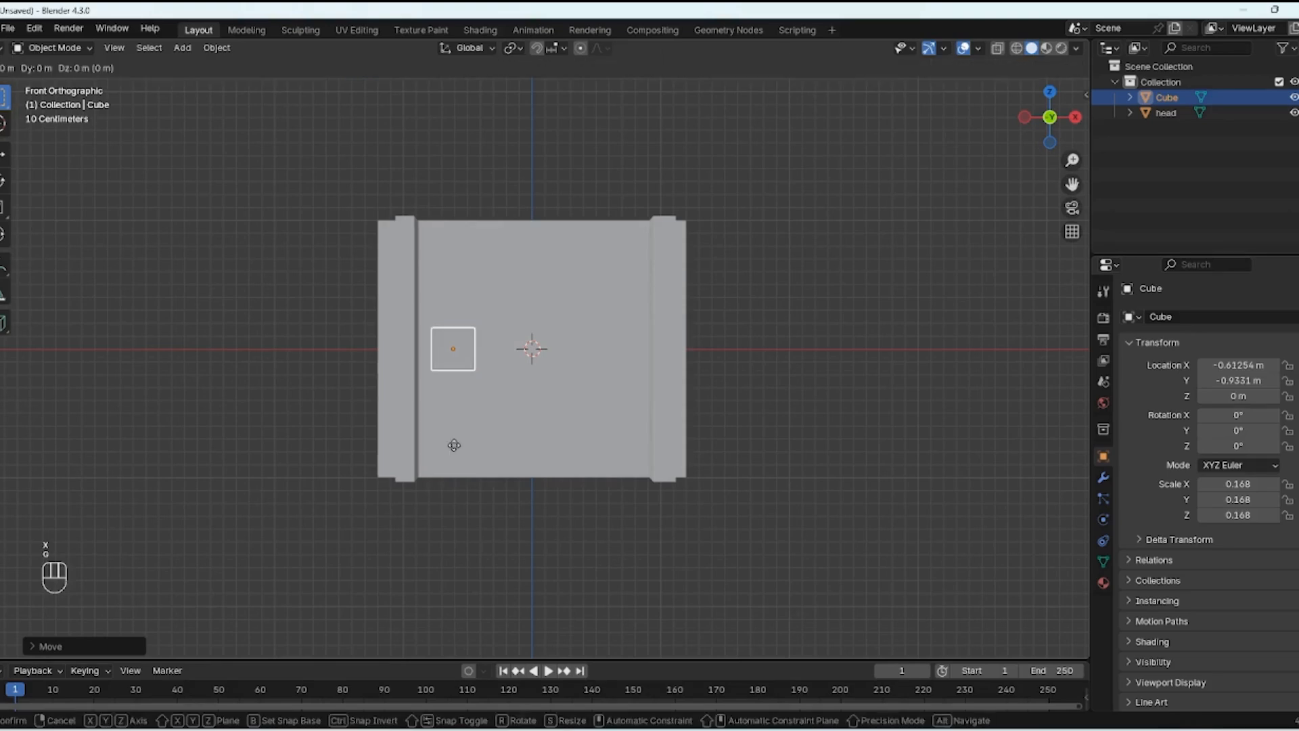
pyautogui.press('y')
pyautogui.press('z')
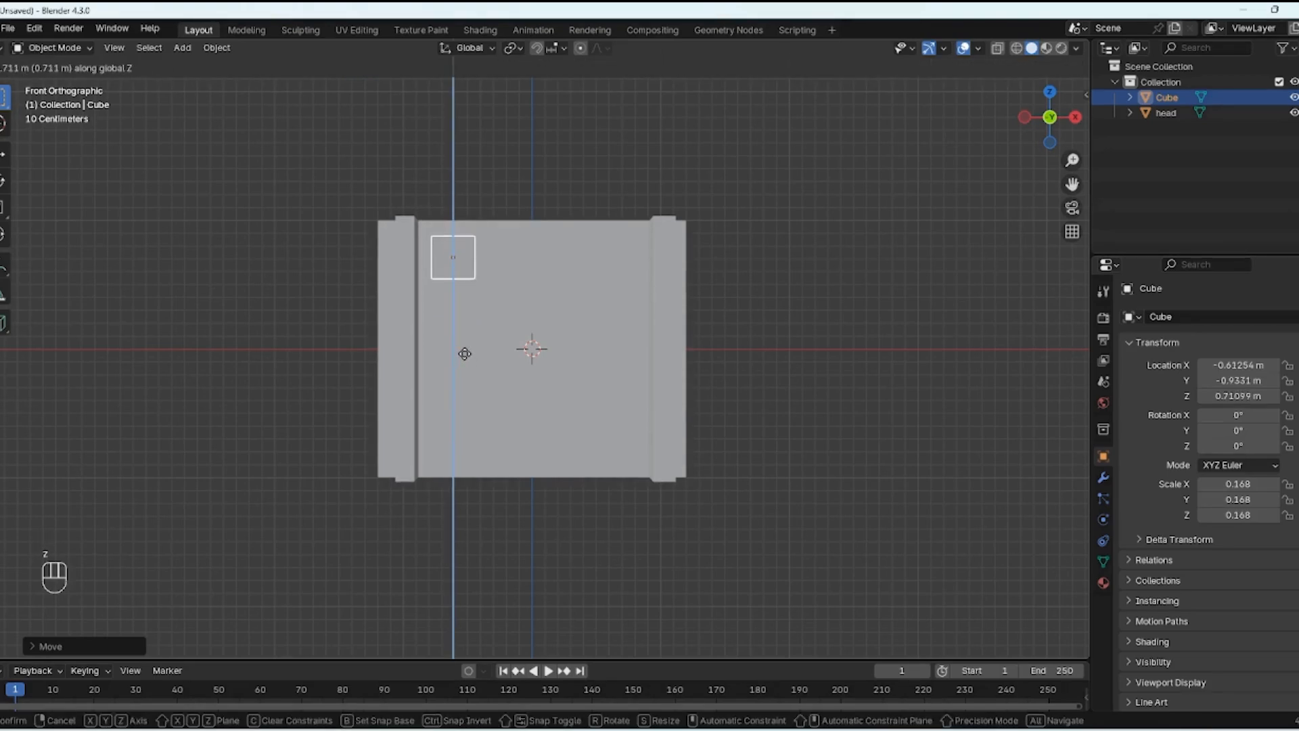
pyautogui.click(467, 381)
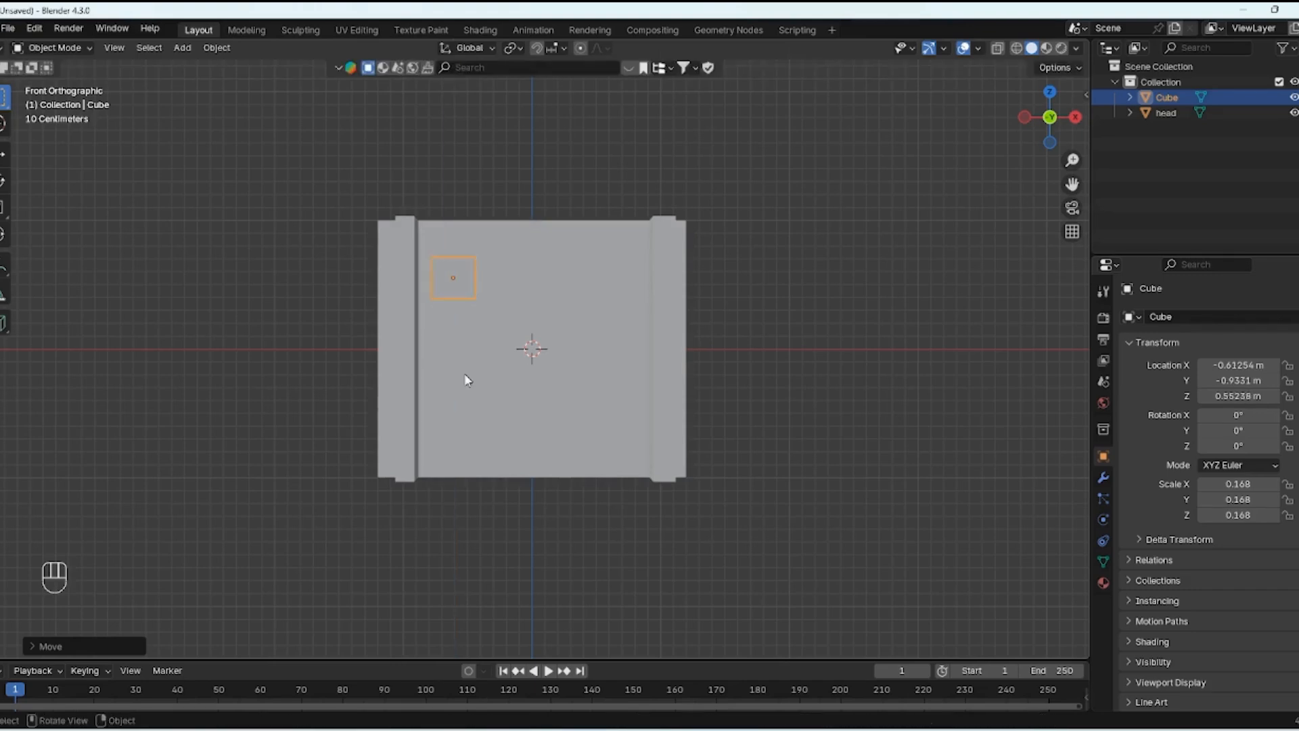
pyautogui.press('g')
pyautogui.press('x')
pyautogui.click(494, 389)
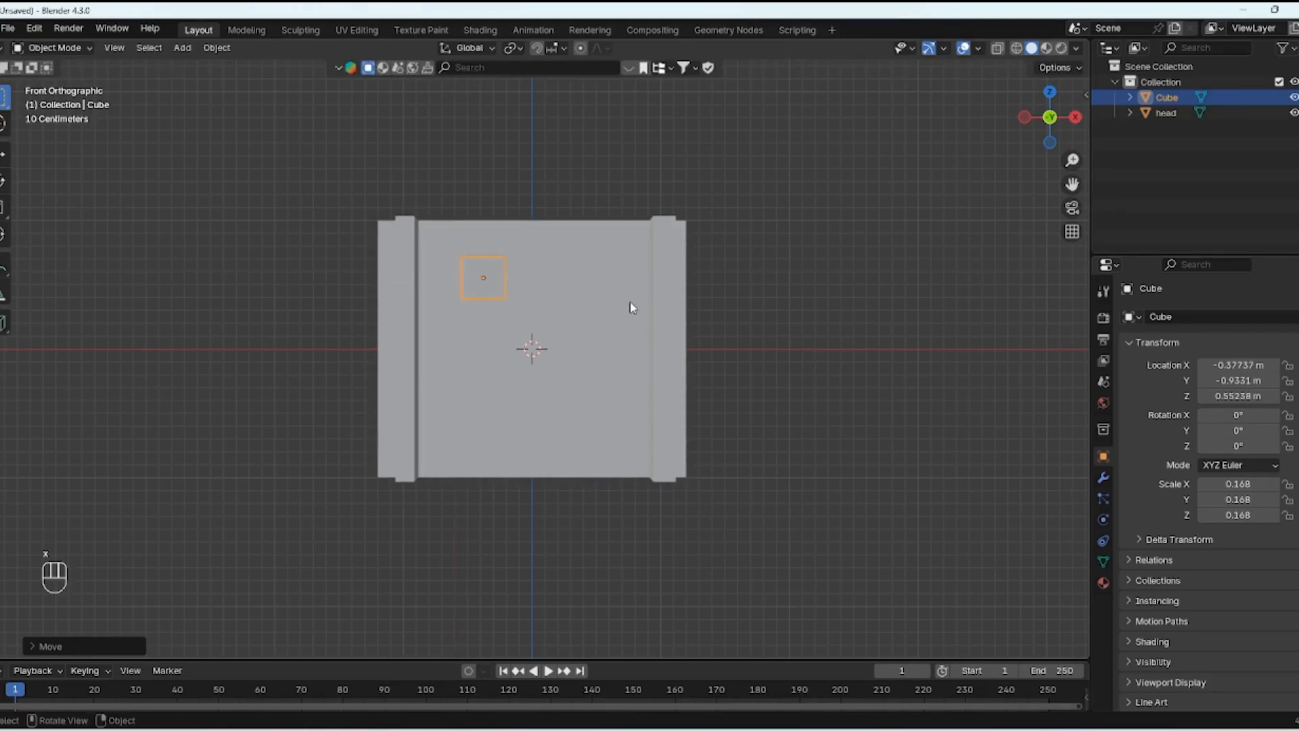
# Step: Flatten the small cube along Y to a scale of about 0.096 and move it along Y to about -0.96 m
pyautogui.press('KP_7')
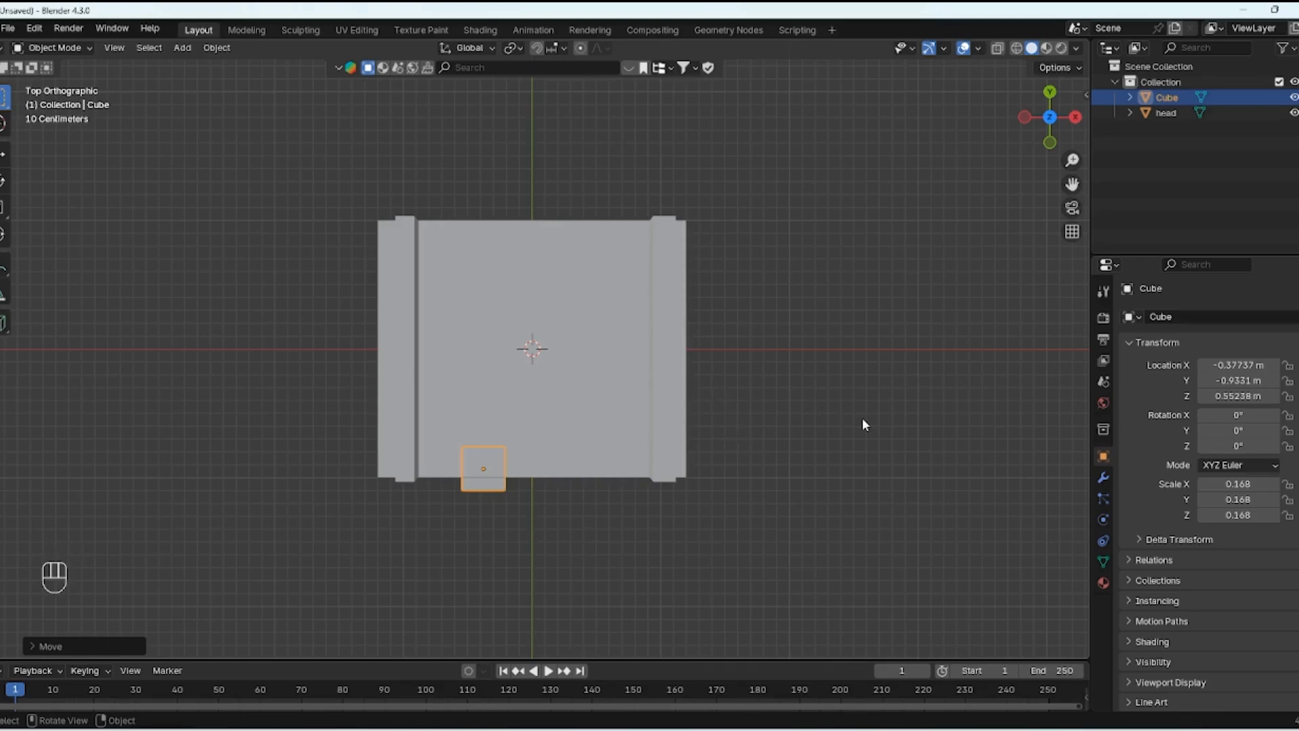
pyautogui.press('s')
pyautogui.press('y')
pyautogui.click(698, 423)
pyautogui.press('g')
pyautogui.press('y')
pyautogui.click(661, 436)
pyautogui.moveTo(609, 486); pyautogui.dragTo(603, 351, button='middle')
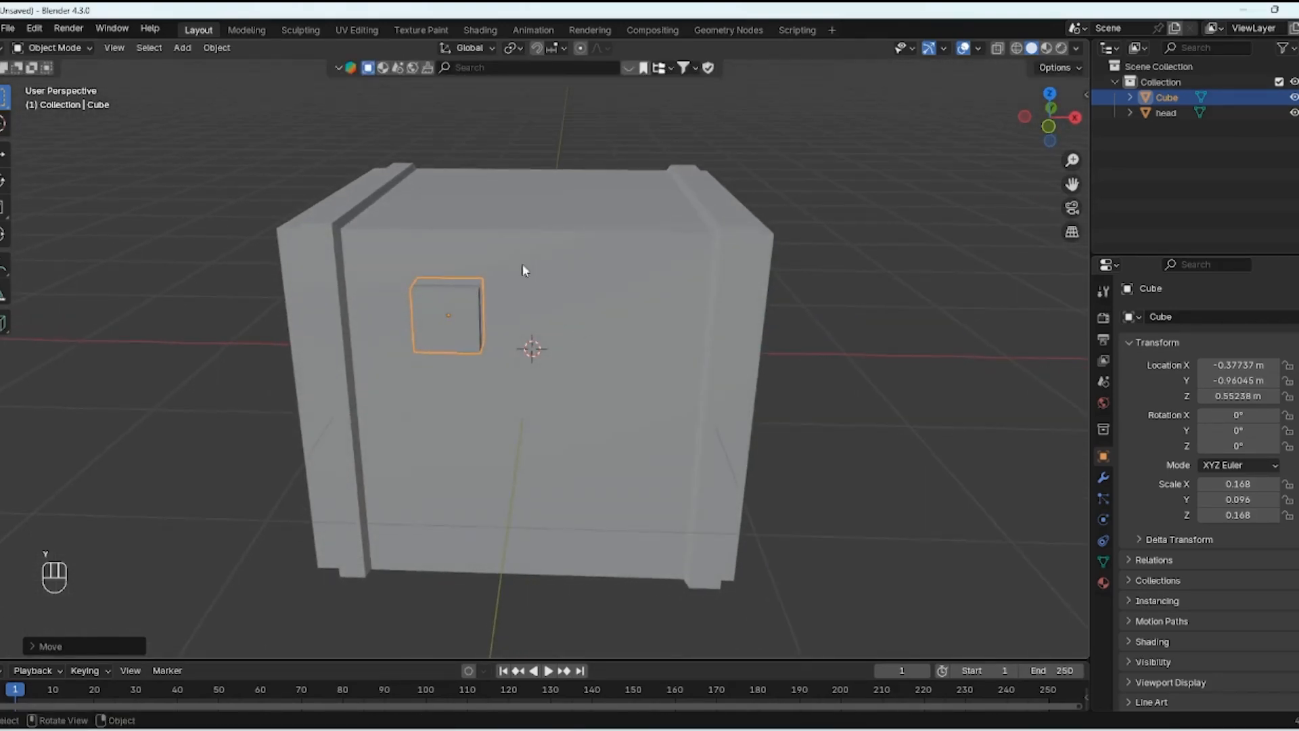
# Step: In Edit Mode, inset the small cube's front face to leave a thin border around it
pyautogui.press('Tab')
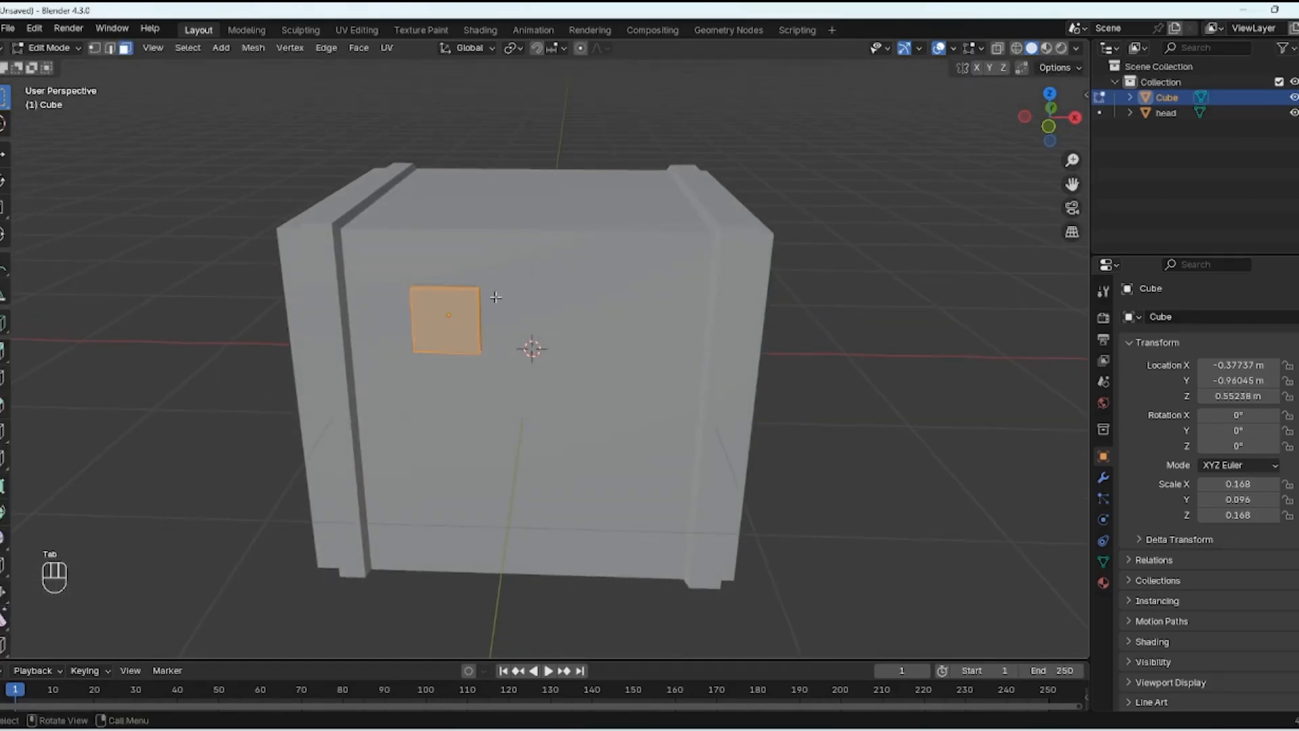
pyautogui.click(452, 322)
pyautogui.press('3')
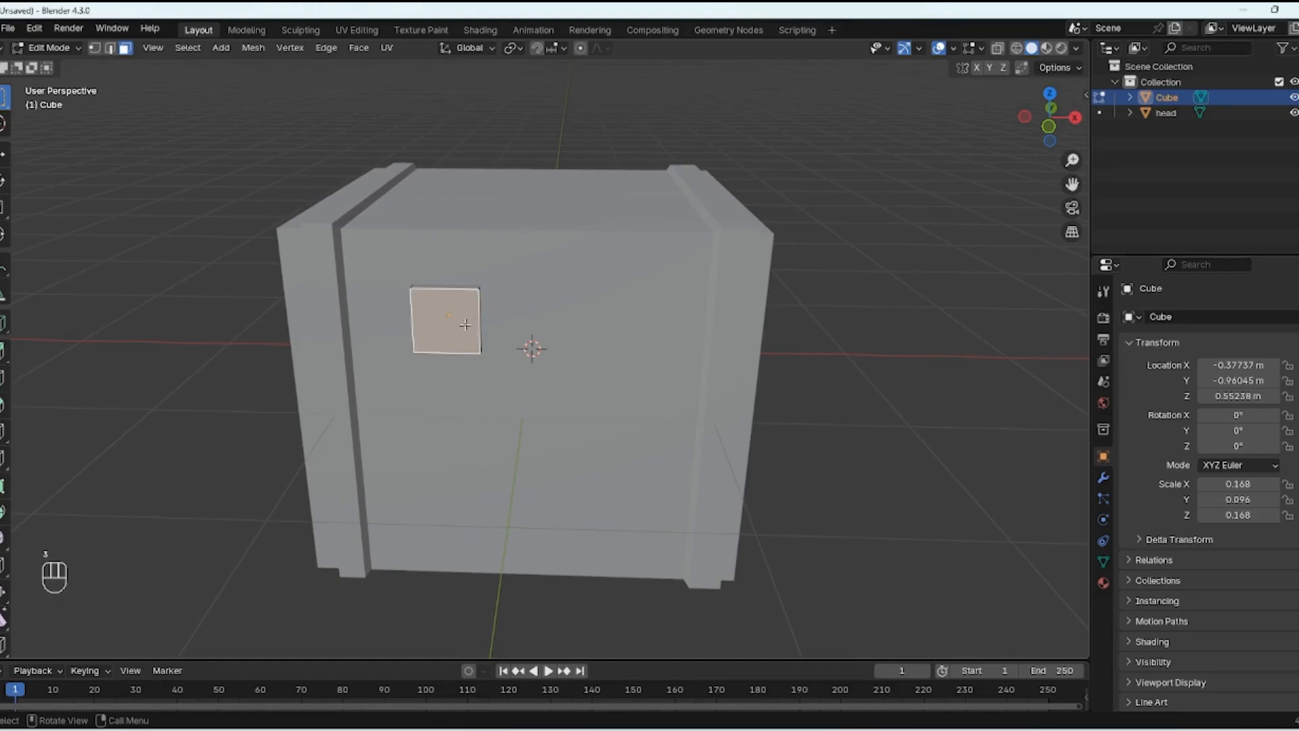
pyautogui.press('i')
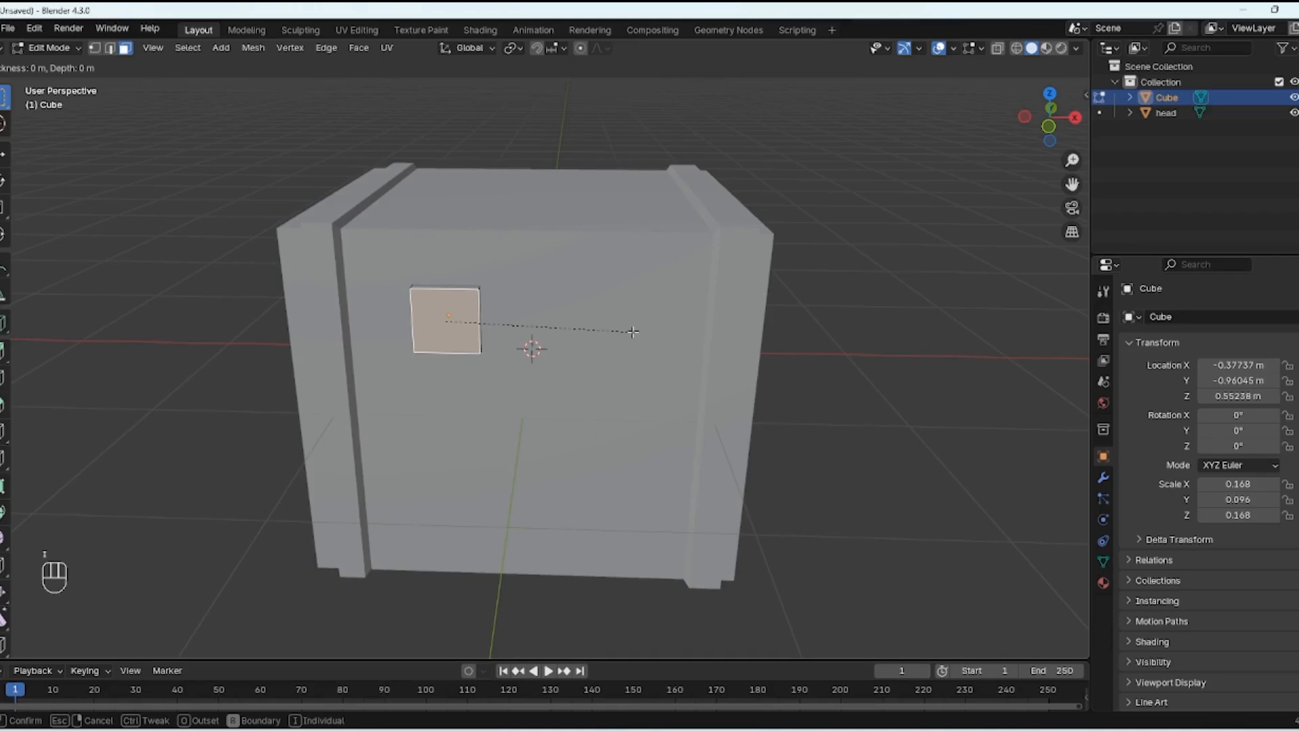
pyautogui.click(592, 328)
# Step: Extrude the inset face slightly inward along the Y axis to form a recessed eye, and return to Object Mode
pyautogui.moveTo(633, 325); pyautogui.dragTo(512, 378, button='middle')
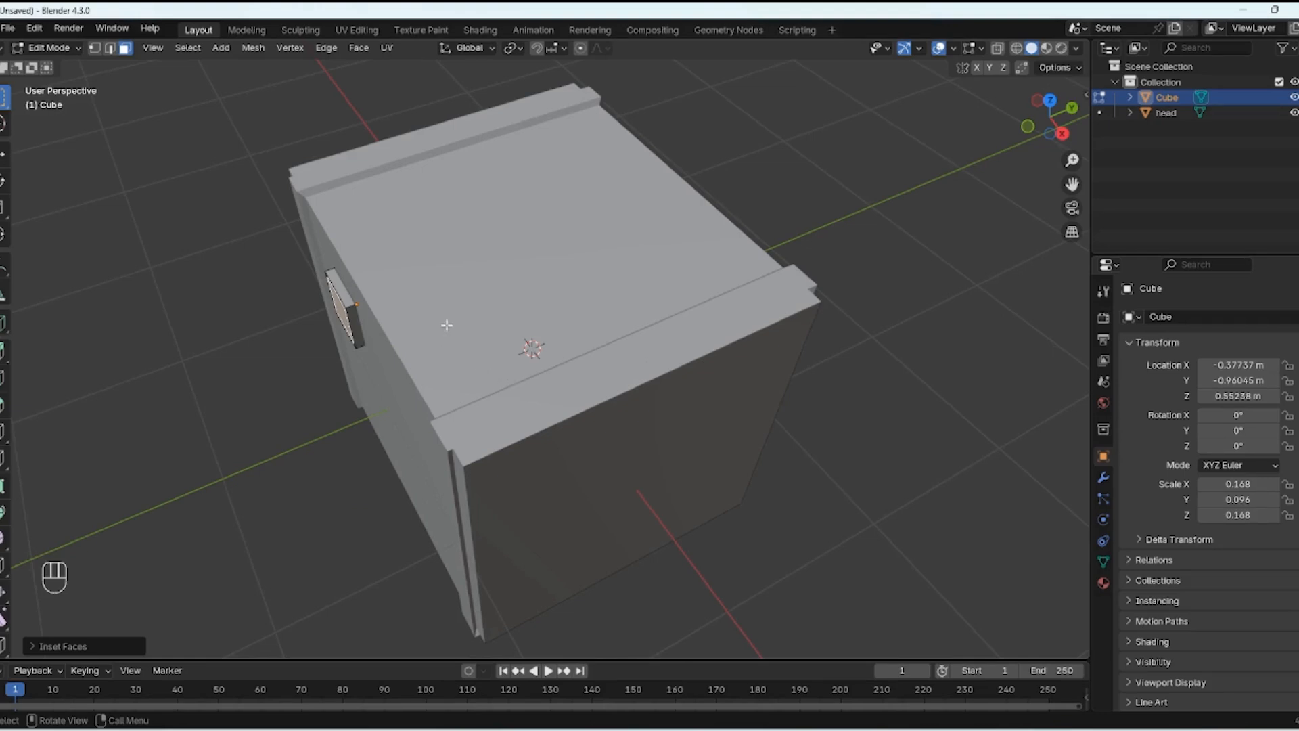
pyautogui.press('e')
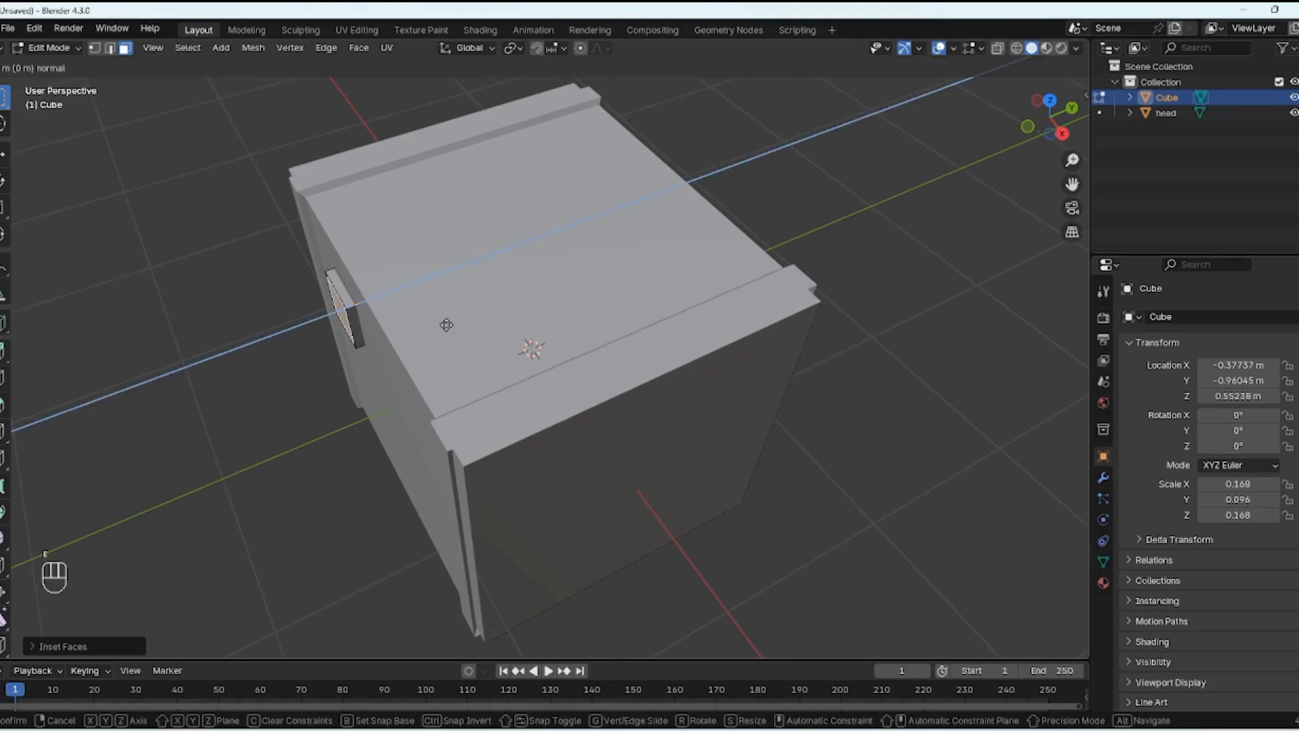
pyautogui.press('y')
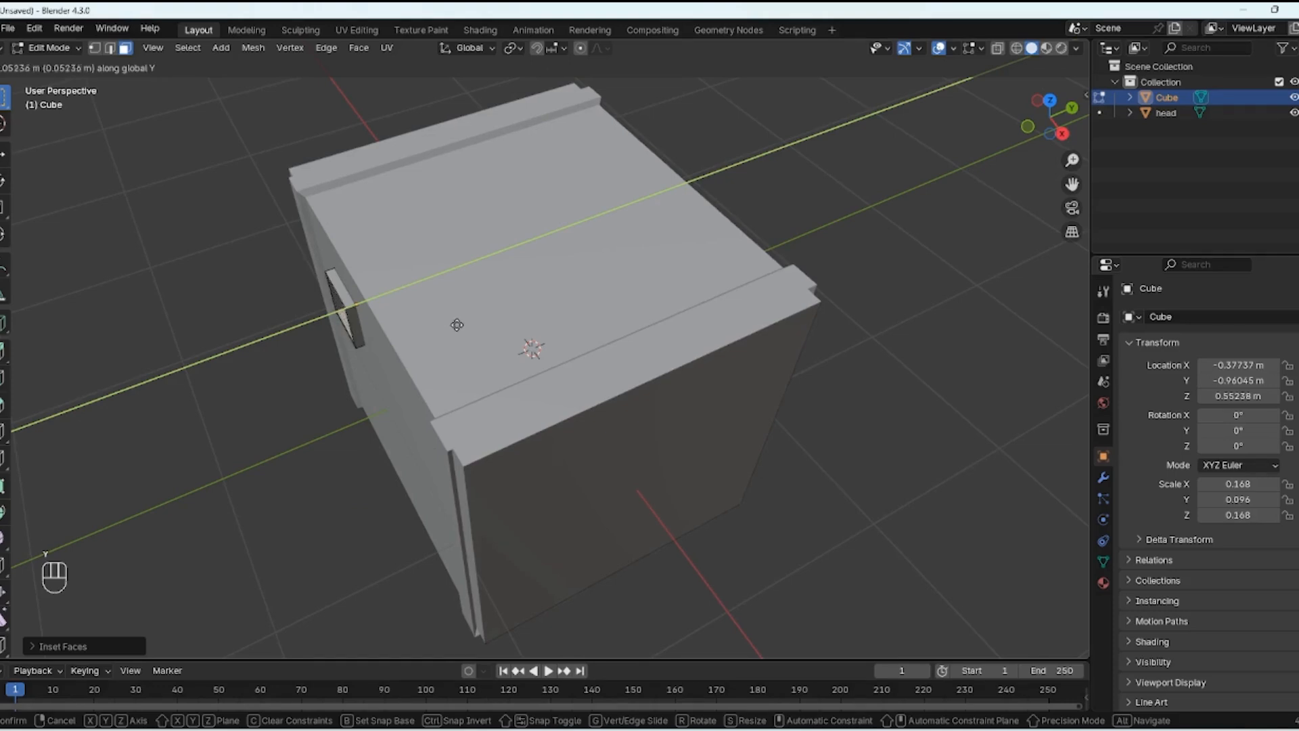
pyautogui.click(452, 331)
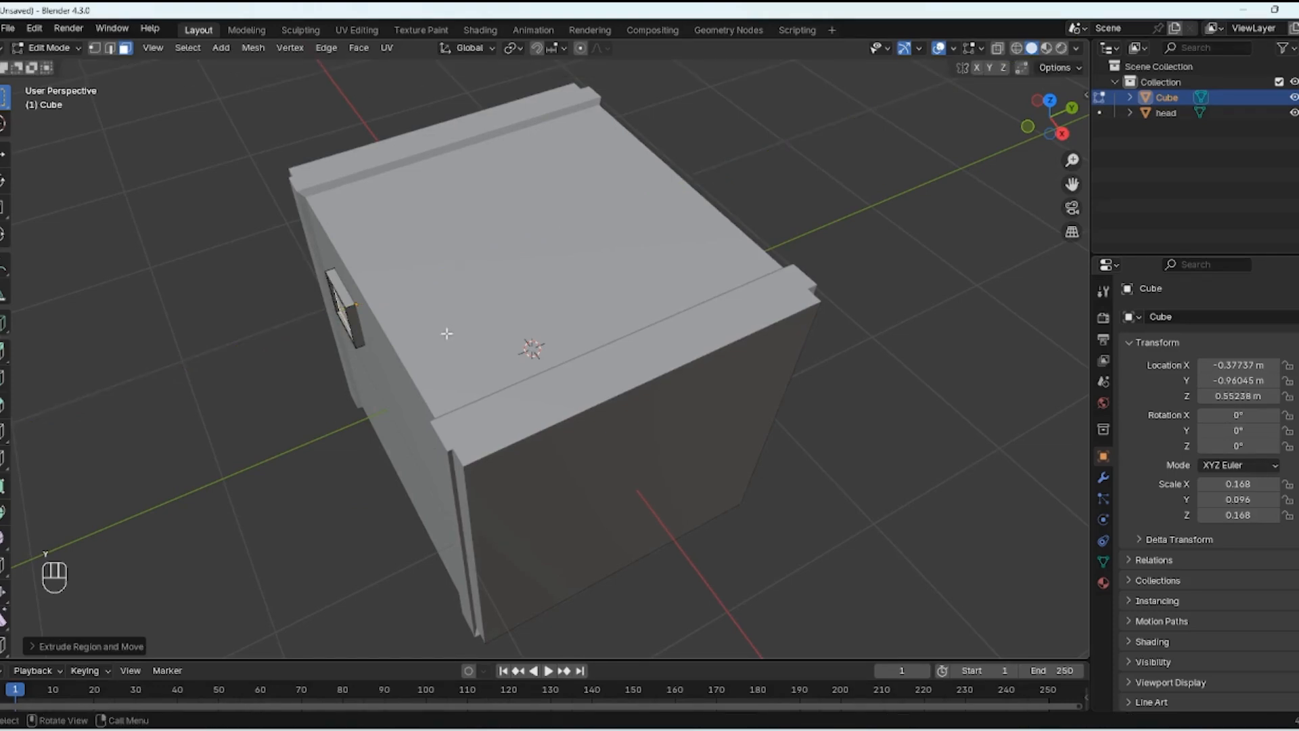
pyautogui.moveTo(450, 331); pyautogui.dragTo(501, 247, button='middle')
pyautogui.scroll(6, 501, 247)
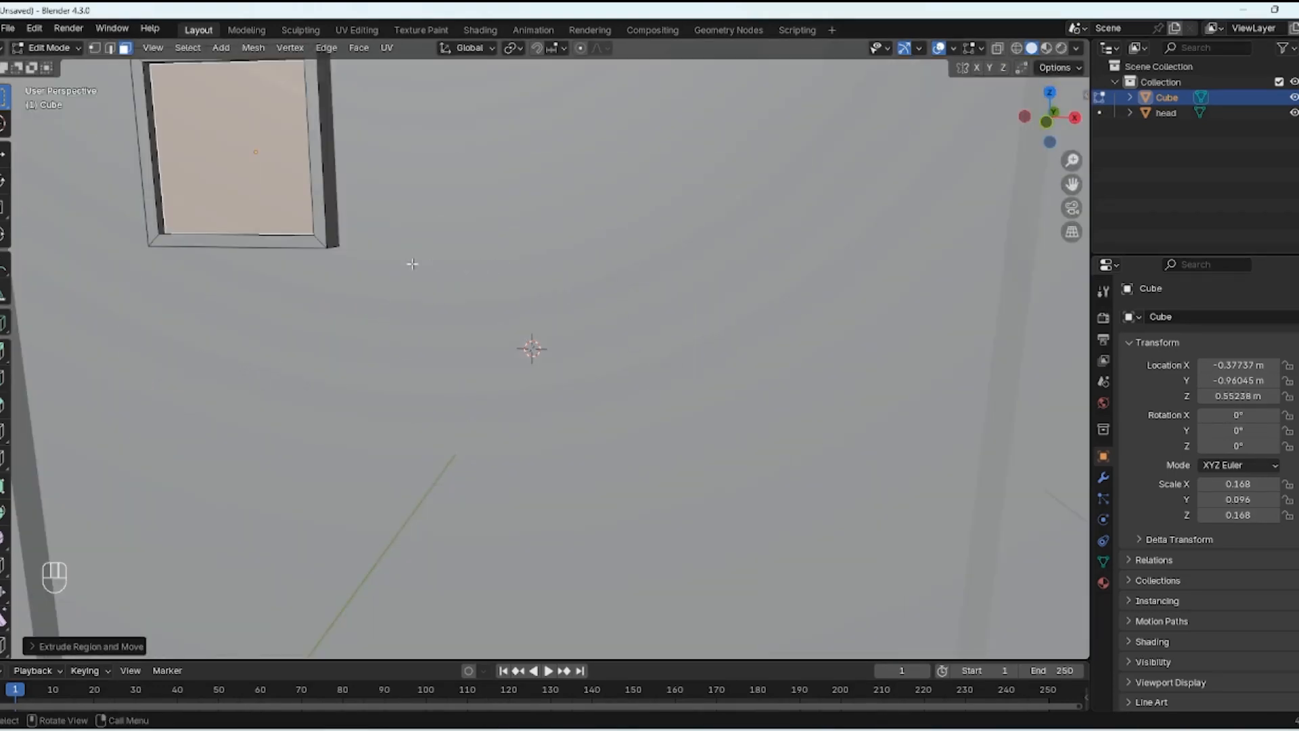
pyautogui.keyDown('shift'); pyautogui.moveTo(305, 264); pyautogui.dragTo(471, 350, button='middle'); pyautogui.keyUp('shift')
pyautogui.press('KP_Decimal')
pyautogui.scroll(-4, 484, 335)
pyautogui.press('Tab')
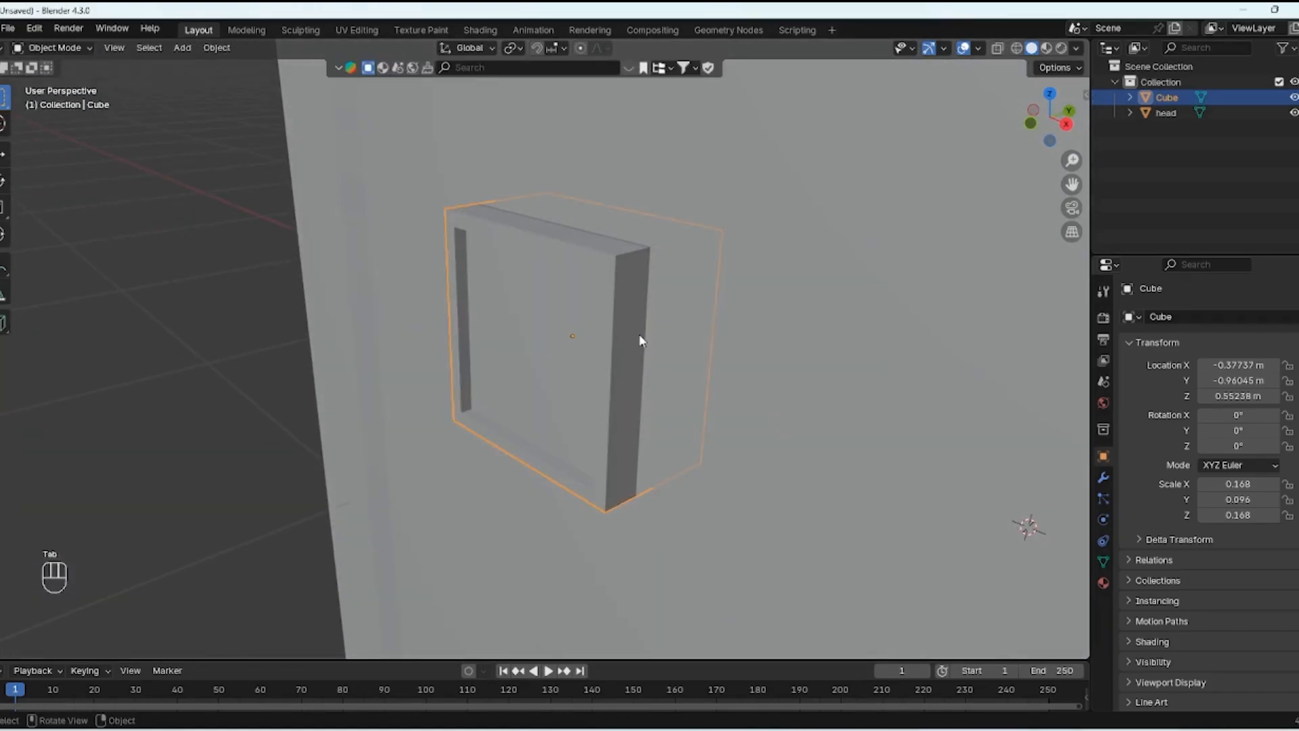
pyautogui.moveTo(641, 339); pyautogui.dragTo(695, 400, button='middle')
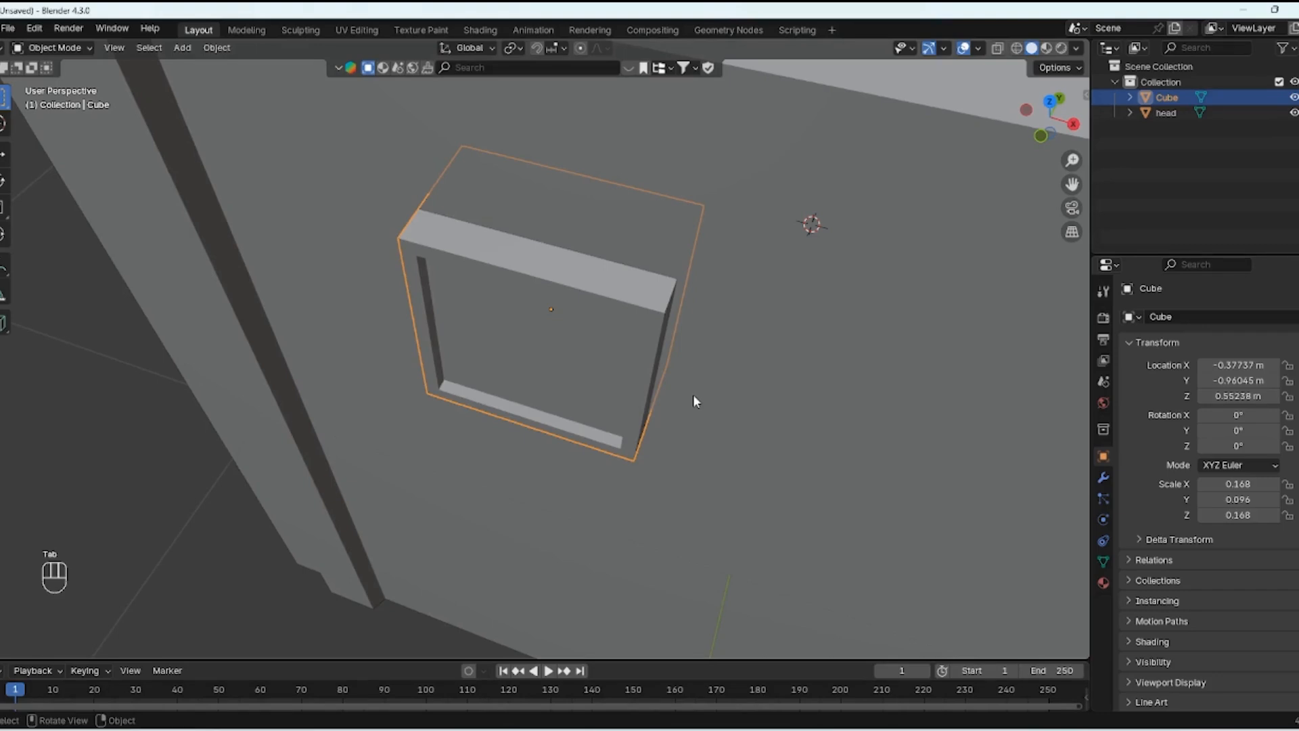
# Step: Duplicate the recessed eye and move the copy along X to about 0.52 m on the other half of the face
pyautogui.press('KP_7')
pyautogui.scroll(-5, 685, 355)
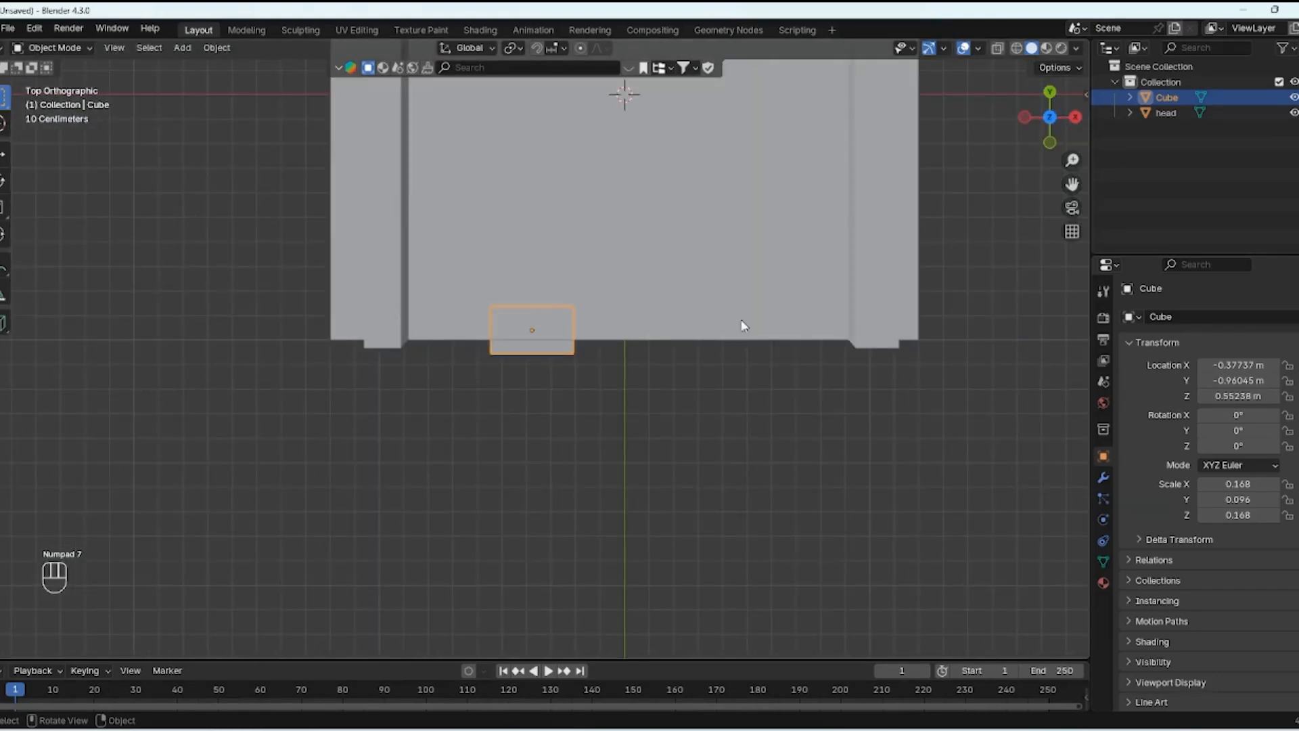
pyautogui.hotkey('shift', 'd')
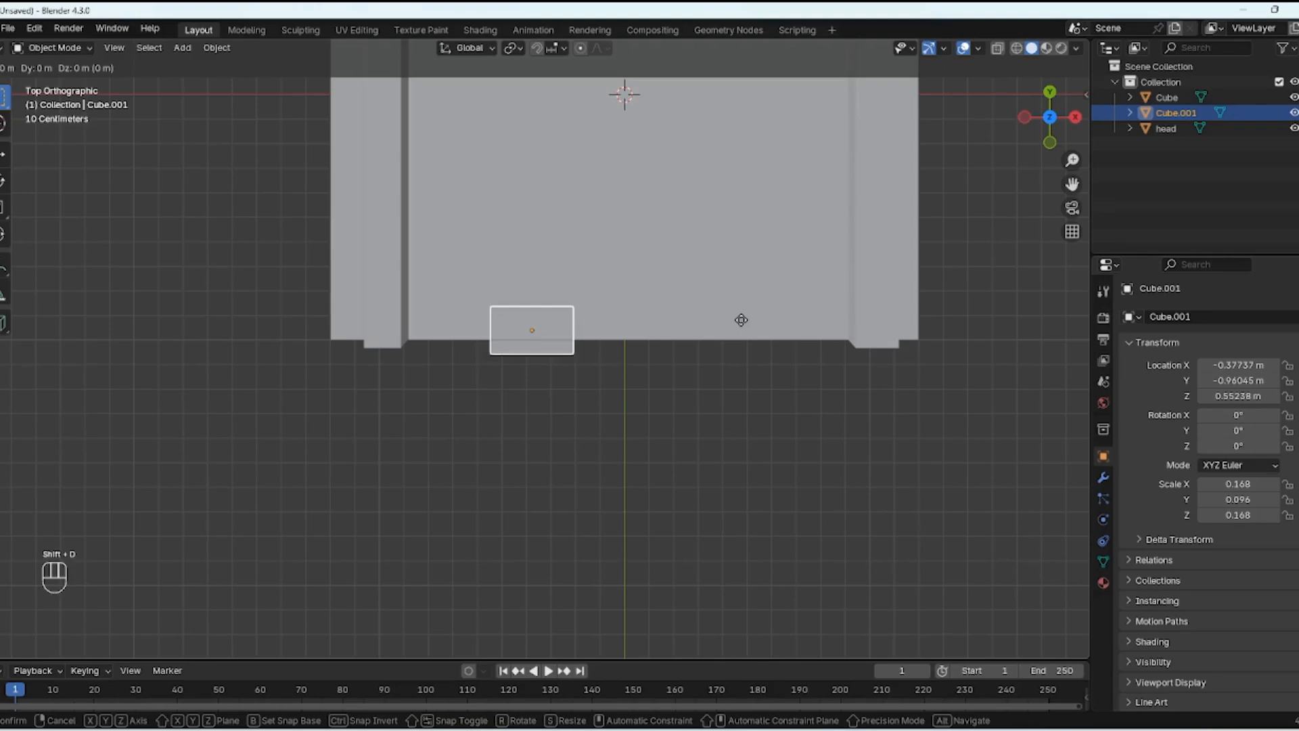
pyautogui.press('x')
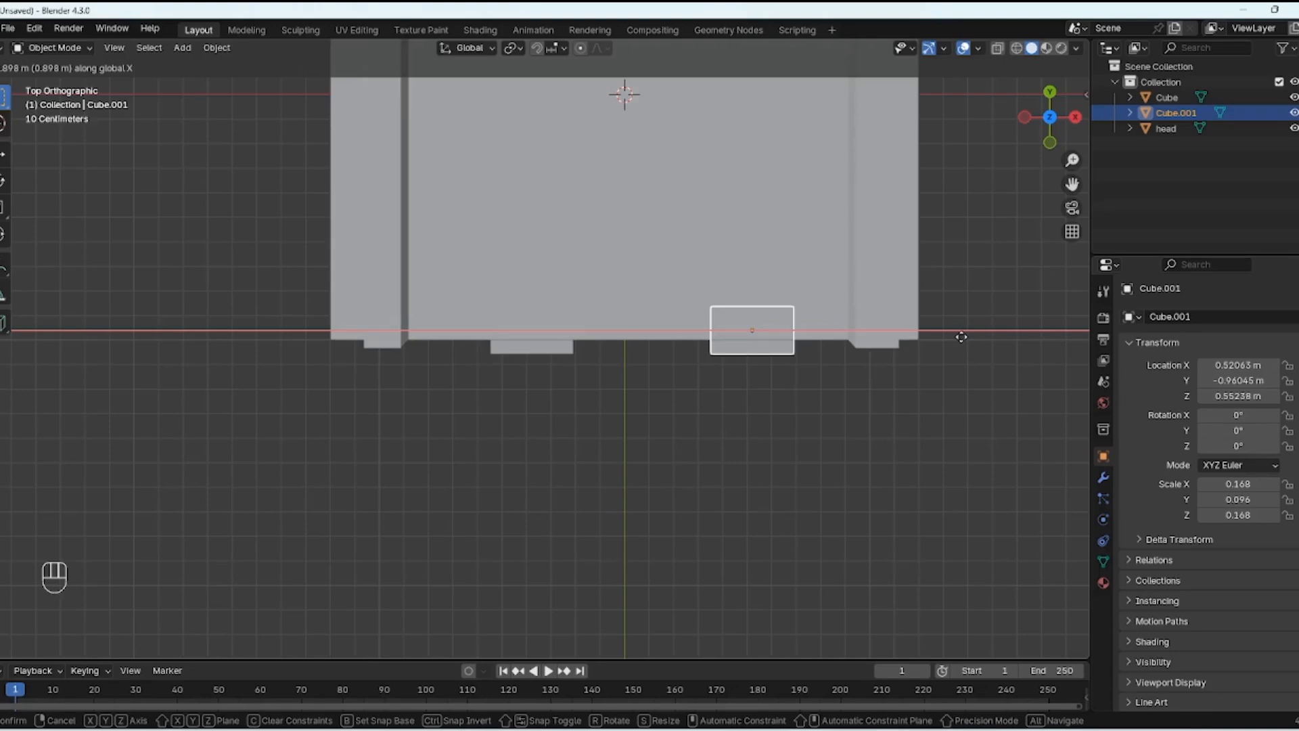
pyautogui.click(960, 333)
pyautogui.moveTo(837, 291); pyautogui.dragTo(798, 244, button='middle')
pyautogui.moveTo(675, 390); pyautogui.dragTo(742, 287, button='middle')
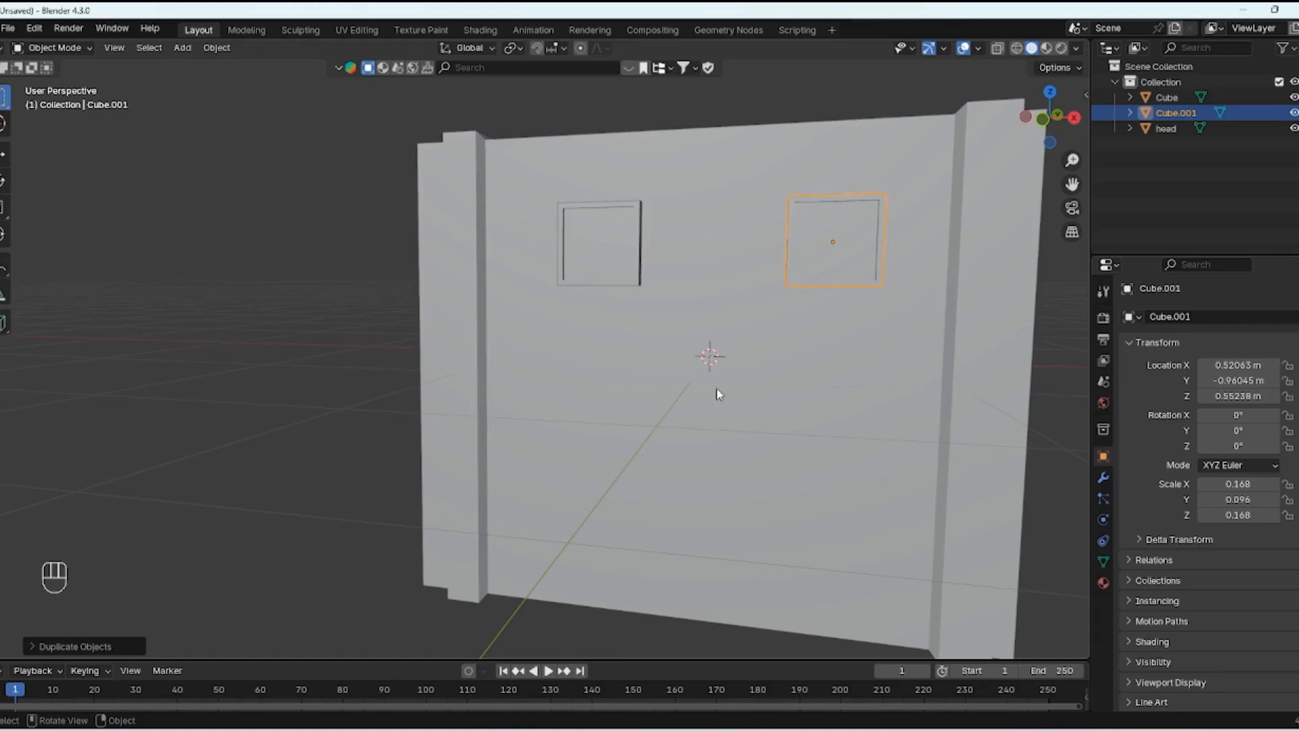
# Step: Duplicate the second eye and lower the copy along Z to about 0 m
pyautogui.press('KP_1')
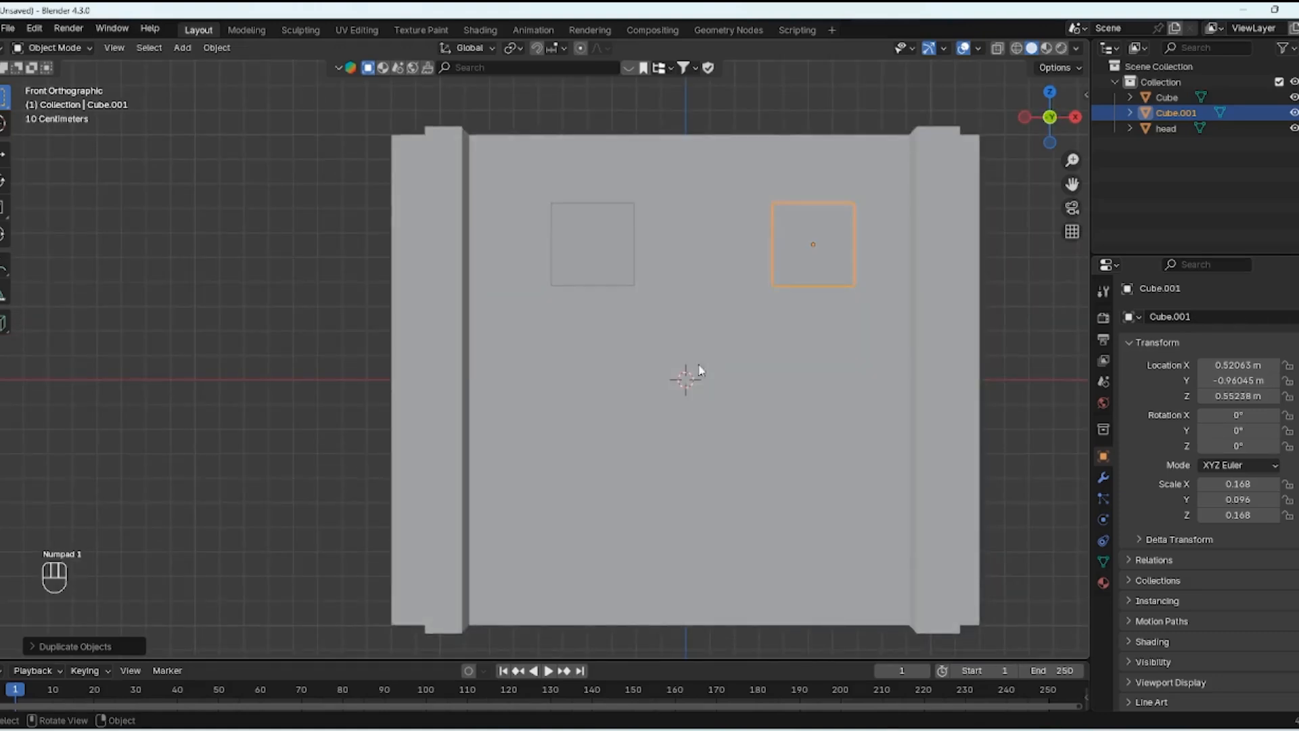
pyautogui.press('shift')
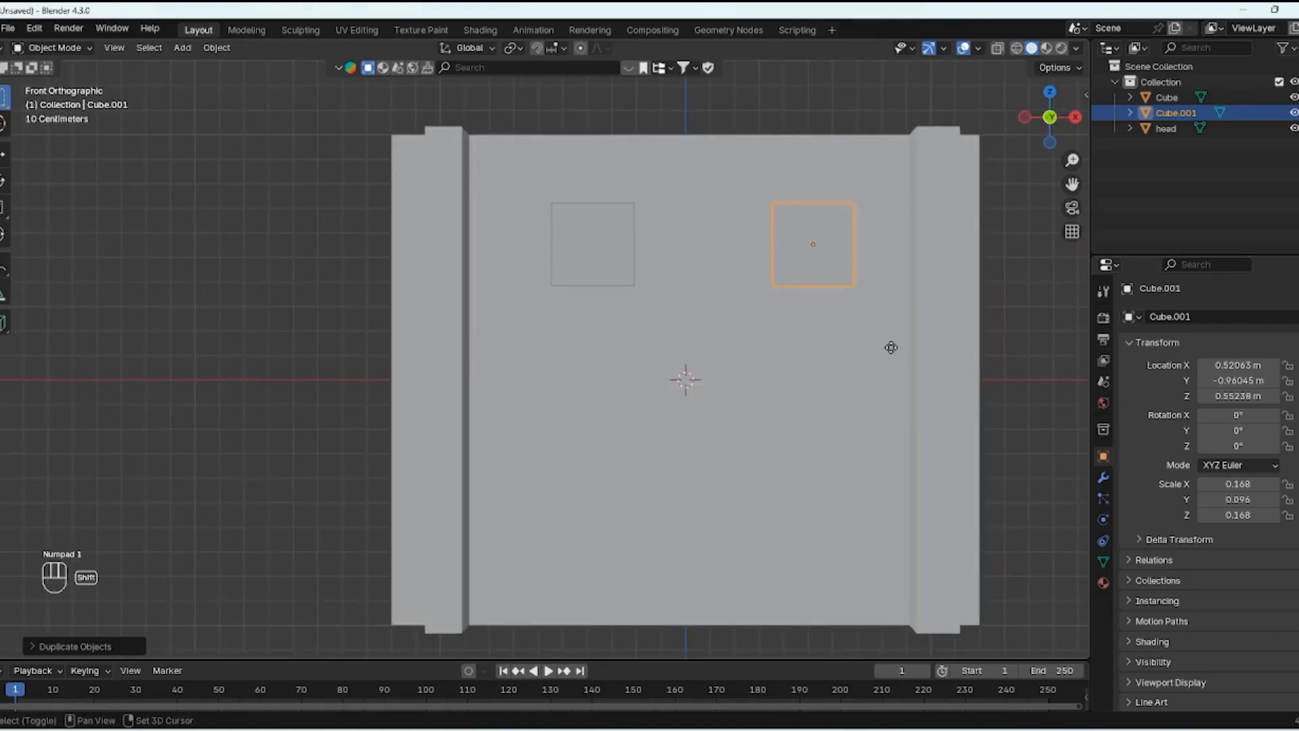
pyautogui.hotkey('shift', 'd')
pyautogui.press('z')
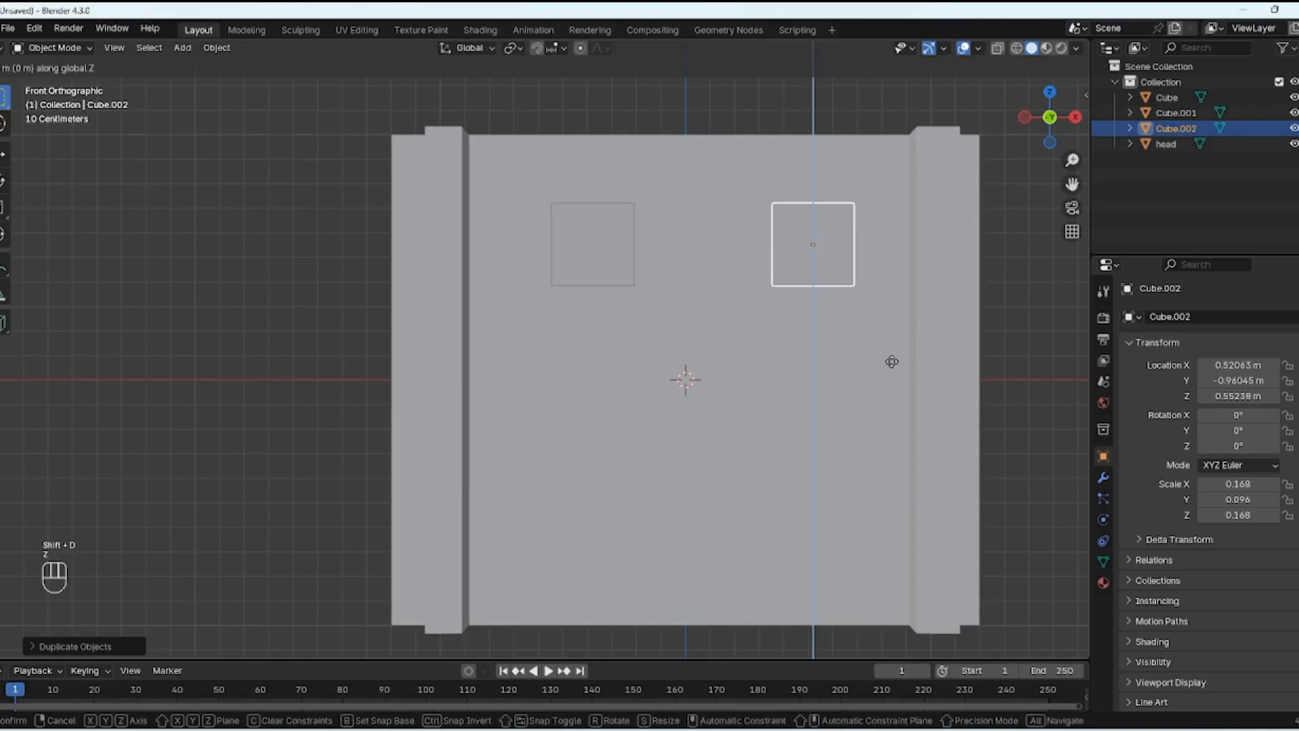
pyautogui.click(879, 482)
# Step: Move the lowered copy along X to about 0.04 m and scale it down by about 0.53 to form the nose
pyautogui.press('x')
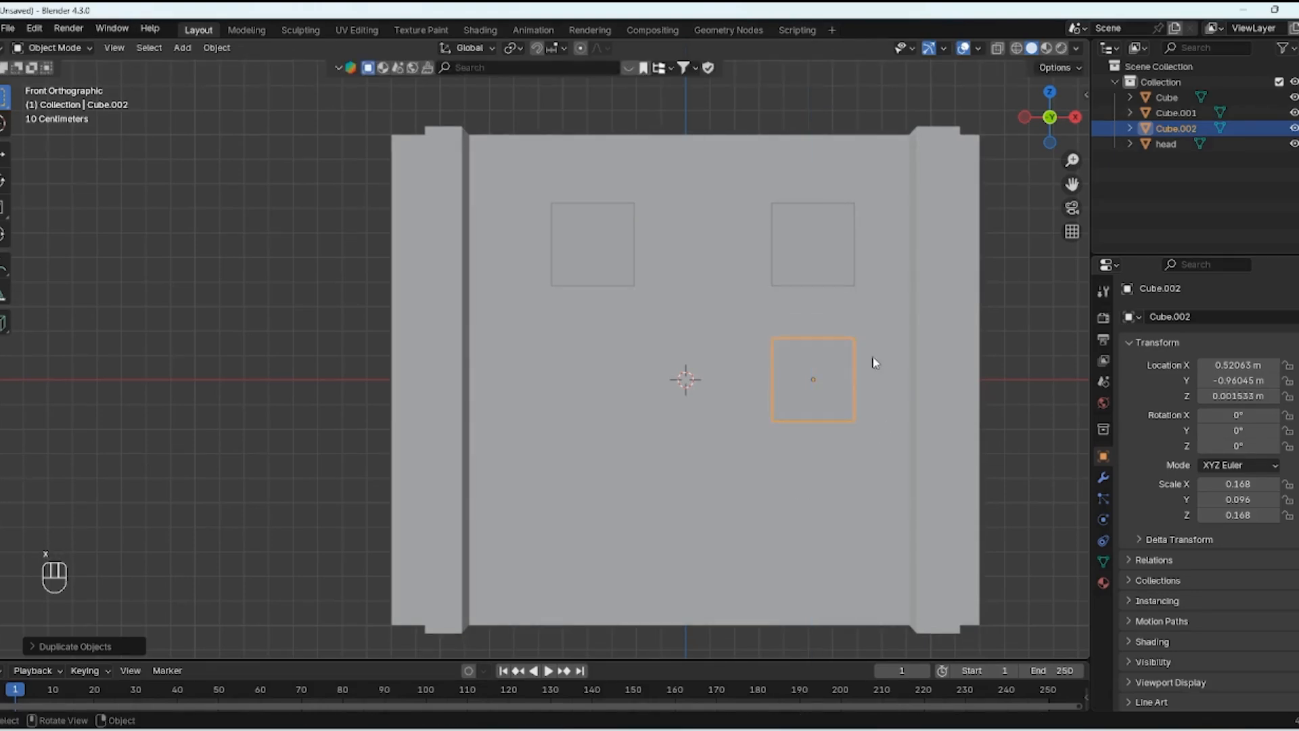
pyautogui.press('g')
pyautogui.press('x')
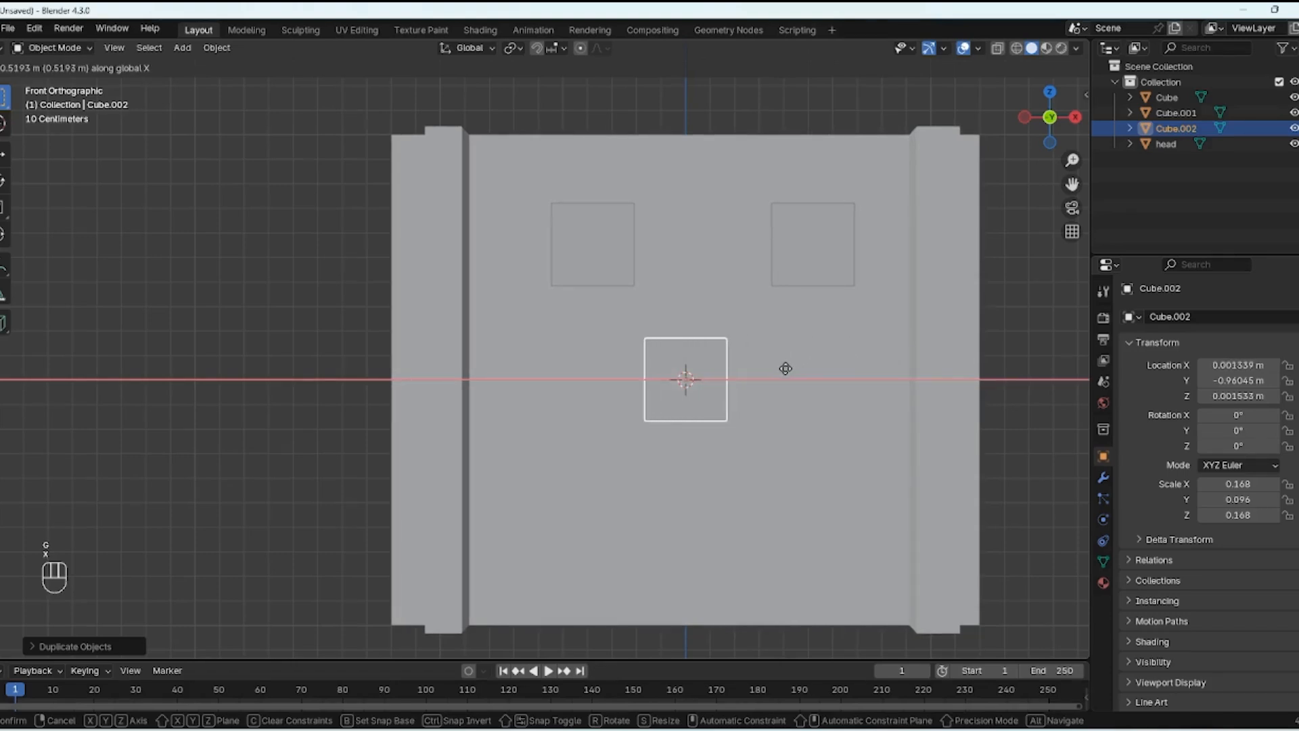
pyautogui.click(796, 367)
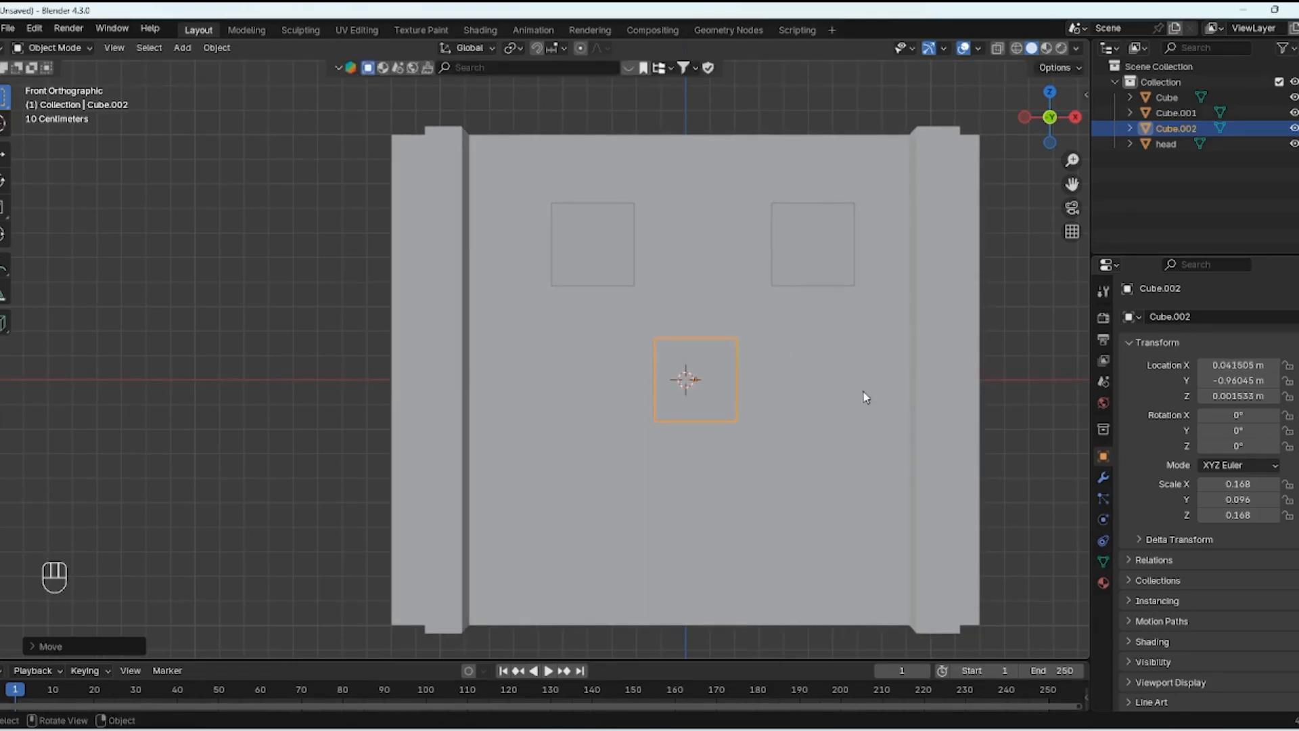
pyautogui.press('s')
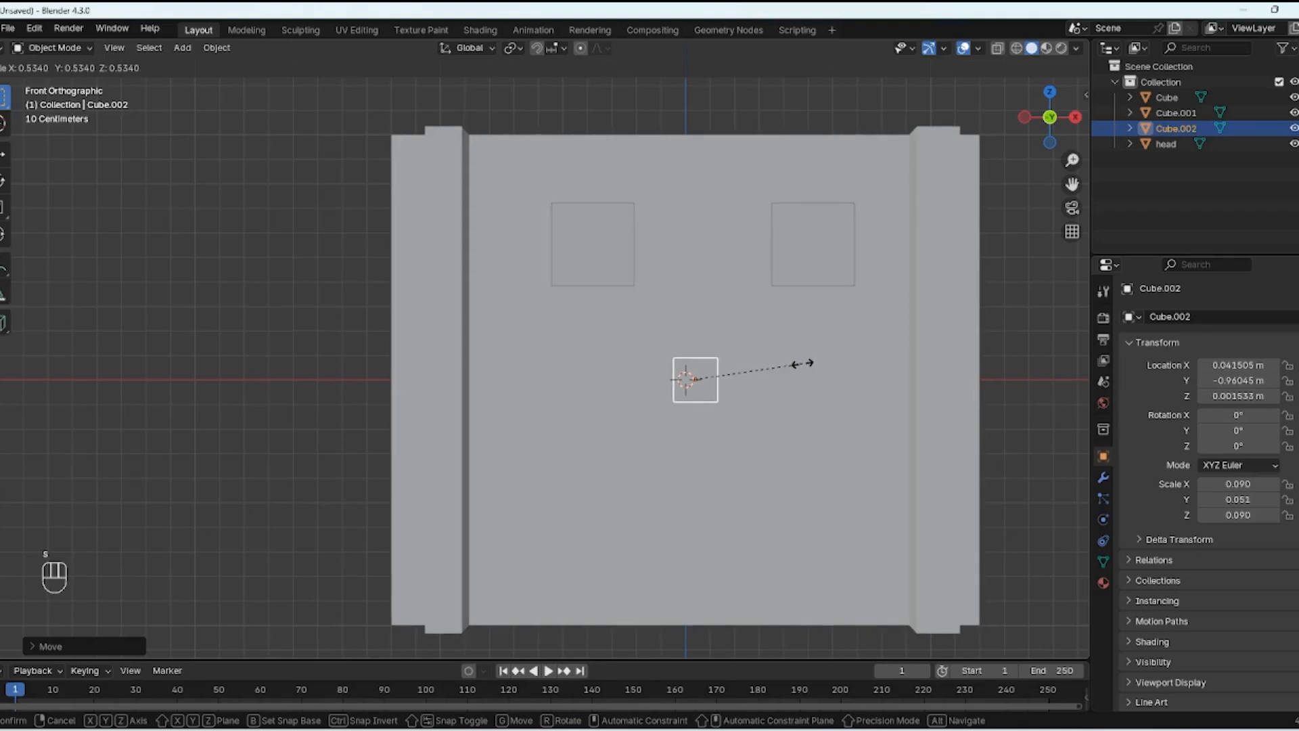
pyautogui.click(803, 364)
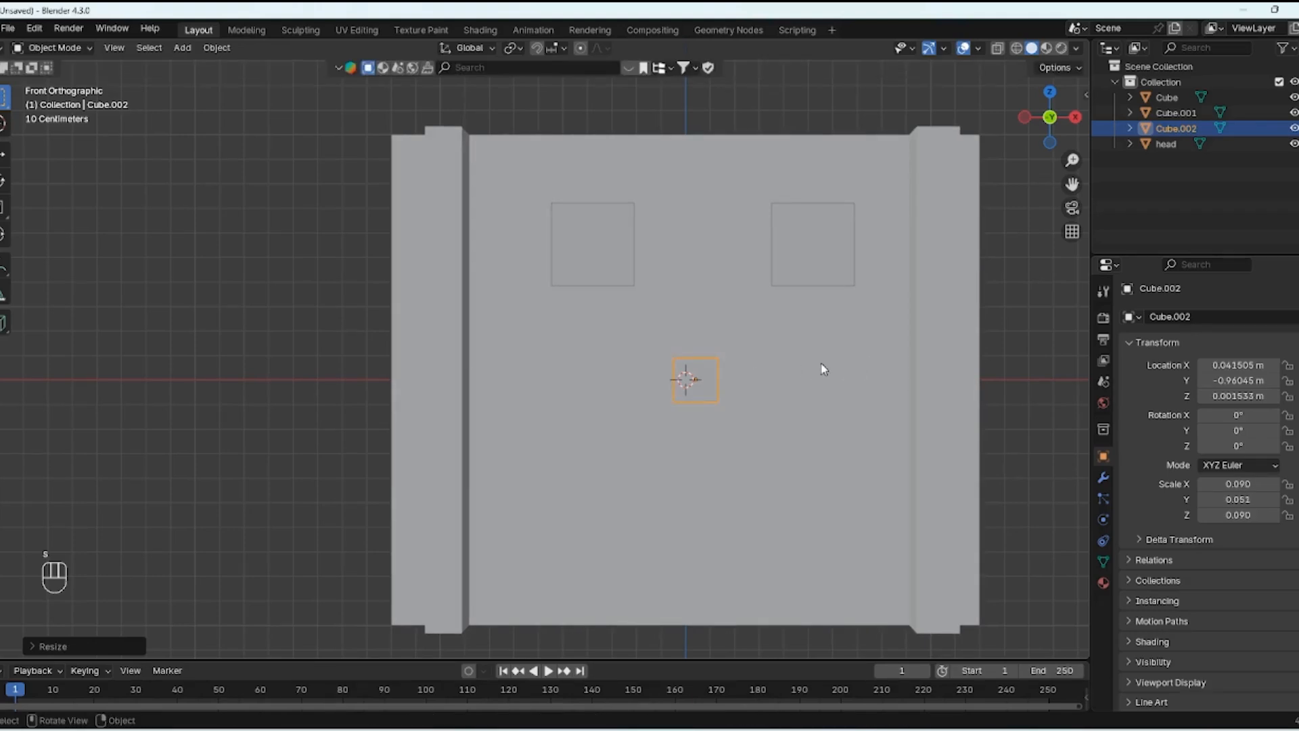
pyautogui.moveTo(824, 368); pyautogui.dragTo(796, 364, button='middle')
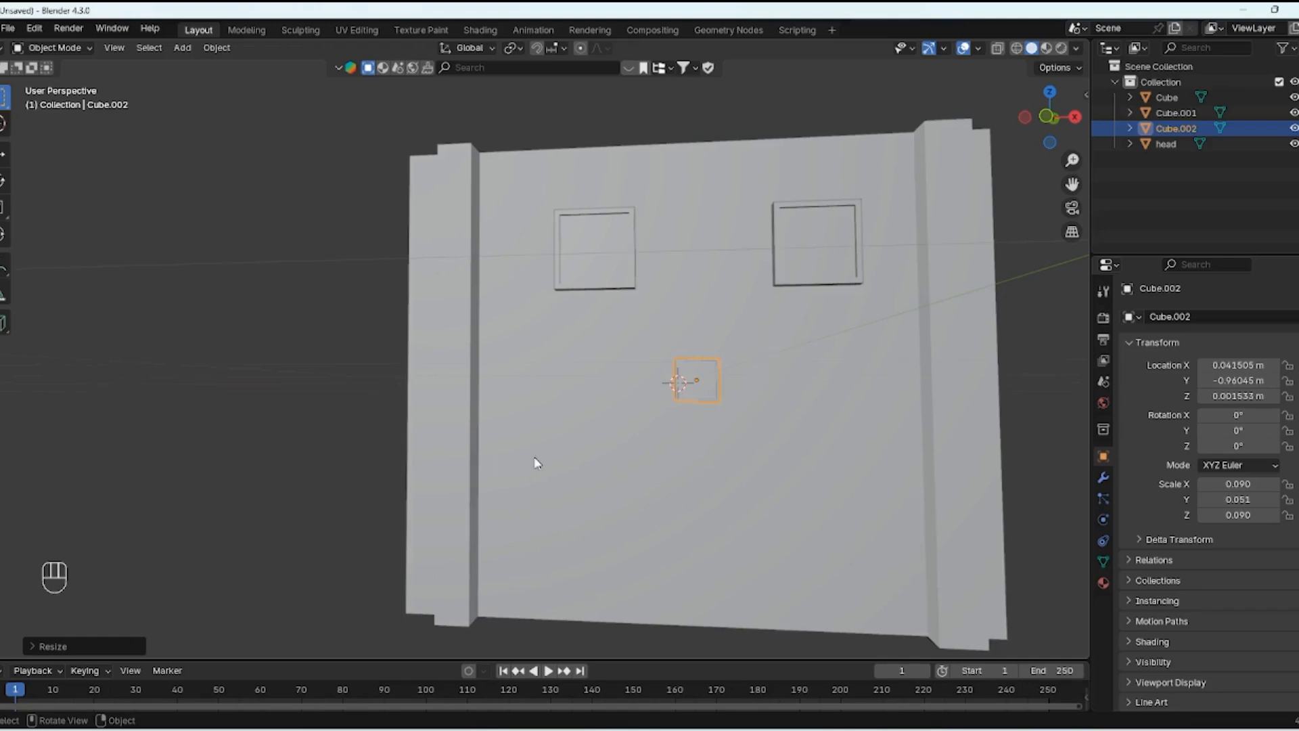
# Step: Add two horizontal loop cuts around the head and slide them down, one below the nose and one near the base
pyautogui.click(676, 517)
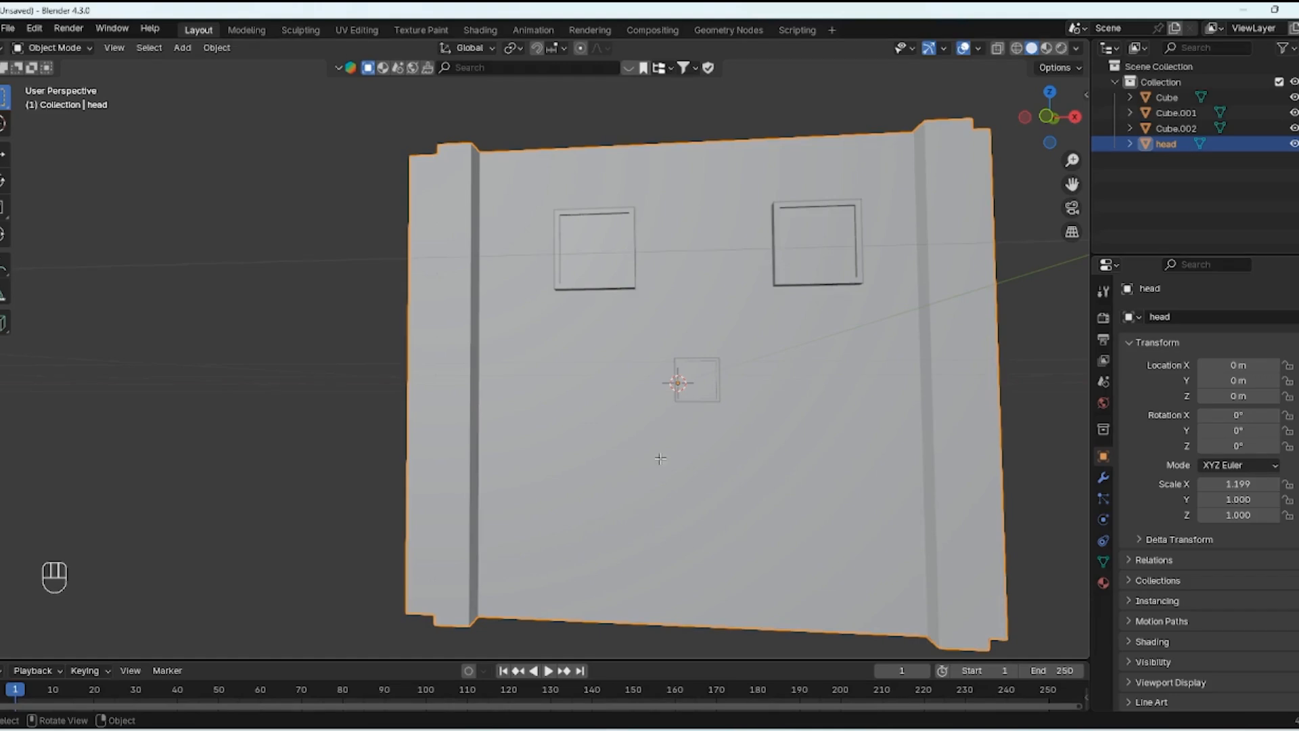
pyautogui.press('Tab')
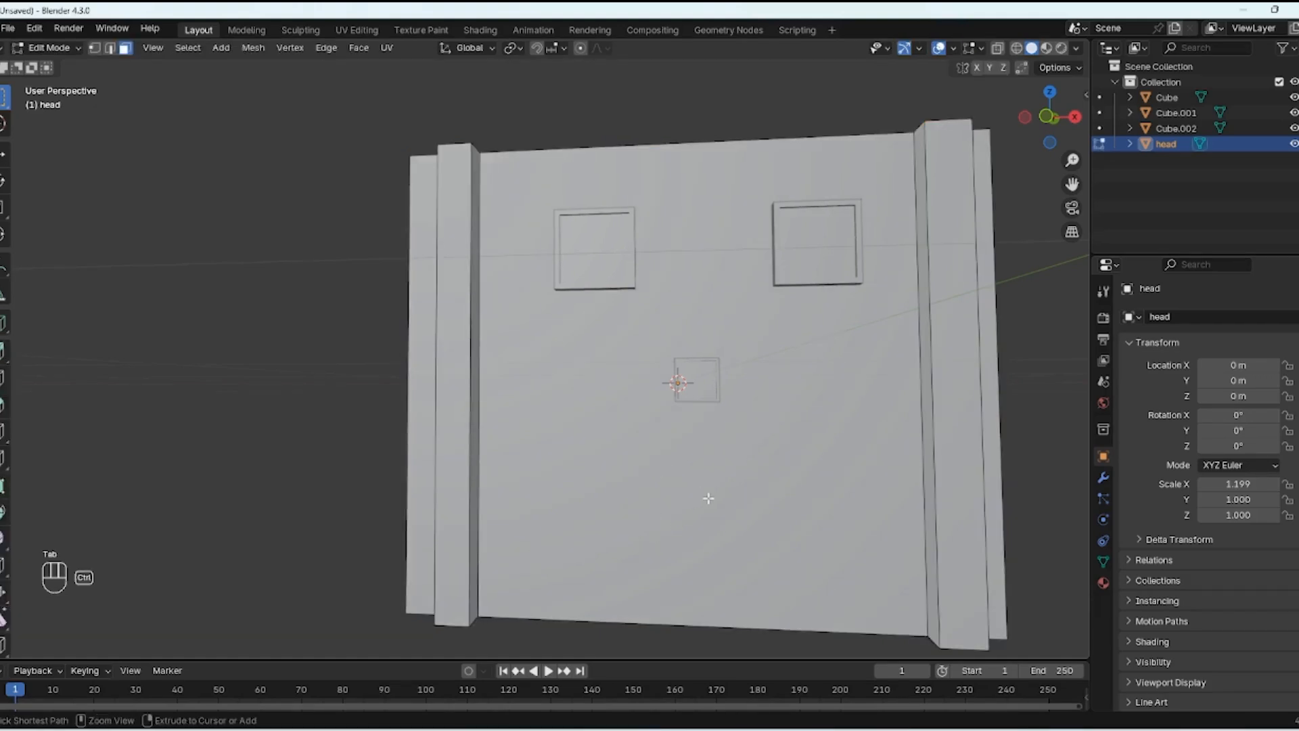
pyautogui.hotkey('ctrl', 'r')
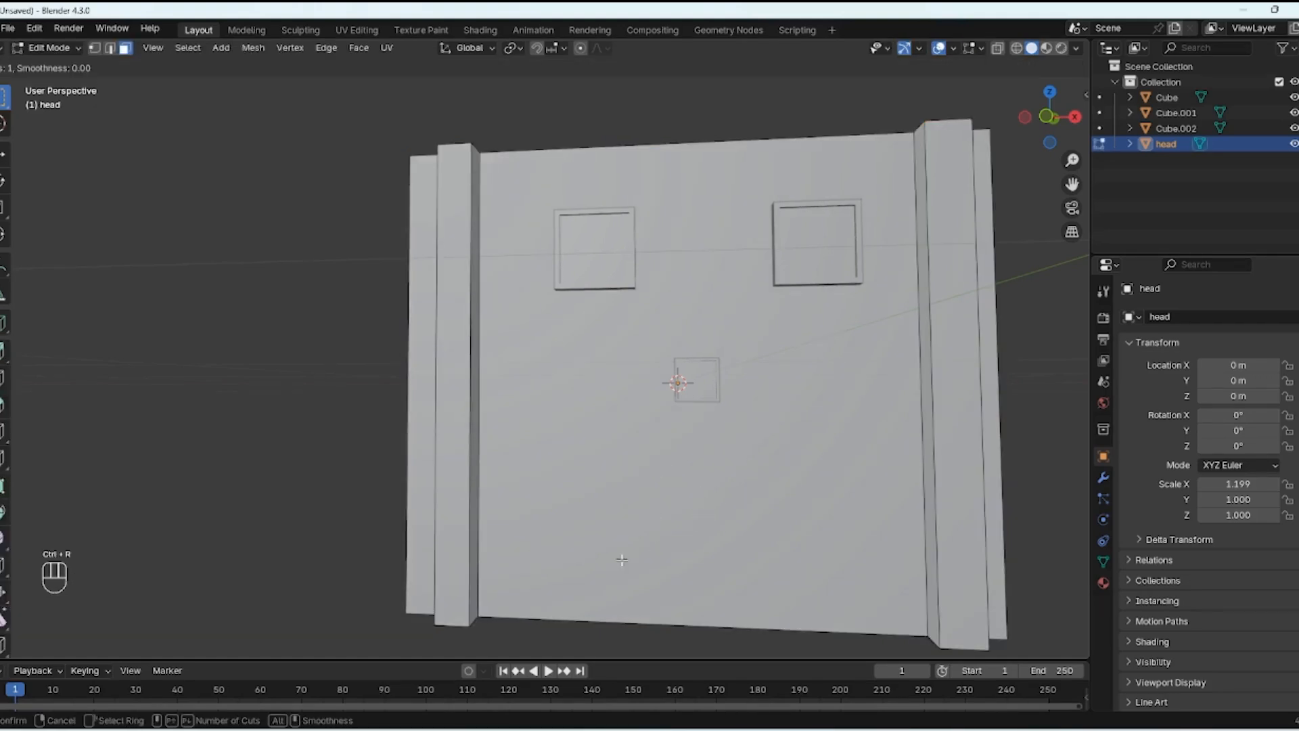
pyautogui.scroll(1, 449, 462)
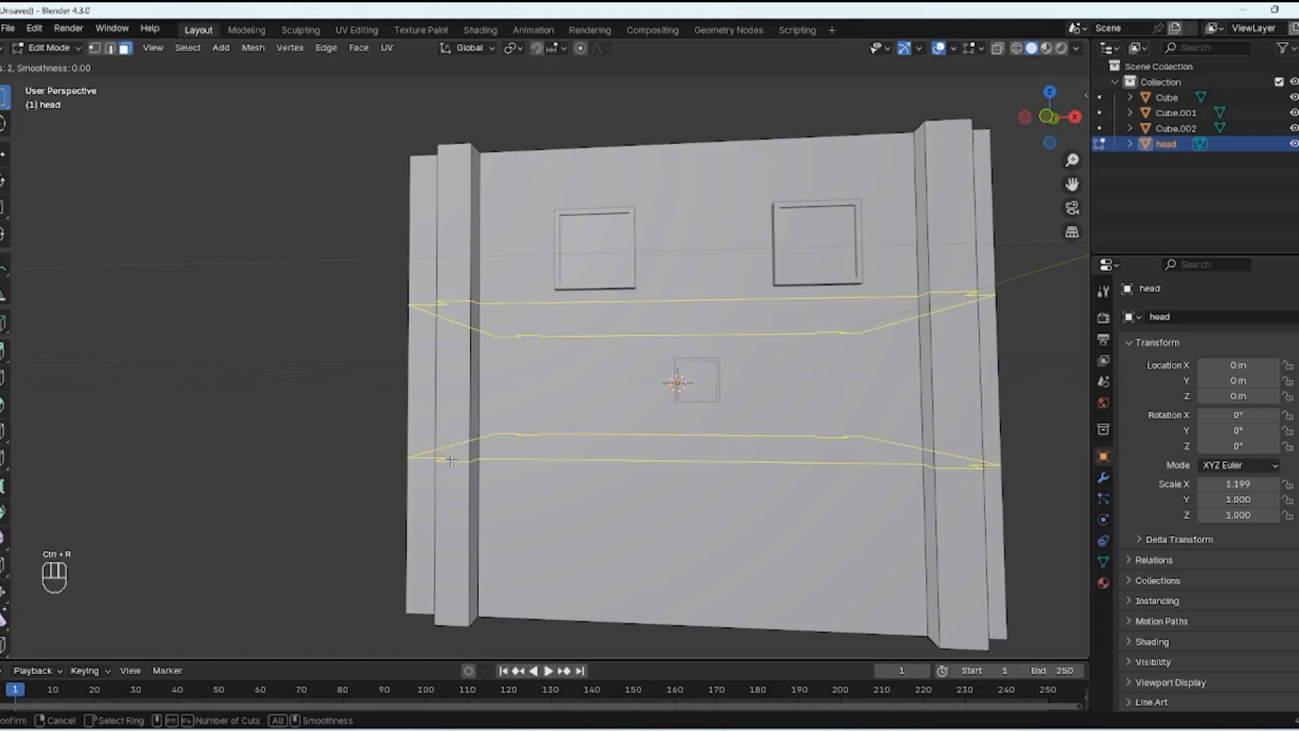
pyautogui.click(449, 464)
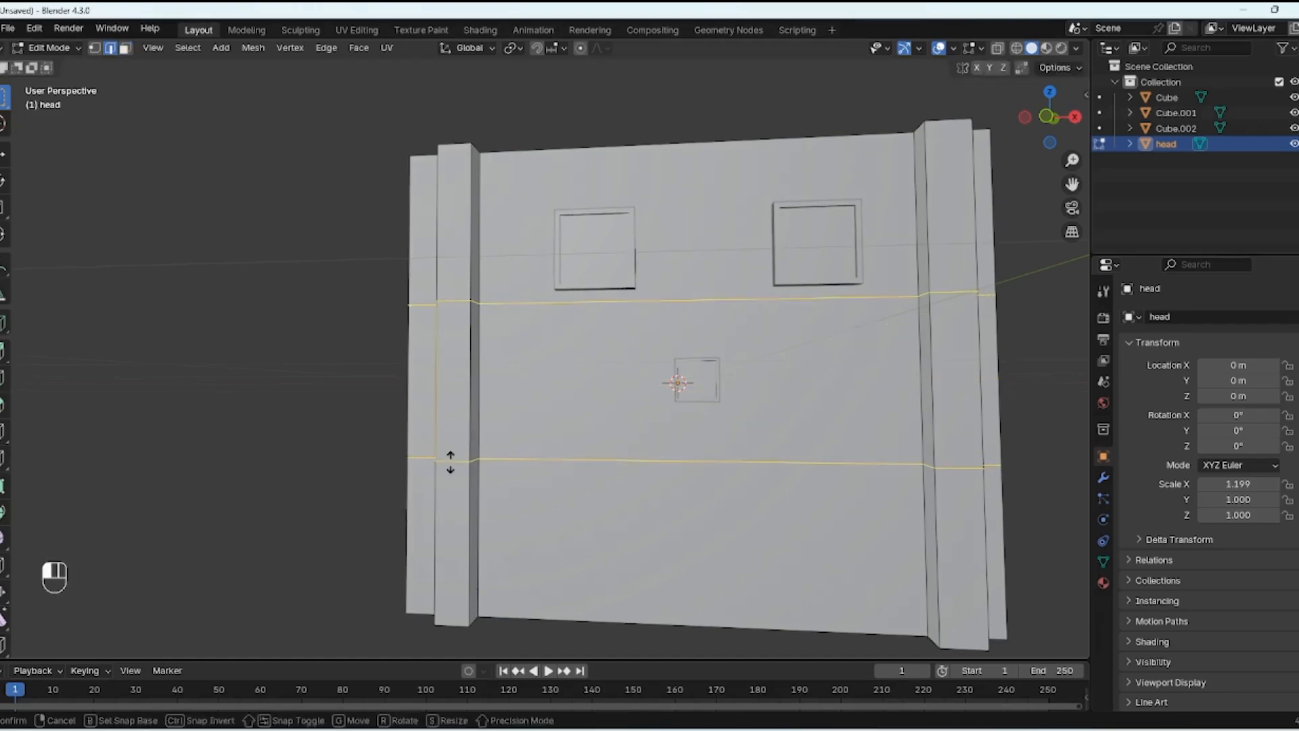
pyautogui.click(448, 604)
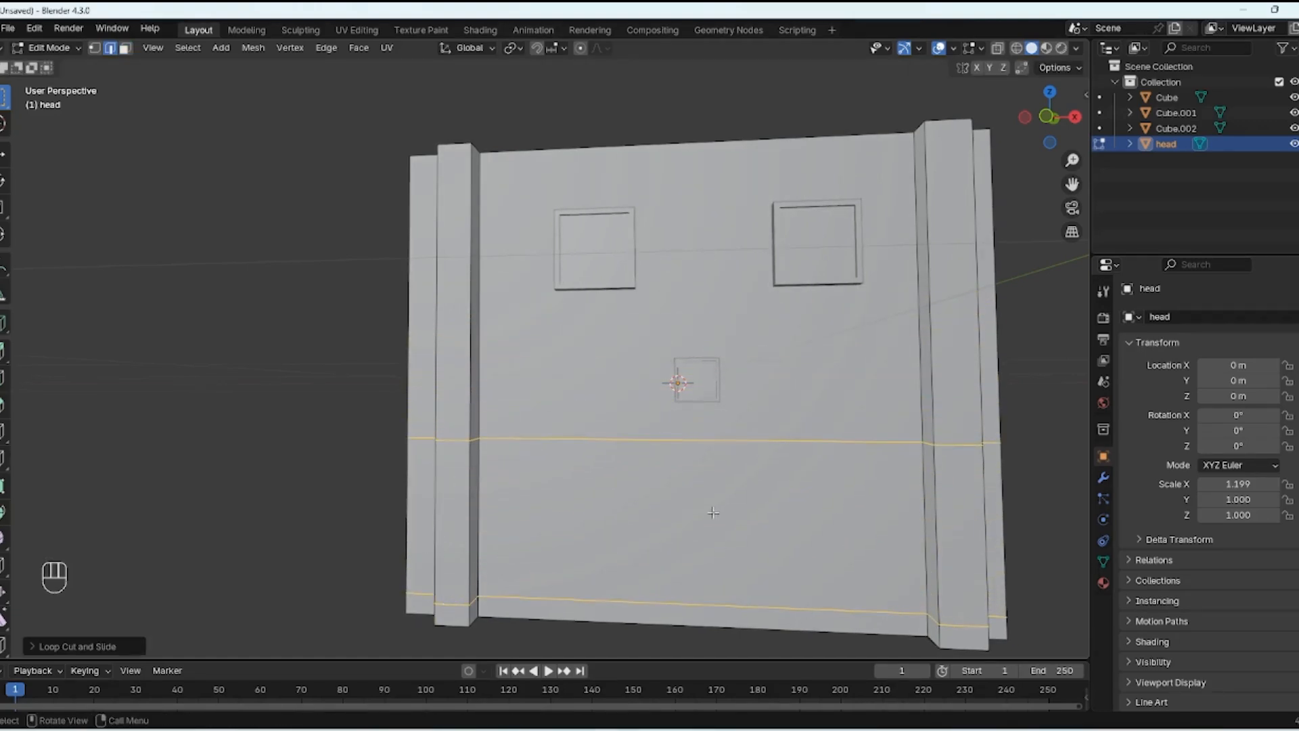
# Step: Add two vertical loop cuts to the head's front face, one toward each side band near the outer edges of the eyes
pyautogui.hotkey('ctrl', 'r')
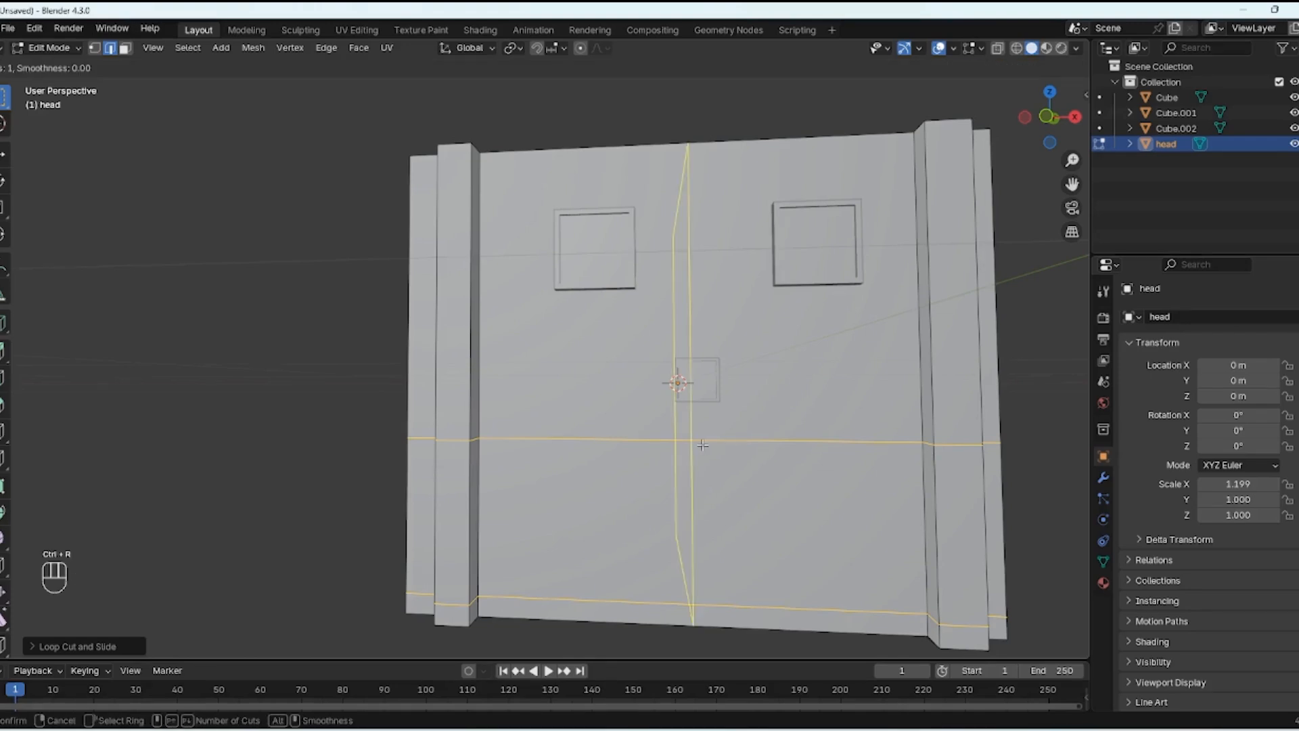
pyautogui.click(703, 444)
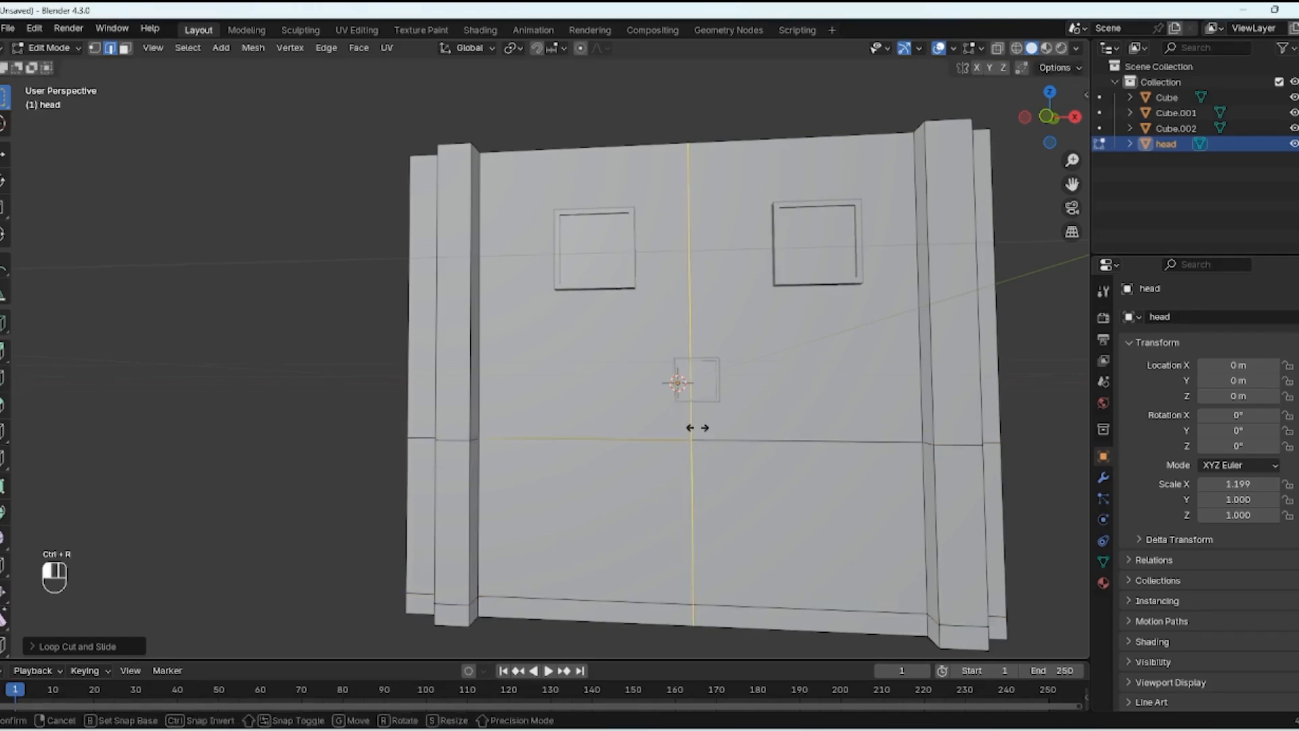
pyautogui.click(532, 443)
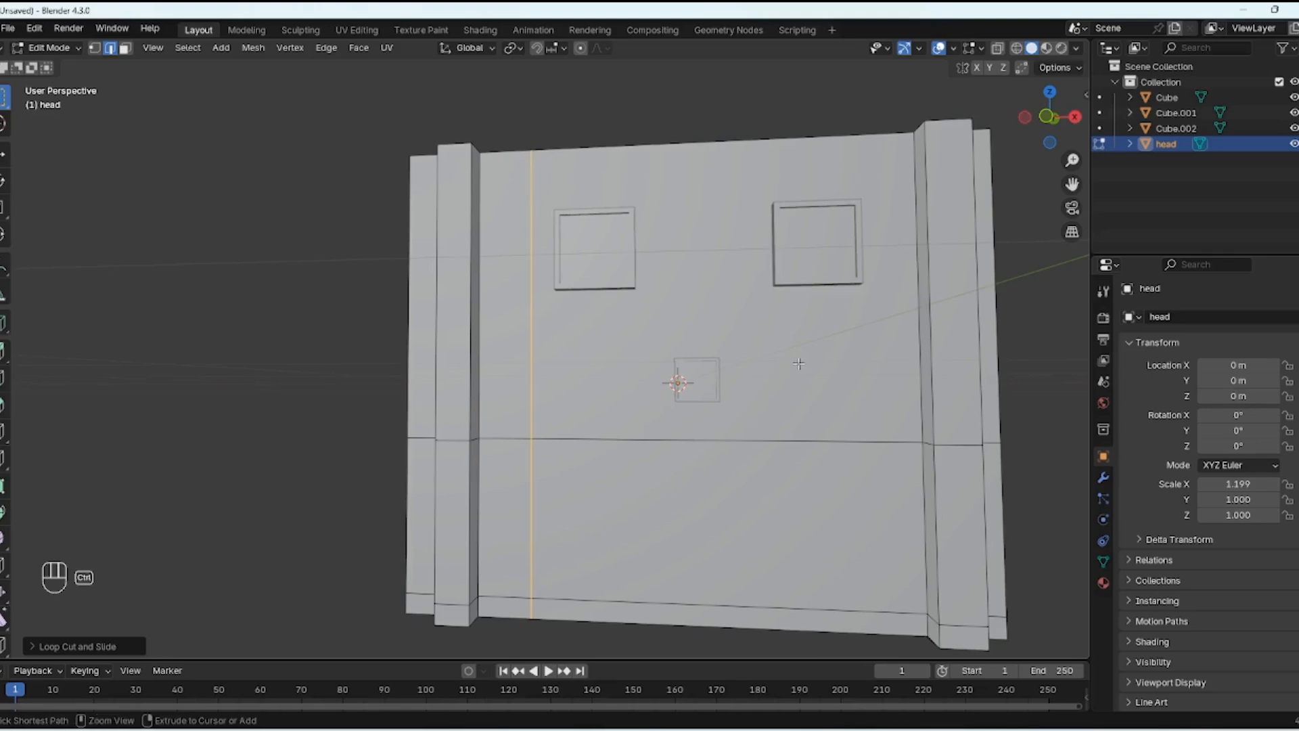
pyautogui.hotkey('ctrl', 'r')
pyautogui.click(802, 152)
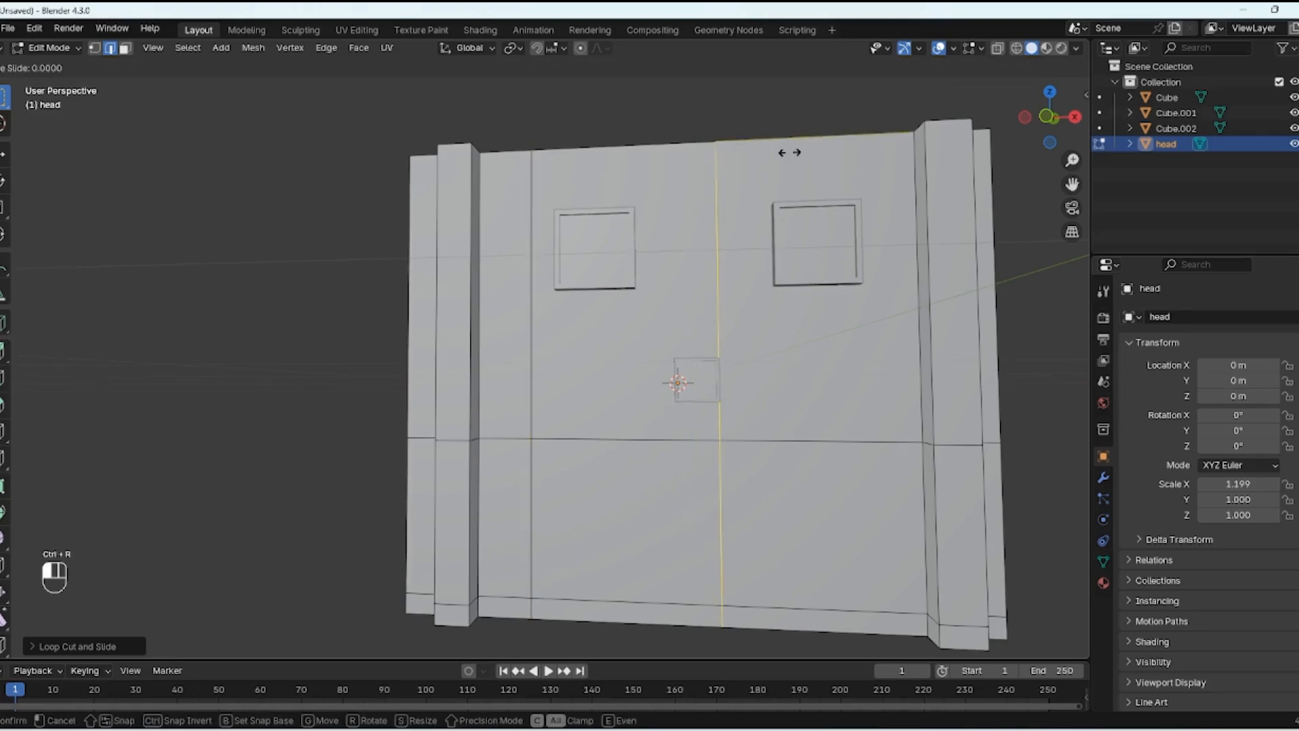
pyautogui.click(928, 180)
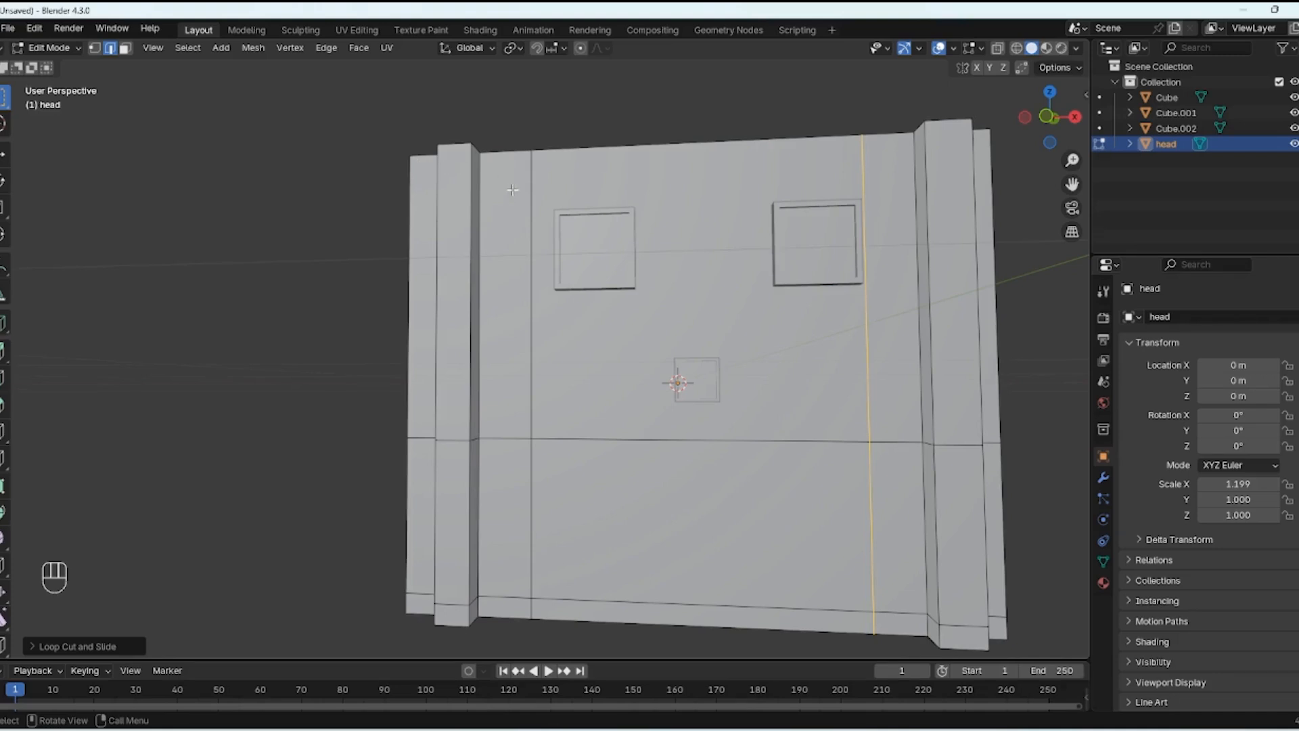
# Step: Slide the vertical edge loop on the face's -X half inward to line up with the outer edge of that eye
pyautogui.keyDown('alt'); pyautogui.click(533, 228); pyautogui.keyUp('alt')
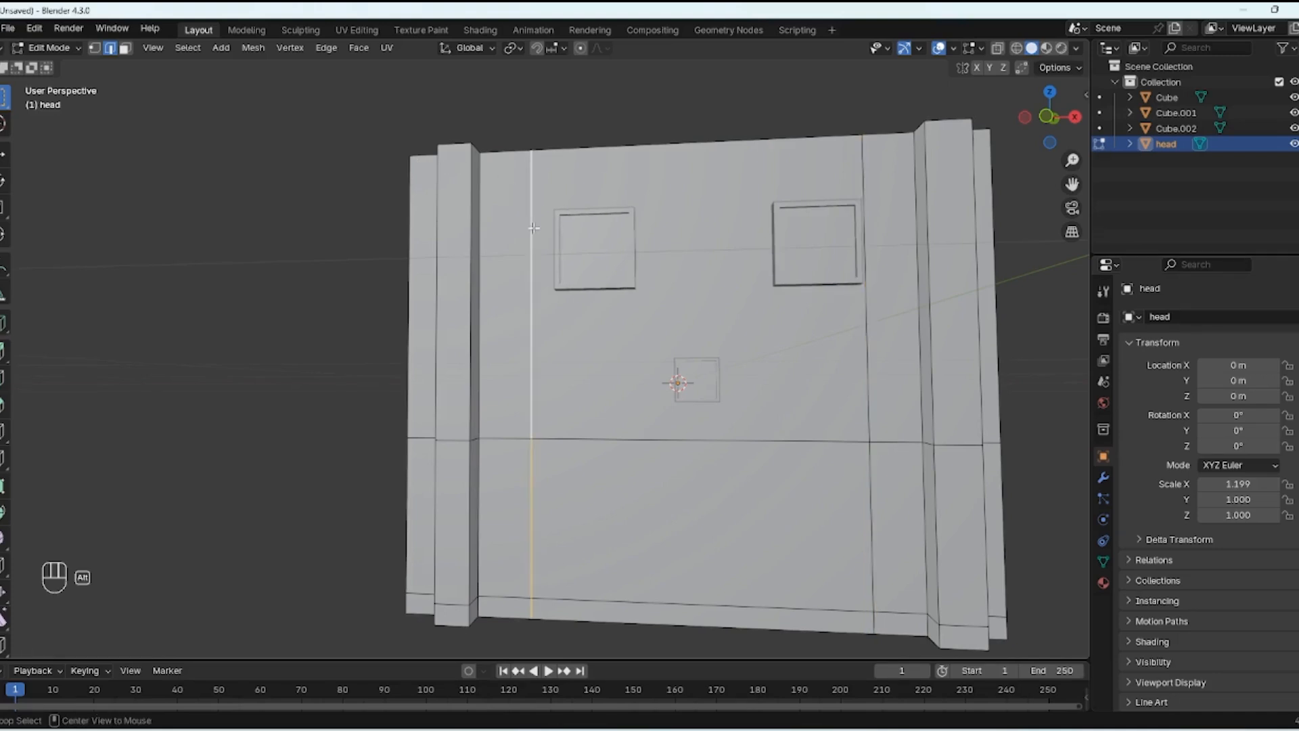
pyautogui.press('g')
pyautogui.press('g')
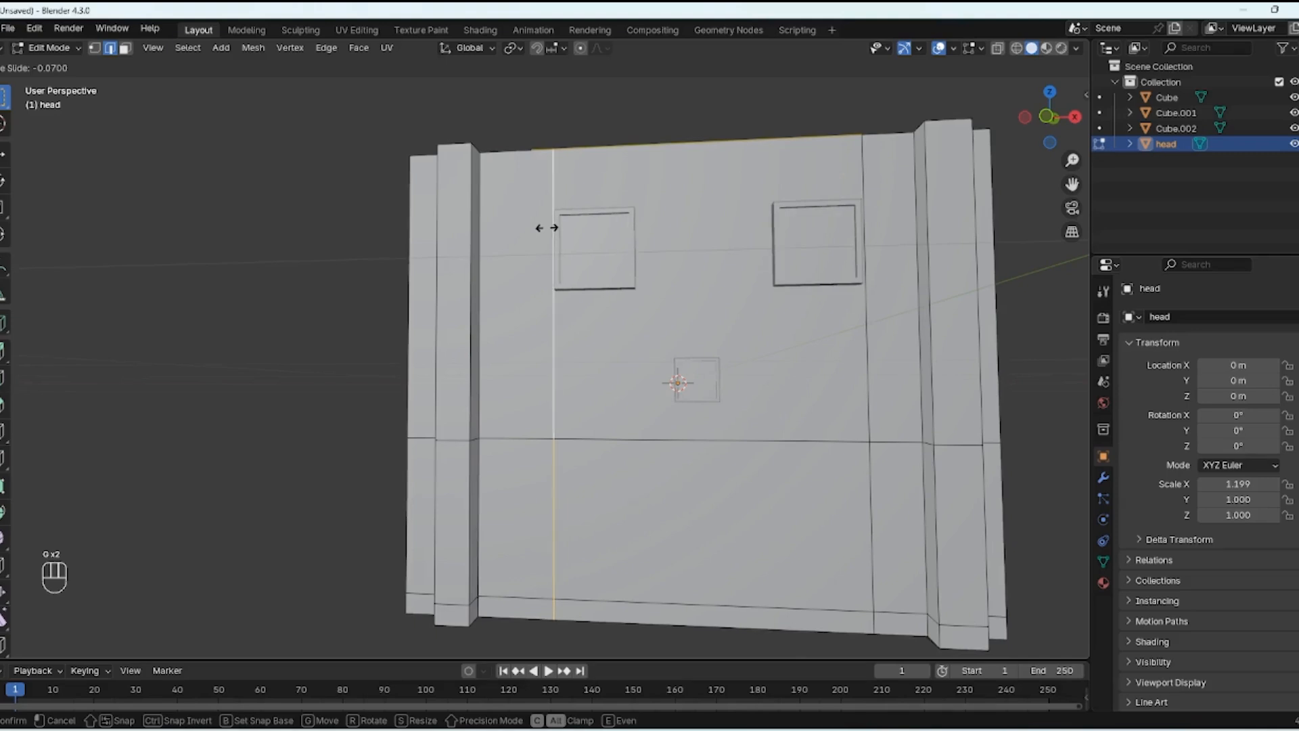
pyautogui.click(544, 225)
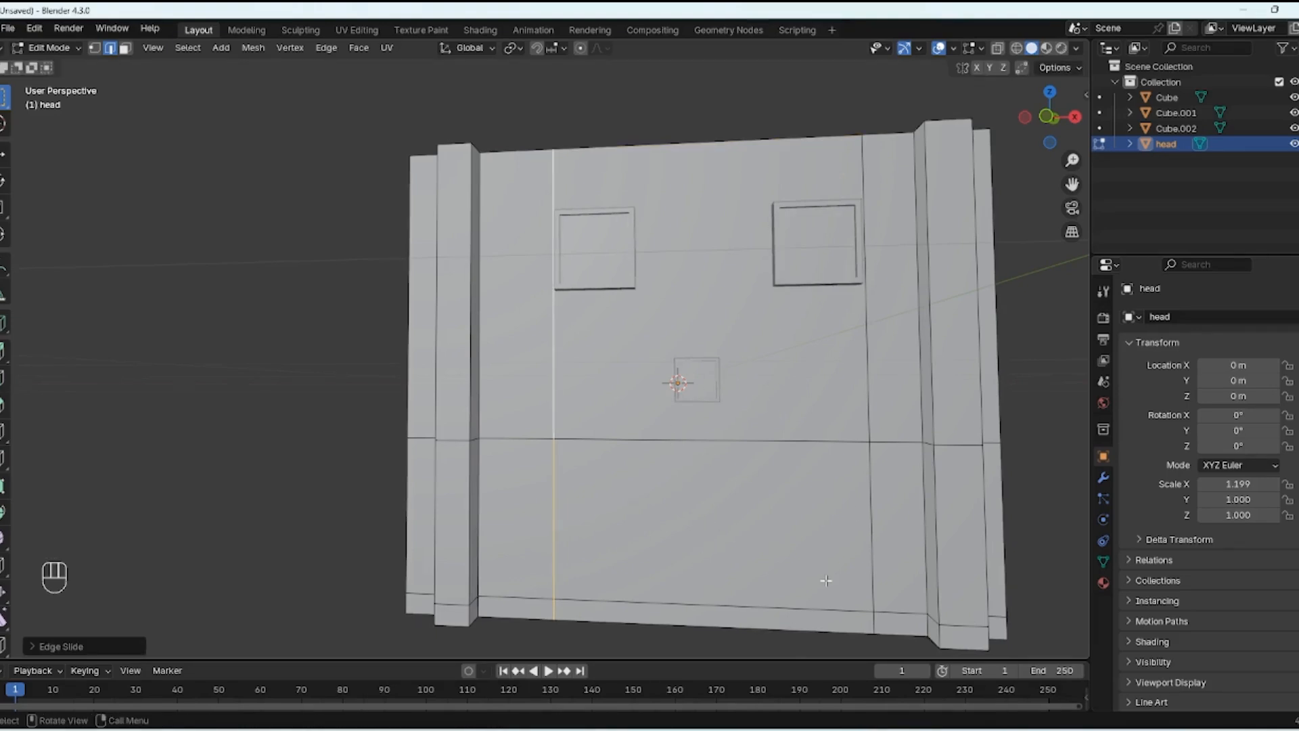
# Step: In front view, slide the vertical edge loop on the +X half inward to line up with that eye's outer edge
pyautogui.press('KP_1')
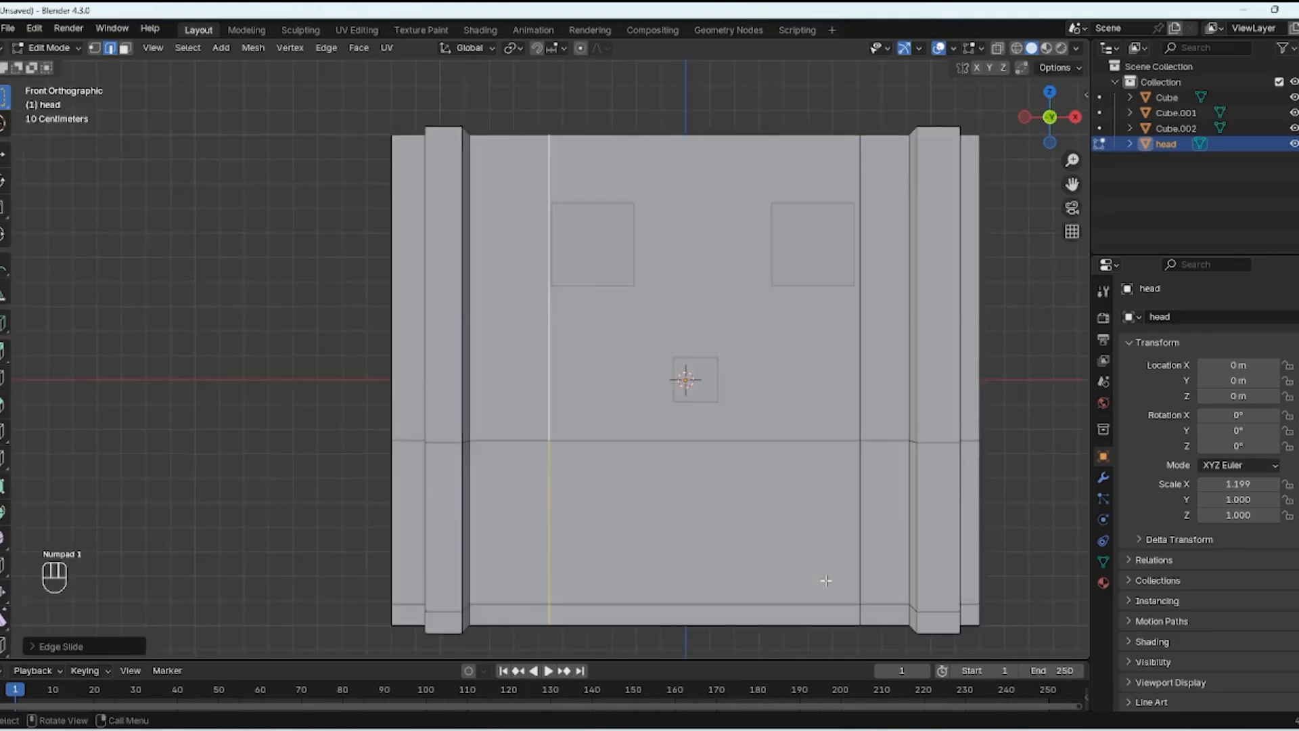
pyautogui.keyDown('alt'); pyautogui.click(860, 354); pyautogui.keyUp('alt')
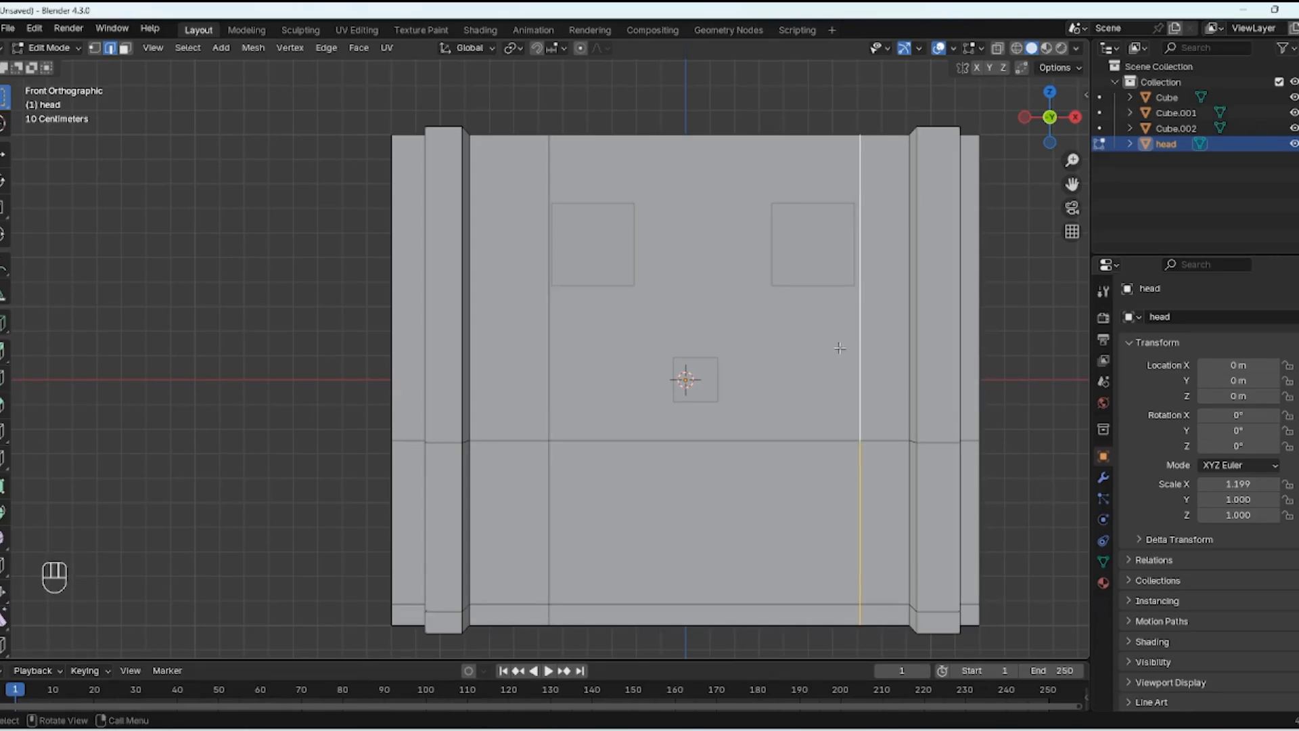
pyautogui.moveTo(839, 351); pyautogui.dragTo(804, 376, button='middle')
pyautogui.press('KP_1')
pyautogui.press('g')
pyautogui.press('g')
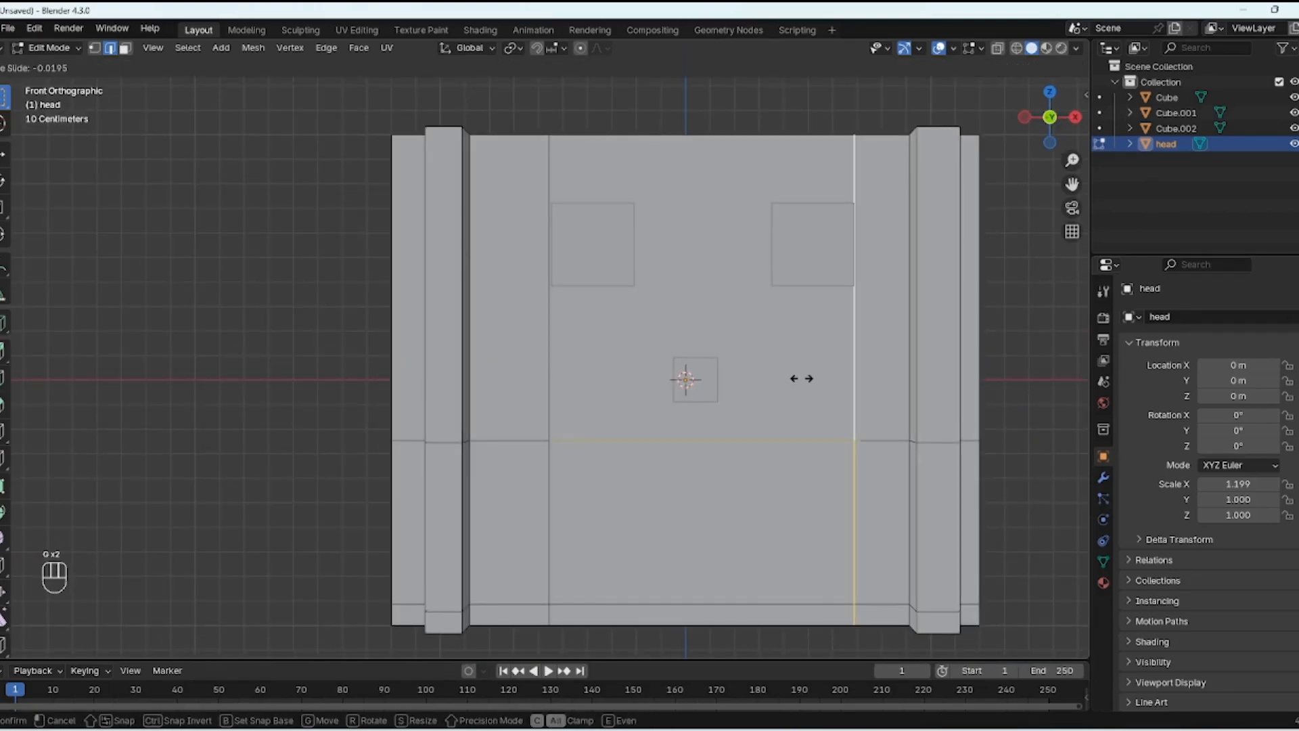
pyautogui.click(803, 378)
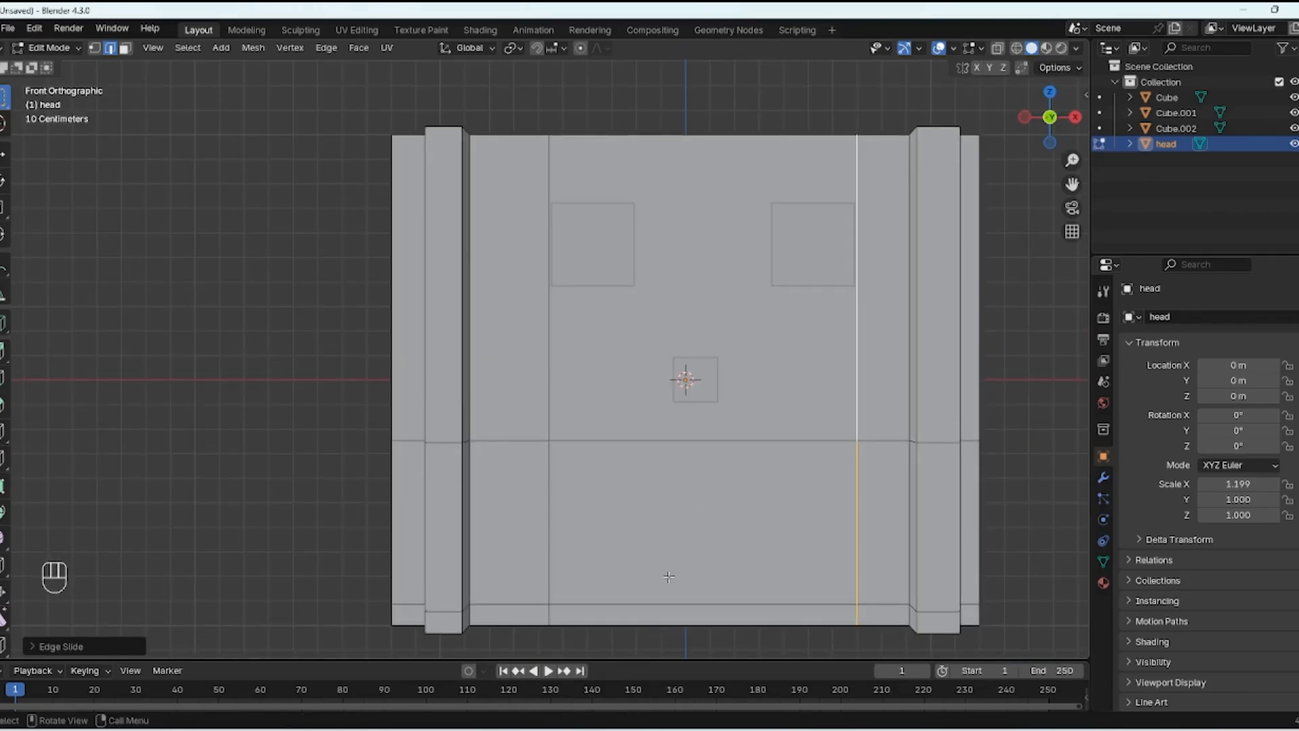
# Step: Raise the lowest horizontal edge loop about 0.14 m and slide the loop below the nose slightly down to frame the mouth
pyautogui.keyDown('alt'); pyautogui.click(715, 603); pyautogui.keyUp('alt')
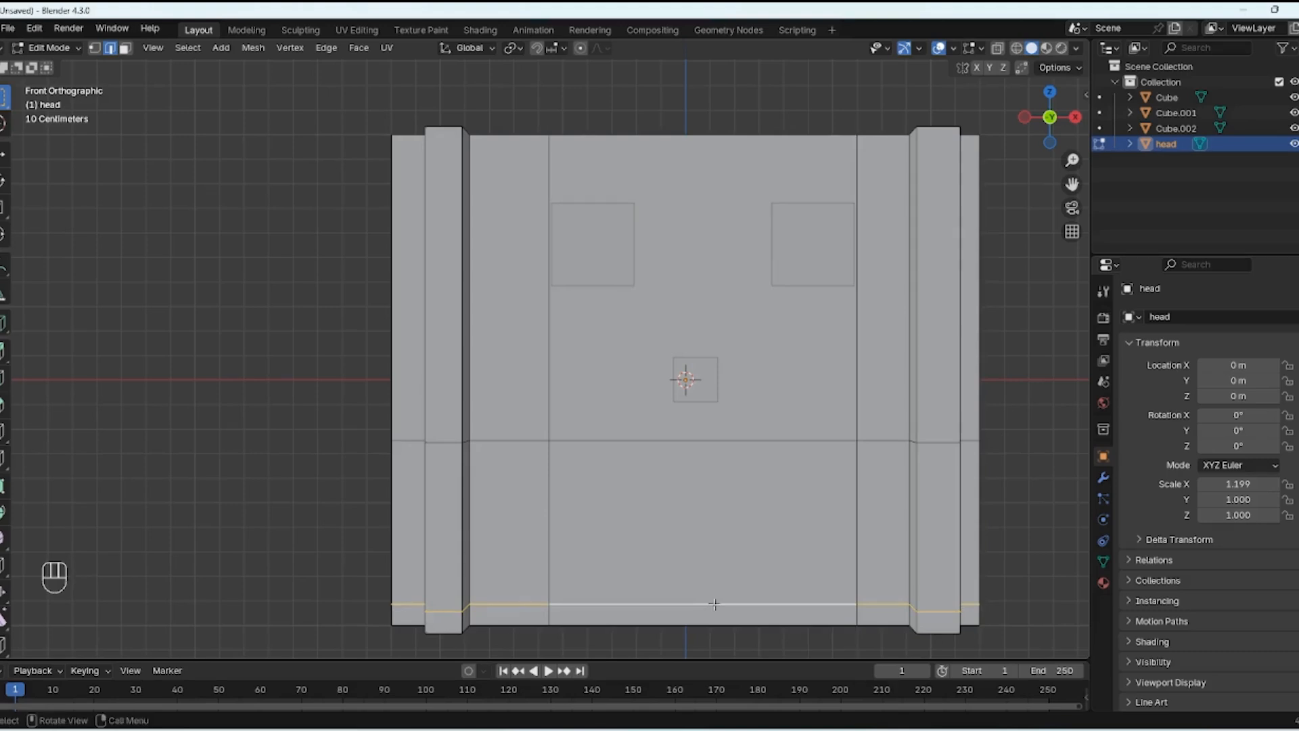
pyautogui.press('g')
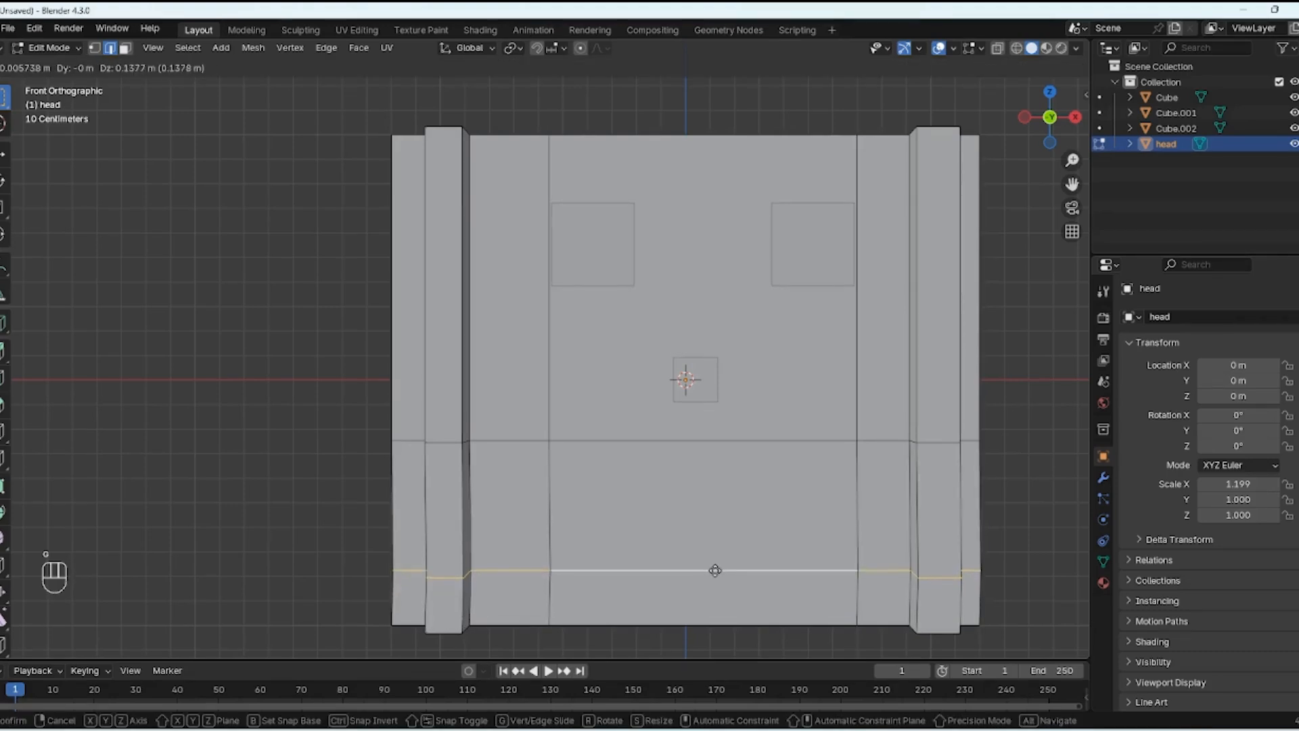
pyautogui.click(715, 569)
pyautogui.hotkey('ctrl', 'r')
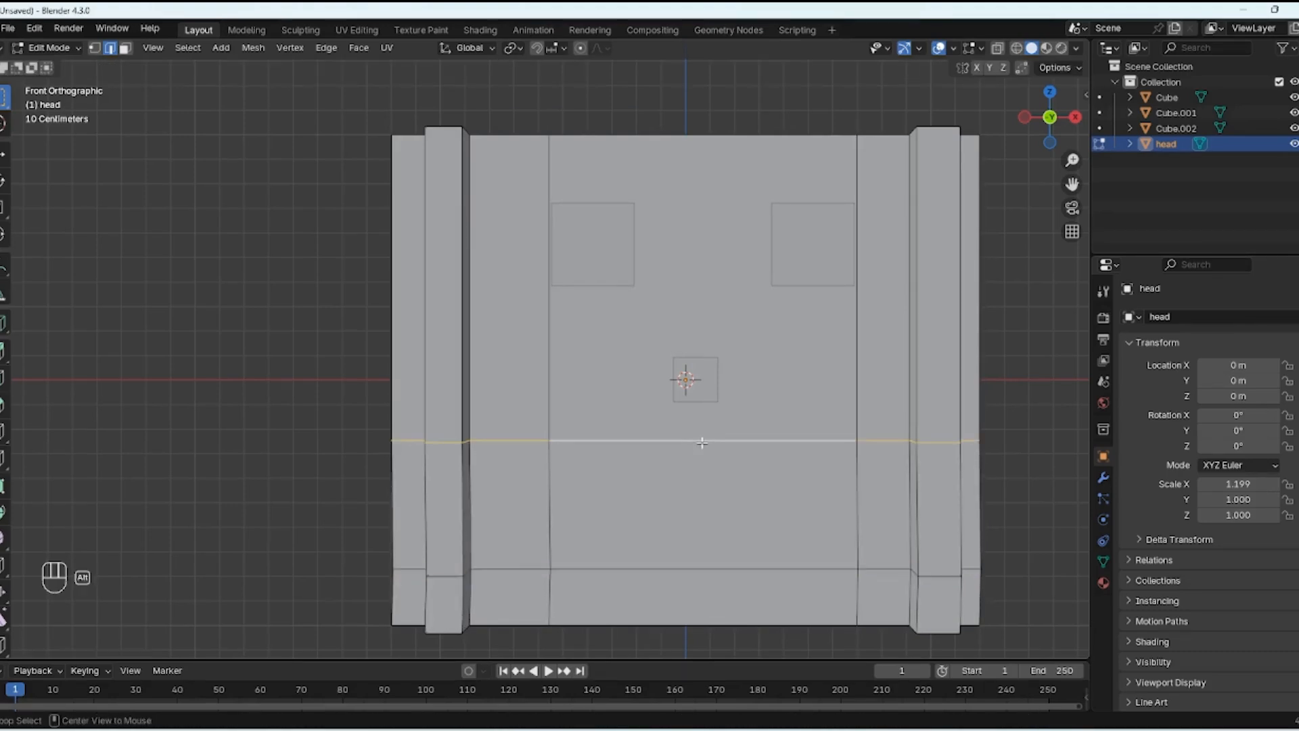
pyautogui.click(702, 444)
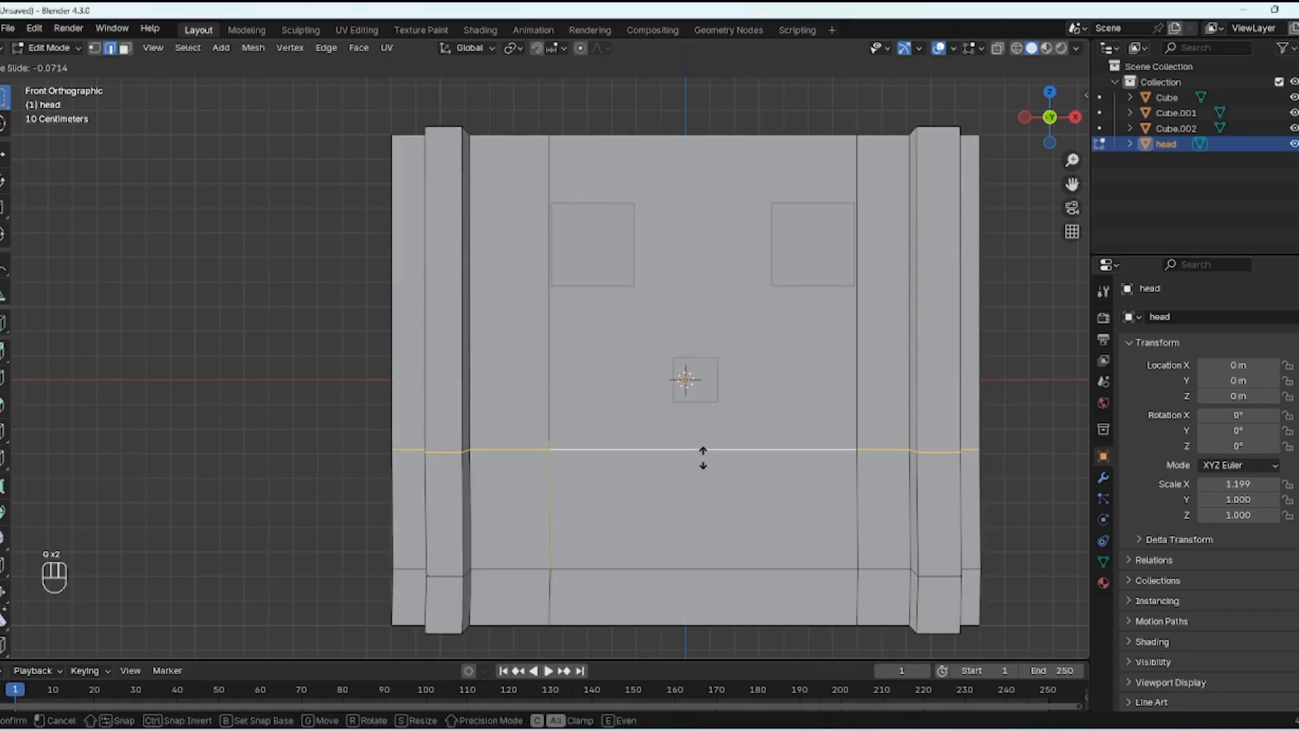
pyautogui.click(703, 457)
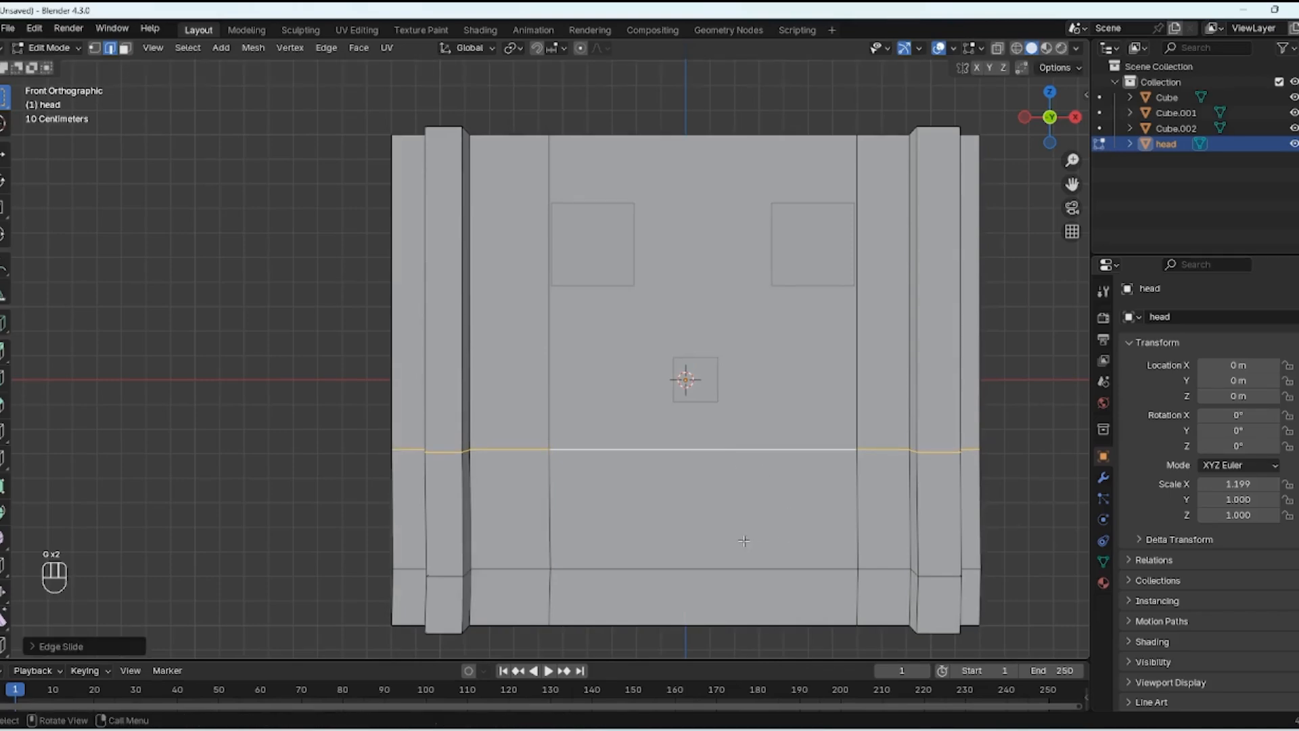
# Step: Extrude the framed mouth face slightly into the head along the Y axis
pyautogui.press('3')
pyautogui.click(747, 496)
pyautogui.moveTo(927, 504); pyautogui.dragTo(881, 522, button='middle')
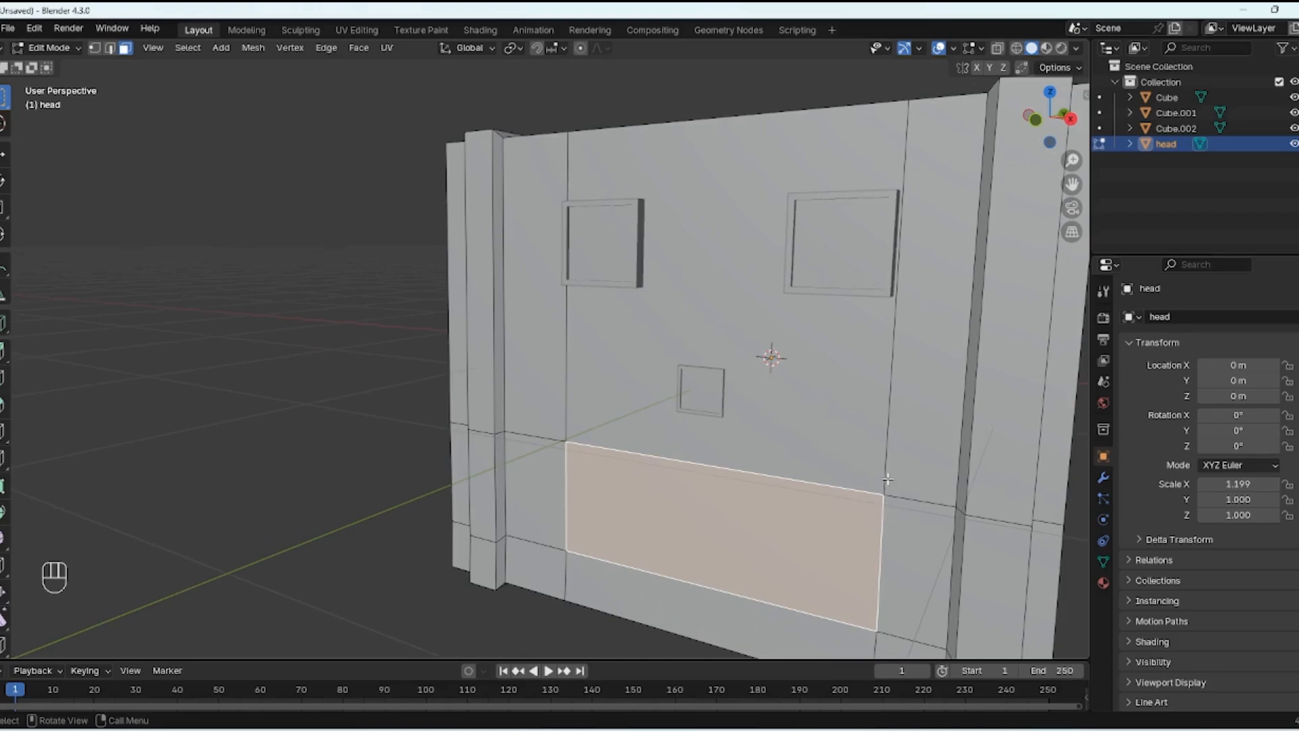
pyautogui.press('e')
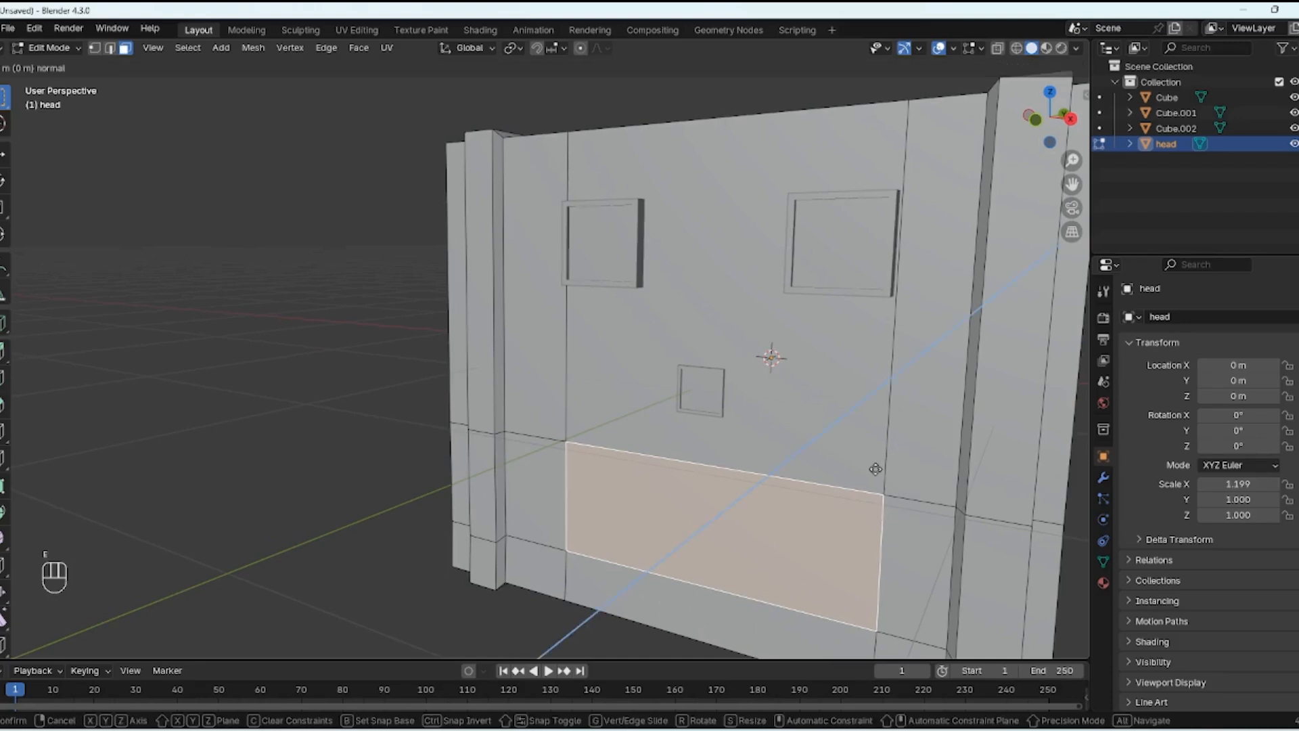
pyautogui.press('y')
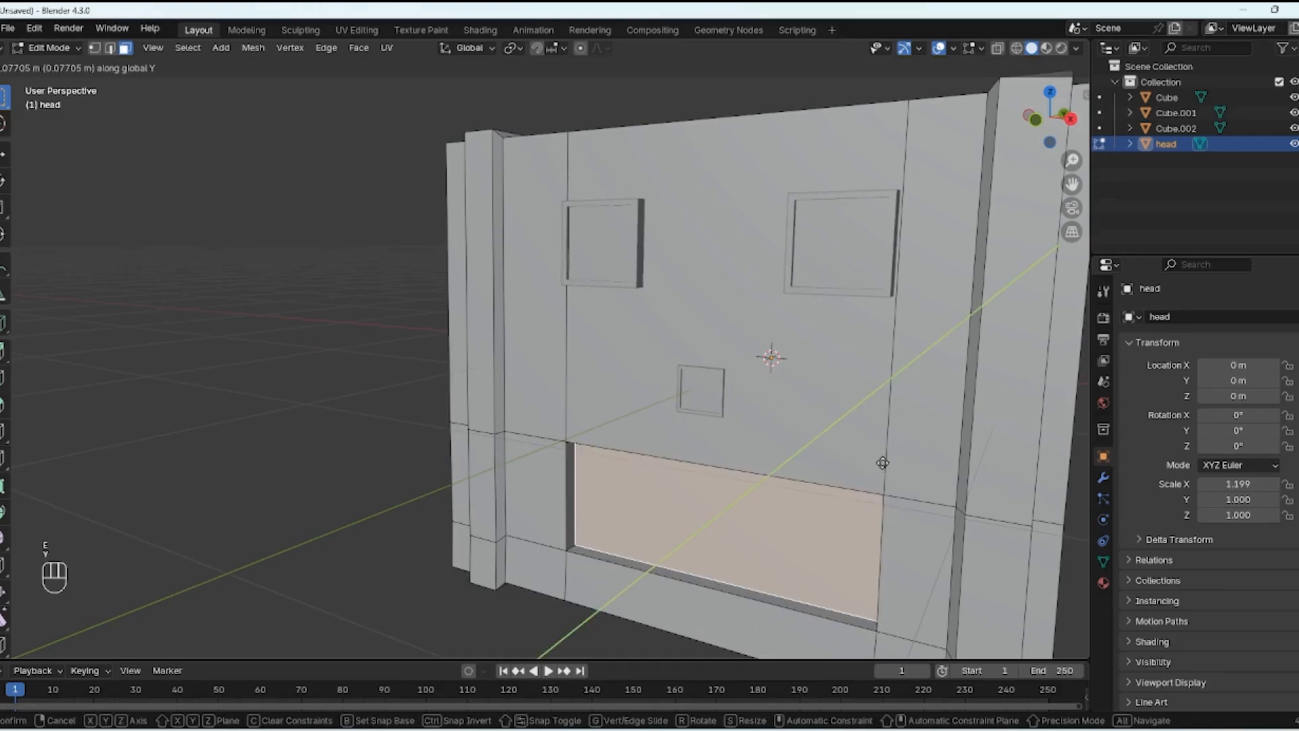
pyautogui.click(882, 463)
# Step: Inset the recessed mouth face slightly, extrude it about 0.04 m further inward along Y, and return to Object Mode with nothing selected
pyautogui.press('i')
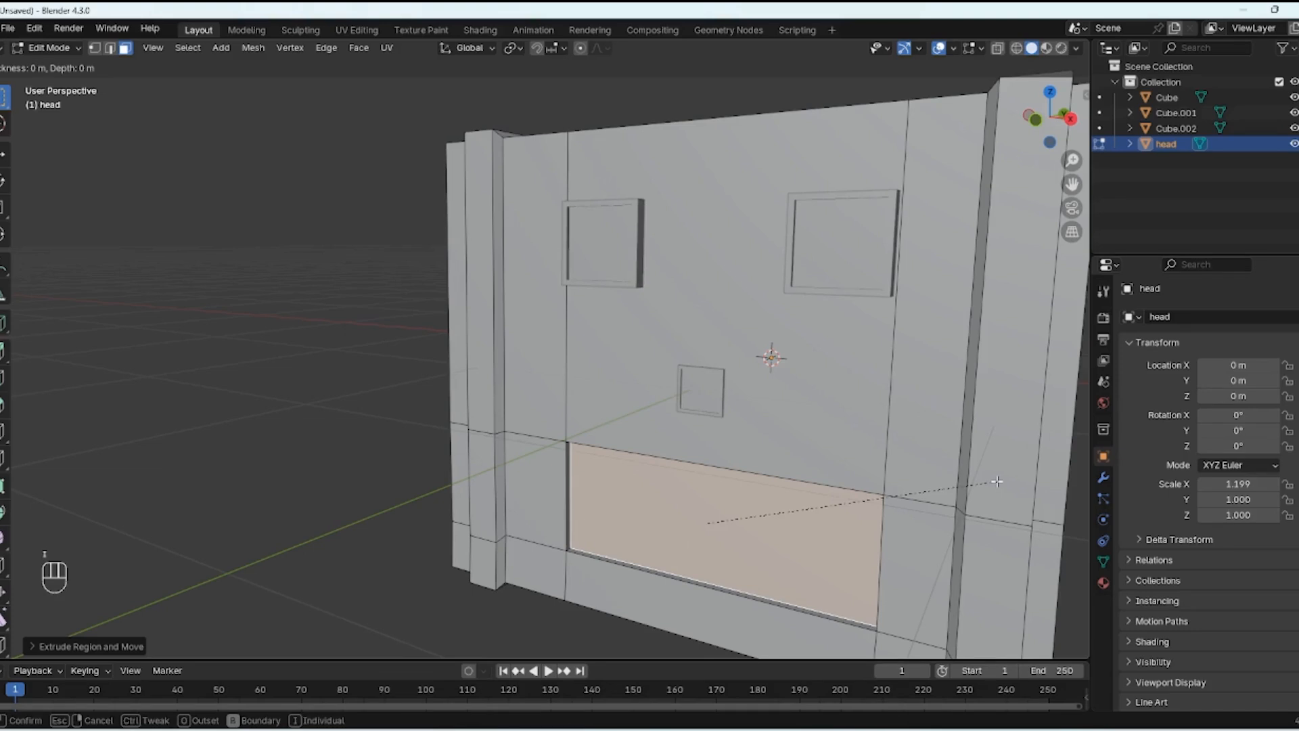
pyautogui.click(858, 512)
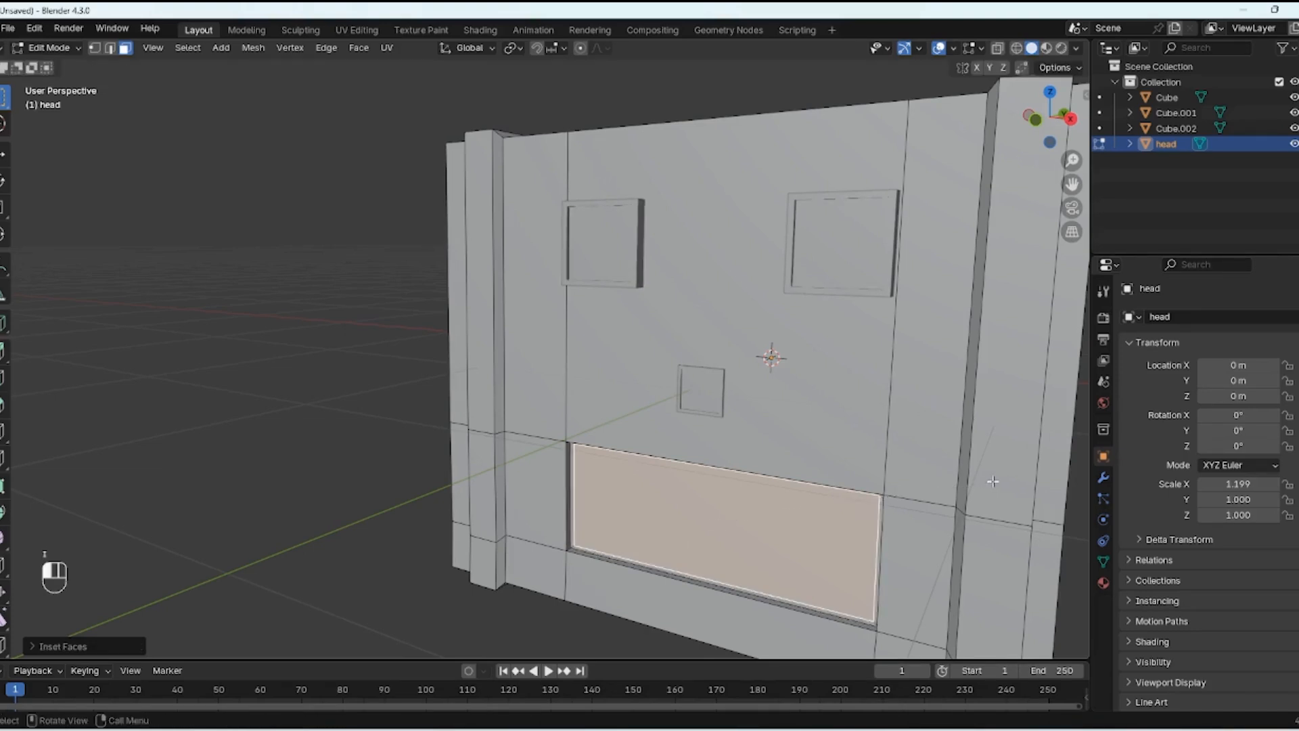
pyautogui.press('e')
pyautogui.press('y')
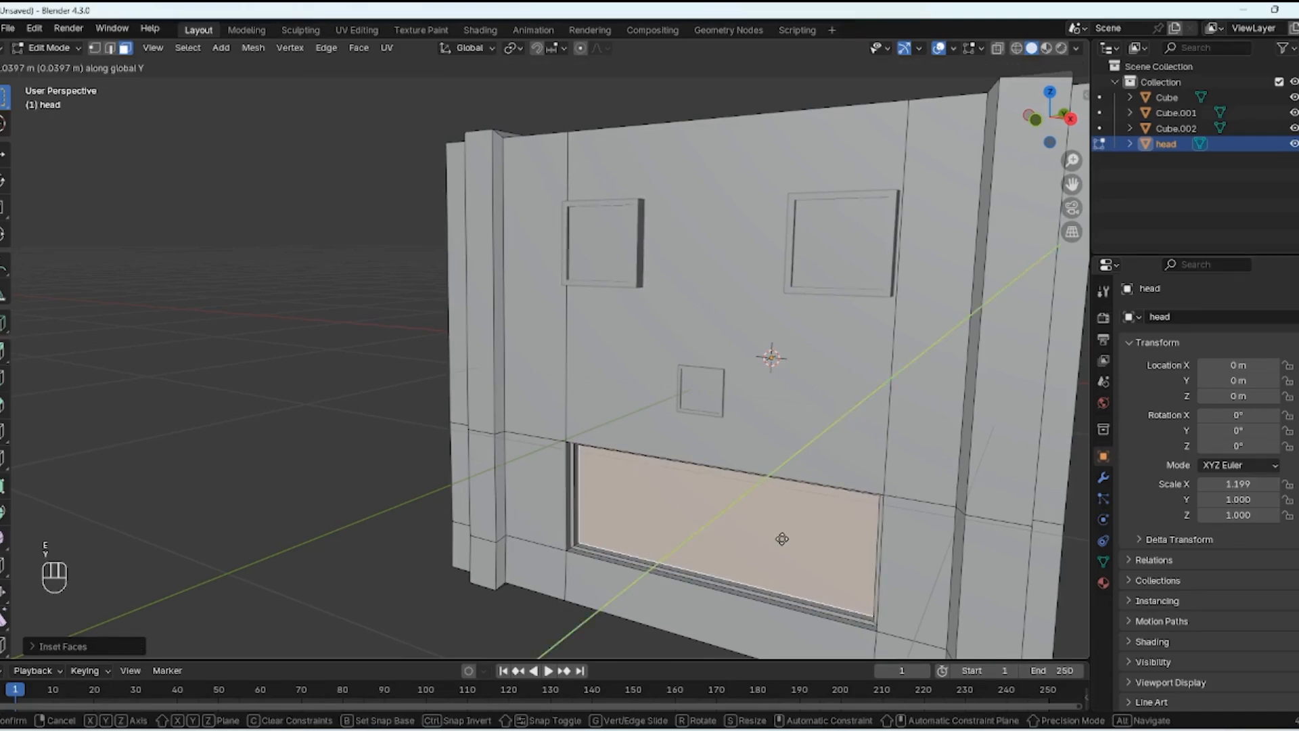
pyautogui.click(782, 539)
pyautogui.moveTo(705, 509); pyautogui.dragTo(781, 460, button='middle')
pyautogui.press('Tab')
pyautogui.moveTo(967, 433); pyautogui.dragTo(828, 419, button='middle')
pyautogui.scroll(-2, 946, 426)
pyautogui.click(827, 420)
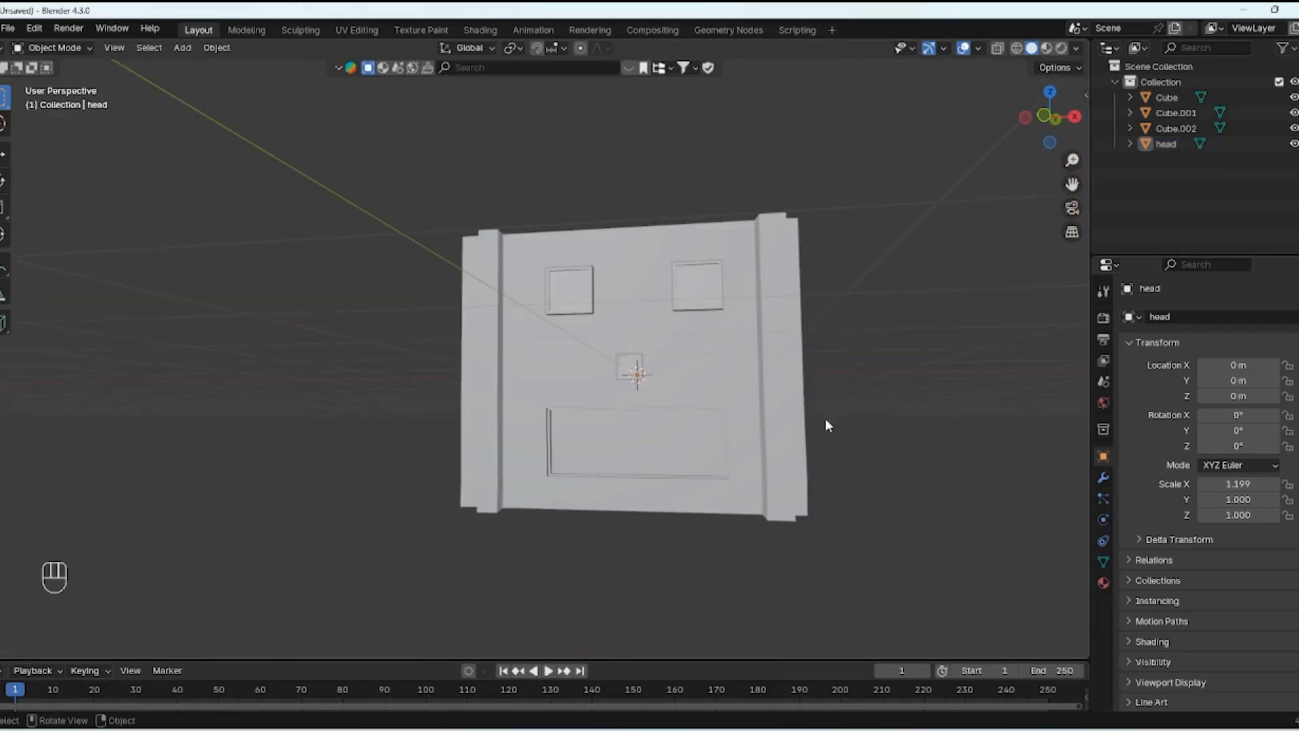
# Step: Add a cylinder mesh and move it about 1.72 m down along Z so it extends below the head
pyautogui.keyDown('shift'); pyautogui.moveTo(735, 551); pyautogui.dragTo(793, 445, button='middle'); pyautogui.keyUp('shift')
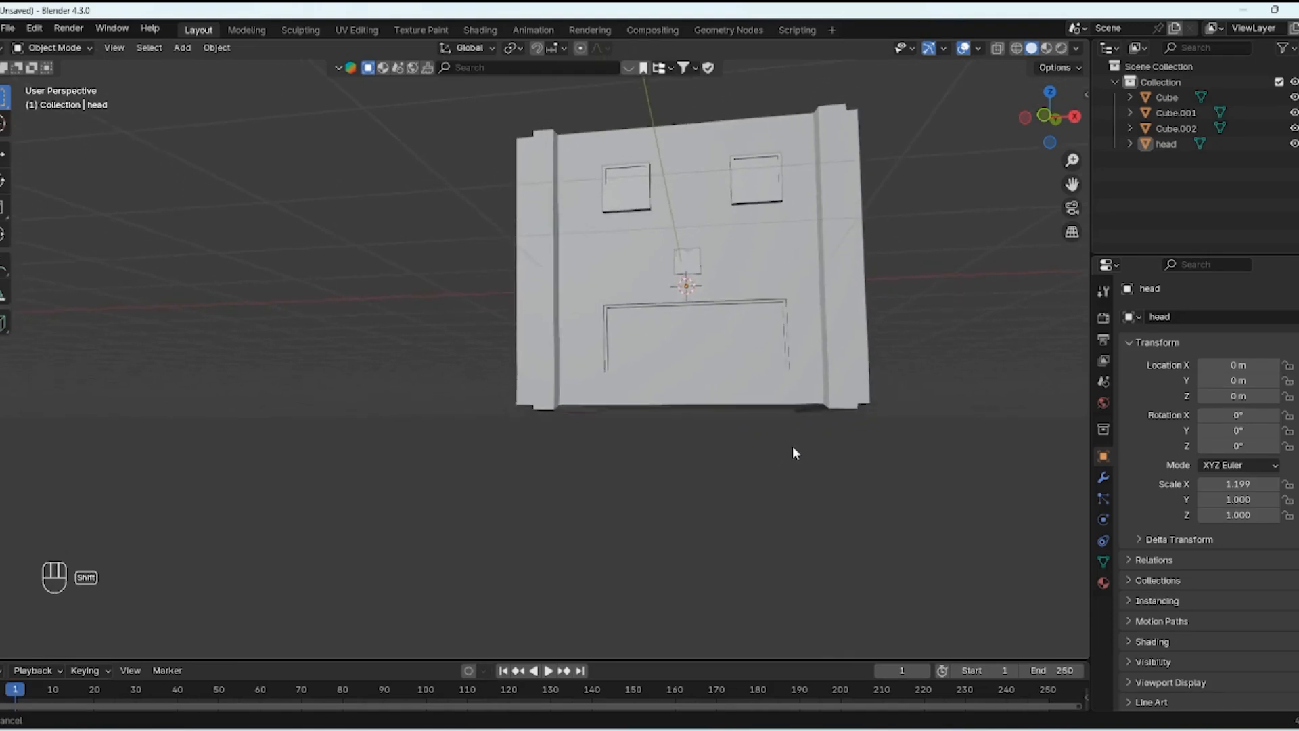
pyautogui.hotkey('shift', 'a')
pyautogui.moveTo(704, 429)
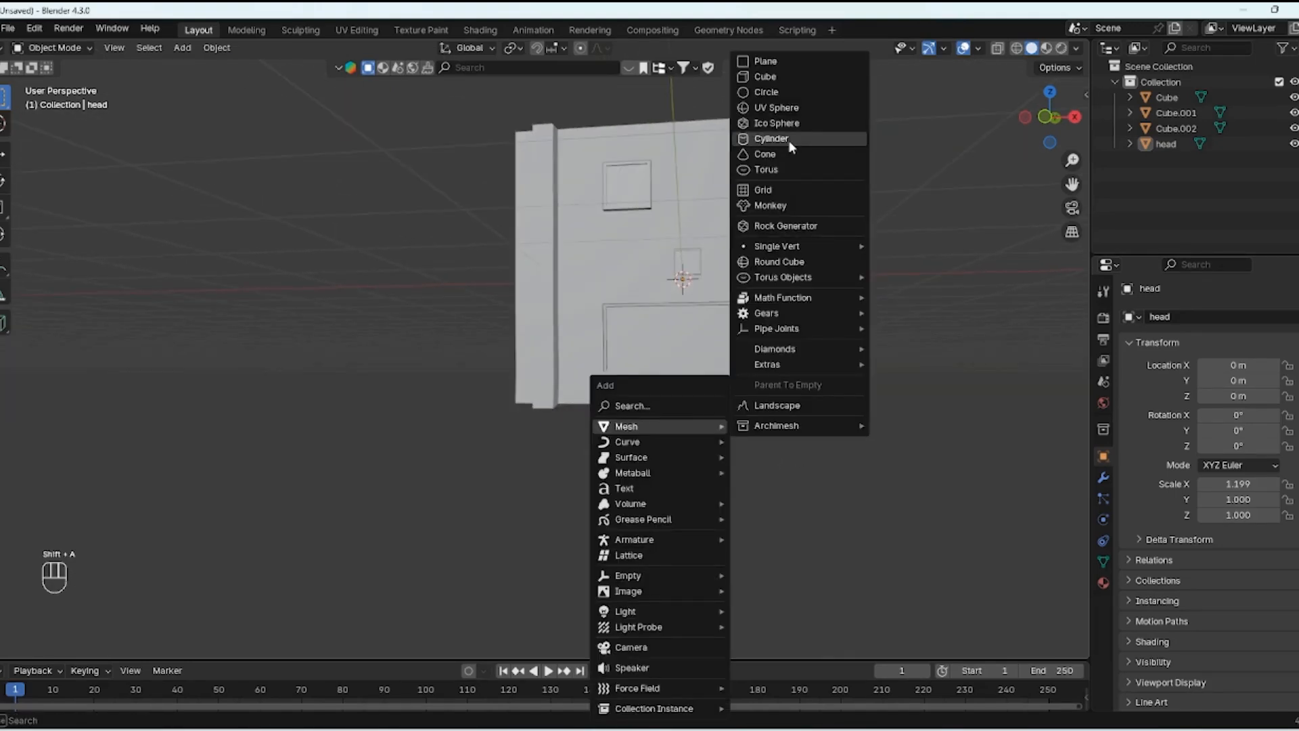
pyautogui.click(771, 138)
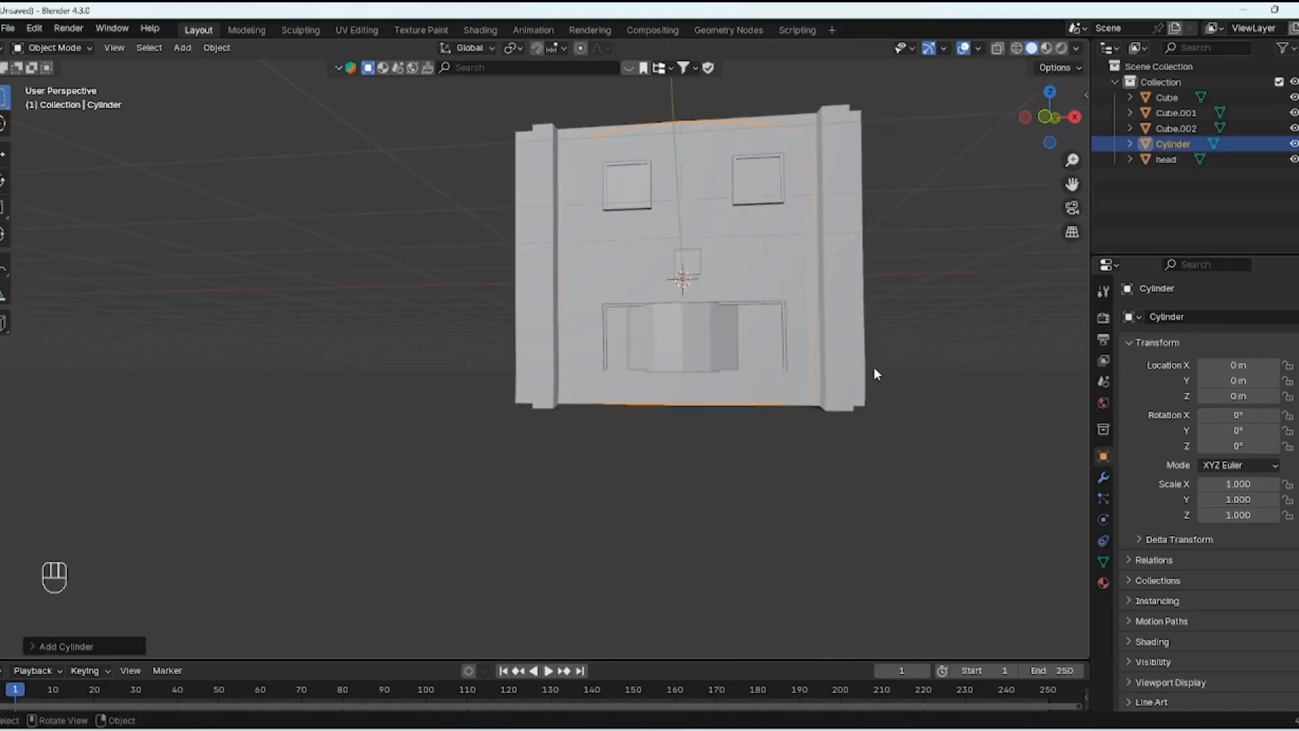
pyautogui.click(61, 646)
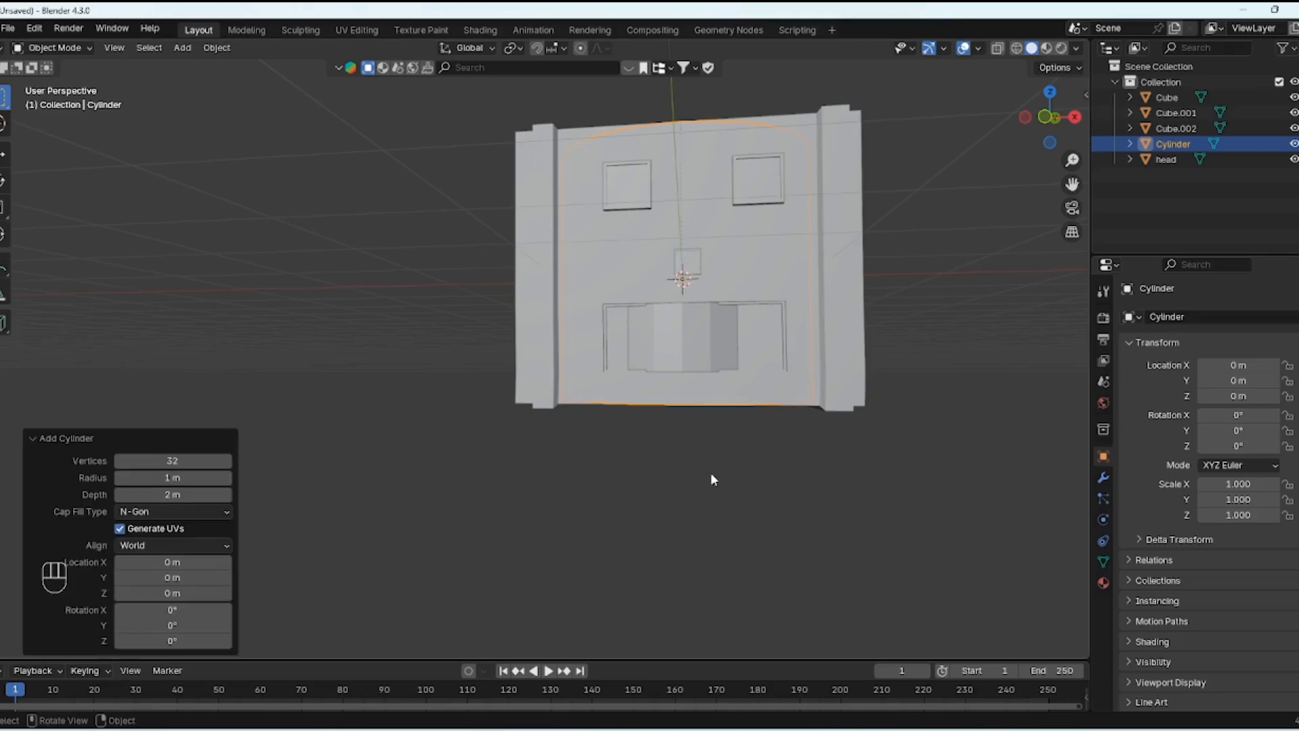
pyautogui.press('g')
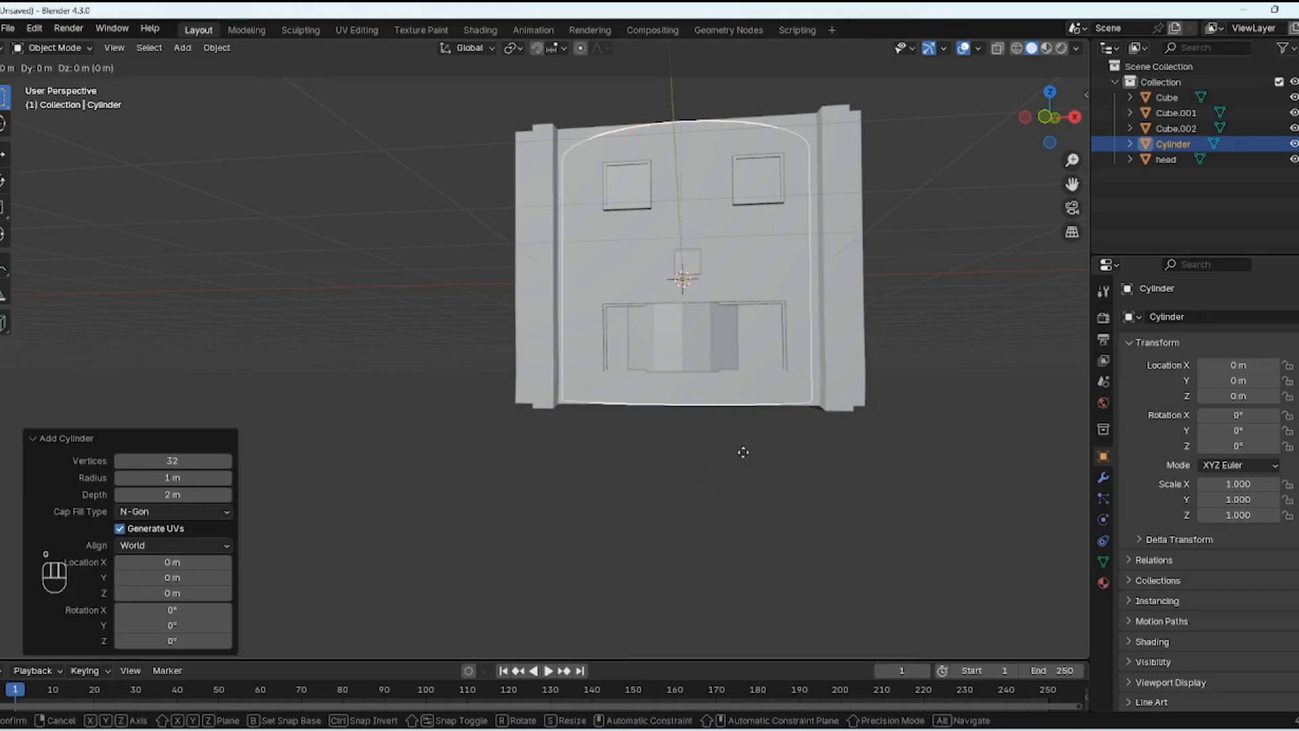
pyautogui.press('z')
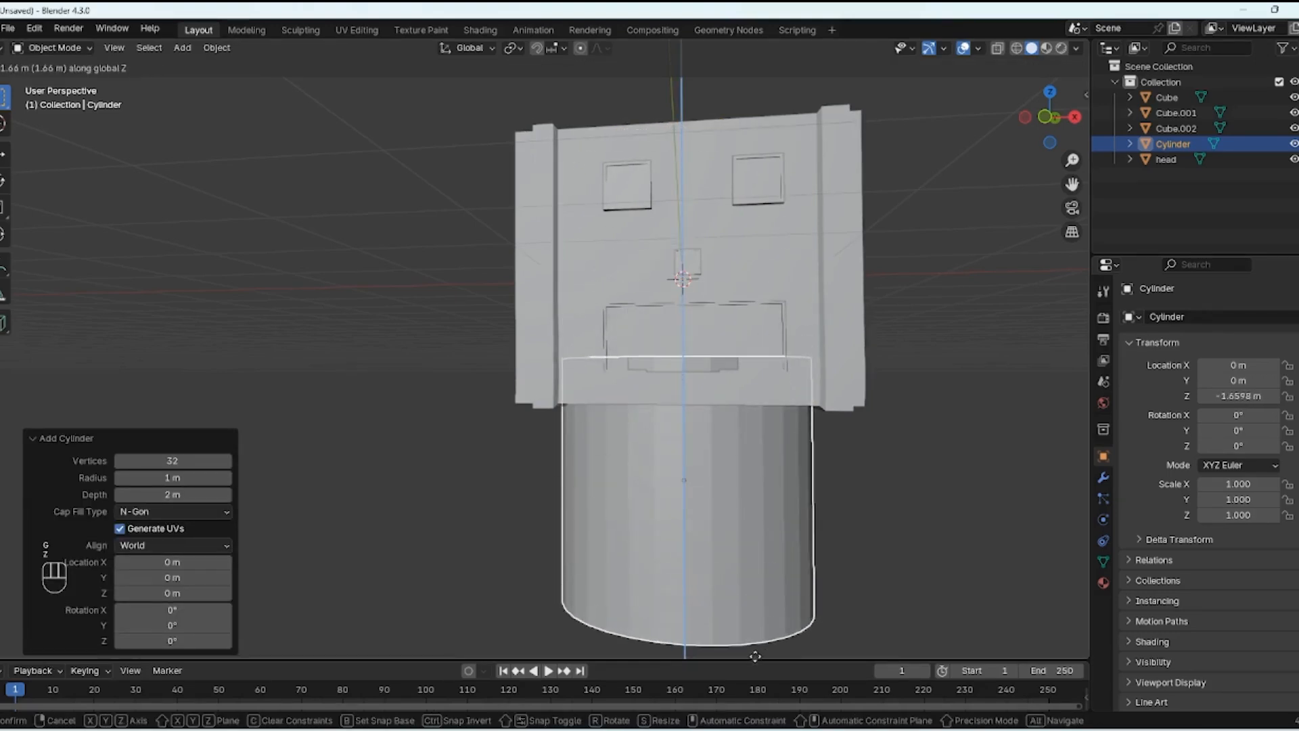
pyautogui.click(751, 609)
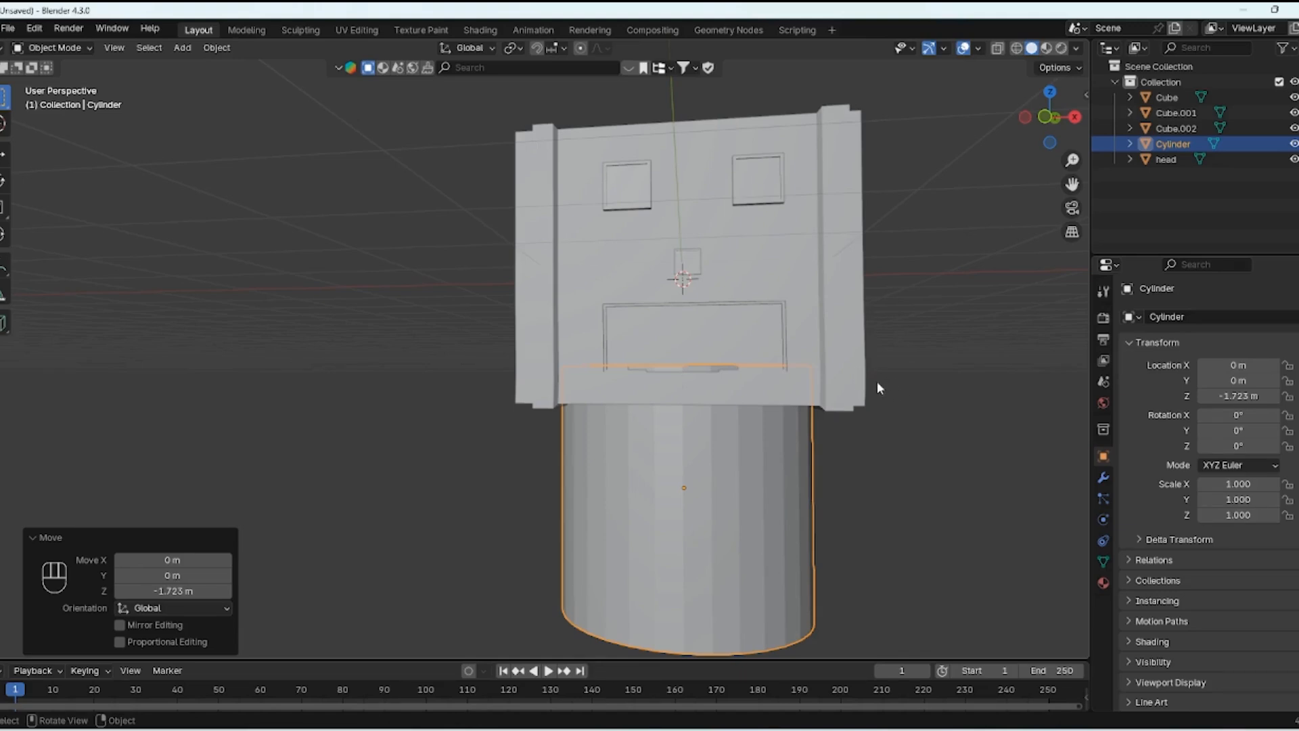
# Step: Scale the cylinder to about 0.141 in X and Y, and shorten it to about 0.259 along Z
pyautogui.press('s')
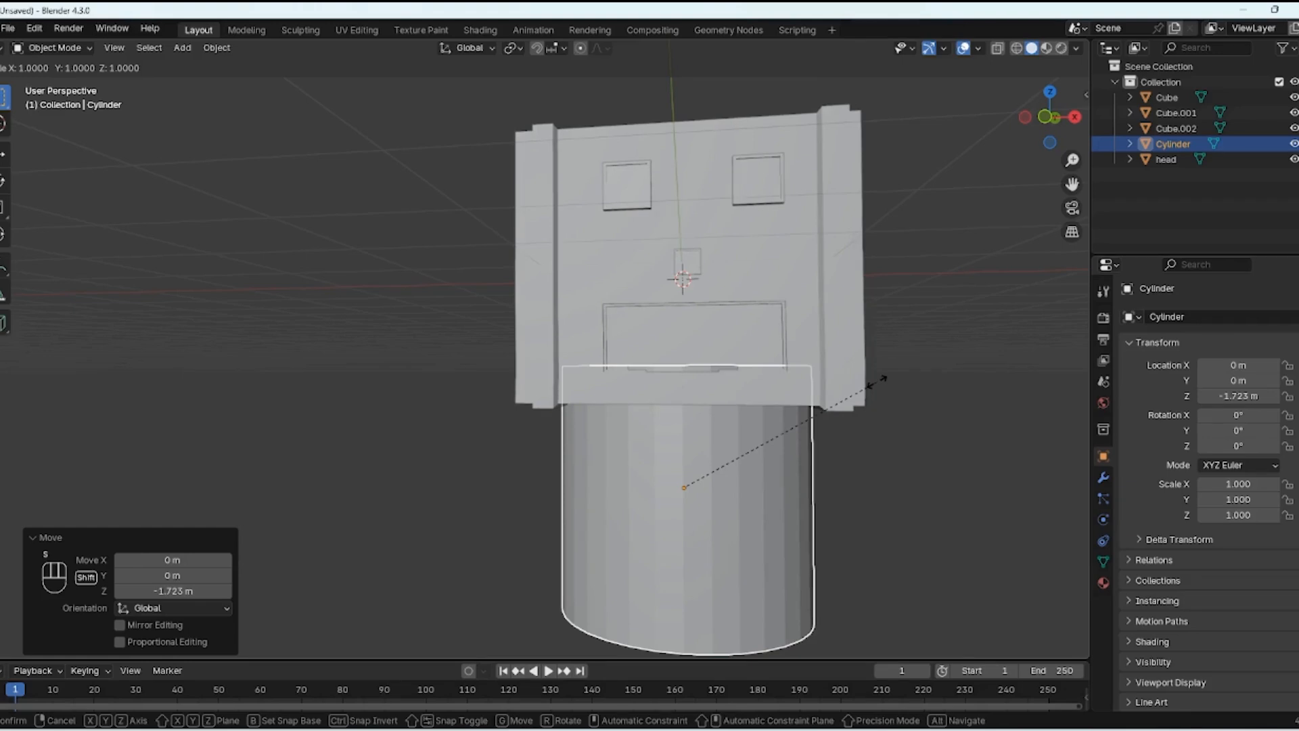
pyautogui.hotkey('shift', 'z')
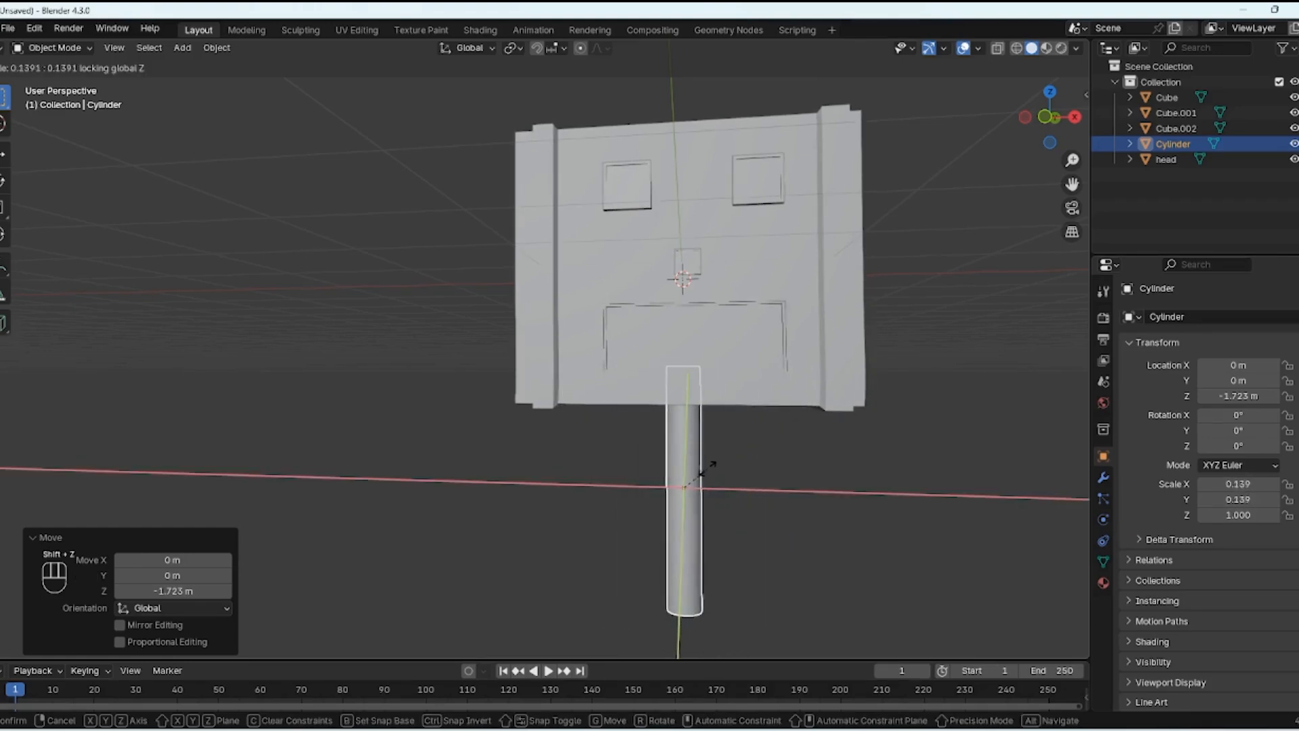
pyautogui.click(708, 475)
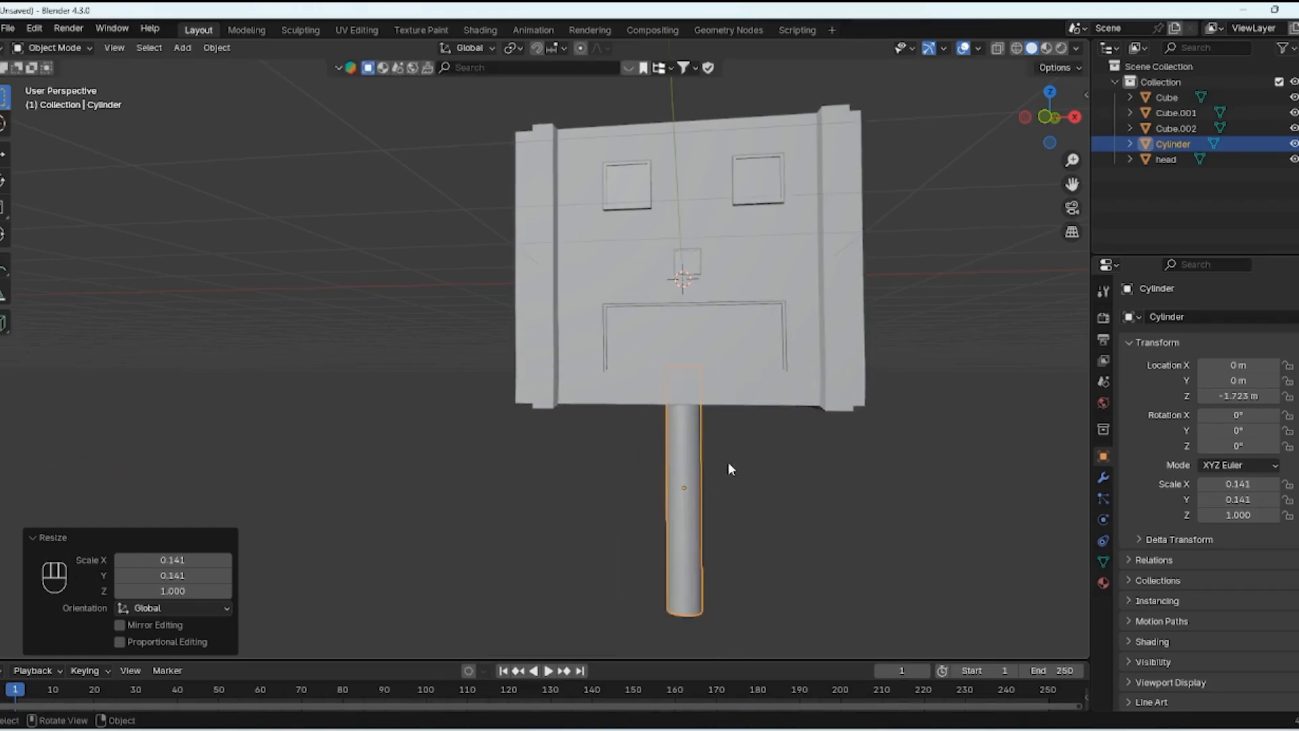
pyautogui.moveTo(793, 420)
pyautogui.mouseDown(button='middle')
pyautogui.moveTo(819, 363)
pyautogui.moveTo(794, 401)
pyautogui.mouseUp(button='middle')
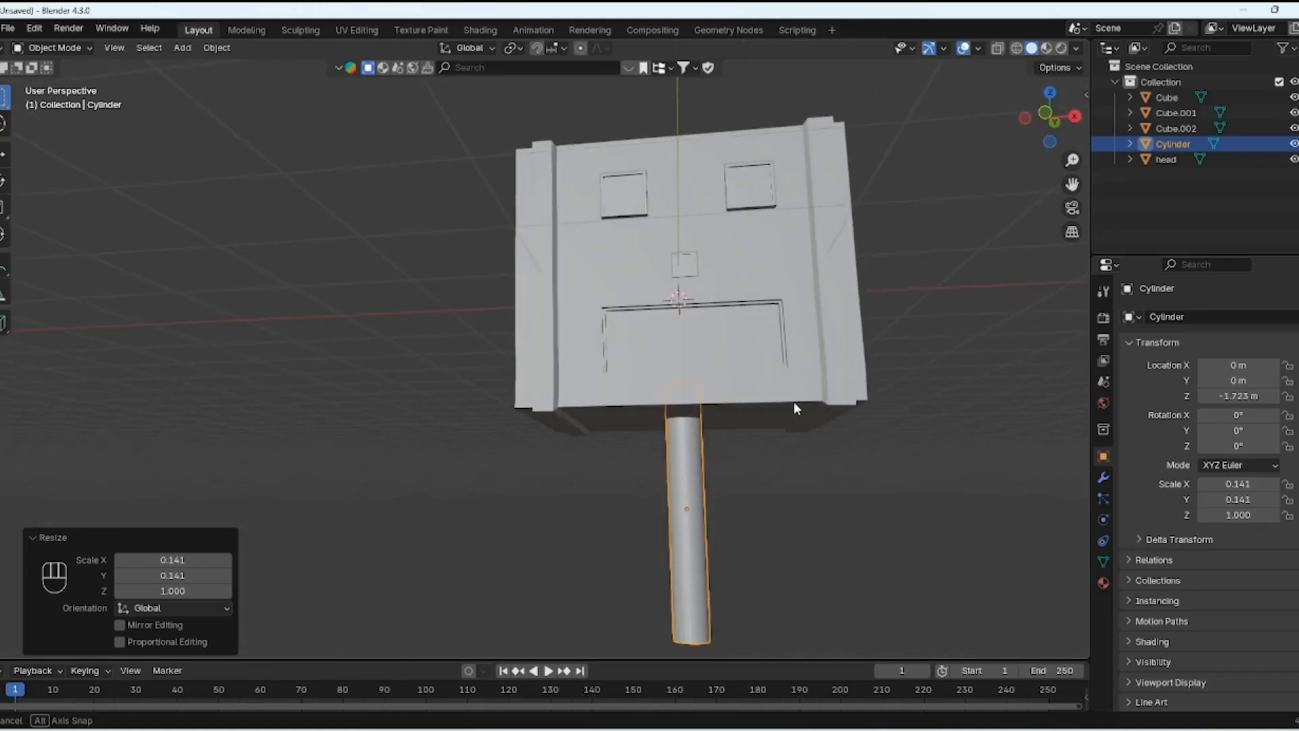
pyautogui.press('s')
pyautogui.press('z')
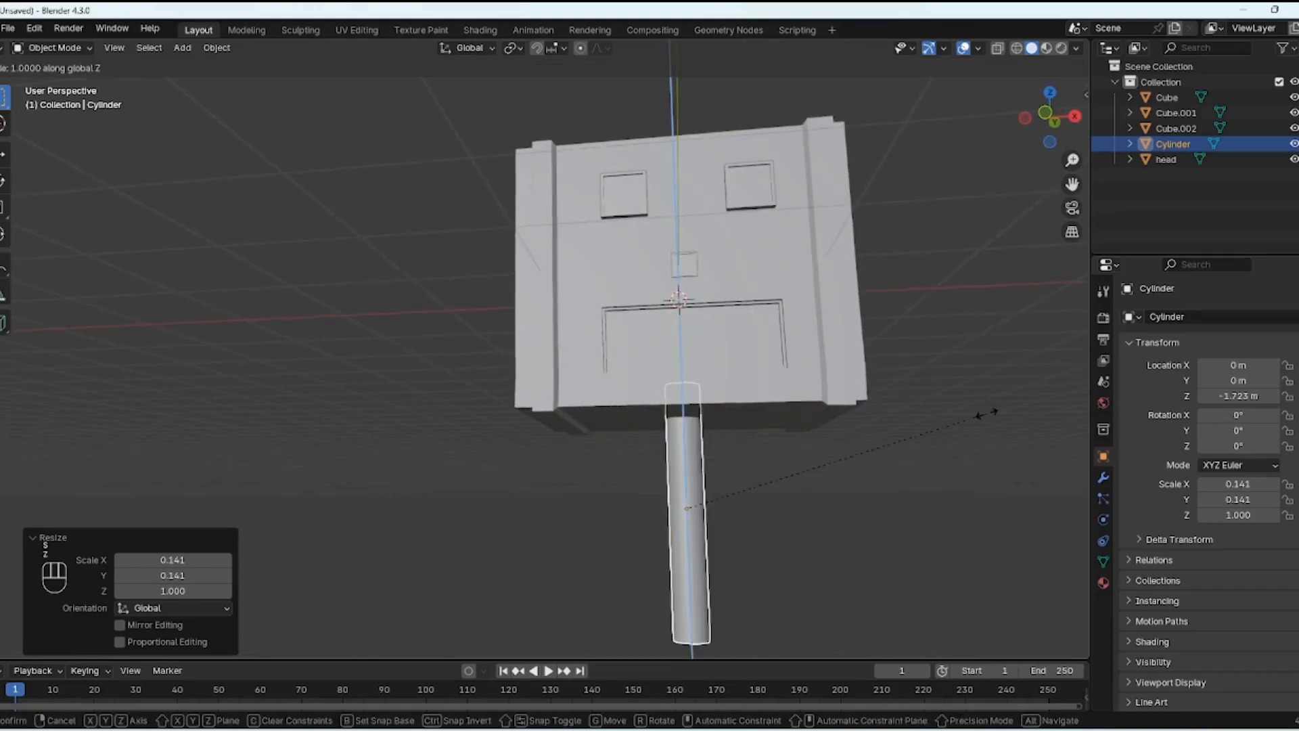
pyautogui.click(767, 472)
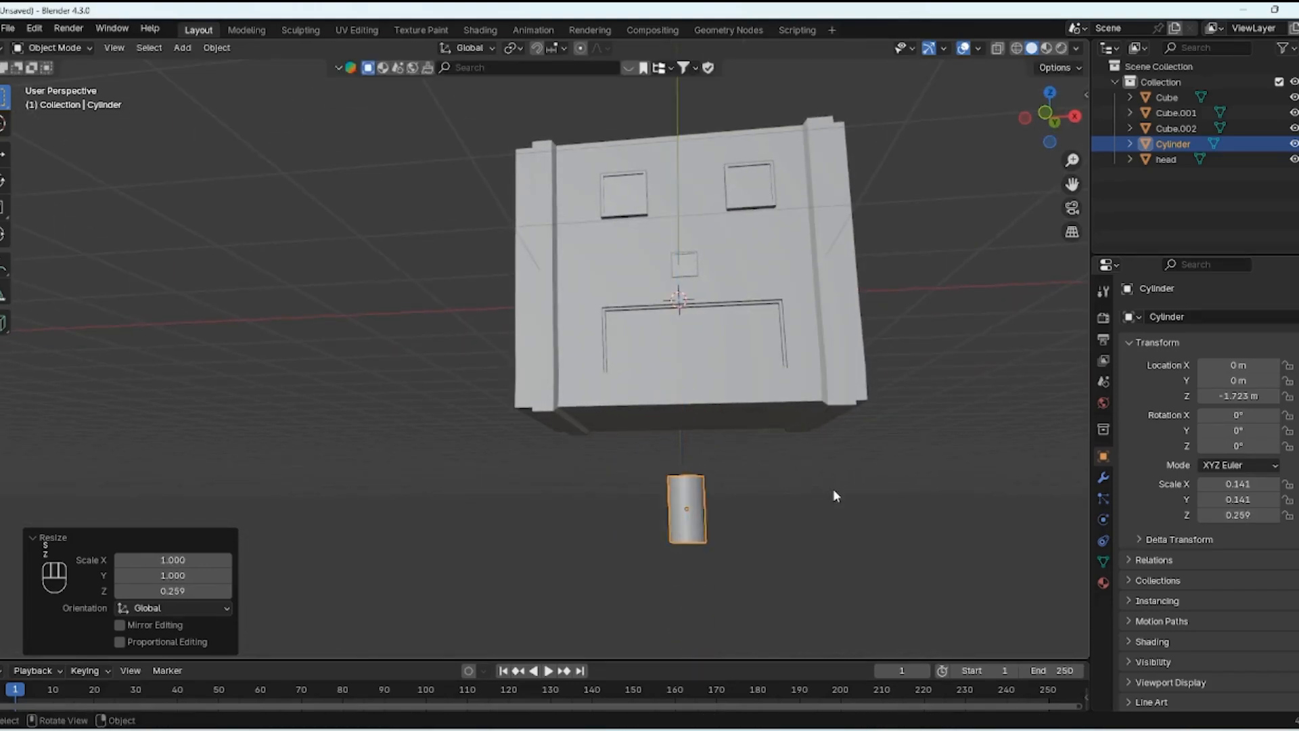
# Step: Raise the shortened cylinder about 0.51 m along Z so its upper end meets the underside of the head
pyautogui.press('g')
pyautogui.press('z')
pyautogui.click(850, 424)
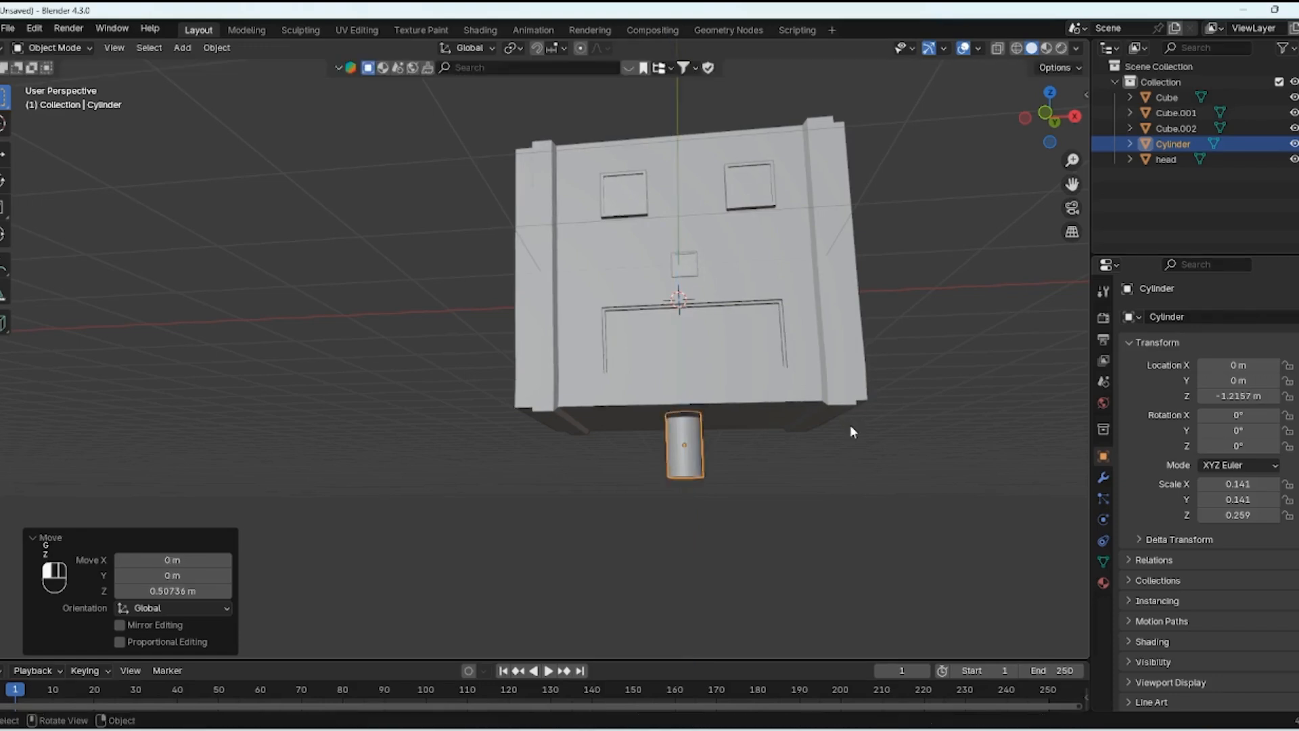
pyautogui.moveTo(794, 477)
pyautogui.mouseDown(button='middle')
pyautogui.moveTo(693, 451)
pyautogui.moveTo(660, 467)
pyautogui.moveTo(785, 473)
pyautogui.mouseUp(button='middle')
# Step: Rename the cylinder object as NECK and leave nothing selected
pyautogui.click(1173, 144)
pyautogui.doubleClick(1173, 143)
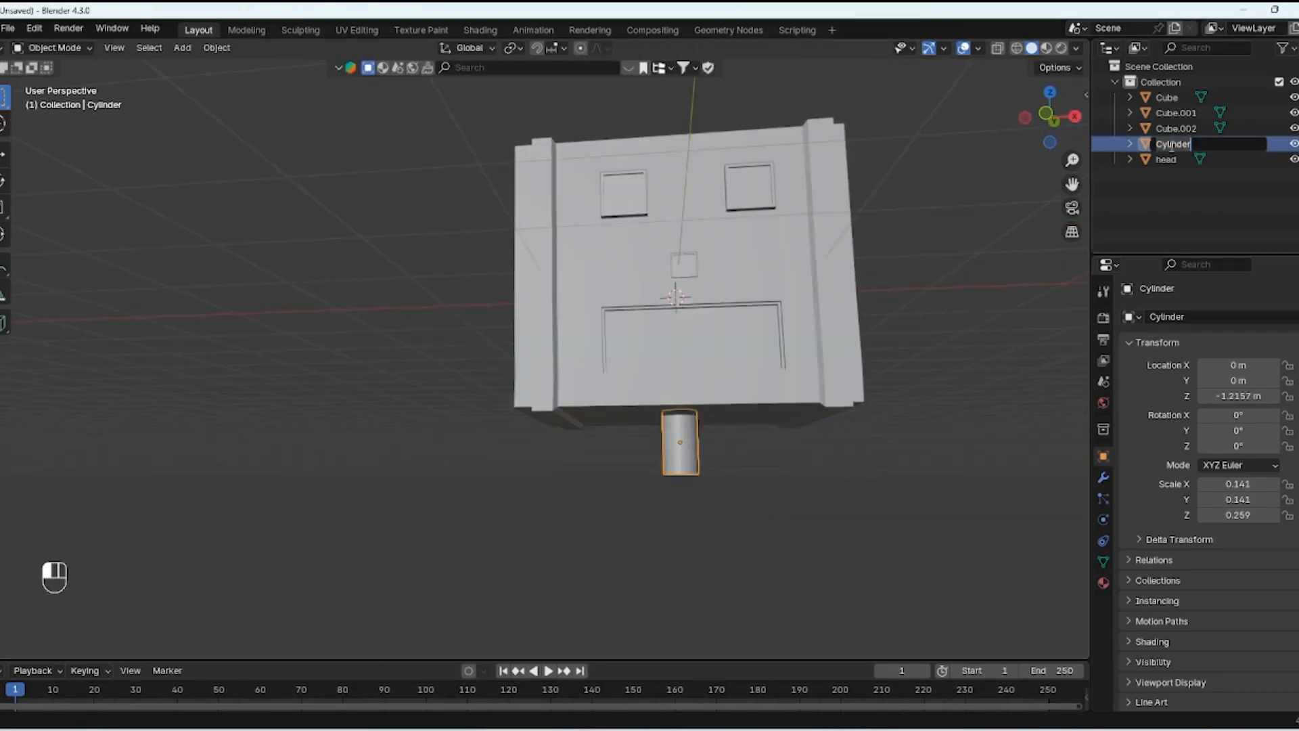
pyautogui.write('NECK')
pyautogui.press('Return')
pyautogui.click(1177, 127)
# Step: Add a cube for the torso and move it about 2.51 m down along Z, below the neck
pyautogui.moveTo(764, 473)
pyautogui.mouseDown(button='middle')
pyautogui.moveTo(760, 517)
pyautogui.moveTo(740, 509)
pyautogui.moveTo(749, 472)
pyautogui.mouseUp(button='middle')
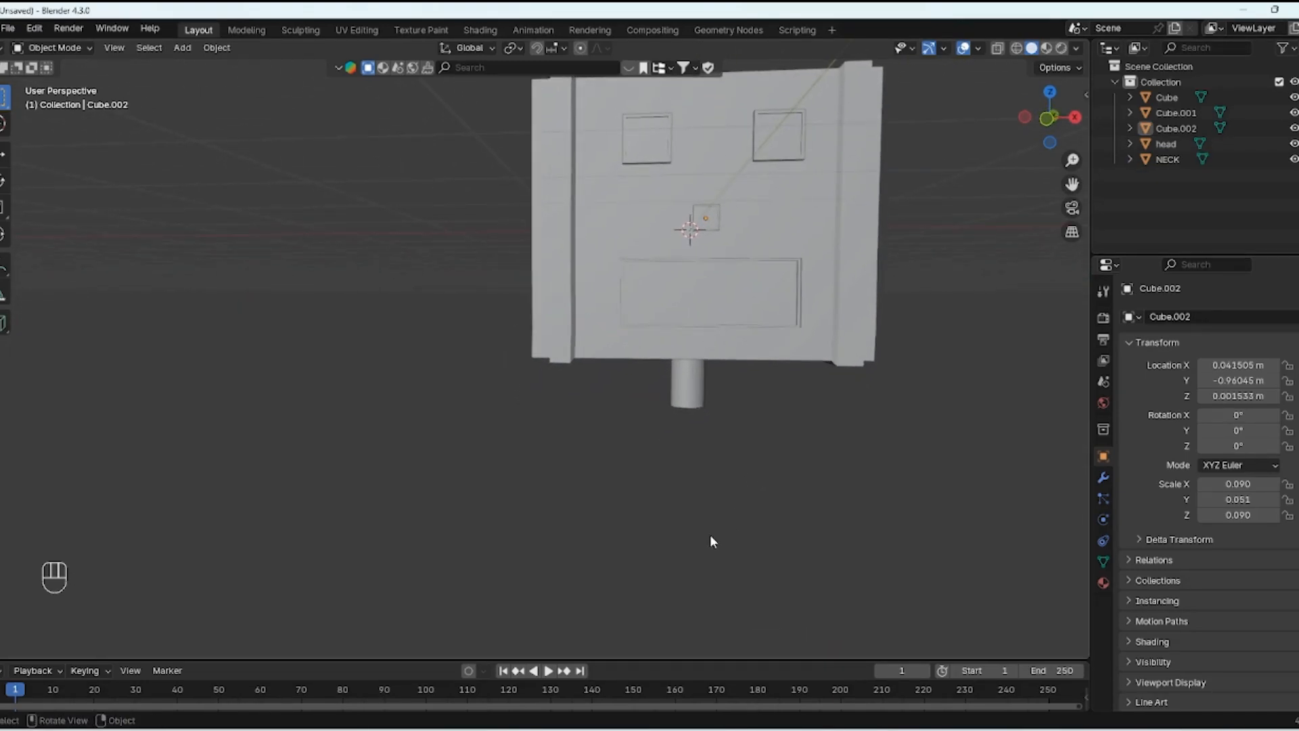
pyautogui.hotkey('shift', 'a')
pyautogui.moveTo(620, 426)
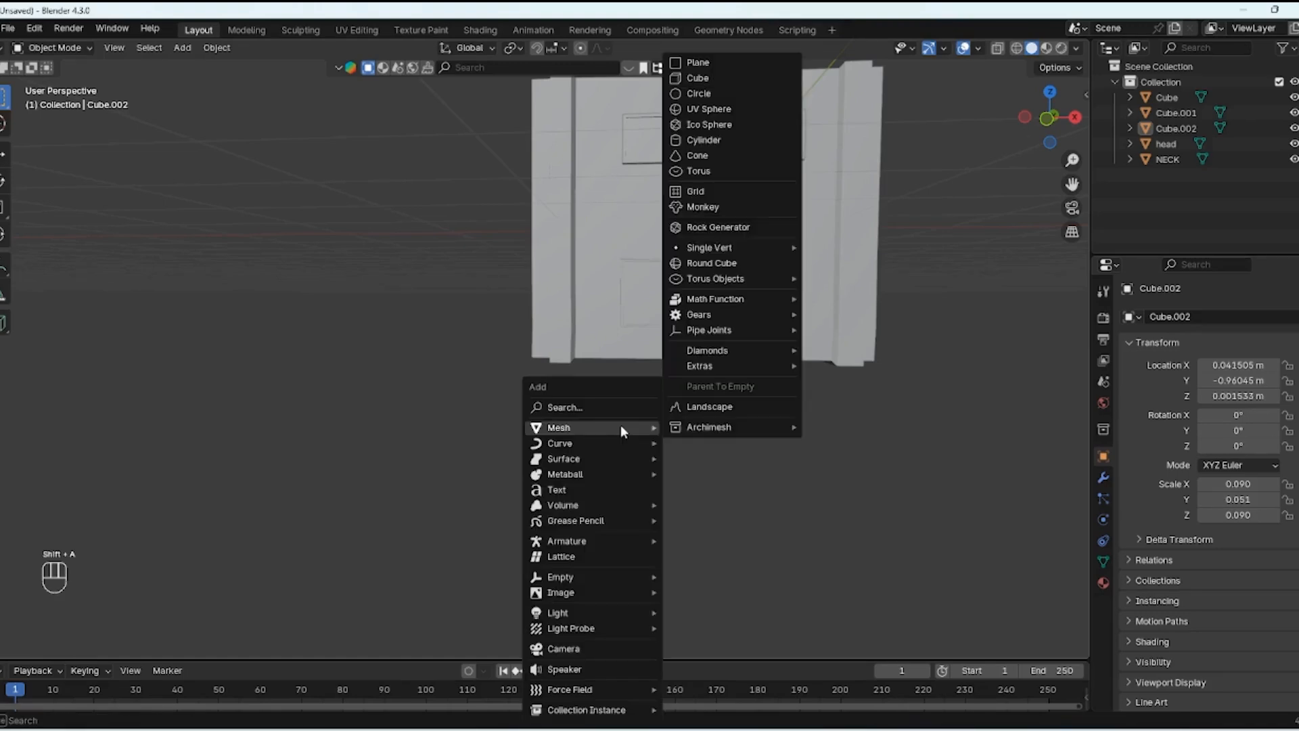
pyautogui.click(708, 79)
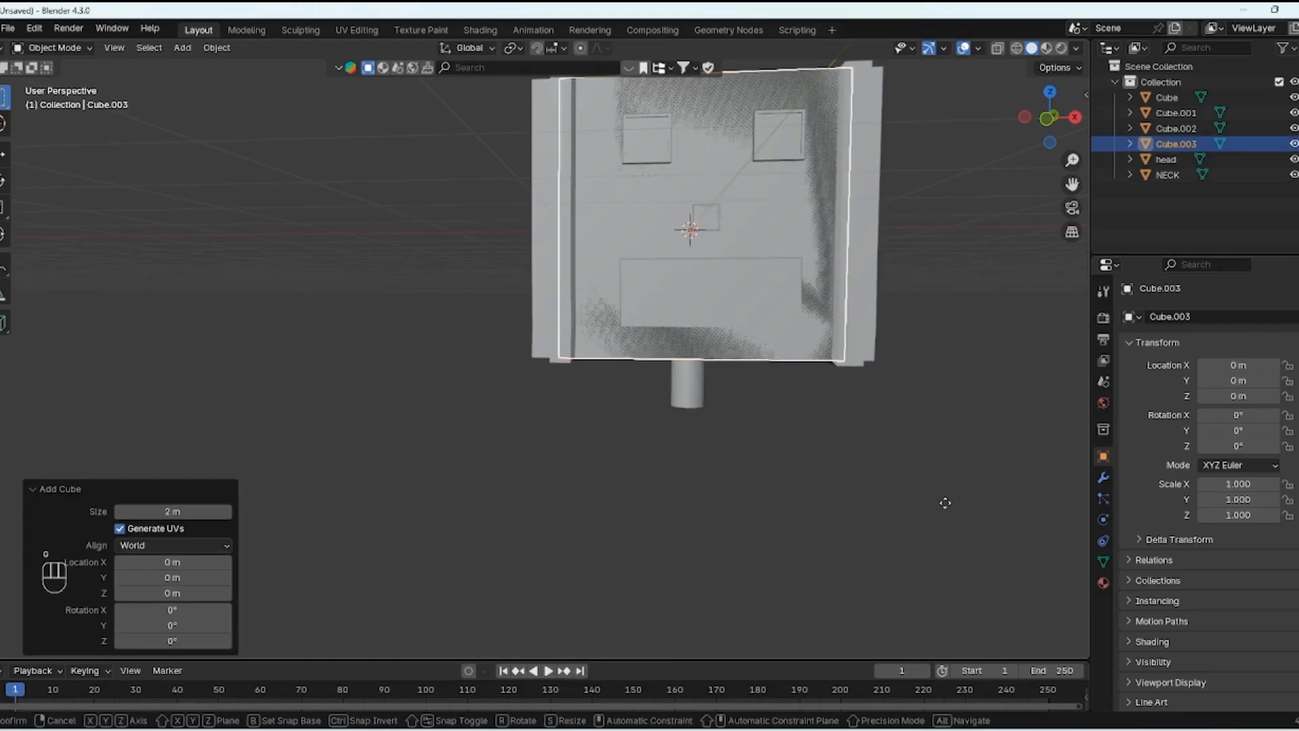
pyautogui.press('g')
pyautogui.press('z')
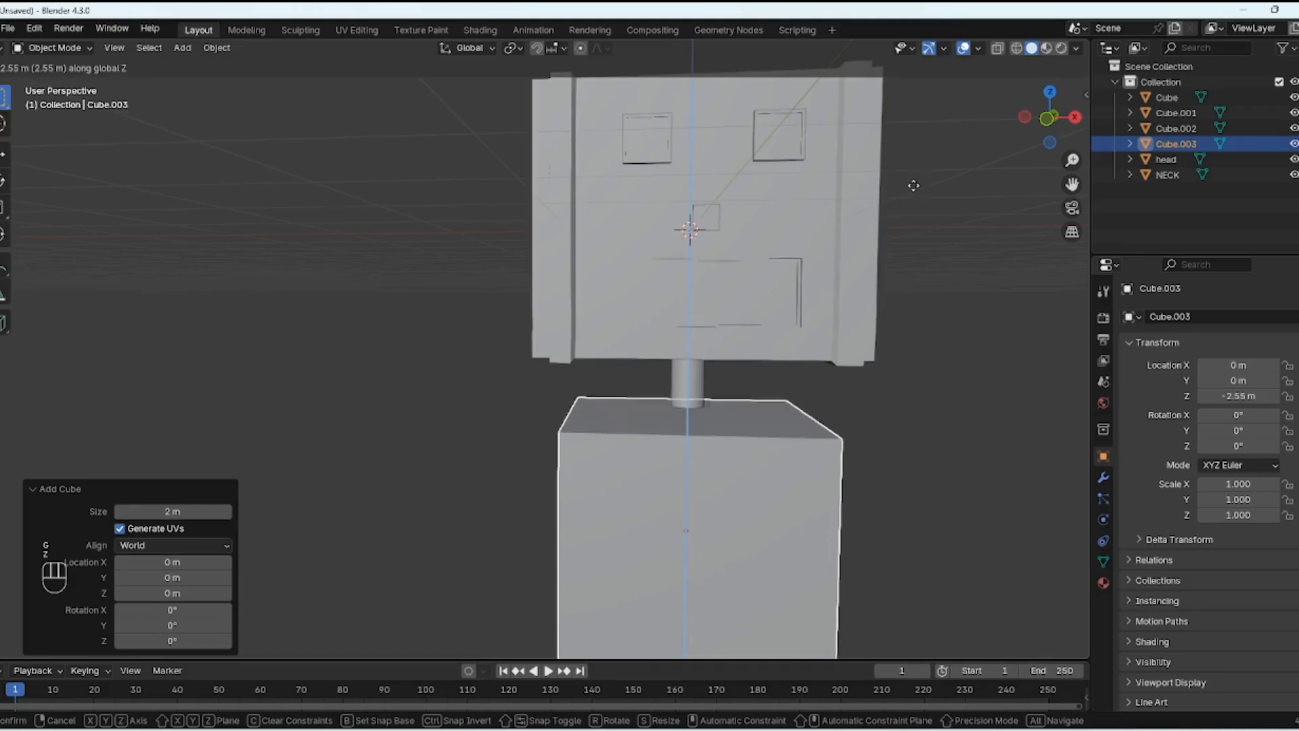
pyautogui.click(909, 179)
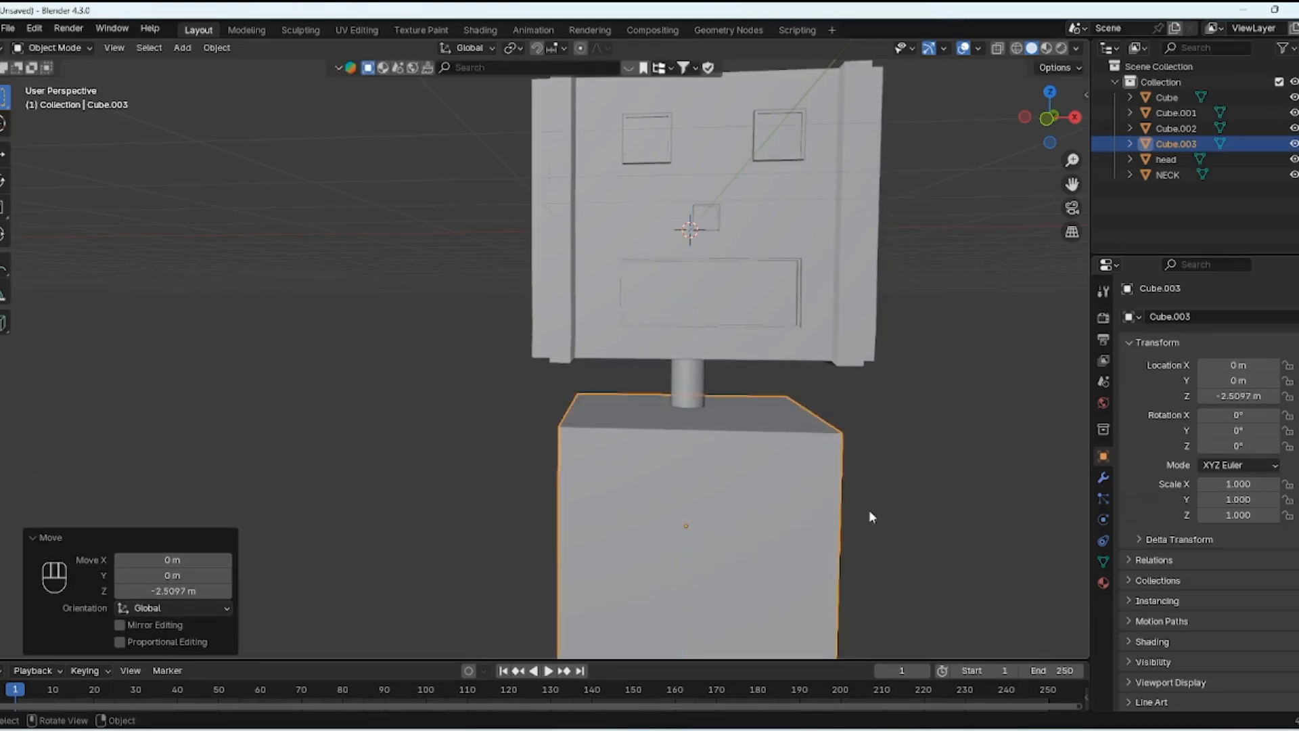
# Step: Enlarge the torso cube uniformly by about 1.72 and move it about 0.87 m further down along Z
pyautogui.scroll(-5, 760, 513)
pyautogui.press('s')
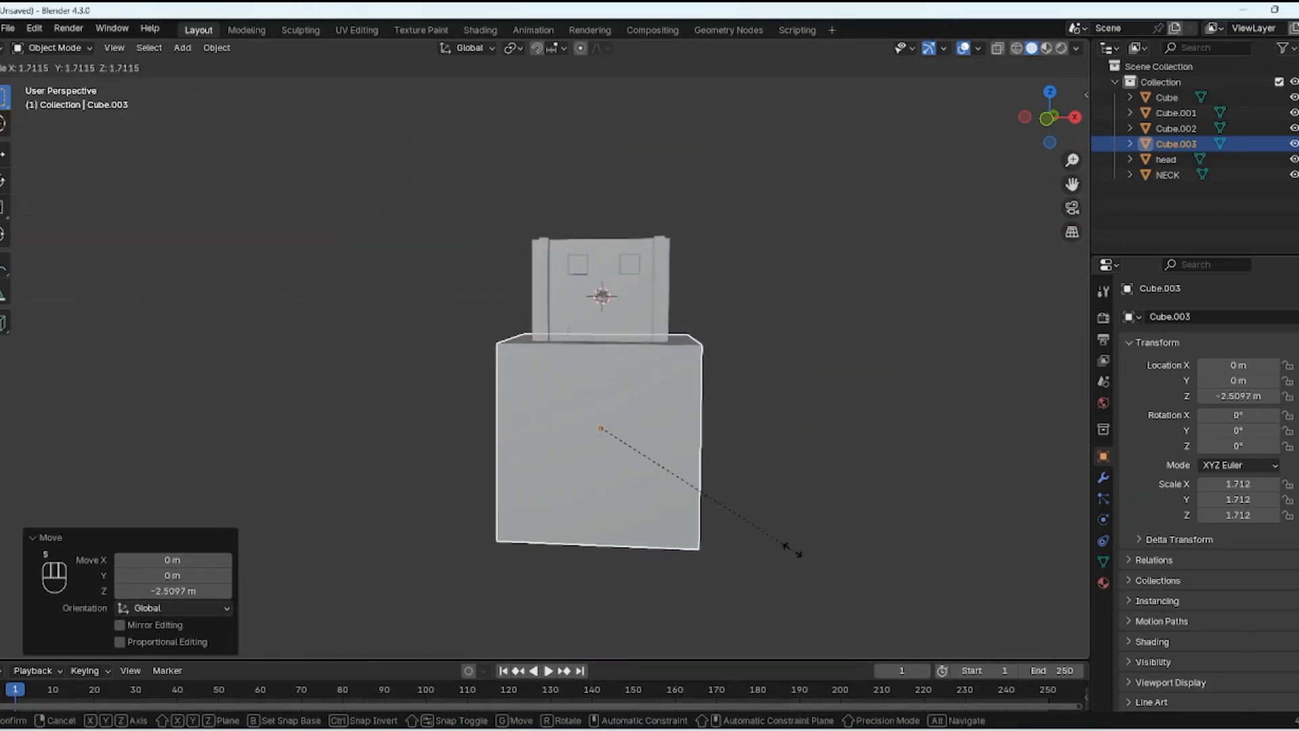
pyautogui.click(802, 539)
pyautogui.press('g')
pyautogui.press('z')
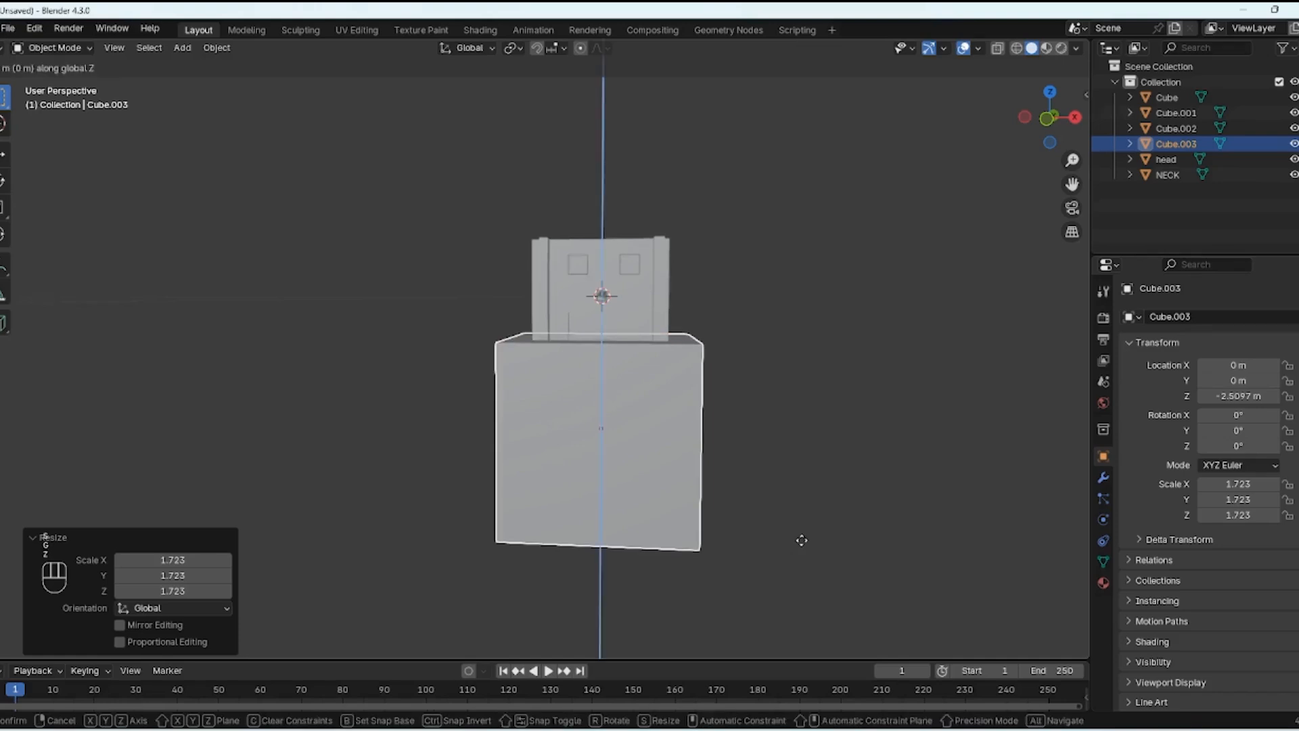
pyautogui.click(920, 561)
# Step: Reduce the torso cube to a scale of about 1.483 and raise it to about -2.9 m on Z beneath the neck
pyautogui.press('s')
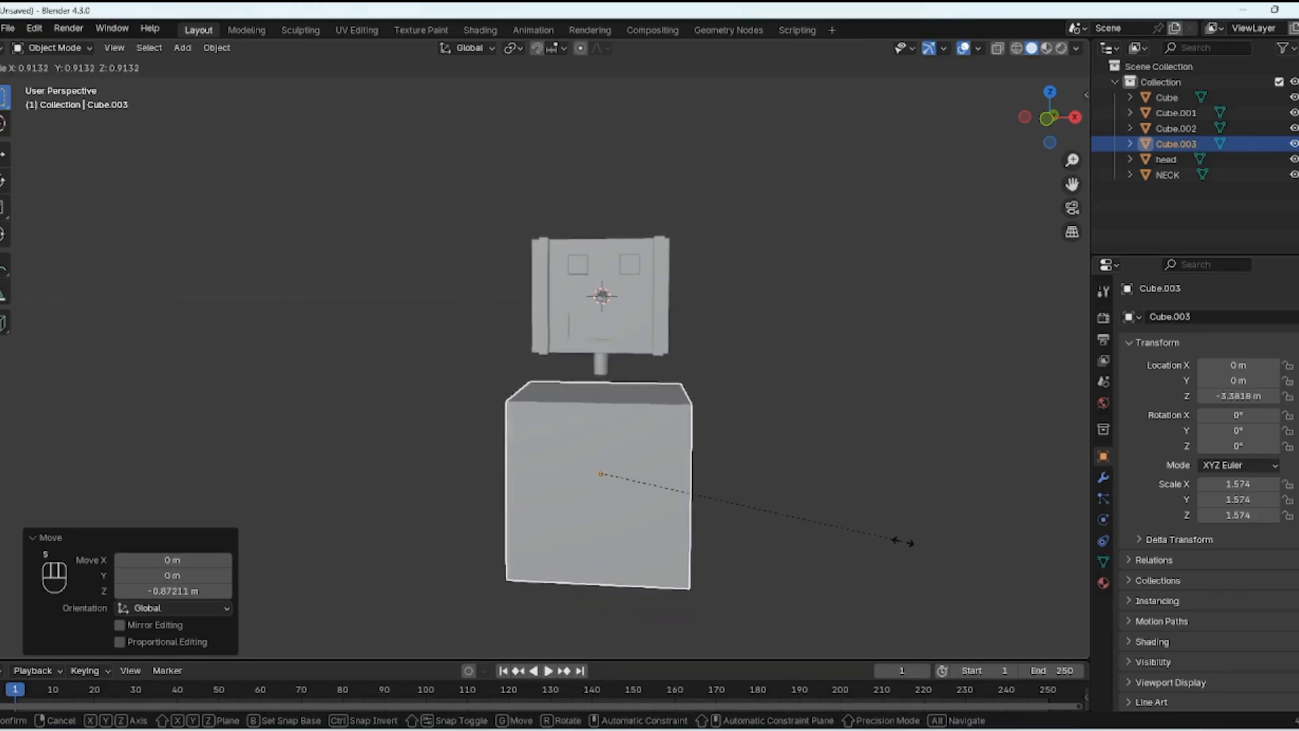
pyautogui.click(886, 541)
pyautogui.press('z')
pyautogui.click(882, 515)
# Step: Bevel the torso's upper front edge with 5 segments and about 0.36 m width, and return to Object Mode
pyautogui.moveTo(880, 509); pyautogui.dragTo(765, 497, button='middle')
pyautogui.scroll(3, 582, 416)
pyautogui.moveTo(560, 402); pyautogui.dragTo(762, 412, button='middle')
pyautogui.press('Tab')
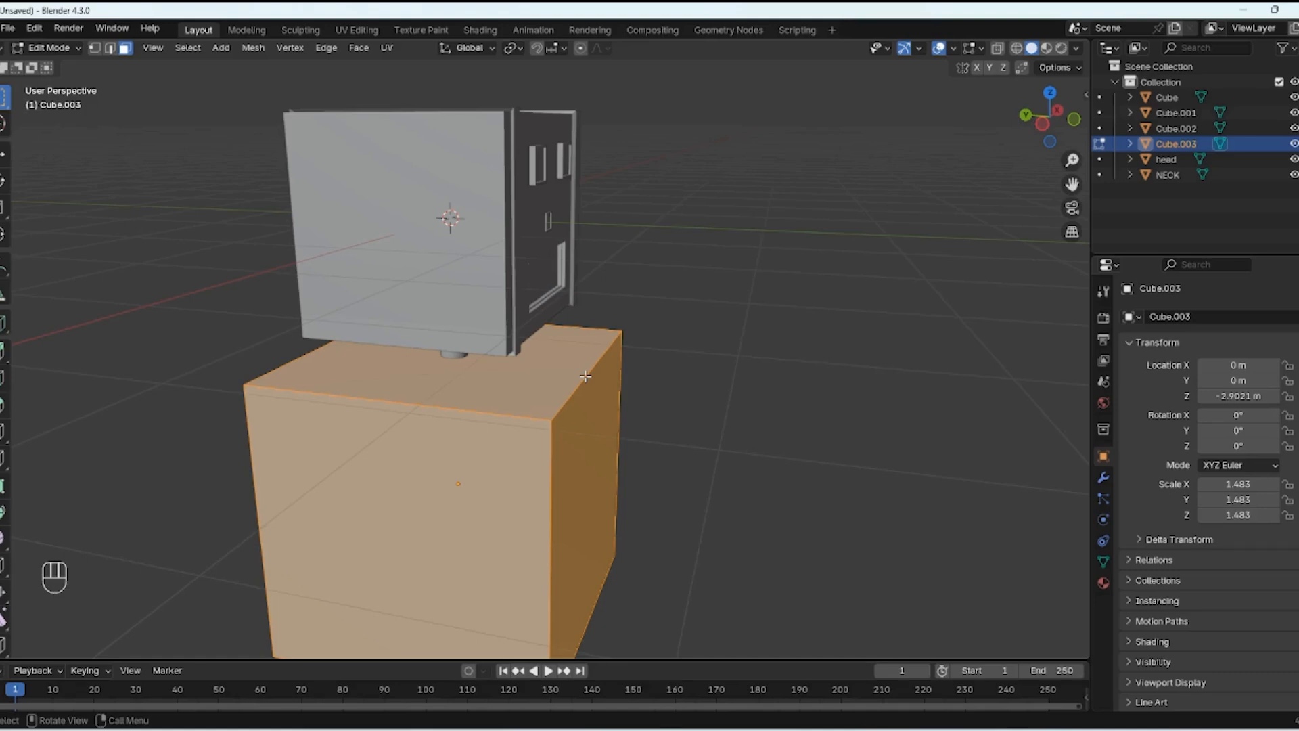
pyautogui.press('2')
pyautogui.hotkey('alt', 'a')
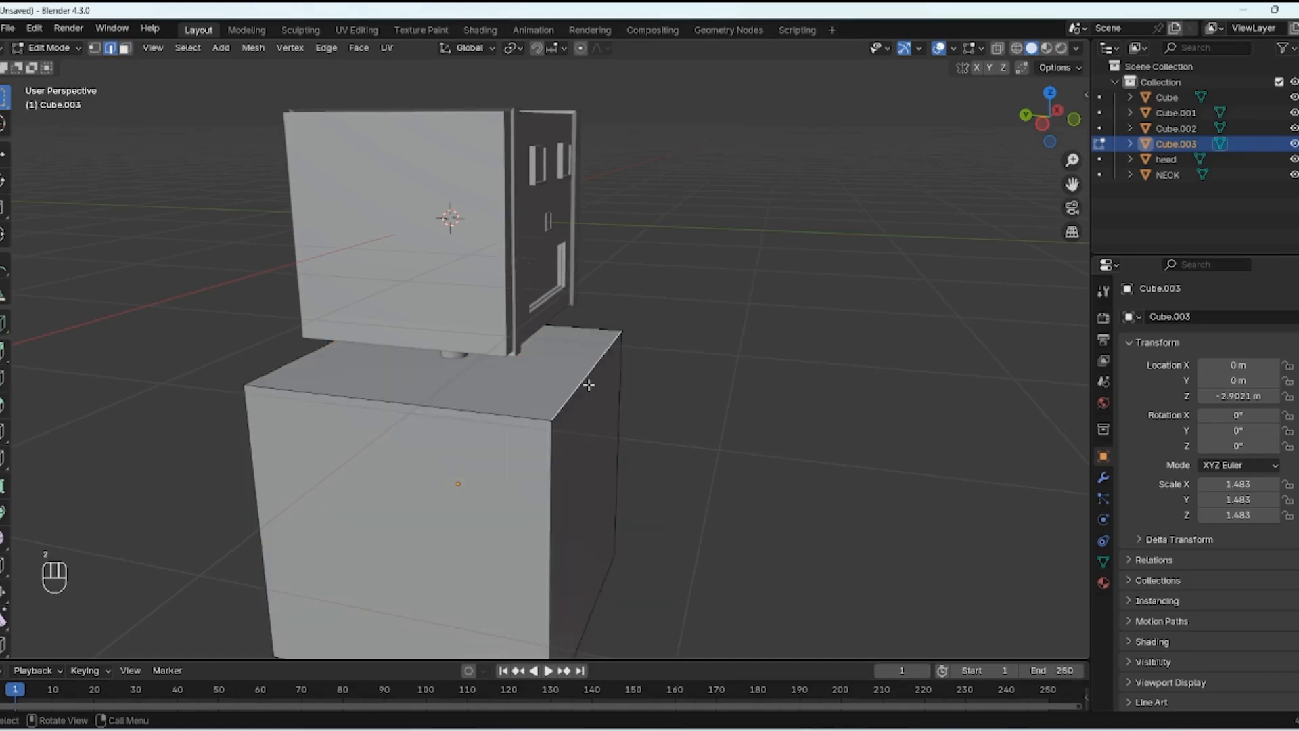
pyautogui.hotkey('ctrl', 'b')
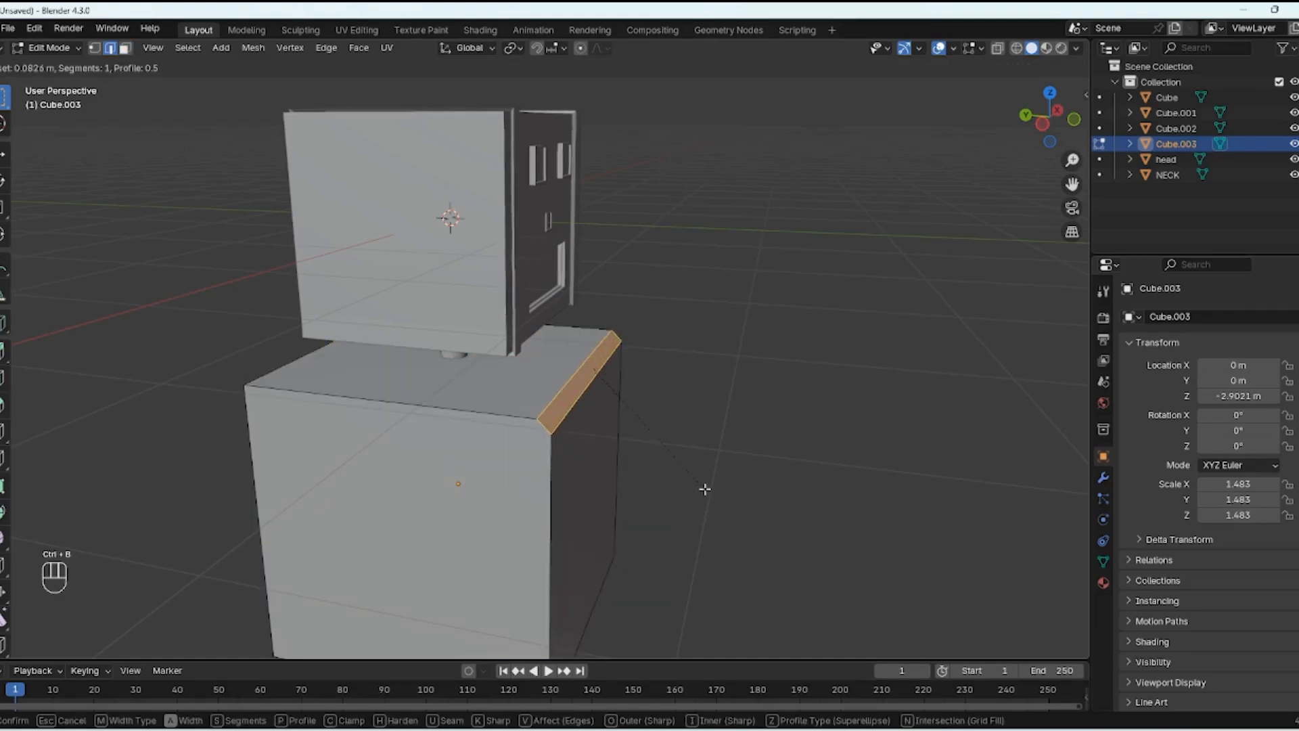
pyautogui.scroll(3, 689, 514)
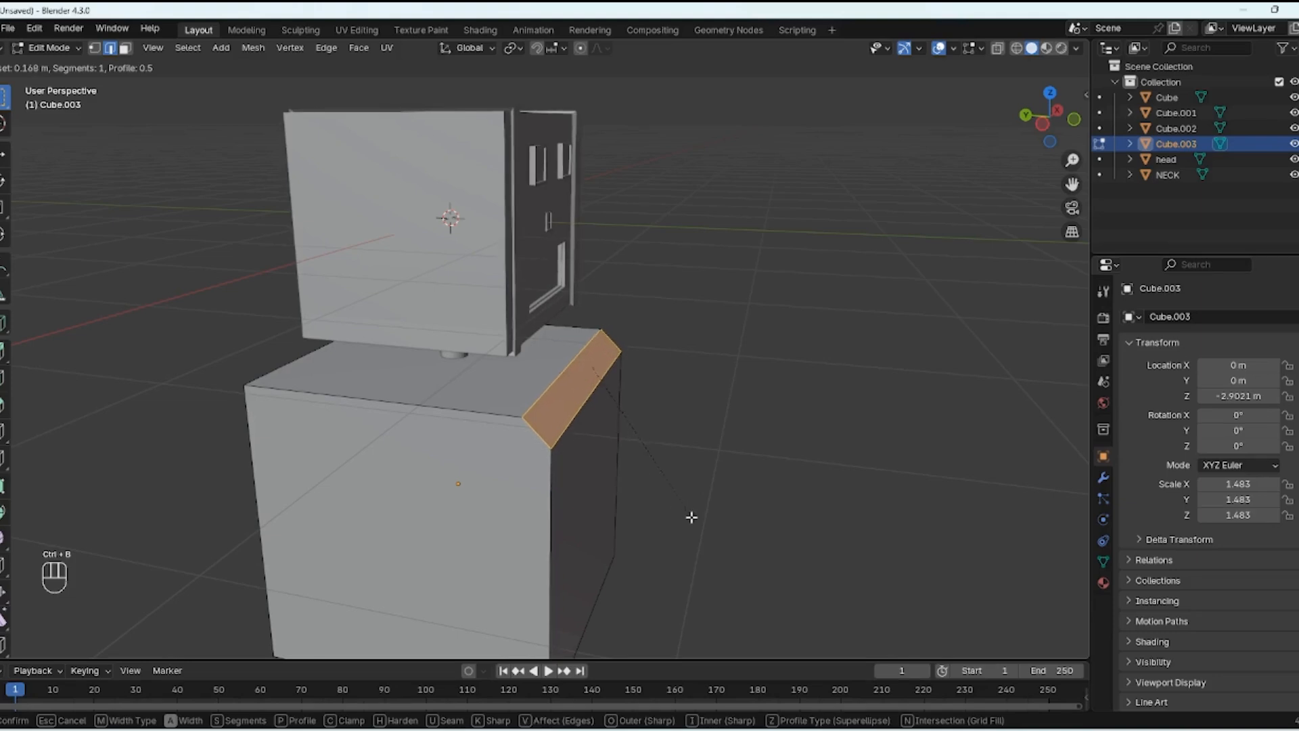
pyautogui.scroll(1, 691, 520)
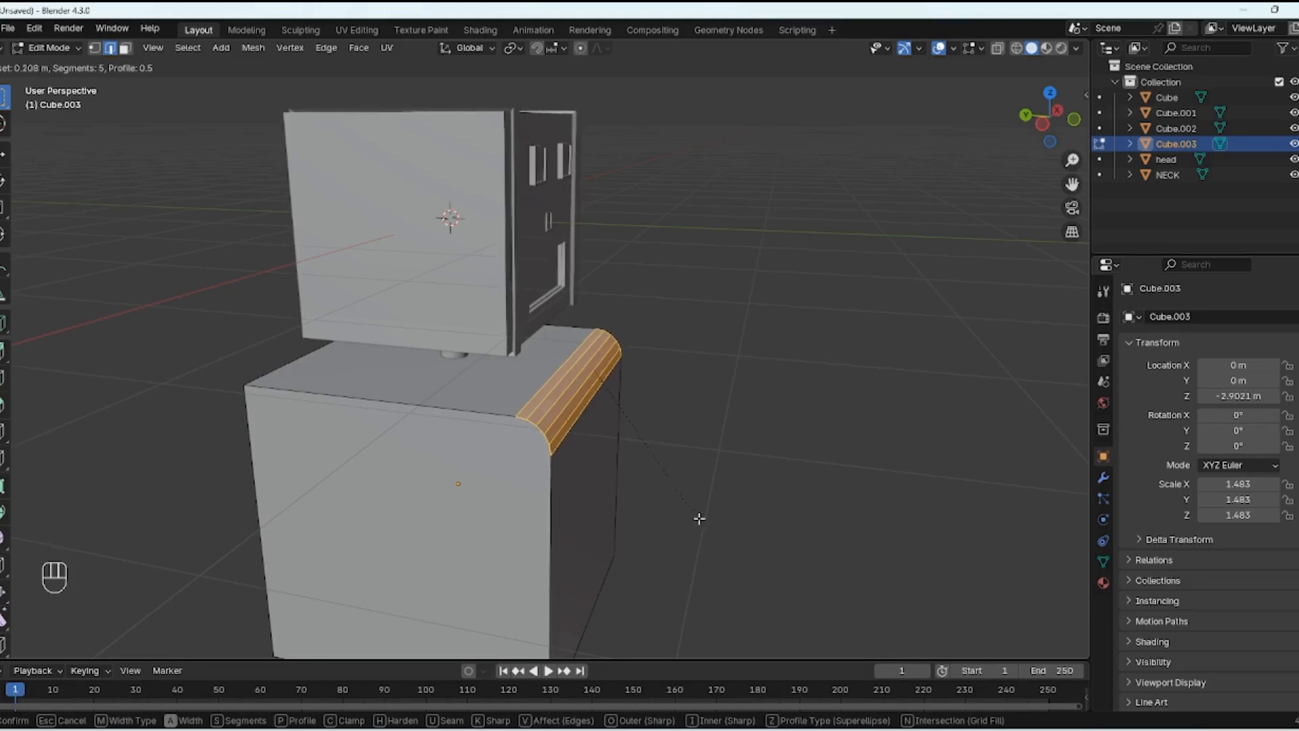
pyautogui.click(710, 538)
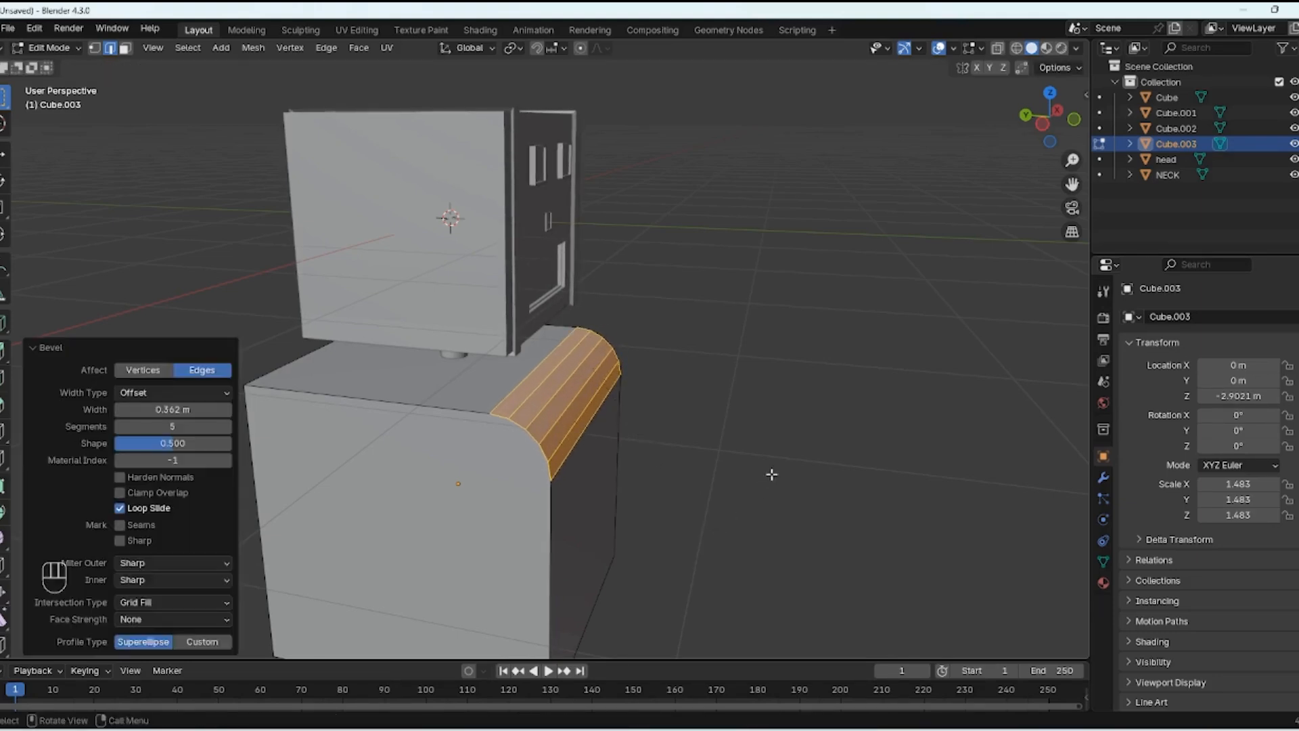
pyautogui.click(686, 496)
pyautogui.moveTo(685, 496); pyautogui.dragTo(540, 421, button='middle')
pyautogui.press('Tab')
# Step: Place the 3D cursor beside the torso on the -X side and add a cube there for another body part
pyautogui.click(540, 421)
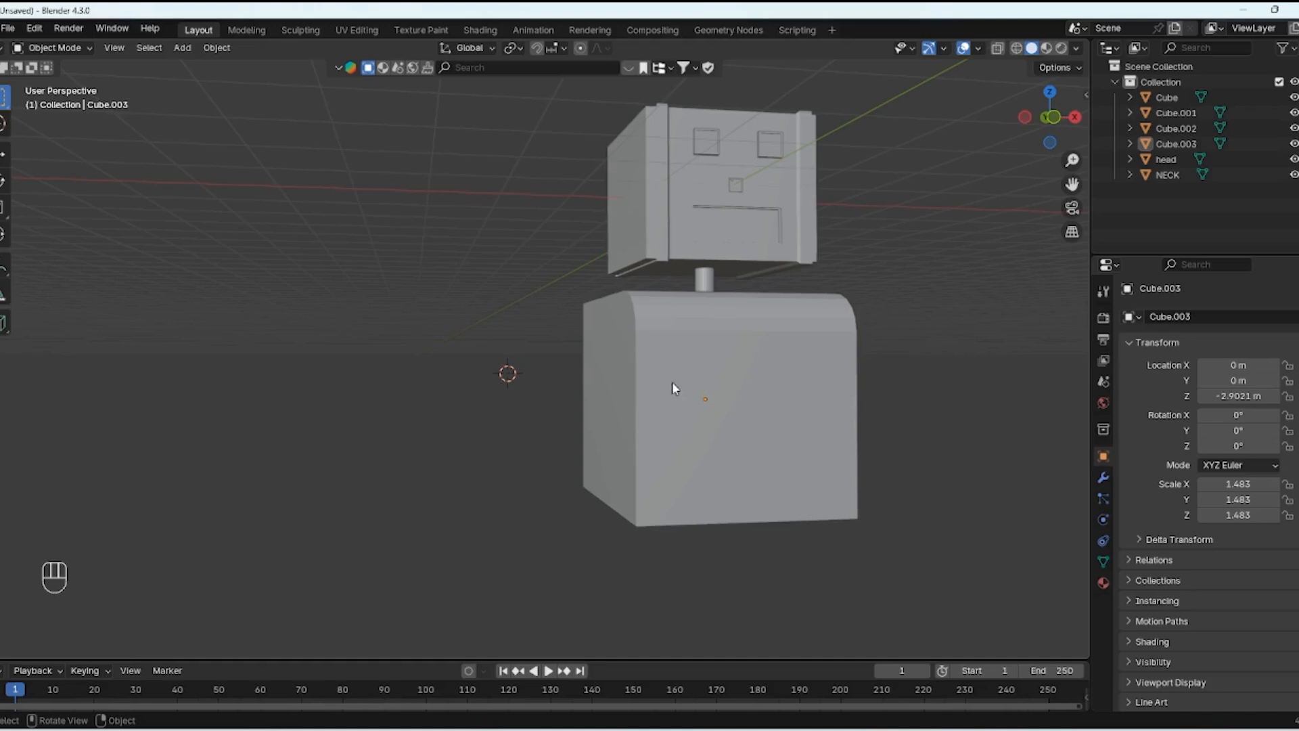
pyautogui.moveTo(672, 382); pyautogui.dragTo(627, 414, button='middle')
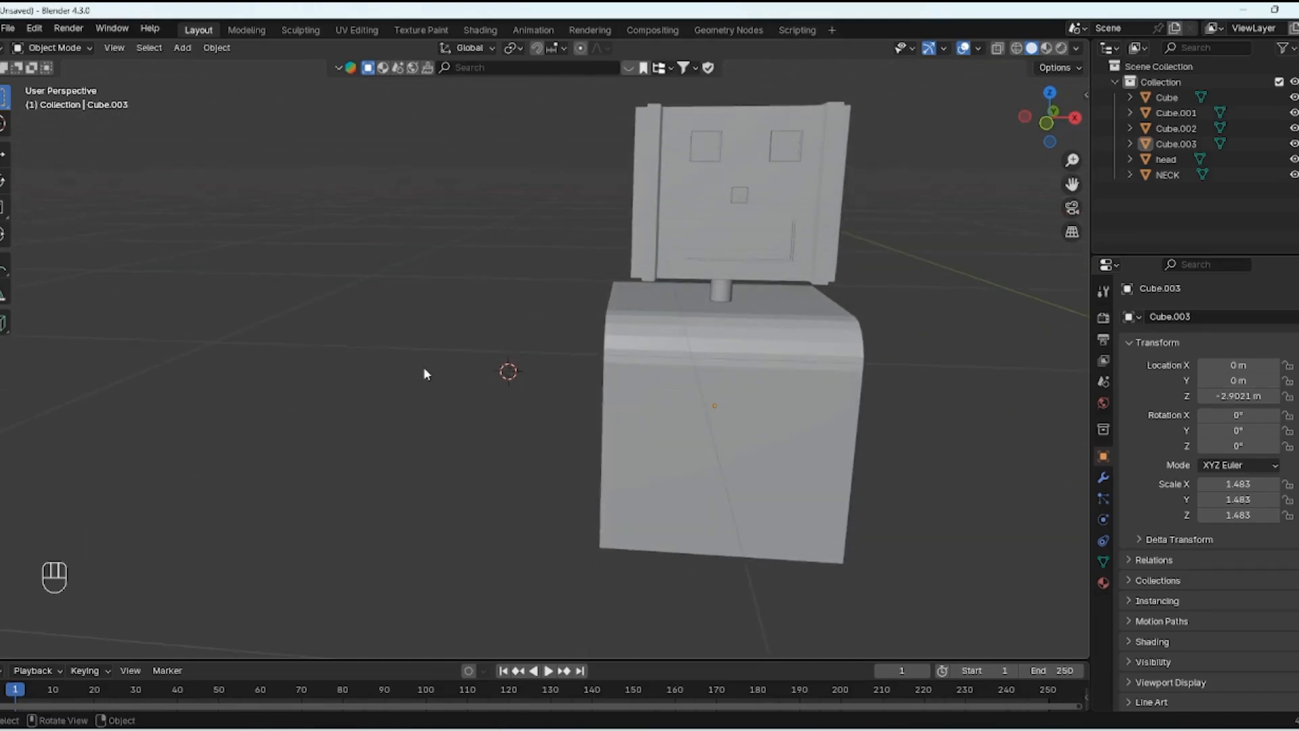
pyautogui.hotkey('shift', 'a')
pyautogui.moveTo(425, 369)
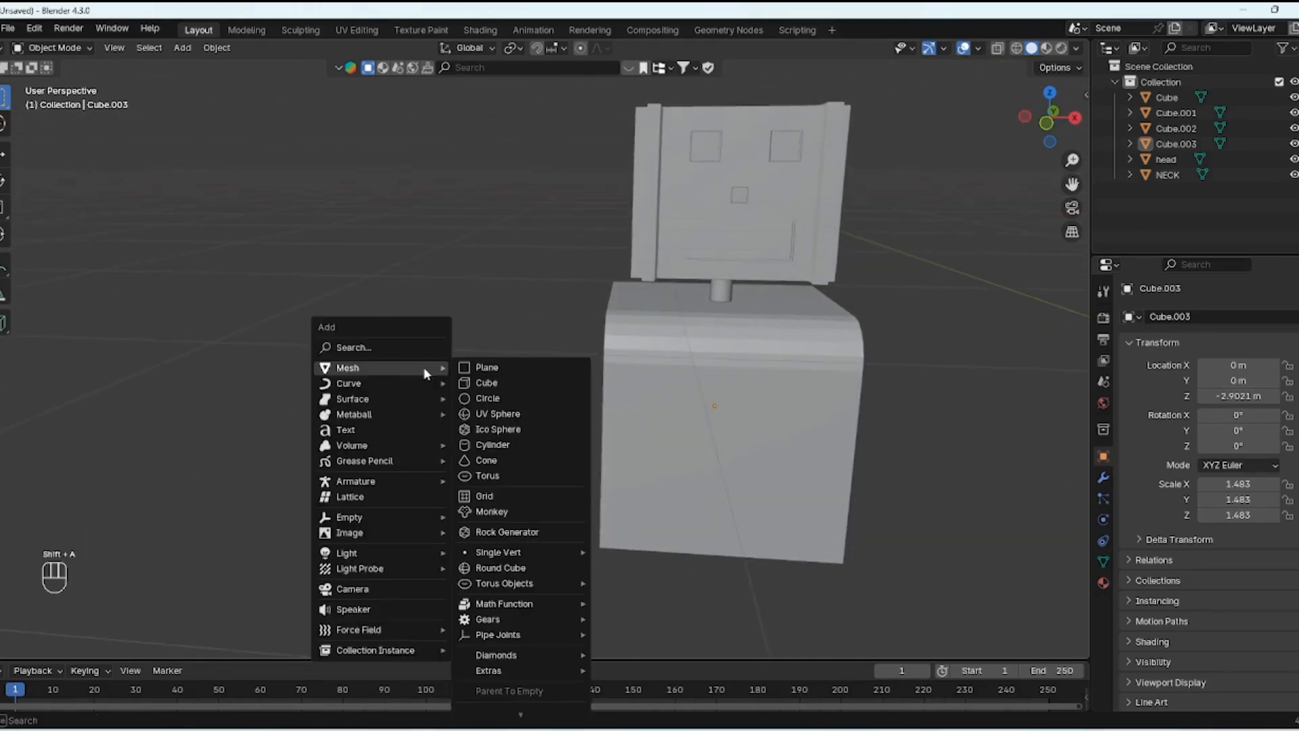
pyautogui.click(509, 384)
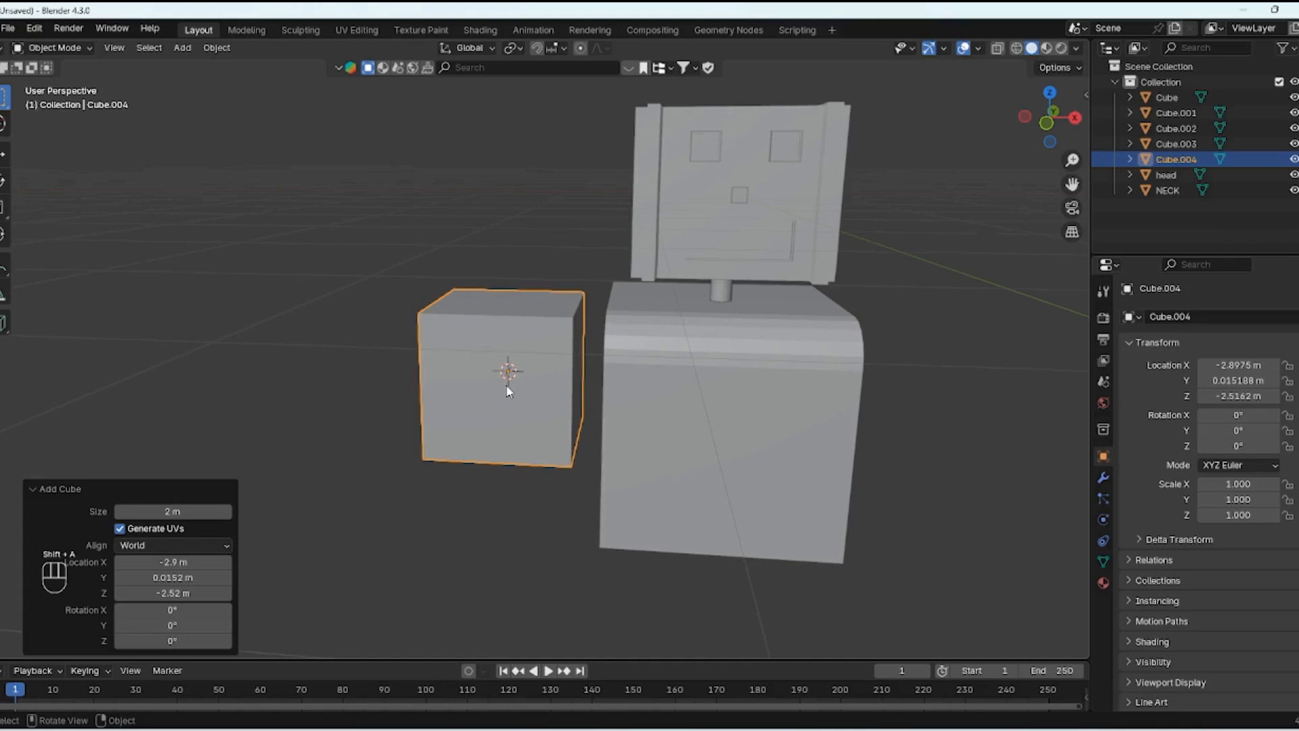
# Step: Scale the new cube uniformly to about 0.236 and stretch it along X to a scale of about 1.265 as an arm
pyautogui.press('KP_1')
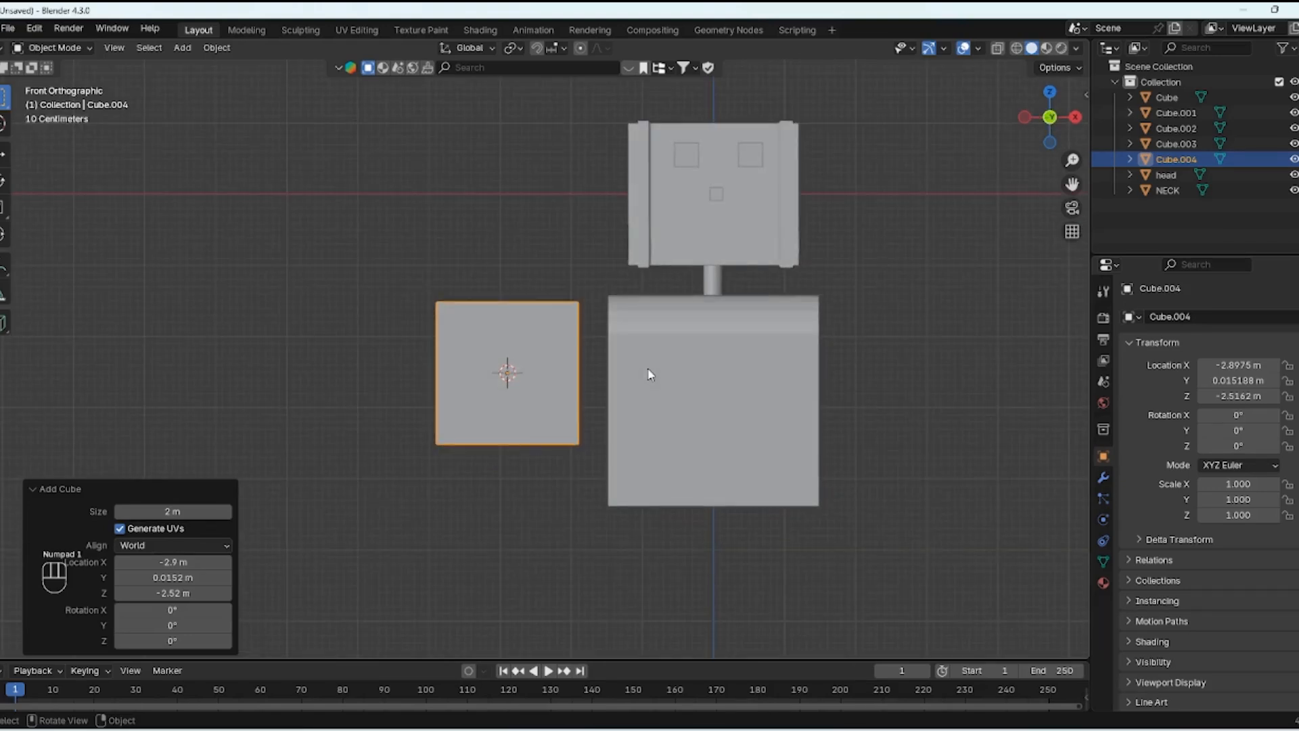
pyautogui.press('s')
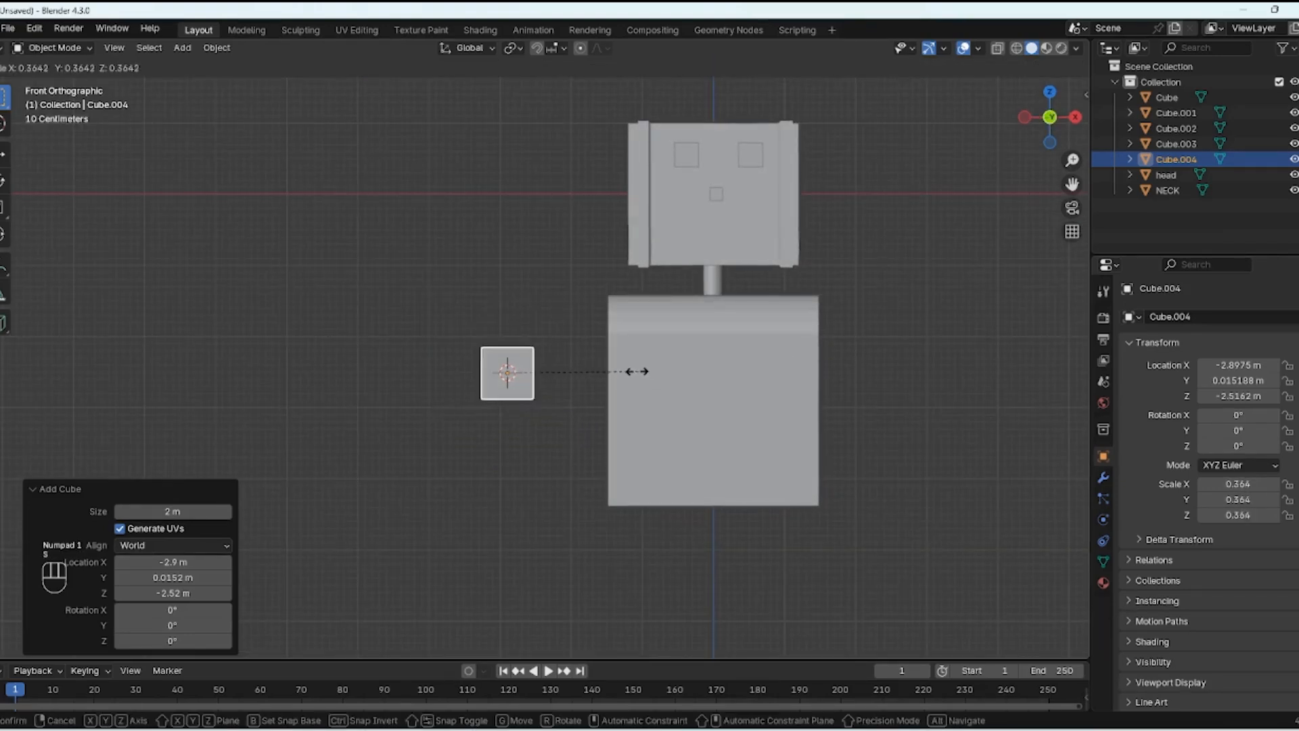
pyautogui.click(592, 375)
pyautogui.press('s')
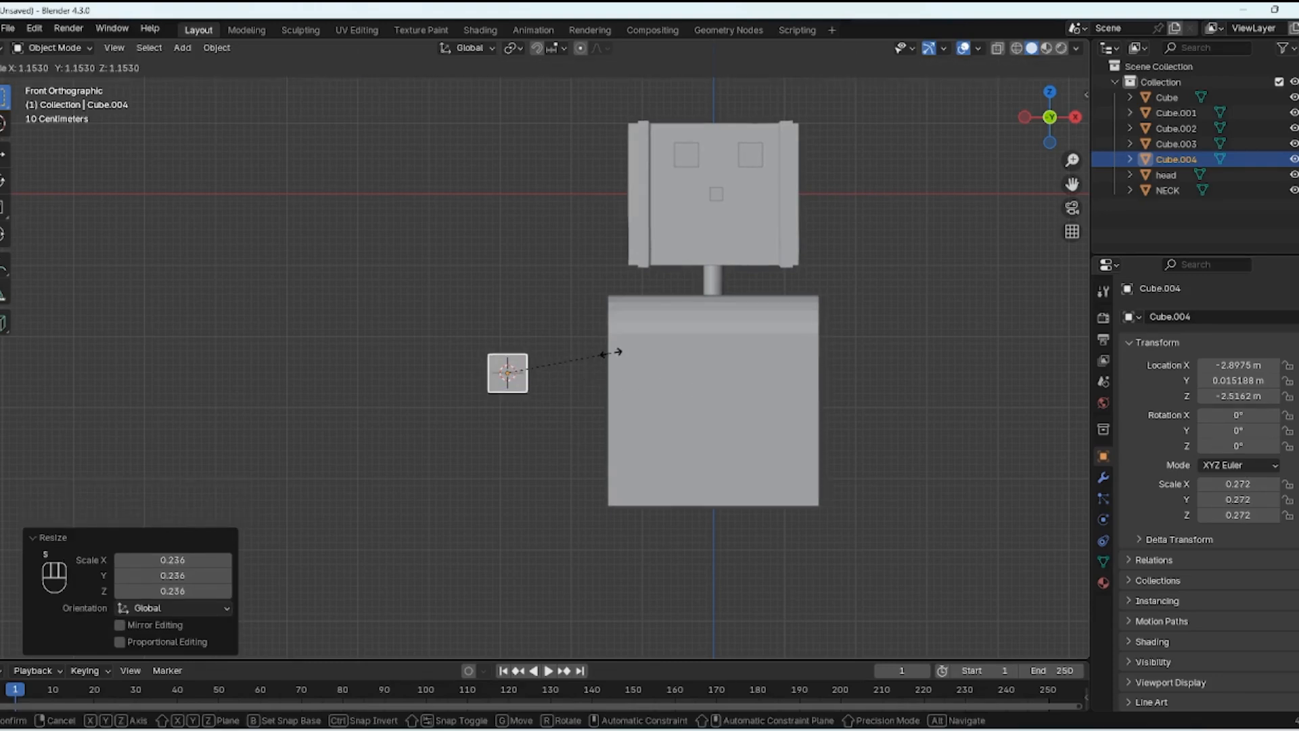
pyautogui.press('x')
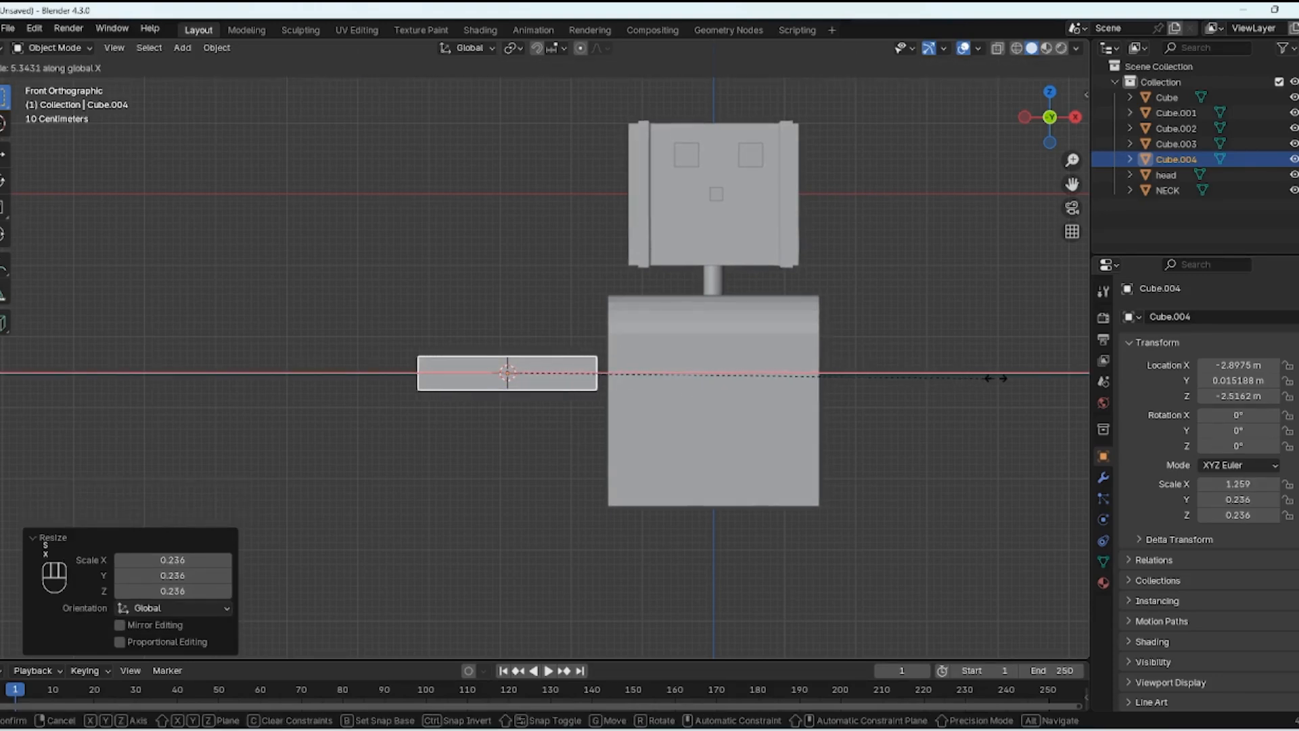
pyautogui.click(988, 379)
# Step: Move the arm block about 0.32 m along X into the torso's side and raise it about 0.52 m along Z
pyautogui.press('g')
pyautogui.press('x')
pyautogui.click(763, 345)
pyautogui.press('g')
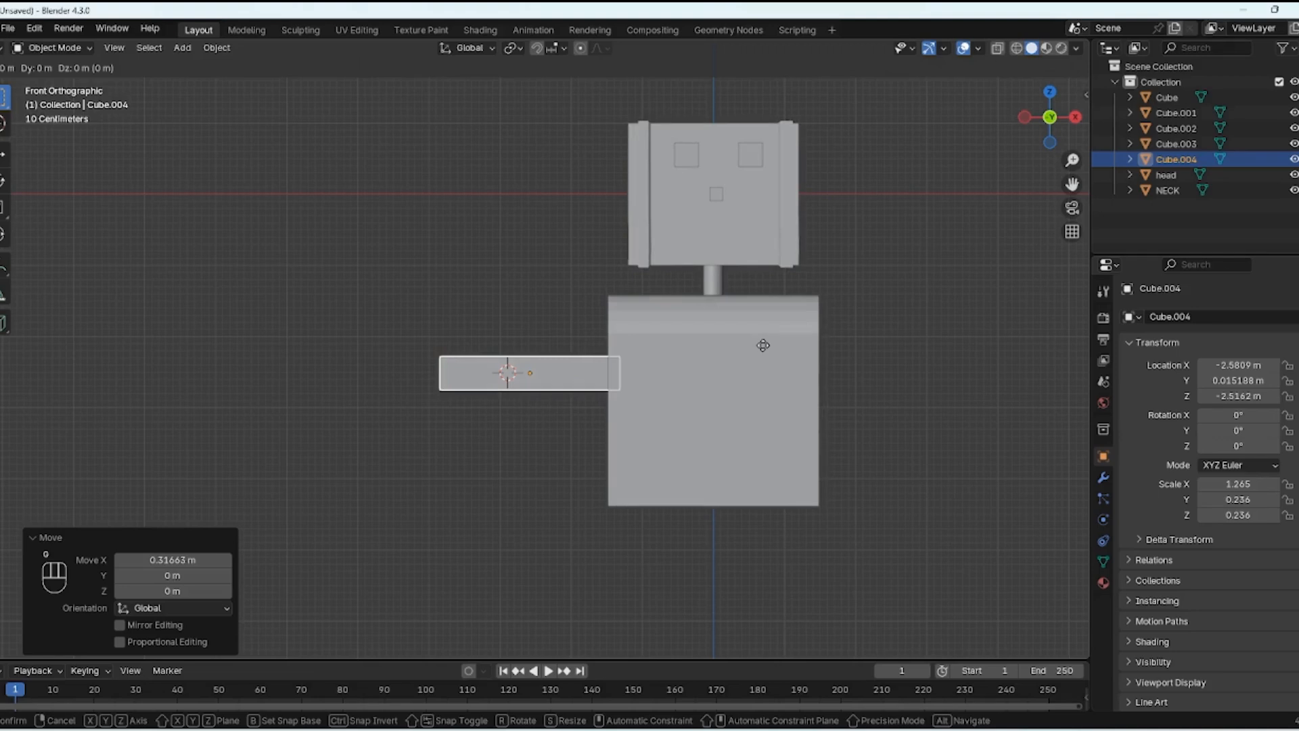
pyautogui.press('z')
pyautogui.click(772, 313)
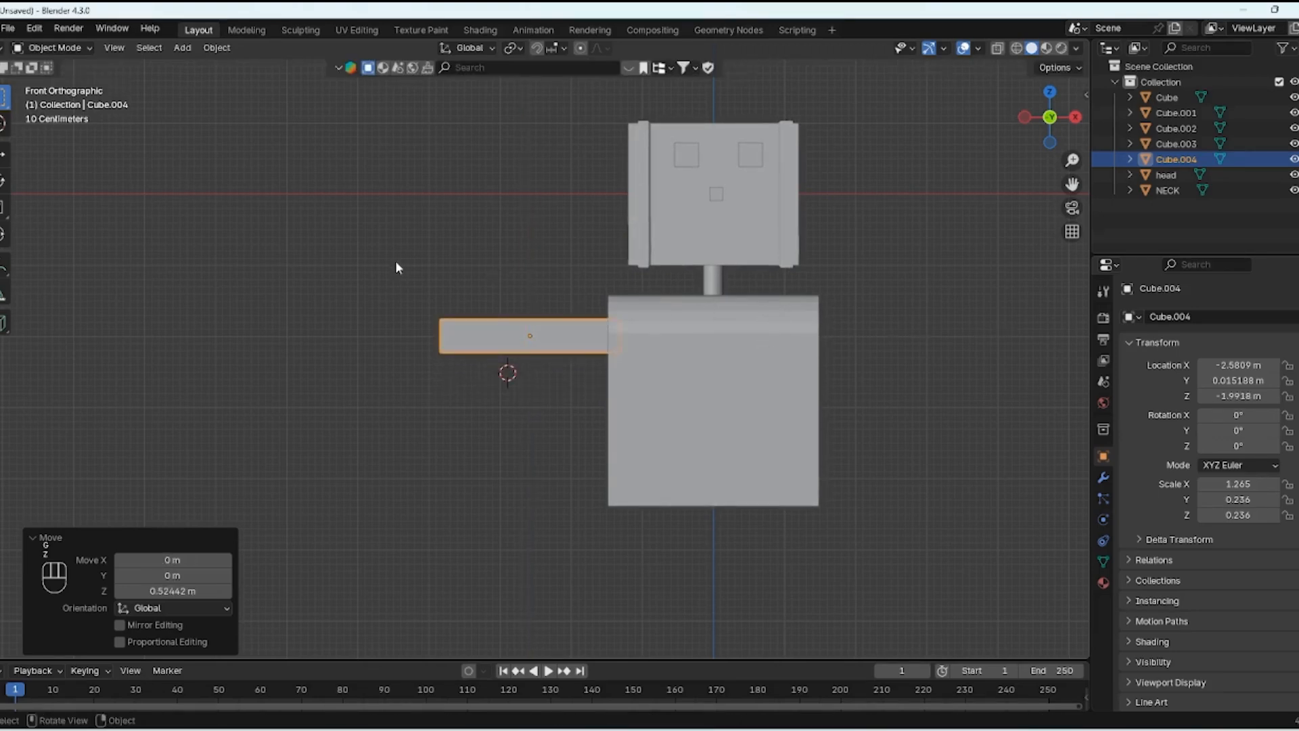
# Step: In Edit Mode, add one centred loop cut across the middle of the arm
pyautogui.moveTo(499, 290); pyautogui.dragTo(539, 323, button='middle')
pyautogui.press('Tab')
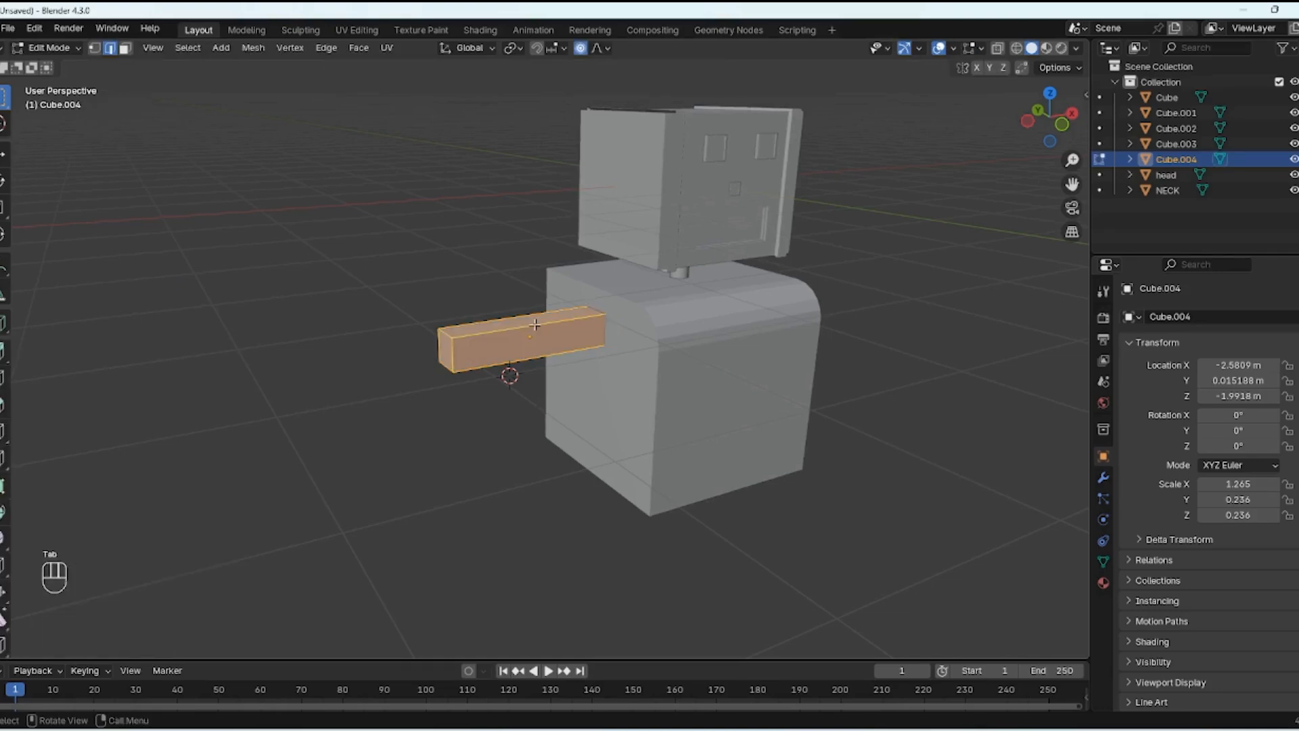
pyautogui.click(534, 348)
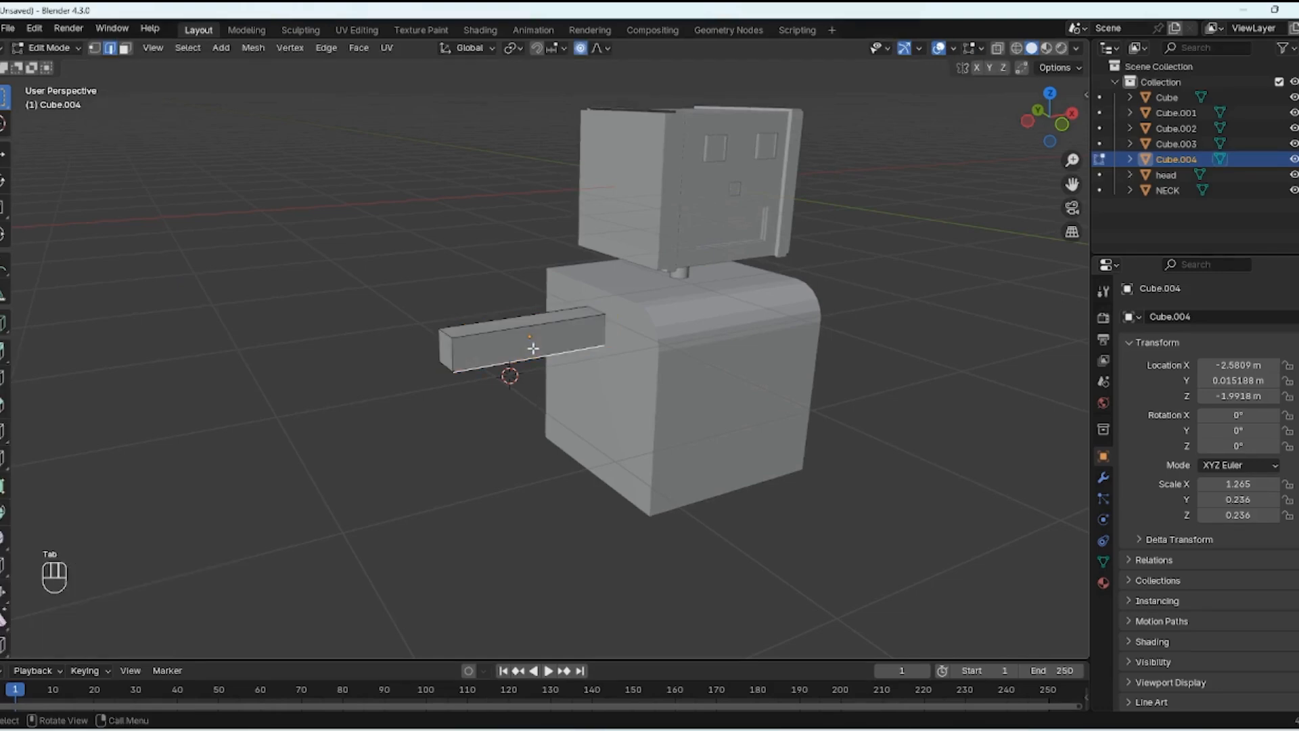
pyautogui.hotkey('ctrl', 'r')
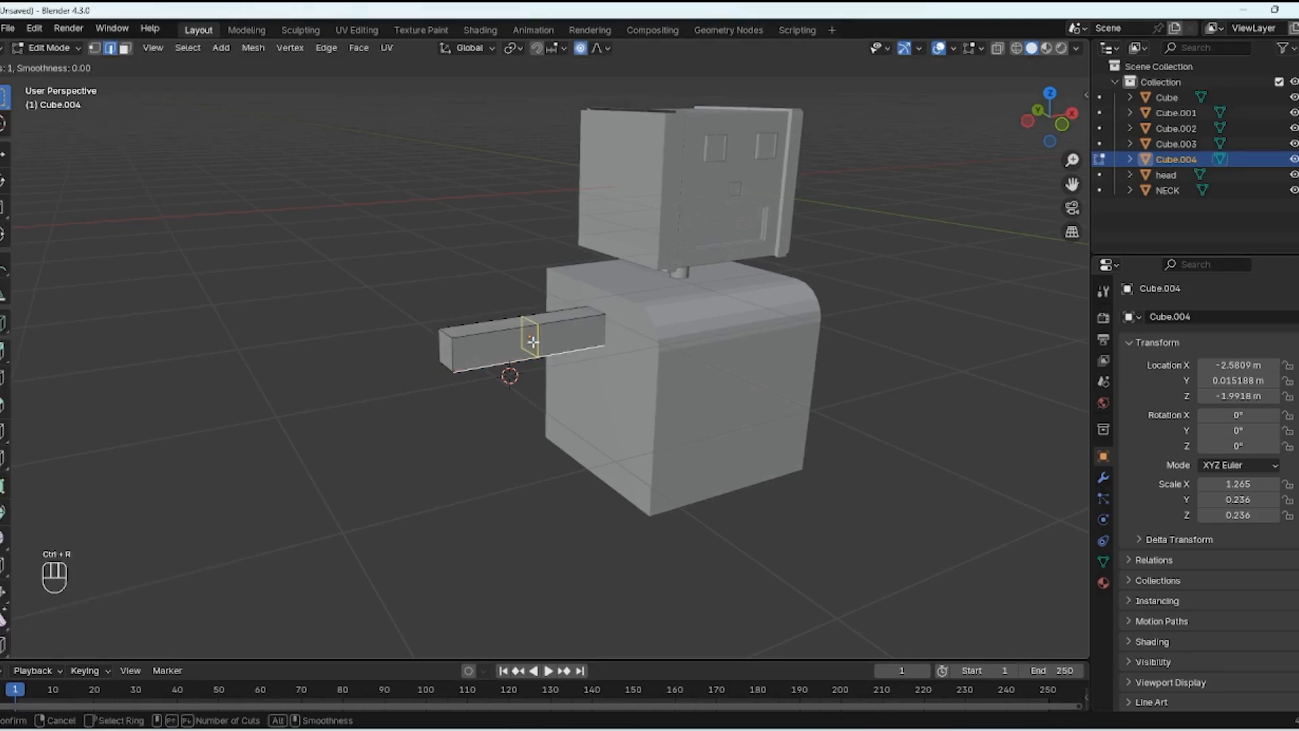
pyautogui.click(528, 344)
pyautogui.rightClick(528, 325)
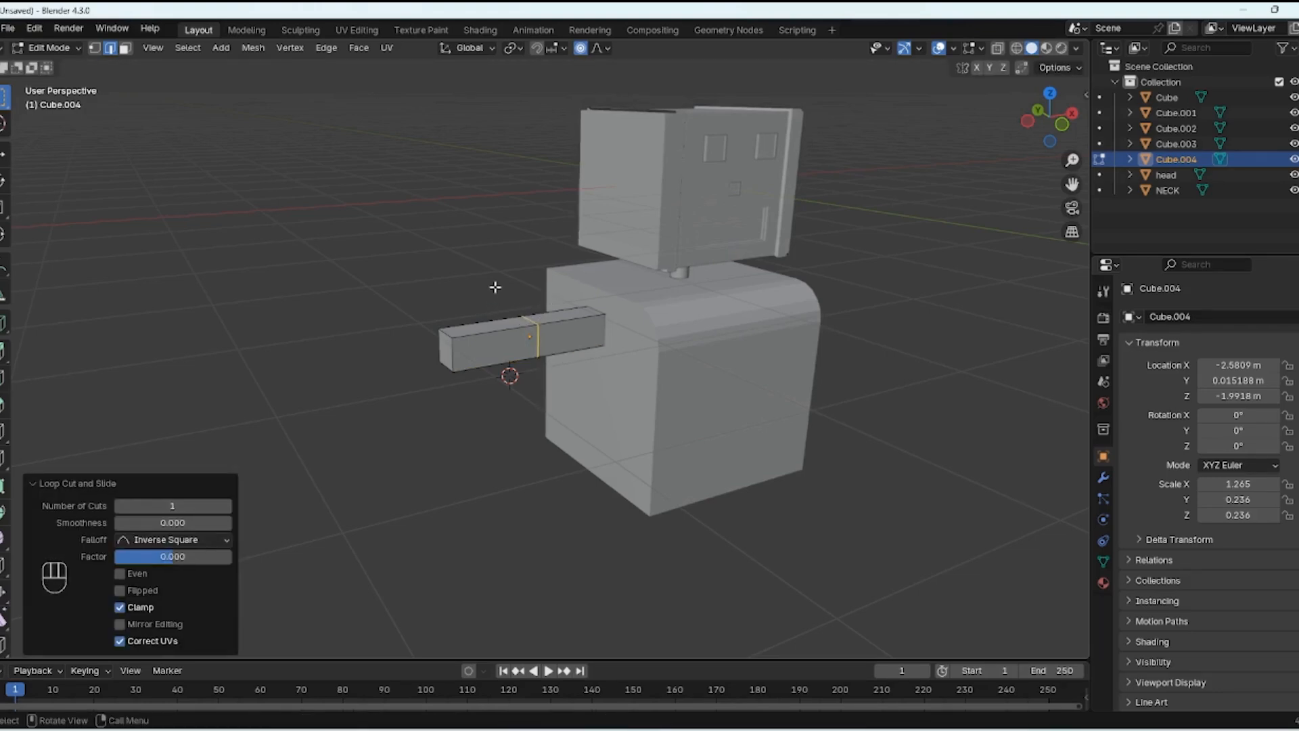
# Step: Bevel the arm's middle edge loop with 5 segments and about 0.195 m width, keeping the bevelled band selected
pyautogui.keyDown('alt'); pyautogui.click(527, 319); pyautogui.keyUp('alt')
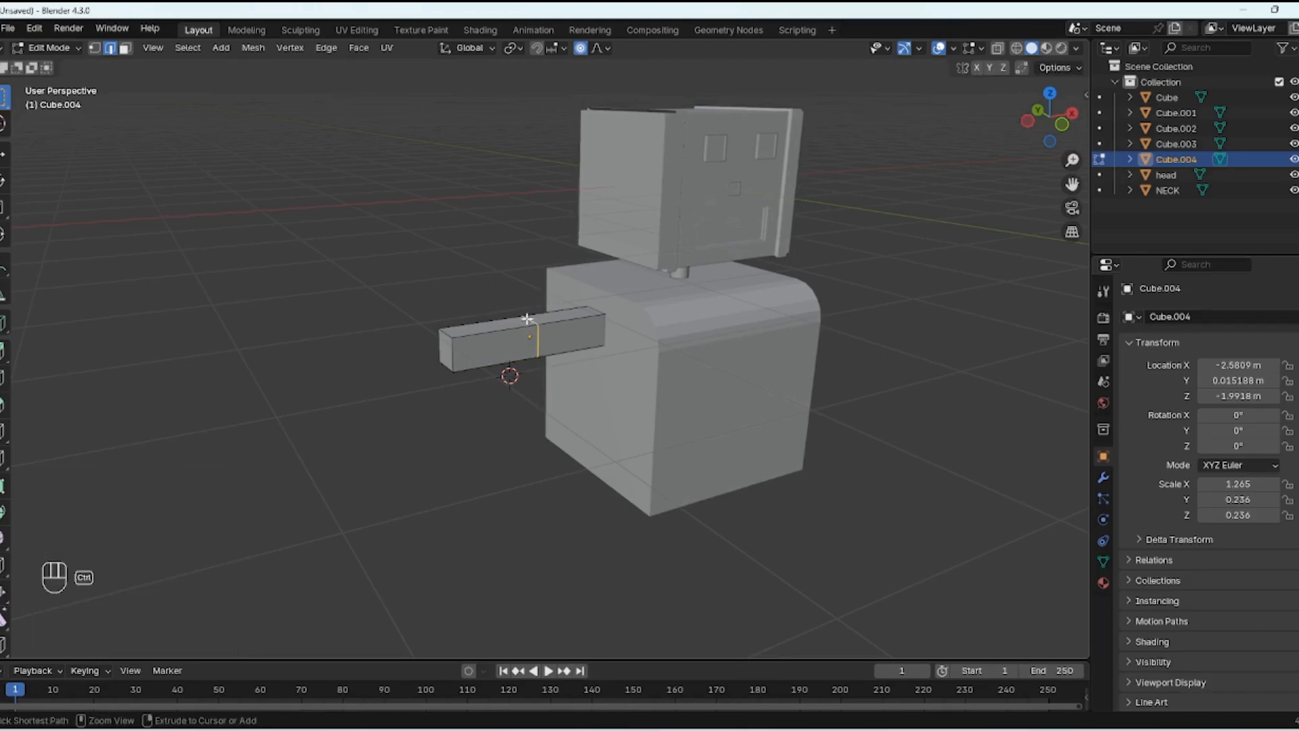
pyautogui.hotkey('ctrl', 'b')
pyautogui.scroll(4, 508, 328)
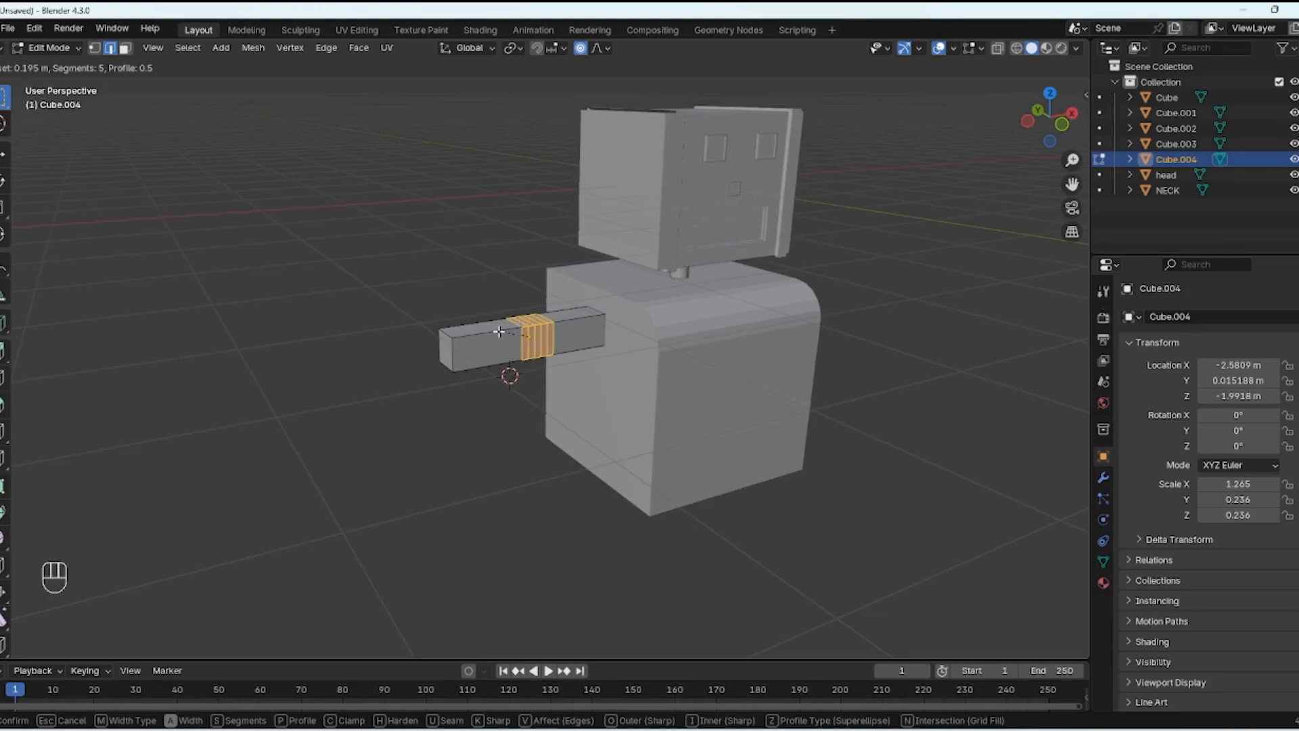
pyautogui.click(499, 332)
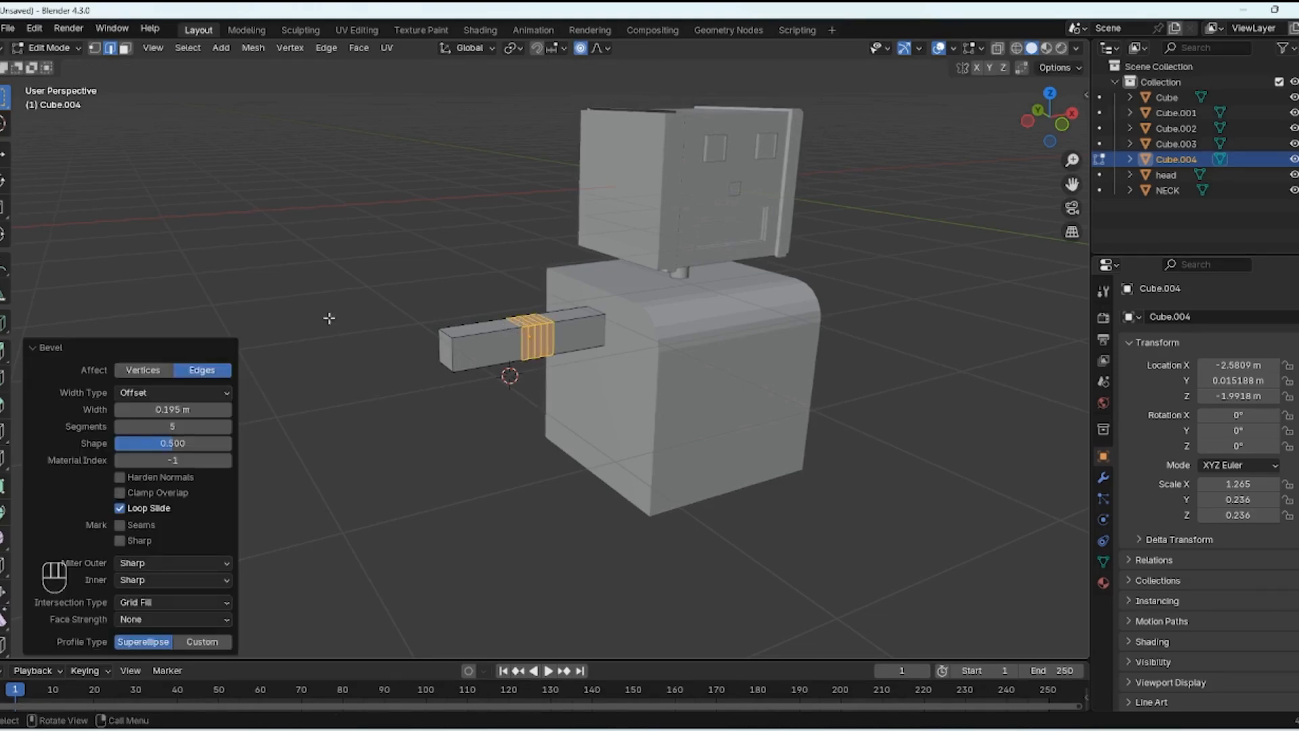
pyautogui.click(348, 292)
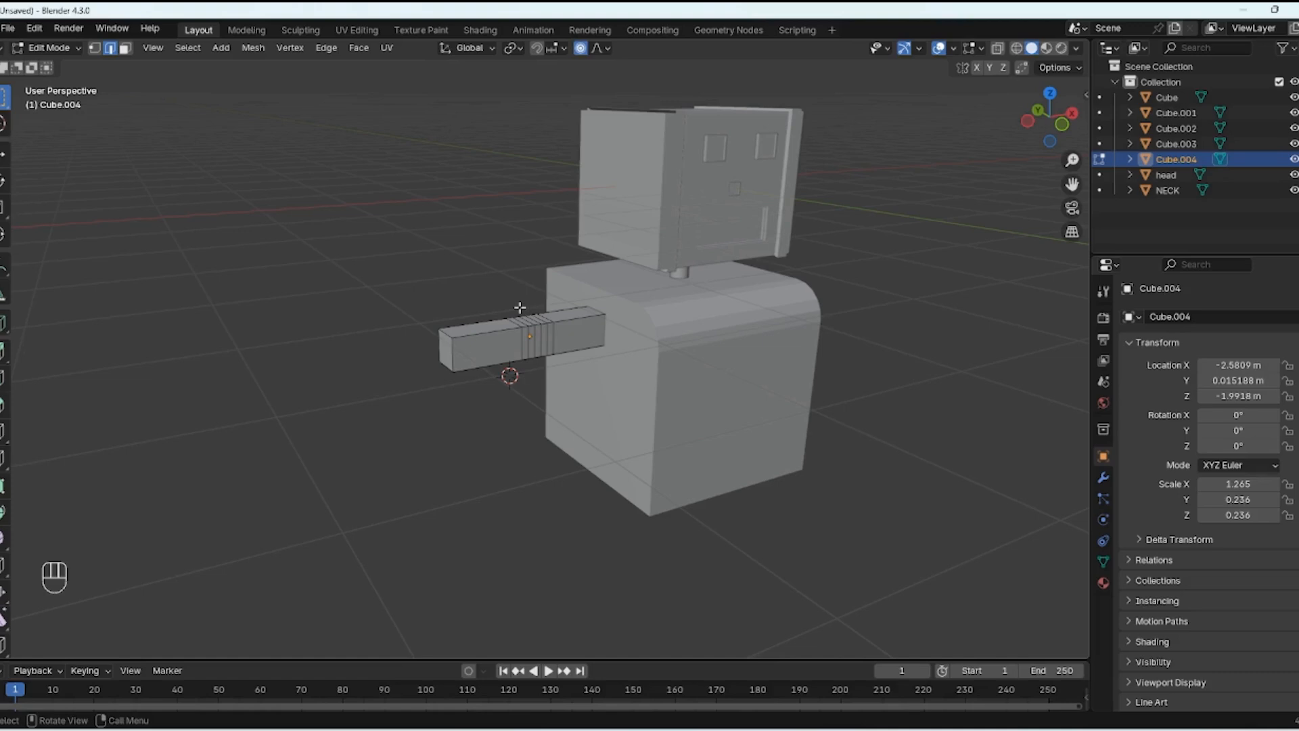
pyautogui.hotkey('ctrl', 'z')
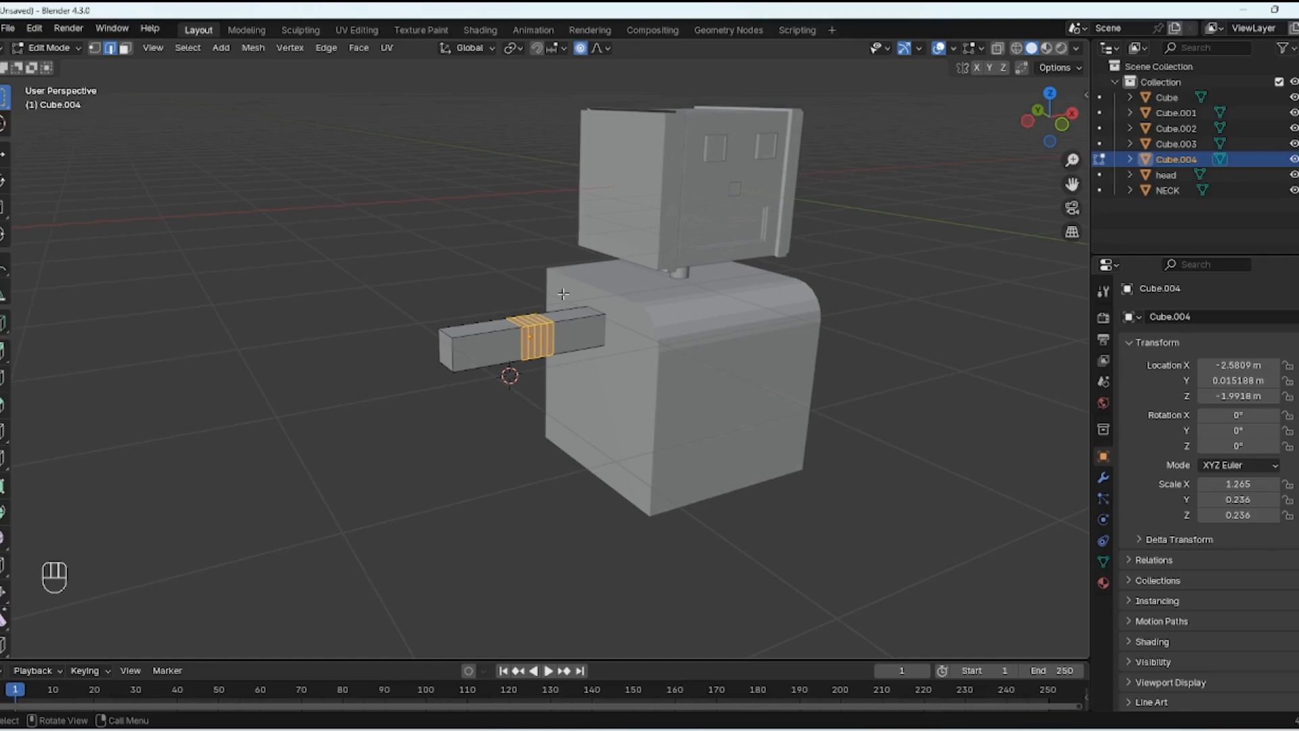
# Step: Raise the arm's bevelled middle section about 0.38 m along Z using smooth proportional editing with a 1 m size
pyautogui.press('o')
pyautogui.press('o')
pyautogui.press('o')
pyautogui.press('o')
pyautogui.press('o')
pyautogui.press('o')
pyautogui.press('o')
pyautogui.press('g')
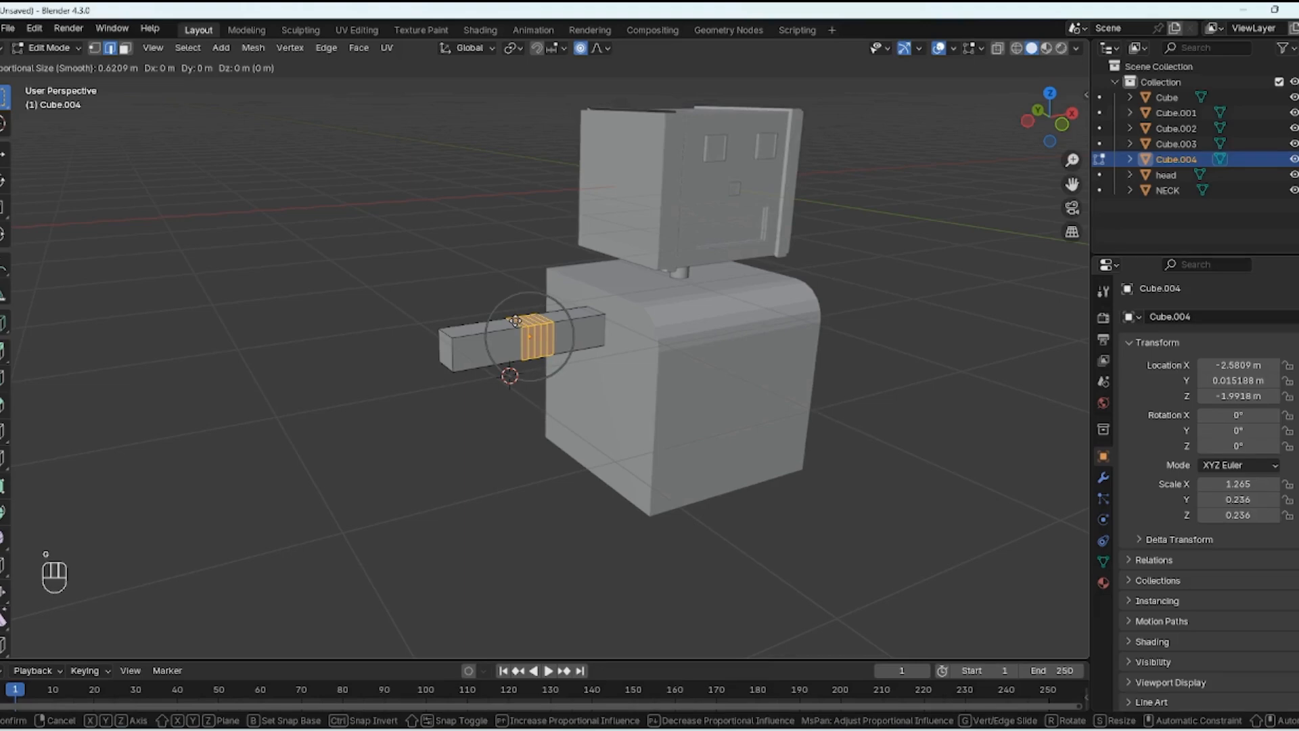
pyautogui.press('z')
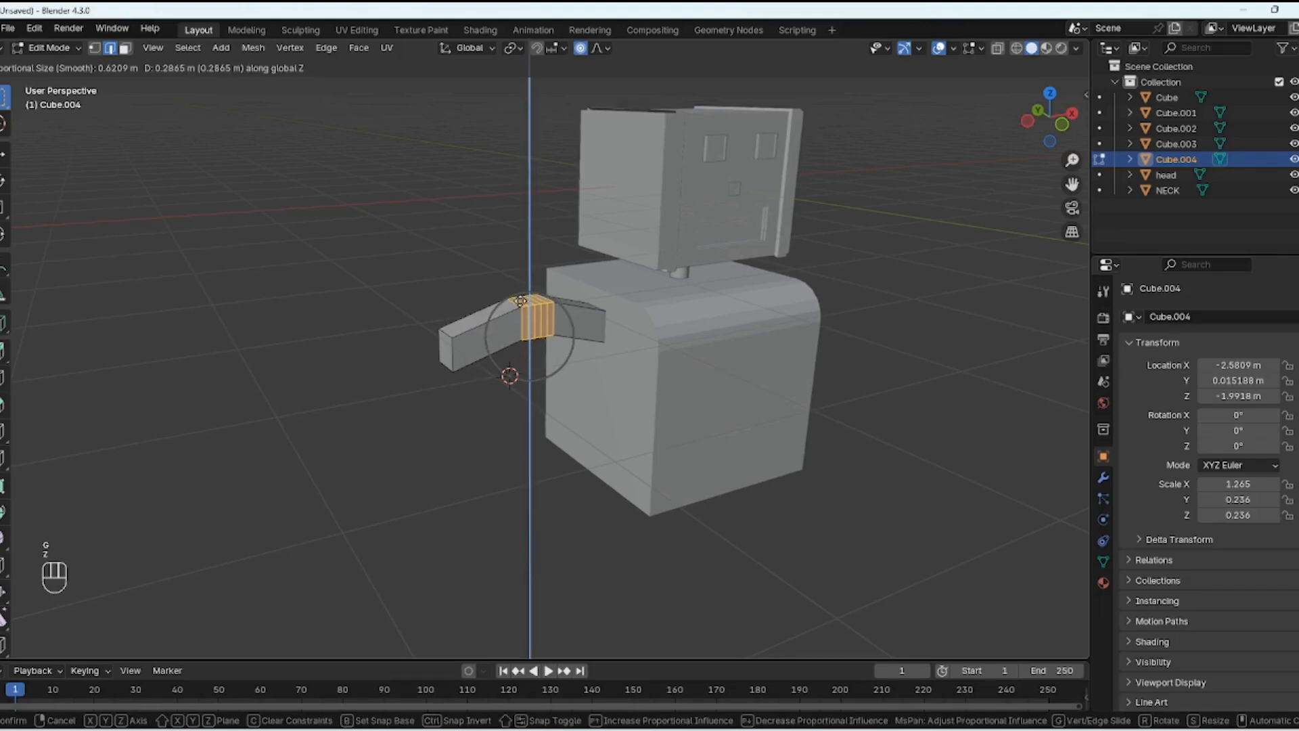
pyautogui.scroll(1, 521, 300)
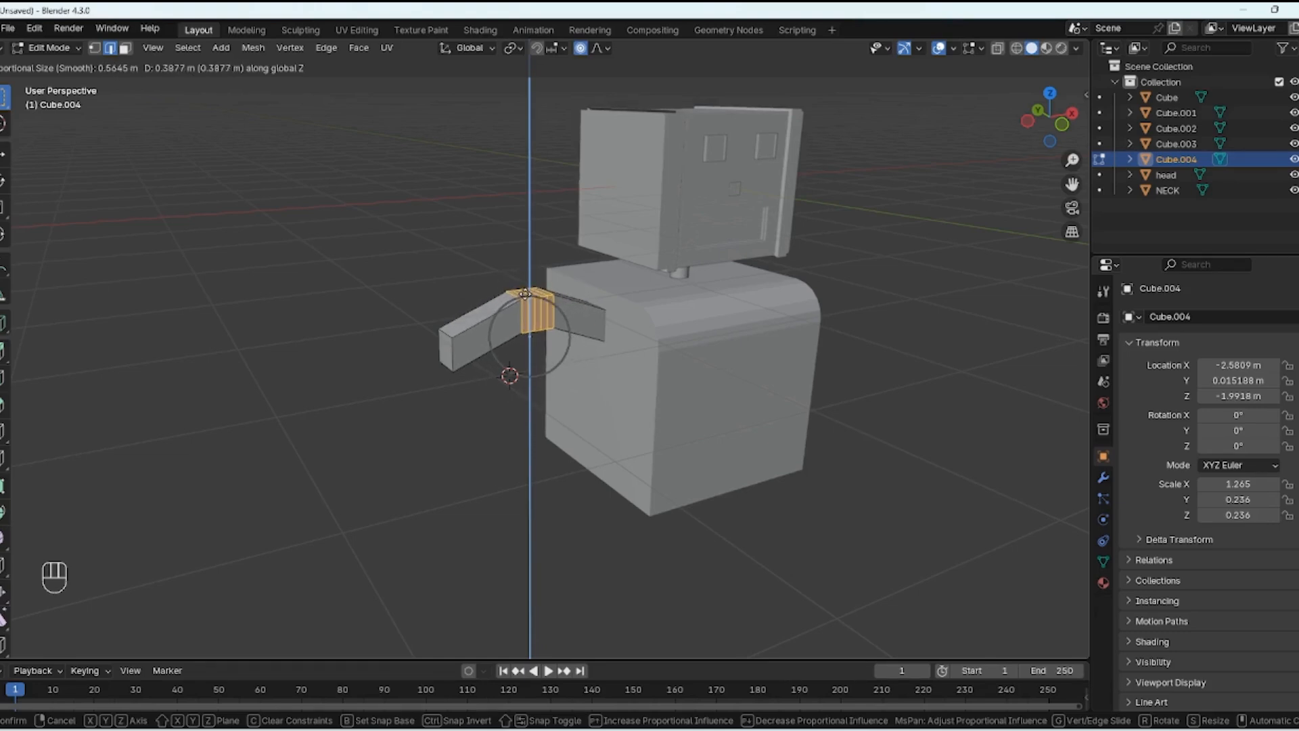
pyautogui.scroll(-6, 525, 296)
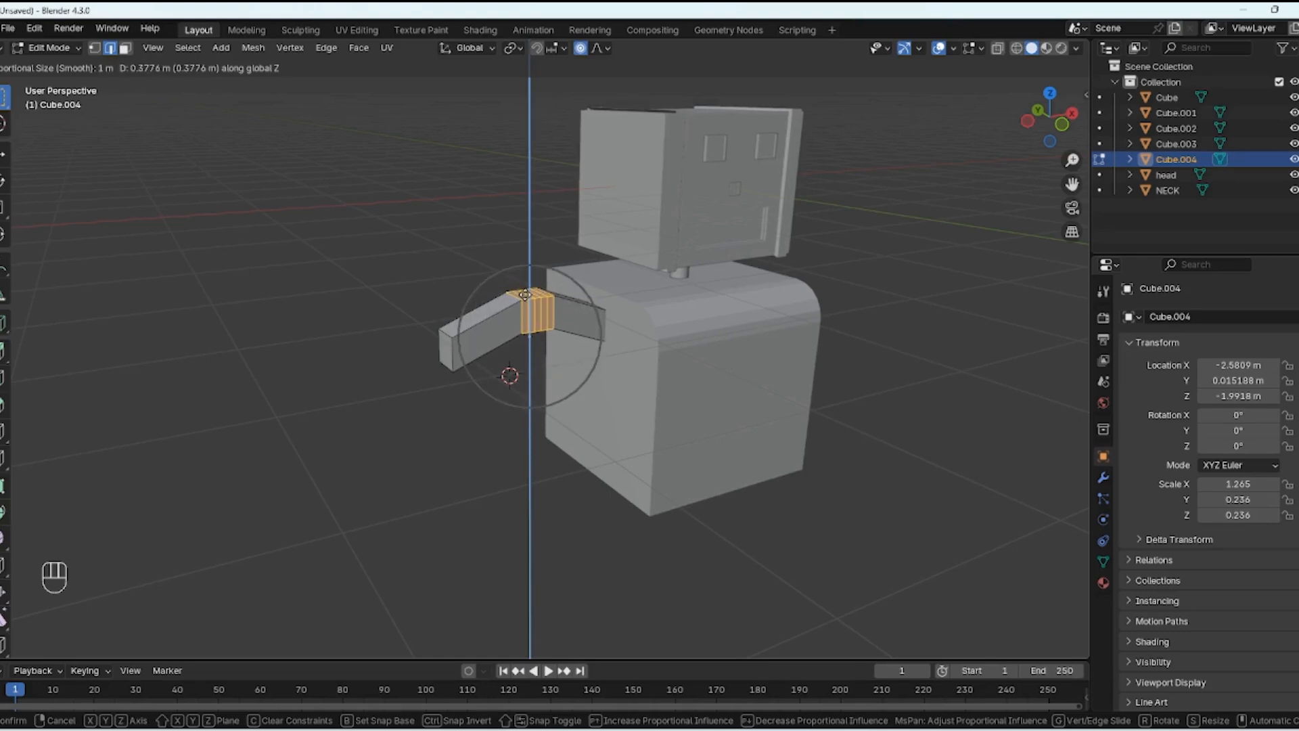
pyautogui.click(525, 296)
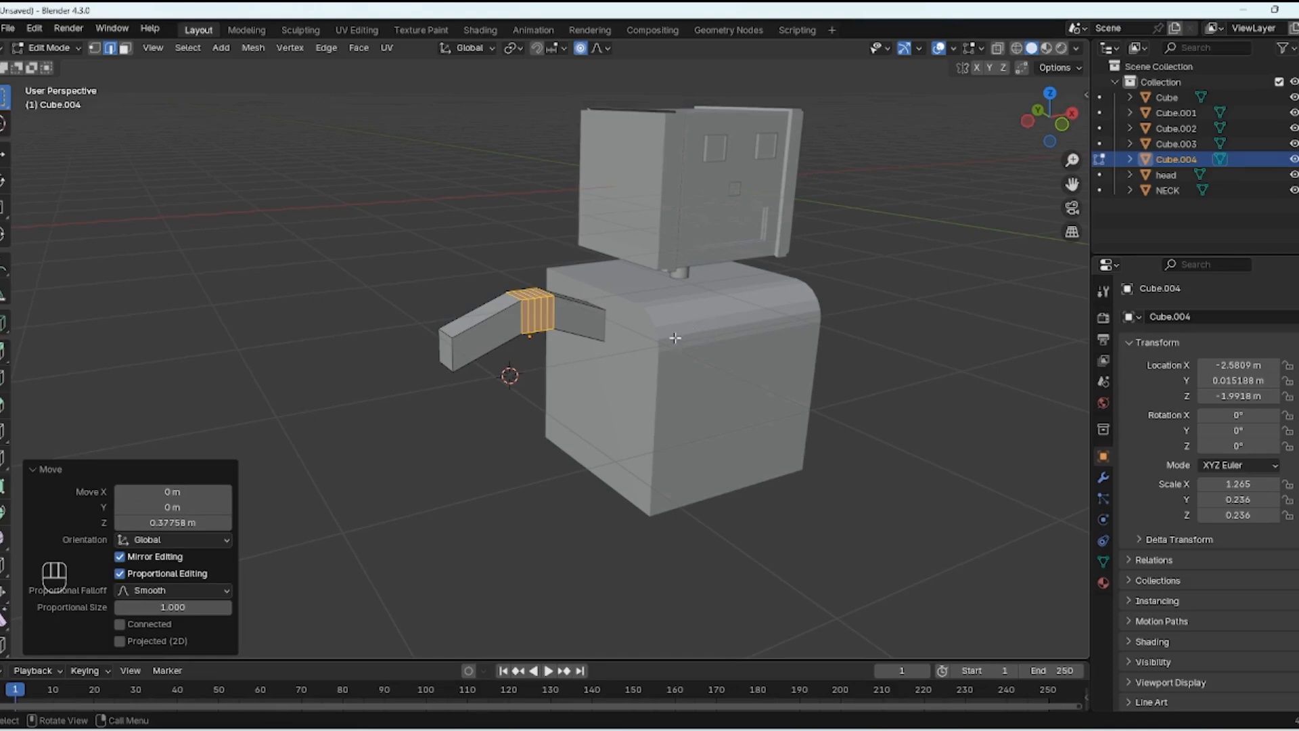
# Step: Select the arm's whole linked mesh and rotate it about -43° in the front view so its outer end points downward
pyautogui.moveTo(690, 281)
pyautogui.mouseDown(button='middle')
pyautogui.moveTo(744, 284)
pyautogui.moveTo(670, 287)
pyautogui.moveTo(704, 286)
pyautogui.moveTo(691, 289)
pyautogui.mouseUp(button='middle')
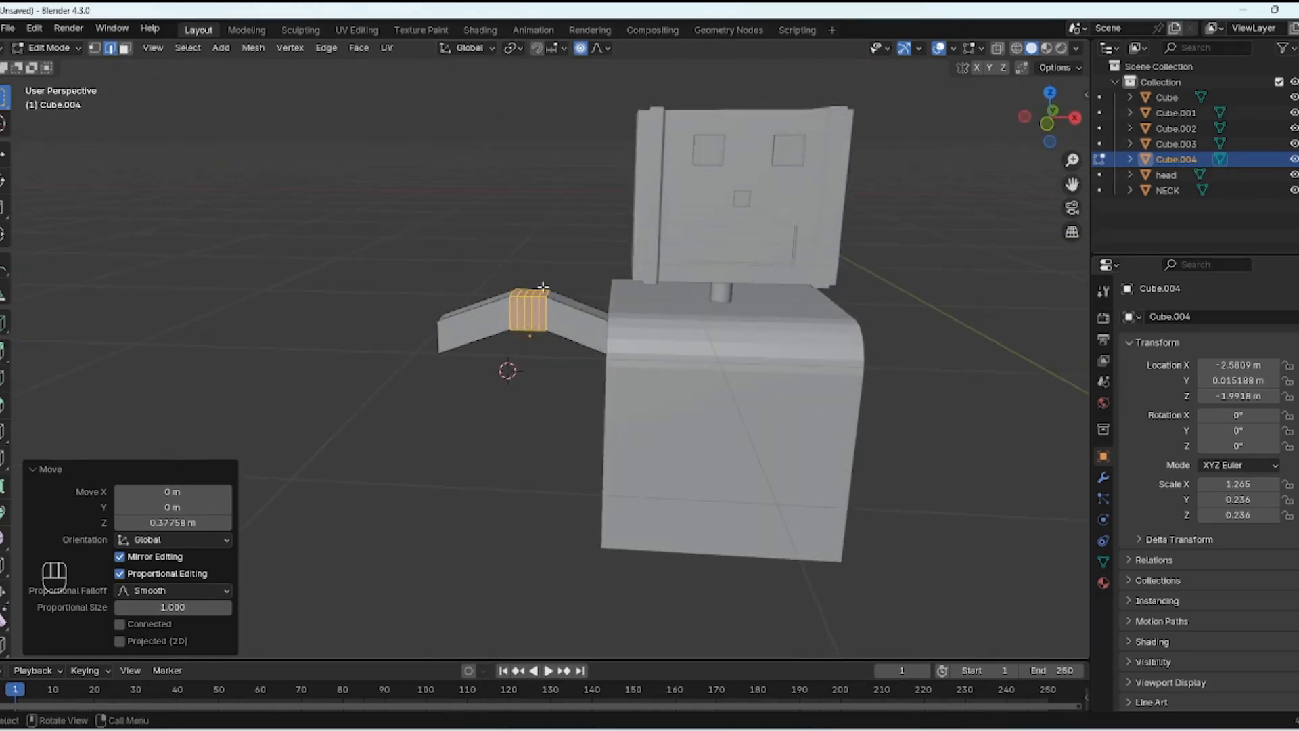
pyautogui.press('l')
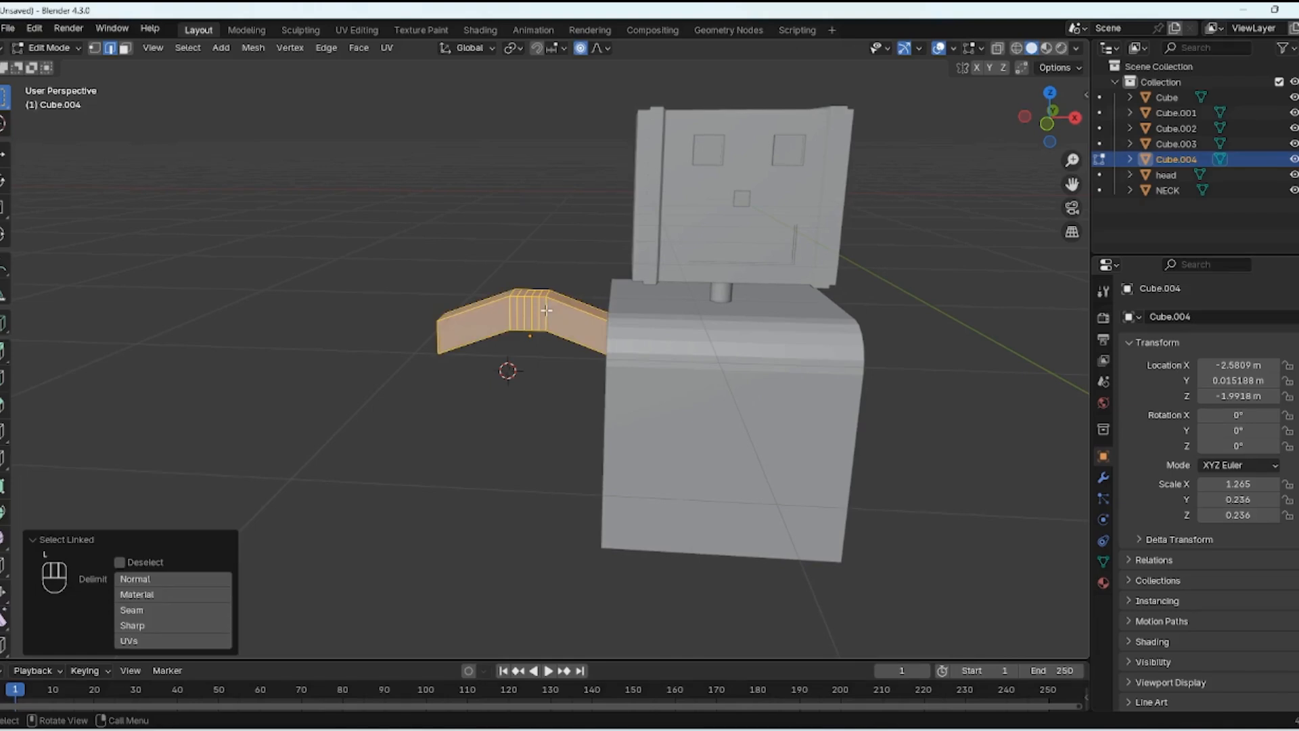
pyautogui.press('KP_1')
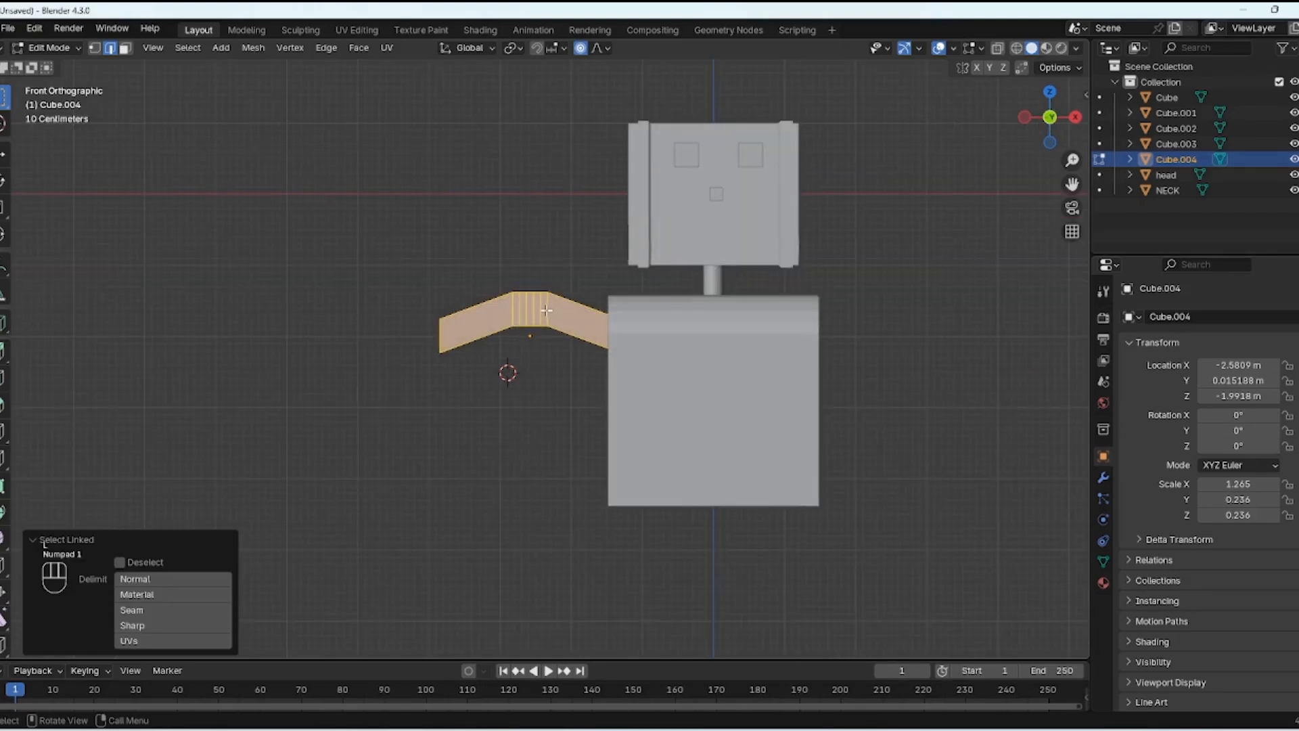
pyautogui.press('r')
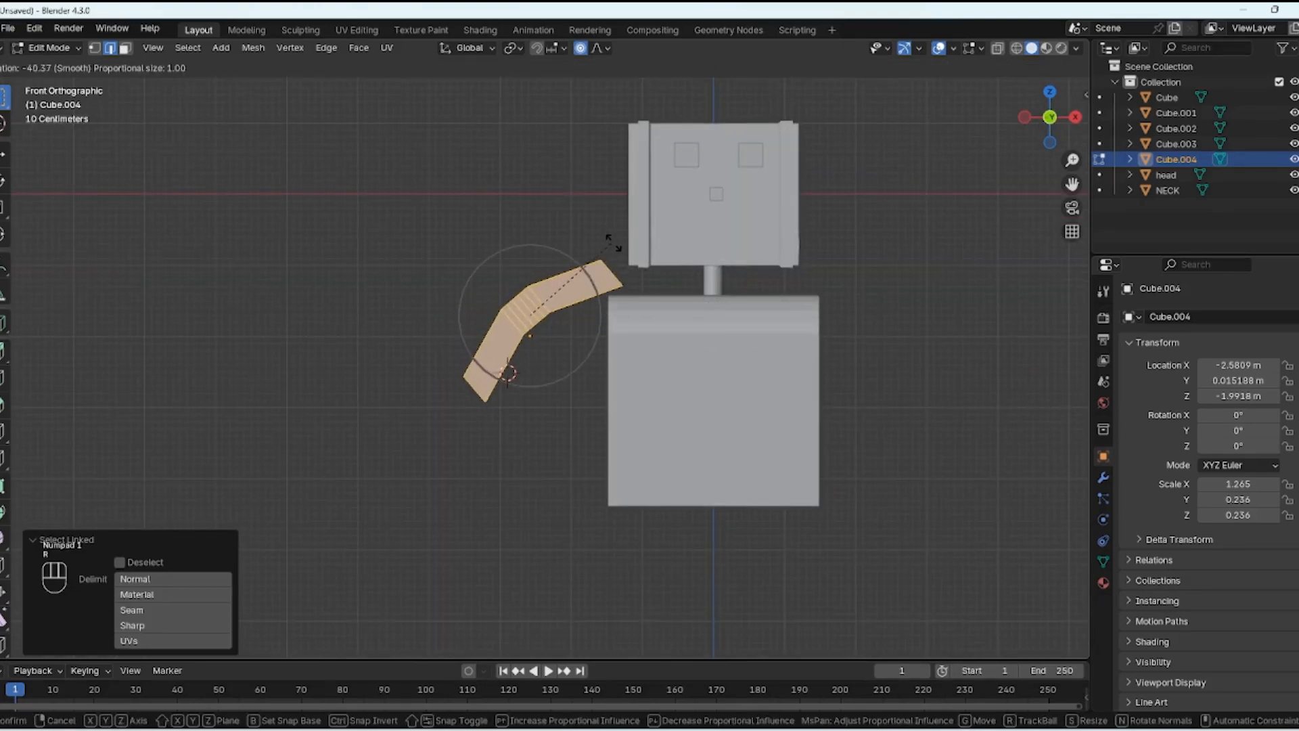
pyautogui.click(635, 224)
# Step: Move the whole arm mesh about 1.21 m down along Z
pyautogui.press('g')
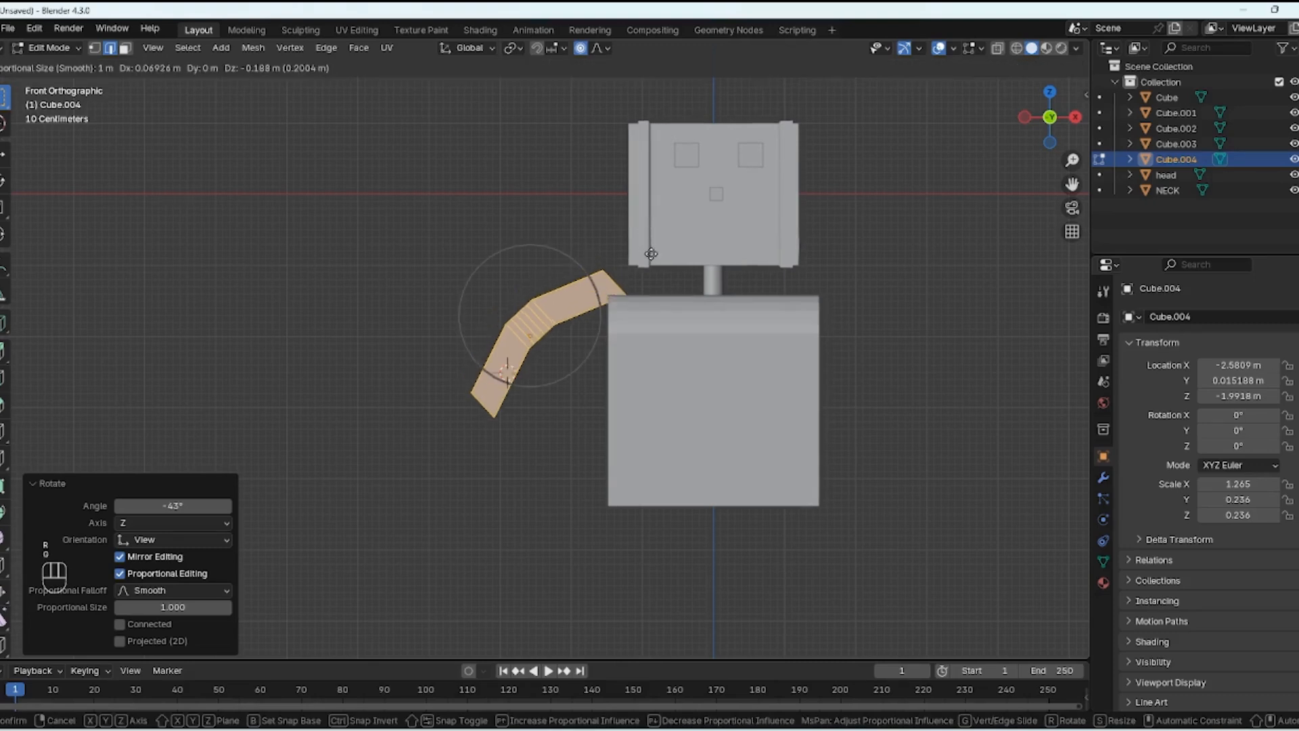
pyautogui.press('z')
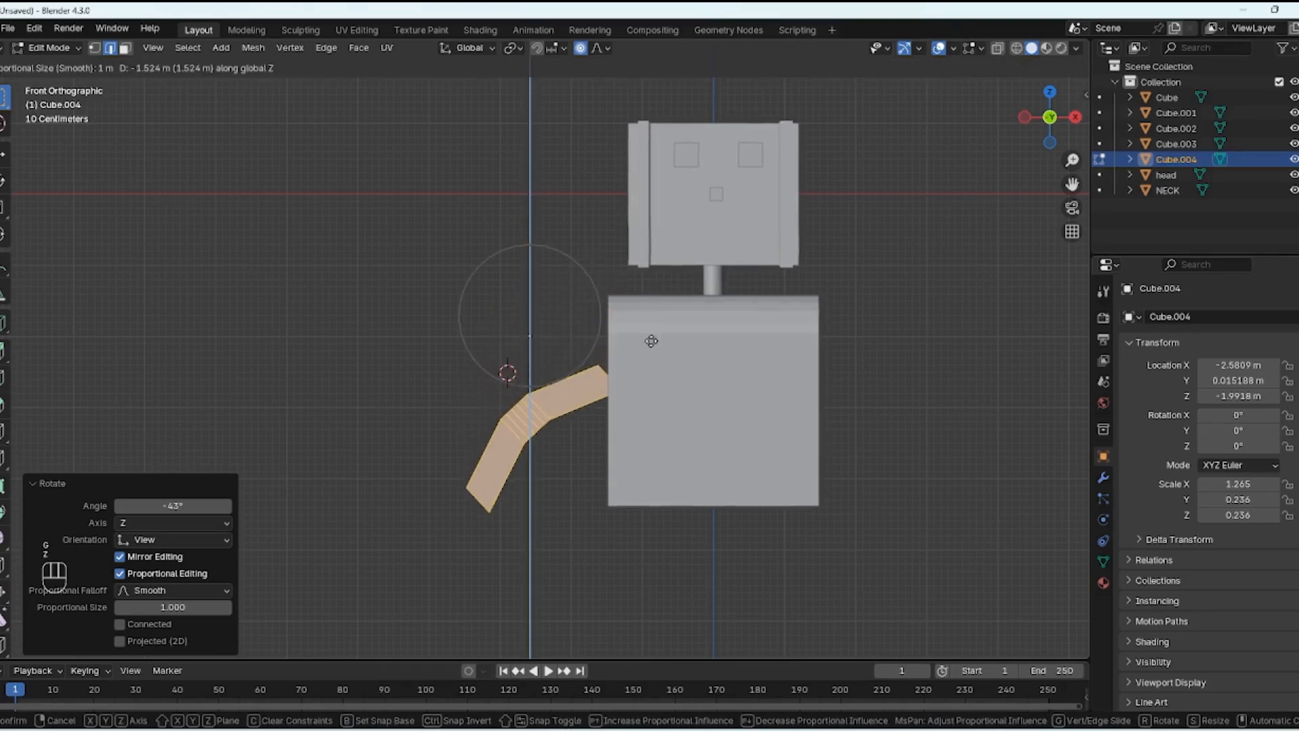
pyautogui.click(659, 319)
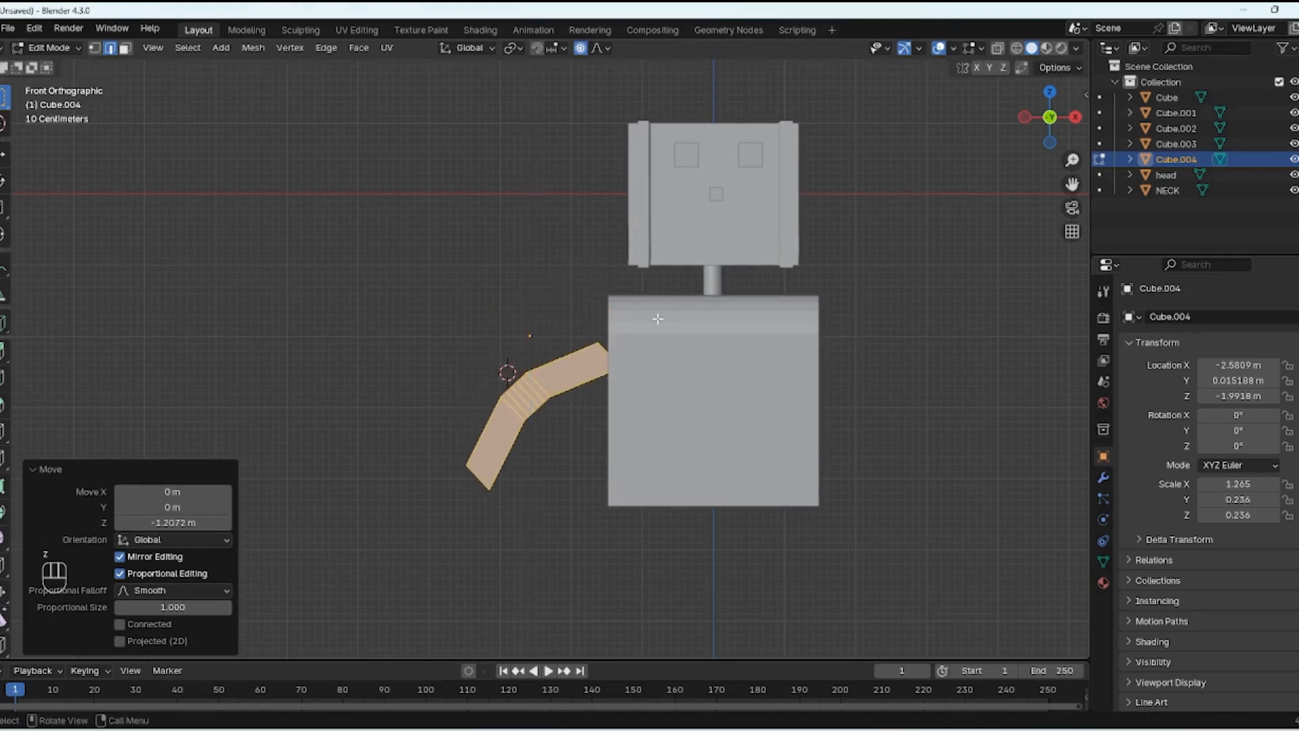
# Step: Turn off proportional editing, shift the arm mesh about 0.26 m along X into the torso, and raise it about 0.28 m along Z
pyautogui.press('o')
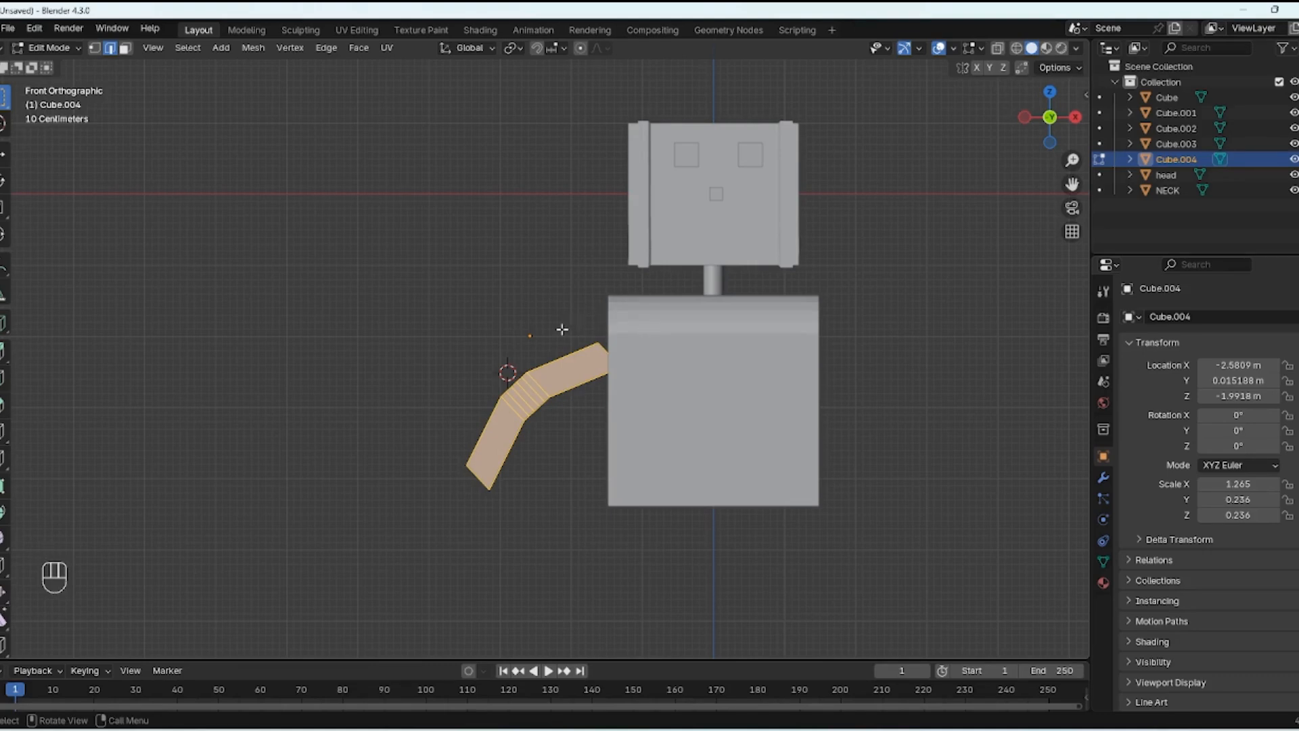
pyautogui.press('g')
pyautogui.press('x')
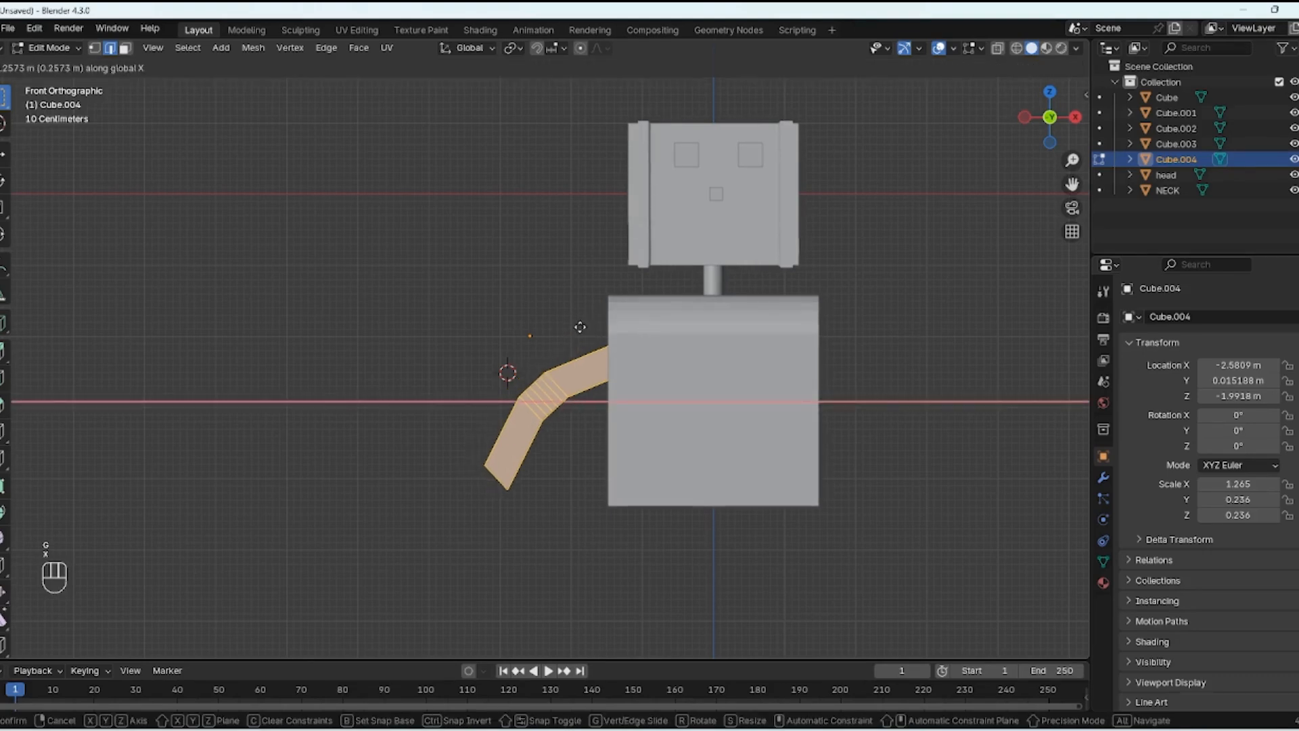
pyautogui.click(580, 327)
pyautogui.press('g')
pyautogui.press('z')
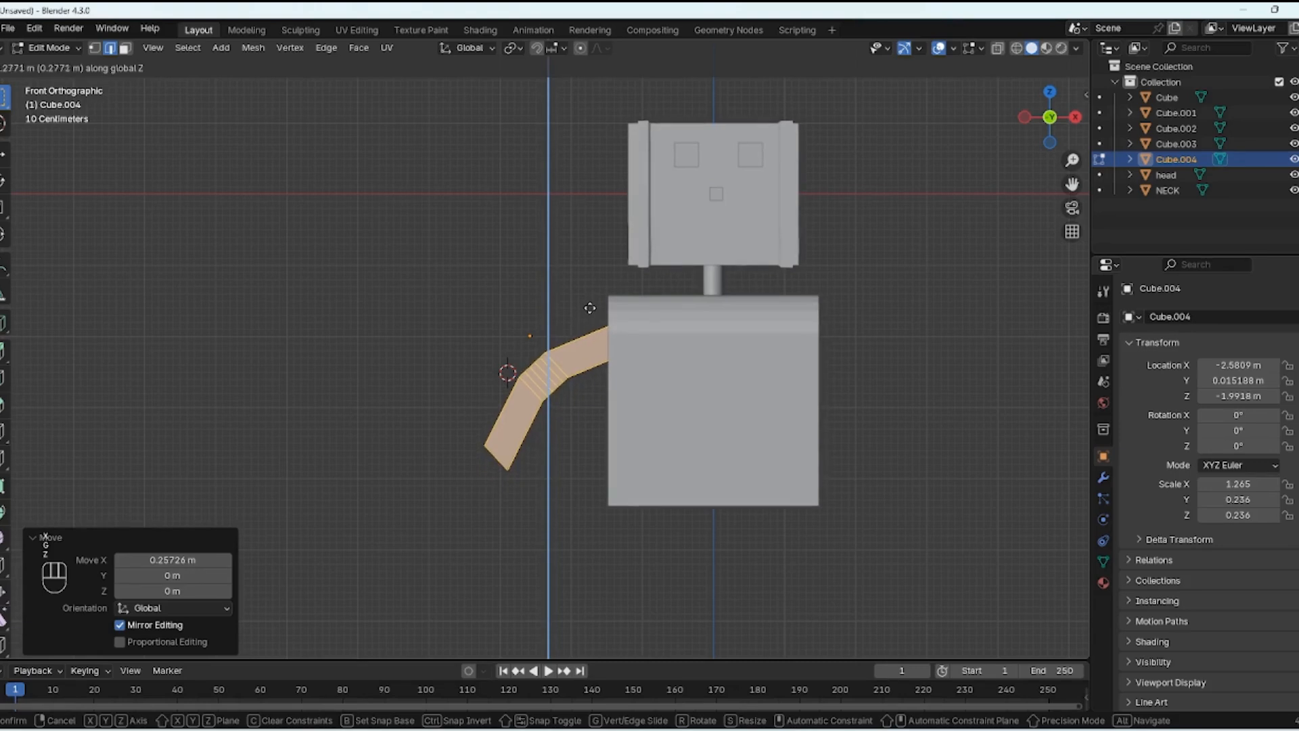
pyautogui.click(590, 307)
pyautogui.click(898, 313)
# Step: Rename the arm object as arm and return to Object Mode
pyautogui.moveTo(898, 313); pyautogui.dragTo(1002, 318, button='middle')
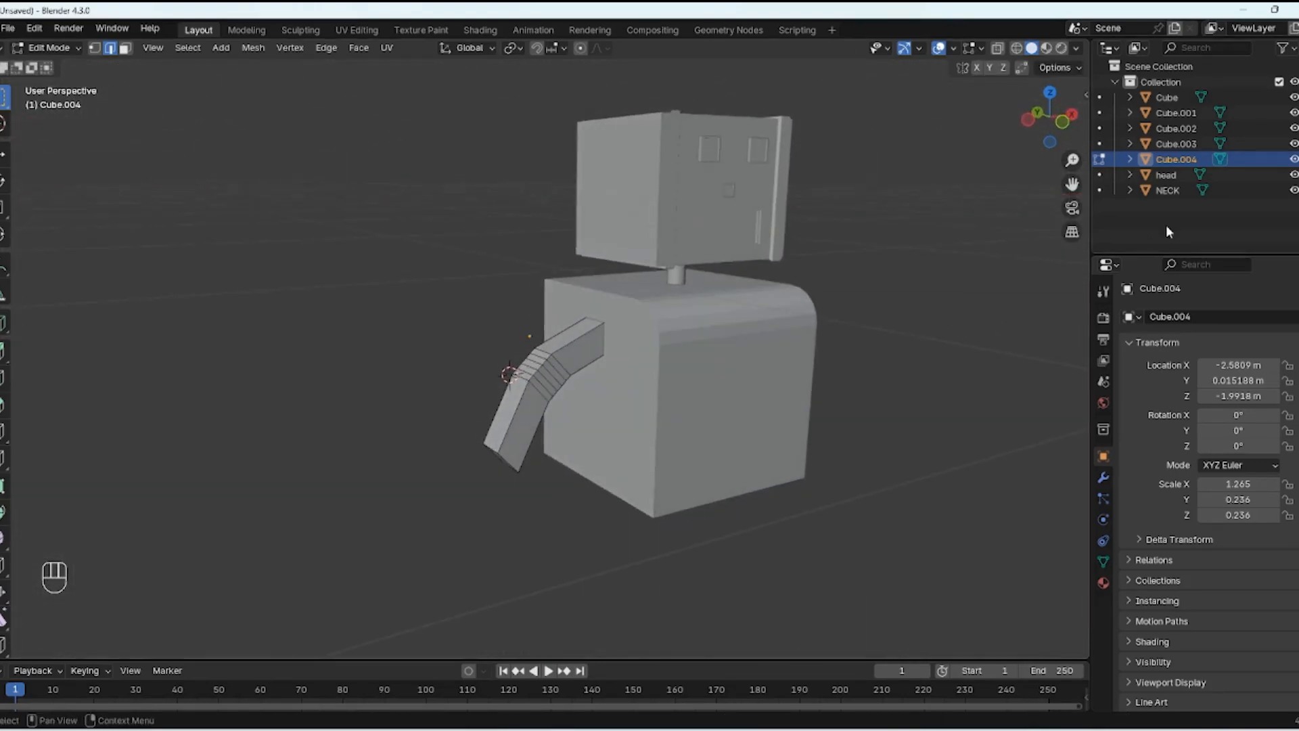
pyautogui.doubleClick(1168, 157)
pyautogui.write('arm')
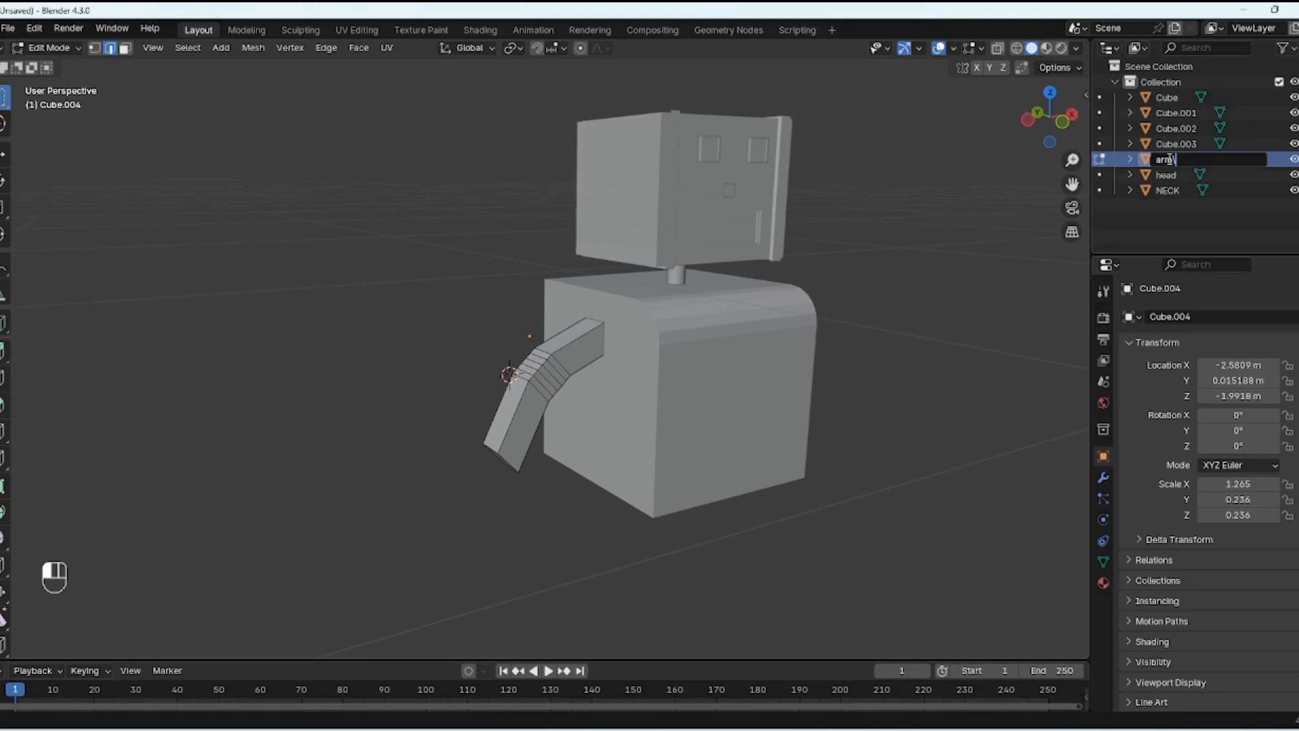
pyautogui.press('Return')
pyautogui.press('Tab')
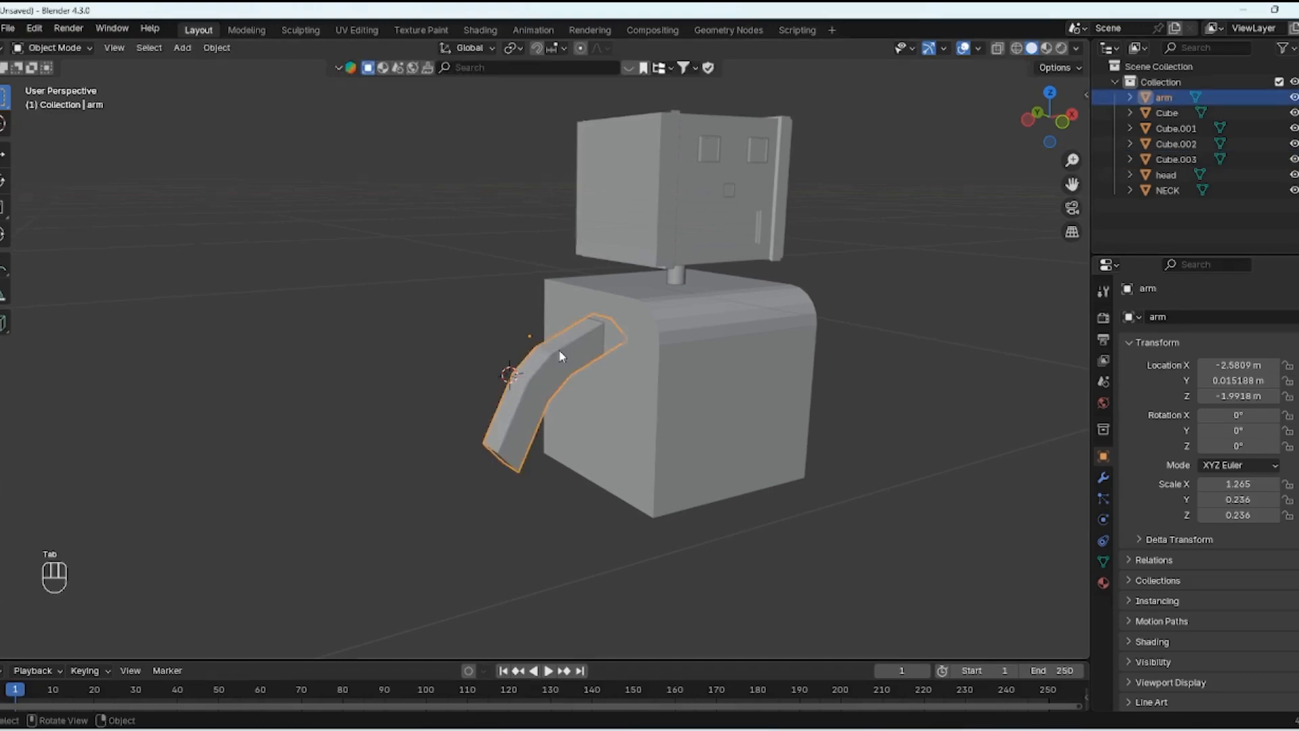
# Step: Duplicate the arm object and rotate the copy 180° in the top view
pyautogui.press('KP_7')
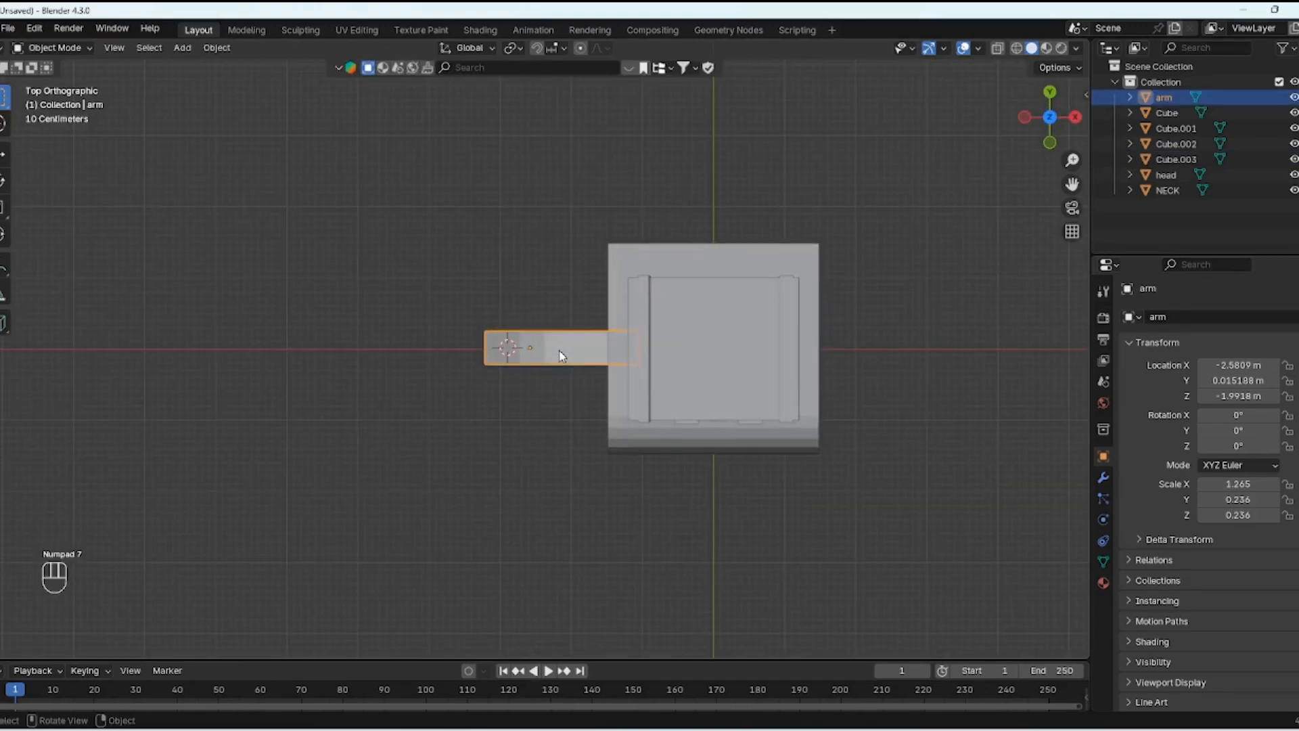
pyautogui.hotkey('shift', 'd')
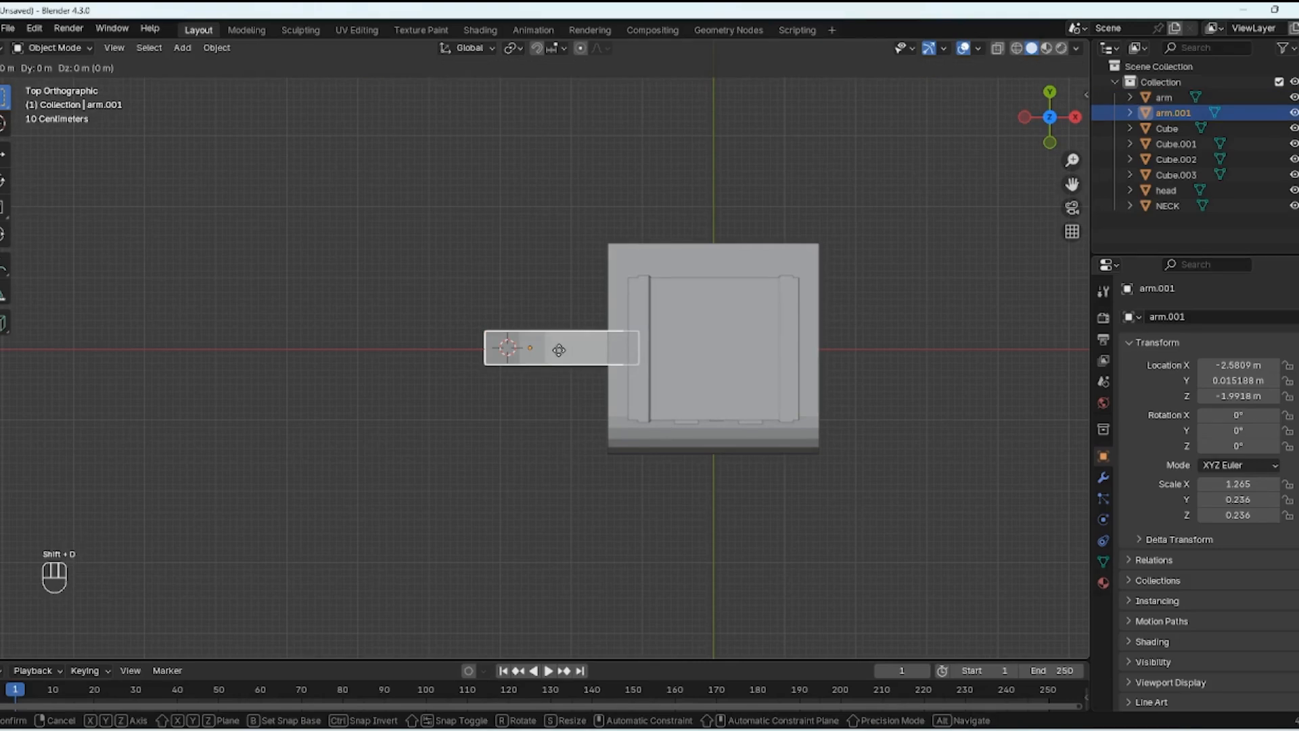
pyautogui.press('r')
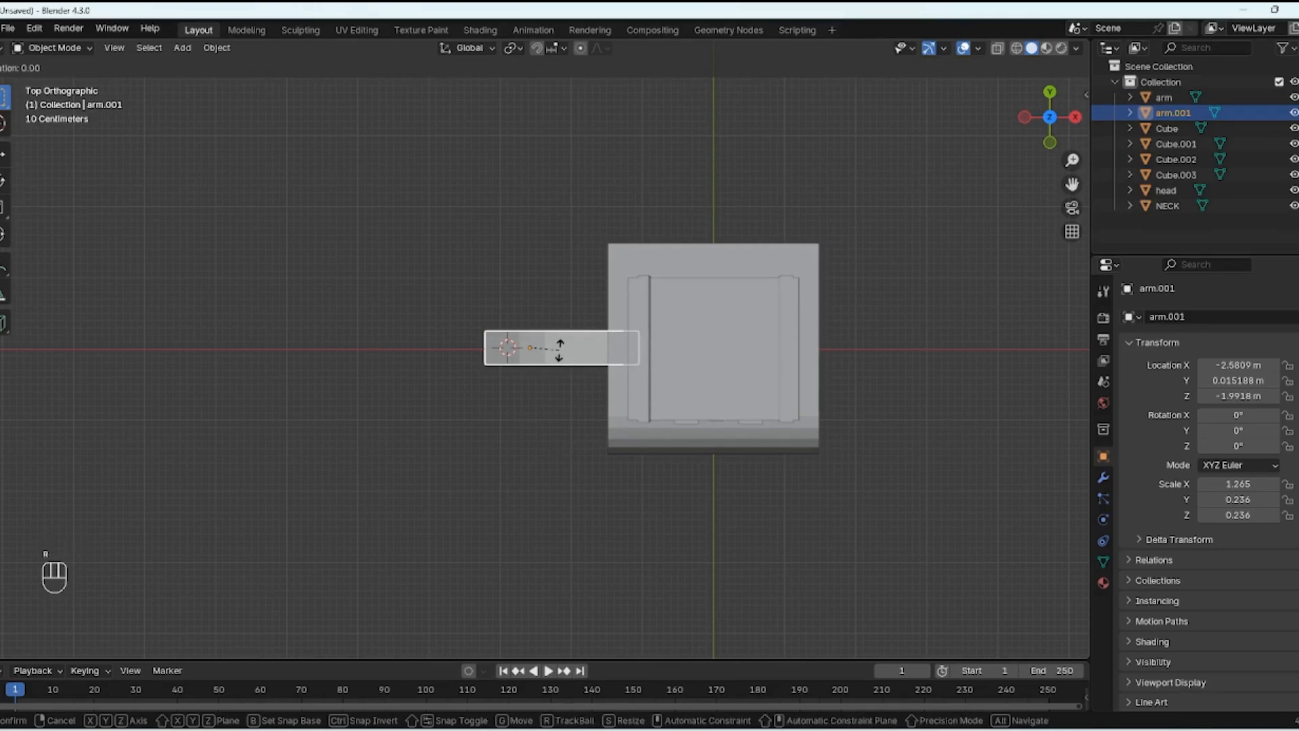
pyautogui.write('180')
pyautogui.press('Return')
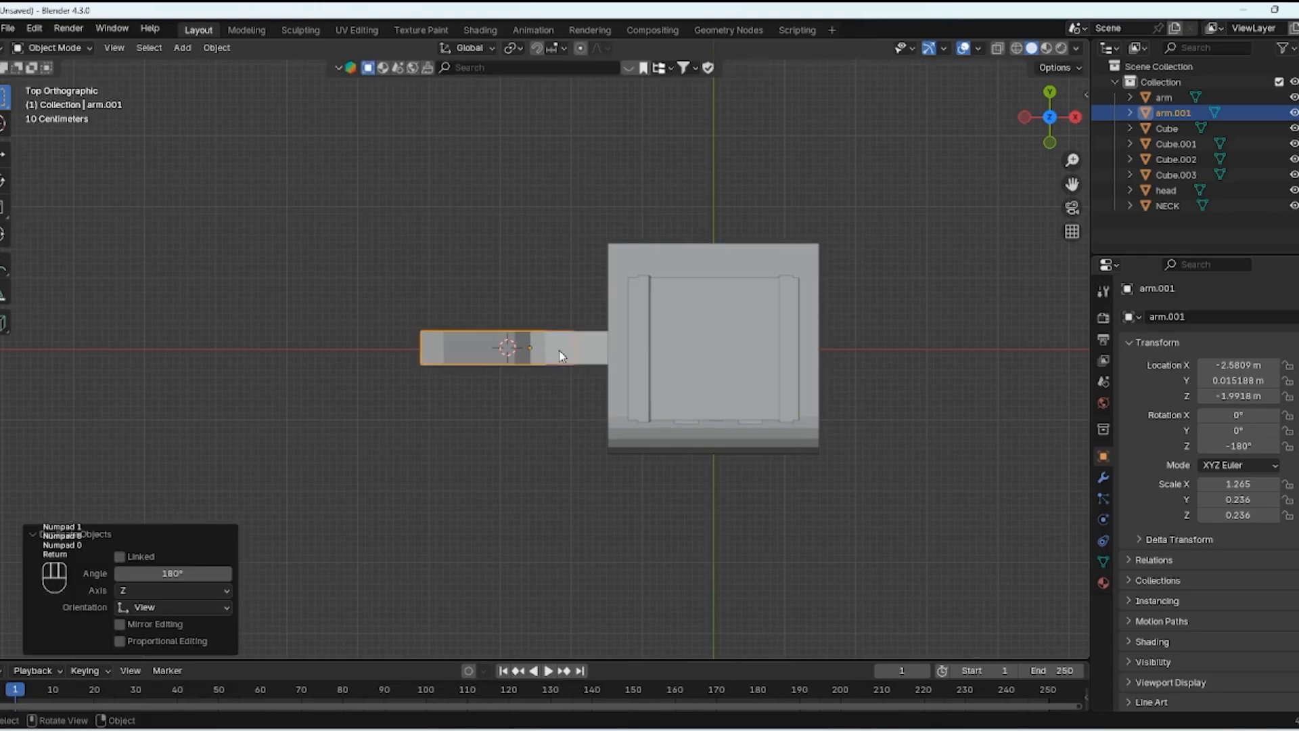
# Step: Move the duplicated arm about 5.22 m along X to the opposite side of the torso
pyautogui.press('g')
pyautogui.press('x')
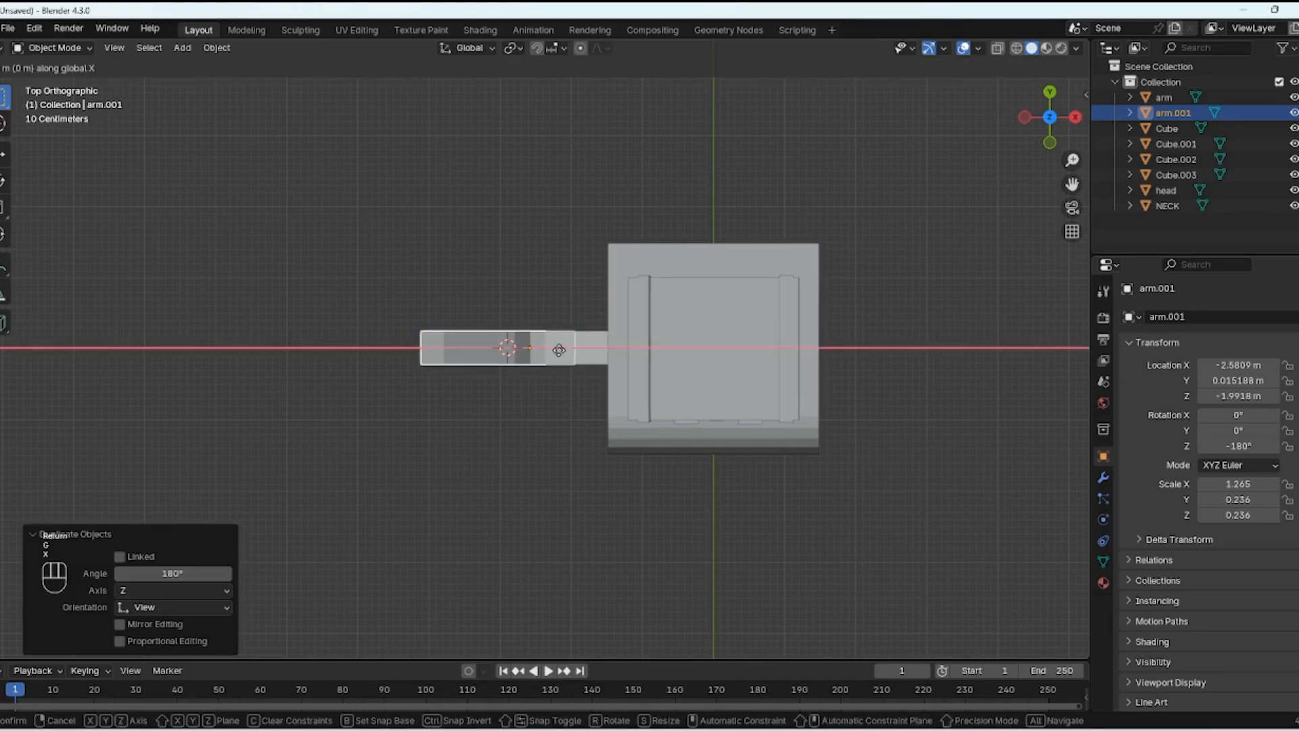
pyautogui.click(934, 359)
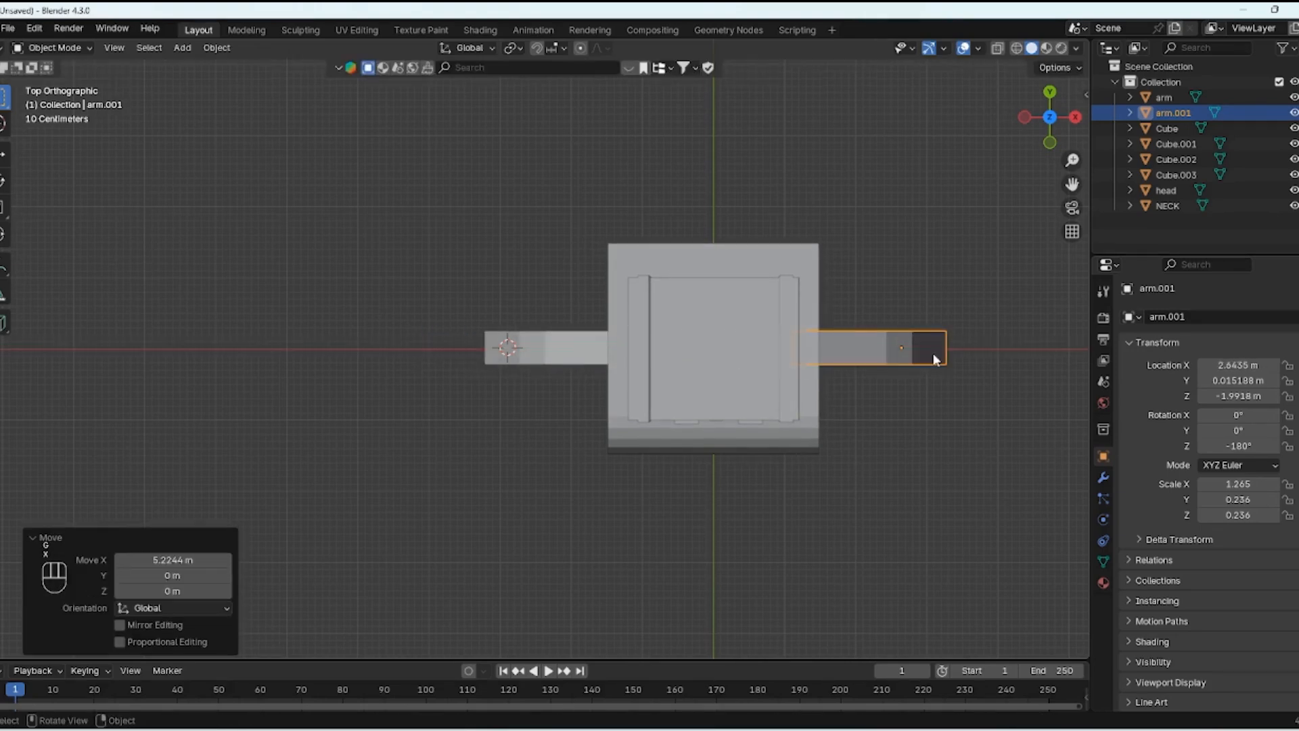
# Step: Duplicate the neck cylinder and shift the copy about -1.11 m along X in the top view
pyautogui.moveTo(924, 351); pyautogui.dragTo(800, 282, button='middle')
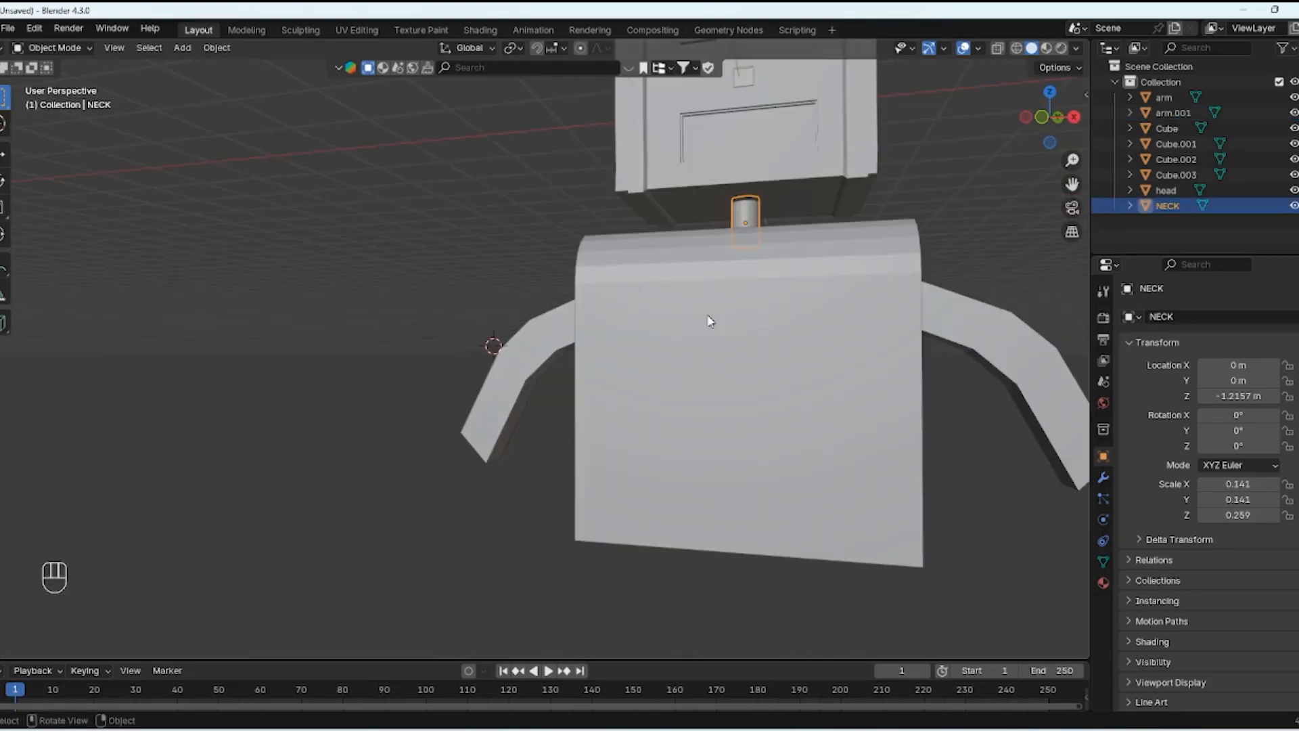
pyautogui.moveTo(812, 259)
pyautogui.mouseDown(button='middle')
pyautogui.moveTo(859, 269)
pyautogui.moveTo(799, 276)
pyautogui.mouseUp(button='middle')
pyautogui.press('KP_7')
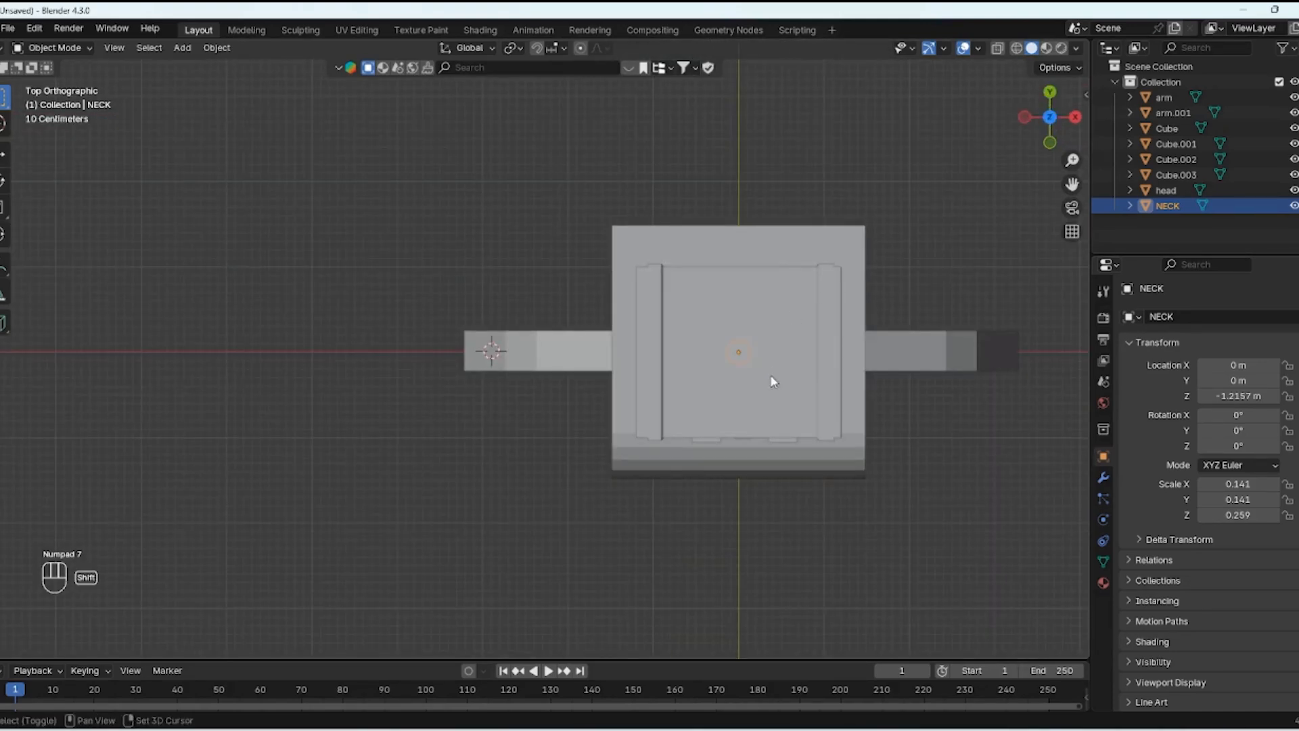
pyautogui.hotkey('shift', 'd')
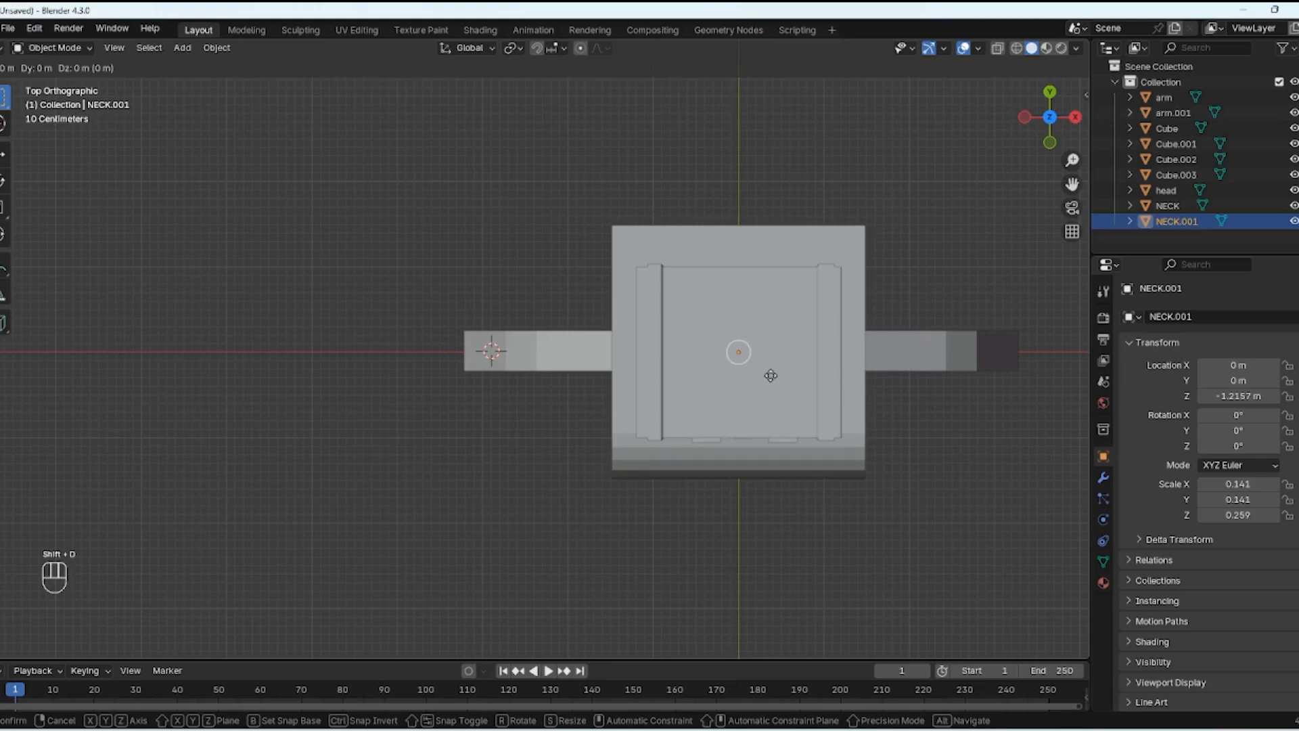
pyautogui.press('x')
pyautogui.click(676, 377)
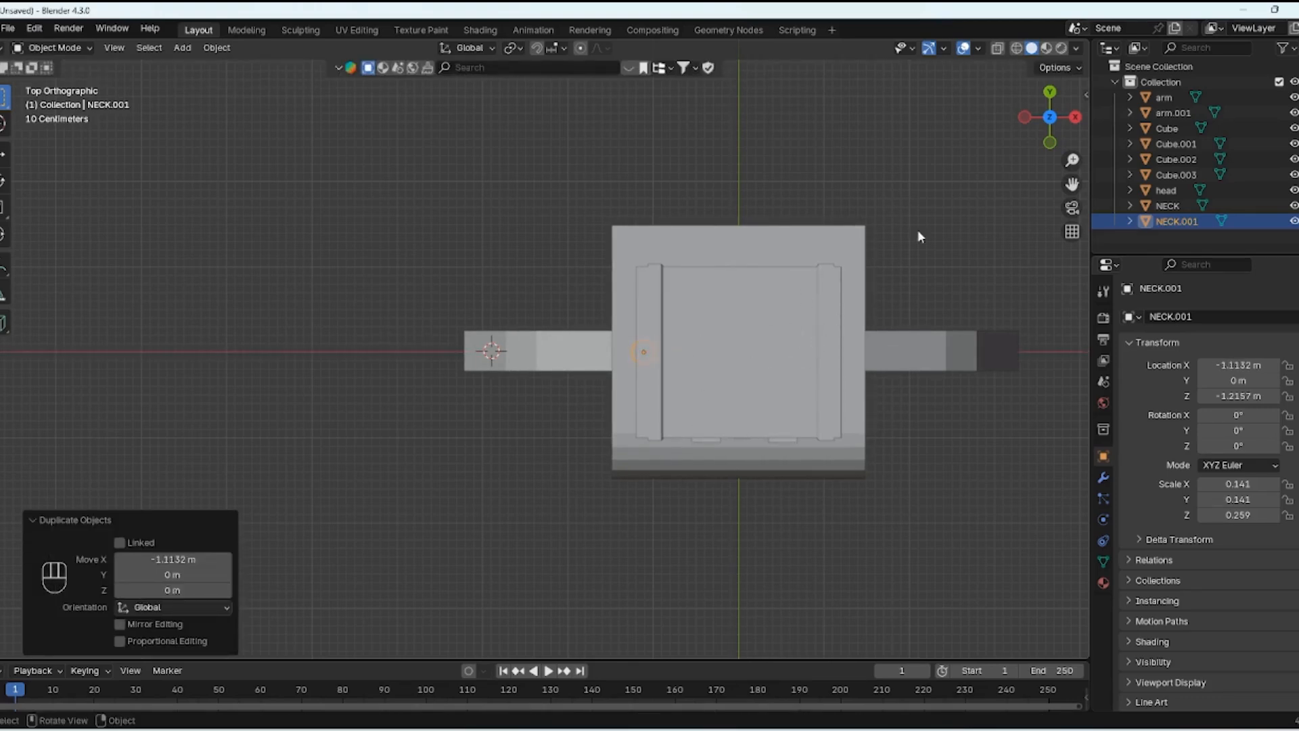
# Step: Rename the duplicated neck cylinder as leg
pyautogui.doubleClick(1181, 222)
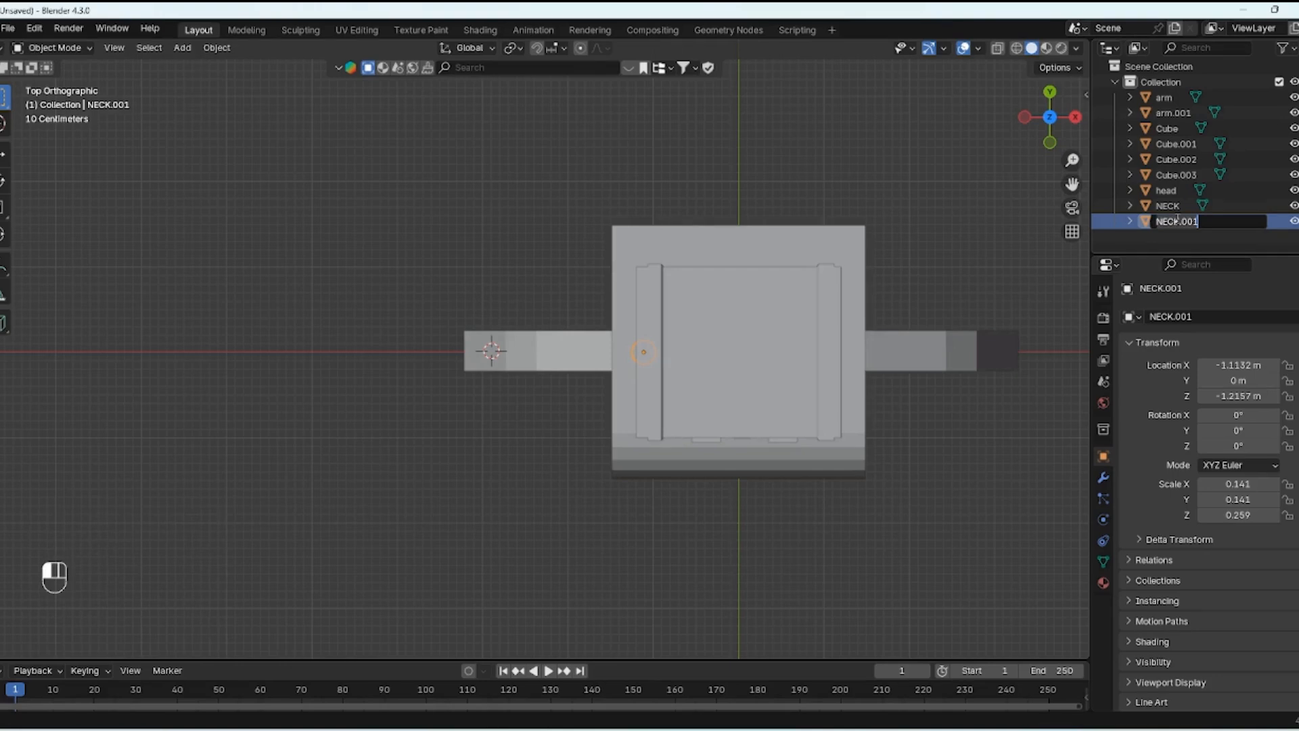
pyautogui.write('leg')
pyautogui.press('Return')
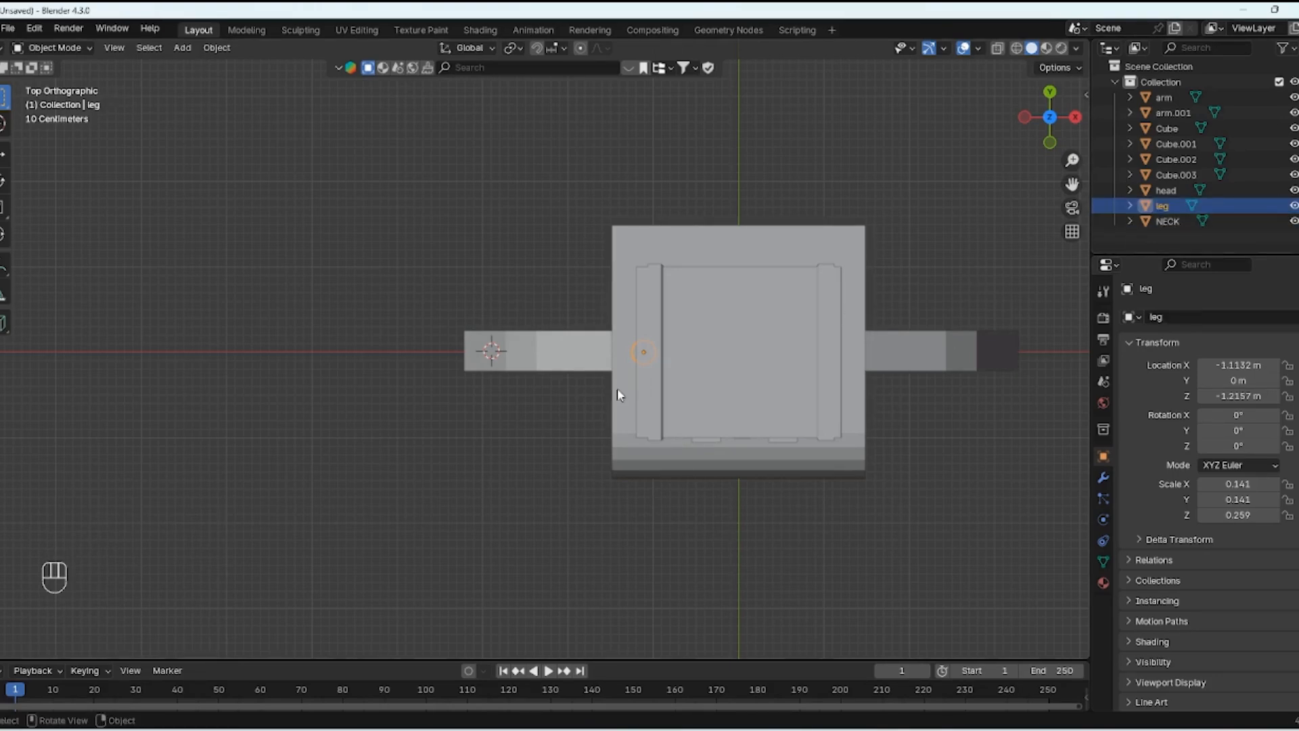
# Step: Move the leg about 3.31 m down along Z to the torso's underside and scale it uniformly by about 2.05
pyautogui.press('KP_1')
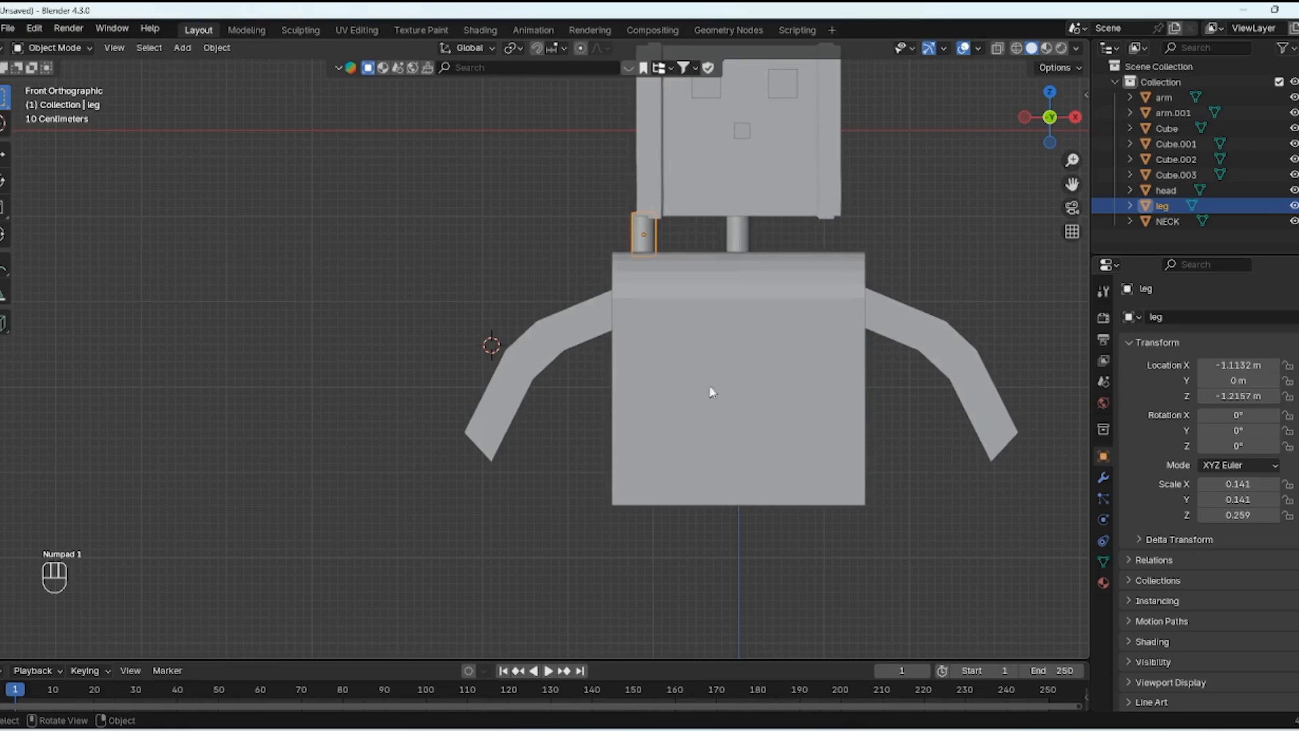
pyautogui.press('g')
pyautogui.press('x')
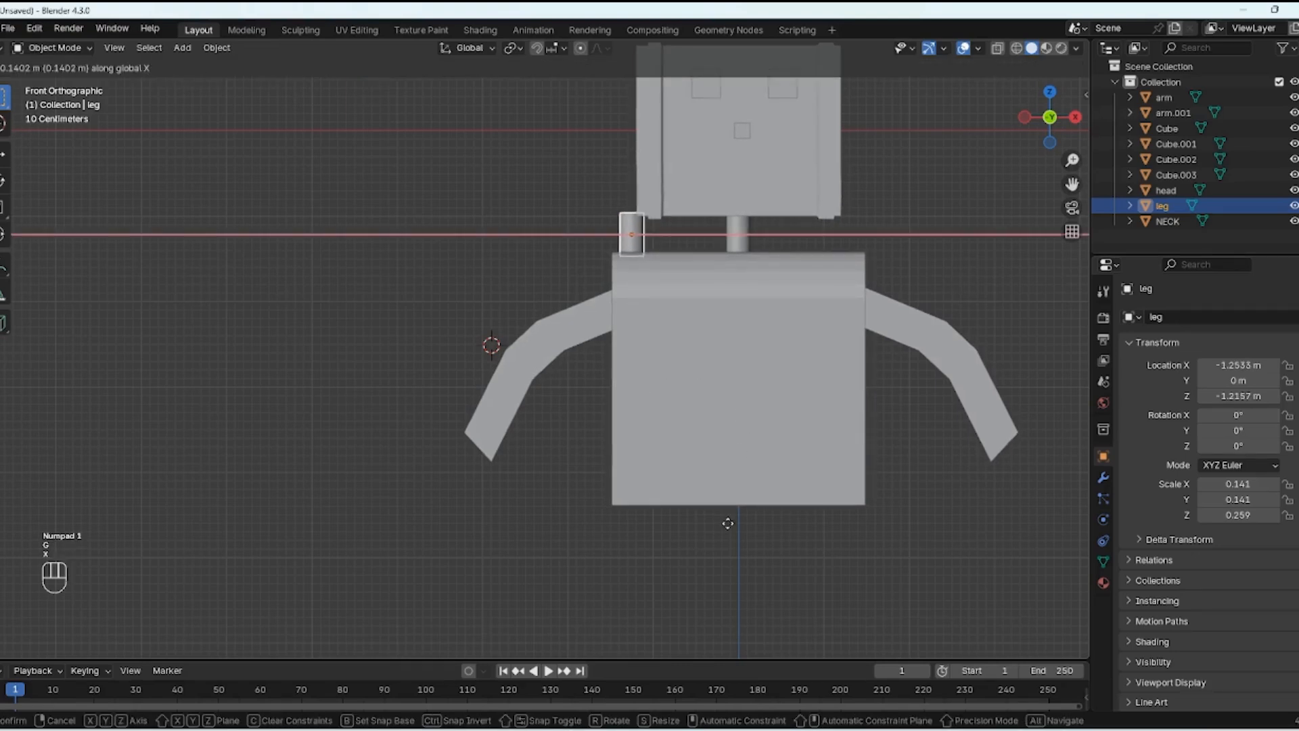
pyautogui.press('z')
pyautogui.click(689, 73)
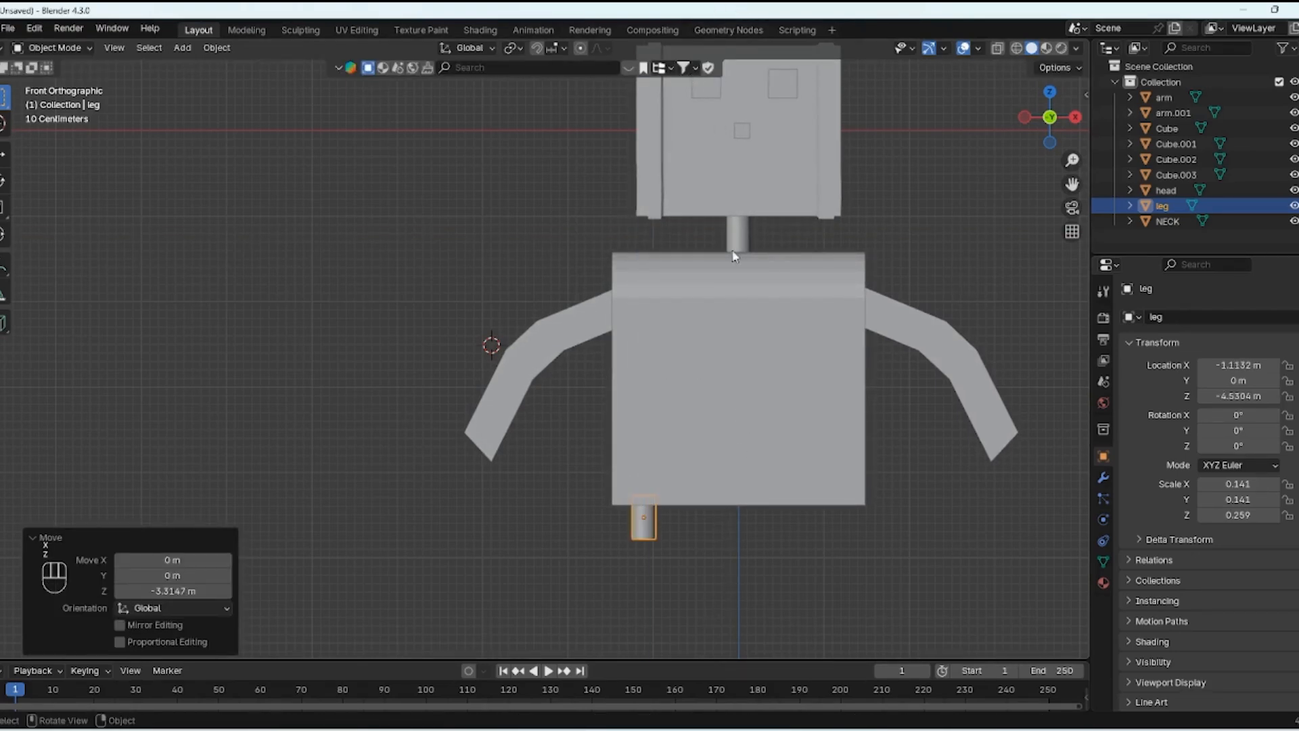
pyautogui.press('s')
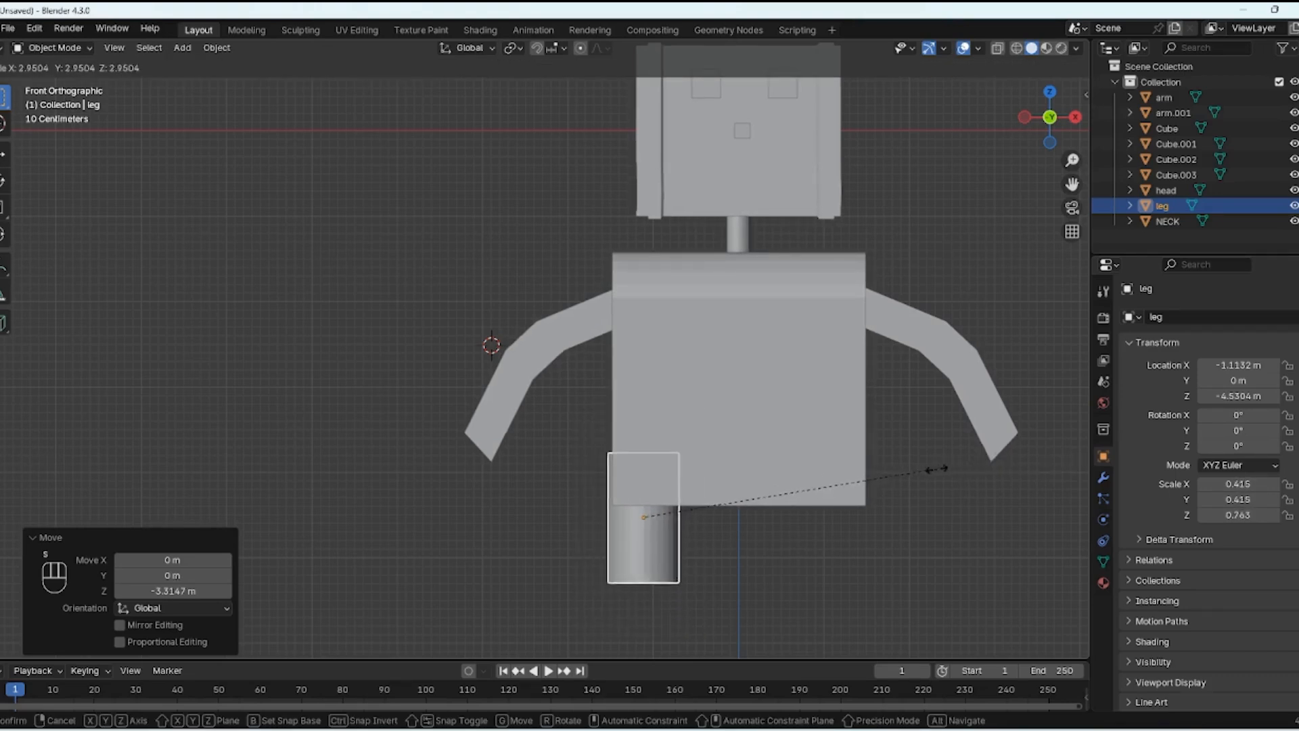
pyautogui.click(846, 475)
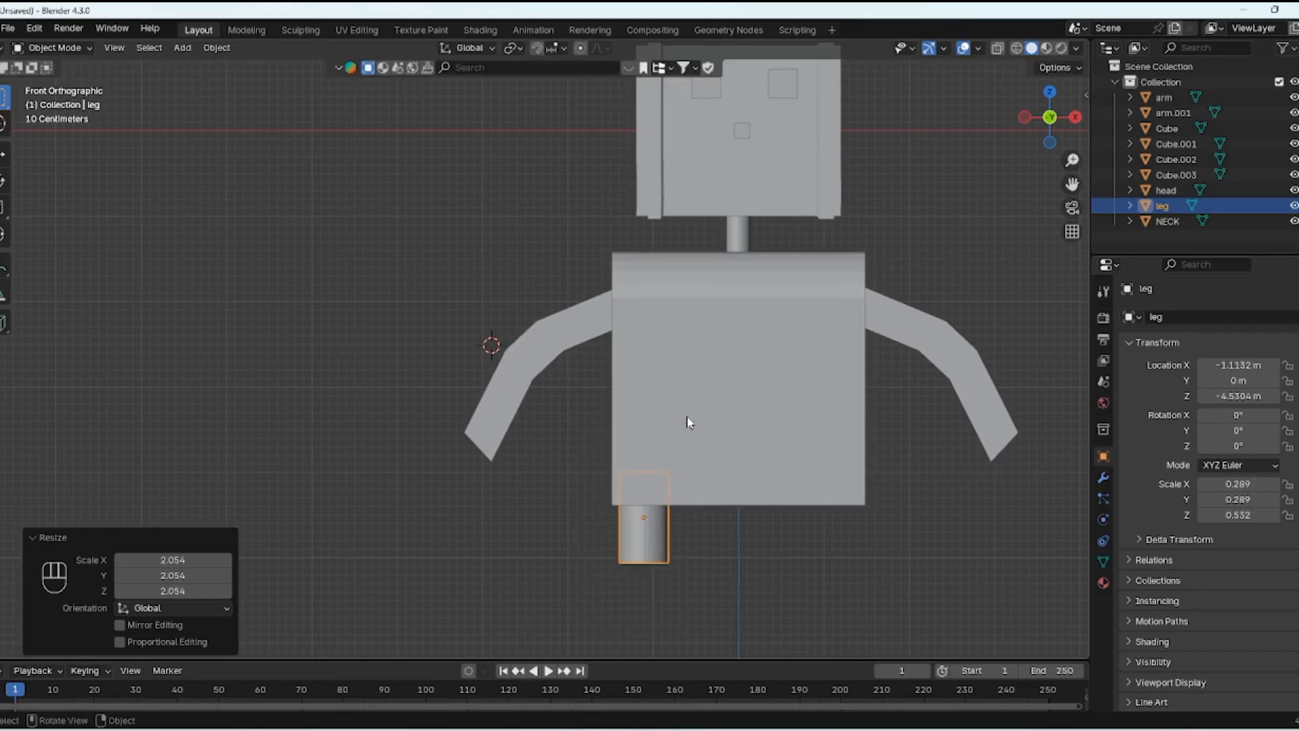
# Step: Try stretching the leg by a factor of about 3.32 along Z and undo the stretch
pyautogui.press('s')
pyautogui.press('z')
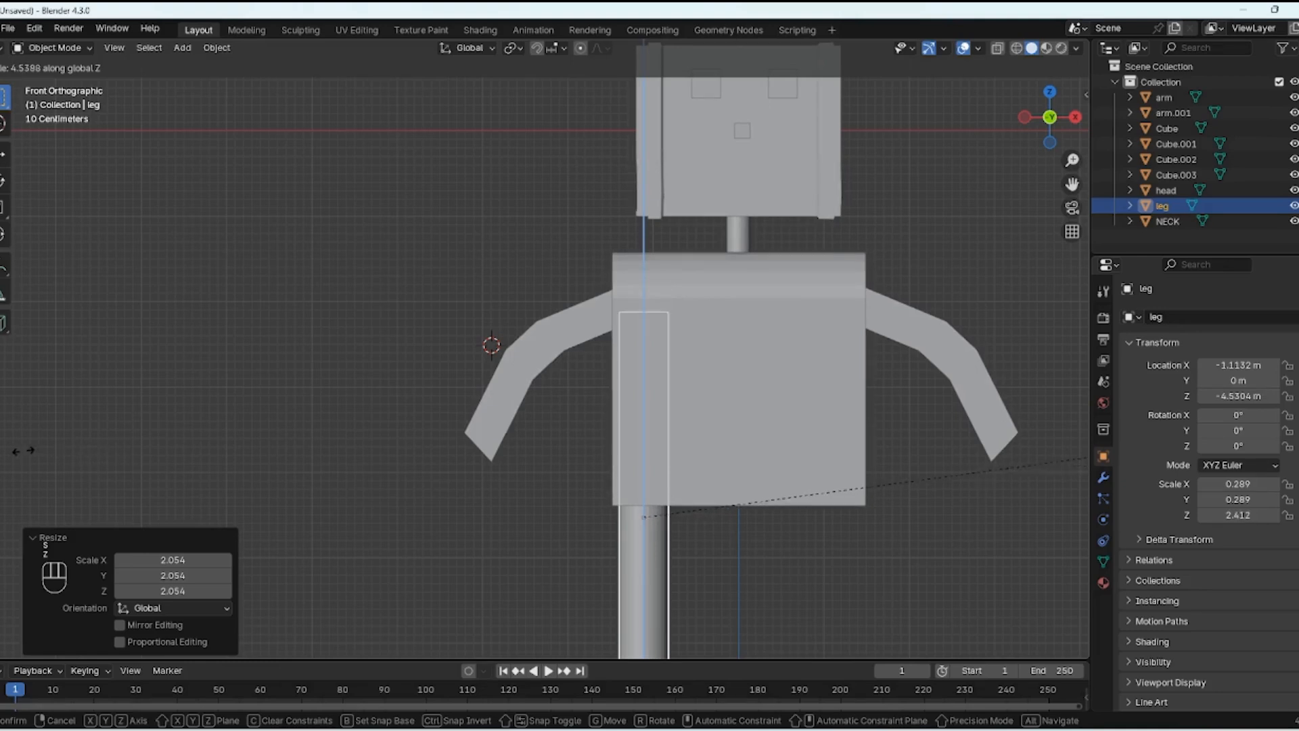
pyautogui.click(853, 463)
pyautogui.keyDown('shift'); pyautogui.moveTo(851, 457); pyautogui.dragTo(811, 385, button='middle'); pyautogui.keyUp('shift')
pyautogui.press('s')
pyautogui.press('z')
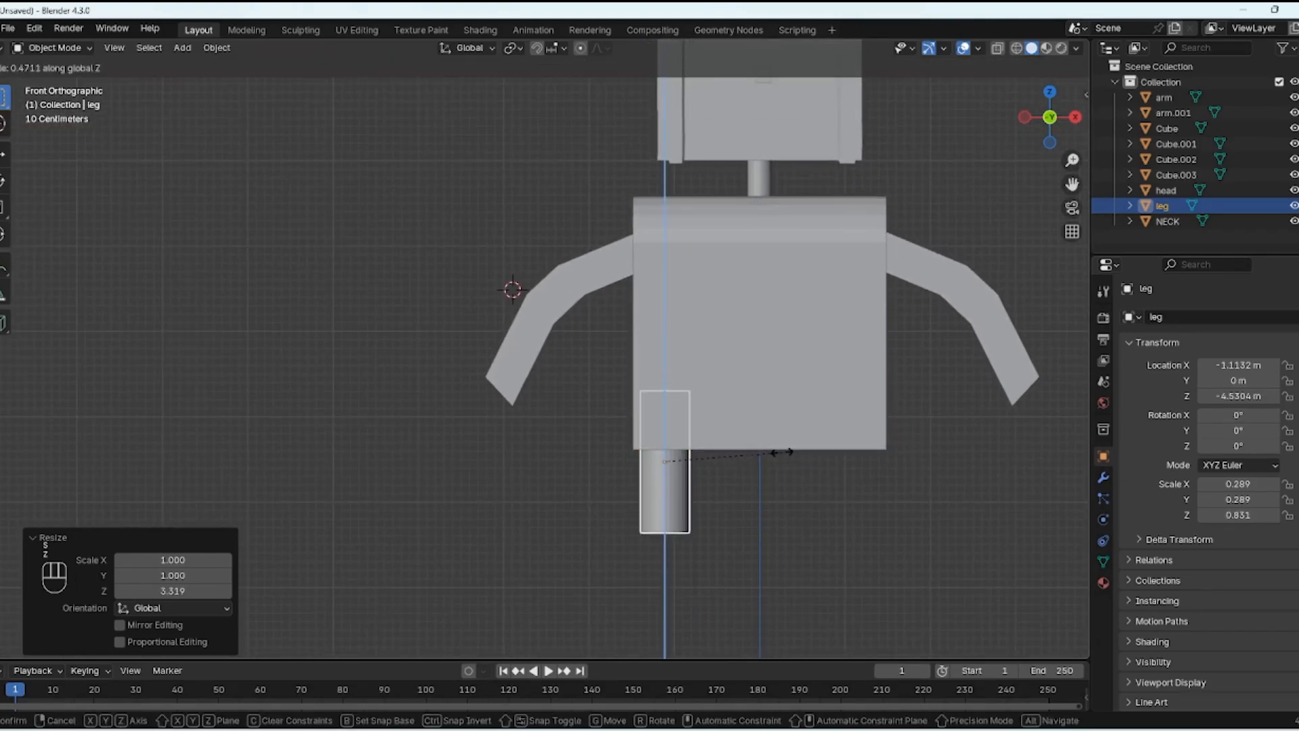
pyautogui.rightClick(791, 444)
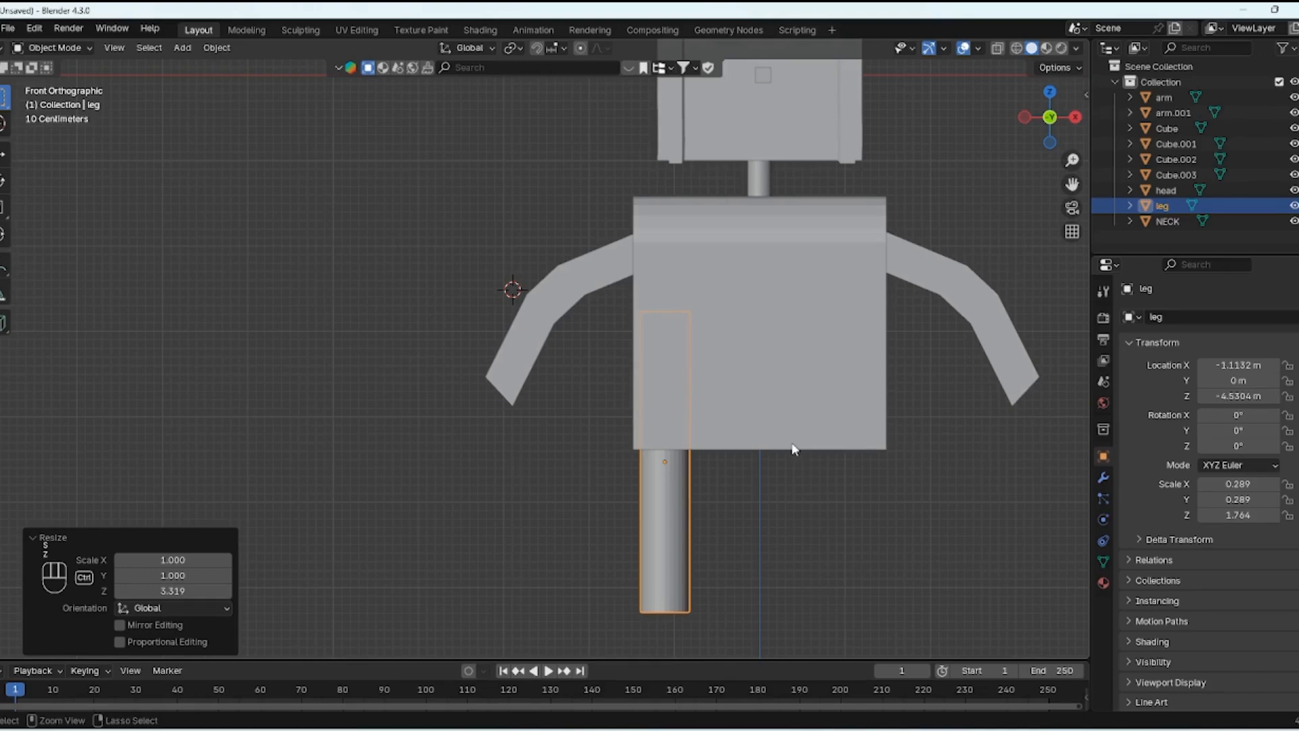
pyautogui.hotkey('ctrl', 'z')
# Step: Scale the leg by a factor of about 2.24 along Z
pyautogui.press('s')
pyautogui.press('z')
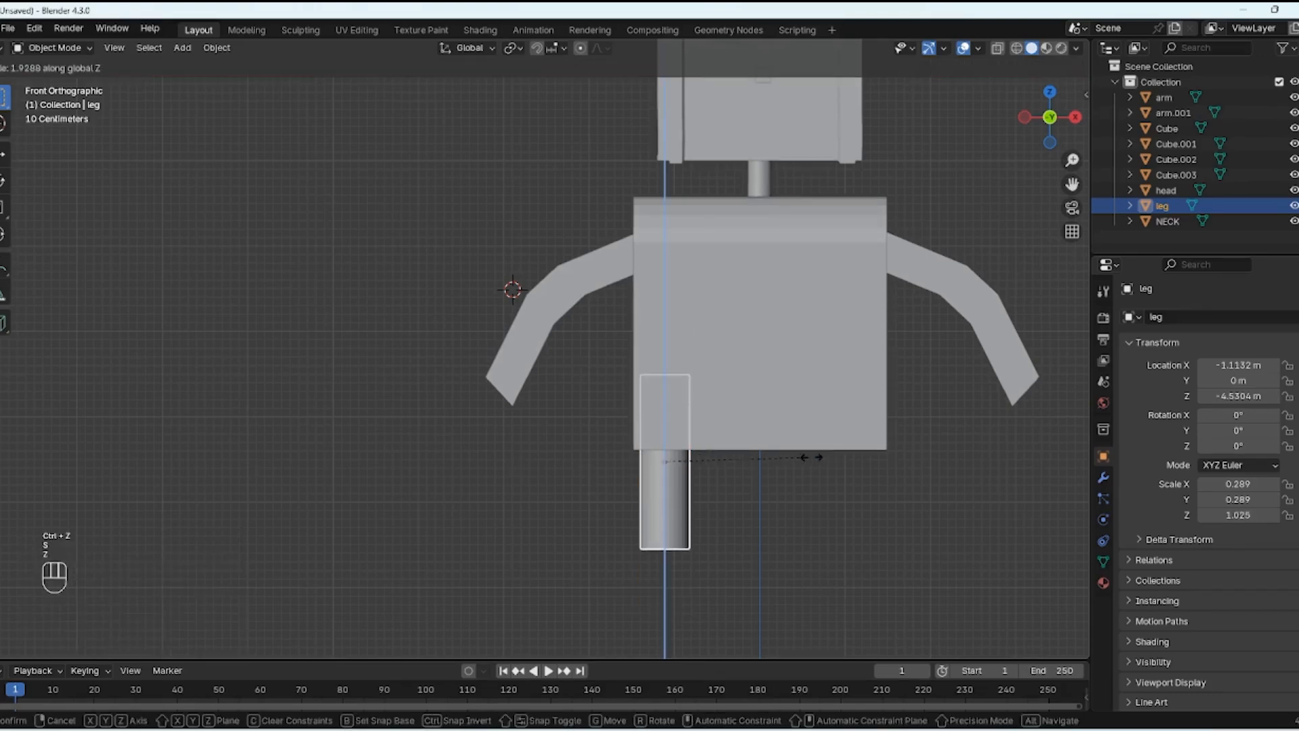
pyautogui.click(822, 453)
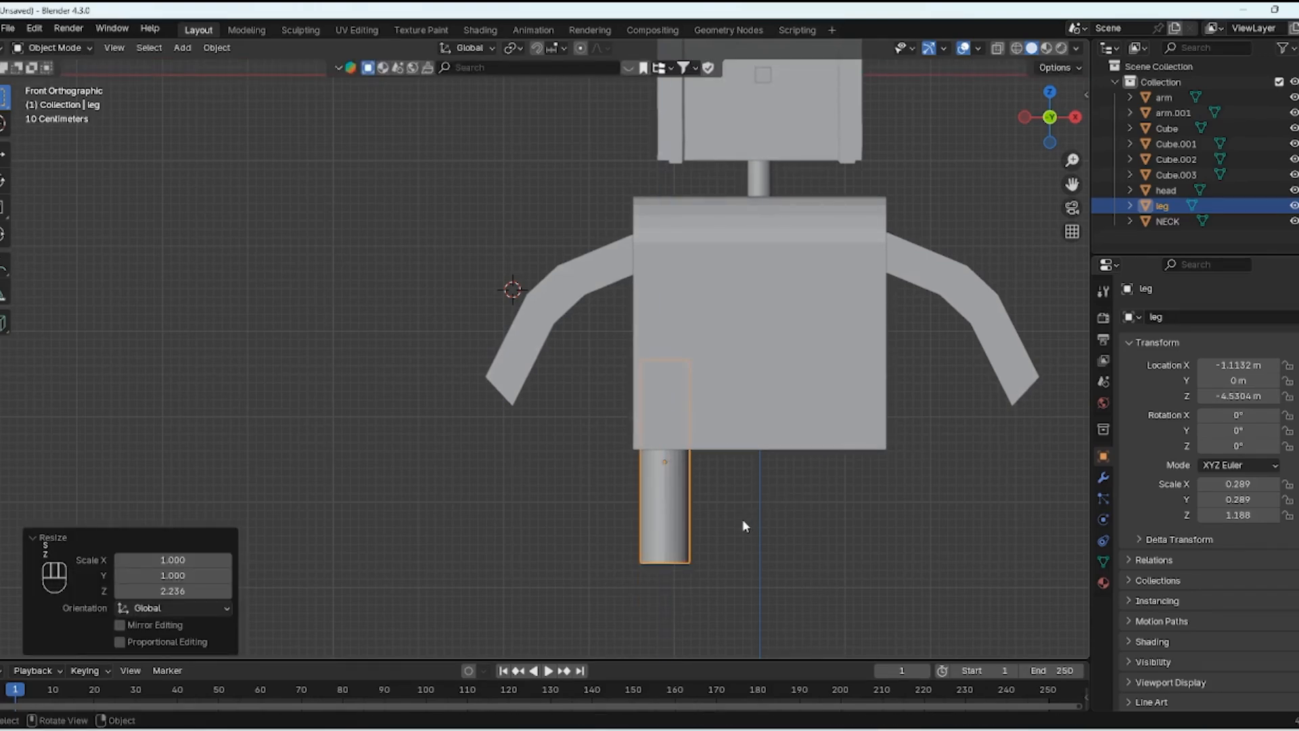
# Step: Move the leg about 0.58 m down along Z, keeping its upper end inside the torso
pyautogui.press('g')
pyautogui.press('z')
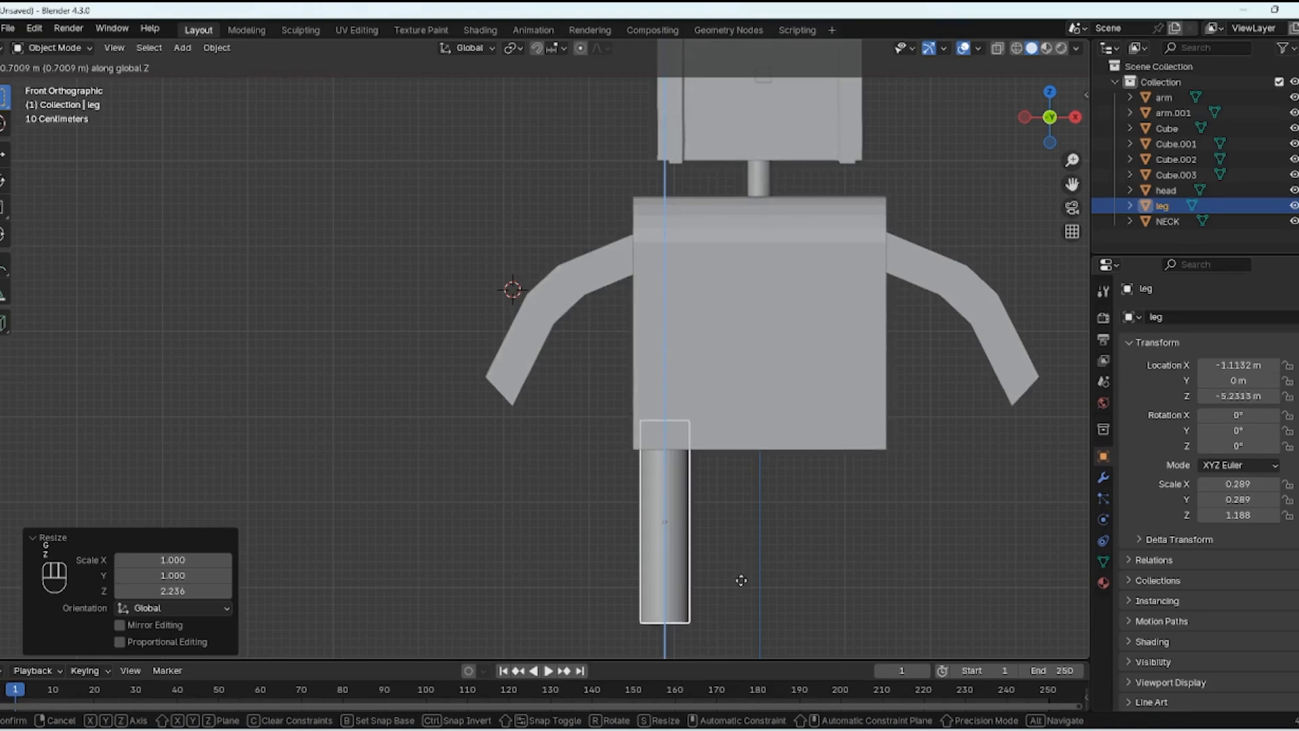
pyautogui.click(738, 573)
pyautogui.click(736, 573)
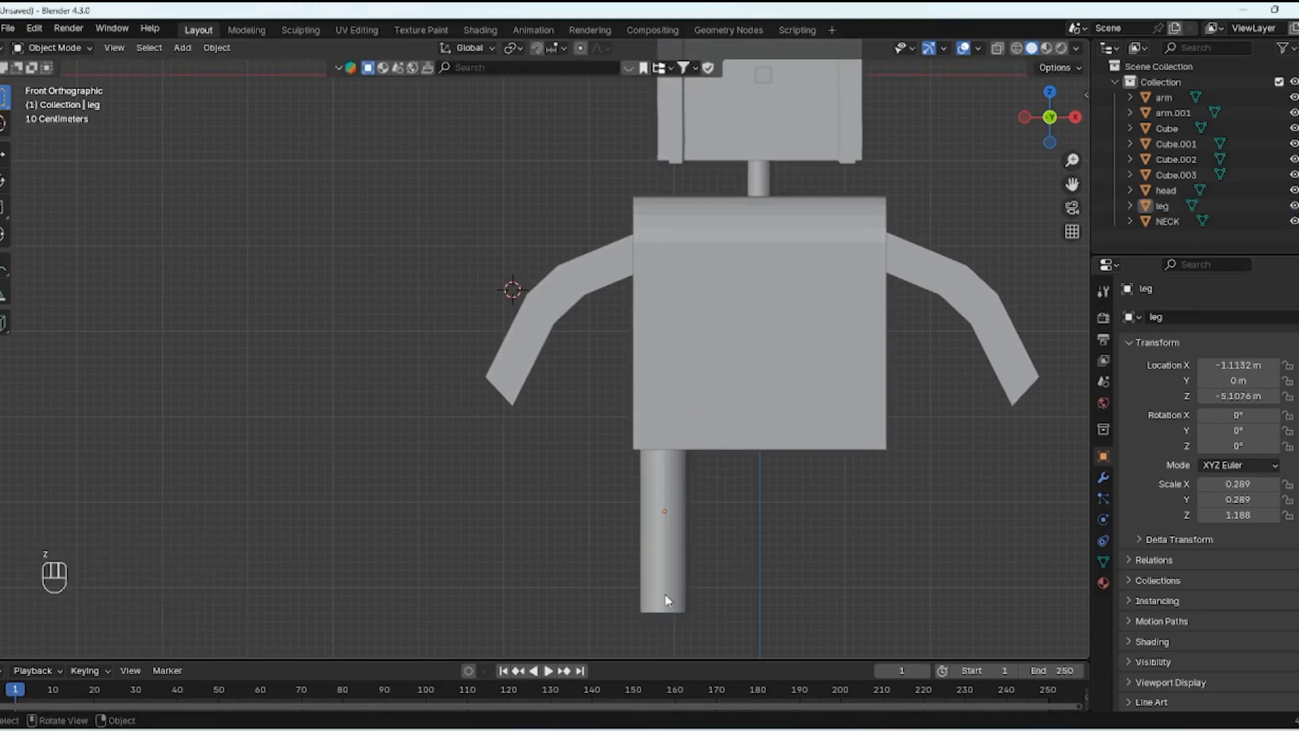
# Step: Enter Edit Mode on the leg and select its bottom face in face select mode
pyautogui.click(644, 565)
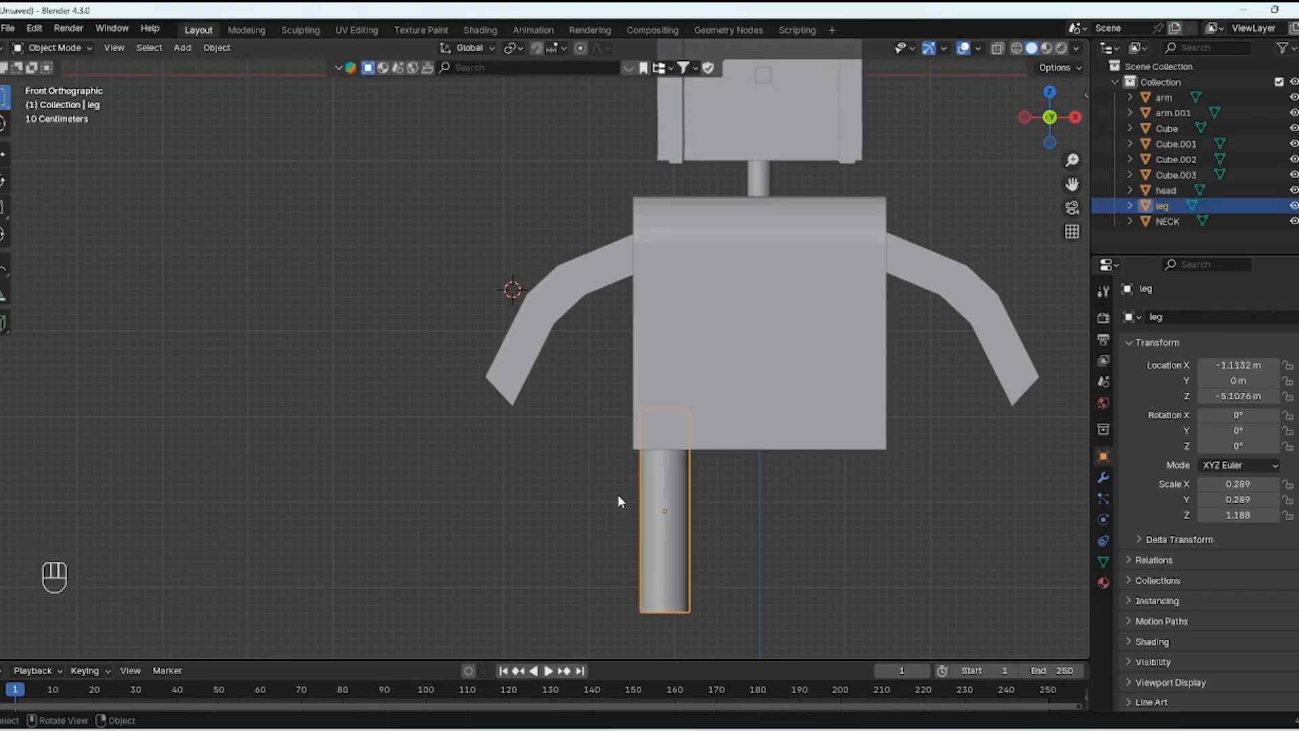
pyautogui.press('Tab')
pyautogui.moveTo(626, 493); pyautogui.dragTo(725, 449, button='middle')
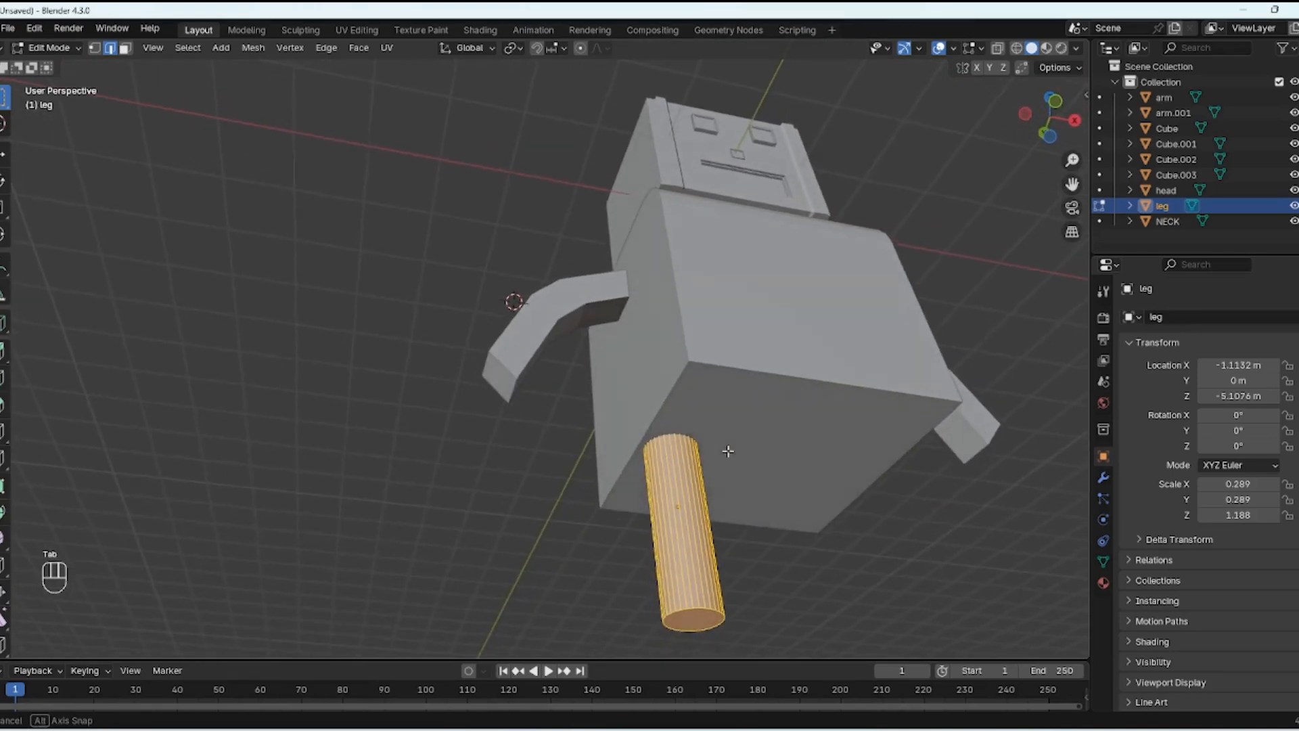
pyautogui.press('3')
pyautogui.click(697, 617)
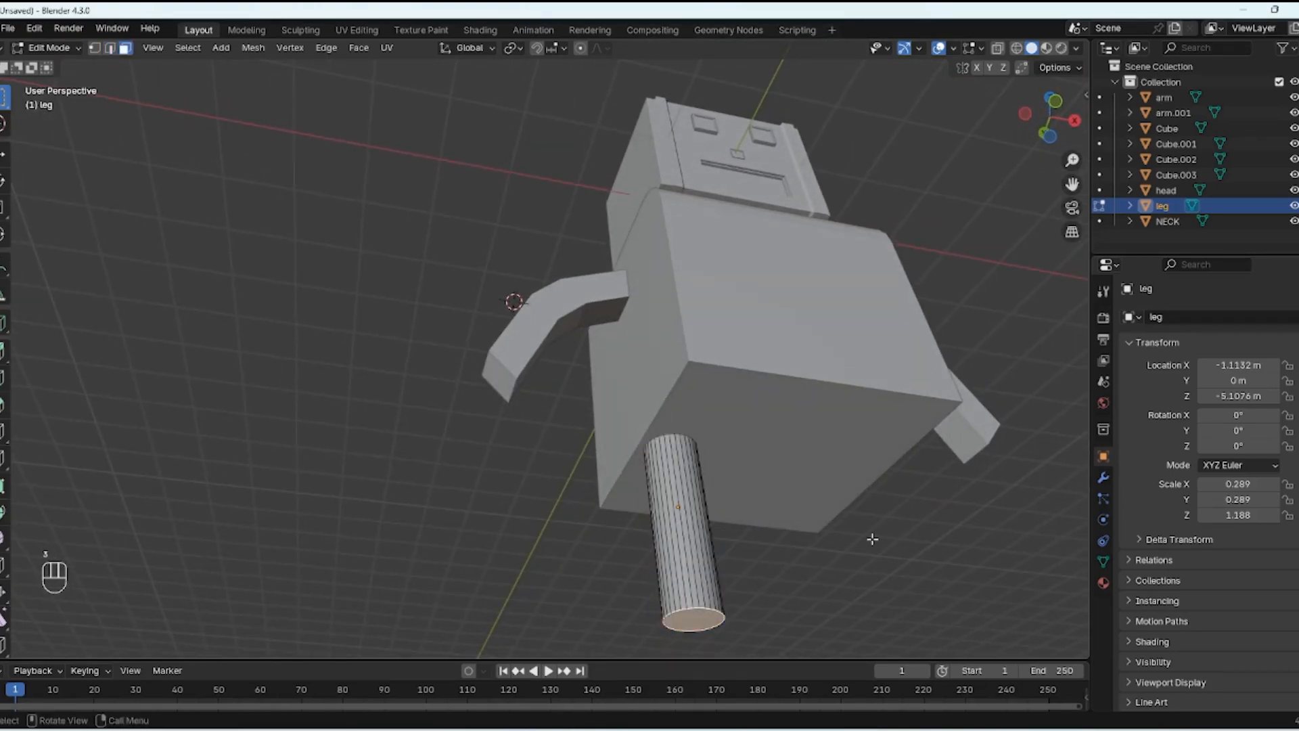
# Step: Sketch a freehand annotation of a bent leg and foot outline beside the leg, and undo it
pyautogui.moveTo(794, 531); pyautogui.dragTo(653, 583, button='middle')
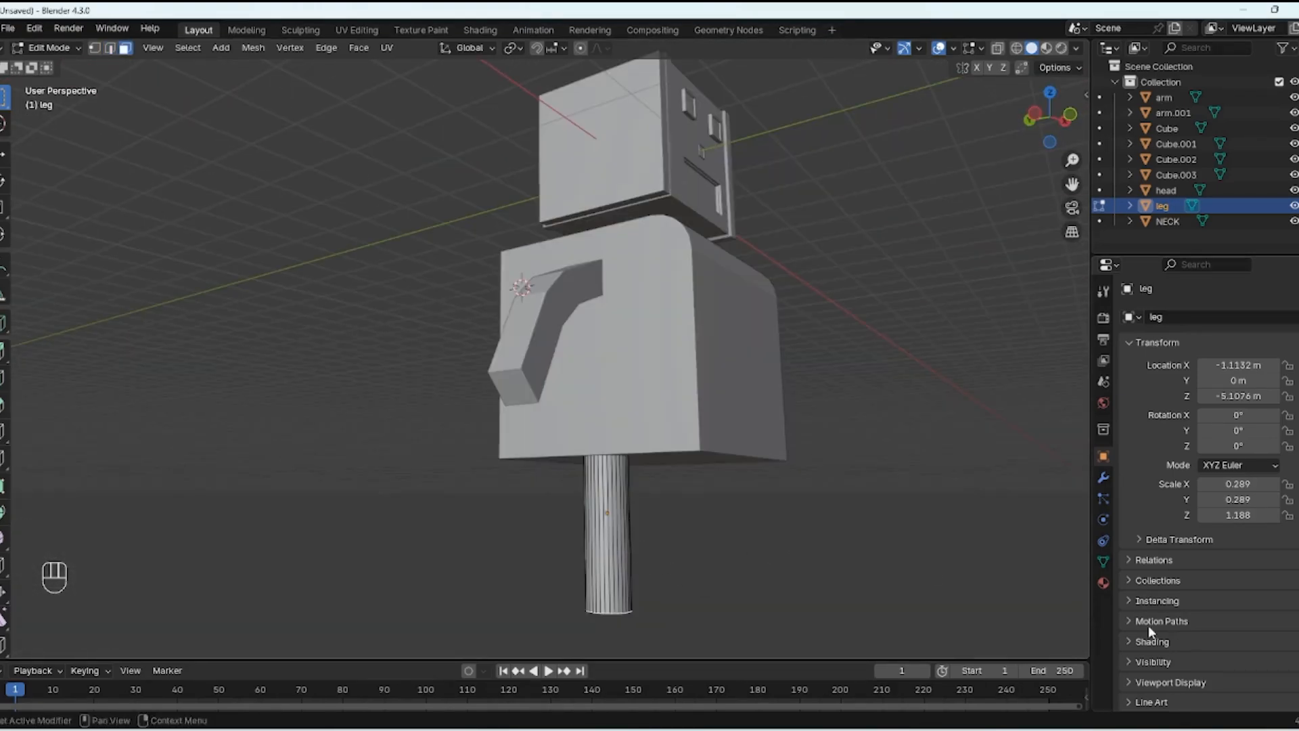
pyautogui.click(5, 267)
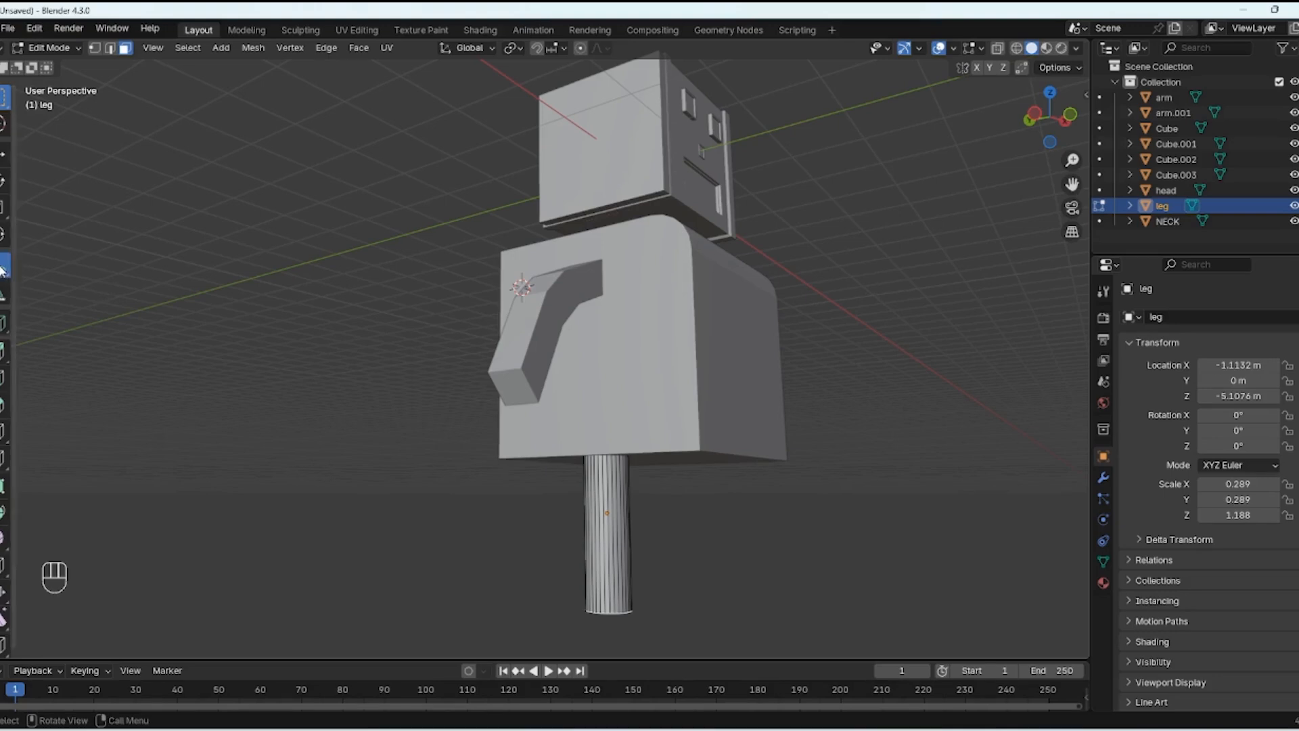
pyautogui.moveTo(611, 452)
pyautogui.mouseDown()
pyautogui.moveTo(607, 526)
pyautogui.moveTo(748, 534)
pyautogui.moveTo(833, 562)
pyautogui.moveTo(880, 639)
pyautogui.mouseUp()
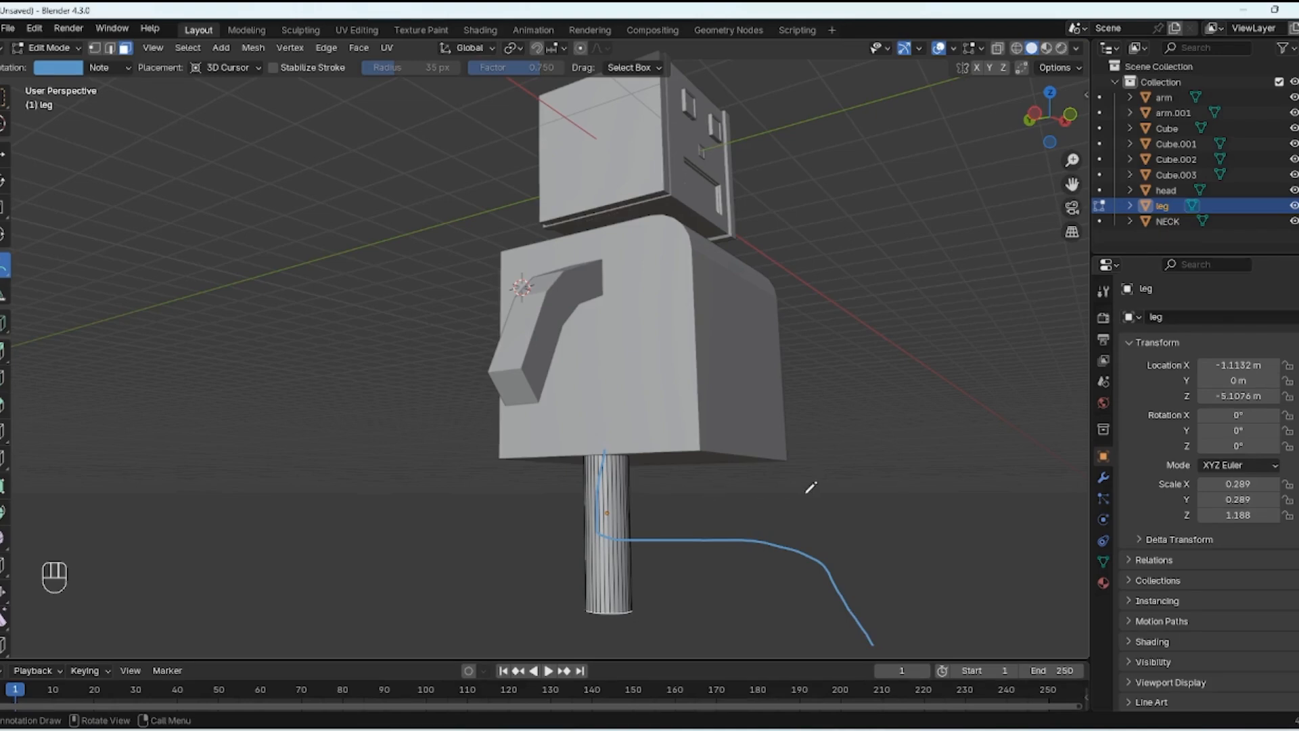
pyautogui.moveTo(851, 444)
pyautogui.mouseDown(button='middle')
pyautogui.moveTo(886, 420)
pyautogui.moveTo(906, 453)
pyautogui.mouseUp(button='middle')
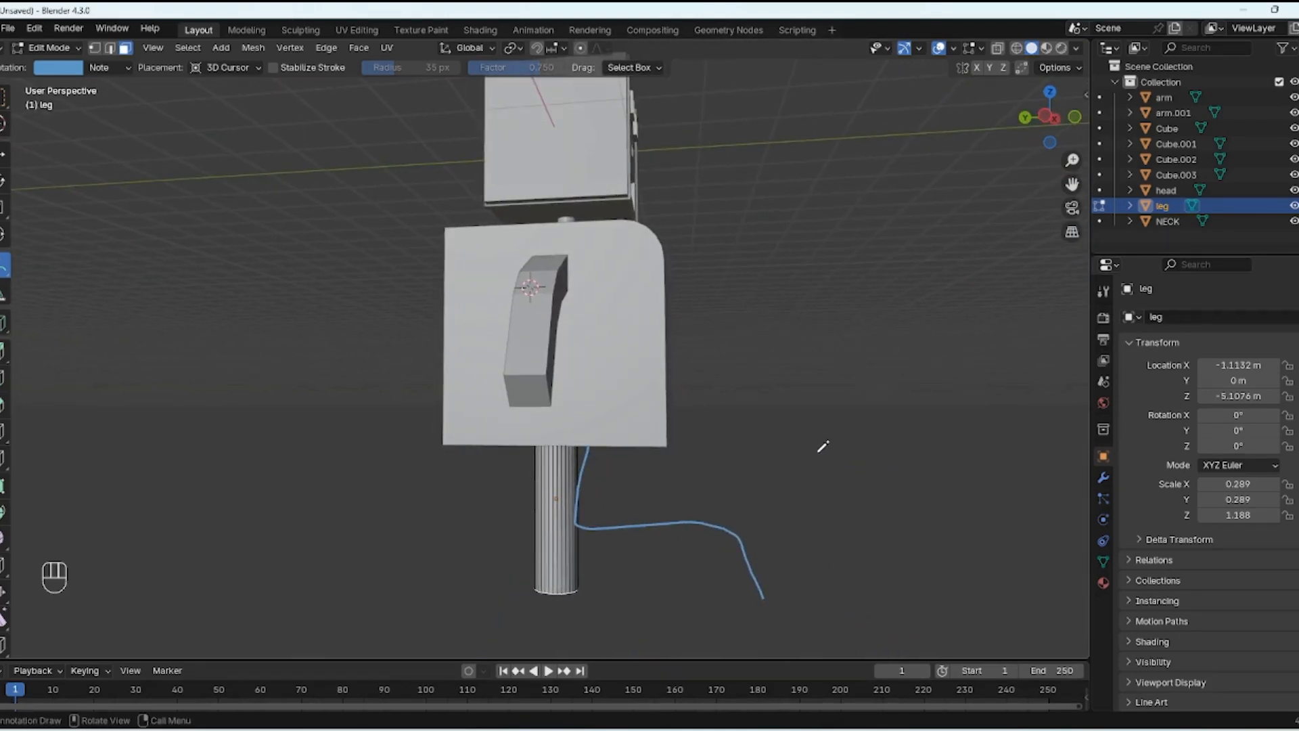
pyautogui.hotkey('ctrl', 'z')
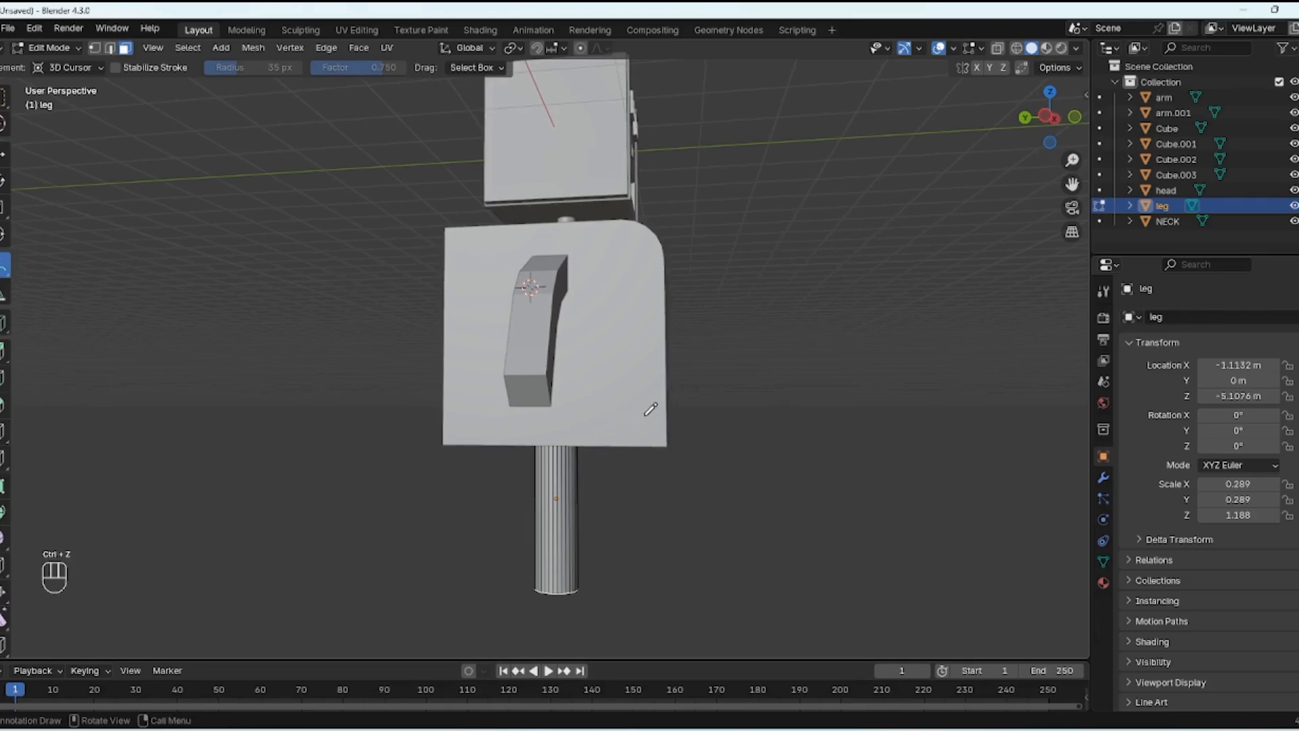
pyautogui.hotkey('ctrl', 'z')
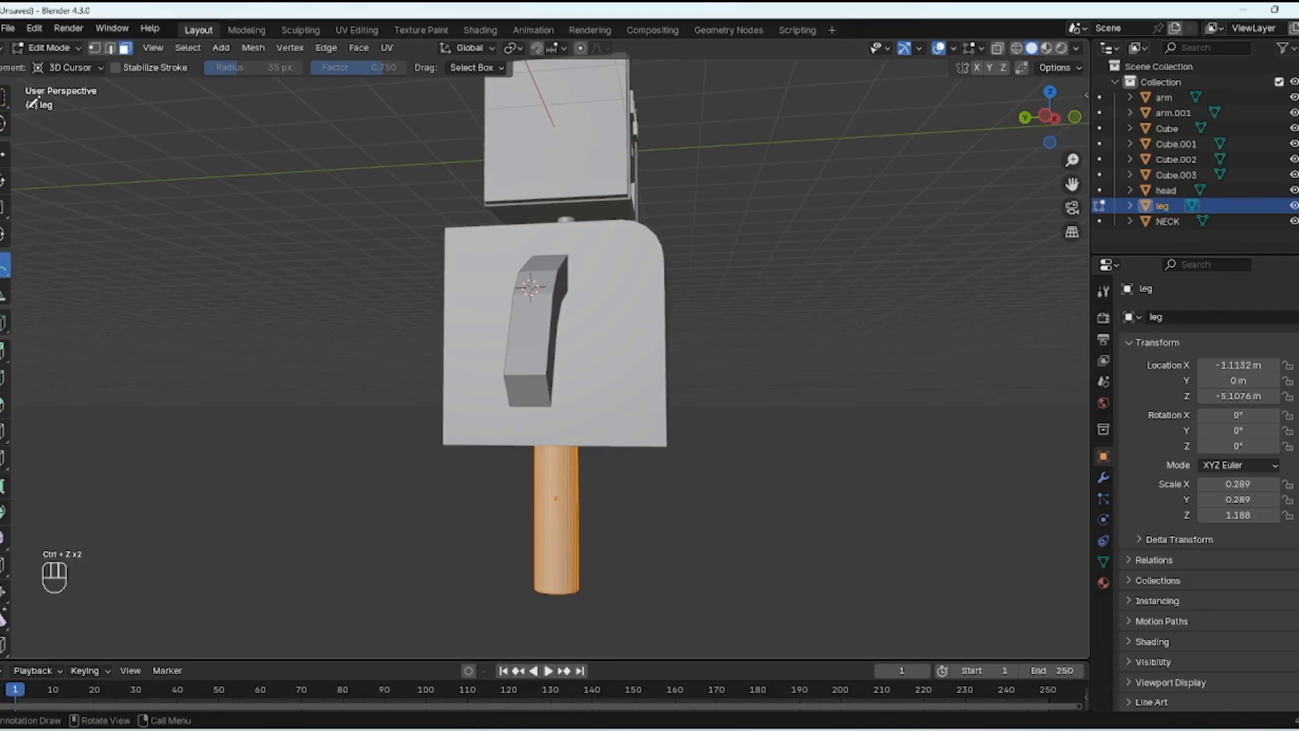
# Step: Place the 3D cursor just behind the leg, slightly below mid-length of its visible part, in the right side view
pyautogui.click(5, 97)
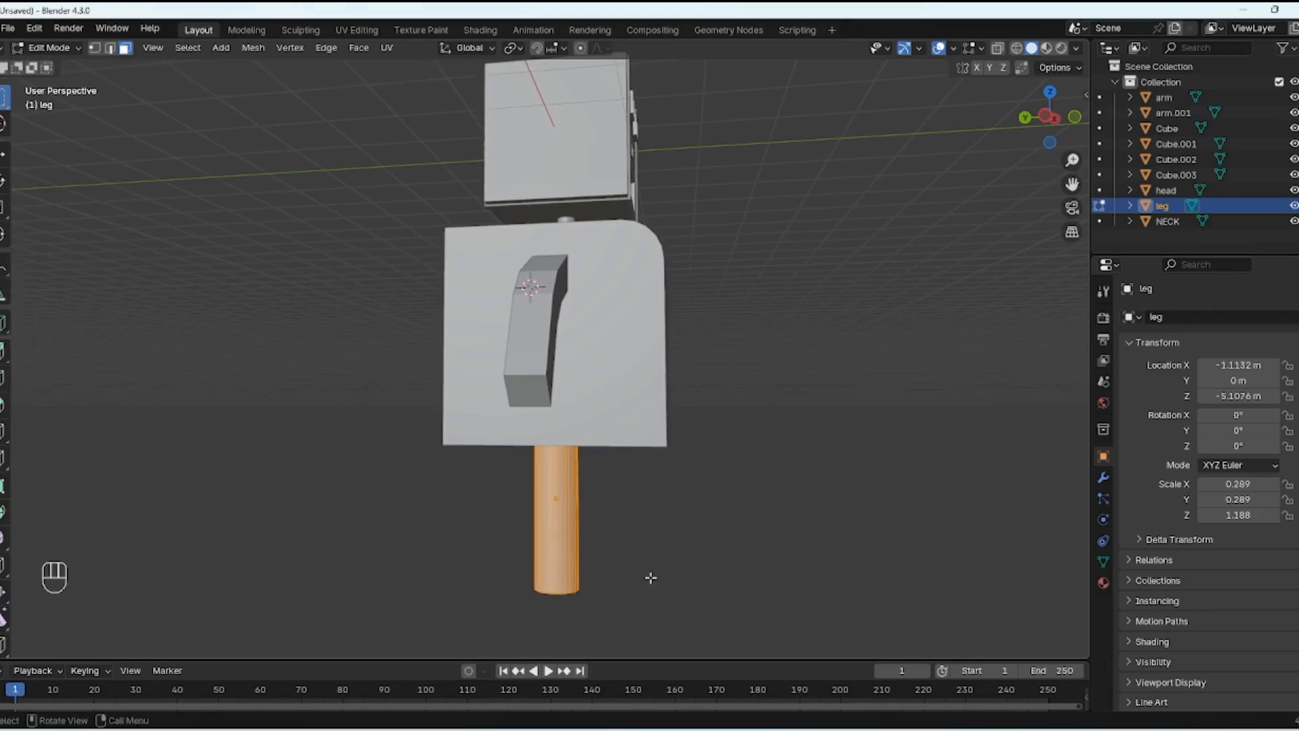
pyautogui.press('KP_1')
pyautogui.press('KP_3')
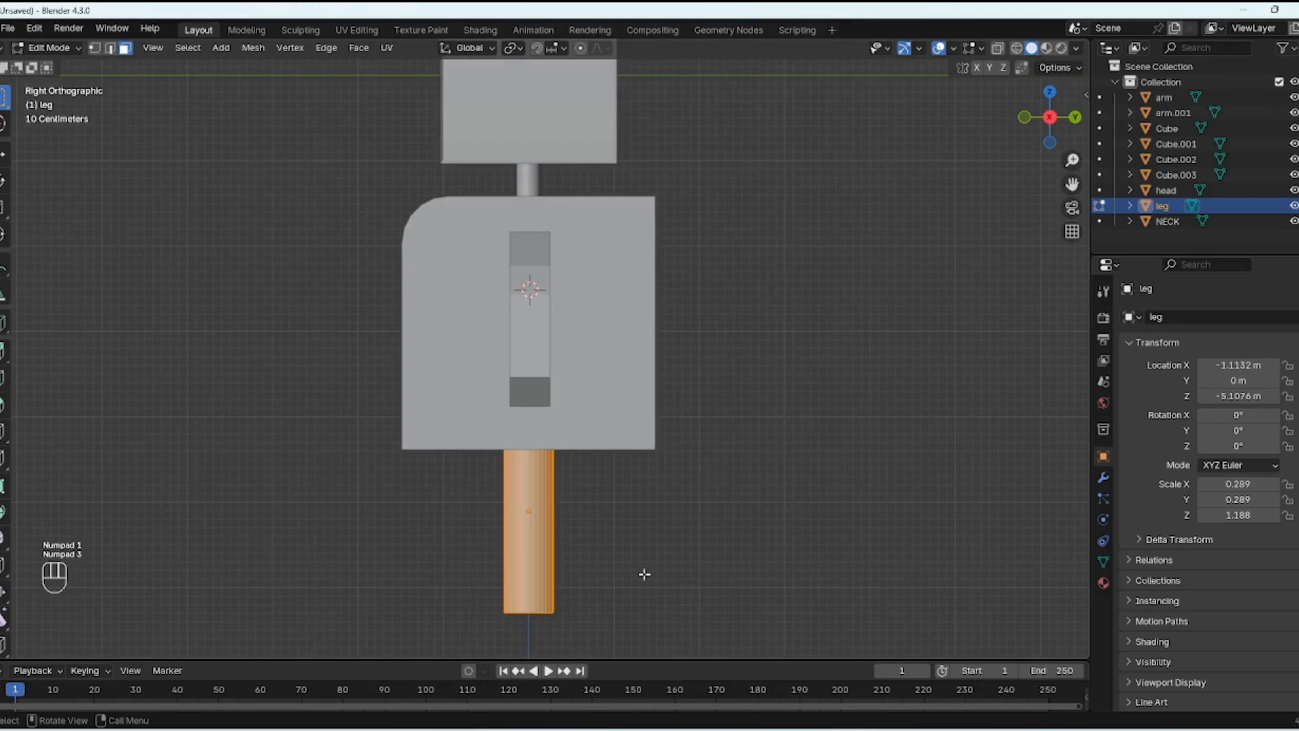
pyautogui.click(5, 123)
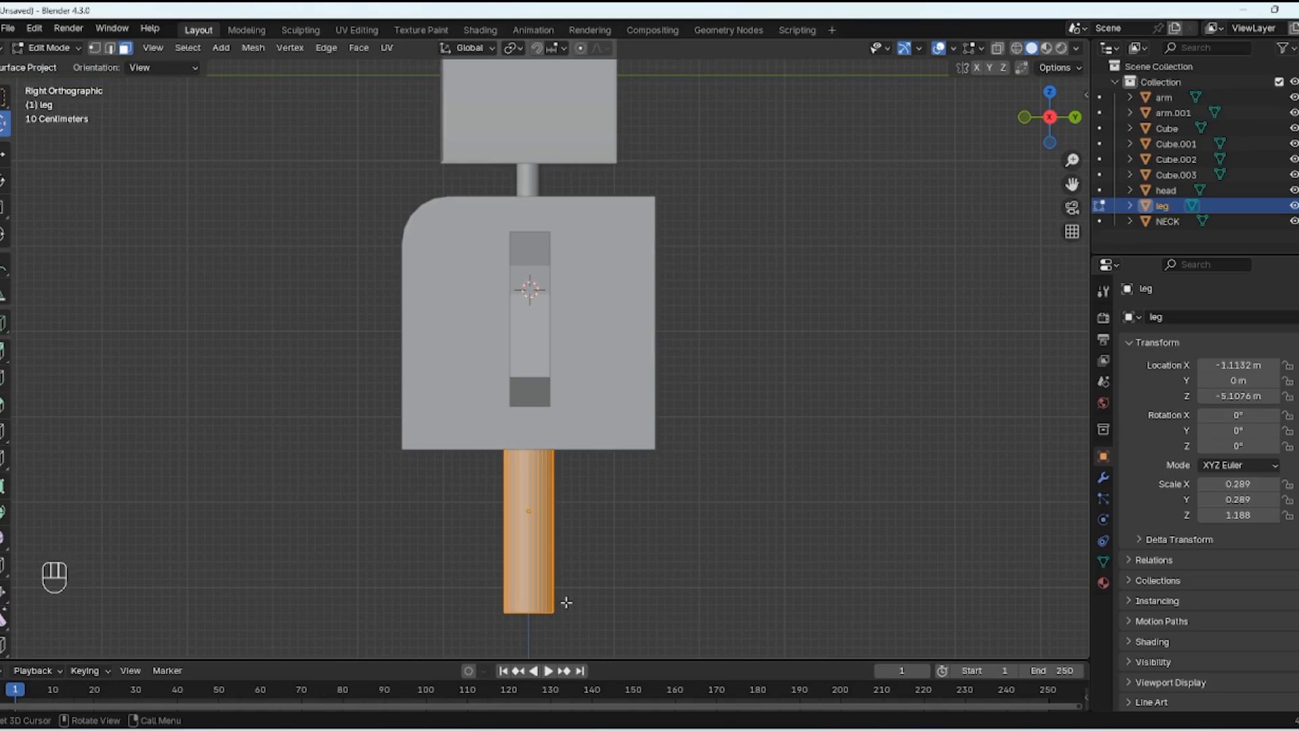
pyautogui.click(562, 549)
# Step: Select the leg's bottom face and raise it about 0.73 m along Z to the height of the 3D cursor
pyautogui.click(5, 97)
pyautogui.moveTo(546, 566); pyautogui.dragTo(656, 624, button='middle')
pyautogui.click(539, 412)
pyautogui.press('KP_3')
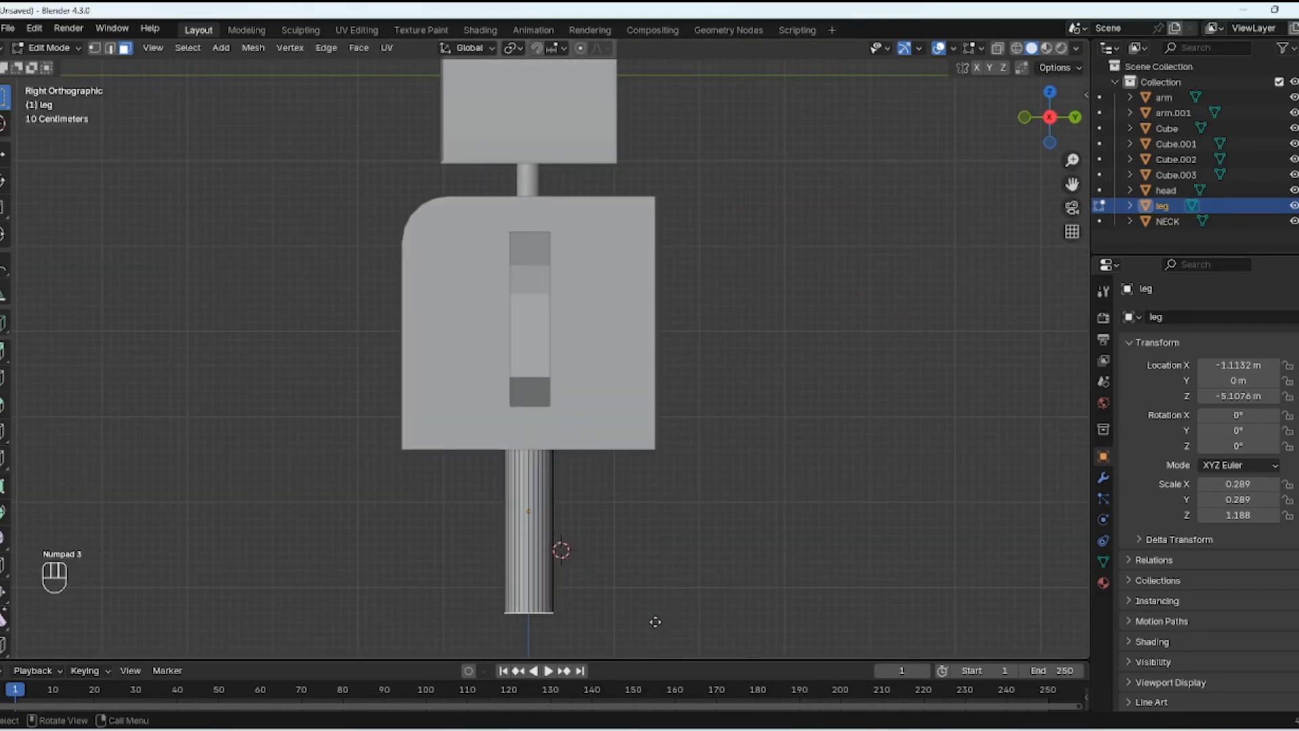
pyautogui.press('g')
pyautogui.press('z')
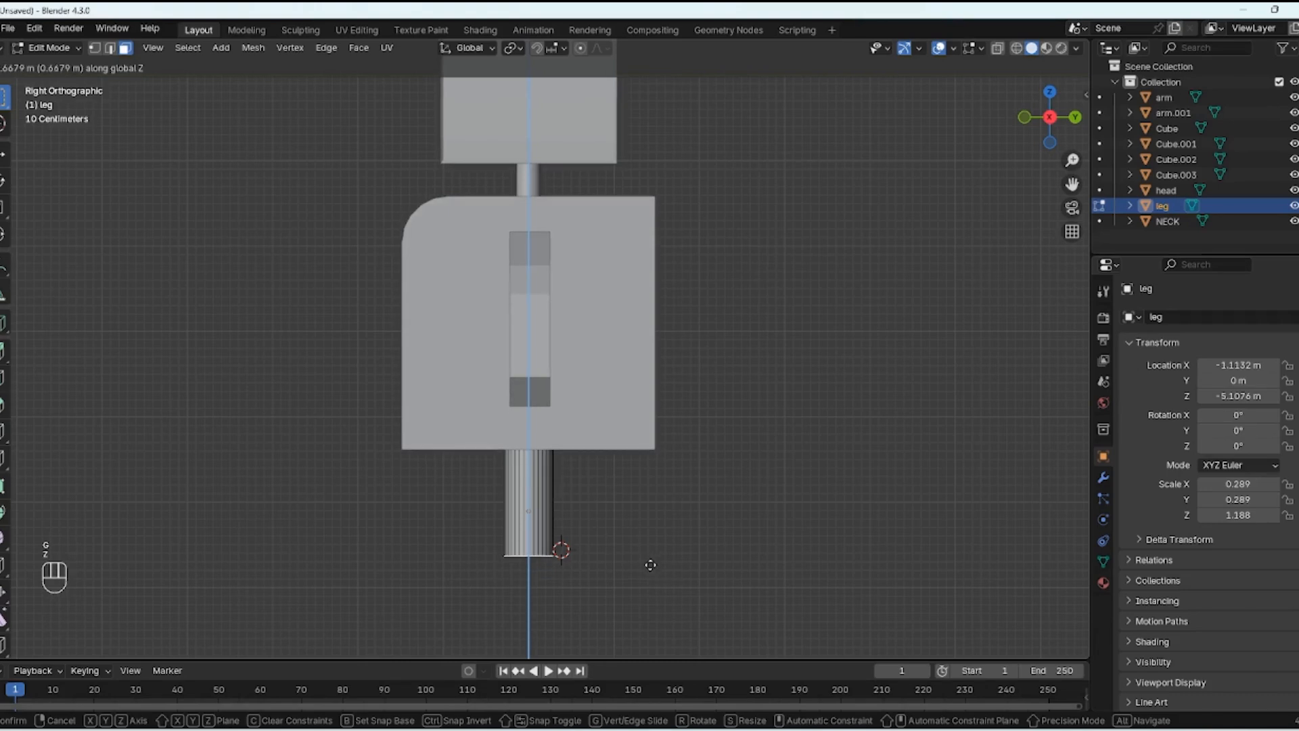
pyautogui.click(656, 549)
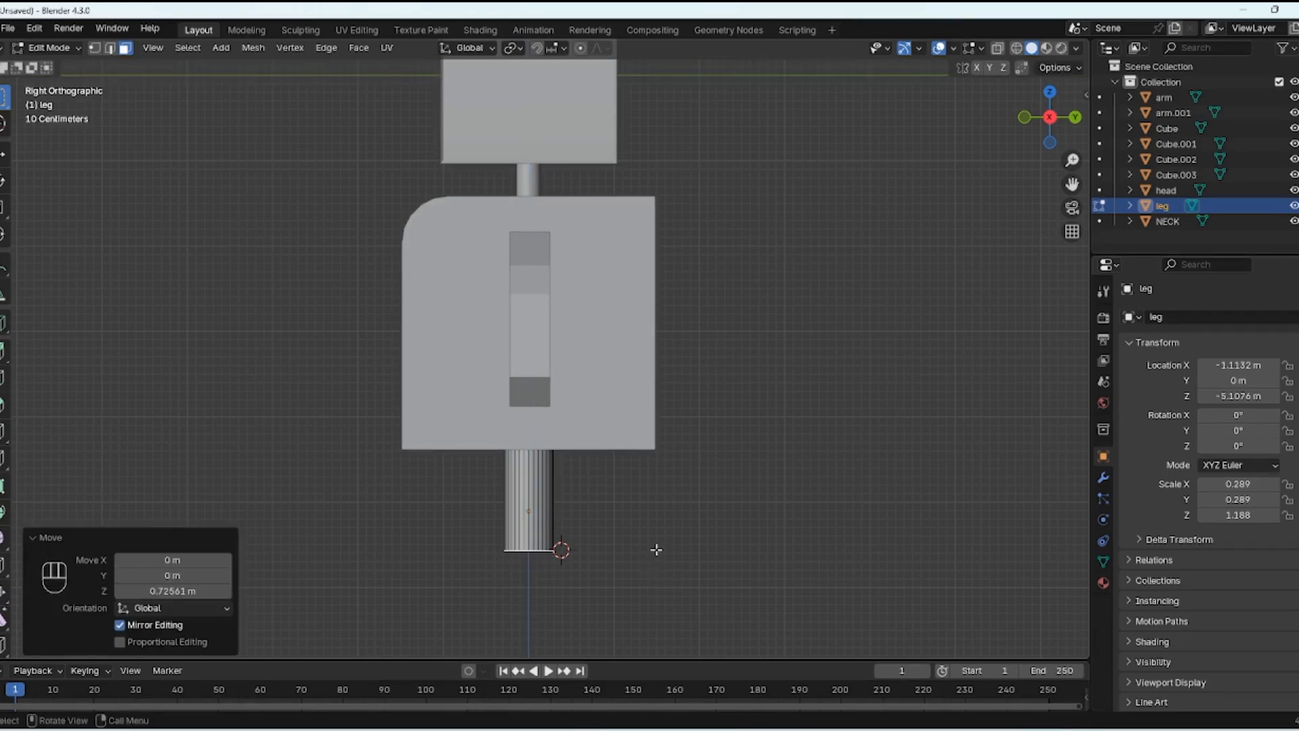
# Step: Place the 3D cursor beside the leg's lower end, aligned with the leg's centre in front view
pyautogui.press('KP_1')
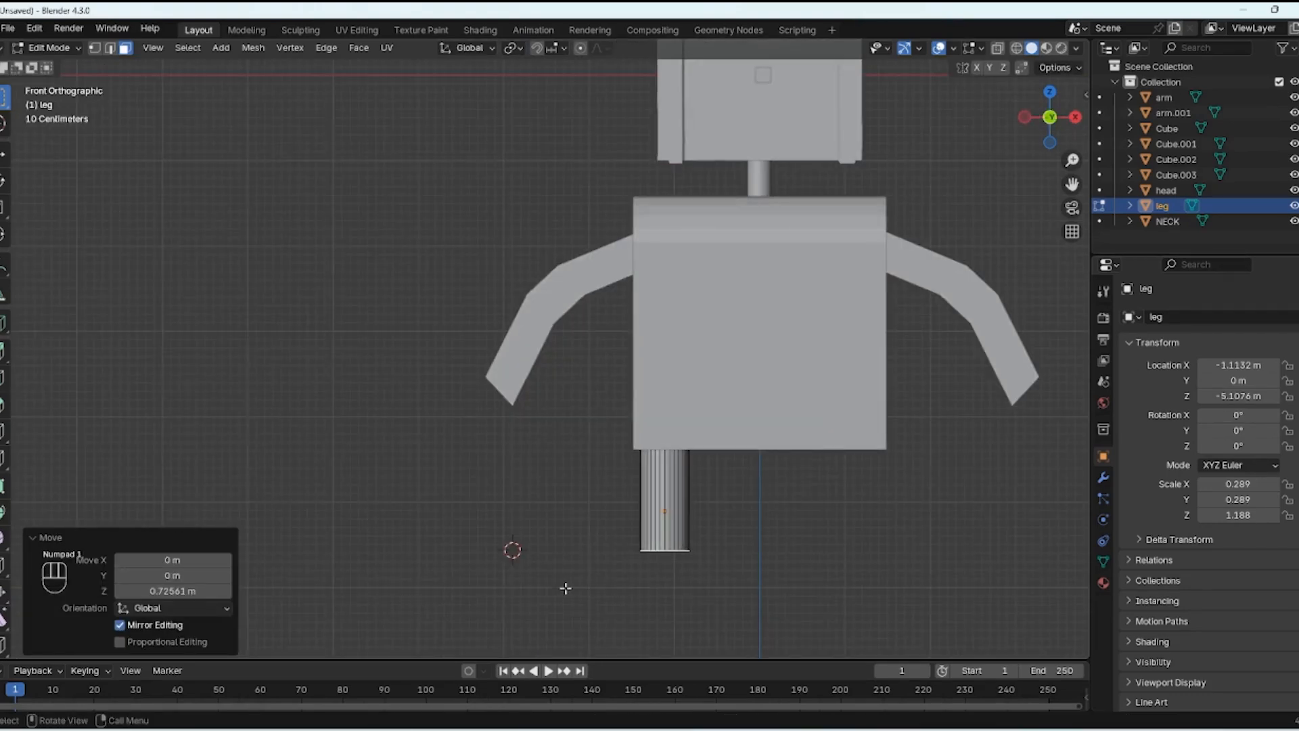
pyautogui.click(3, 124)
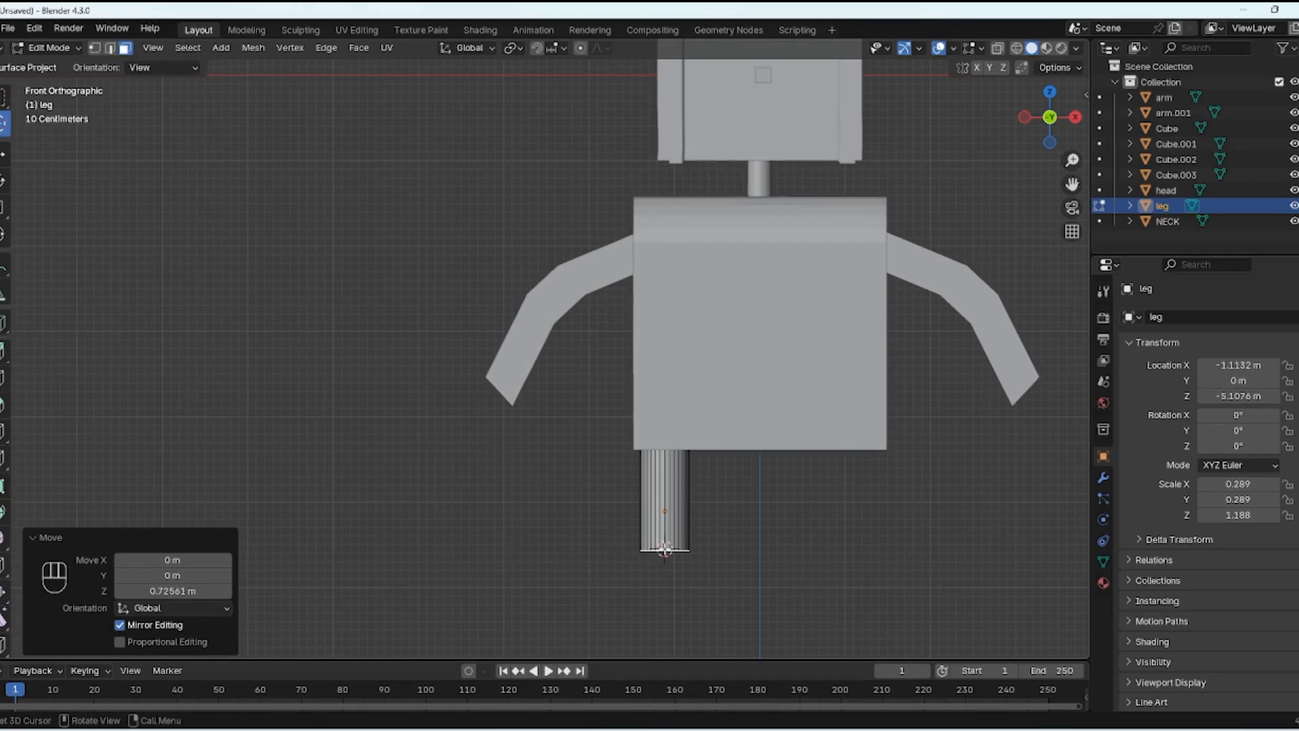
pyautogui.click(665, 550)
pyautogui.press('KP_3')
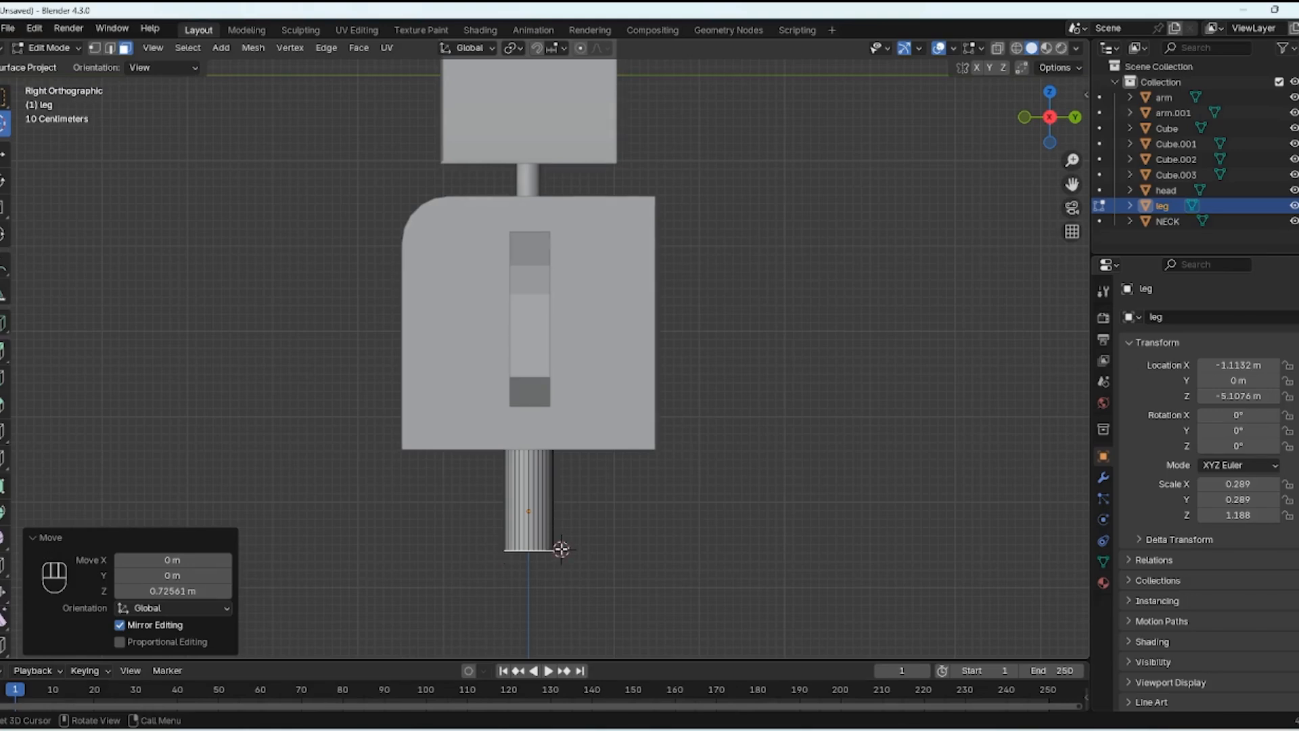
pyautogui.press('KP_1')
pyautogui.press('KP_3')
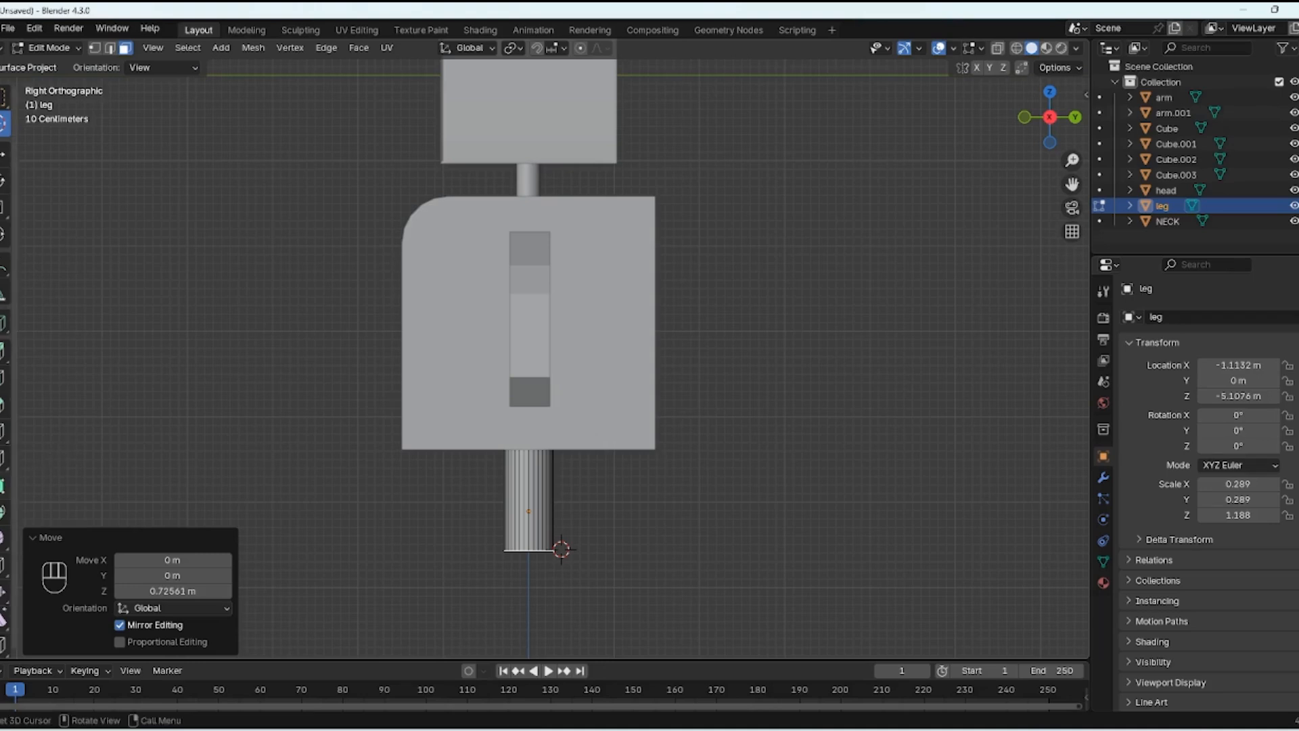
# Step: Spin the leg's bottom face about 89° around the X axis in 12 steps to form the first bend
pyautogui.click(3, 512)
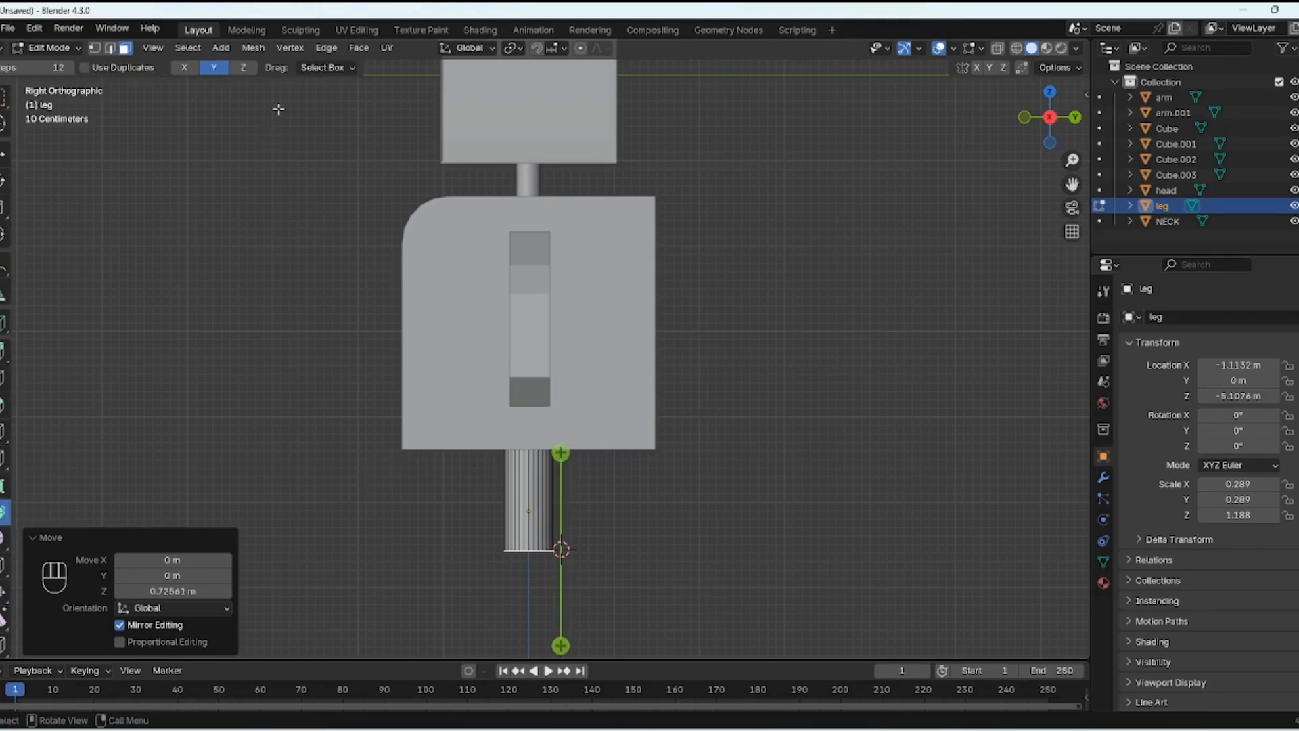
pyautogui.hotkey('ctrl', 'z')
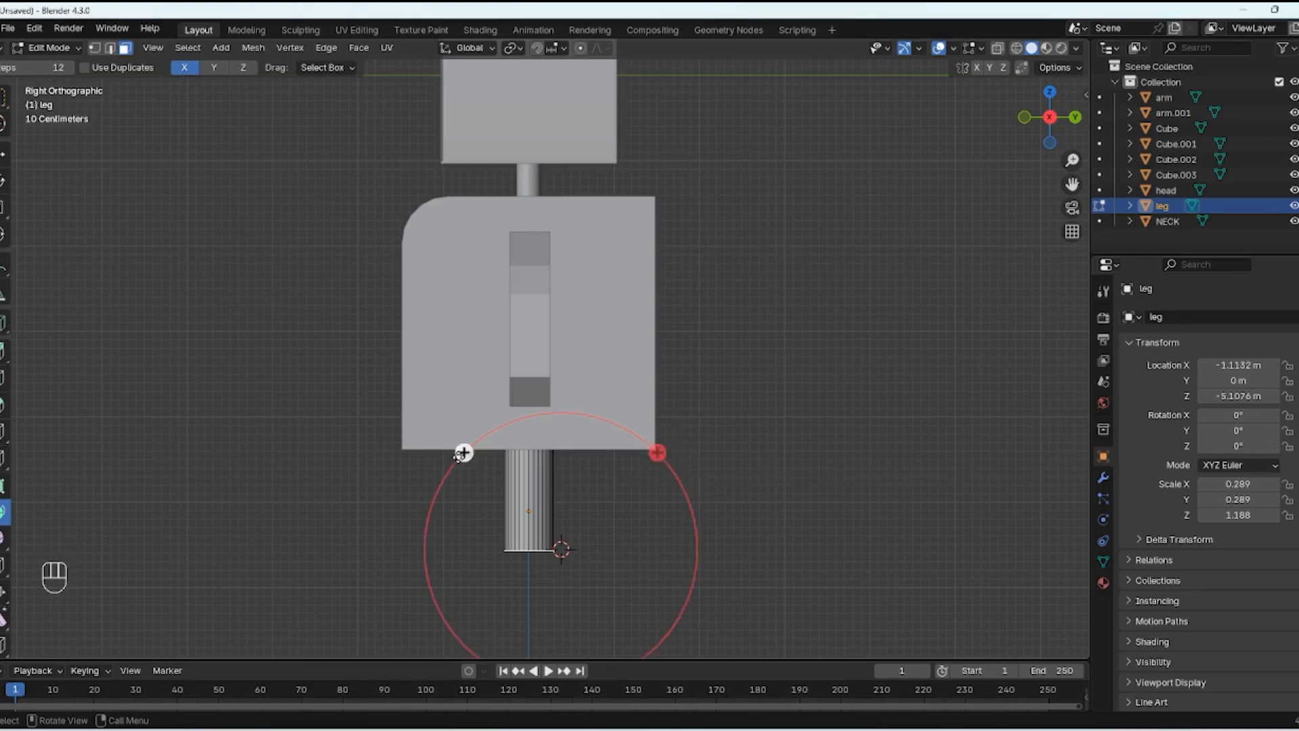
pyautogui.moveTo(464, 452); pyautogui.dragTo(505, 608)
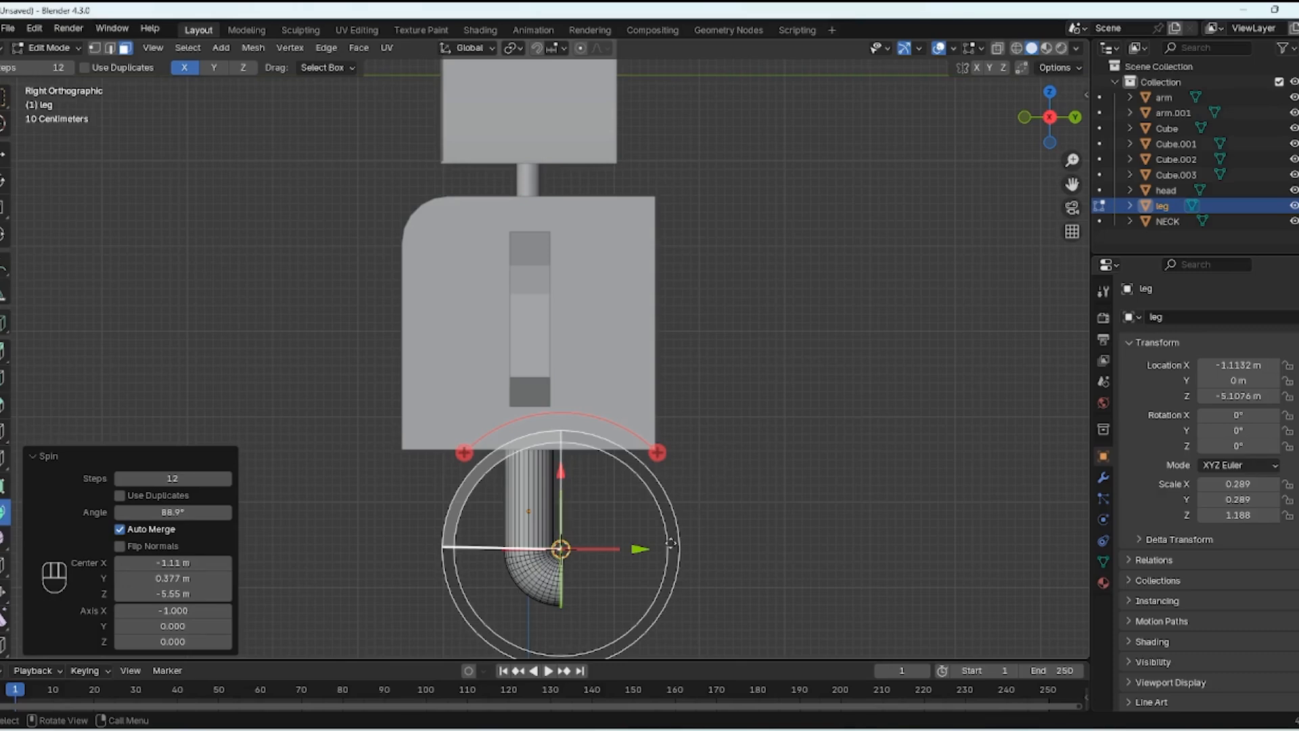
pyautogui.press('w')
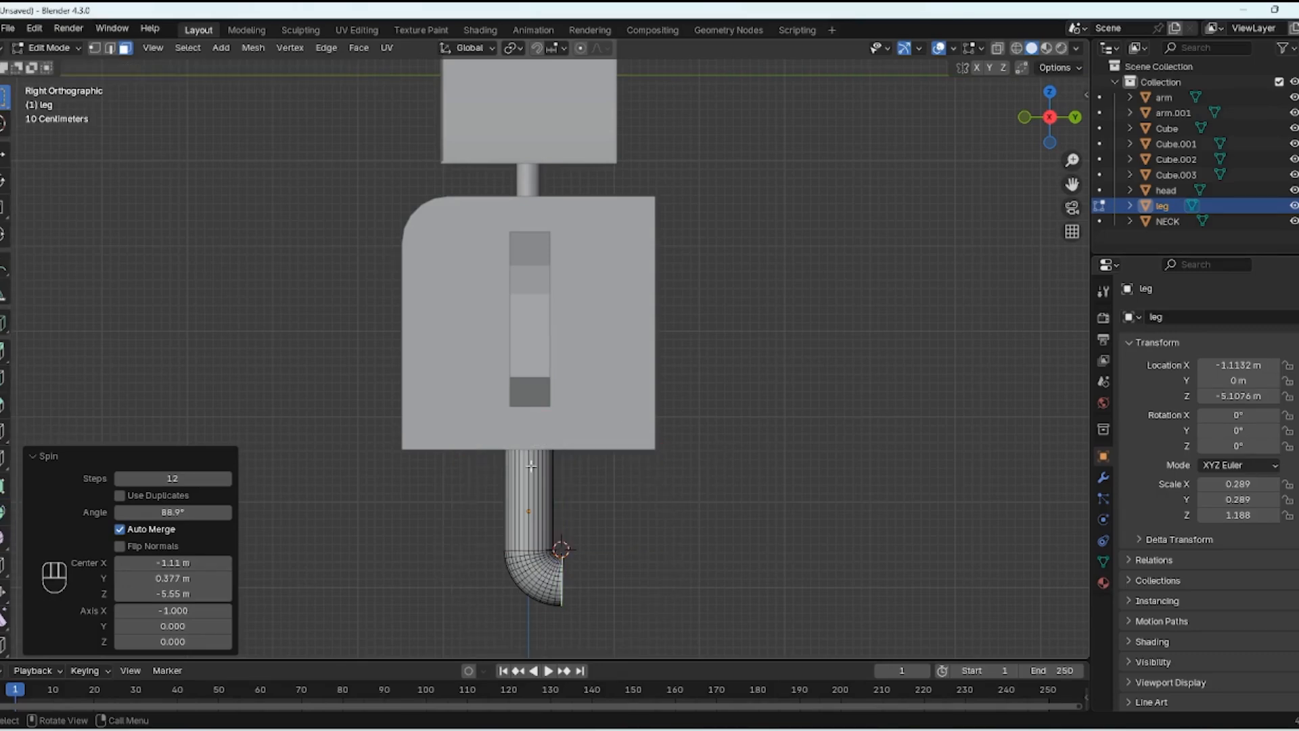
# Step: Extrude the bend's end face about 1.71 m along Y to form the horizontal leg section
pyautogui.moveTo(671, 568)
pyautogui.mouseDown(button='middle')
pyautogui.moveTo(718, 544)
pyautogui.moveTo(627, 522)
pyautogui.moveTo(595, 530)
pyautogui.moveTo(665, 565)
pyautogui.mouseUp(button='middle')
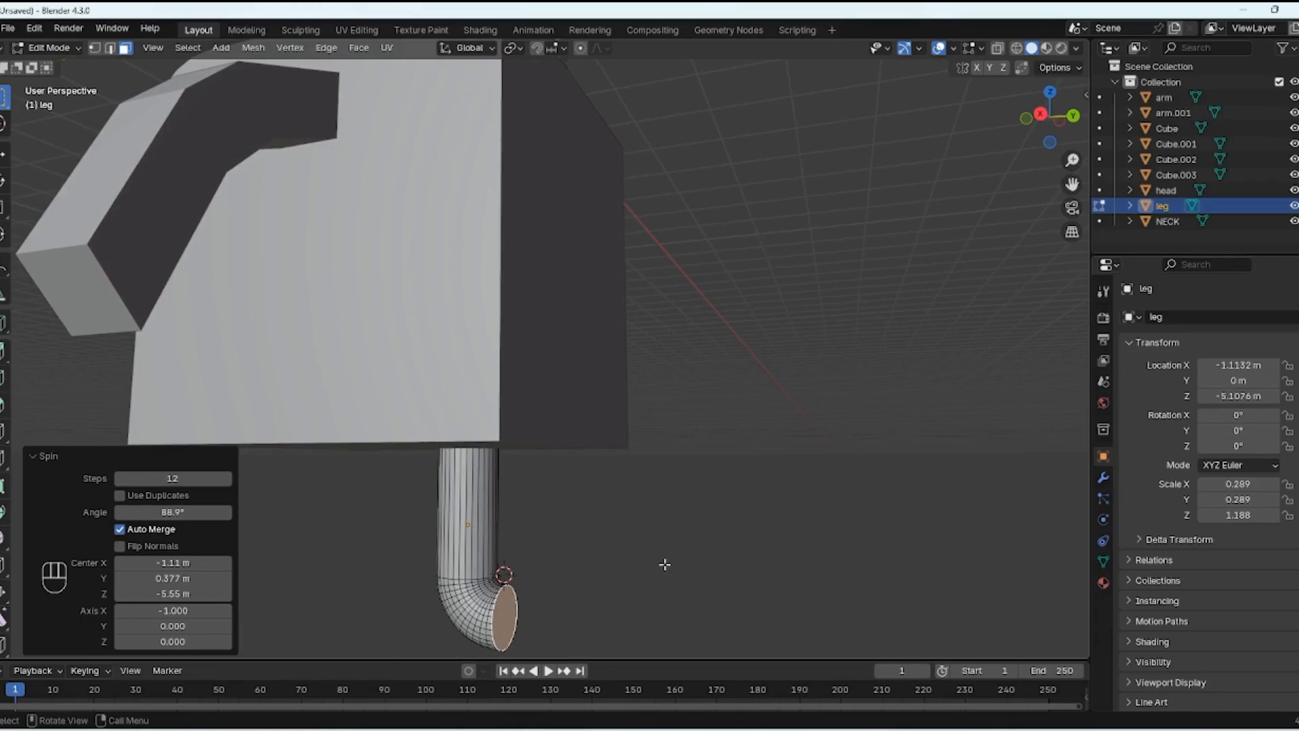
pyautogui.press('e')
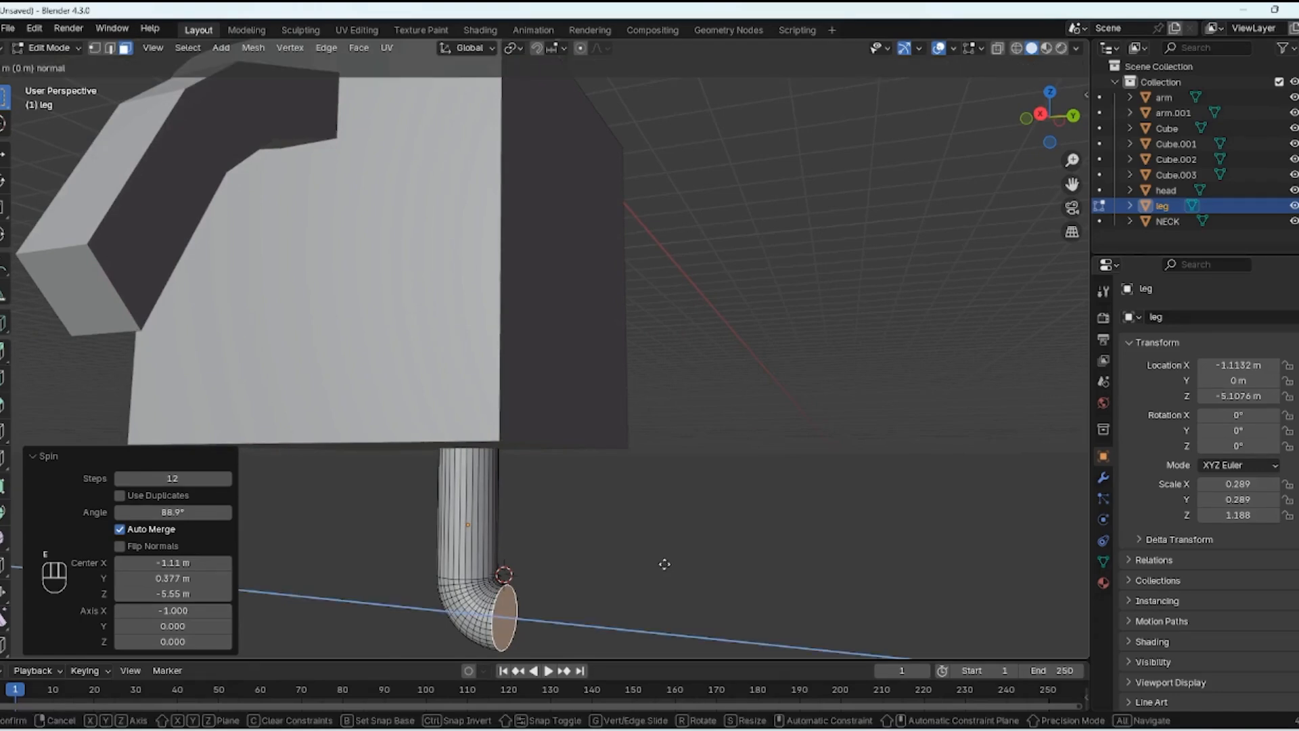
pyautogui.press('x')
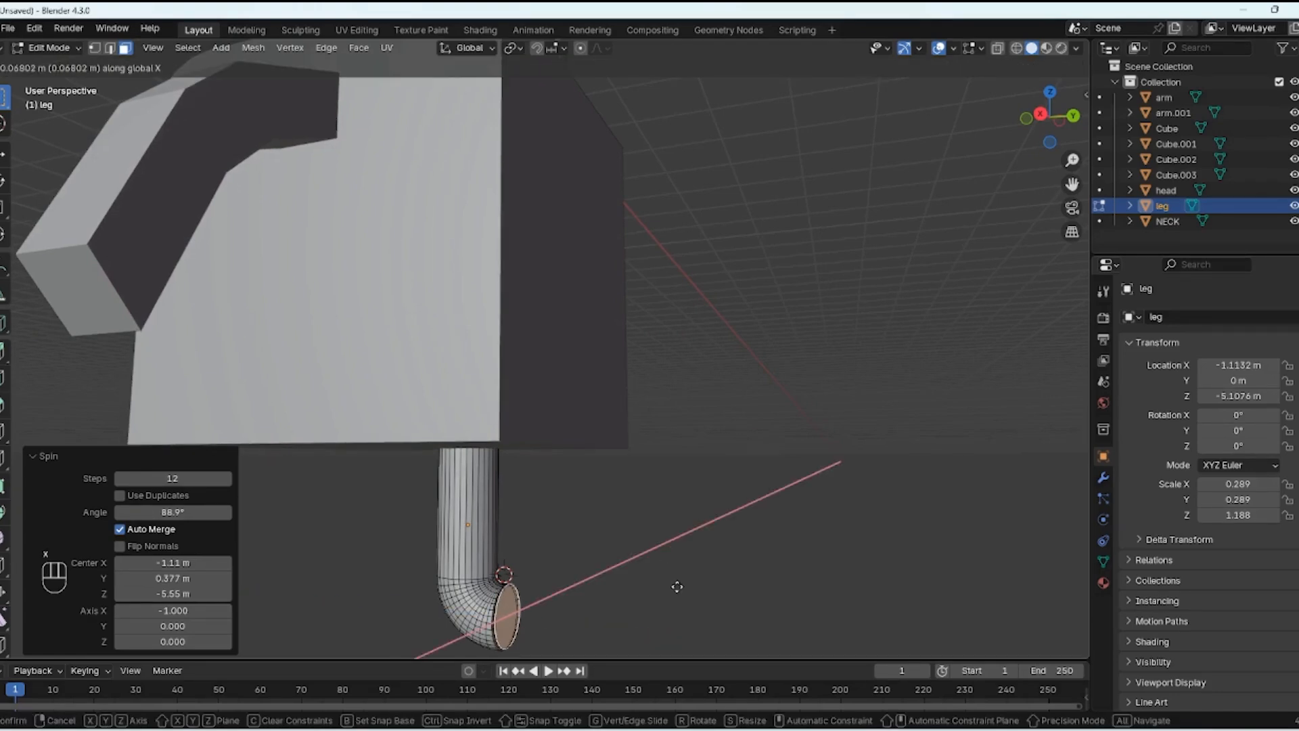
pyautogui.press('y')
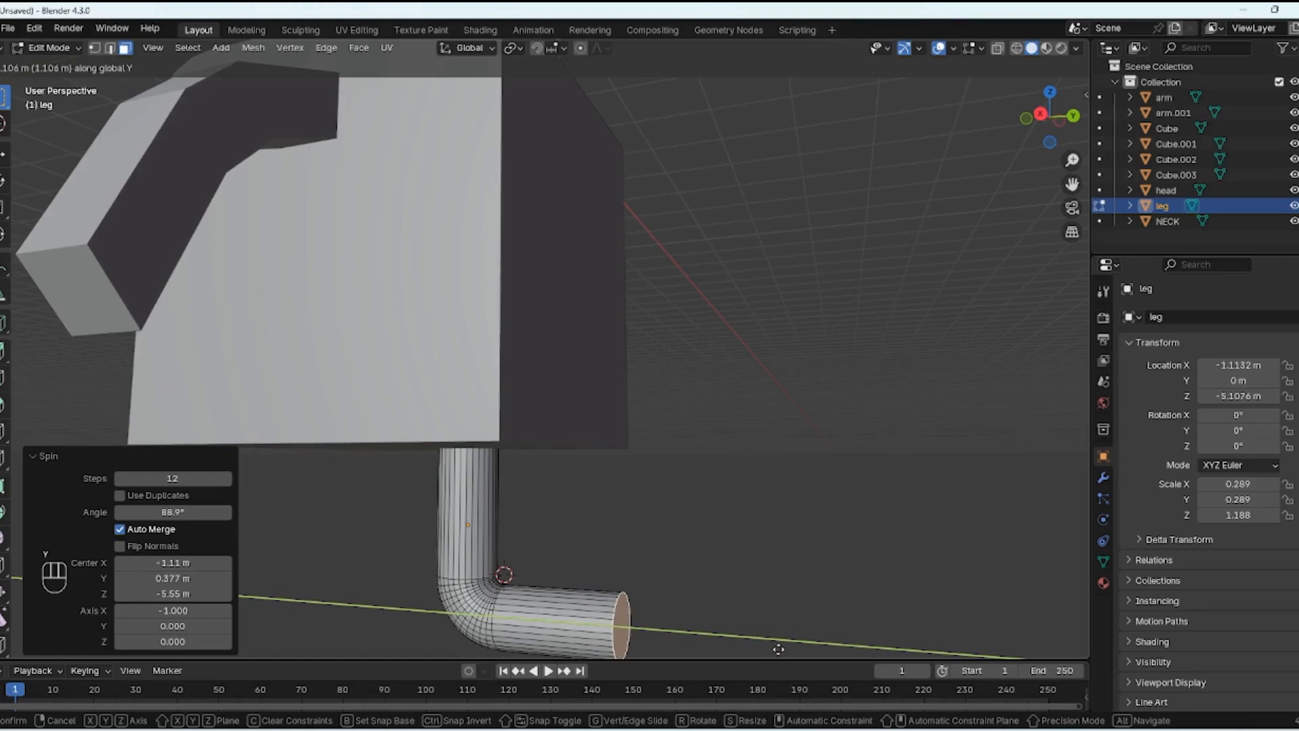
pyautogui.click(851, 44)
pyautogui.scroll(-5, 633, 303)
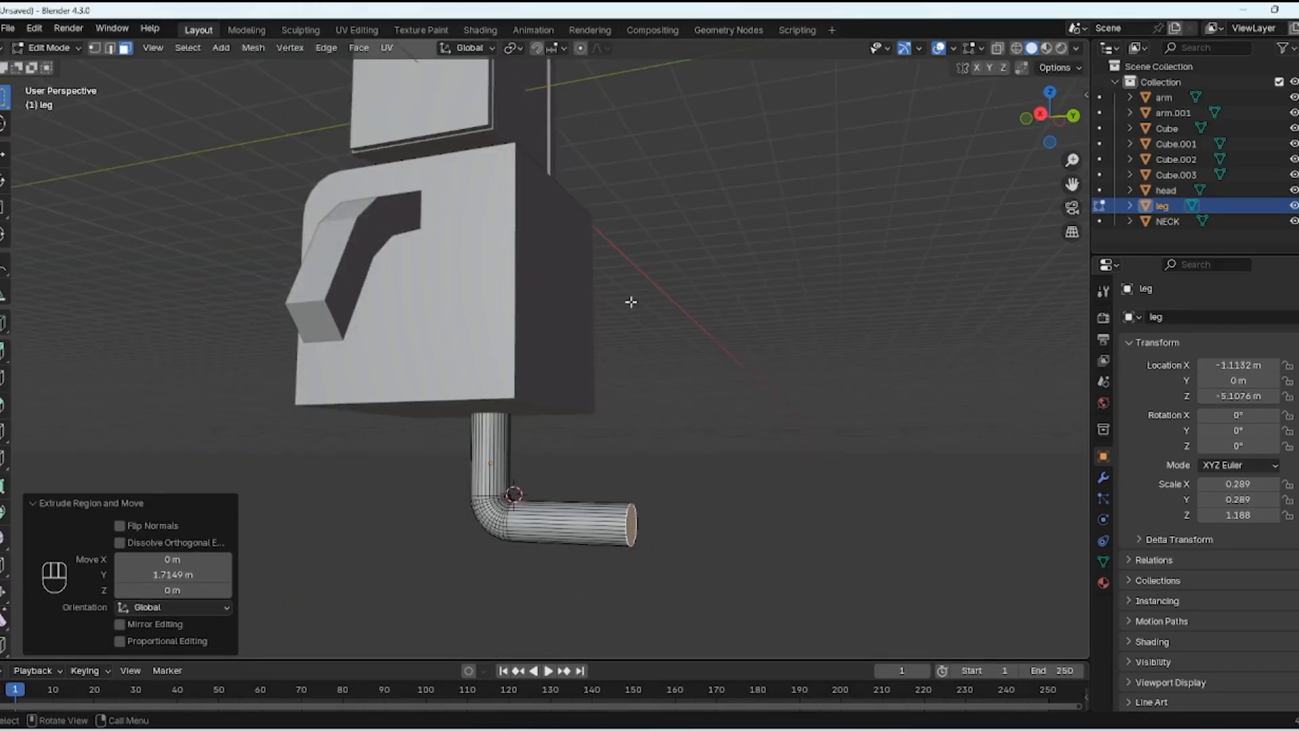
pyautogui.moveTo(633, 303); pyautogui.dragTo(703, 299, button='middle')
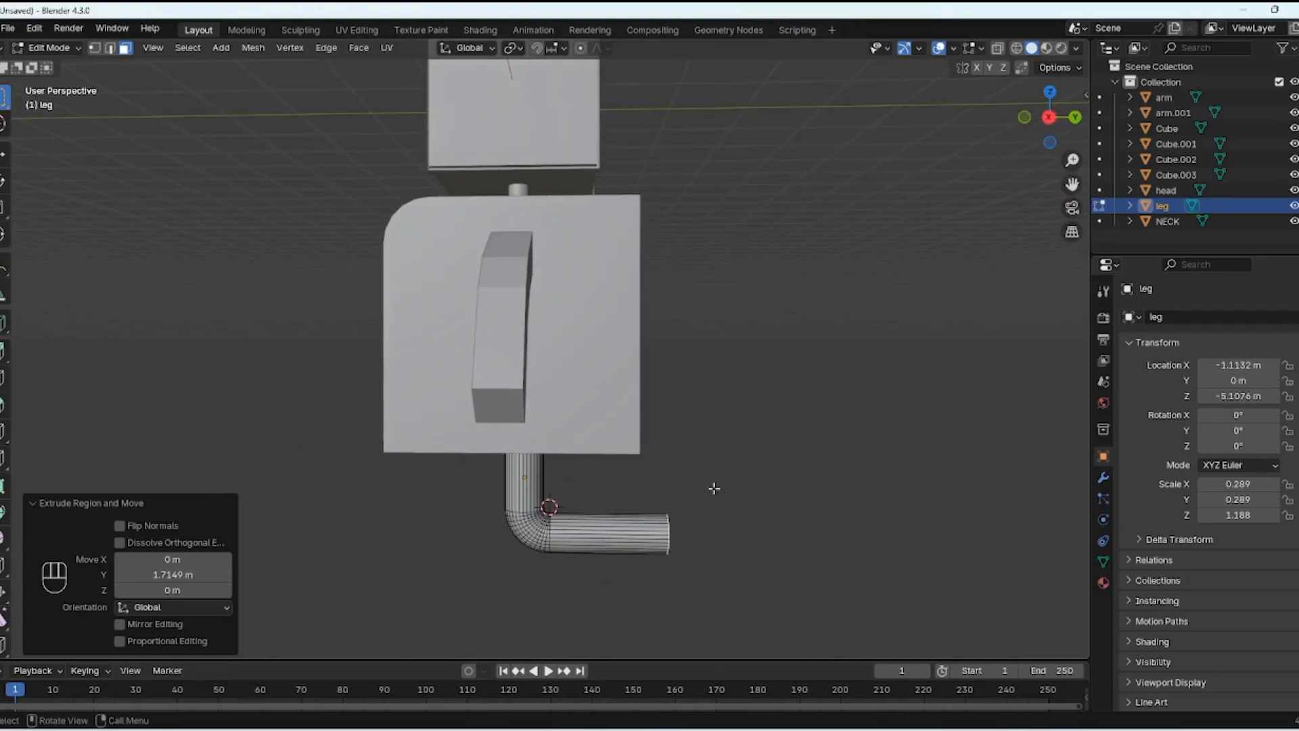
# Step: Place the 3D cursor just below the open end of the horizontal leg section, in line with the leg
pyautogui.press('KP_1')
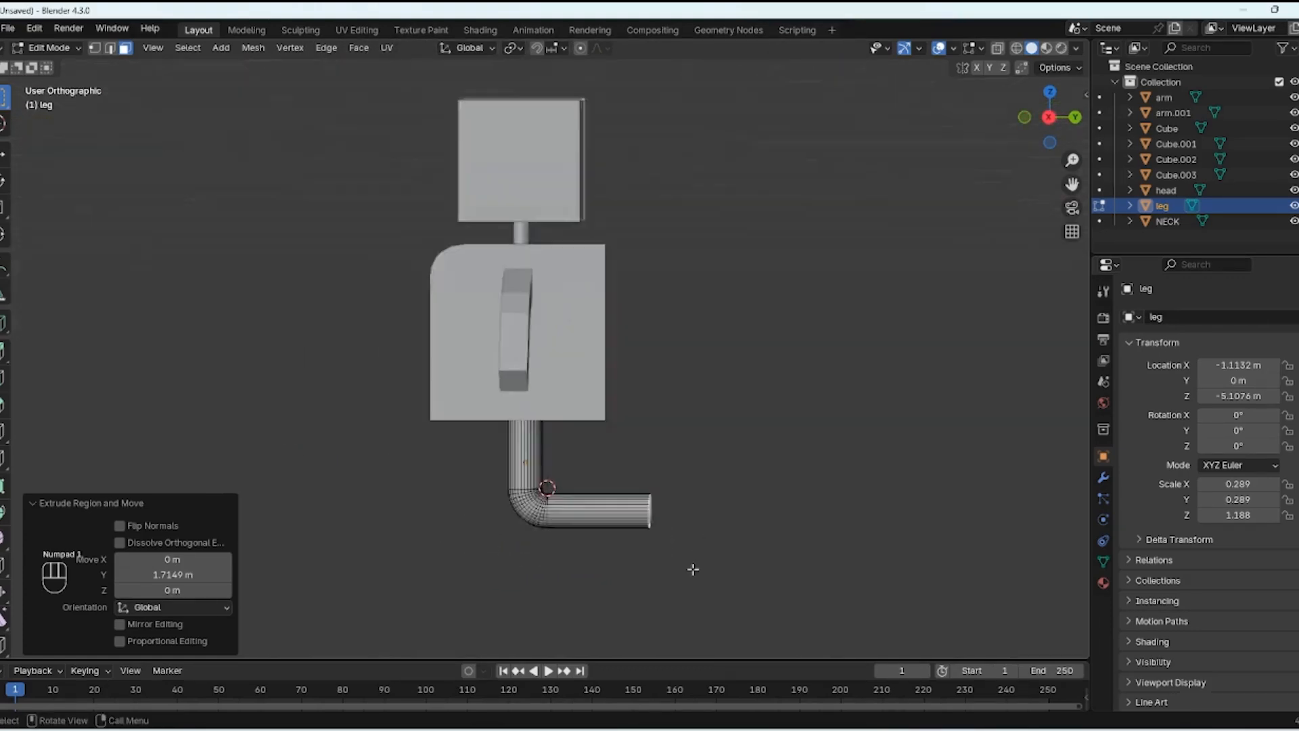
pyautogui.scroll(1, 653, 478)
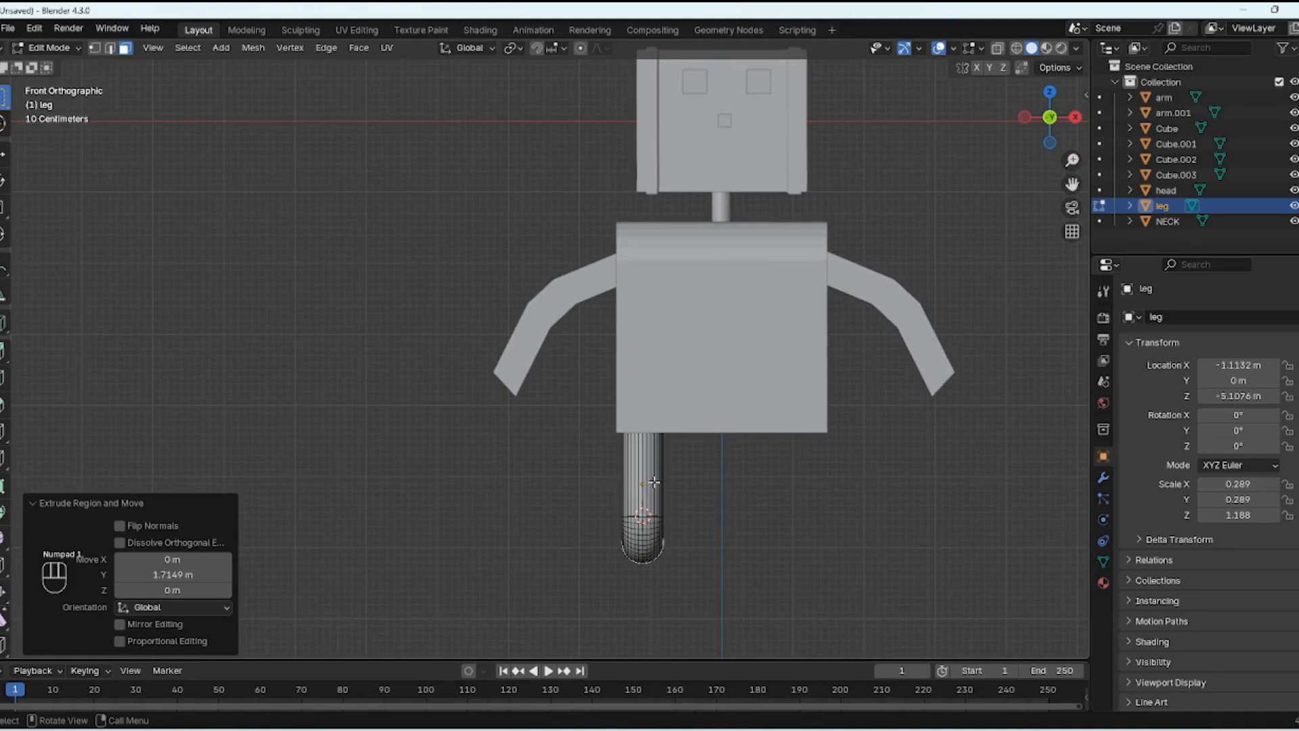
pyautogui.hotkey('shift', 'space')
pyautogui.press('space')
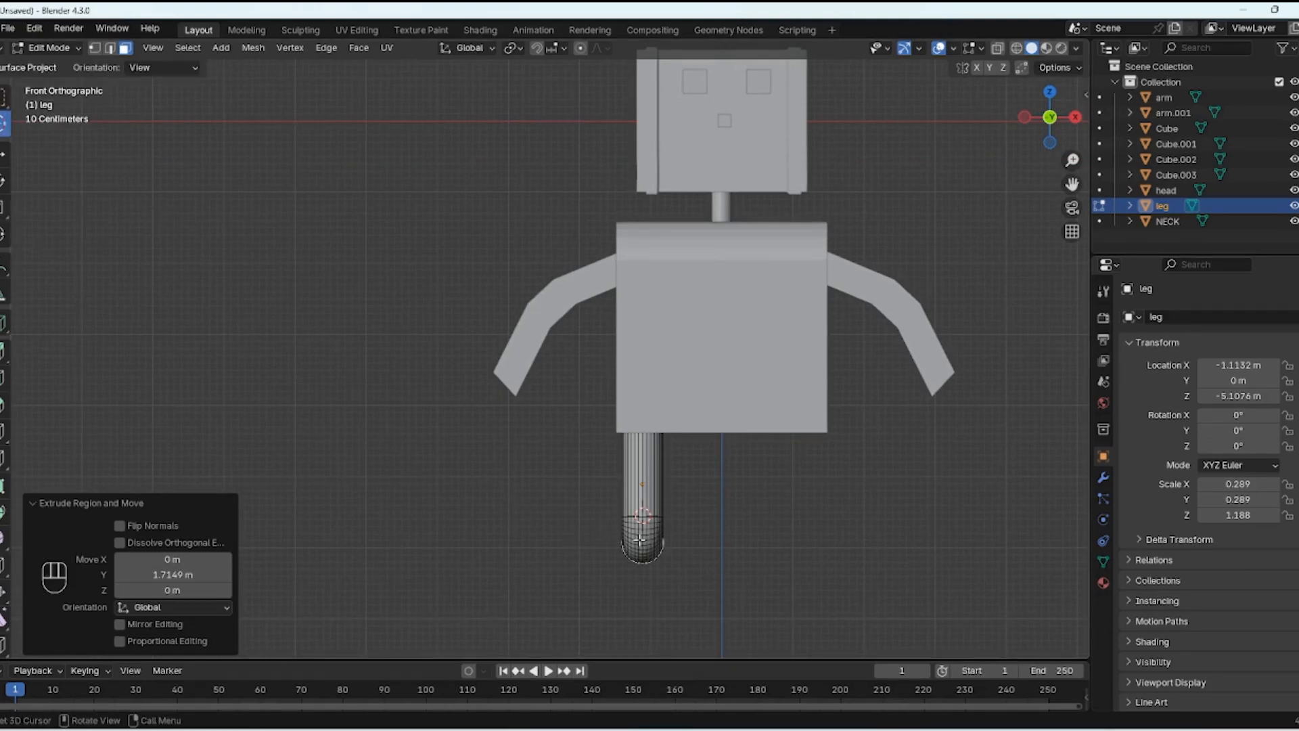
pyautogui.press('KP_3')
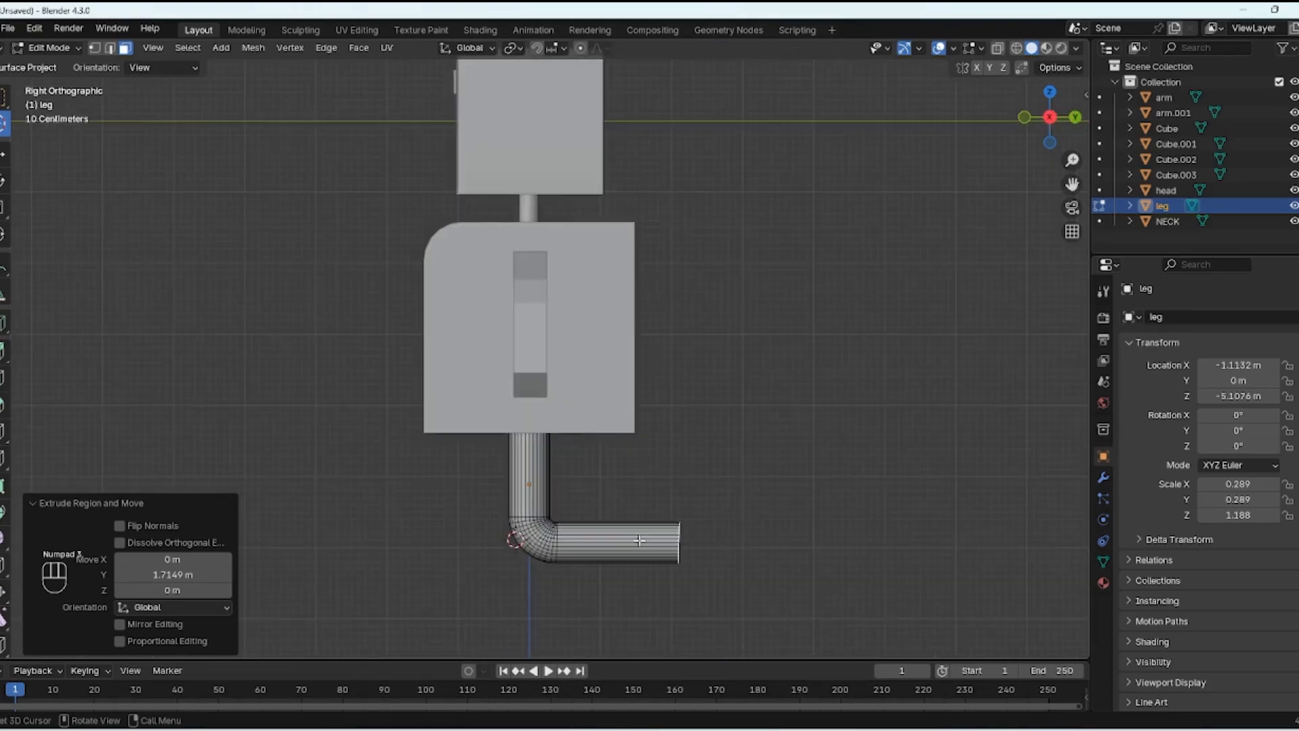
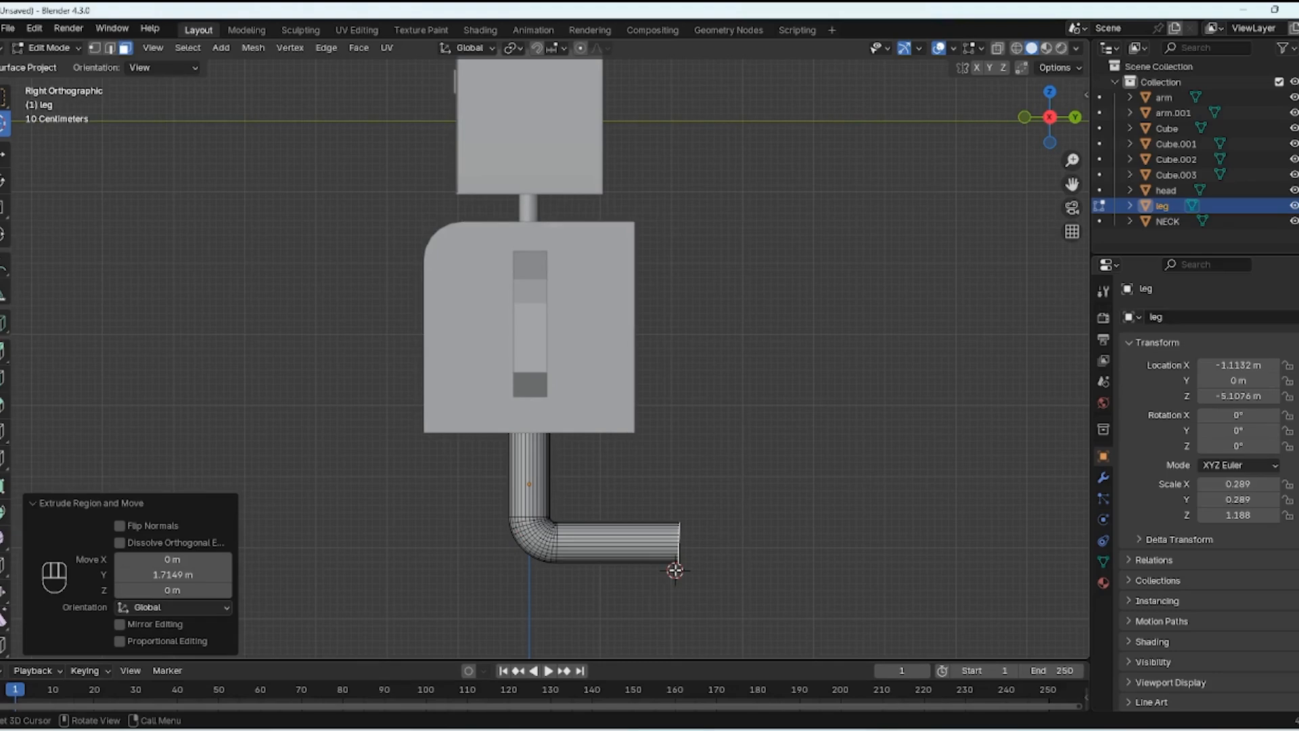
pyautogui.press('KP_1')
pyautogui.press('KP_3')
# Step: Spin the horizontal section's end face about 89° downward around the X axis in 12 steps to form the second bend
pyautogui.click(2, 512)
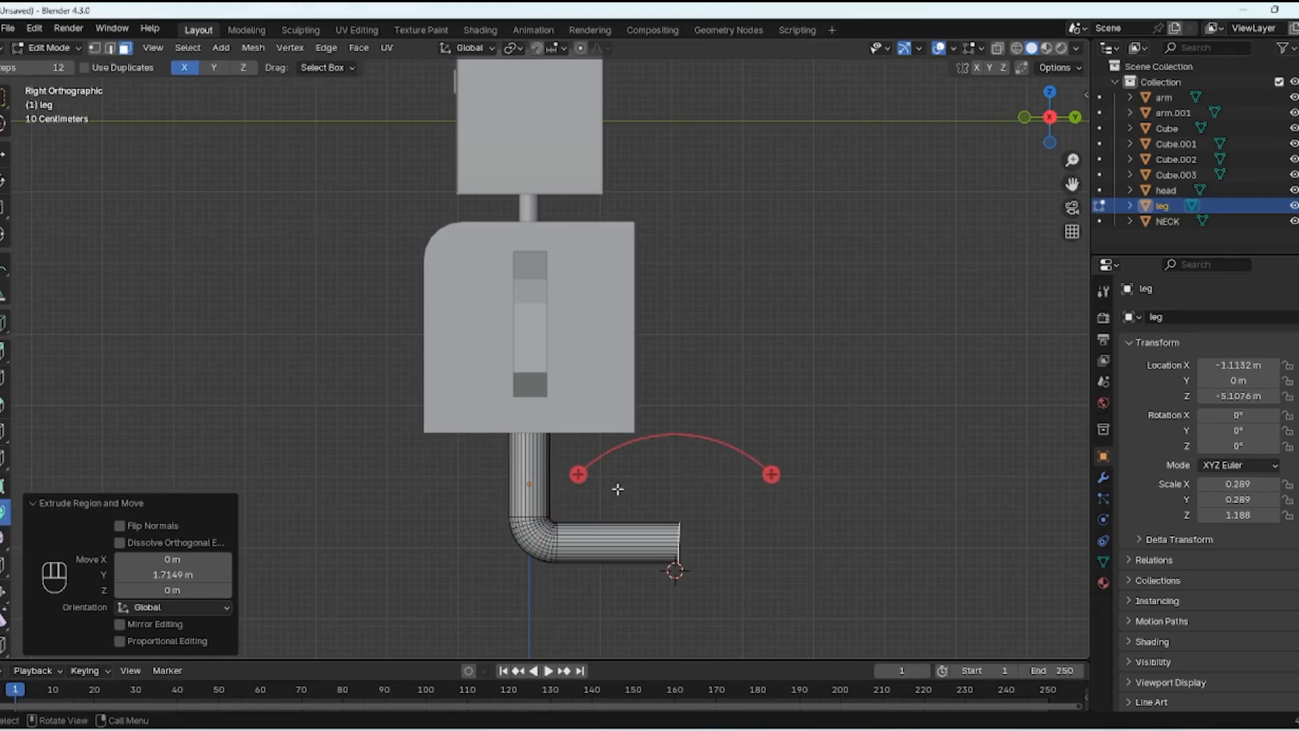
pyautogui.moveTo(771, 474); pyautogui.dragTo(778, 643)
pyautogui.moveTo(800, 79)
pyautogui.mouseDown()
pyautogui.moveTo(784, 127)
pyautogui.moveTo(802, 102)
pyautogui.mouseUp()
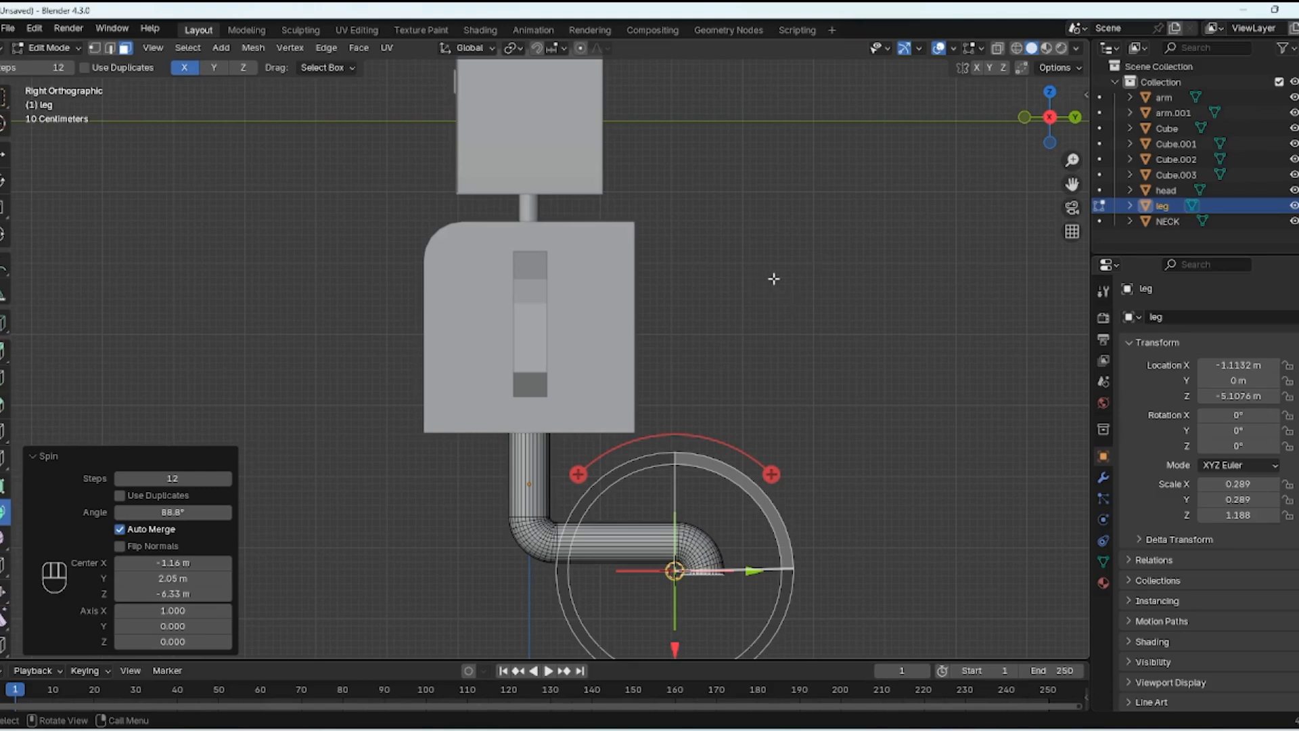
pyautogui.press('w')
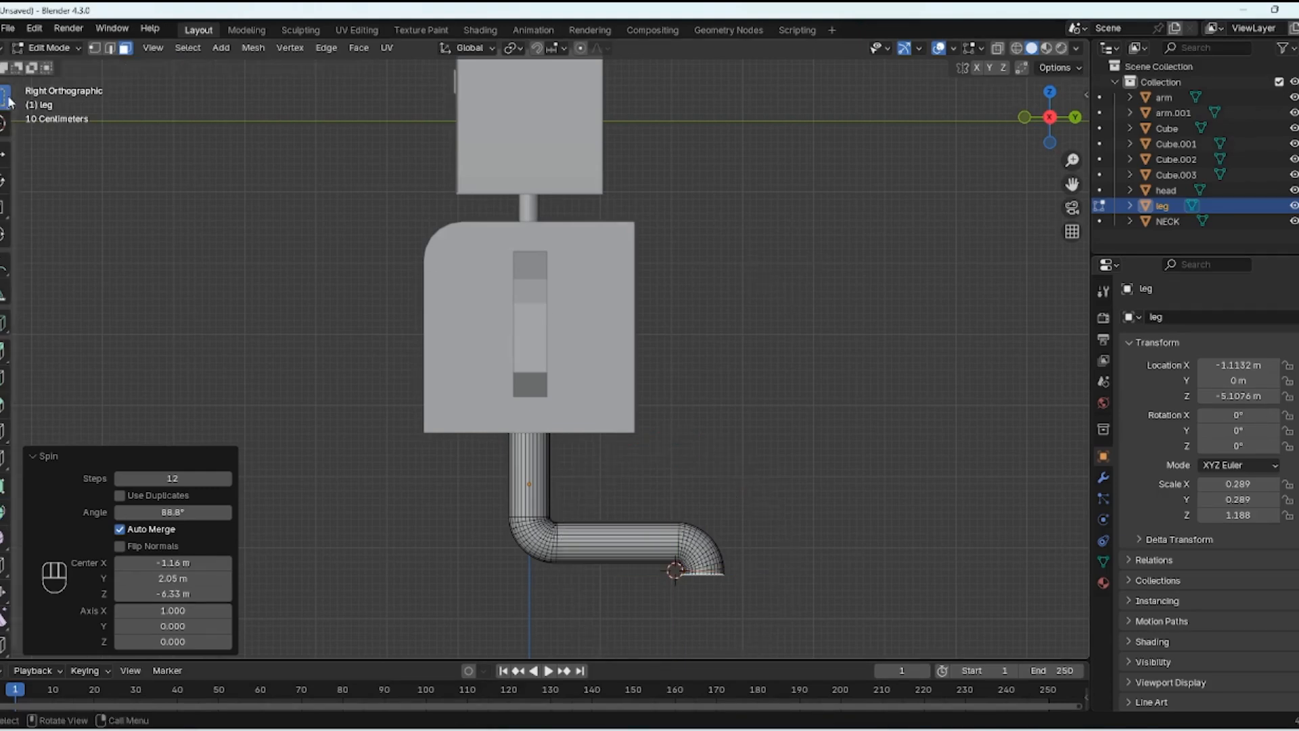
# Step: Extrude the second bend's end face about 1.06 m down along Z and return to Object Mode
pyautogui.press('e')
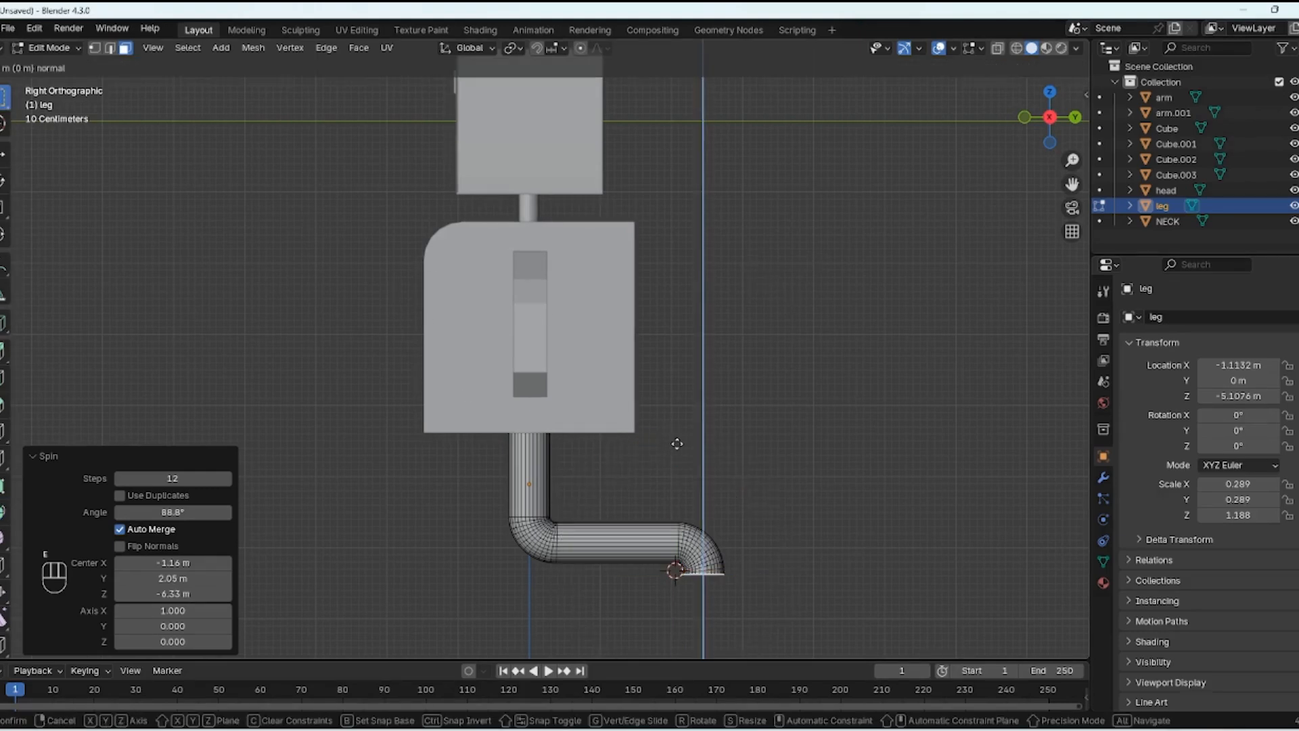
pyautogui.press('z')
pyautogui.press('z')
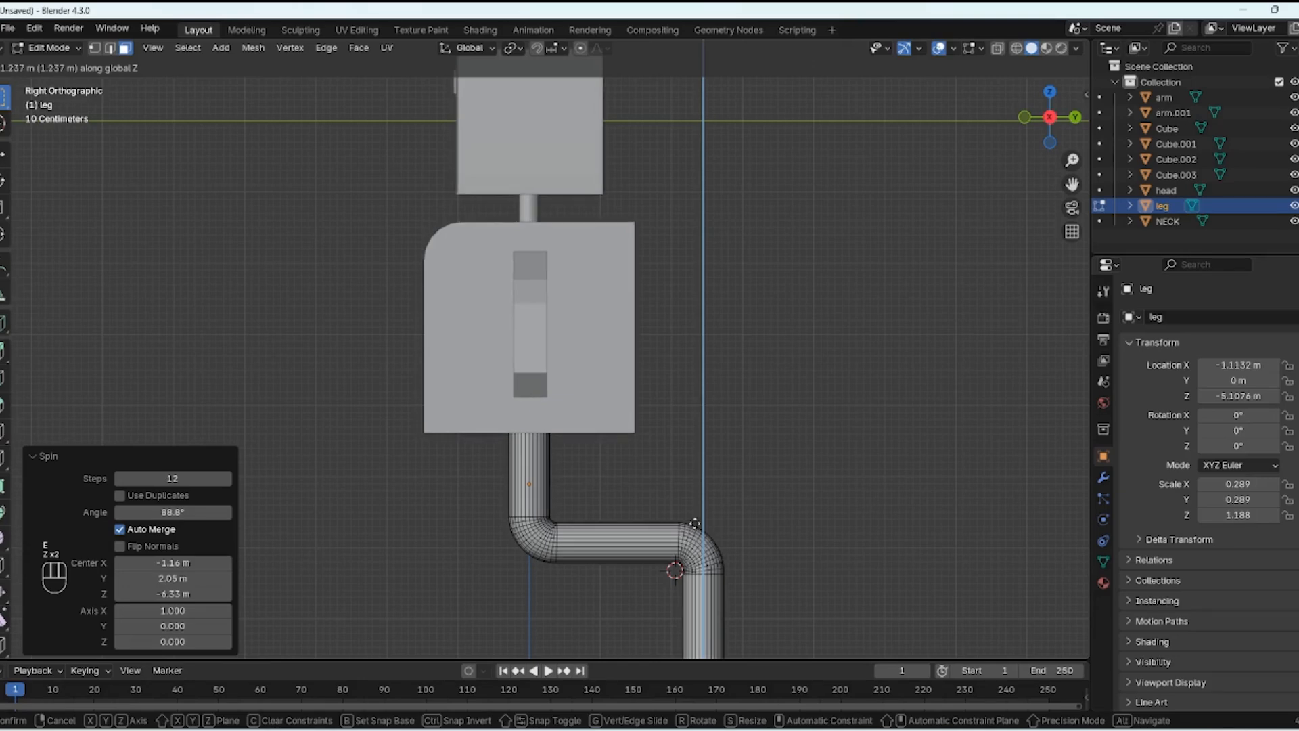
pyautogui.click(700, 514)
pyautogui.moveTo(819, 533); pyautogui.dragTo(658, 484, button='middle')
pyautogui.moveTo(586, 502); pyautogui.dragTo(652, 535, button='middle')
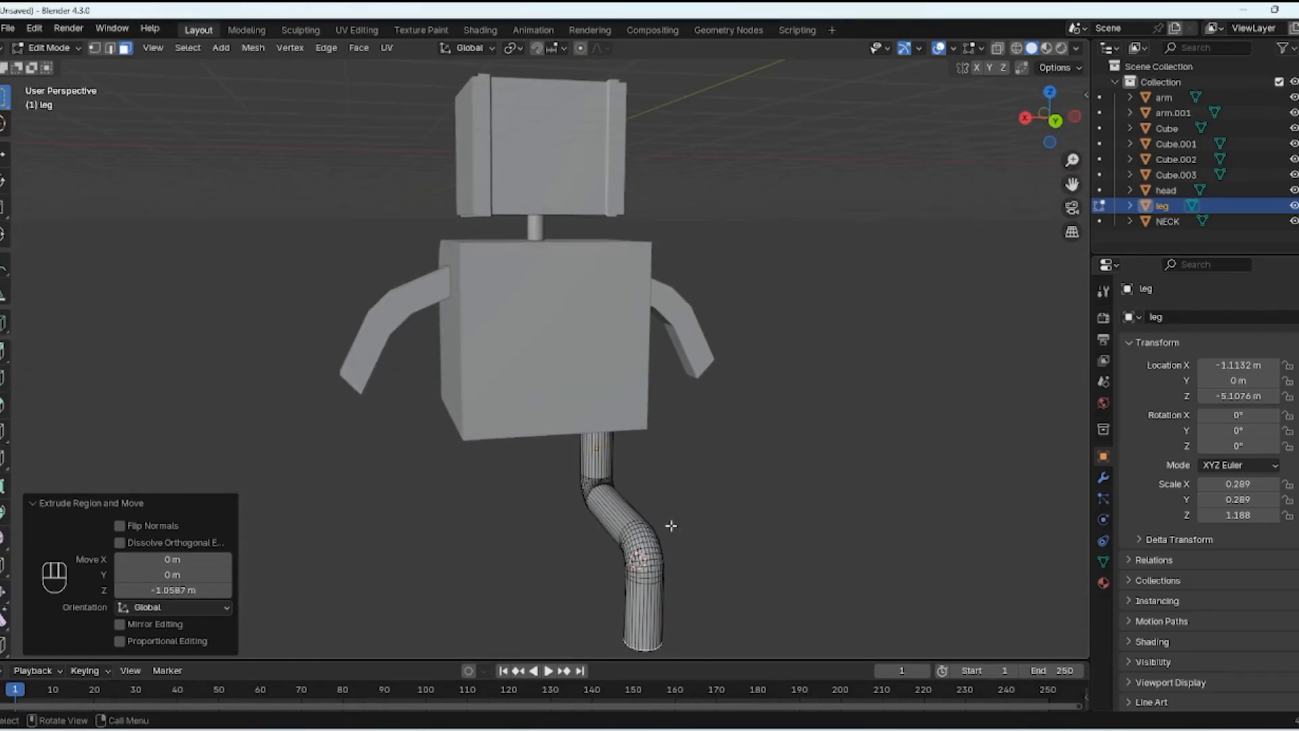
pyautogui.press('Tab')
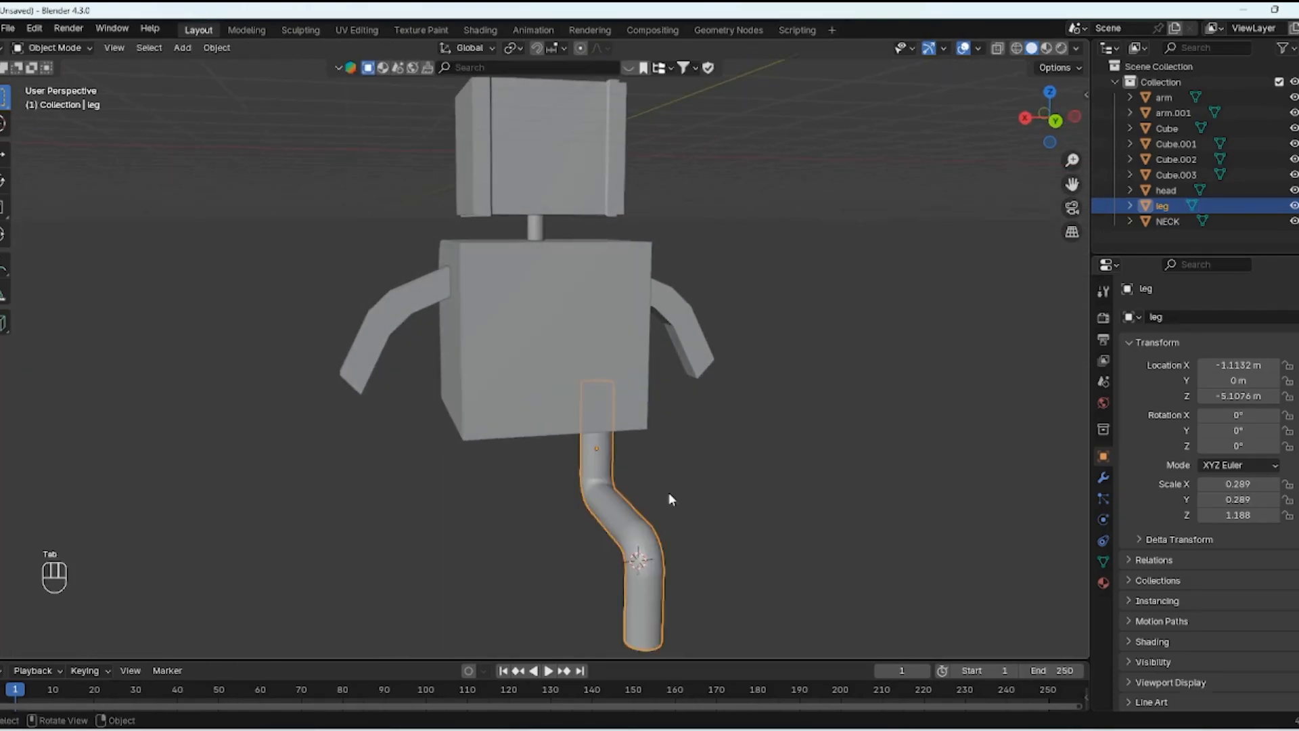
# Step: Duplicate the leg and move the copy about 2.03 m along X to the other side of the body
pyautogui.press('KP_7')
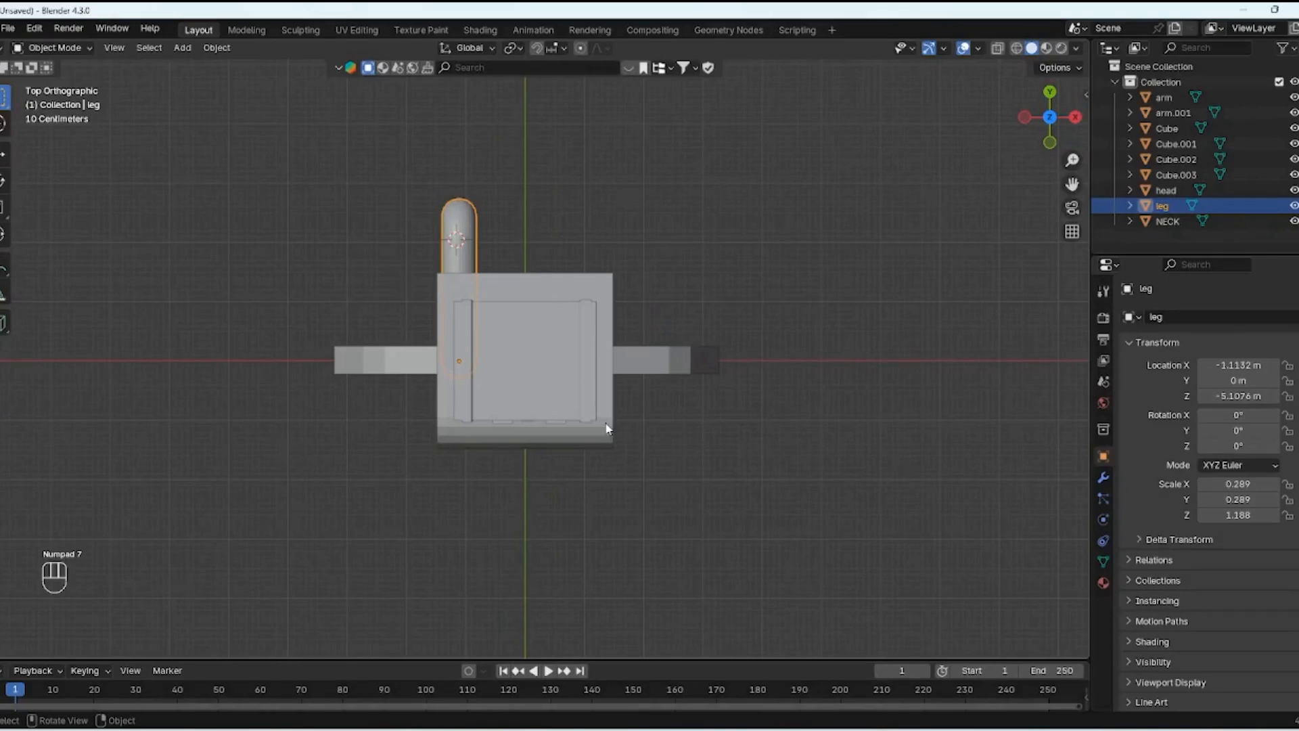
pyautogui.hotkey('shift', 'd')
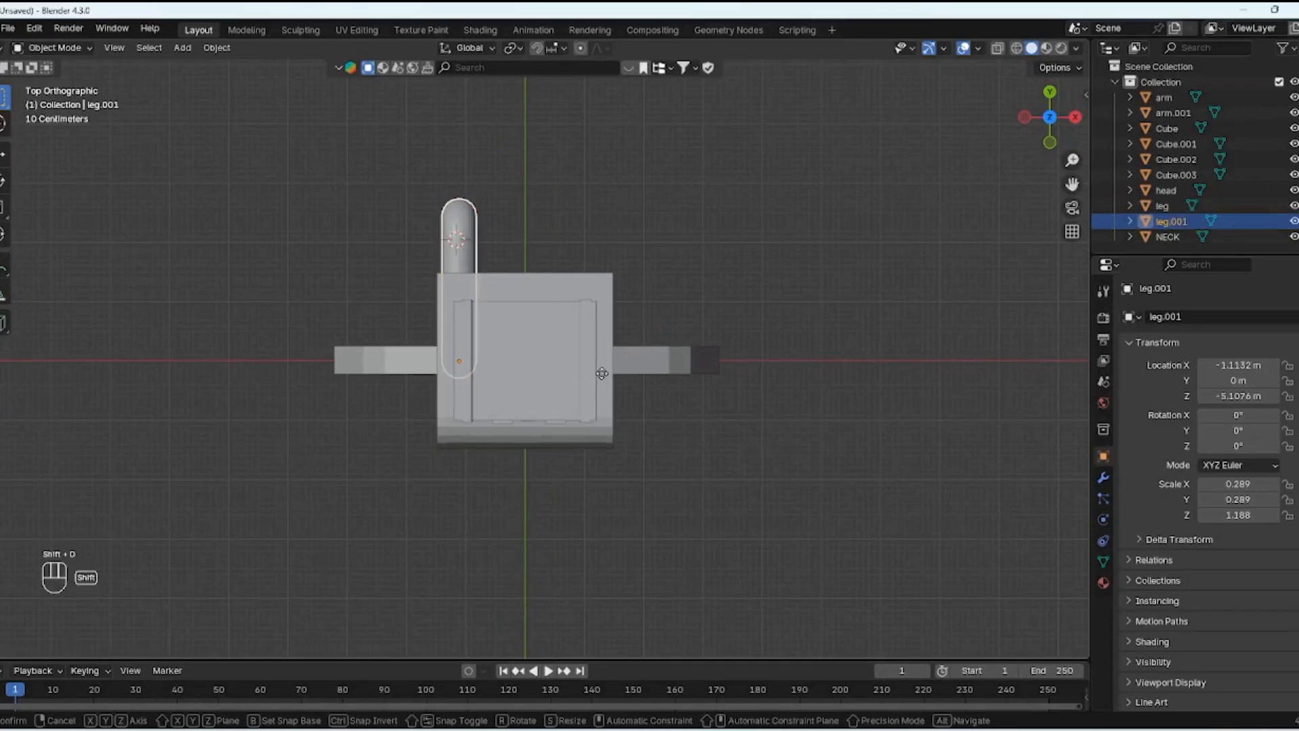
pyautogui.press('x')
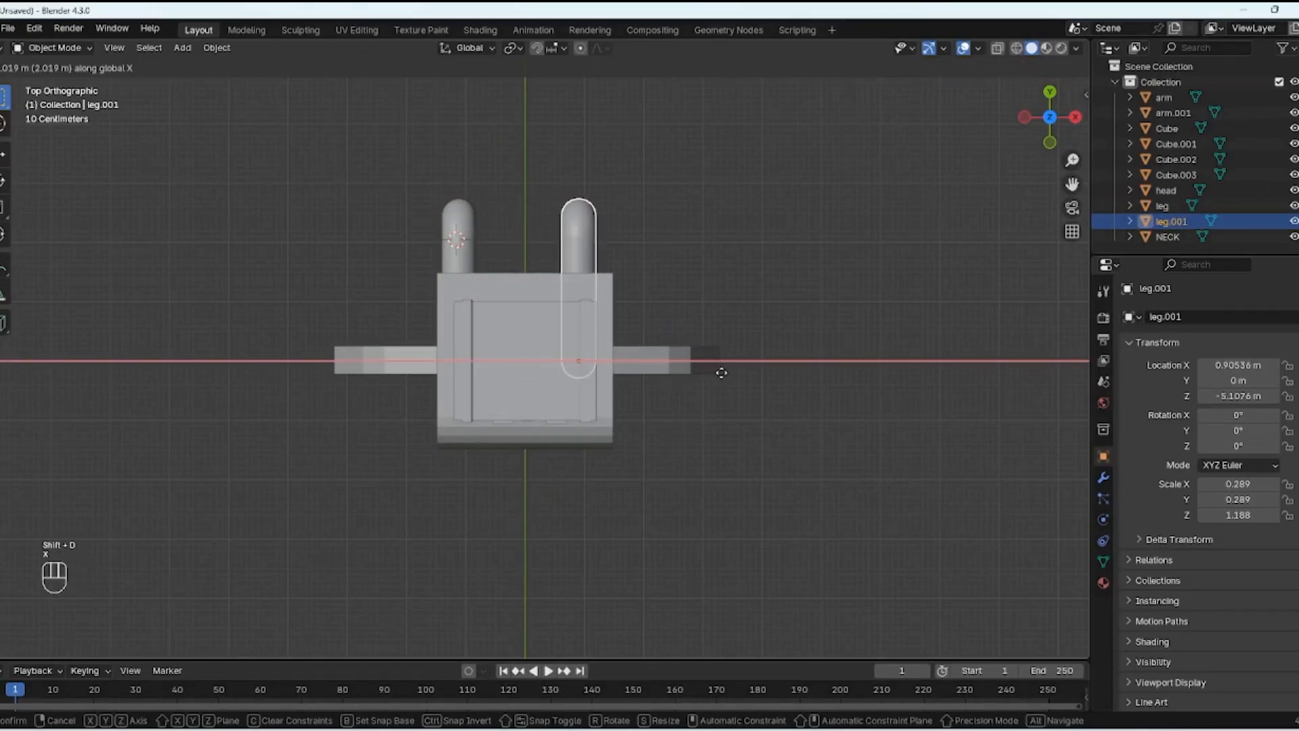
pyautogui.click(719, 371)
pyautogui.moveTo(698, 358); pyautogui.dragTo(696, 269, button='middle')
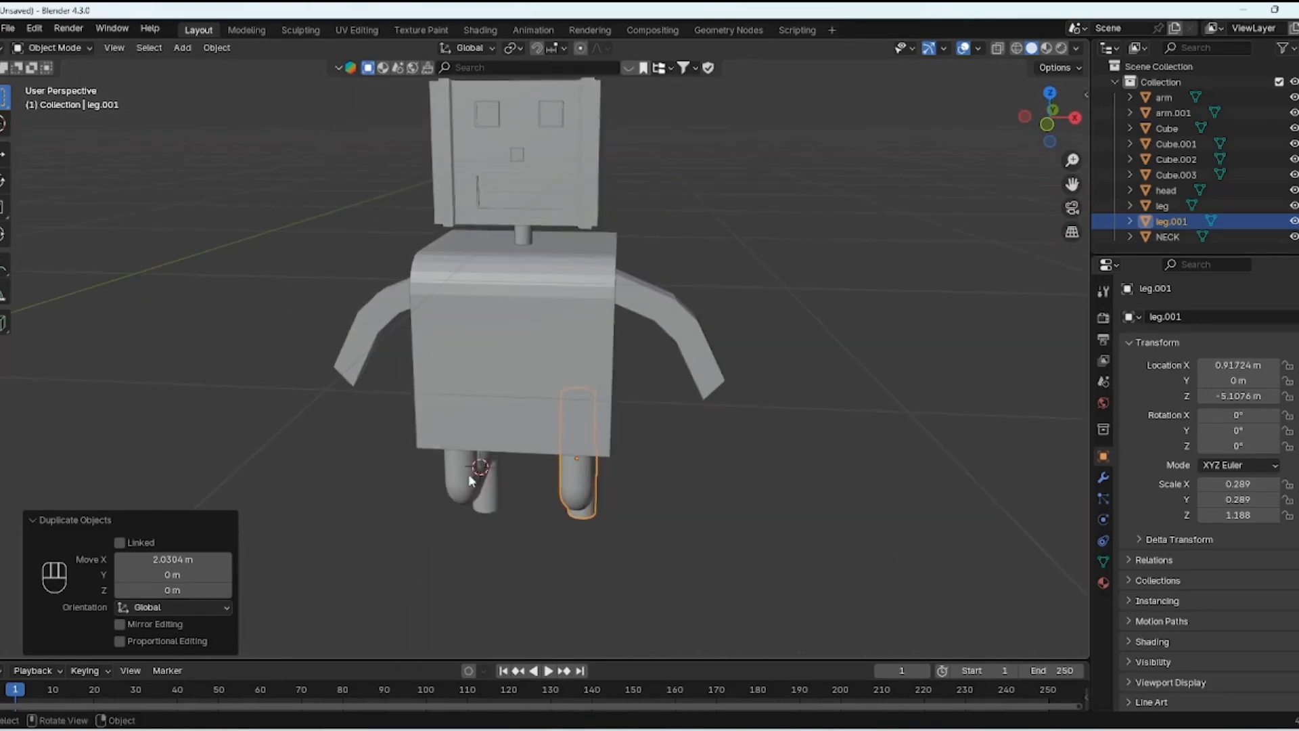
# Step: Select both legs and rotate them 180° about the Z axis in top view
pyautogui.keyDown('shift'); pyautogui.click(454, 501); pyautogui.keyUp('shift')
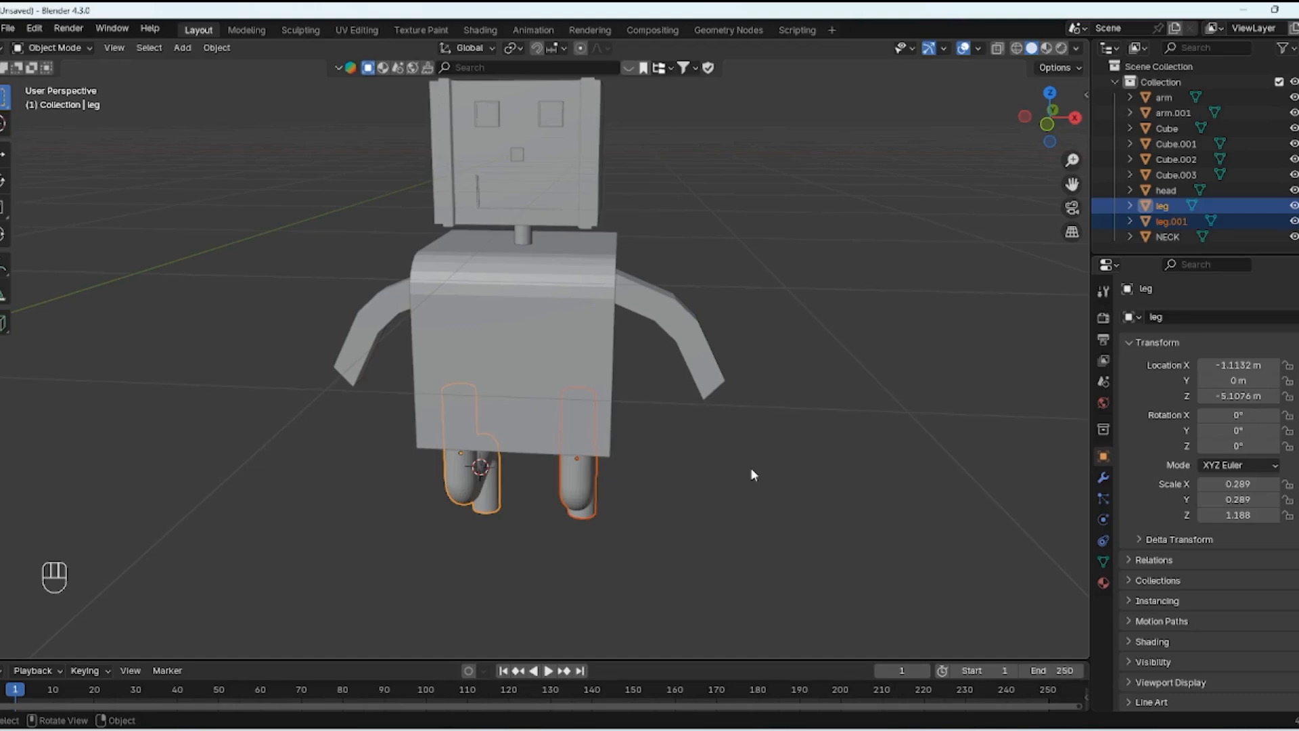
pyautogui.press('KP_7')
pyautogui.press('r')
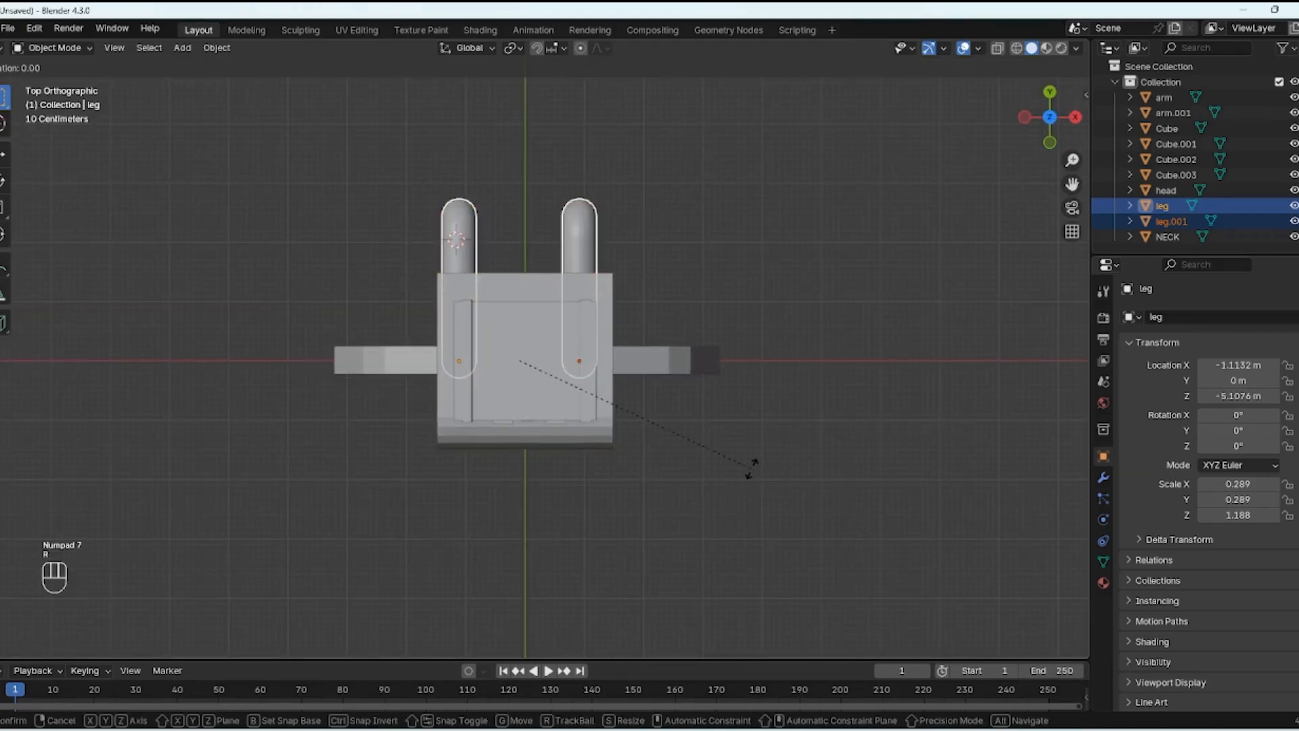
pyautogui.press('KP_1')
pyautogui.press('KP_8')
pyautogui.press('KP_0')
pyautogui.press('Return')
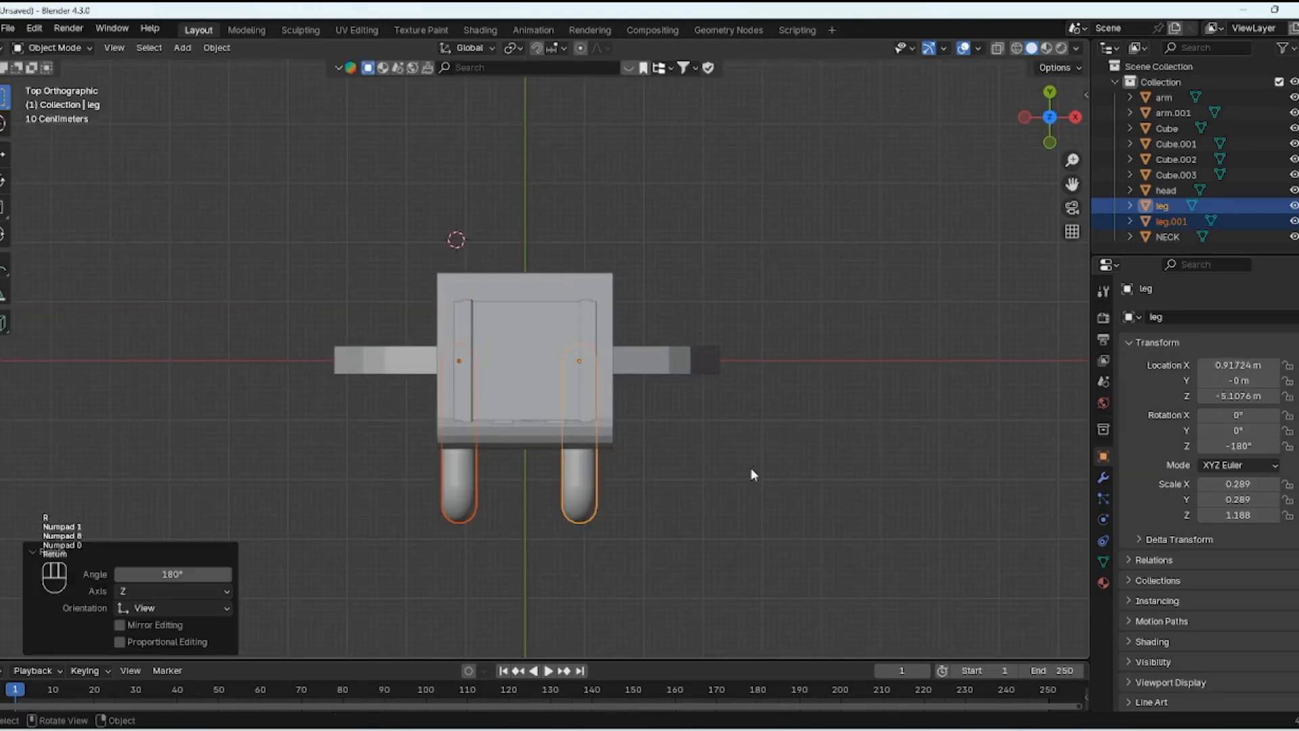
# Step: Move both legs about 0.64 m along negative Y, and raise them about 0.74 m along Z
pyautogui.moveTo(715, 420); pyautogui.dragTo(554, 312, button='middle')
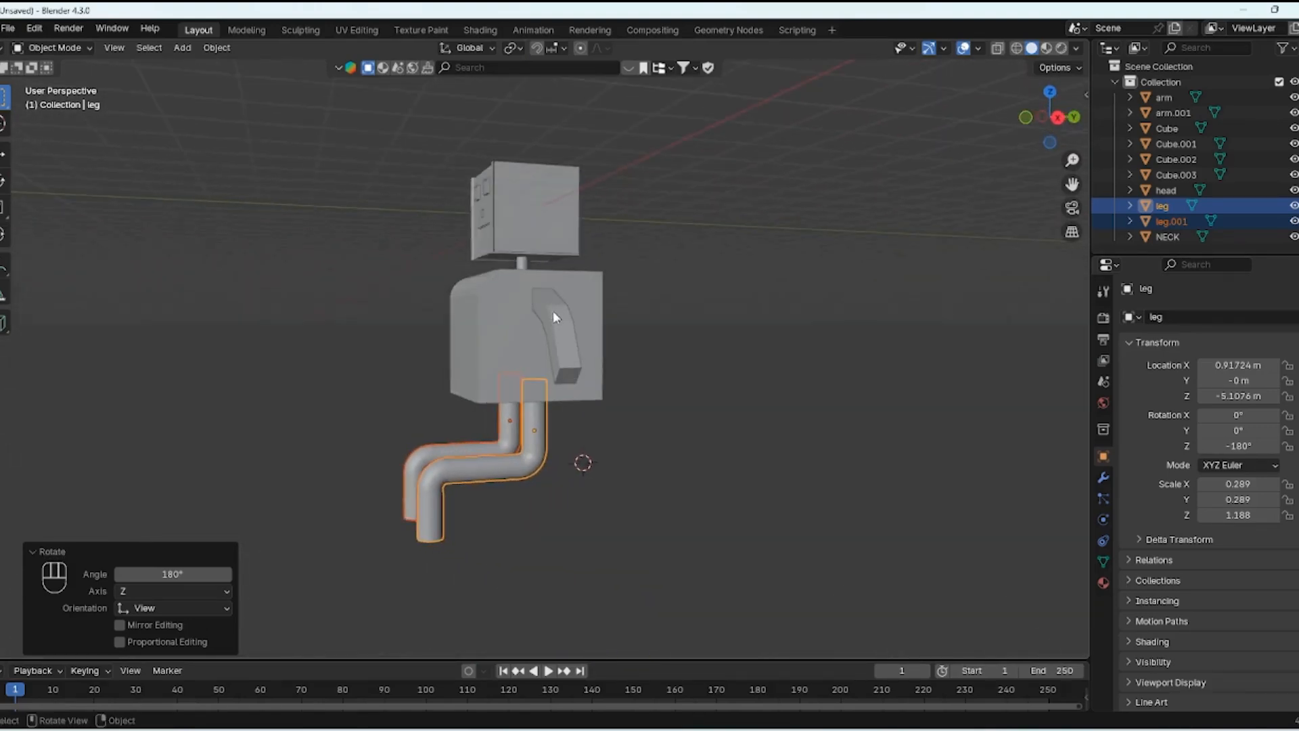
pyautogui.press('g')
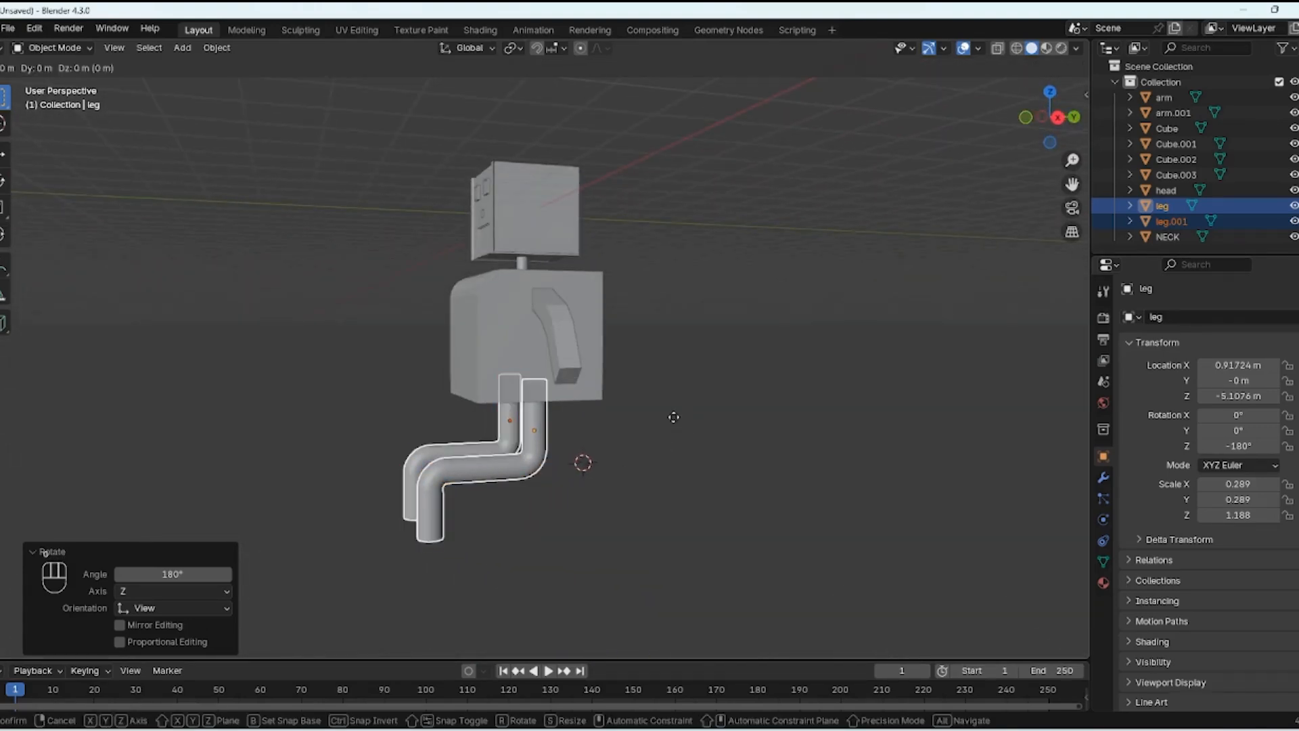
pyautogui.press('y')
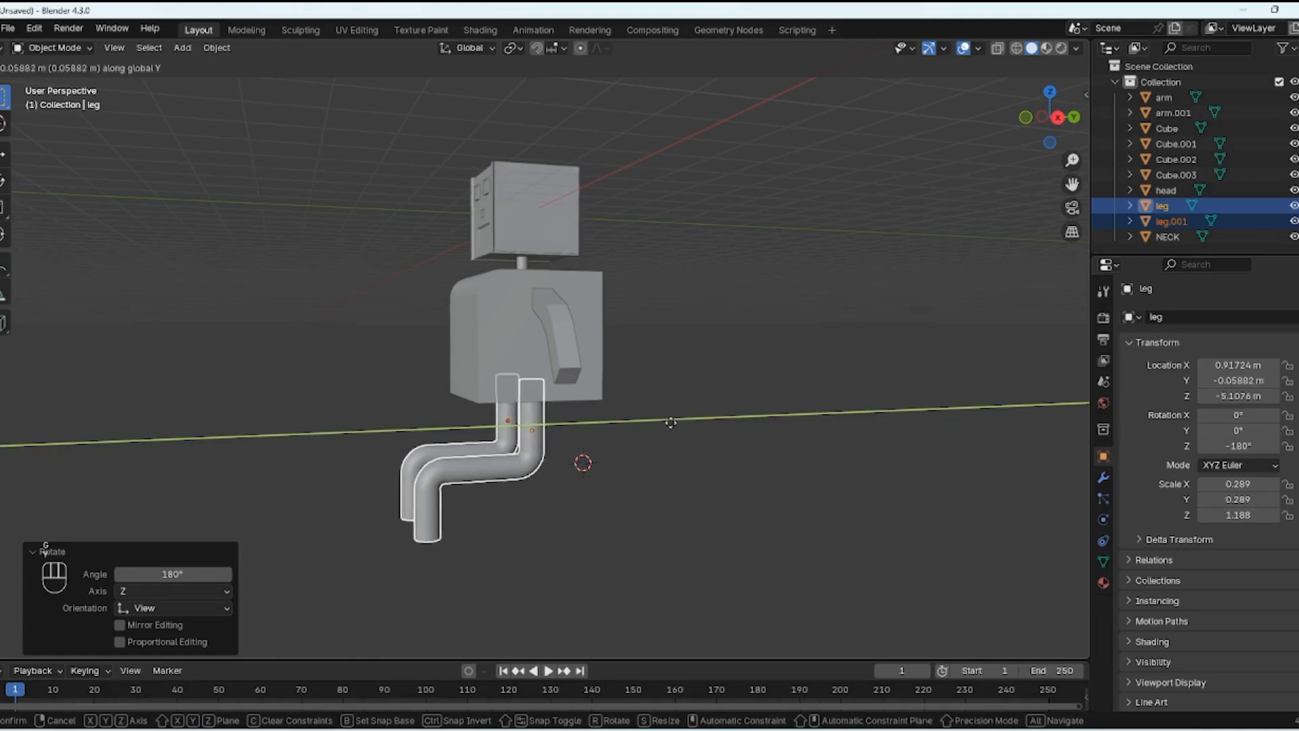
pyautogui.click(590, 445)
pyautogui.moveTo(591, 445); pyautogui.dragTo(598, 412, button='middle')
pyautogui.press('g')
pyautogui.press('z')
pyautogui.click(763, 416)
pyautogui.click(647, 478)
# Step: Reselect both legs and raise them about 1.26 m further along Z into the body, then deselect them
pyautogui.moveTo(647, 478); pyautogui.dragTo(575, 467, button='middle')
pyautogui.click(417, 429)
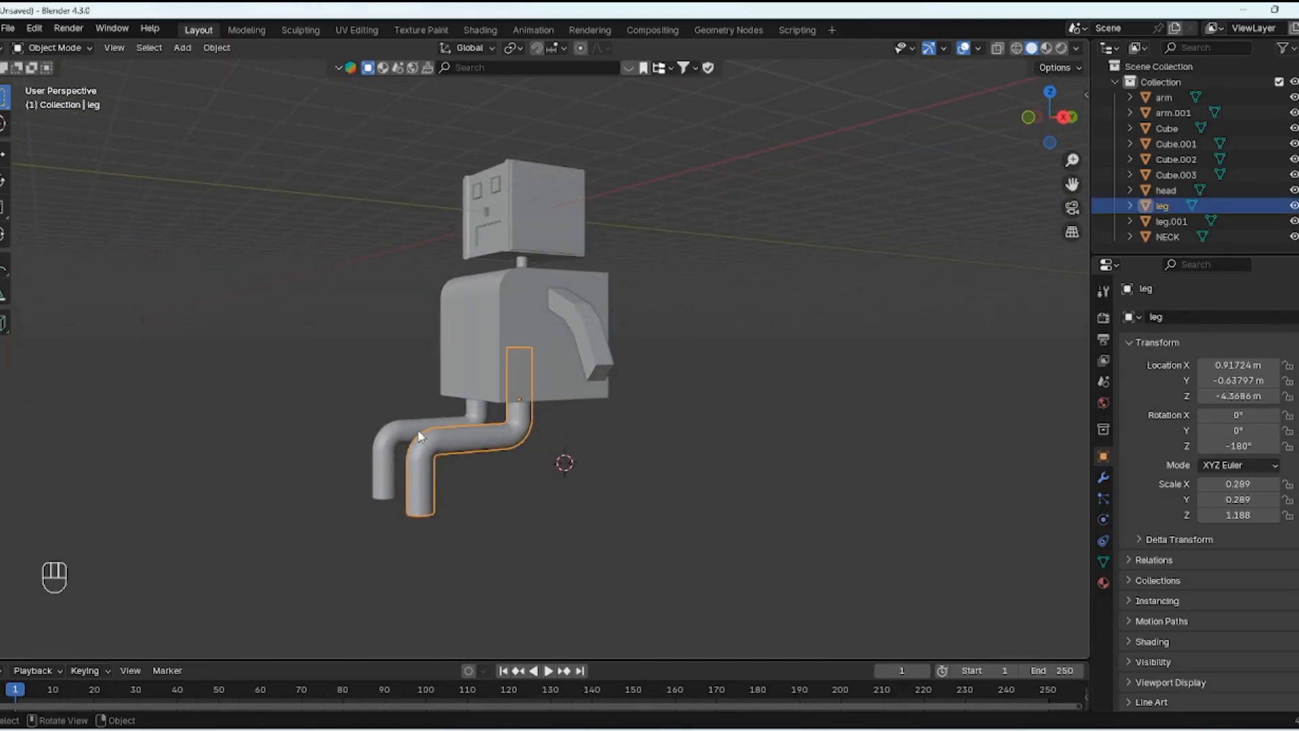
pyautogui.keyDown('shift'); pyautogui.click(420, 424); pyautogui.keyUp('shift')
pyautogui.press('g')
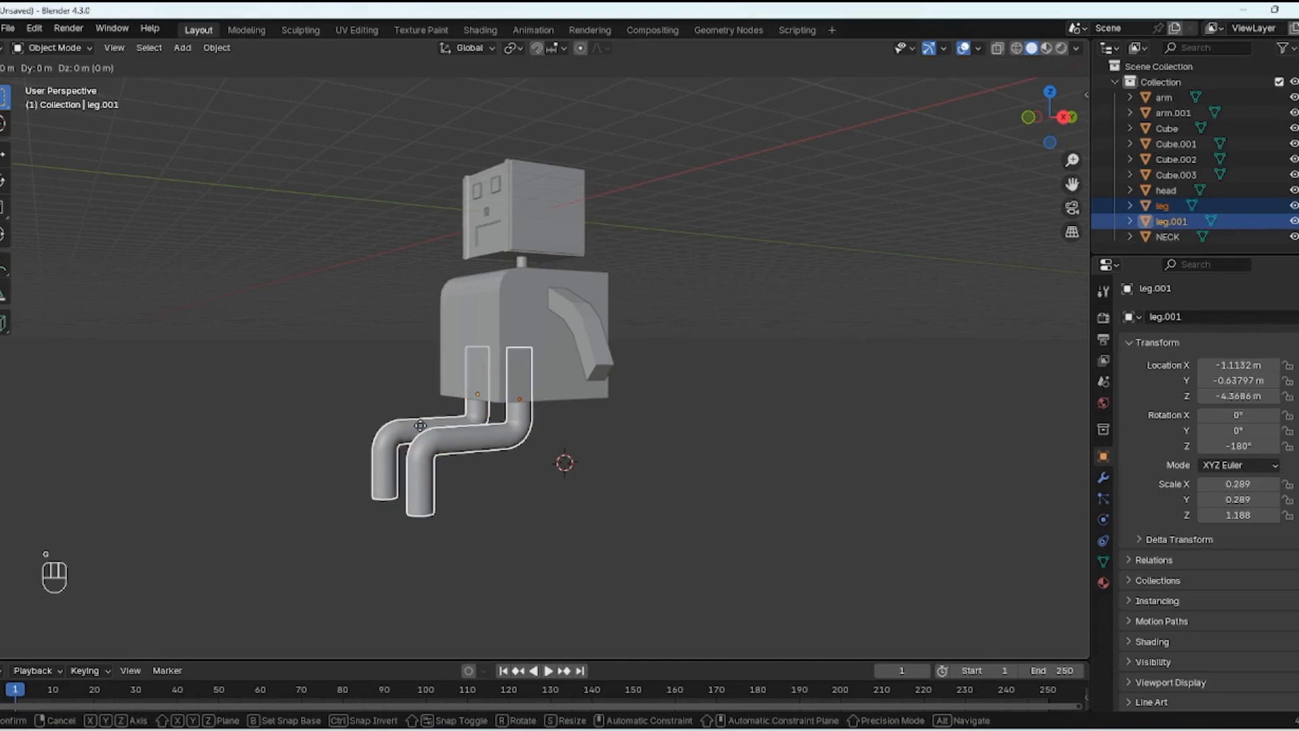
pyautogui.press('x')
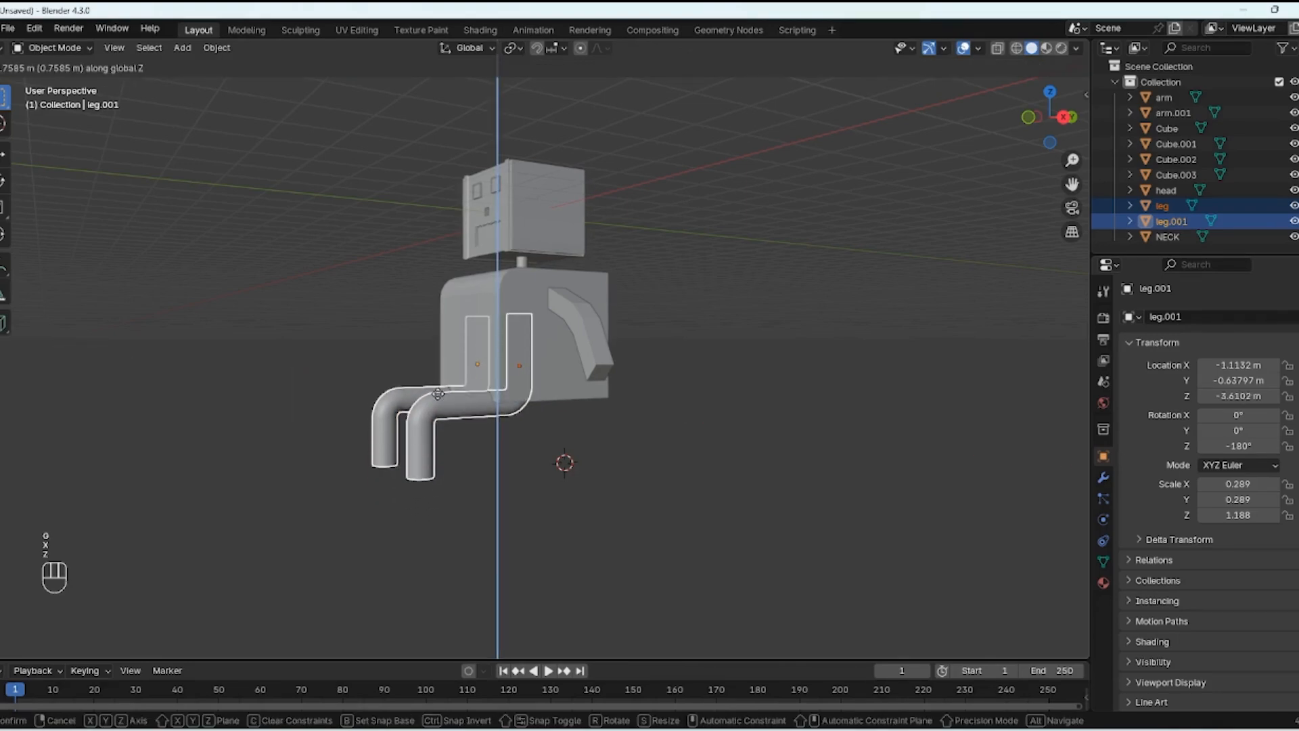
pyautogui.click(446, 373)
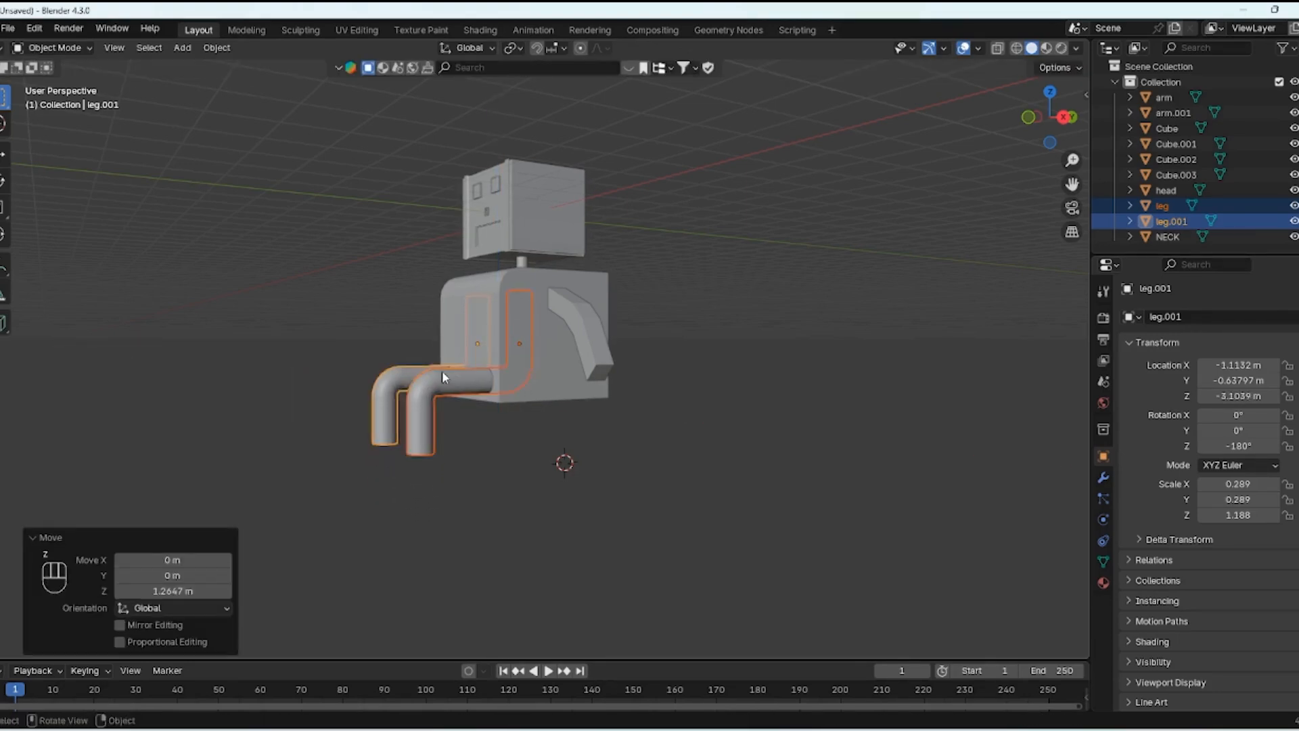
pyautogui.moveTo(441, 371); pyautogui.dragTo(580, 399, button='middle')
pyautogui.click(774, 376)
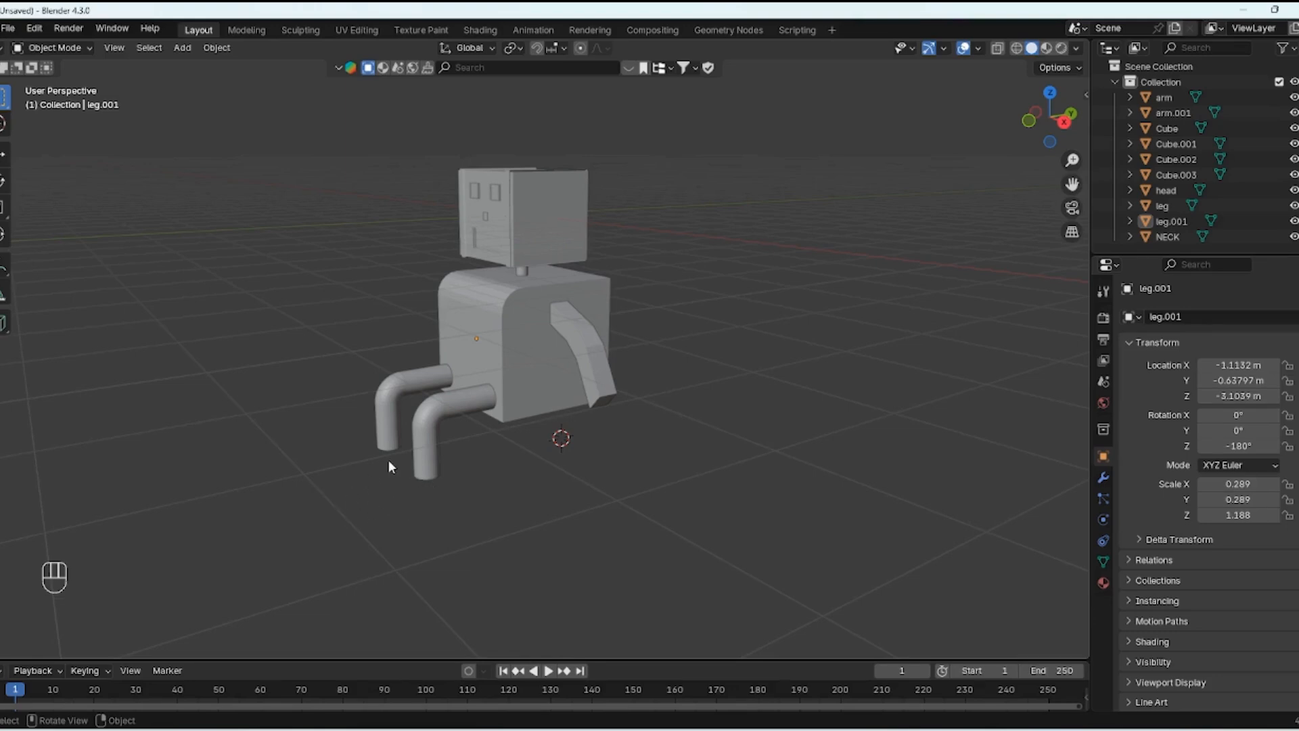
# Step: Add a cube and move it about 5.25 m along negative Y in top view, in line with the leg on the negative X side
pyautogui.moveTo(512, 459); pyautogui.dragTo(628, 457, button='middle')
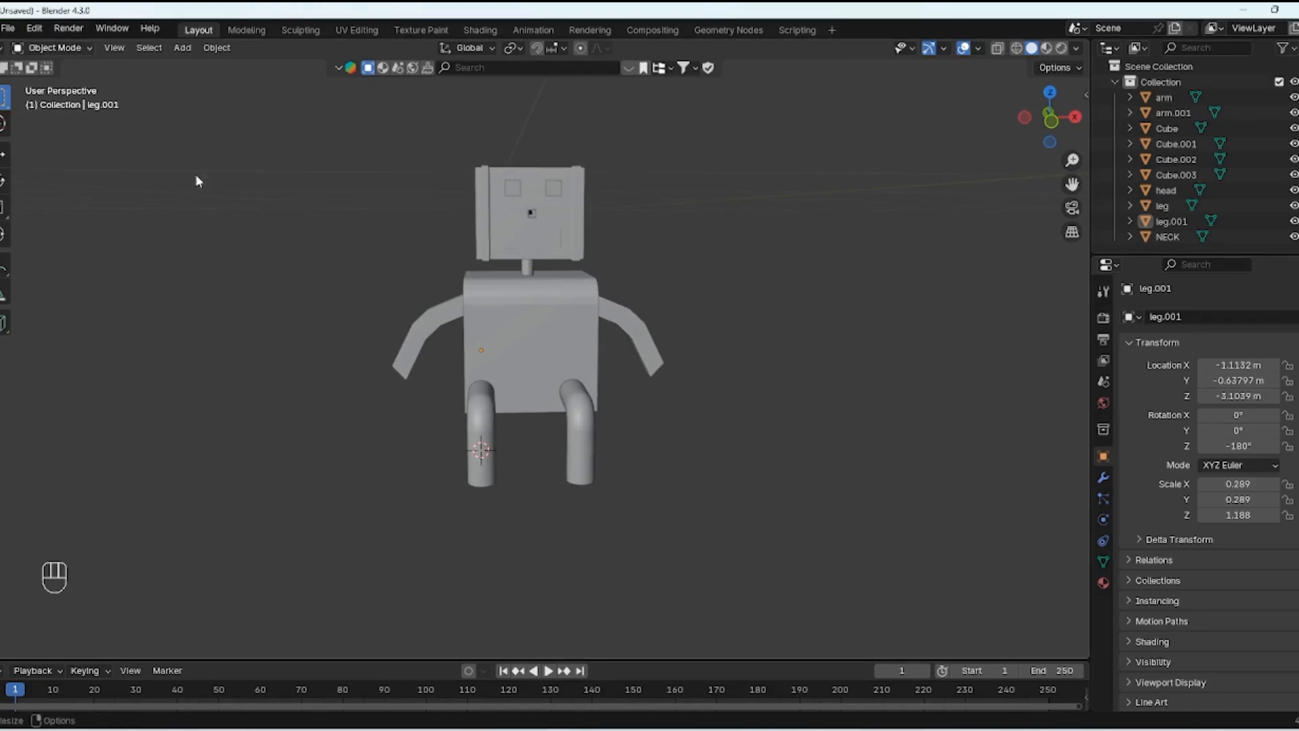
pyautogui.hotkey('shift', 'a')
pyautogui.moveTo(686, 444)
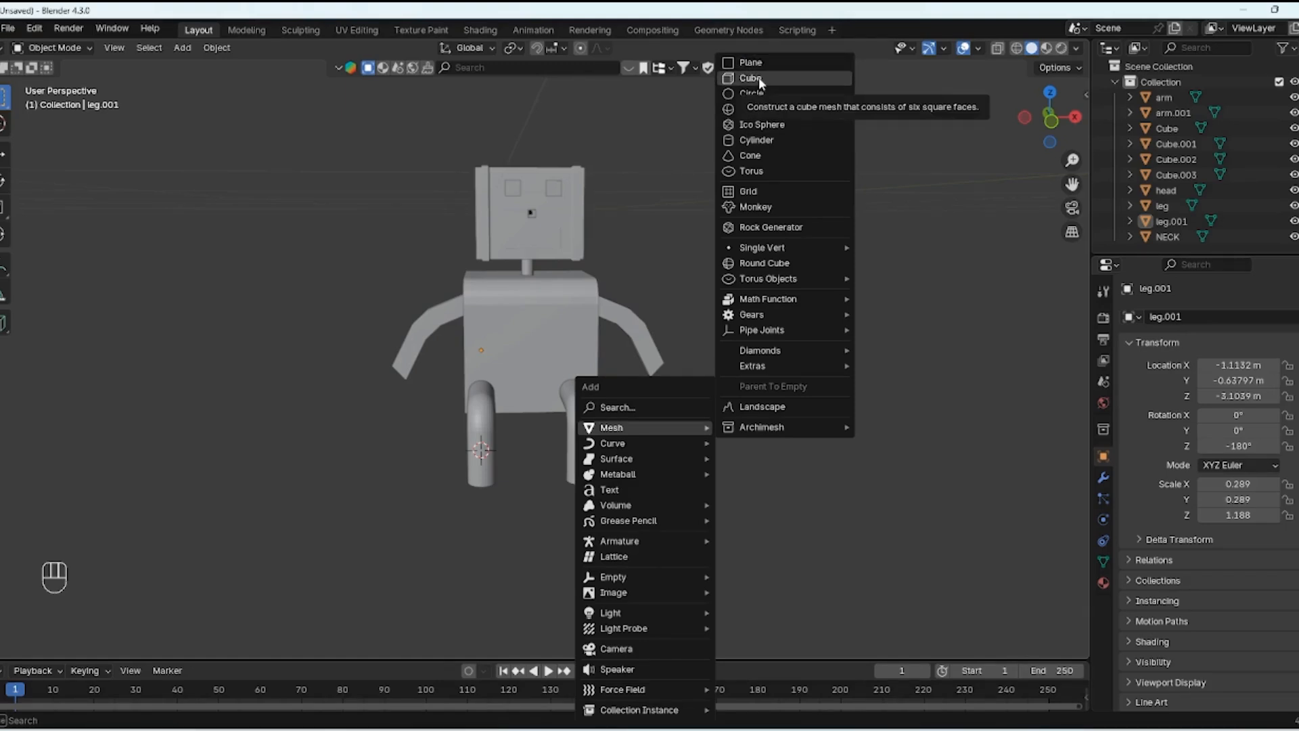
pyautogui.click(758, 78)
pyautogui.press('KP_7')
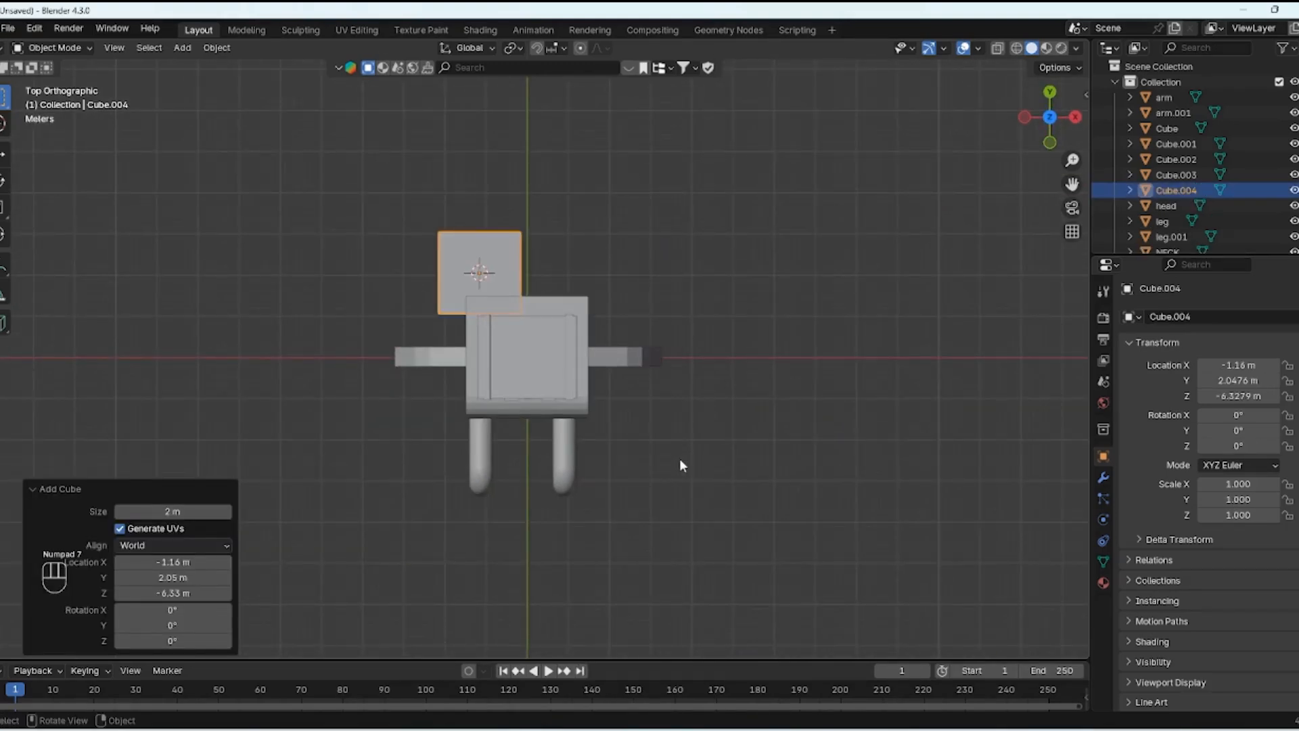
pyautogui.press('g')
pyautogui.press('y')
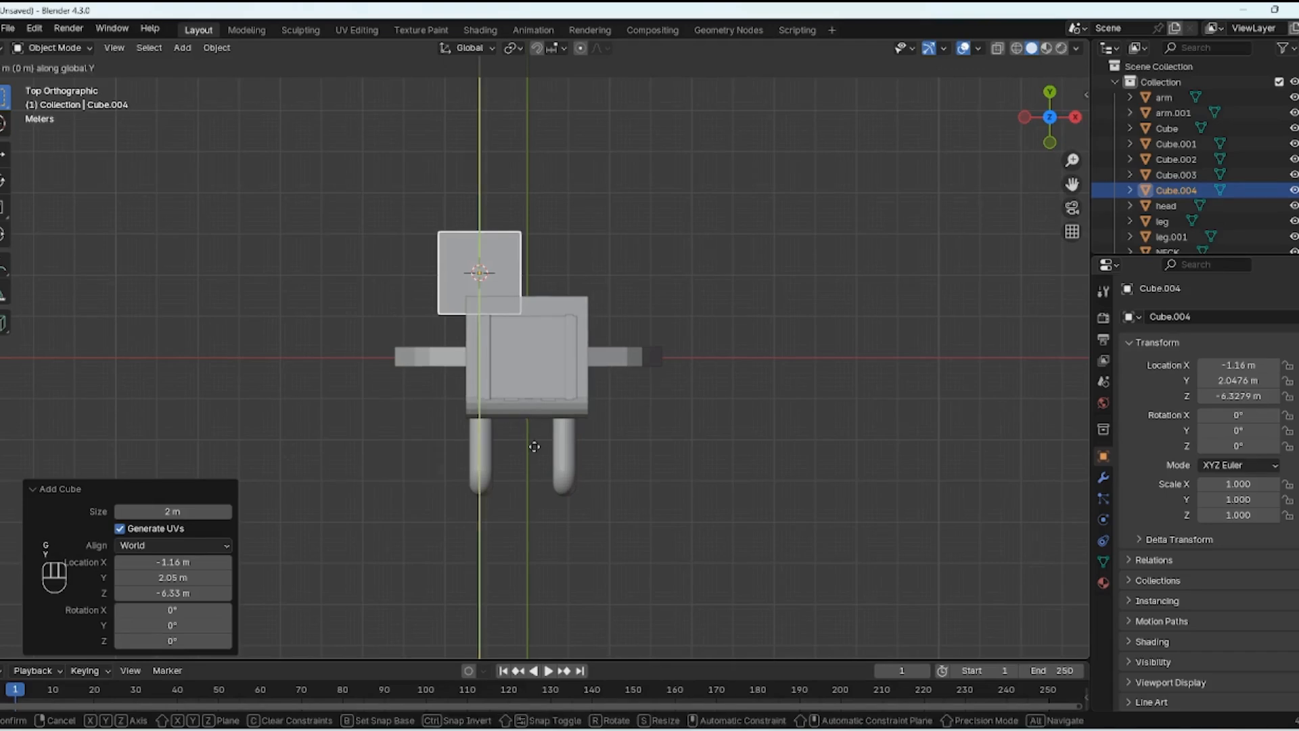
pyautogui.click(526, 624)
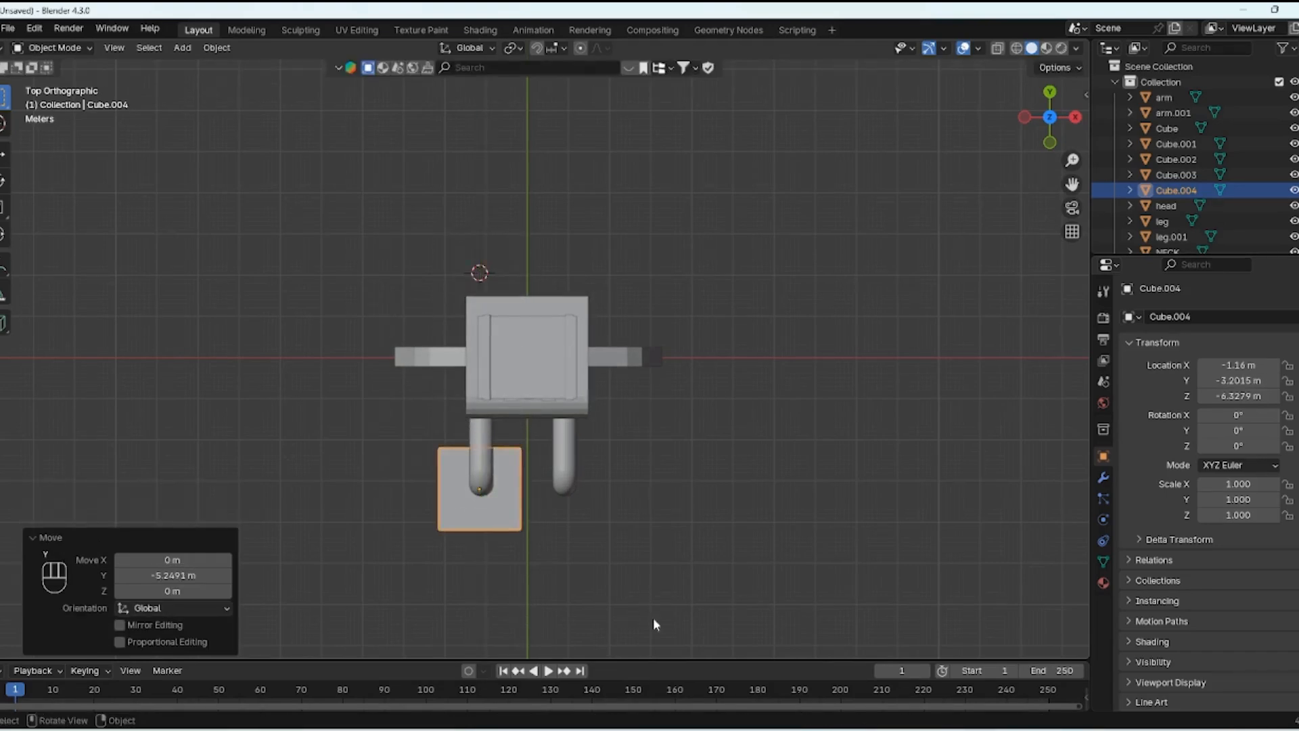
# Step: Scale the new cube into an elongated foot block of about 0.425 in X and Z and 0.829 in Y
pyautogui.press('s')
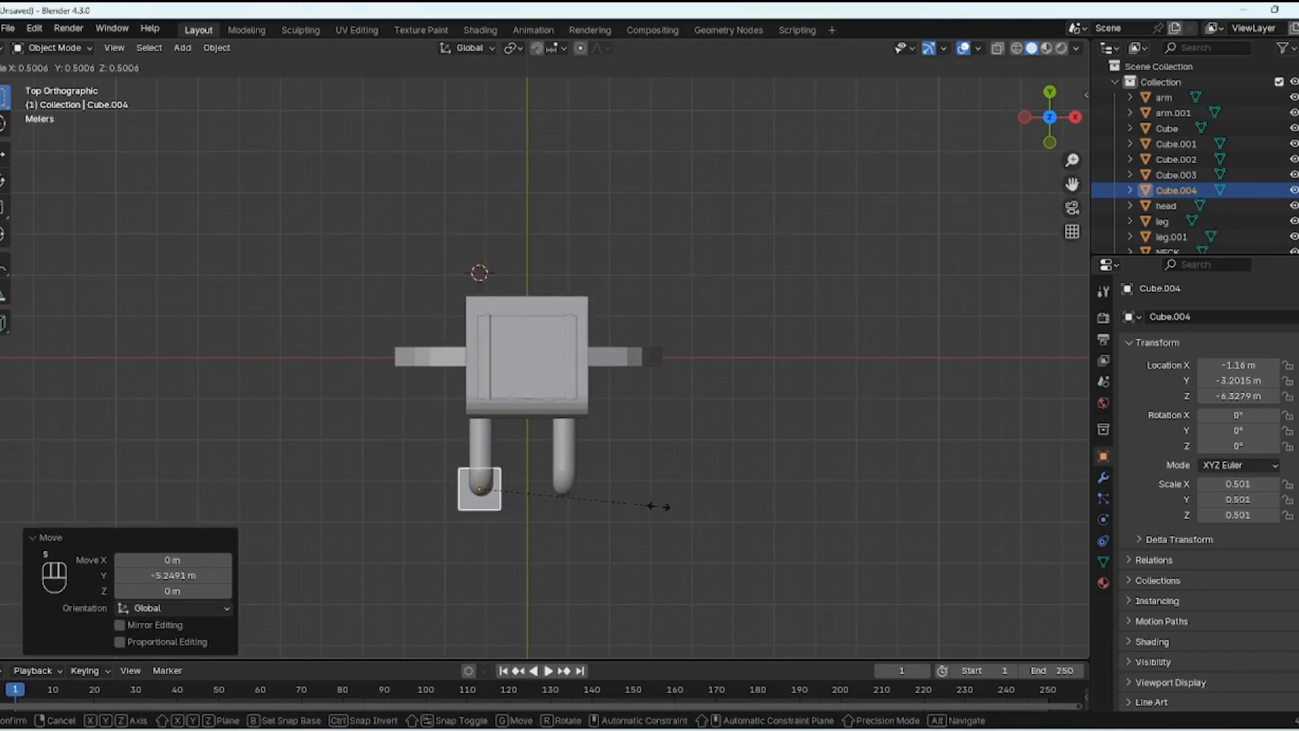
pyautogui.click(611, 523)
pyautogui.press('s')
pyautogui.press('y')
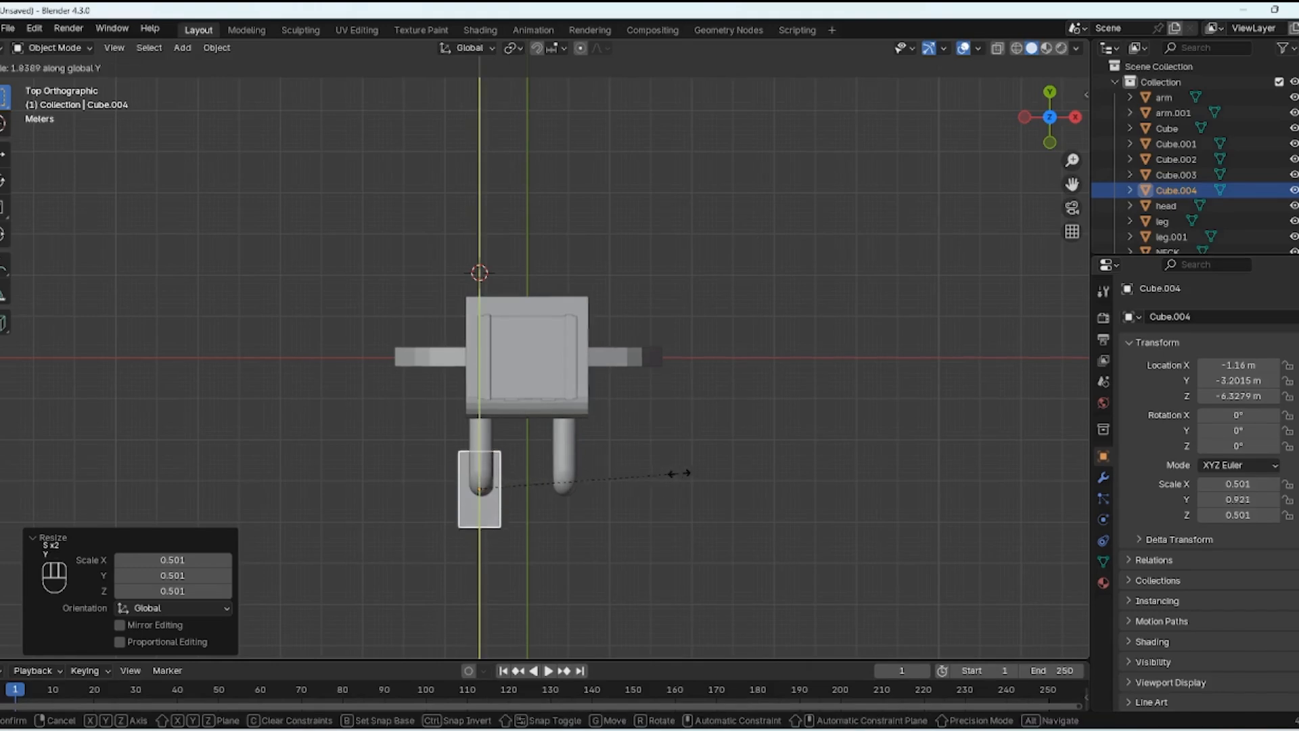
pyautogui.click(691, 473)
pyautogui.press('s')
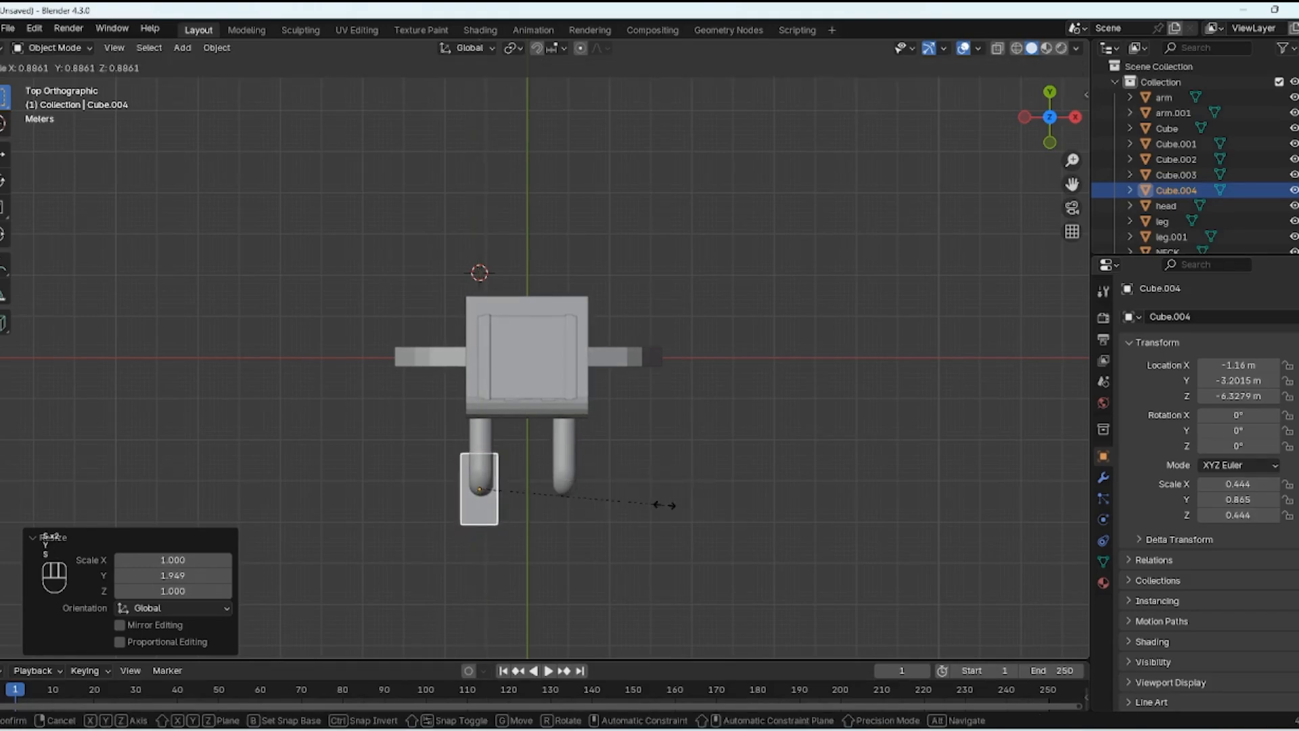
pyautogui.click(647, 505)
# Step: Raise the foot block about 0.77 m along Z in front view to meet the leg's lower end
pyautogui.press('KP_1')
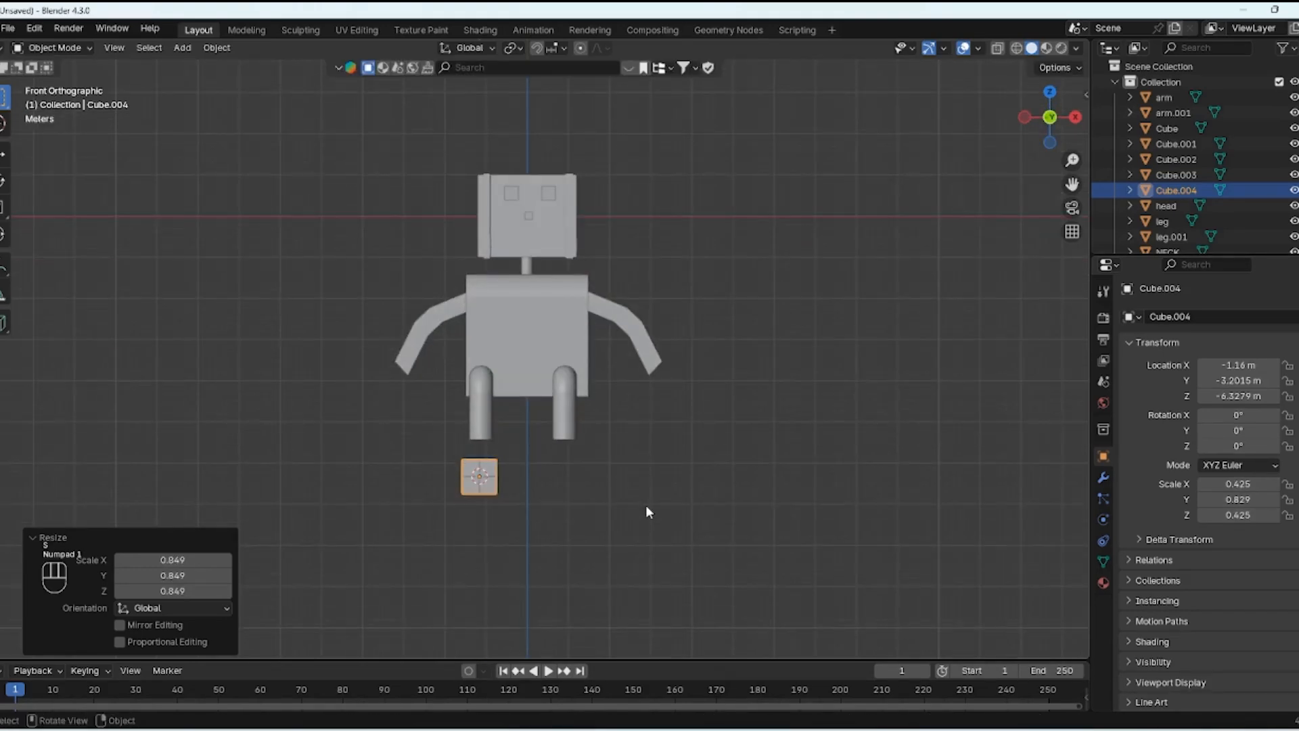
pyautogui.press('g')
pyautogui.press('z')
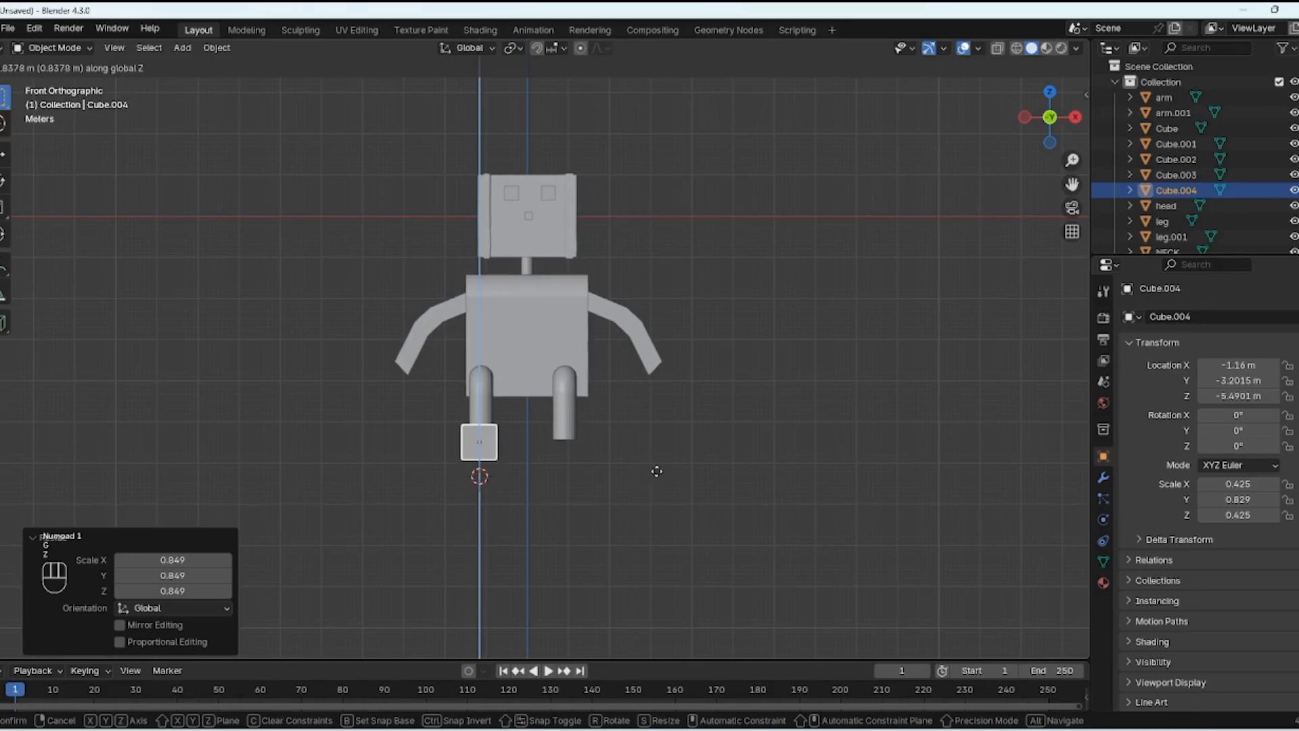
pyautogui.click(656, 473)
# Step: Rename the foot block object as "foot\"
pyautogui.moveTo(557, 469); pyautogui.dragTo(749, 500, button='middle')
pyautogui.moveTo(859, 472); pyautogui.dragTo(720, 542, button='middle')
pyautogui.doubleClick(1173, 192)
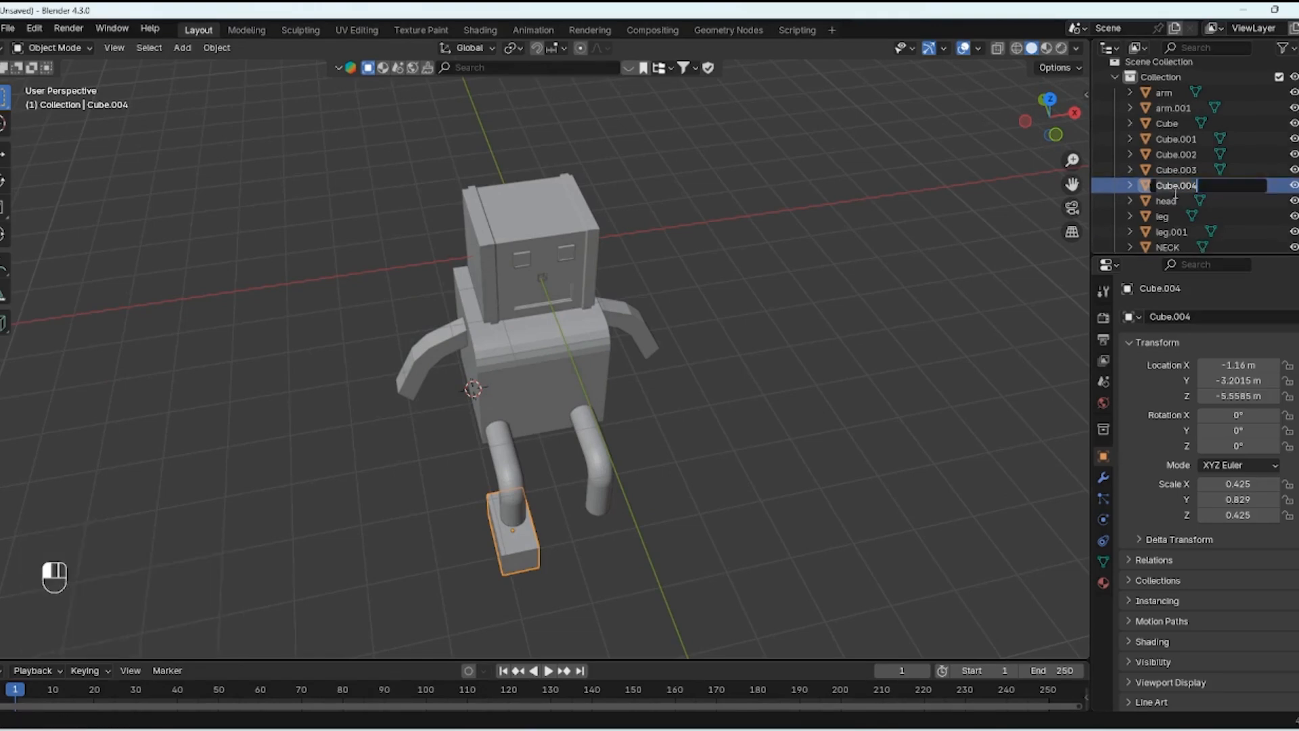
pyautogui.write('foot\\')
pyautogui.press('Return')
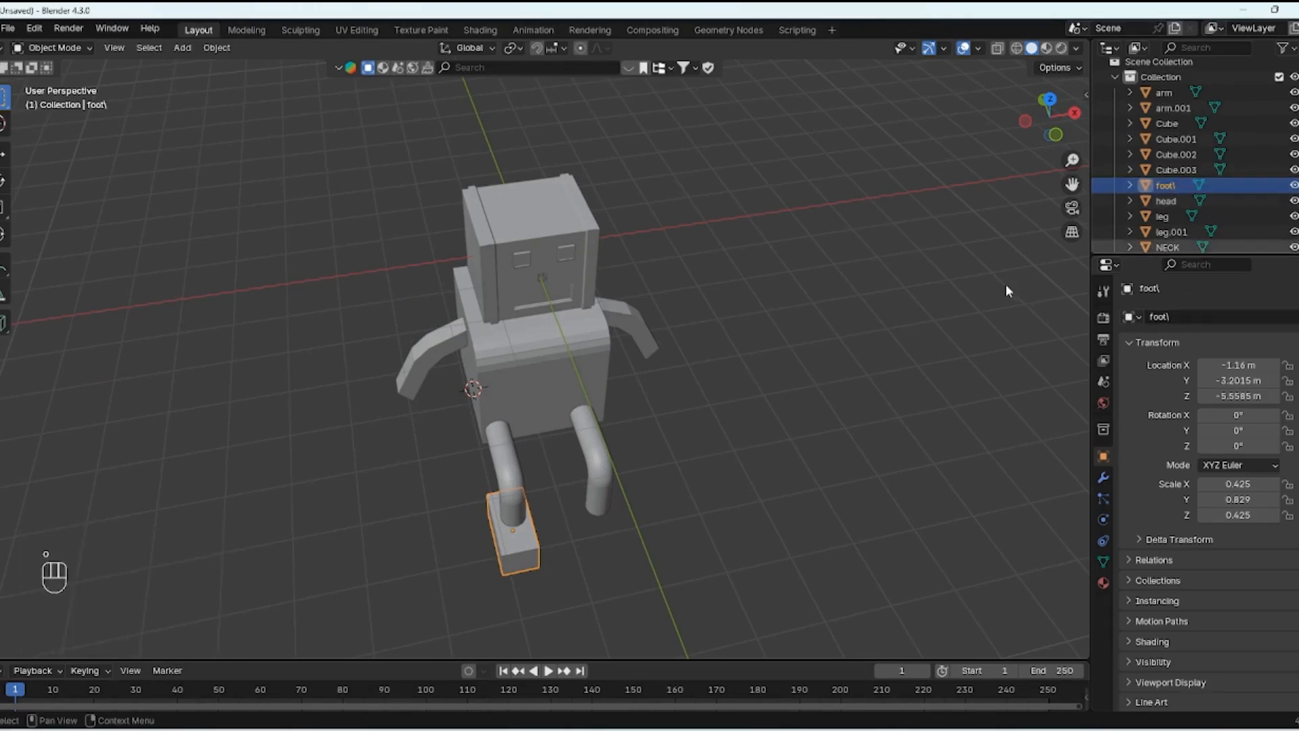
# Step: Duplicate the foot and move the copy about 2.04 m along X under the other leg, then deselect it
pyautogui.hotkey('shift', 'd')
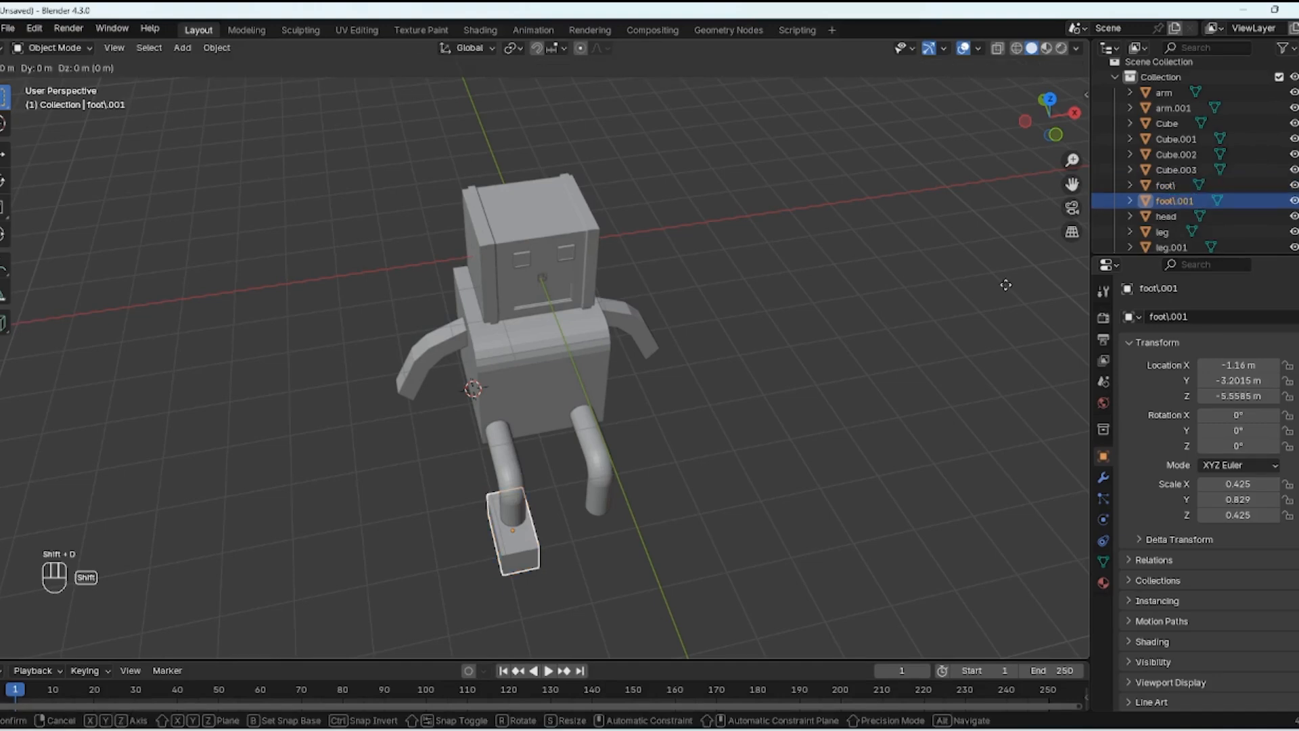
pyautogui.press('x')
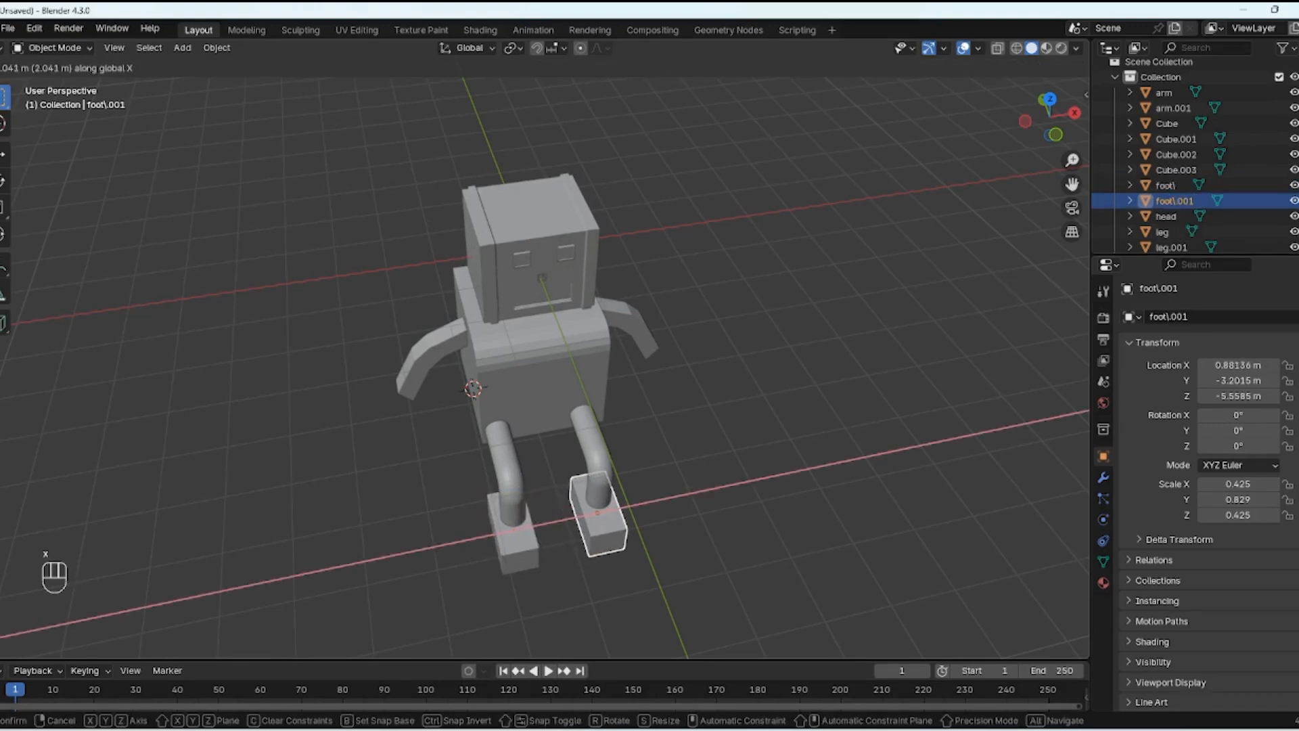
pyautogui.click(530, 400)
pyautogui.moveTo(533, 404); pyautogui.dragTo(632, 312, button='middle')
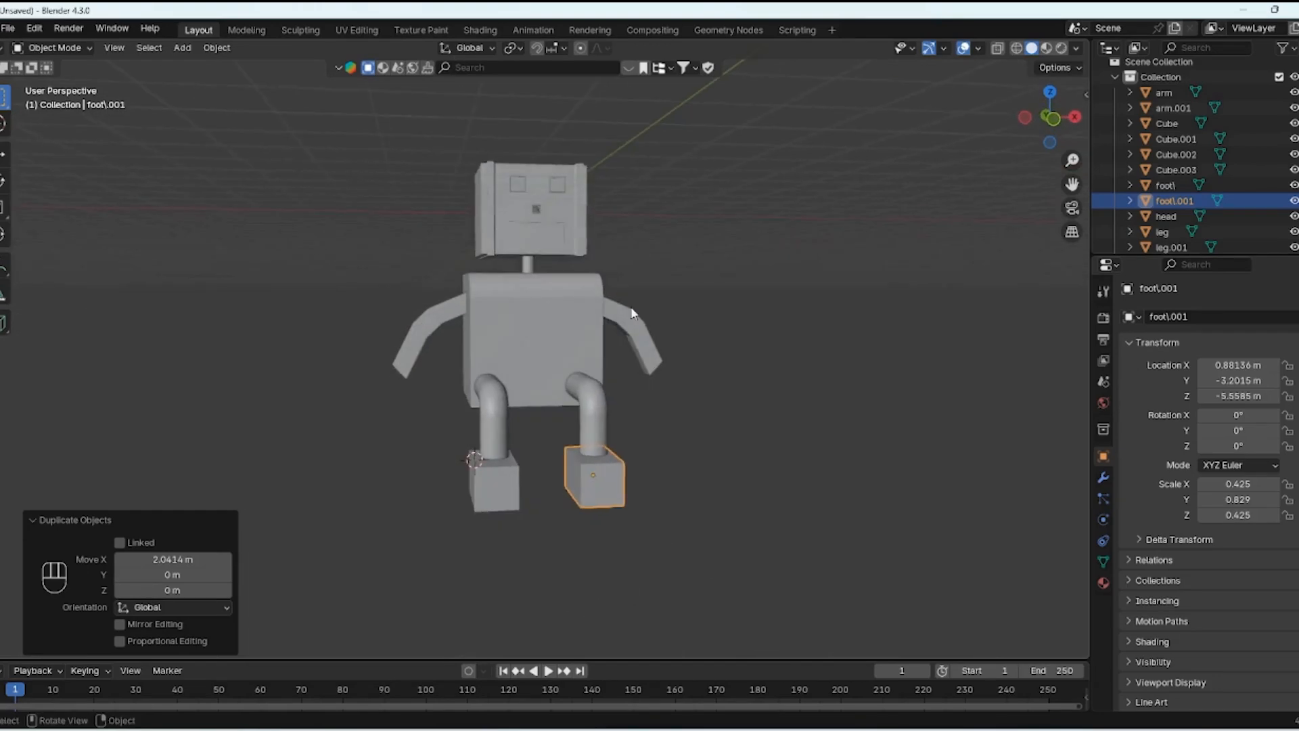
pyautogui.click(806, 304)
pyautogui.moveTo(818, 310); pyautogui.dragTo(765, 364, button='middle')
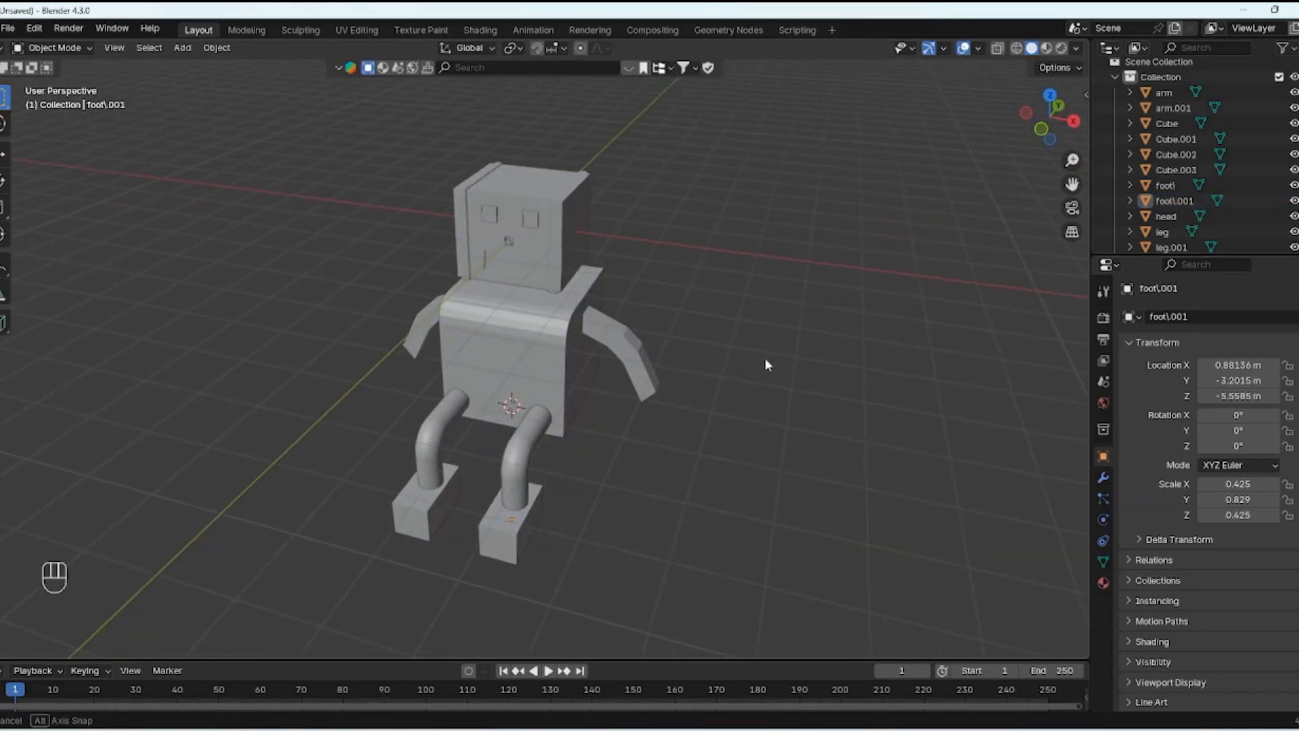
pyautogui.moveTo(537, 397); pyautogui.dragTo(567, 311, button='middle')
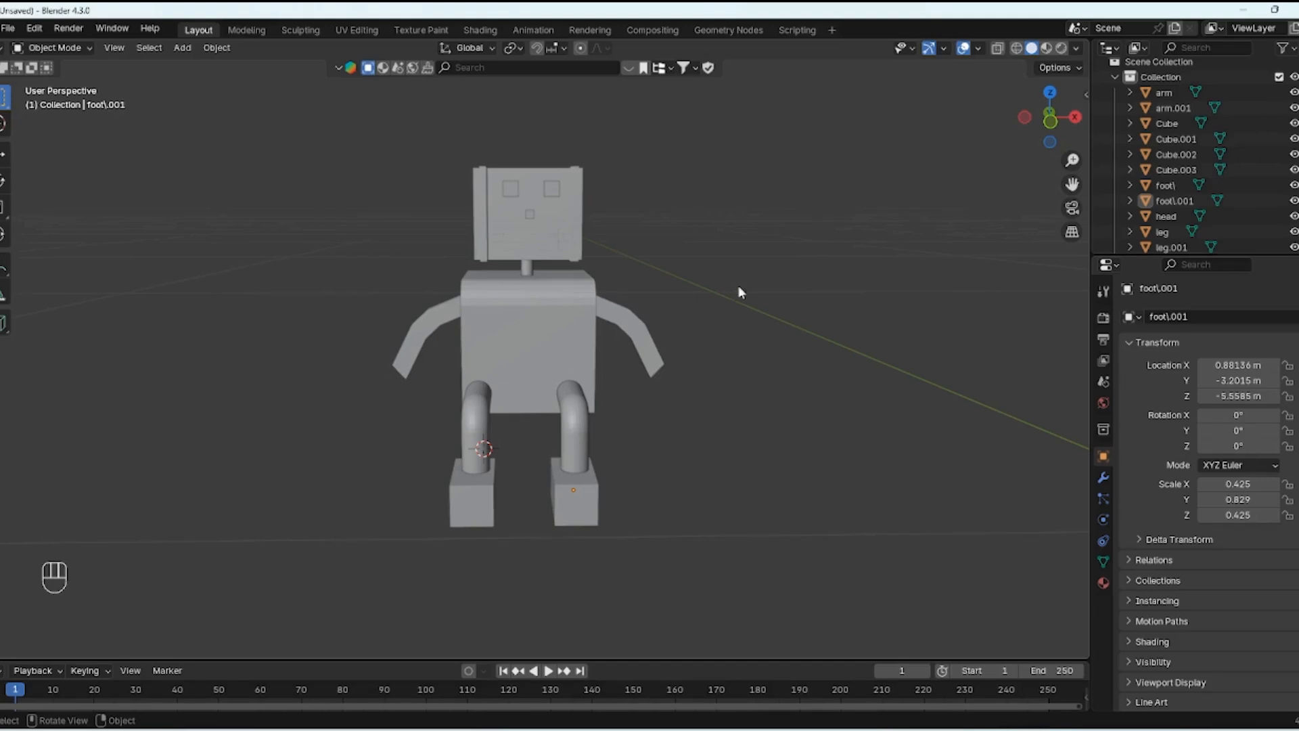
pyautogui.moveTo(401, 345); pyautogui.dragTo(457, 384, button='middle')
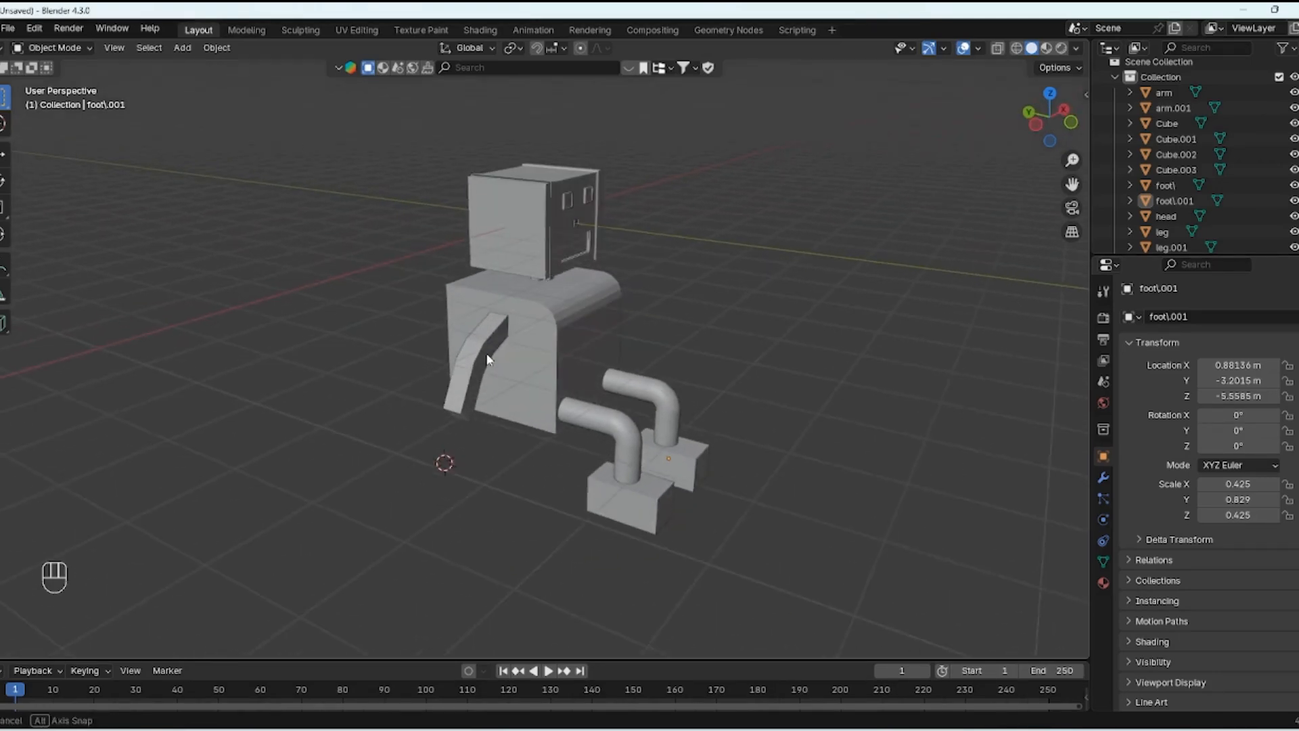
pyautogui.moveTo(570, 382); pyautogui.dragTo(727, 289, button='middle')
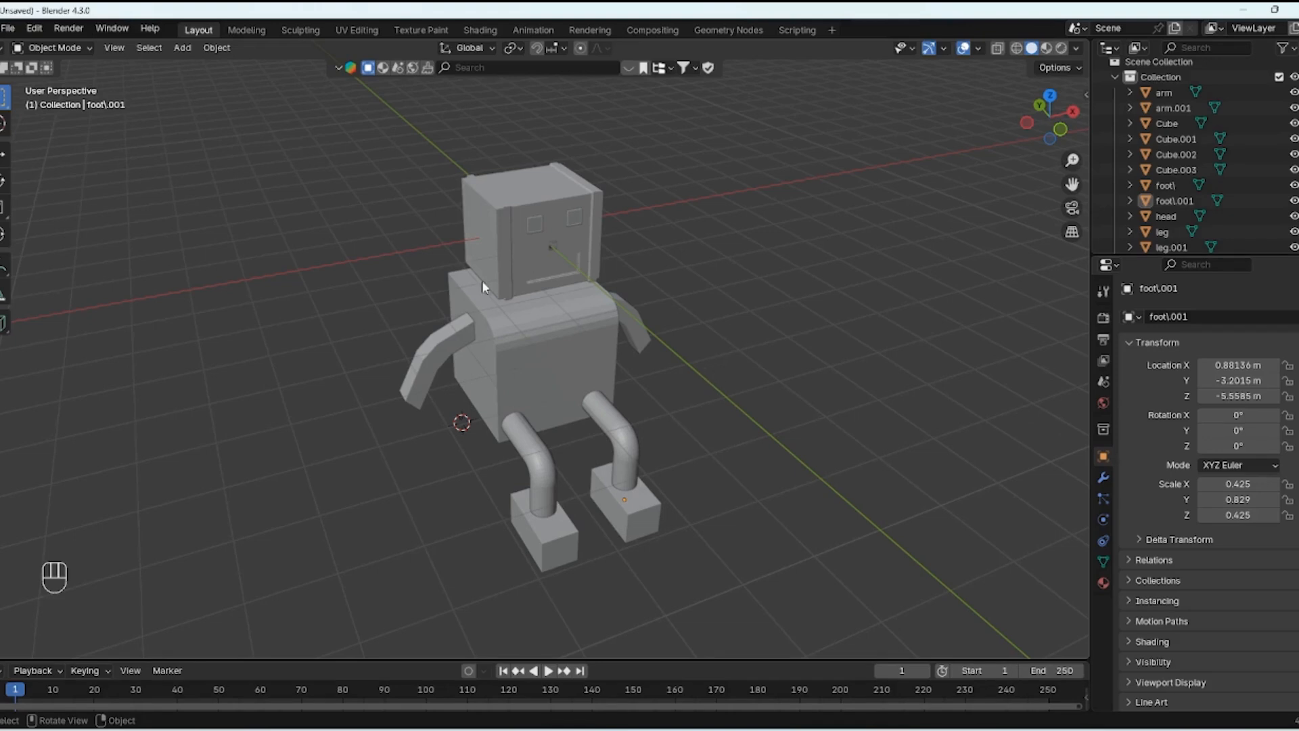
# Step: Add a cube for the hand and move it about 1.93 m along negative X and 2.03 m along negative Y to the arm's end in top view
pyautogui.hotkey('shift', 'a')
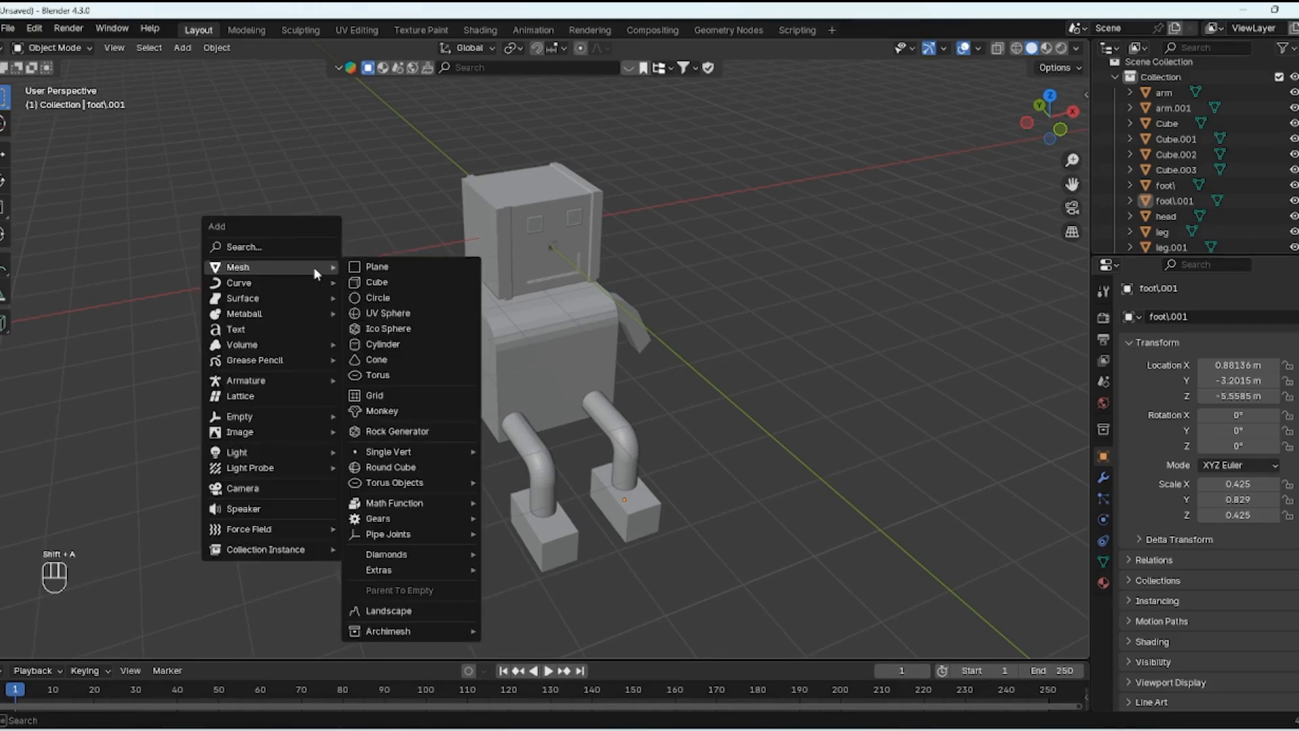
pyautogui.click(407, 286)
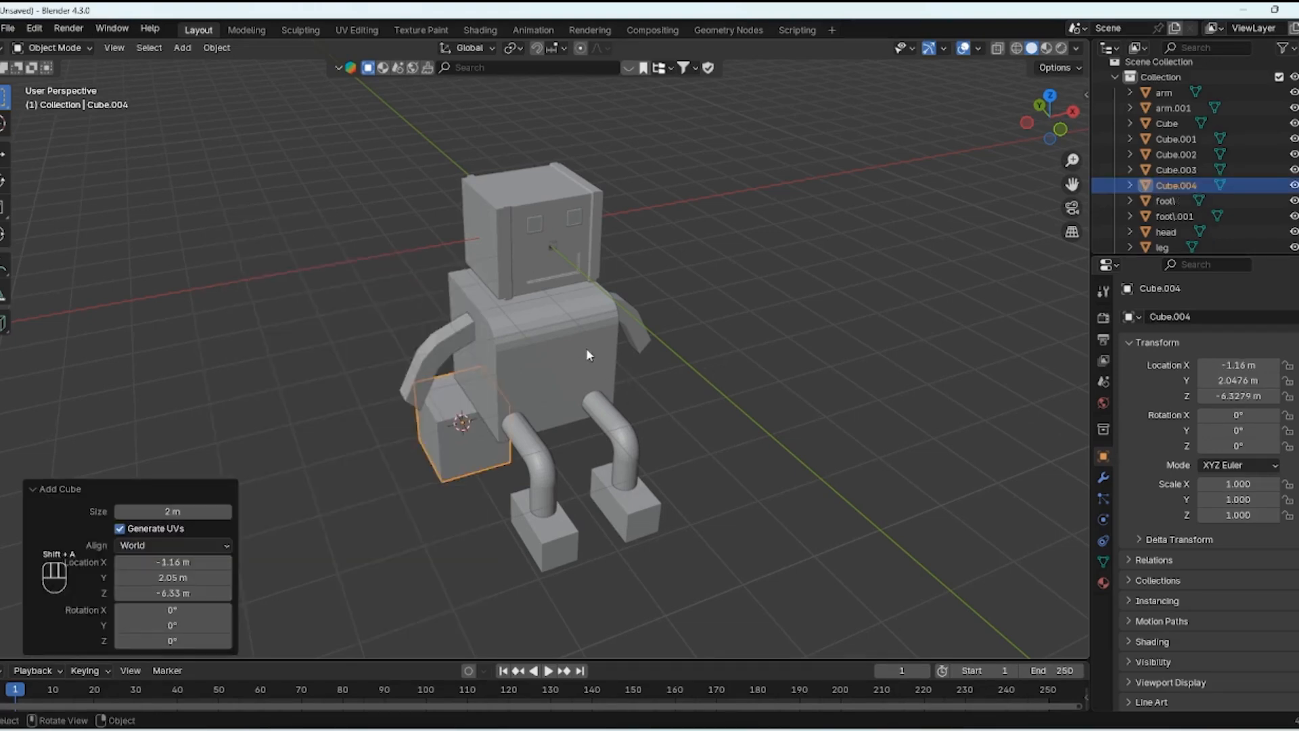
pyautogui.moveTo(586, 347); pyautogui.dragTo(551, 415, button='middle')
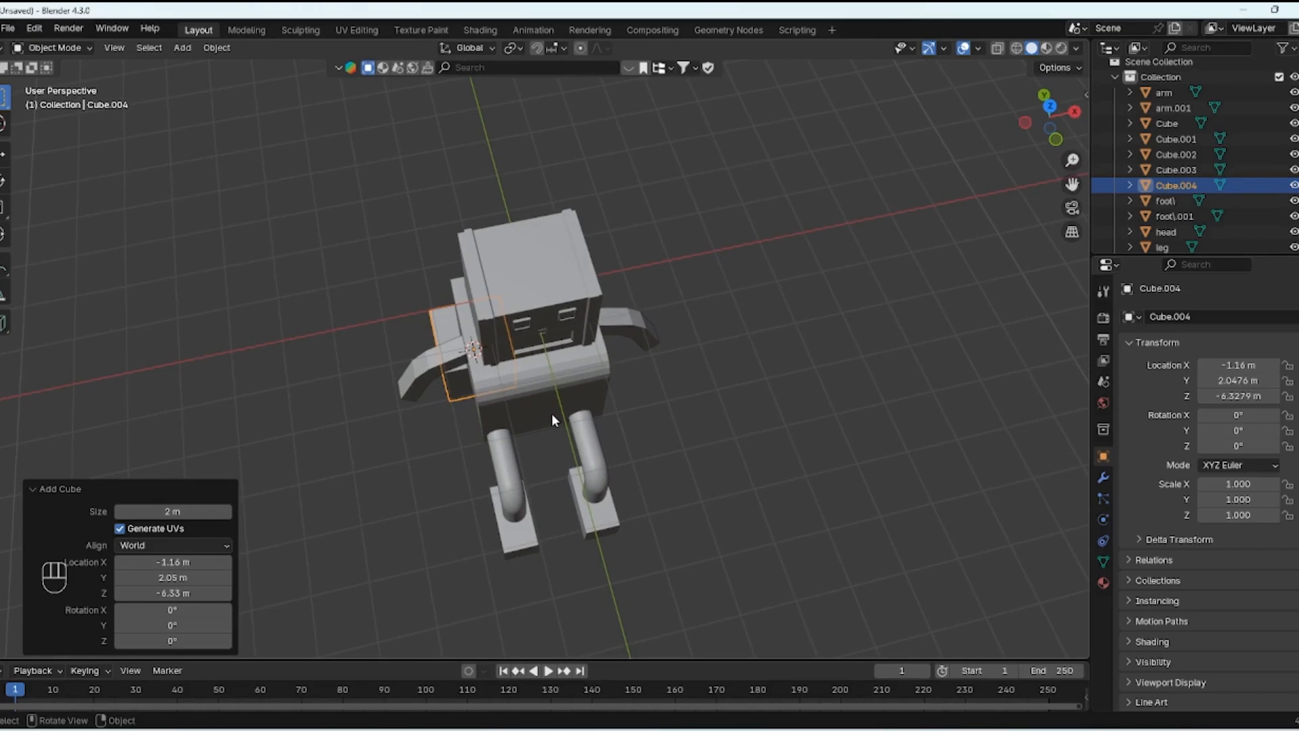
pyautogui.press('KP_7')
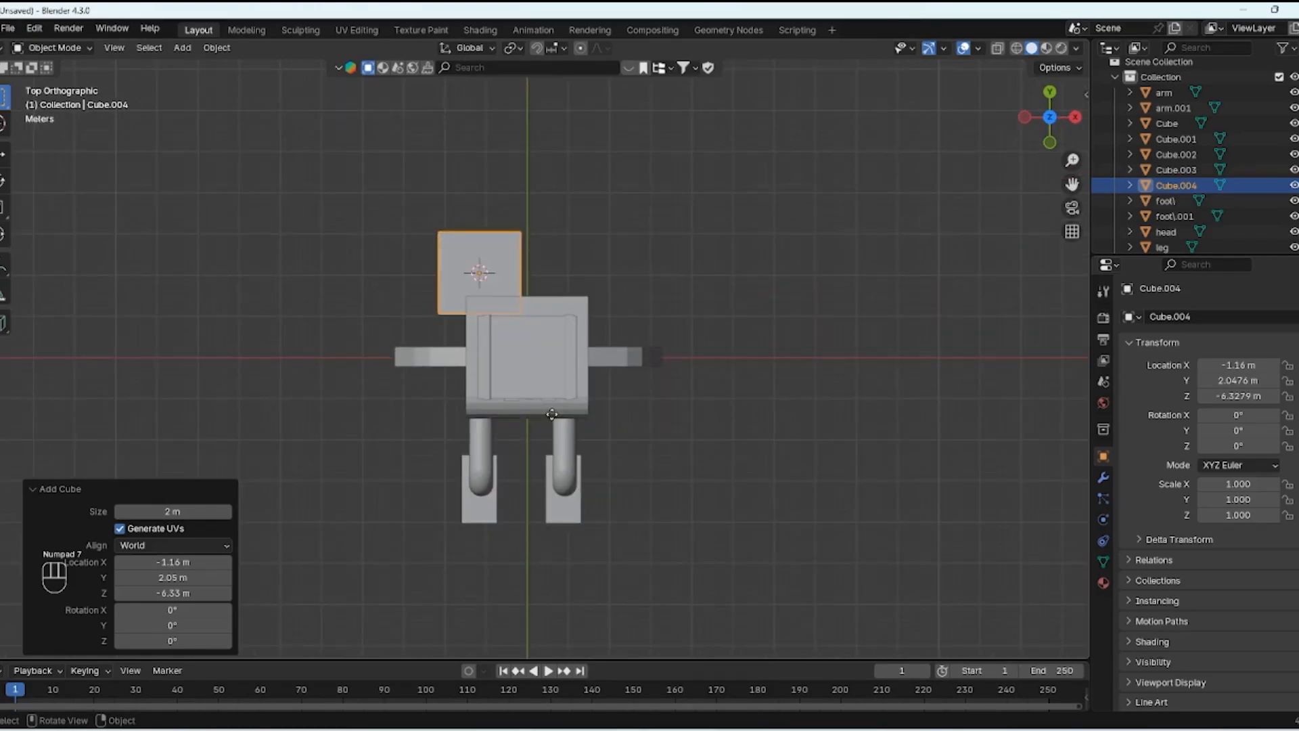
pyautogui.press('g')
pyautogui.press('x')
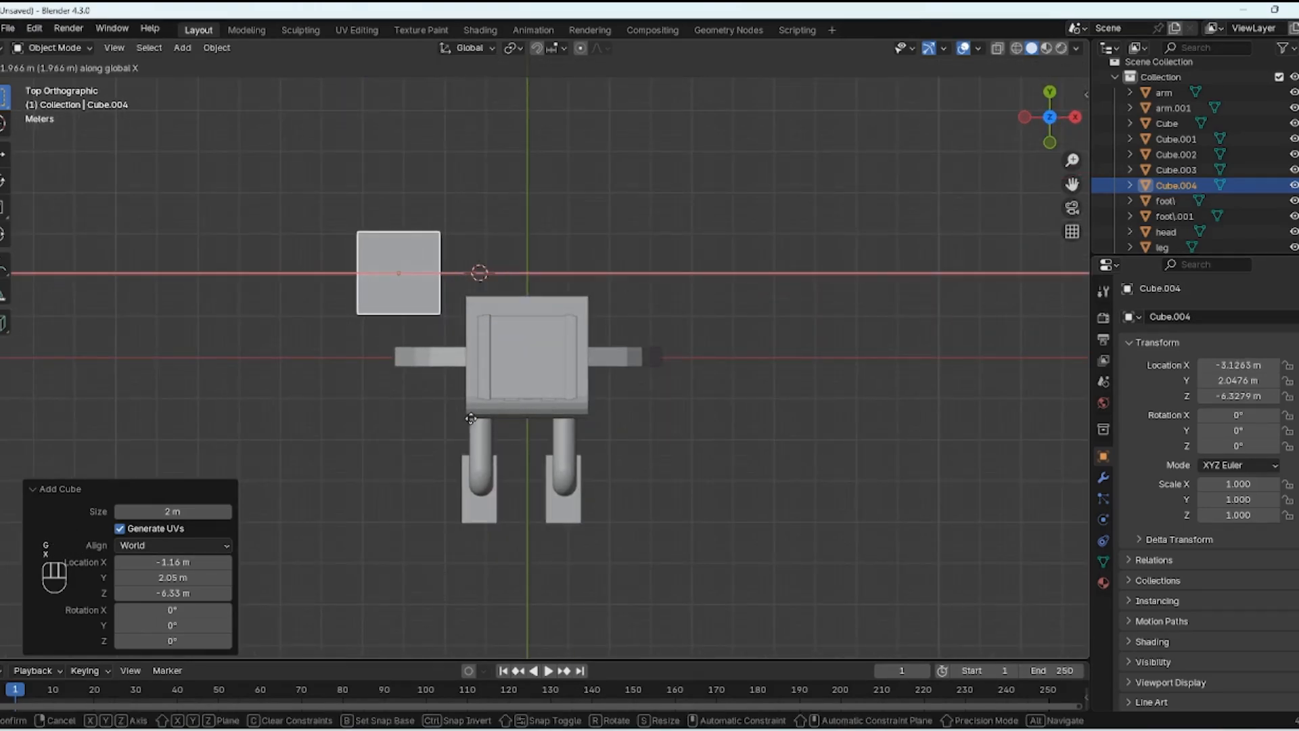
pyautogui.click(471, 419)
pyautogui.press('g')
pyautogui.press('y')
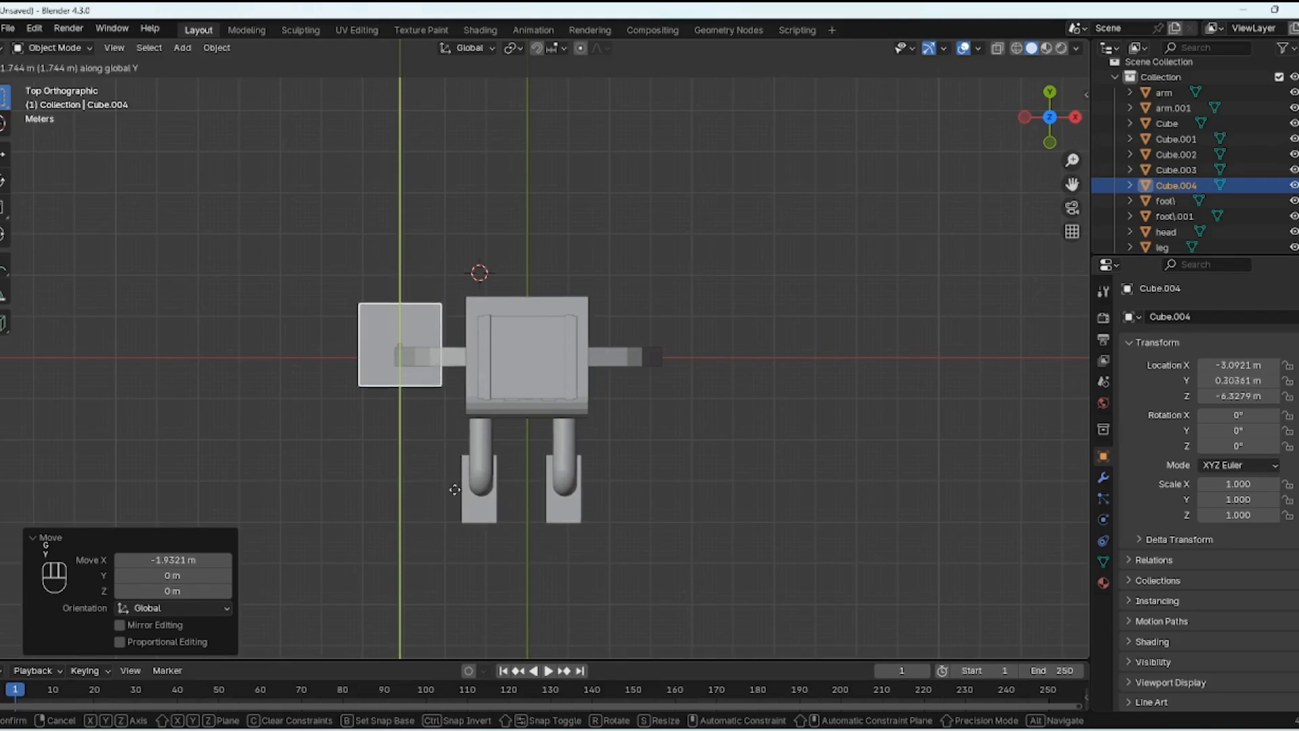
pyautogui.click(449, 501)
# Step: Scale the hand cube down uniformly to about 0.428 in top view
pyautogui.press('s')
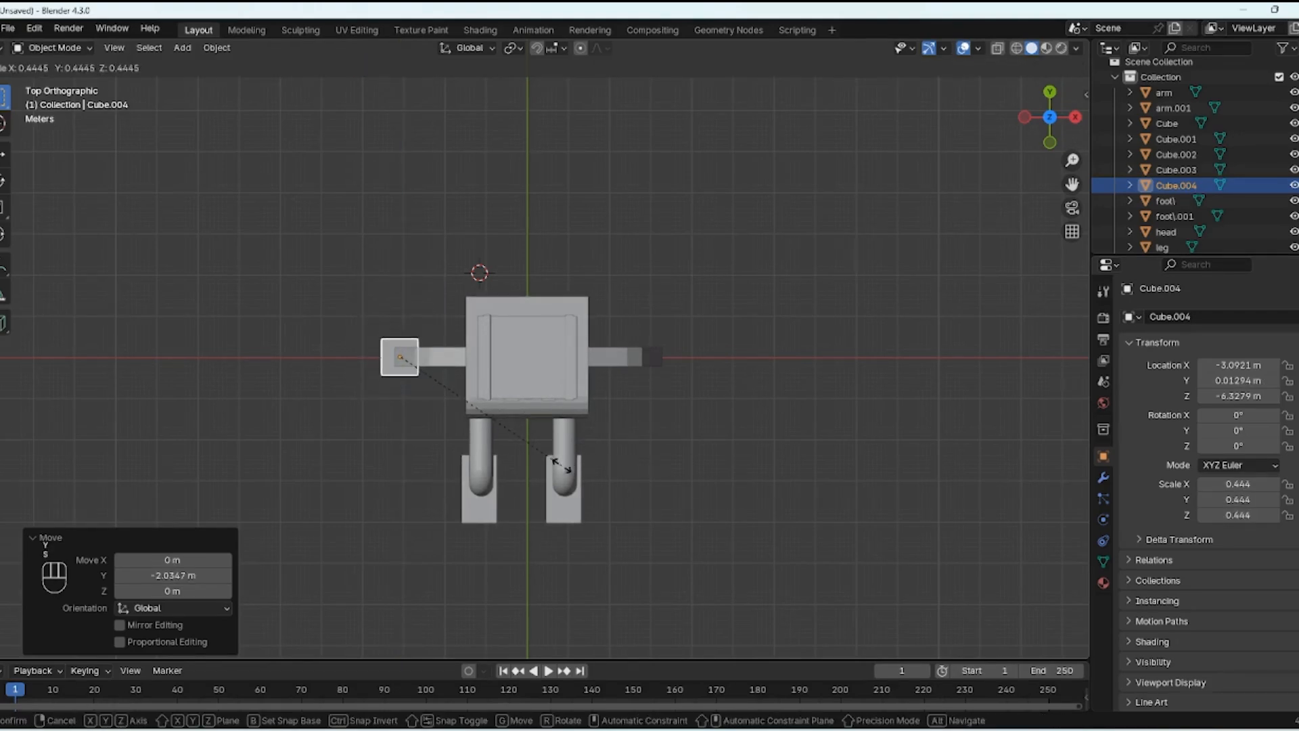
pyautogui.click(553, 461)
pyautogui.press('s')
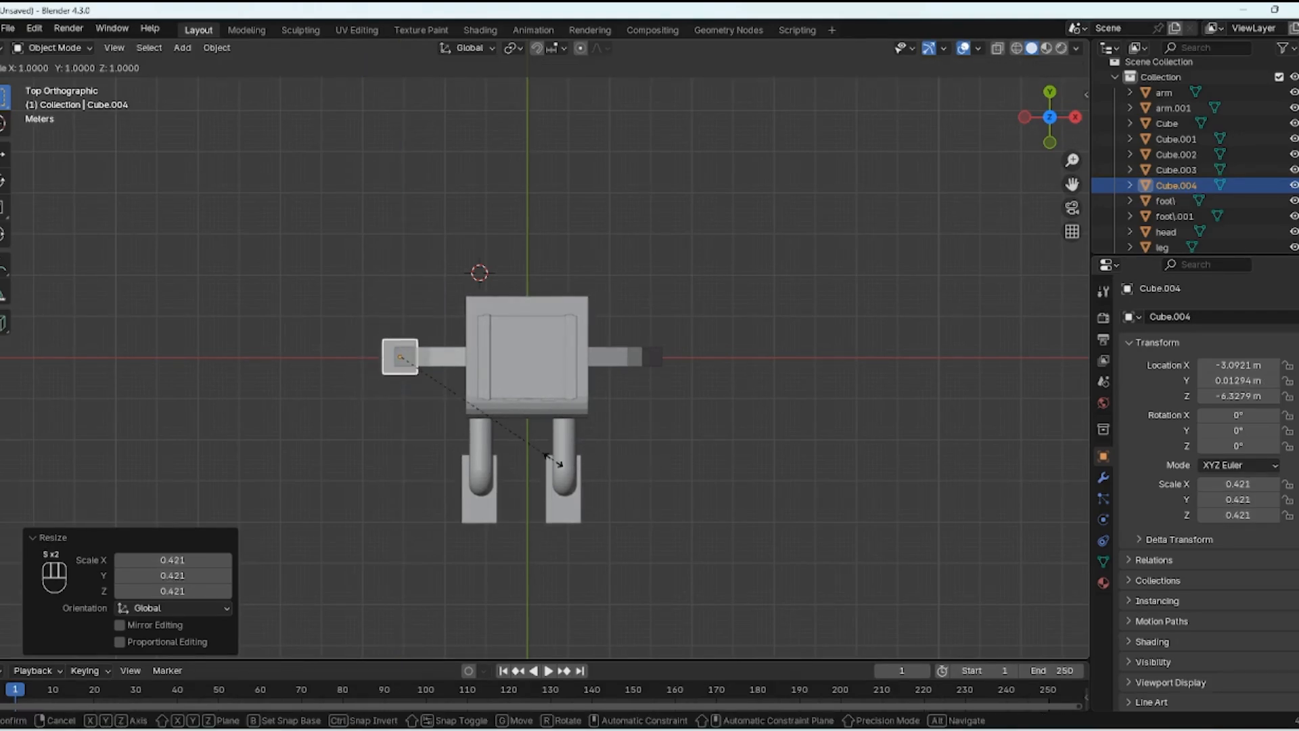
pyautogui.click(557, 462)
# Step: Raise the hand cube about 2.56 m along Z to the arm's lower end and rotate it about 18.2° in front view
pyautogui.moveTo(438, 419); pyautogui.dragTo(464, 252, button='middle')
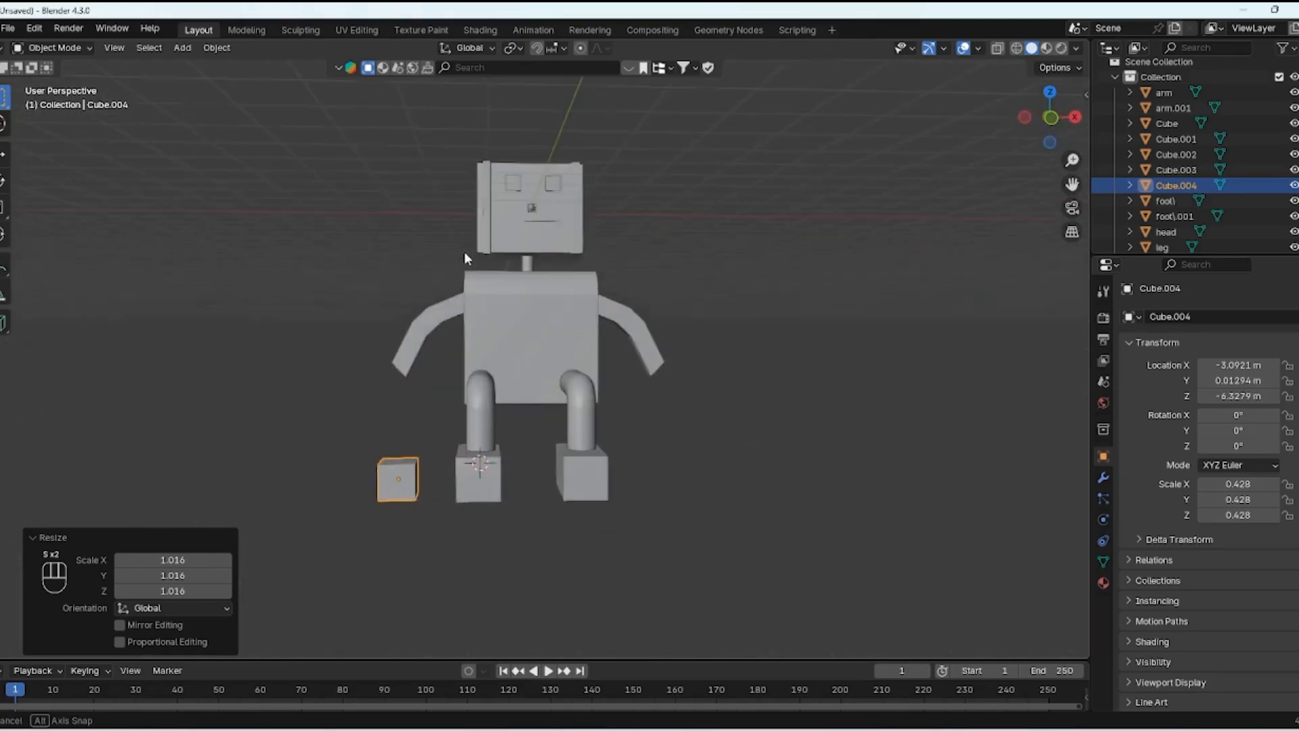
pyautogui.press('KP_1')
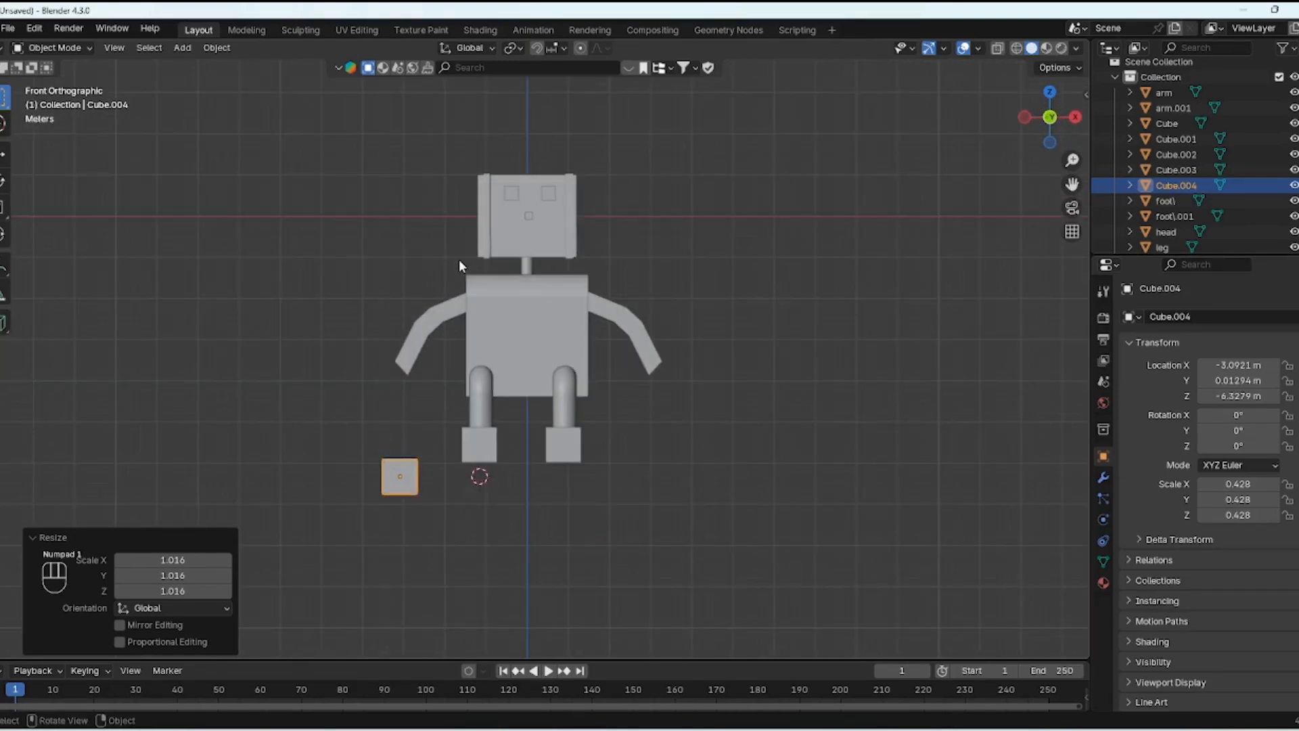
pyautogui.press('g')
pyautogui.press('z')
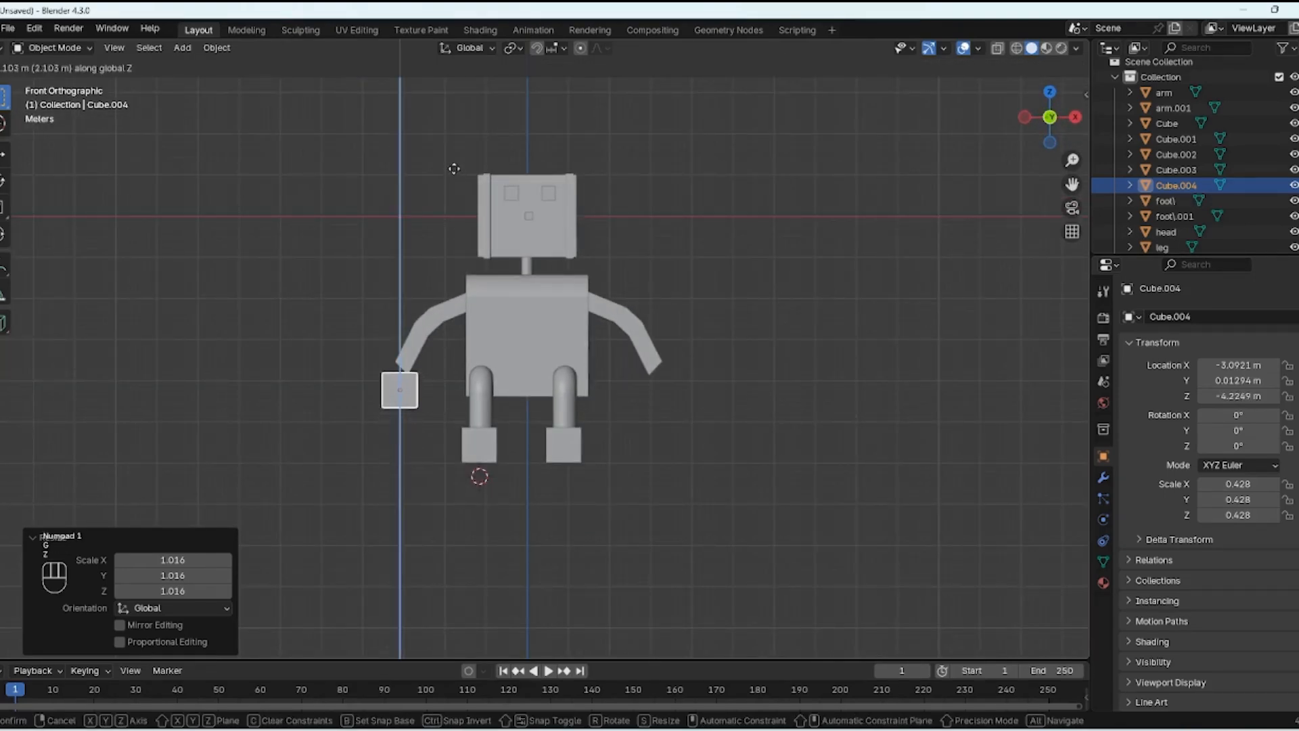
pyautogui.click(457, 169)
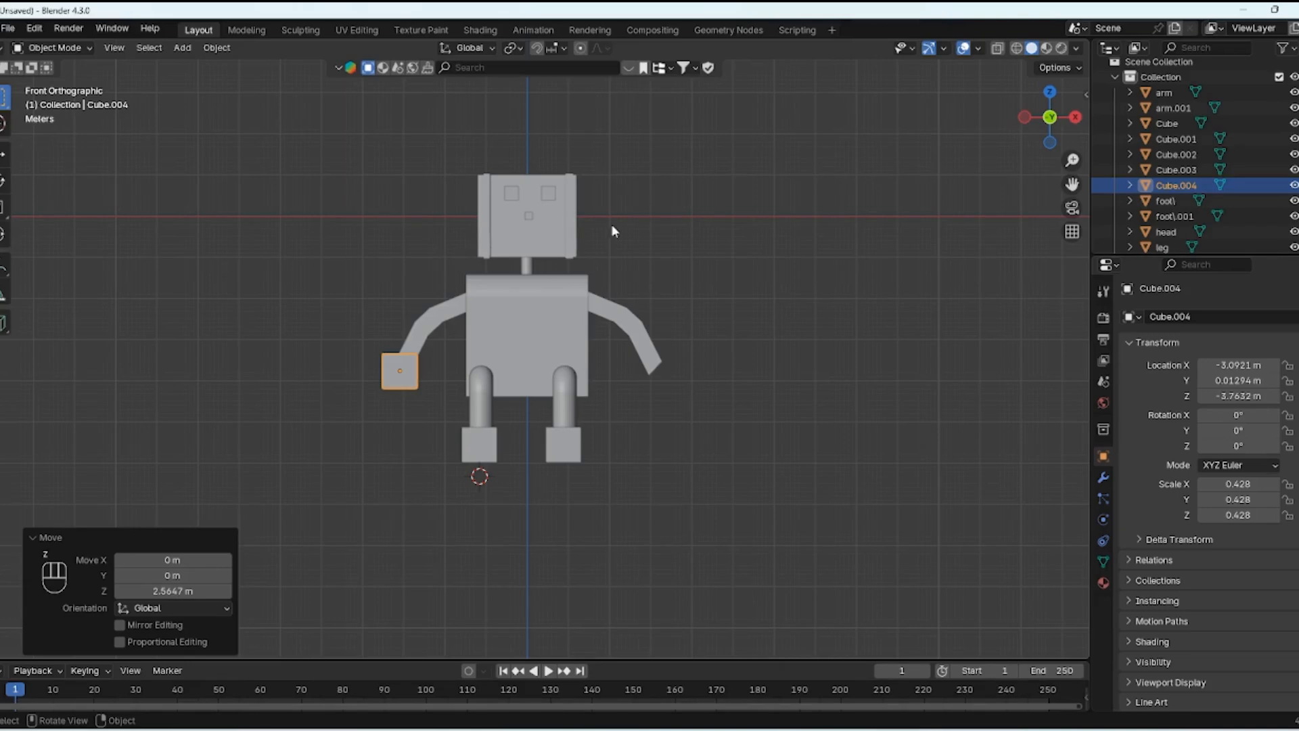
pyautogui.press('r')
pyautogui.click(584, 306)
# Step: Duplicate the hand about 6.10 m along X to the other arm's end and rotate the copy to about -19° around Y
pyautogui.moveTo(583, 306); pyautogui.dragTo(559, 338, button='middle')
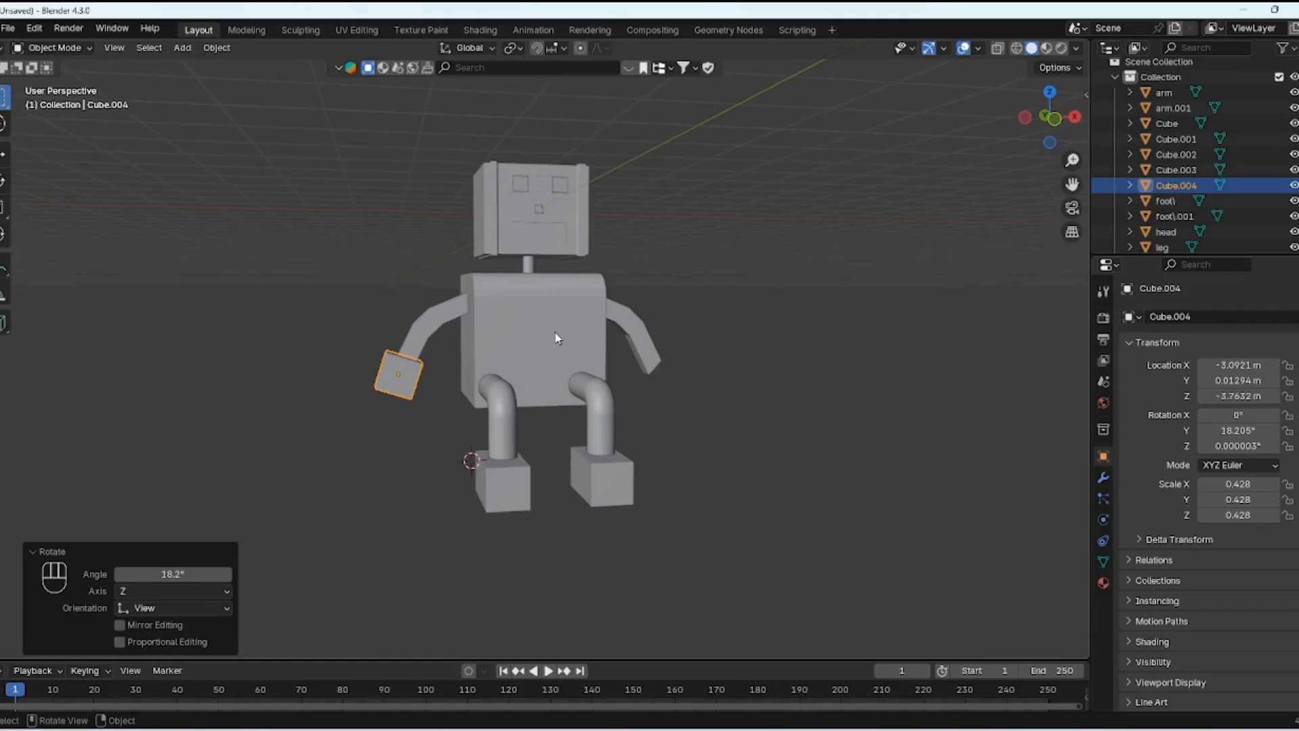
pyautogui.press('KP_7')
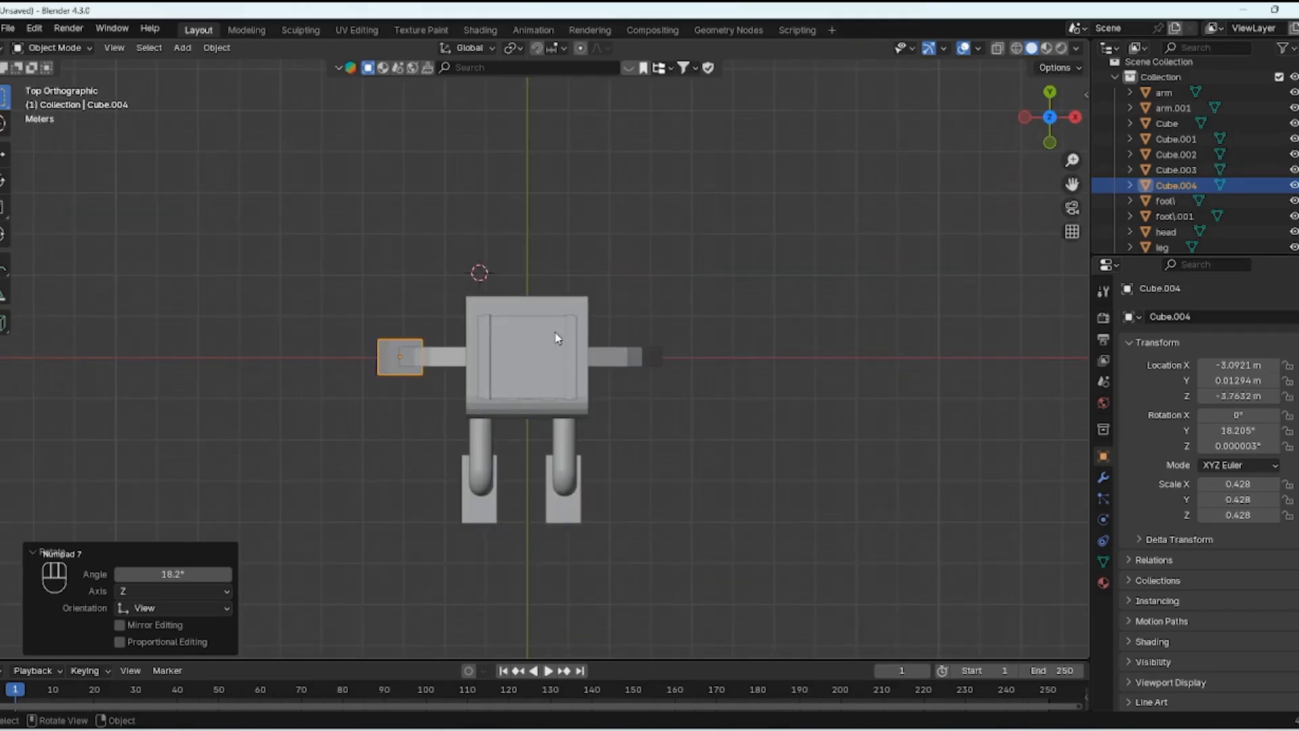
pyautogui.hotkey('shift', 'd')
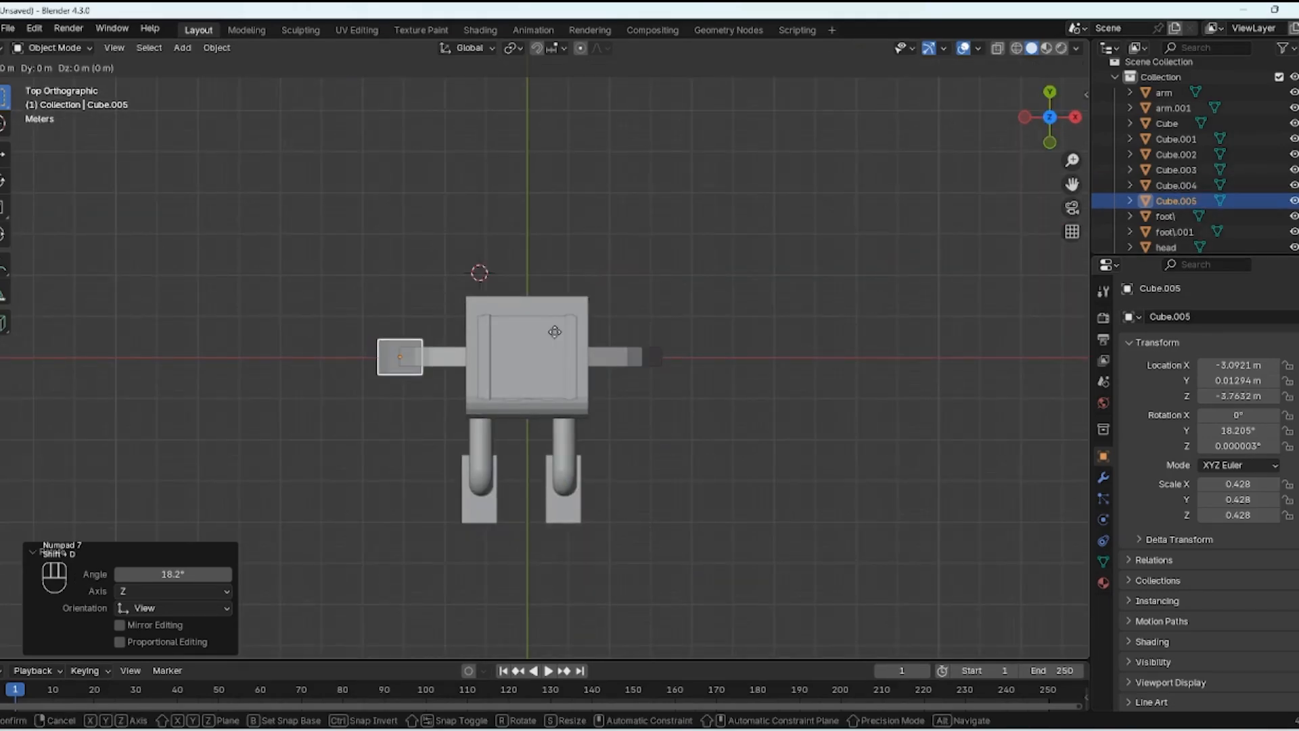
pyautogui.press('x')
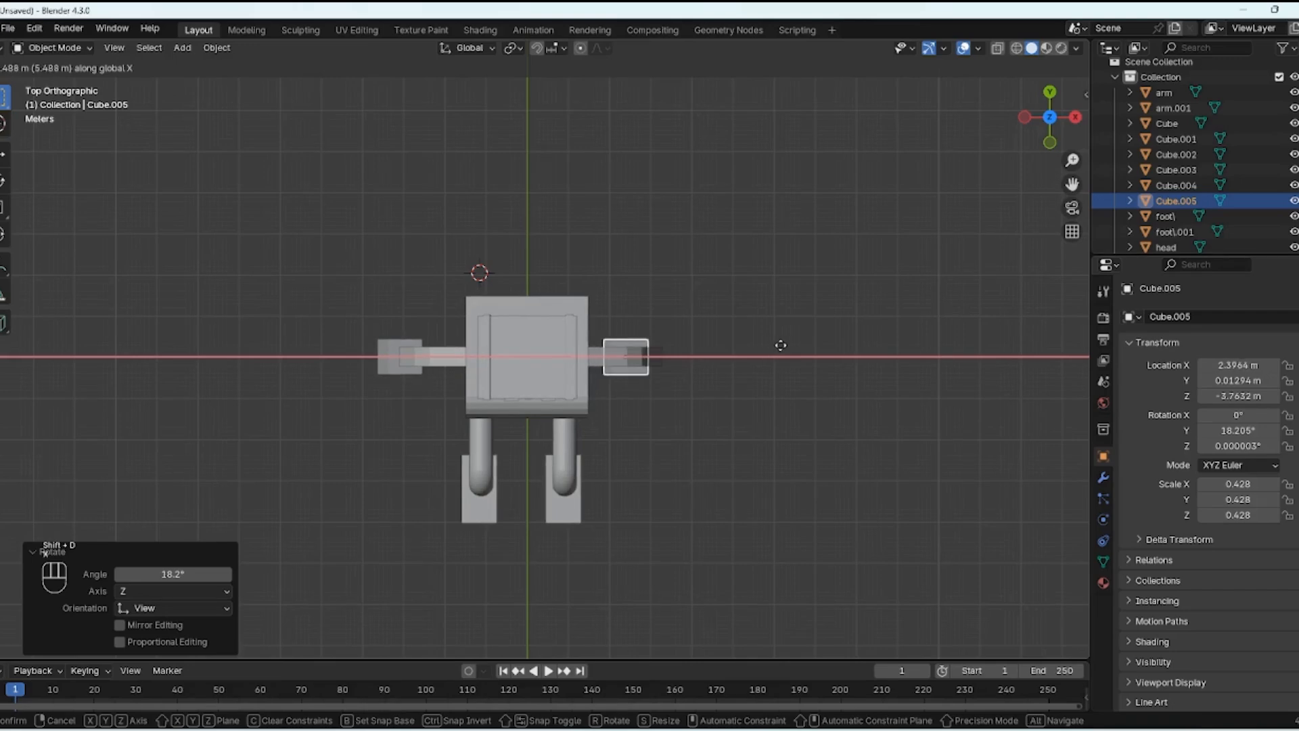
pyautogui.click(791, 343)
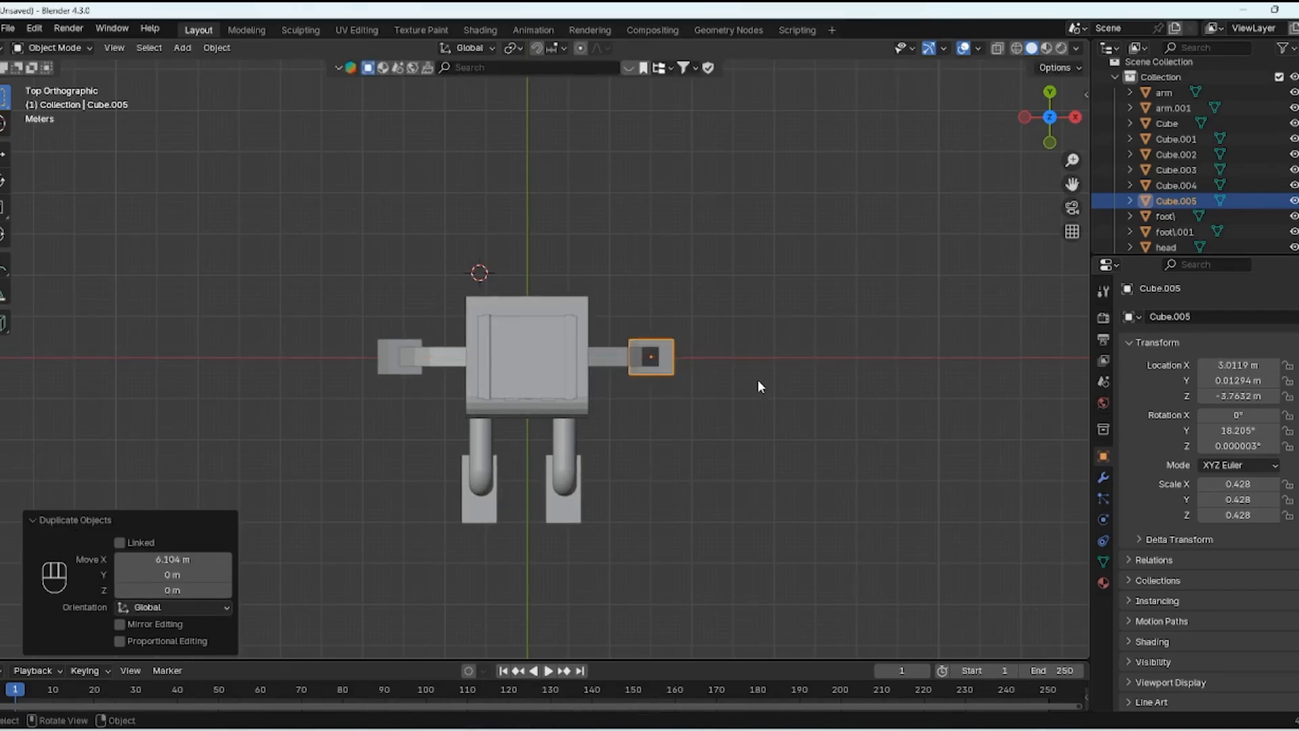
pyautogui.moveTo(758, 386); pyautogui.dragTo(773, 306, button='middle')
pyautogui.press('r')
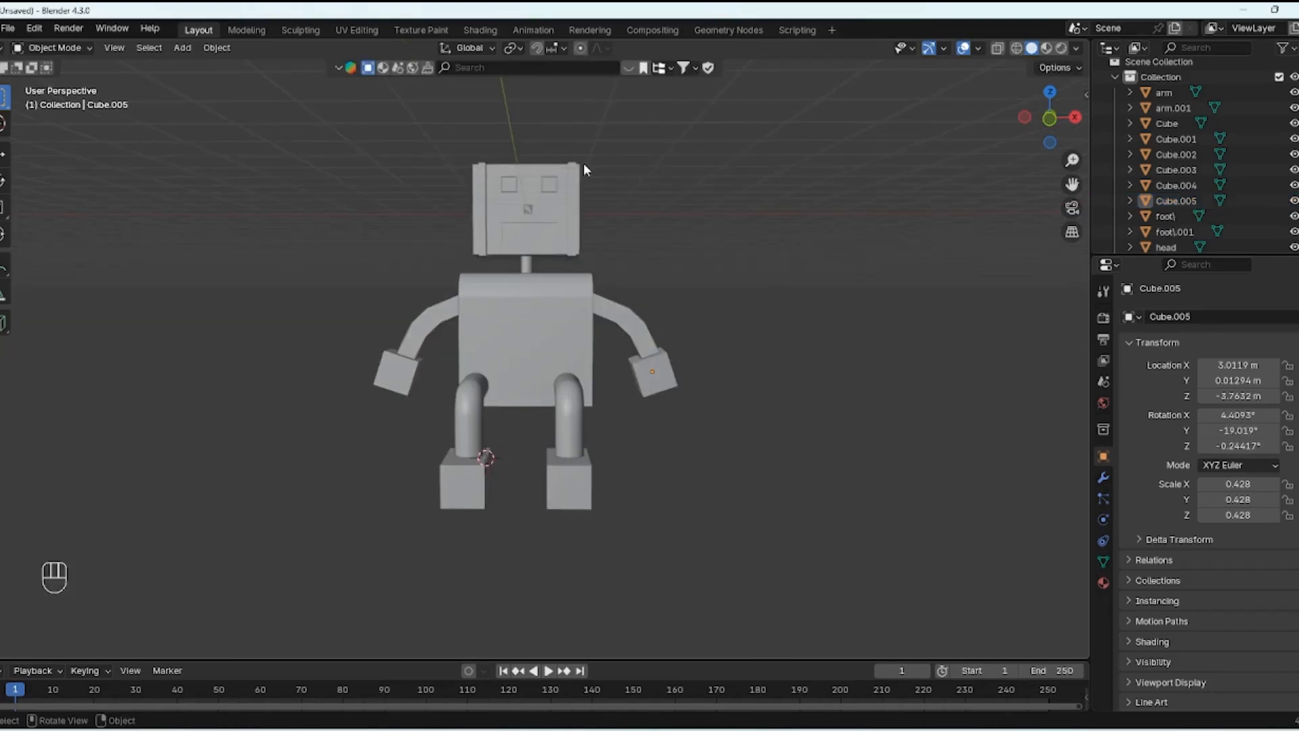
# Step: Open the head mesh for editing and rename its material as "silver"
pyautogui.click(507, 195)
pyautogui.click(513, 212)
pyautogui.moveTo(512, 212); pyautogui.dragTo(624, 326, button='middle')
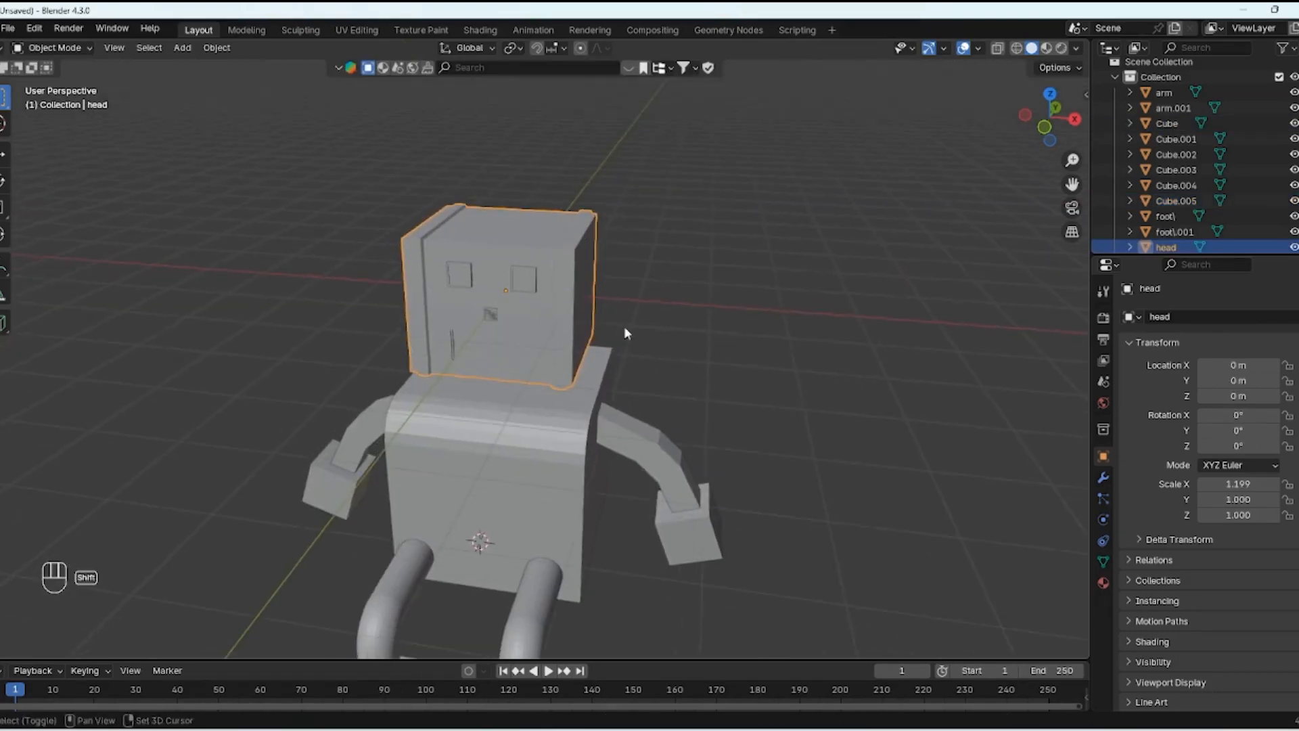
pyautogui.press('Tab')
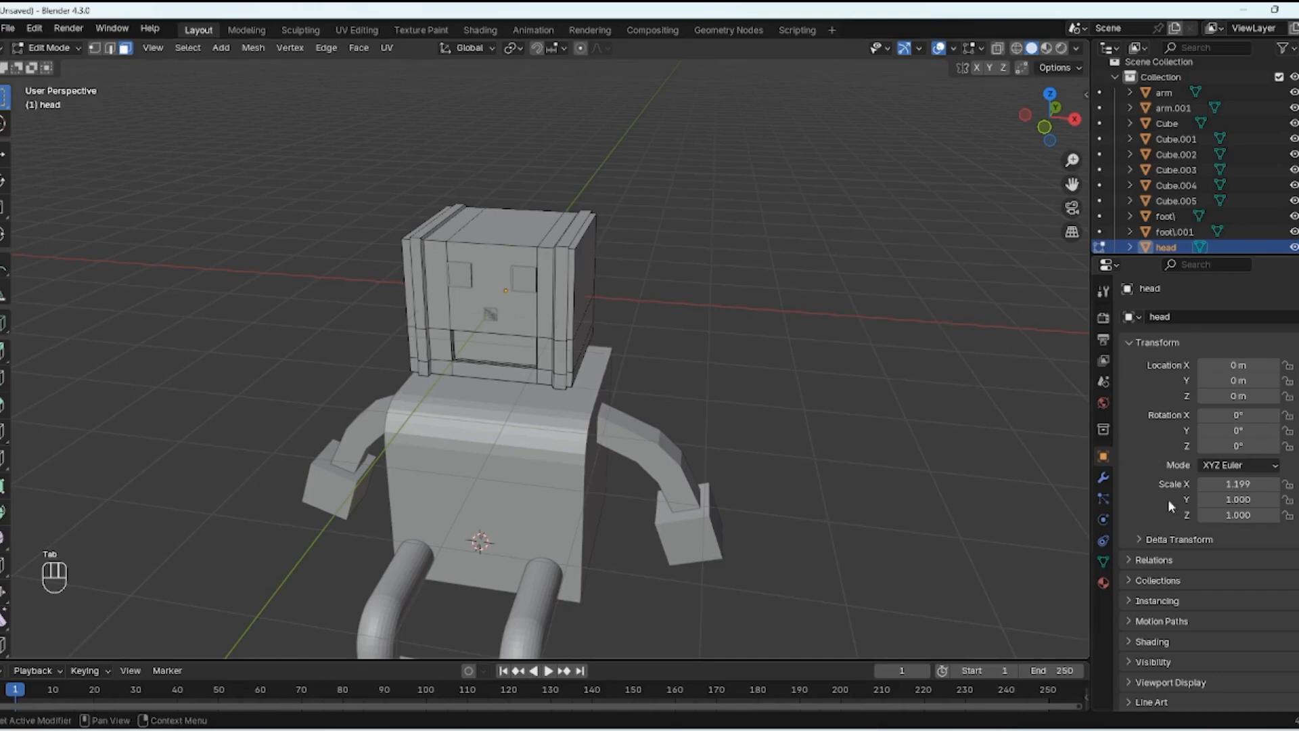
pyautogui.click(1102, 582)
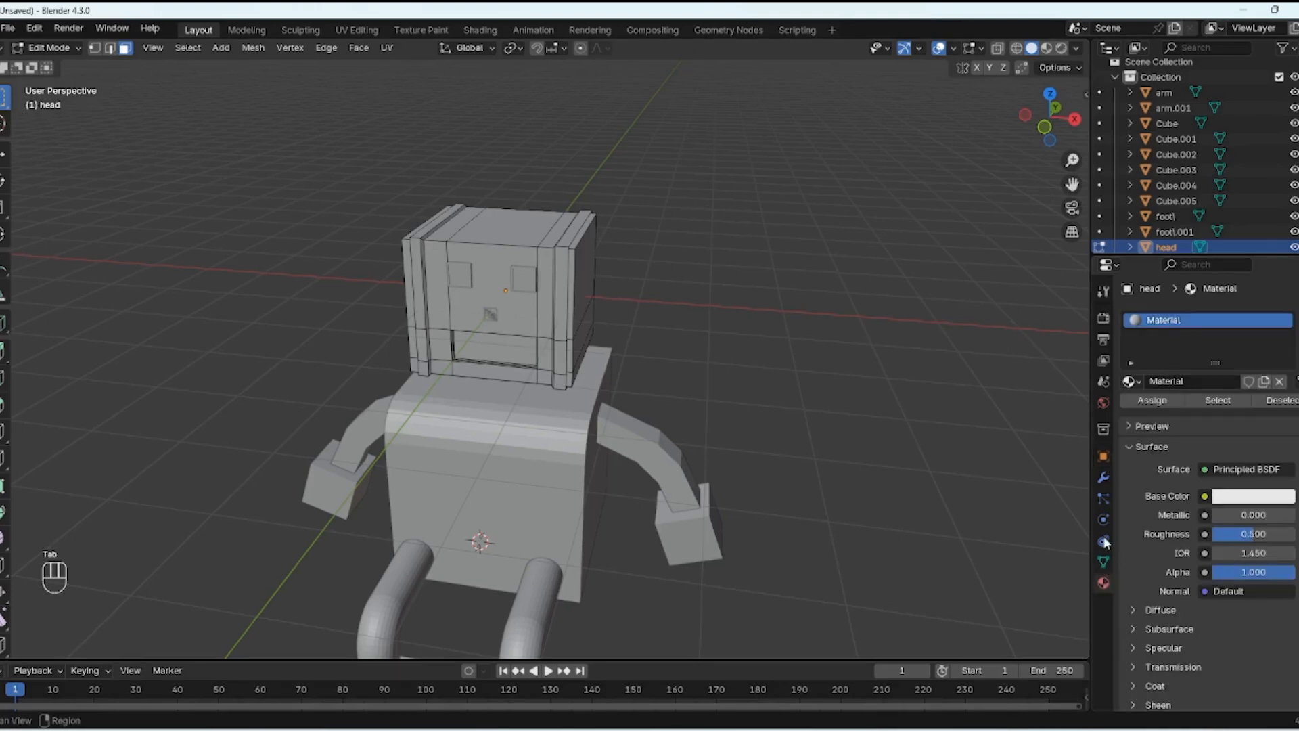
pyautogui.doubleClick(1170, 320)
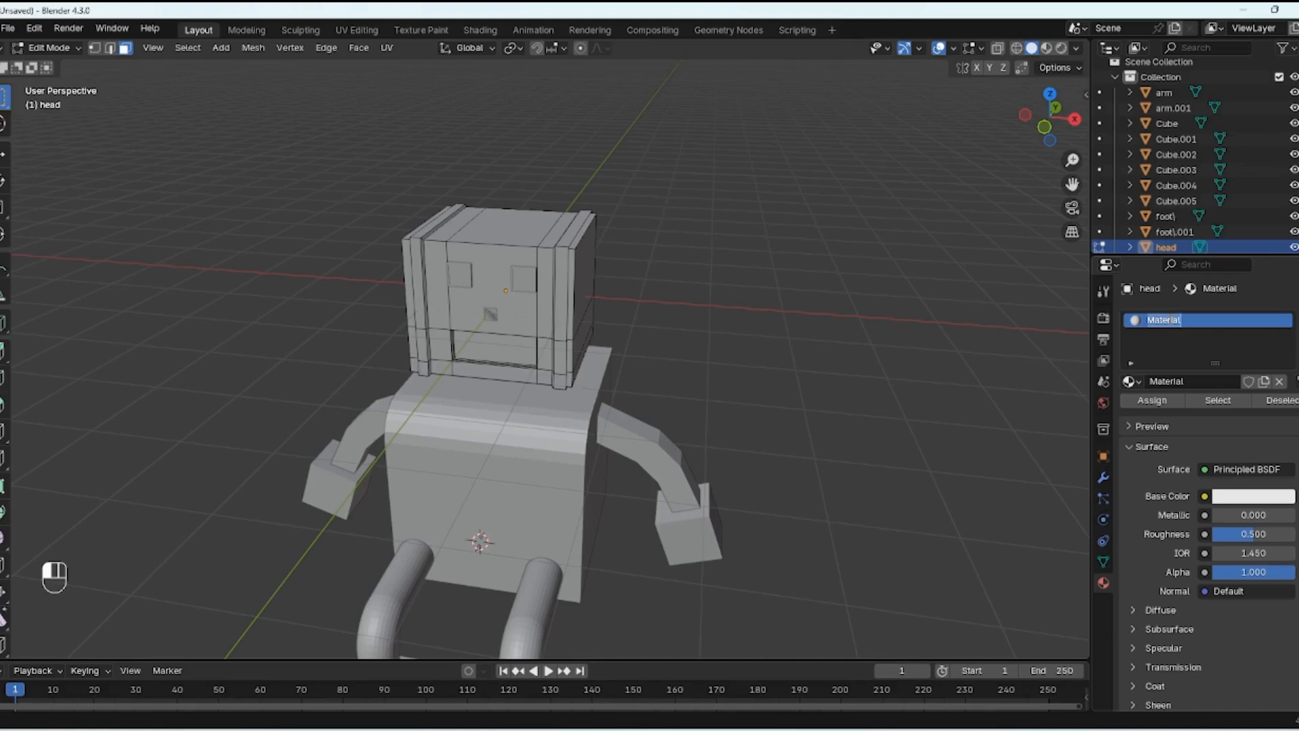
pyautogui.write('head')
pyautogui.press('Return')
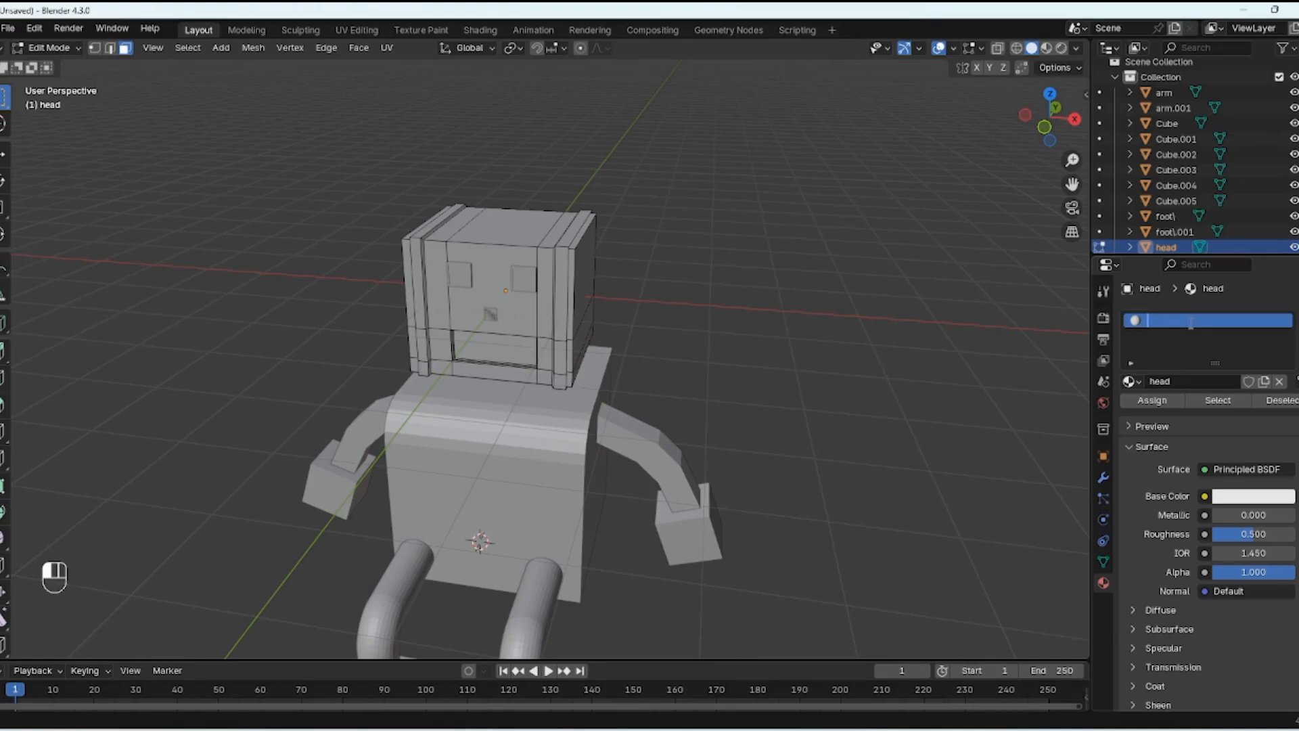
pyautogui.press('Return')
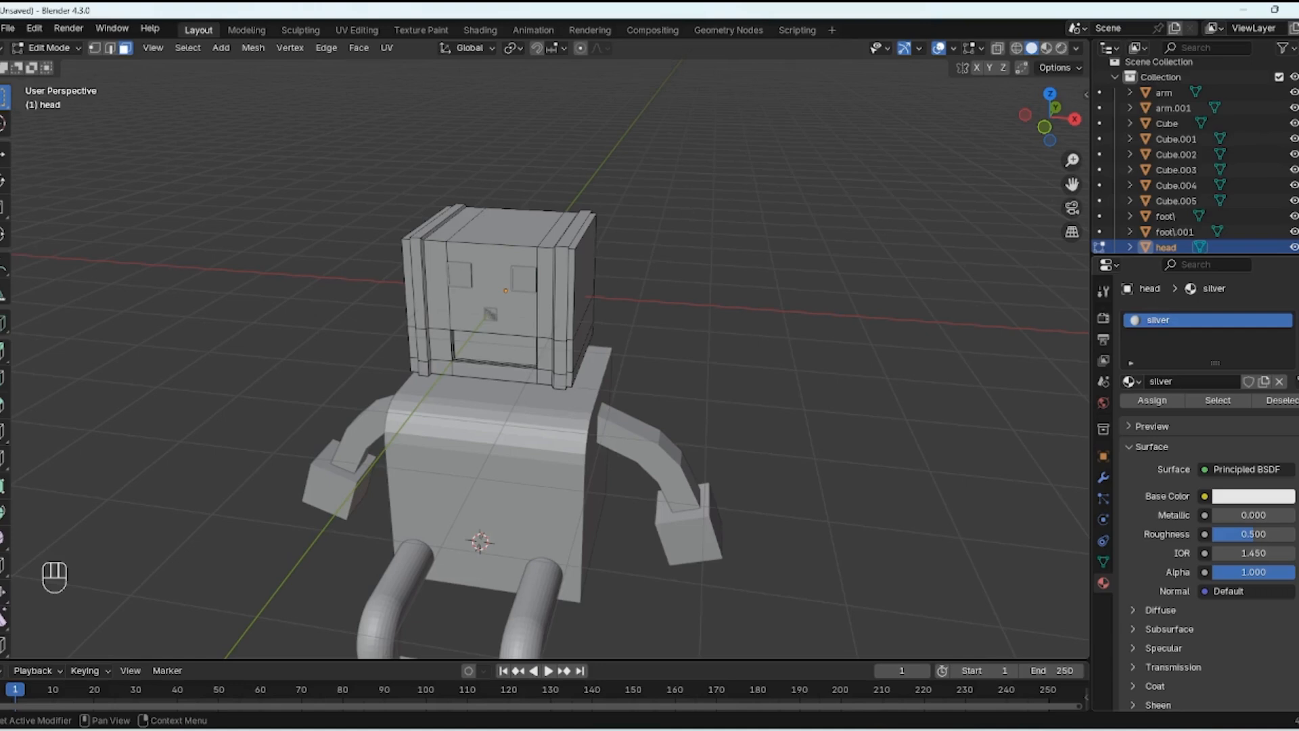
# Step: Set the silver material's base colour to grey with a value of 0.282 (#919191) and its metallic to 1.000
pyautogui.click(1249, 496)
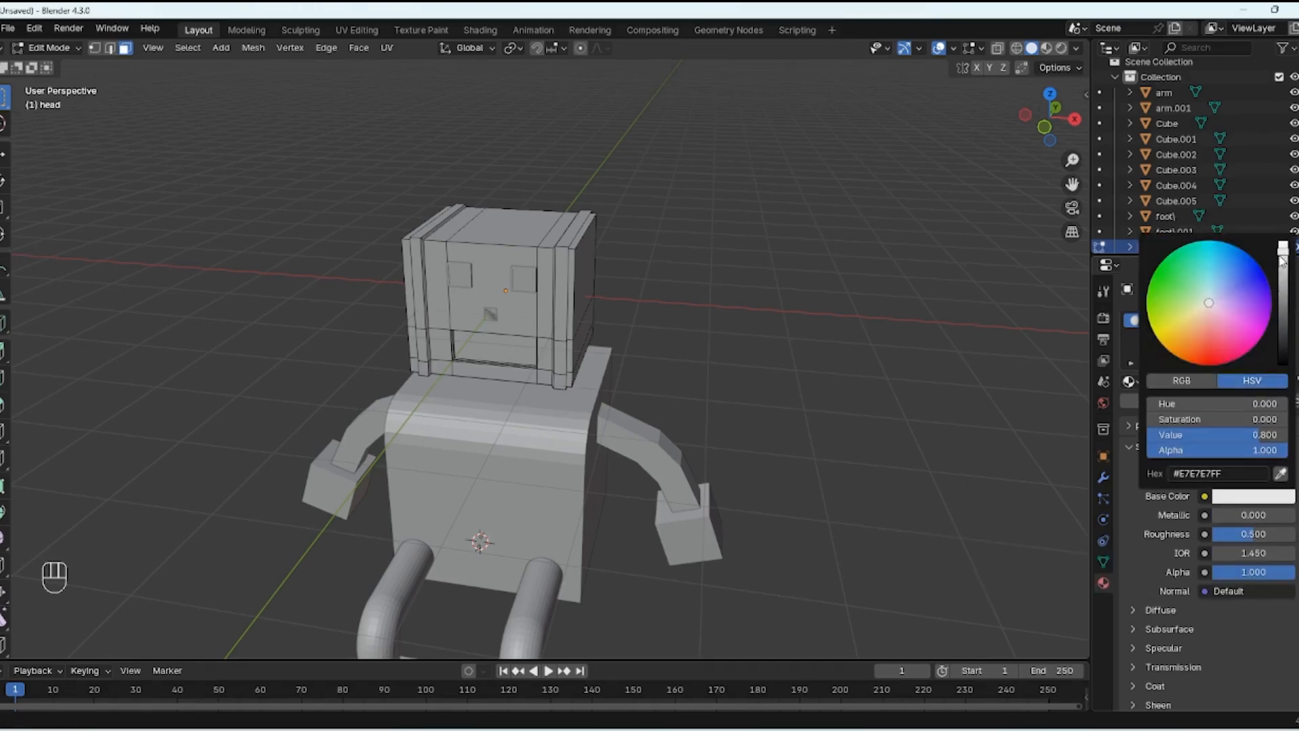
pyautogui.moveTo(1283, 252); pyautogui.dragTo(1282, 295)
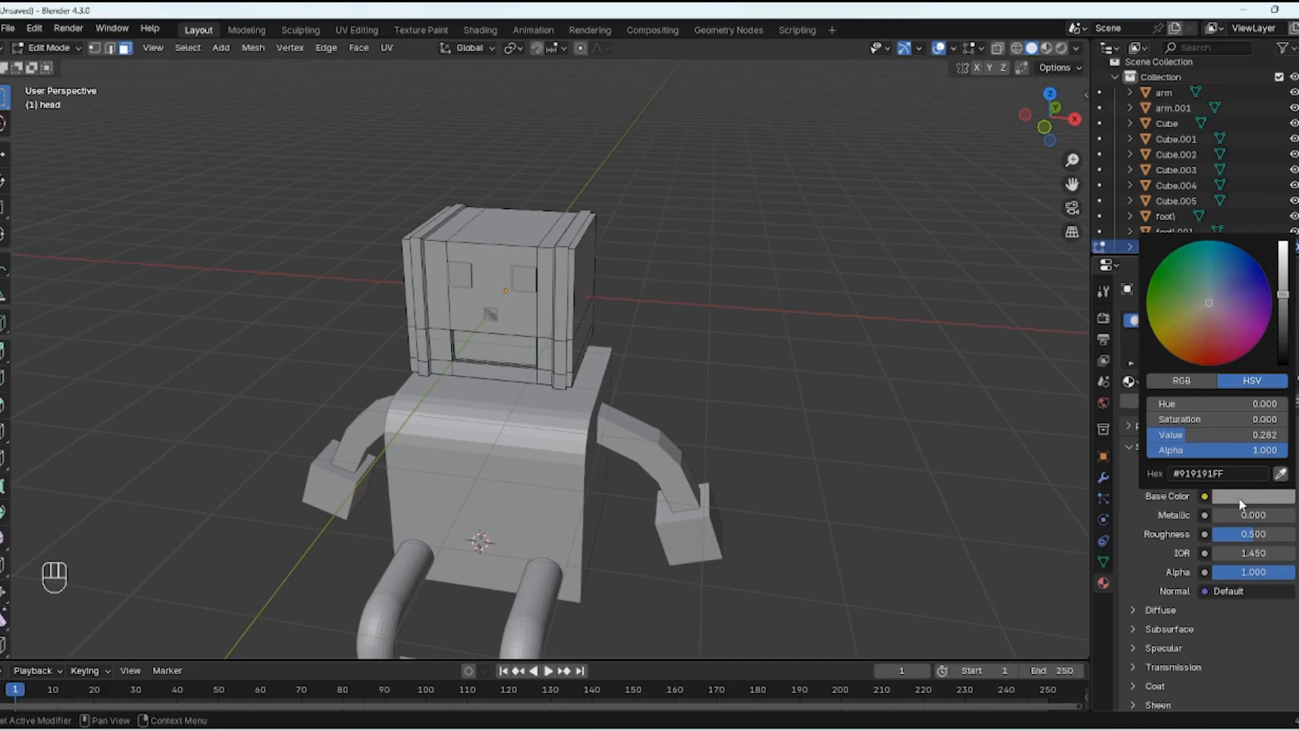
pyautogui.moveTo(1219, 515); pyautogui.dragTo(1257, 515)
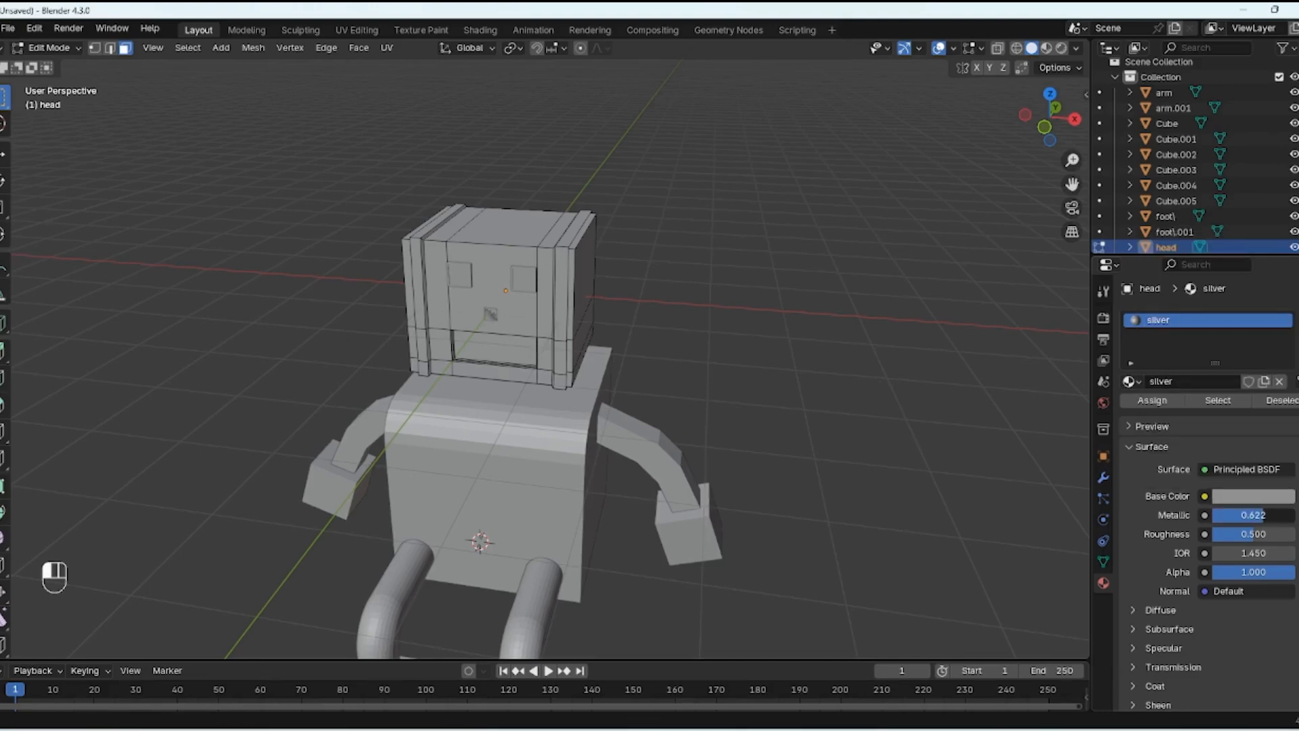
pyautogui.moveTo(1264, 515); pyautogui.dragTo(1295, 515)
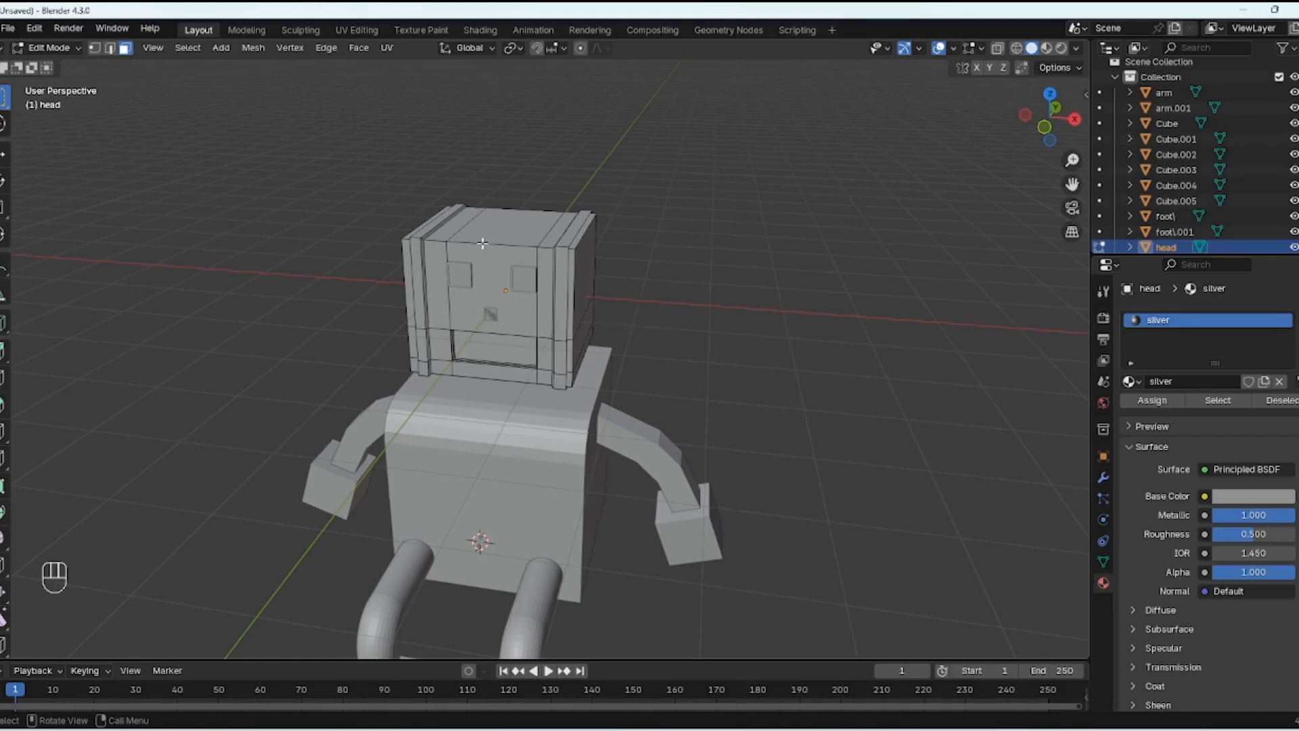
# Step: Assign the silver material to all faces of the head and return to Object Mode
pyautogui.press('a')
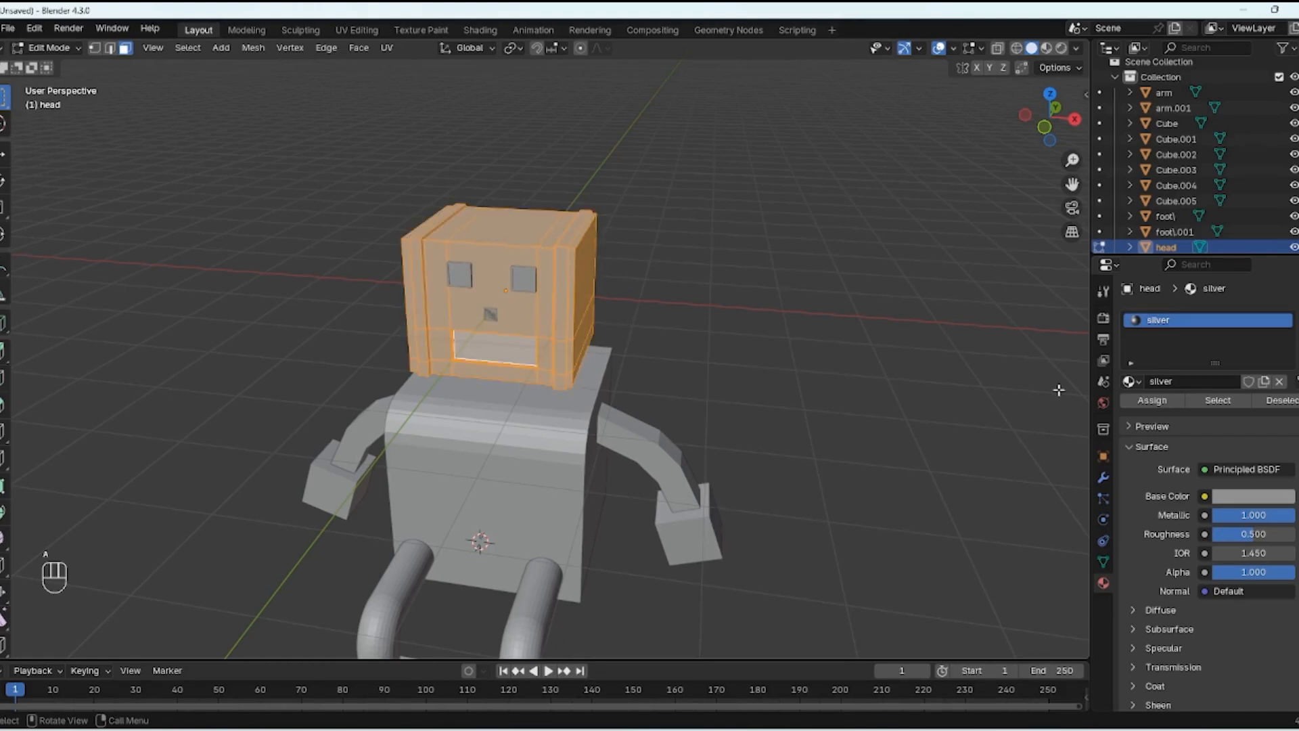
pyautogui.click(1143, 401)
pyautogui.press('Tab')
pyautogui.press('Tab')
pyautogui.press('Tab')
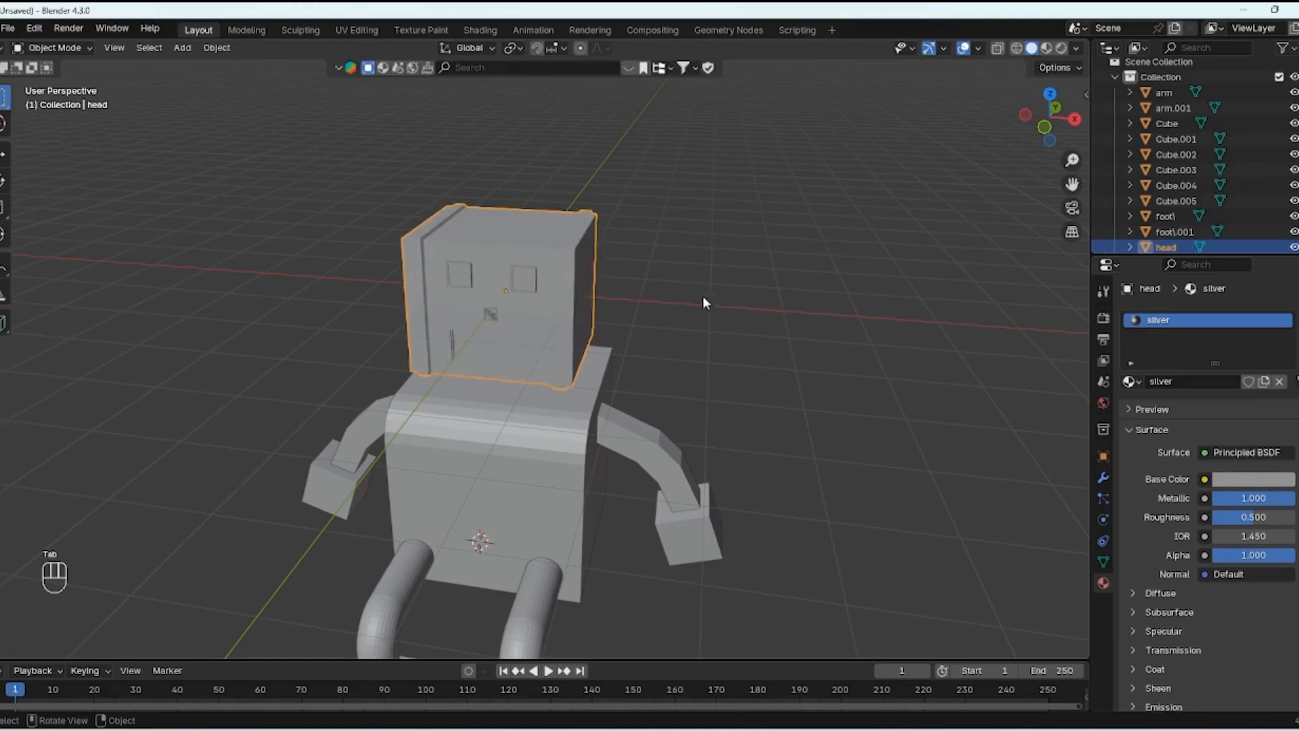
# Step: Switch the viewport shading to Material Preview with the head in view
pyautogui.moveTo(658, 282); pyautogui.dragTo(681, 273, button='middle')
pyautogui.press('z')
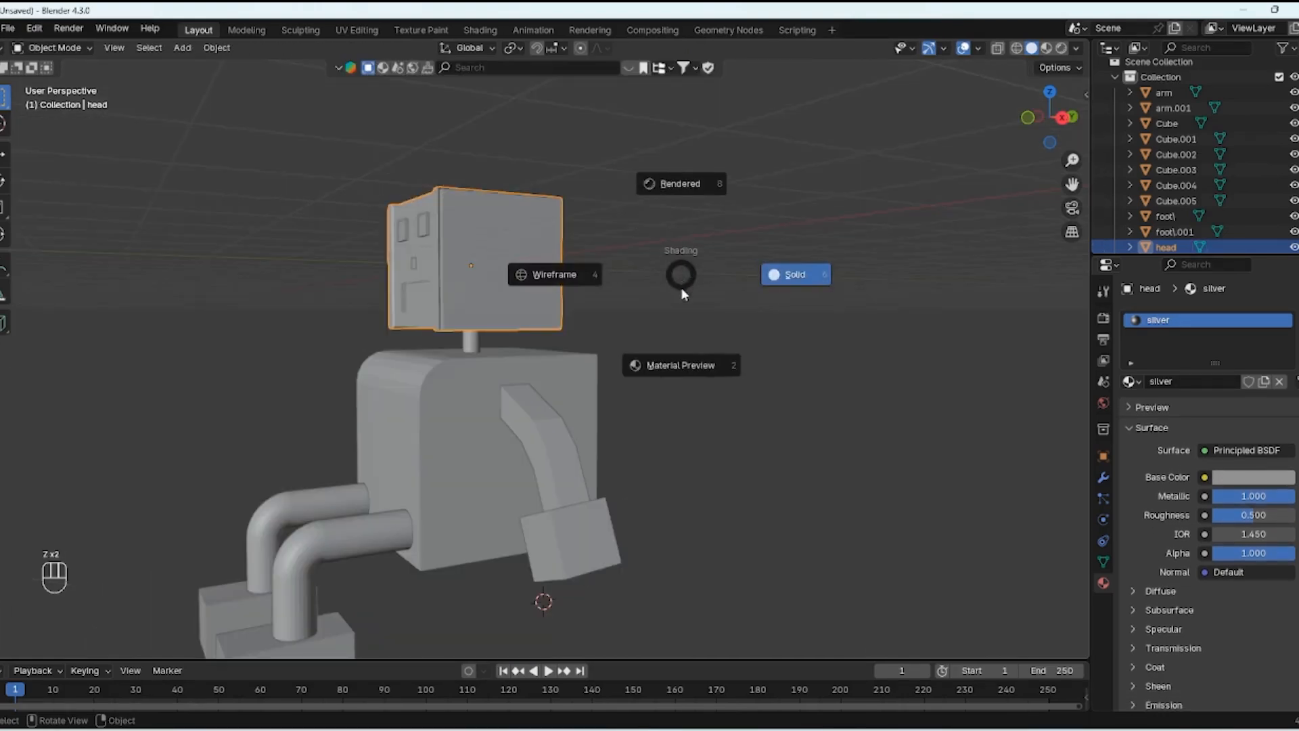
pyautogui.click(685, 368)
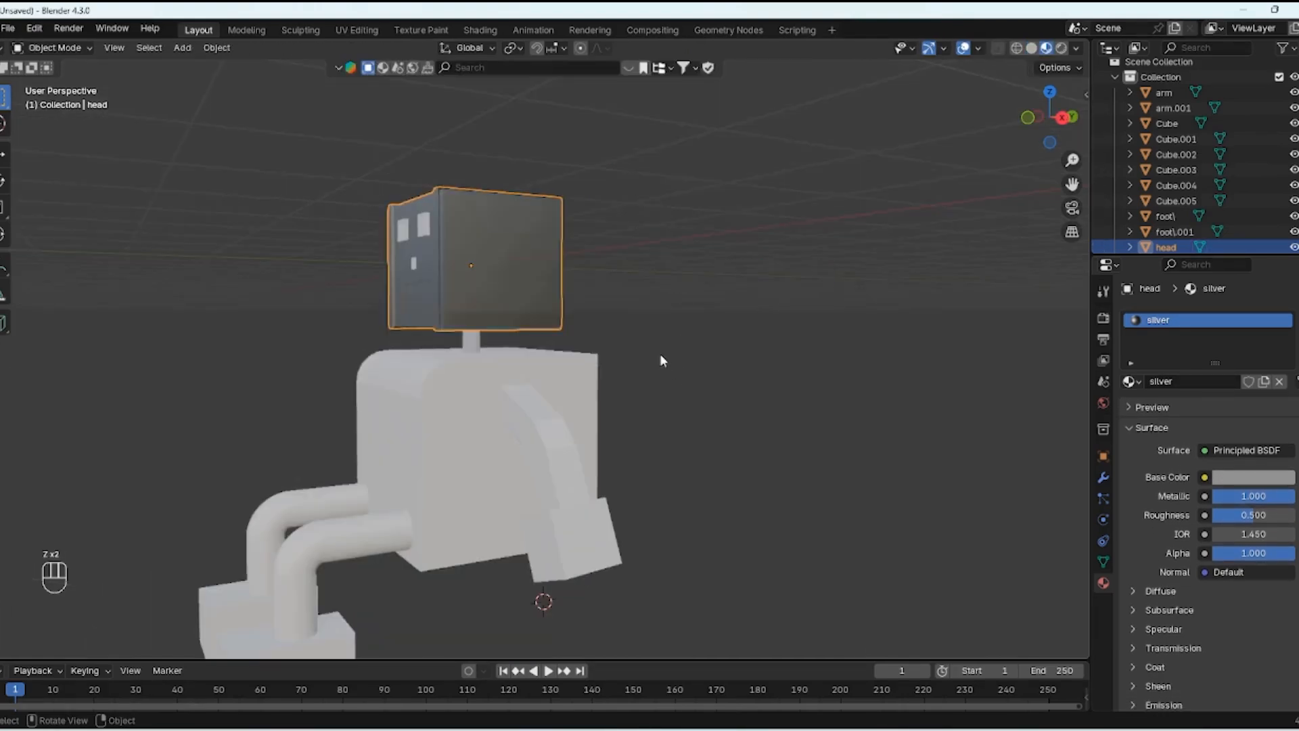
pyautogui.moveTo(660, 354)
pyautogui.mouseDown(button='middle')
pyautogui.moveTo(784, 387)
pyautogui.moveTo(741, 335)
pyautogui.moveTo(844, 302)
pyautogui.moveTo(482, 316)
pyautogui.moveTo(766, 304)
pyautogui.moveTo(907, 342)
pyautogui.moveTo(821, 435)
pyautogui.moveTo(661, 363)
pyautogui.moveTo(740, 336)
pyautogui.mouseUp(button='middle')
pyautogui.press('Tab')
pyautogui.press('Tab')
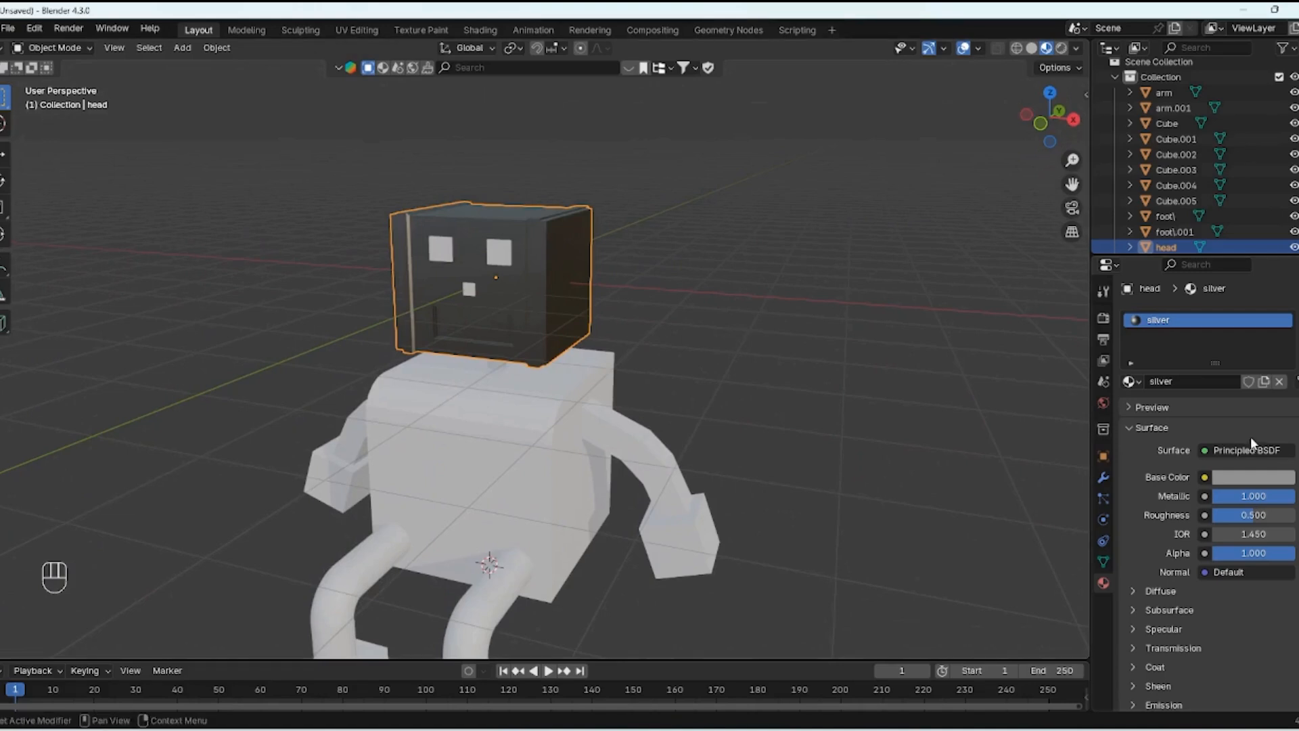
# Step: Darken the silver material's base colour slightly
pyautogui.click(1257, 477)
pyautogui.moveTo(1281, 286); pyautogui.dragTo(1283, 290)
pyautogui.moveTo(800, 225); pyautogui.dragTo(820, 242, button='middle')
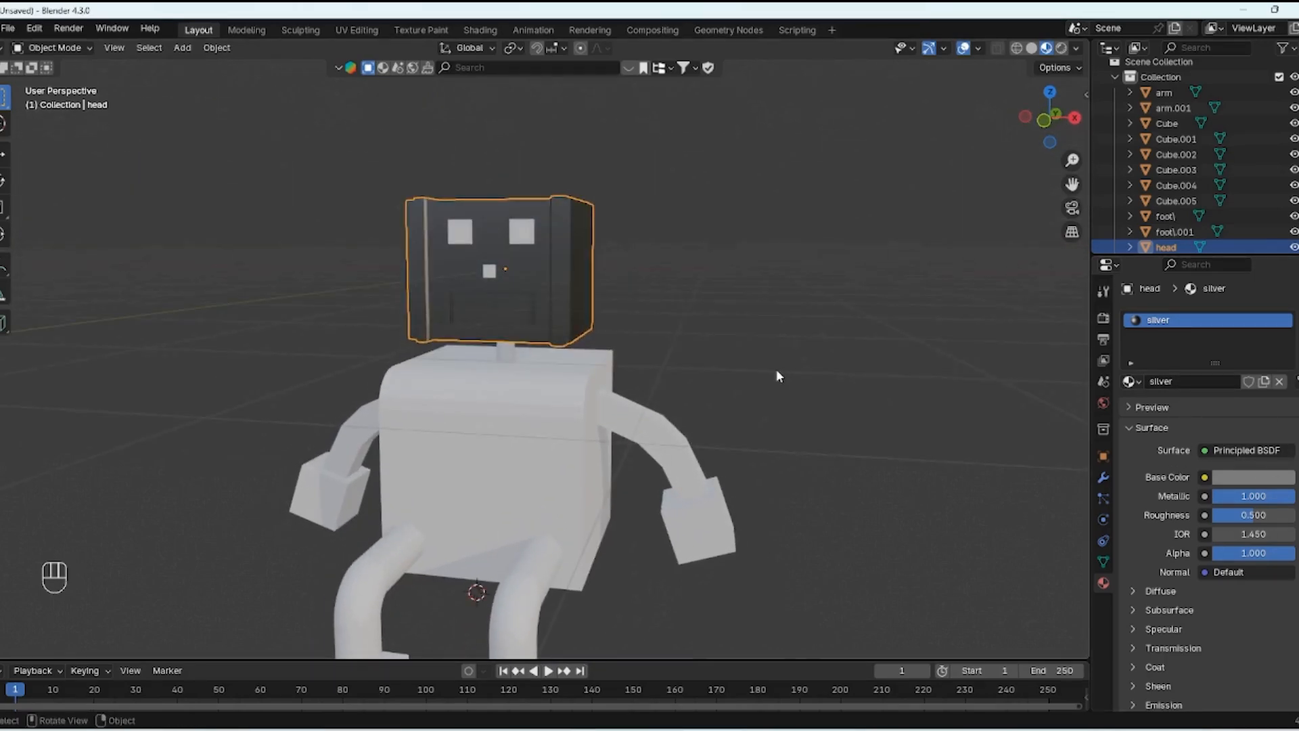
# Step: Select the face loops of the two raised bands around the sides of the head in Edit Mode
pyautogui.moveTo(716, 265); pyautogui.dragTo(557, 344, button='middle')
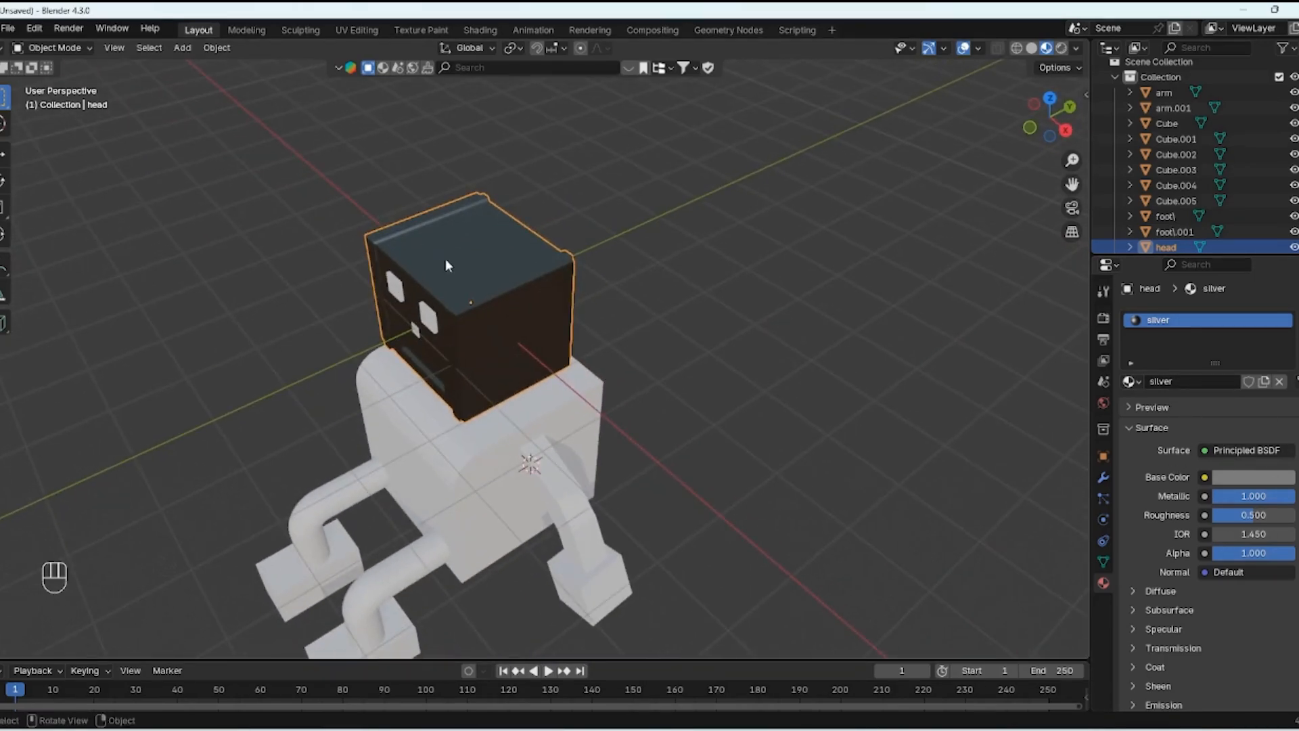
pyautogui.press('Tab')
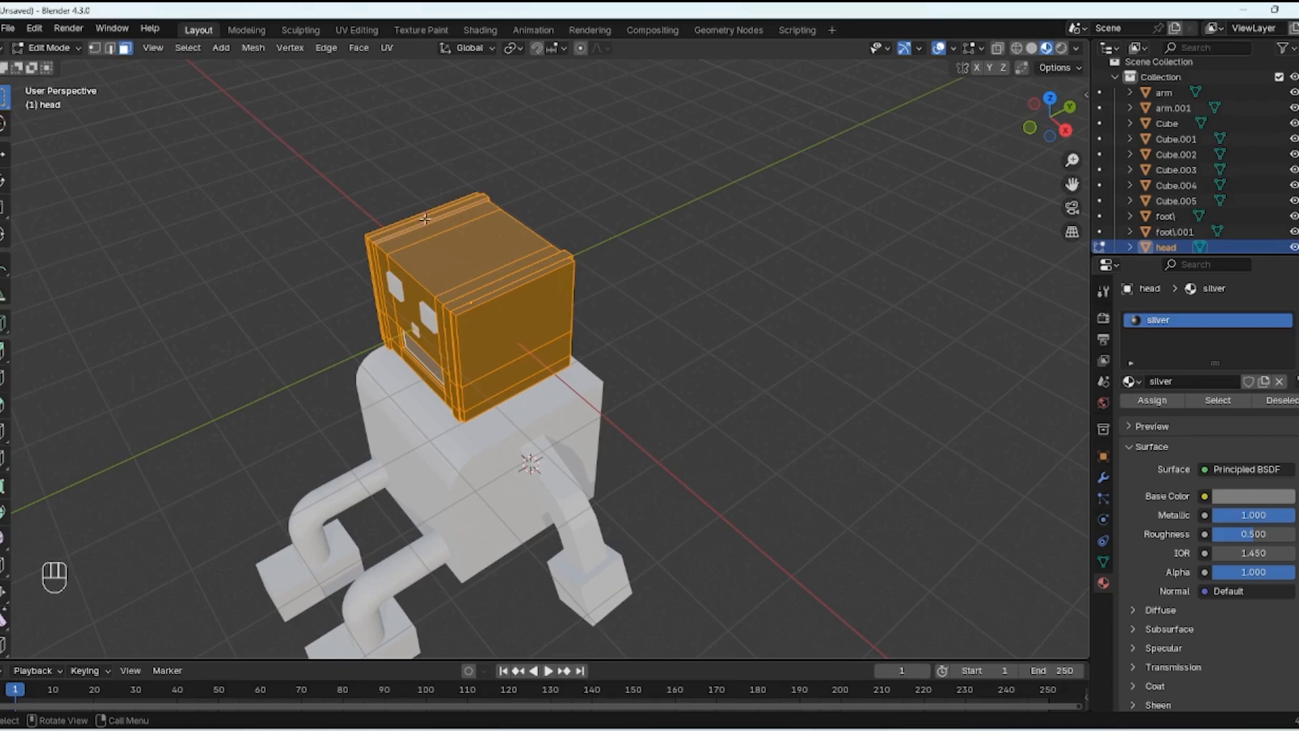
pyautogui.moveTo(425, 219); pyautogui.dragTo(598, 258, button='middle')
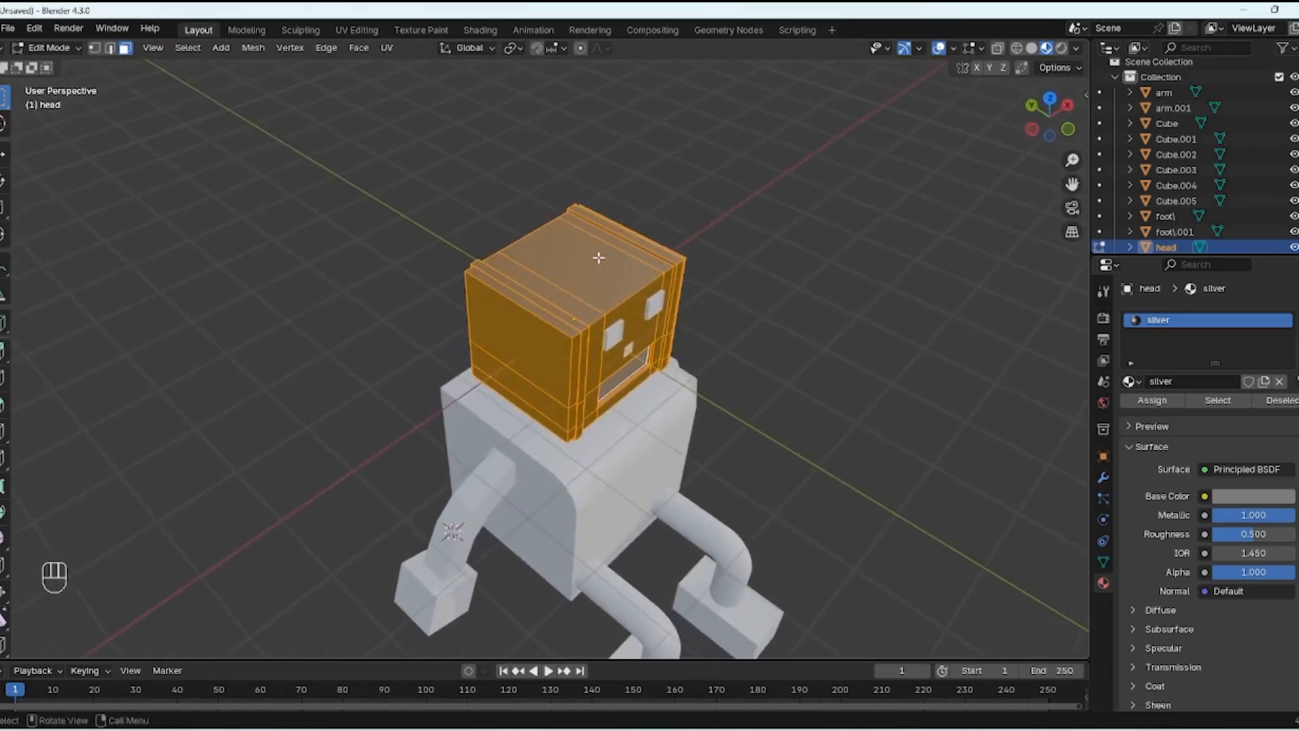
pyautogui.keyDown('alt'); pyautogui.click(576, 323); pyautogui.keyUp('alt')
pyautogui.keyDown('alt'); pyautogui.keyDown('shift'); pyautogui.click(580, 327); pyautogui.keyUp('shift'); pyautogui.keyUp('alt')
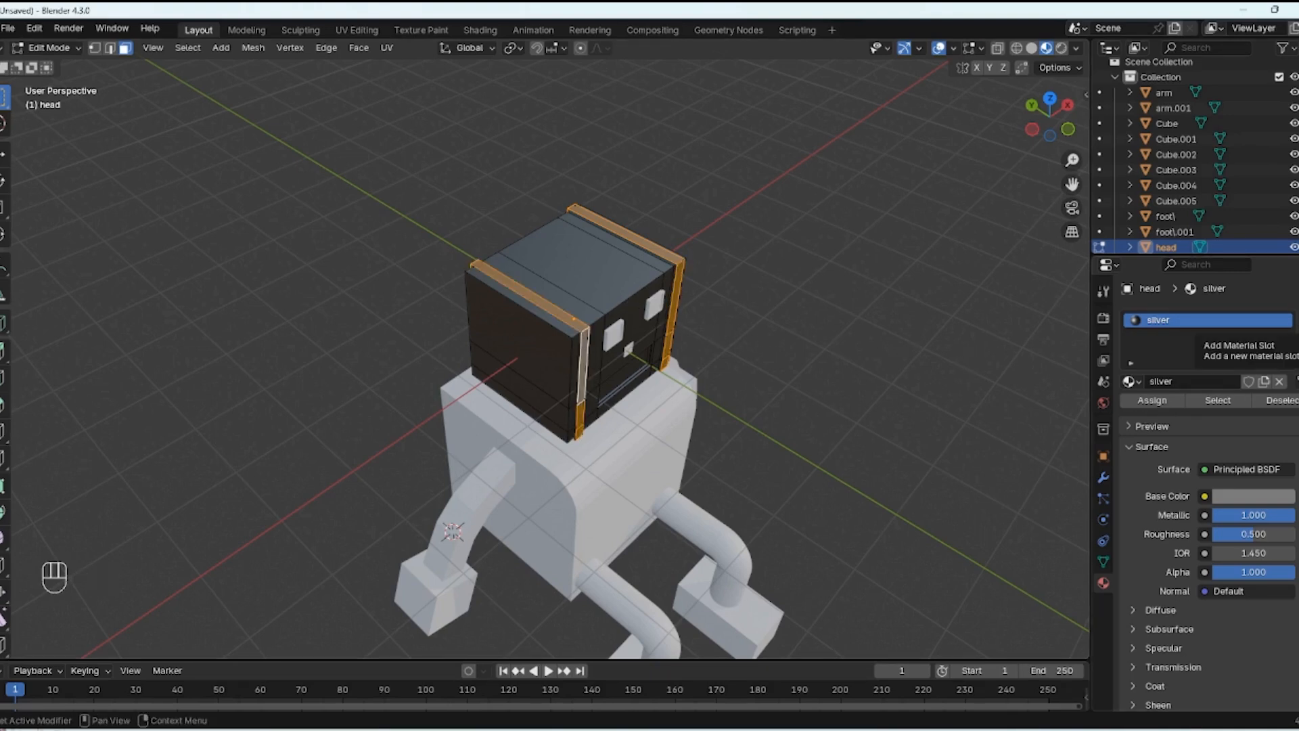
# Step: Add a second material named red with a bright red base colour to the head and assign it to the selected bands
pyautogui.click(1294, 321)
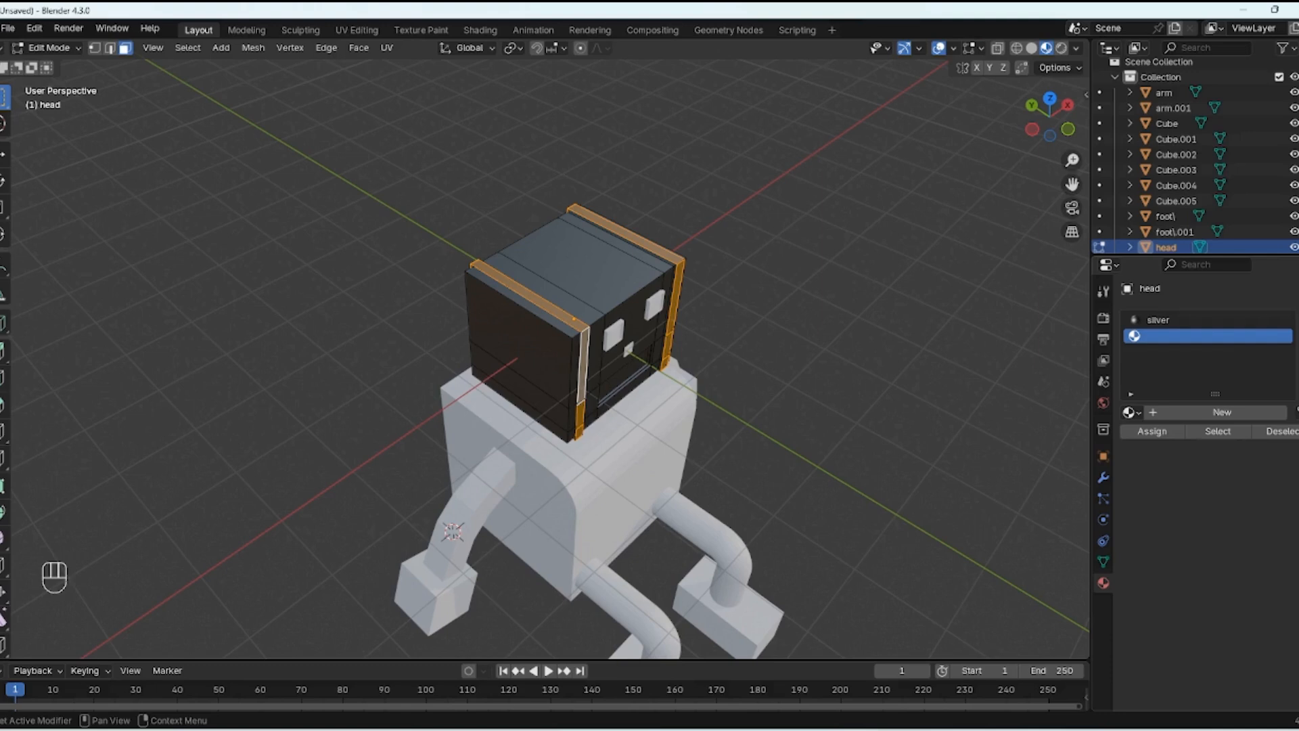
pyautogui.click(1184, 411)
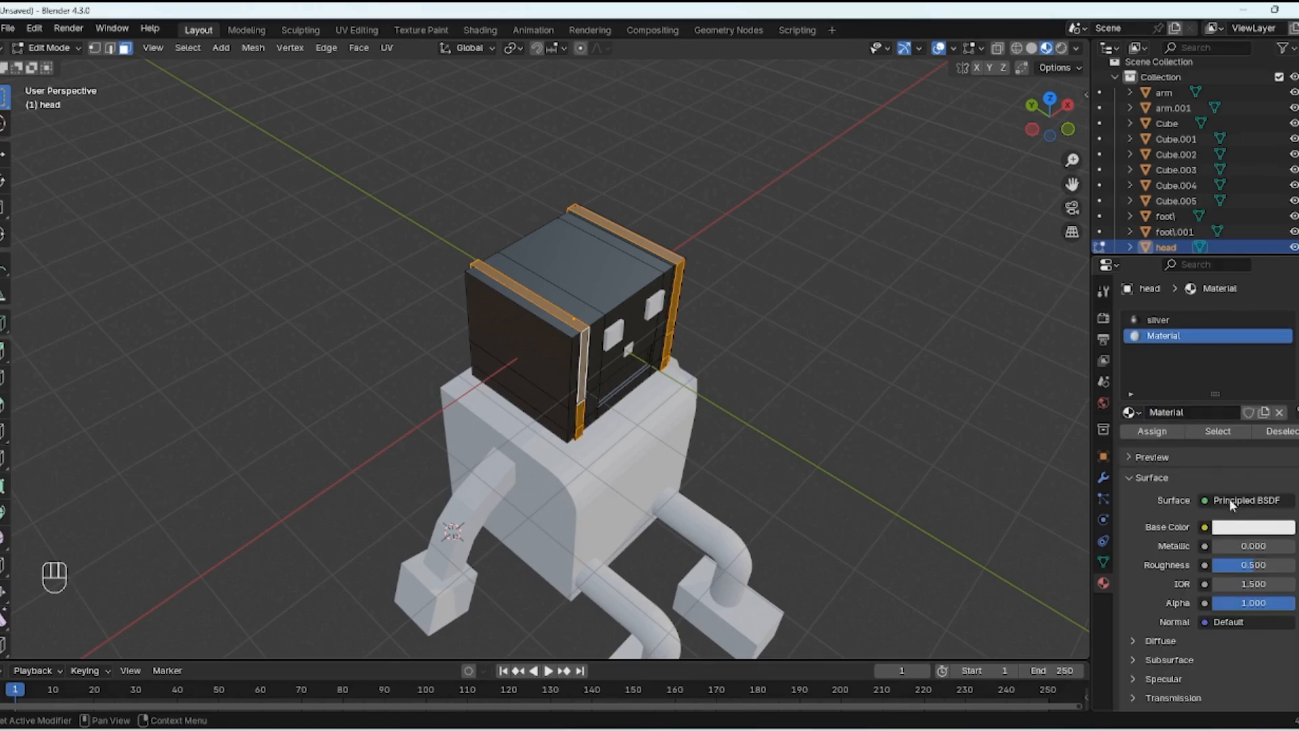
pyautogui.doubleClick(1182, 333)
pyautogui.write('red')
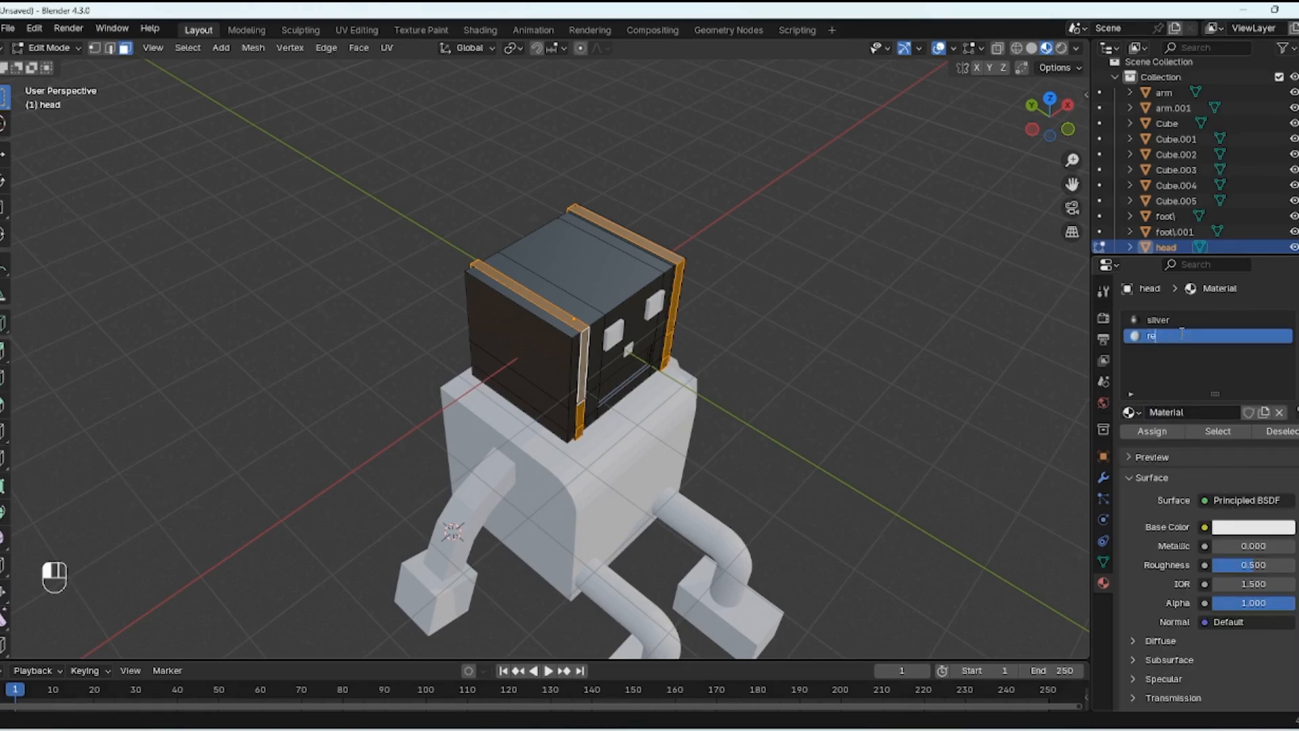
pyautogui.press('Return')
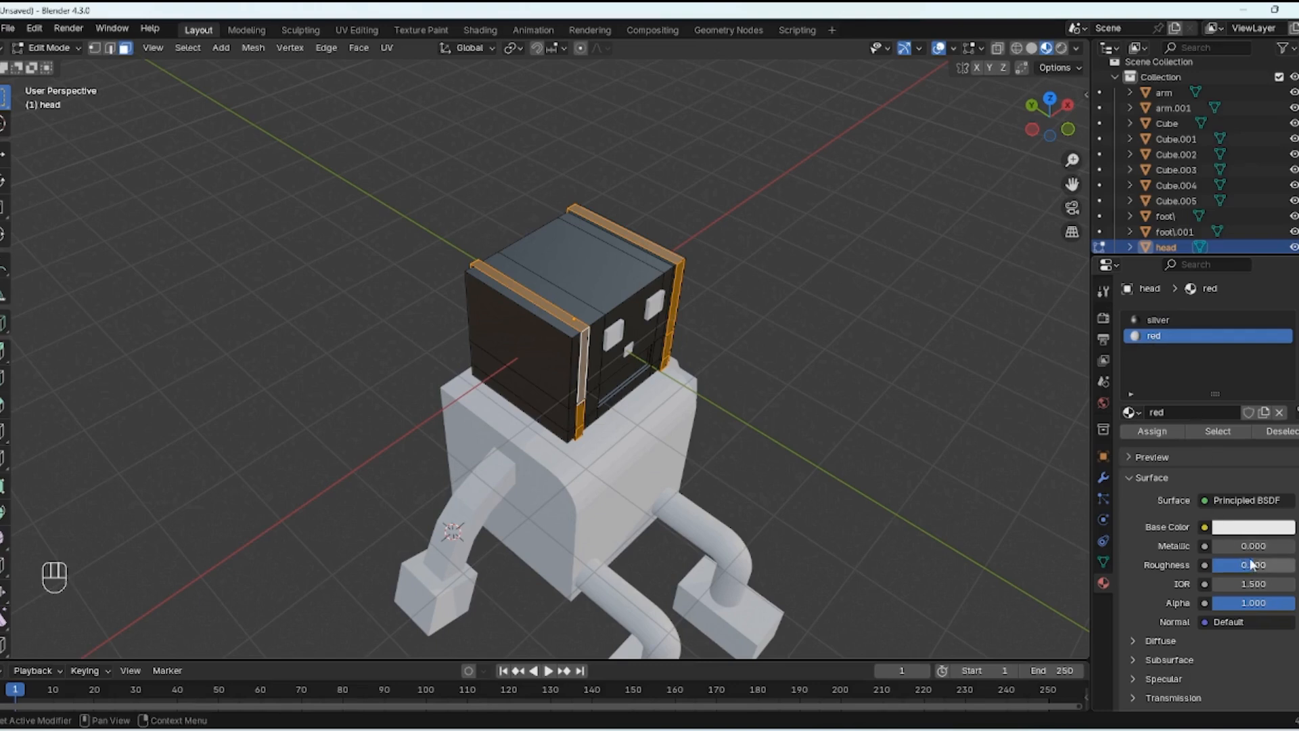
pyautogui.click(1242, 527)
pyautogui.moveTo(1219, 335); pyautogui.dragTo(1209, 396)
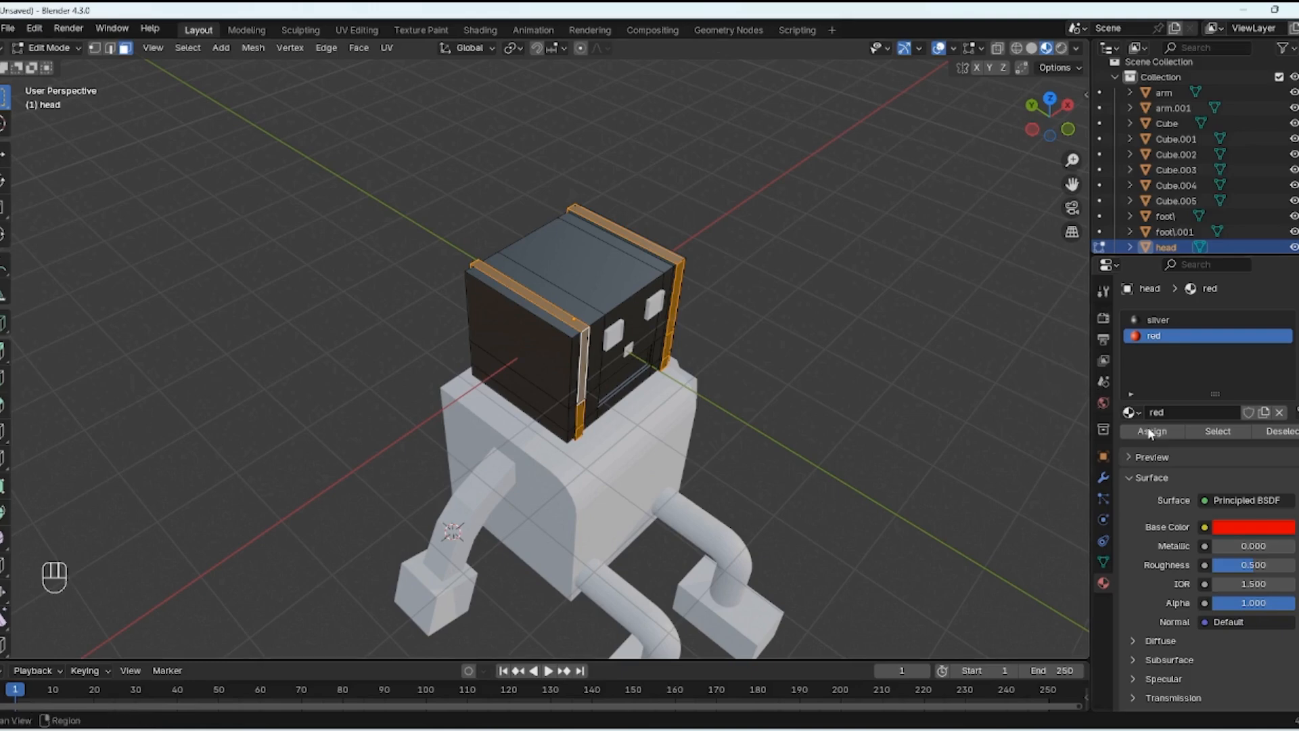
# Step: View the head's front in Material Preview, return to Object Mode and deselect the head
pyautogui.moveTo(957, 342)
pyautogui.mouseDown(button='middle')
pyautogui.moveTo(908, 311)
pyautogui.moveTo(802, 318)
pyautogui.mouseUp(button='middle')
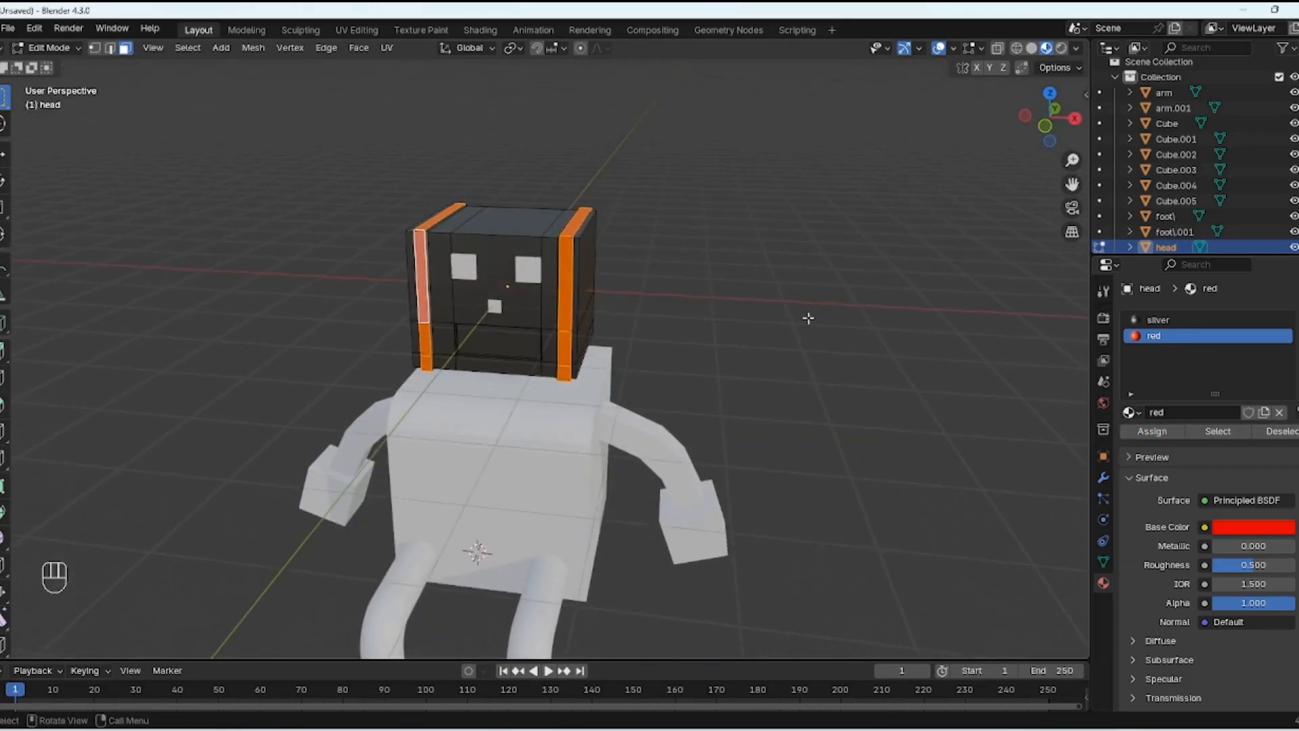
pyautogui.press('z')
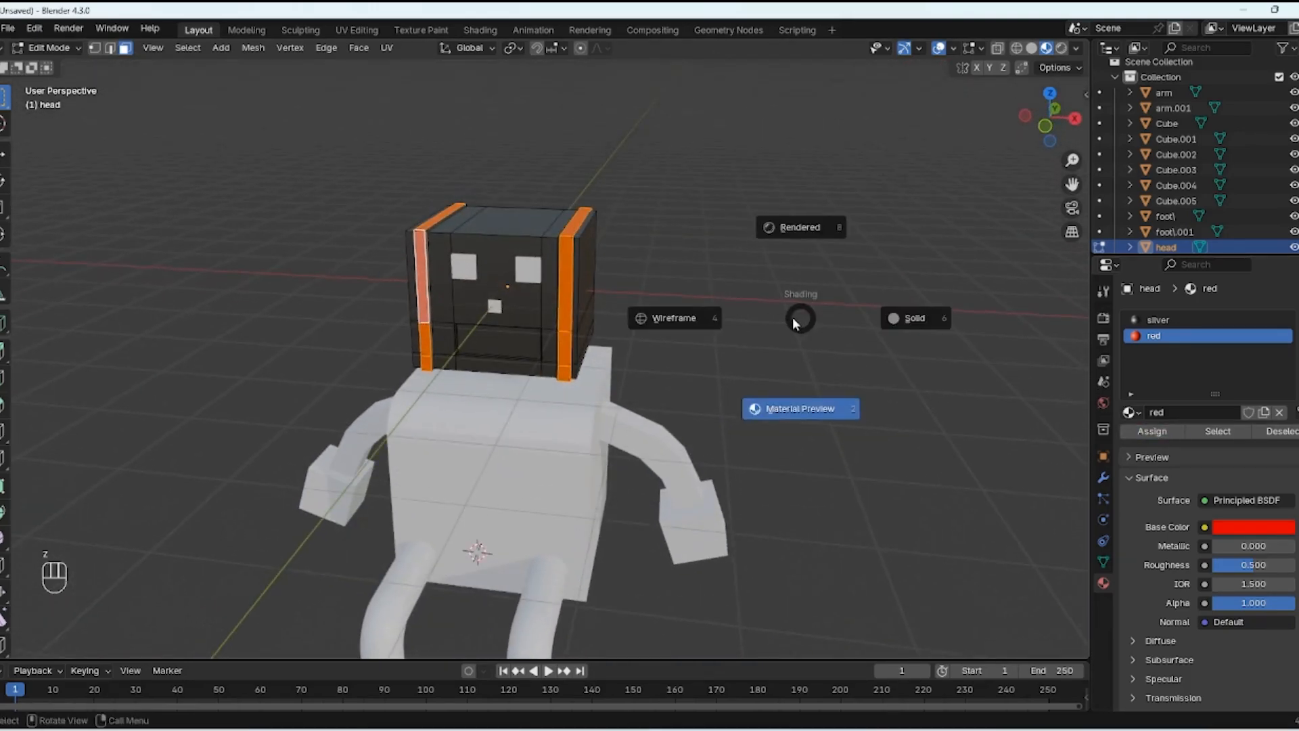
pyautogui.click(801, 421)
pyautogui.press('Tab')
pyautogui.moveTo(681, 289)
pyautogui.mouseDown(button='middle')
pyautogui.moveTo(727, 262)
pyautogui.moveTo(490, 238)
pyautogui.moveTo(769, 248)
pyautogui.moveTo(716, 253)
pyautogui.mouseUp(button='middle')
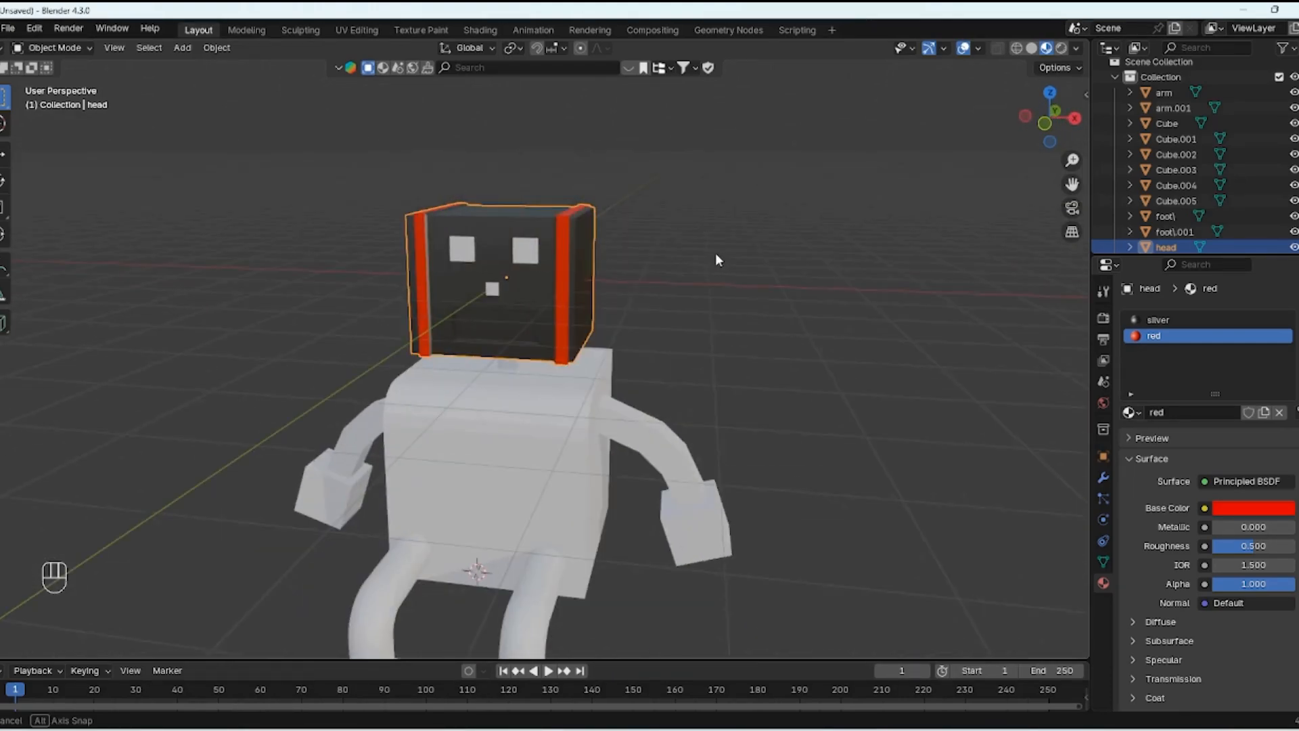
pyautogui.press('Tab')
pyautogui.press('Tab')
pyautogui.click(888, 267)
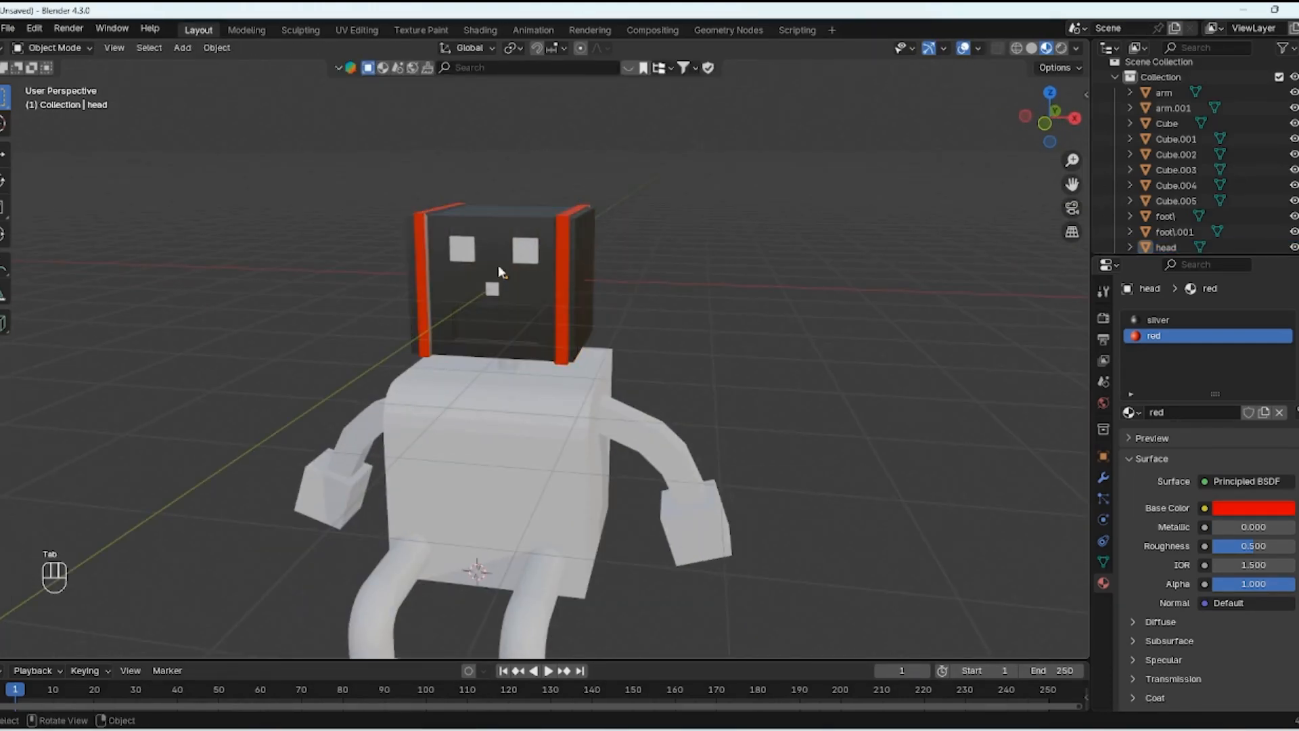
# Step: Create a new material named blue on the left eye cube in Edit Mode with face selection
pyautogui.click(463, 248)
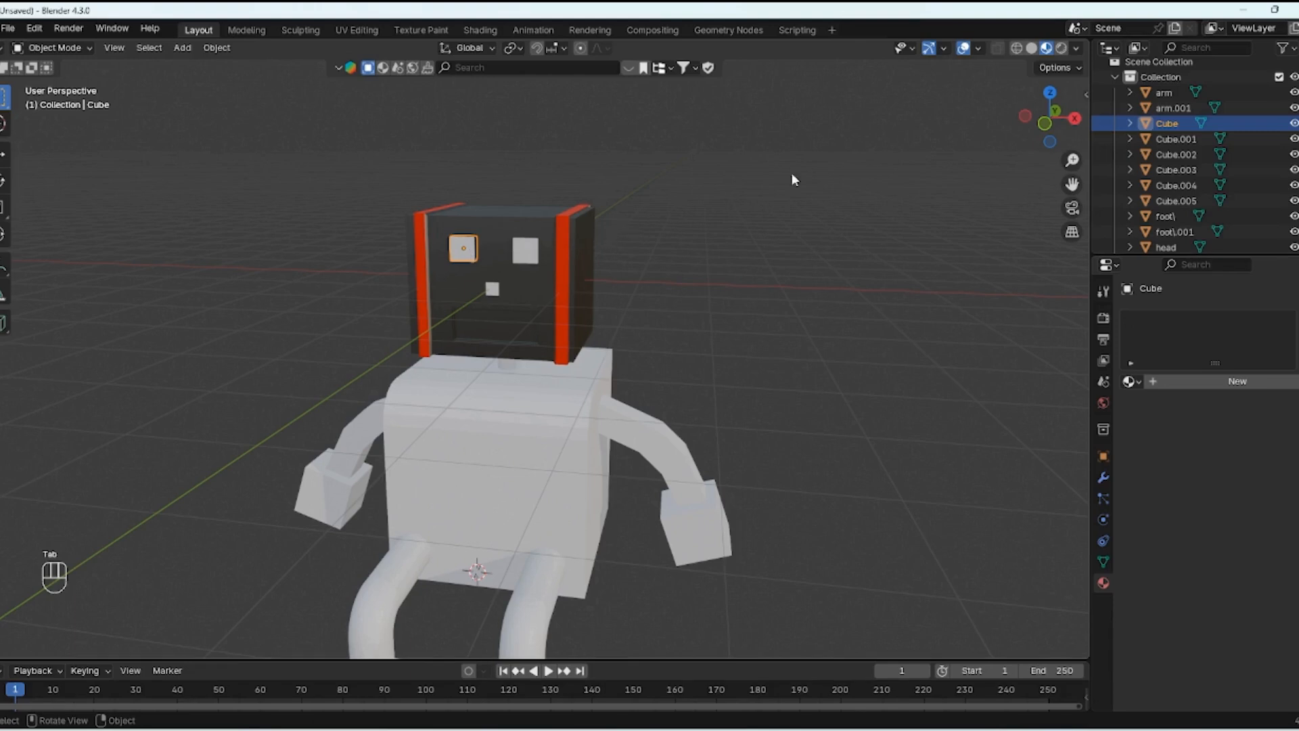
pyautogui.press('Tab')
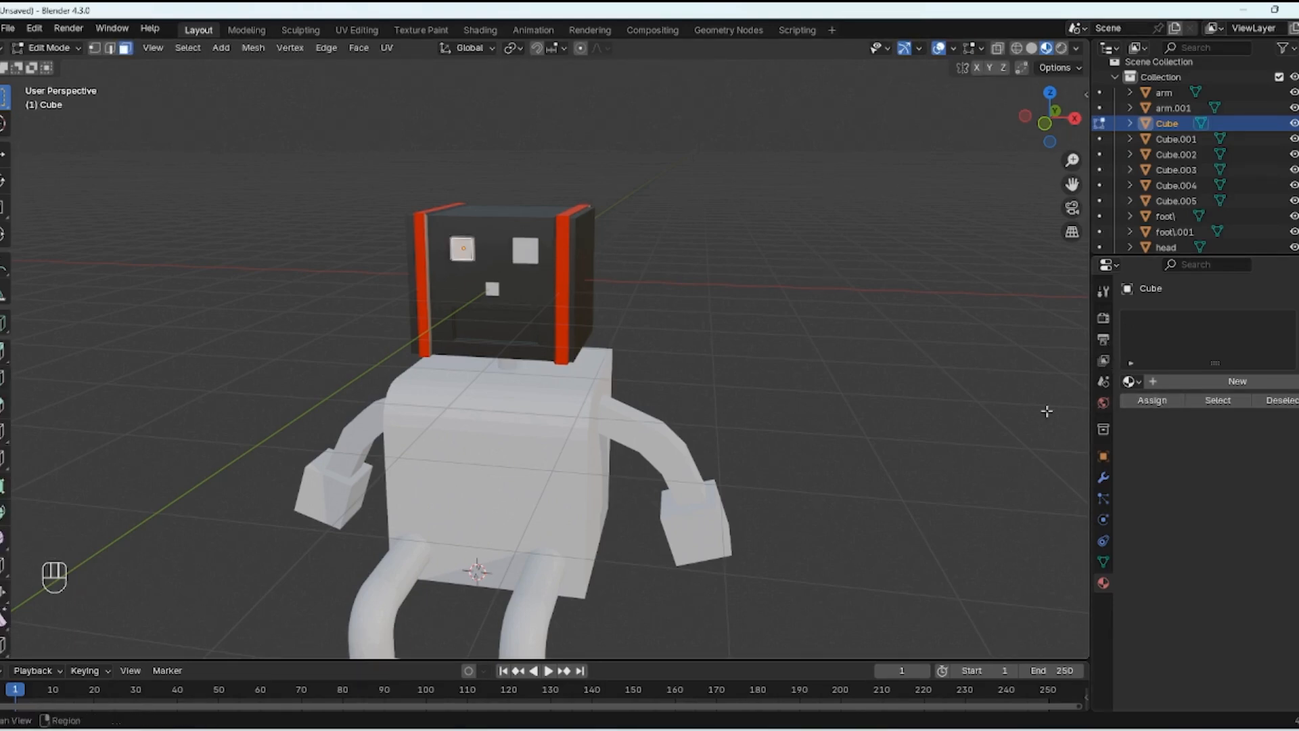
pyautogui.press('Tab')
pyautogui.press('Tab')
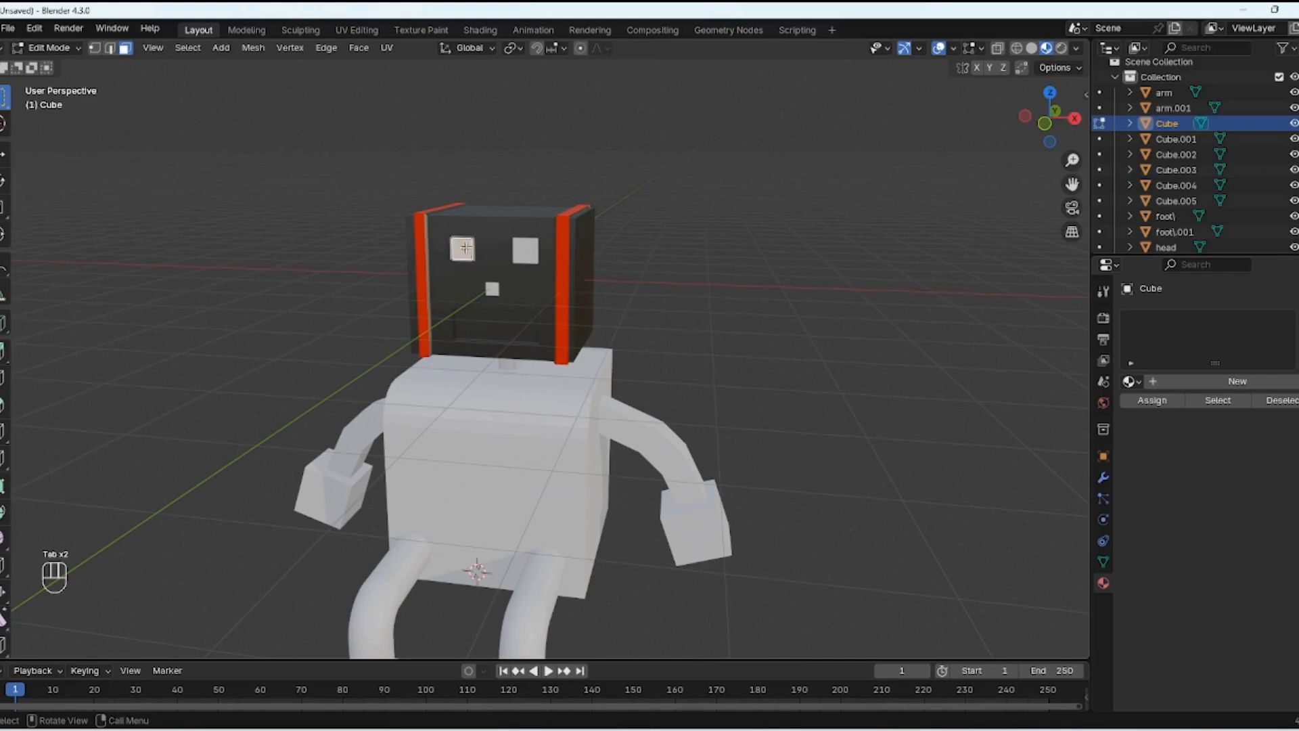
pyautogui.press('3')
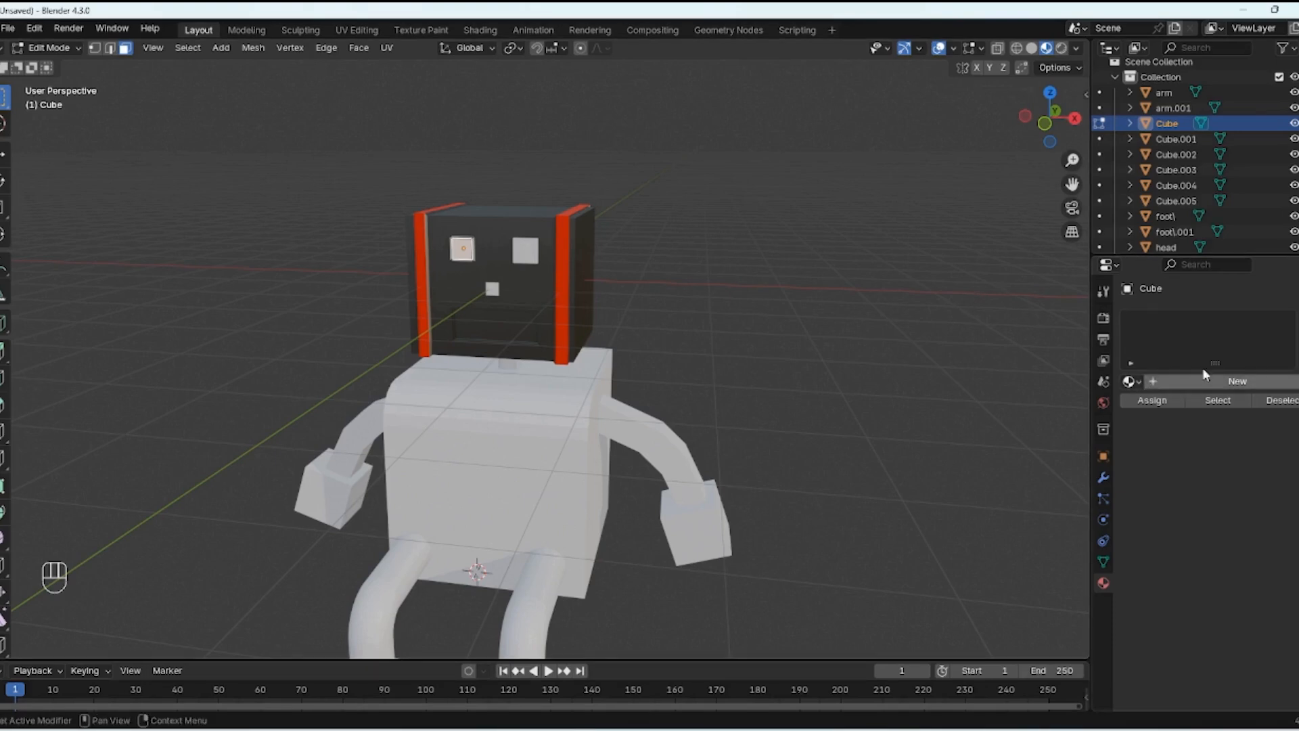
pyautogui.click(1222, 383)
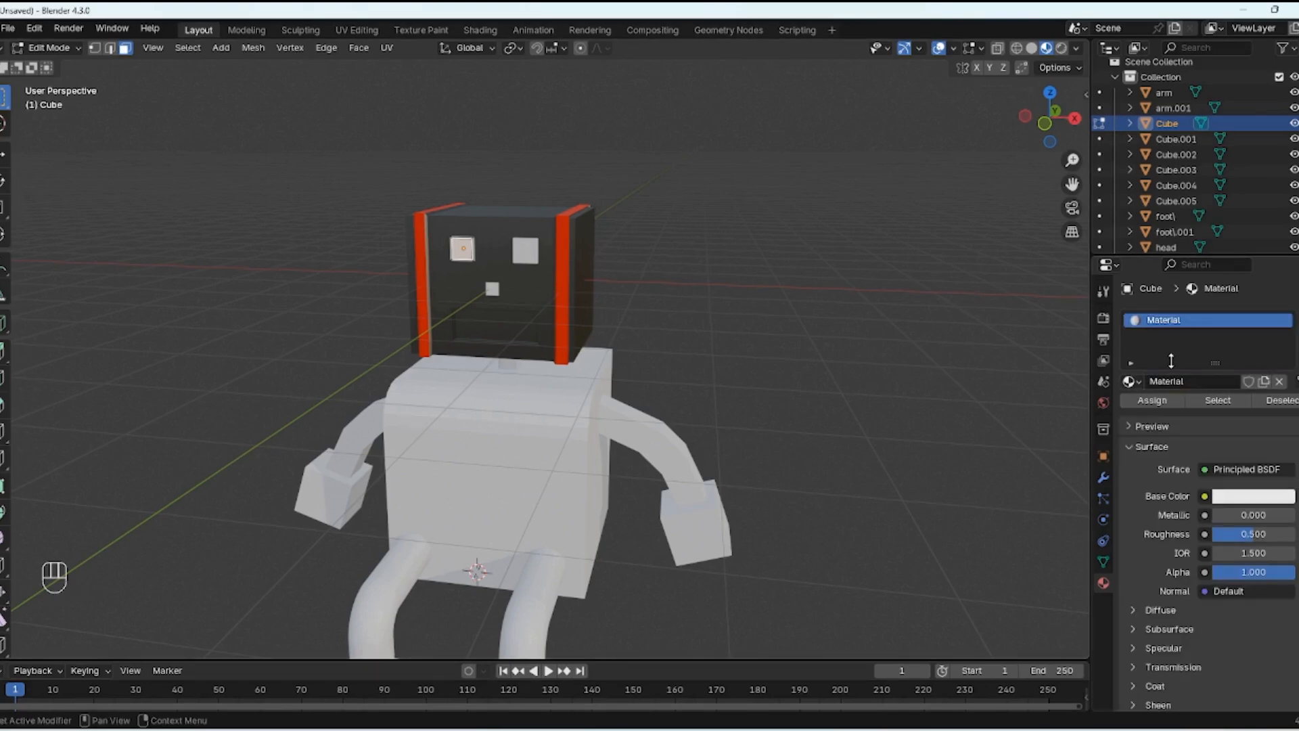
pyautogui.doubleClick(1175, 325)
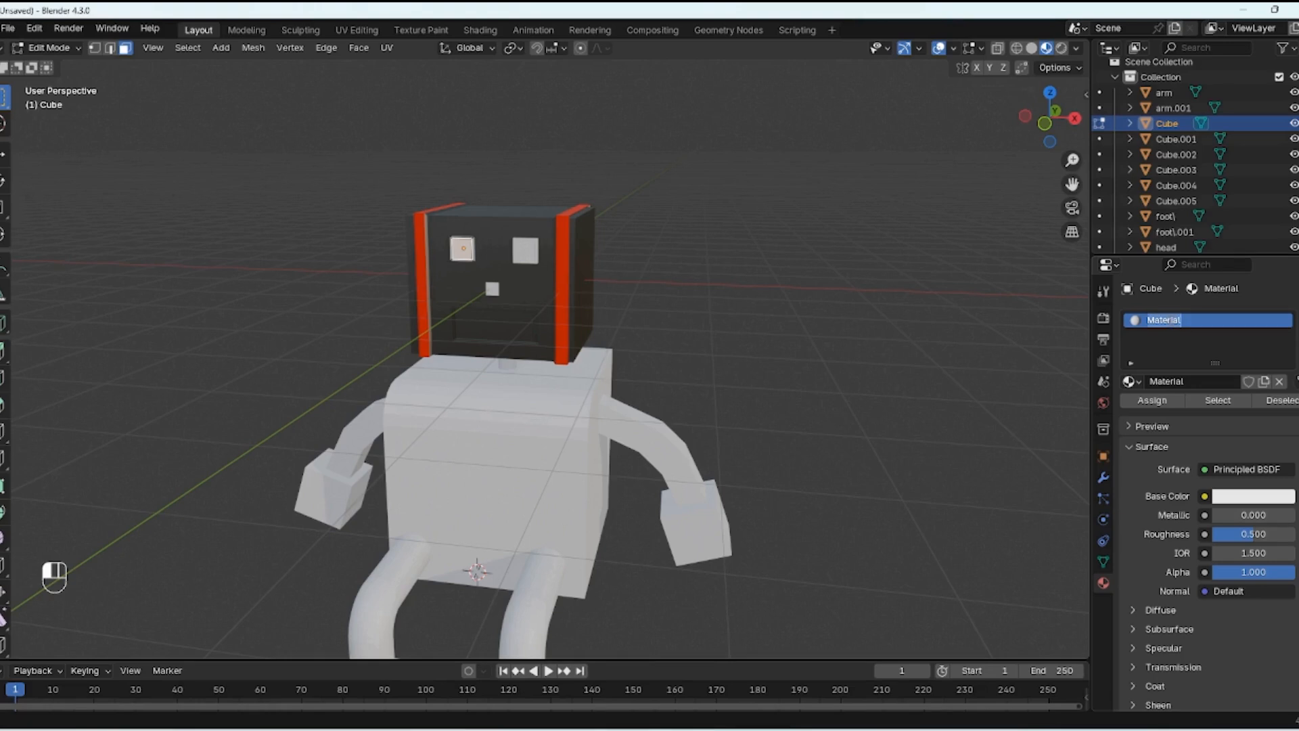
pyautogui.write('bl')
pyautogui.write('ue\\')
pyautogui.press('BackSpace')
pyautogui.press('Return')
# Step: Set the blue material's base colour to a saturated blue, assign it to the left eye and return to Object Mode
pyautogui.click(1253, 496)
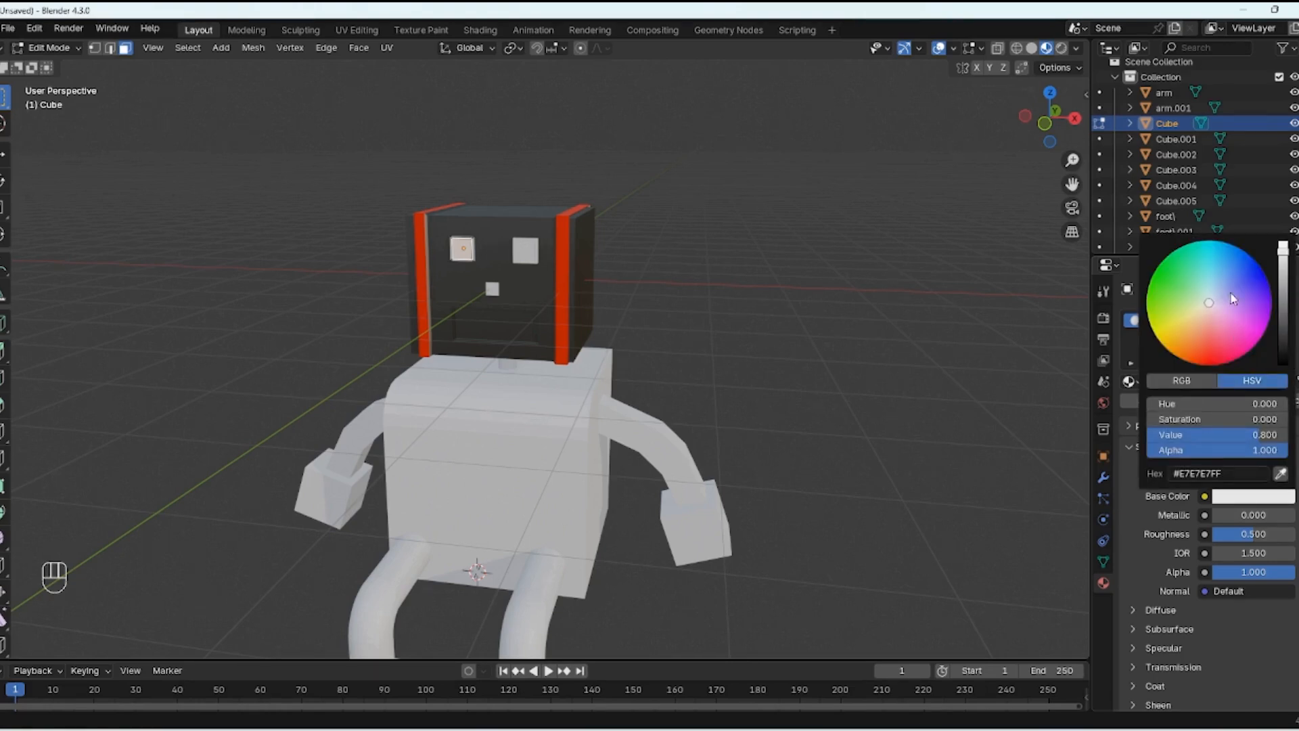
pyautogui.moveTo(1234, 299); pyautogui.dragTo(1259, 270)
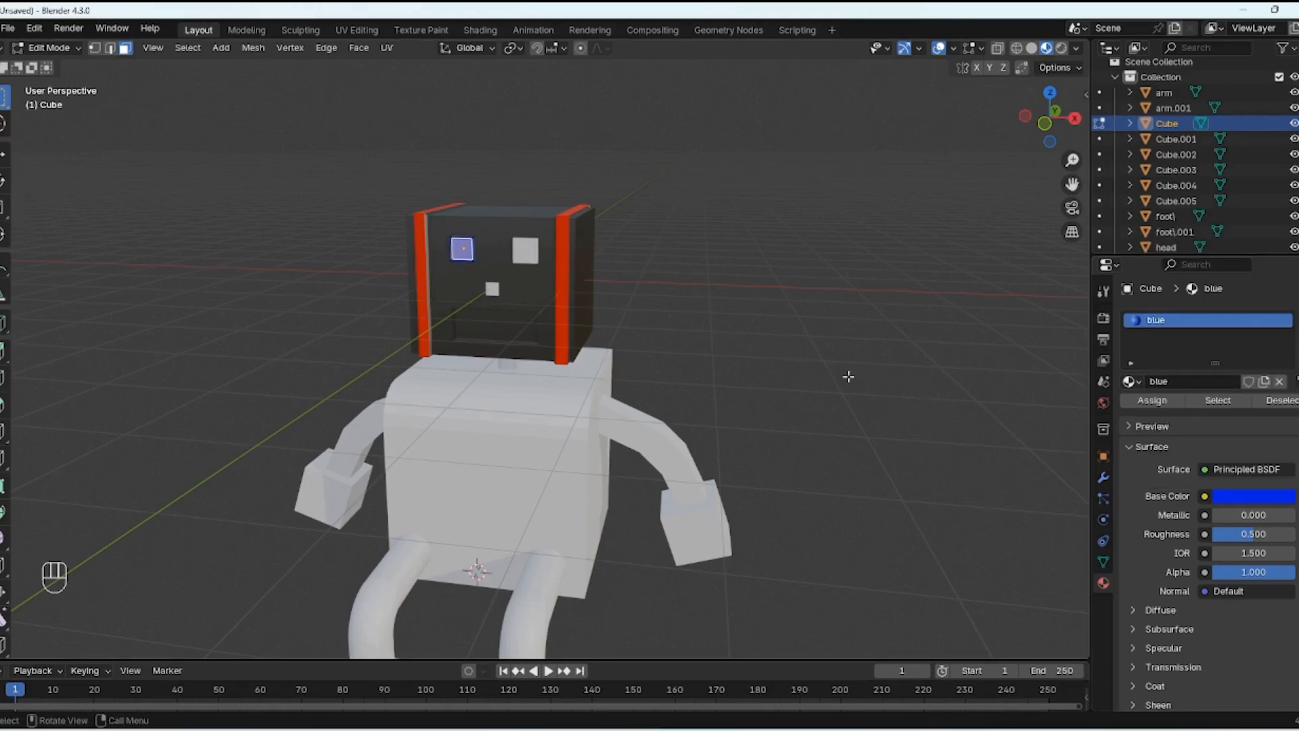
pyautogui.click(1147, 401)
pyautogui.press('Tab')
# Step: Apply the existing blue material to the right eye and the nose
pyautogui.click(526, 251)
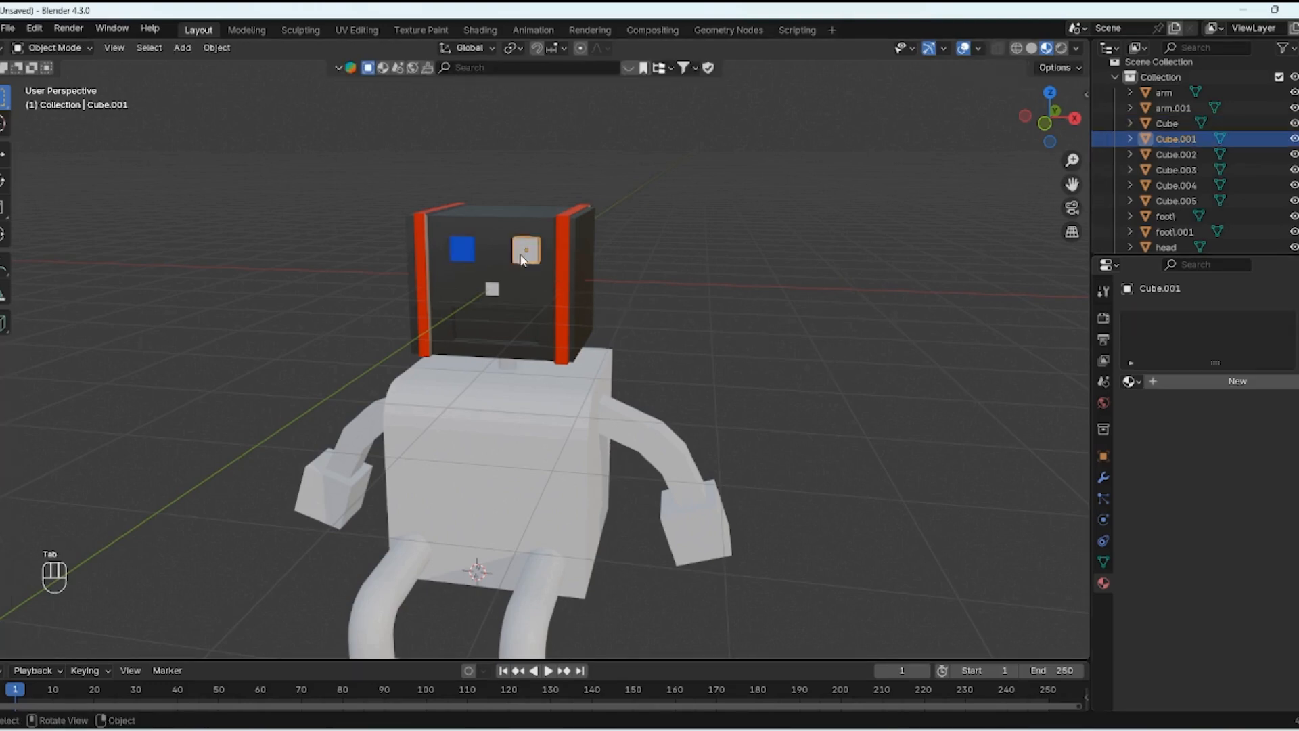
pyautogui.keyDown('shift'); pyautogui.click(493, 292); pyautogui.keyUp('shift')
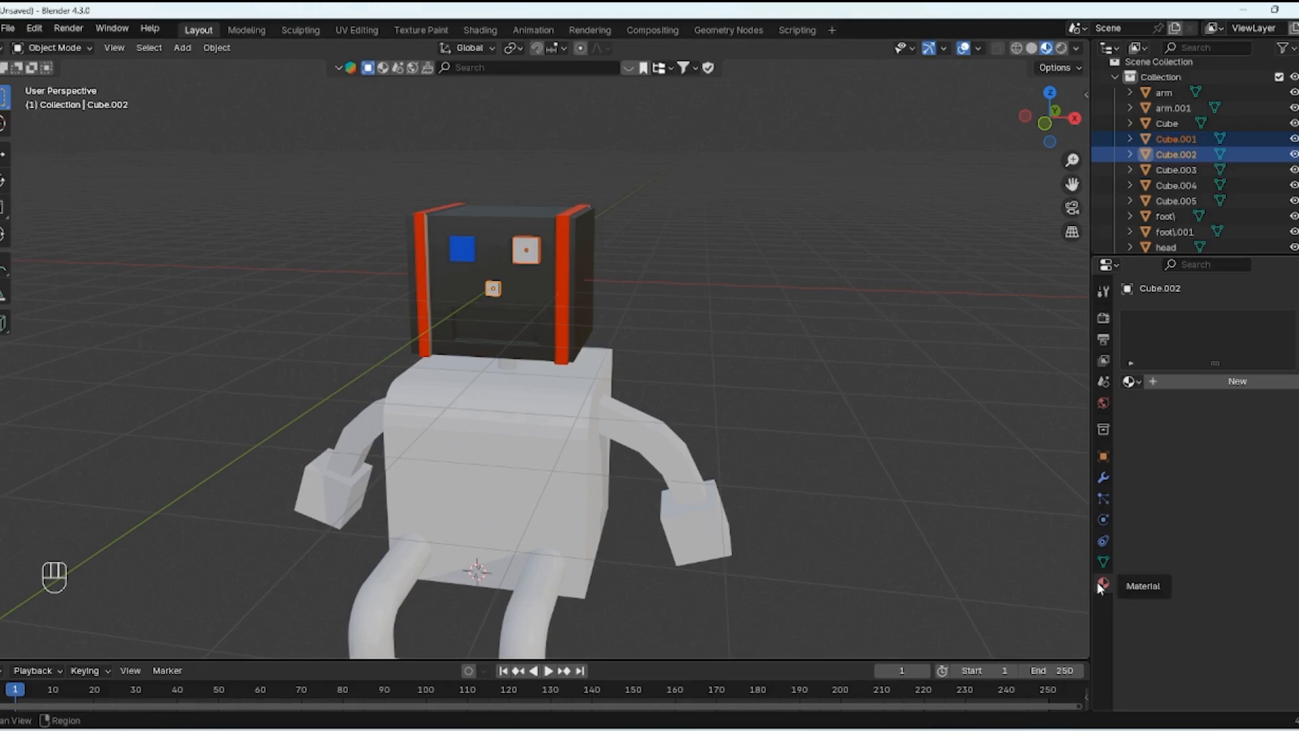
pyautogui.click(1128, 382)
pyautogui.click(1042, 405)
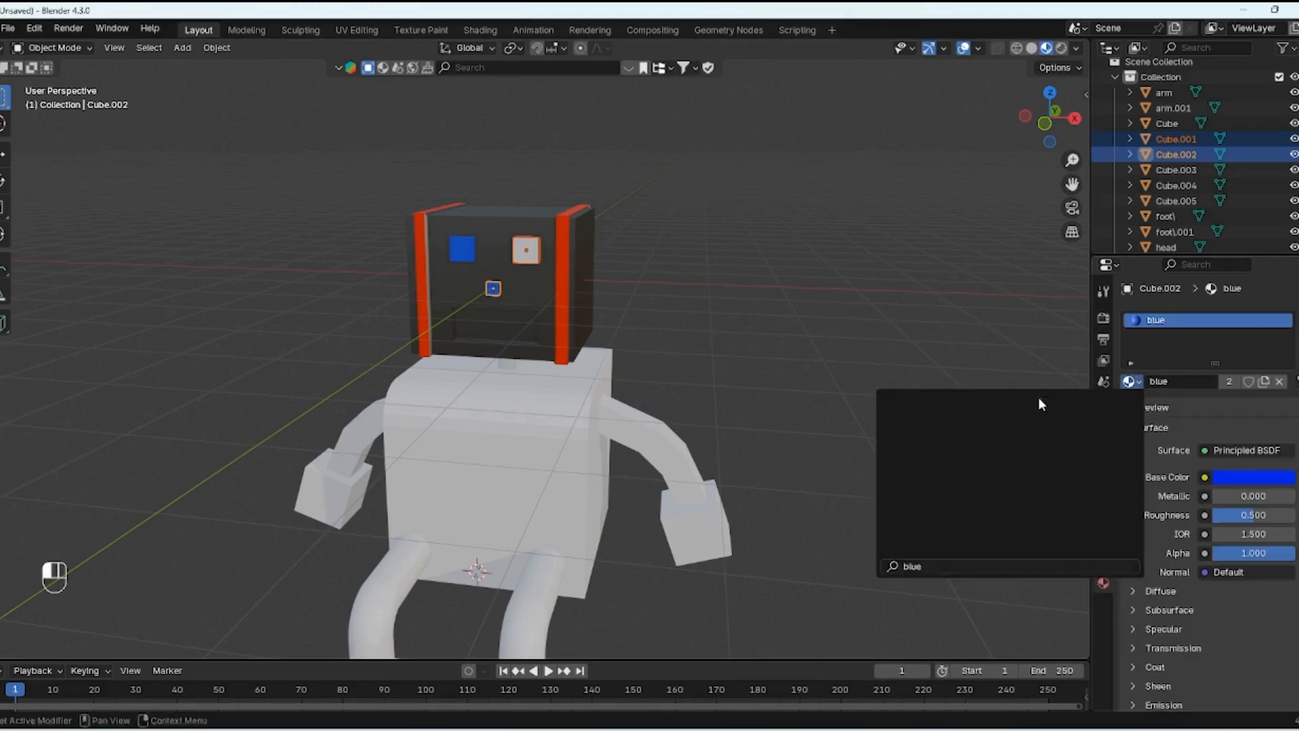
pyautogui.click(847, 315)
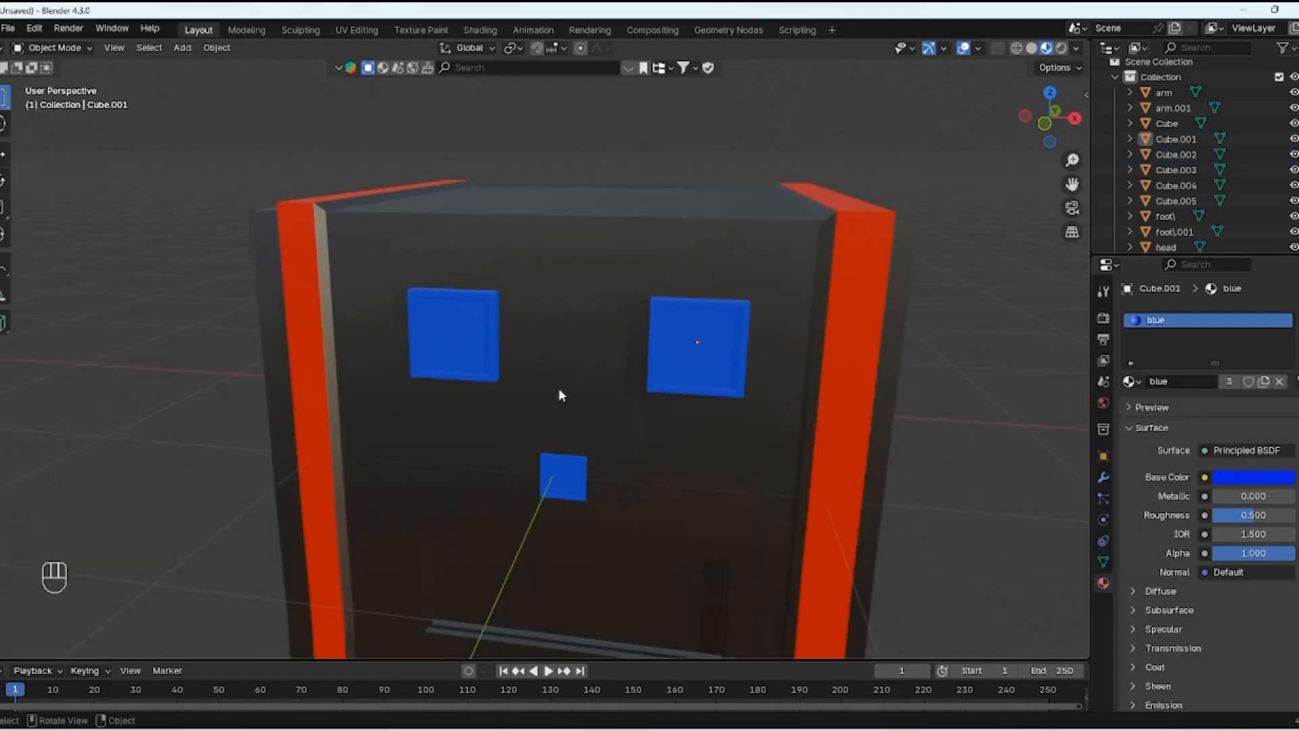
# Step: Select the face loop forming the front rim of the left eye in Edit Mode
pyautogui.click(464, 344)
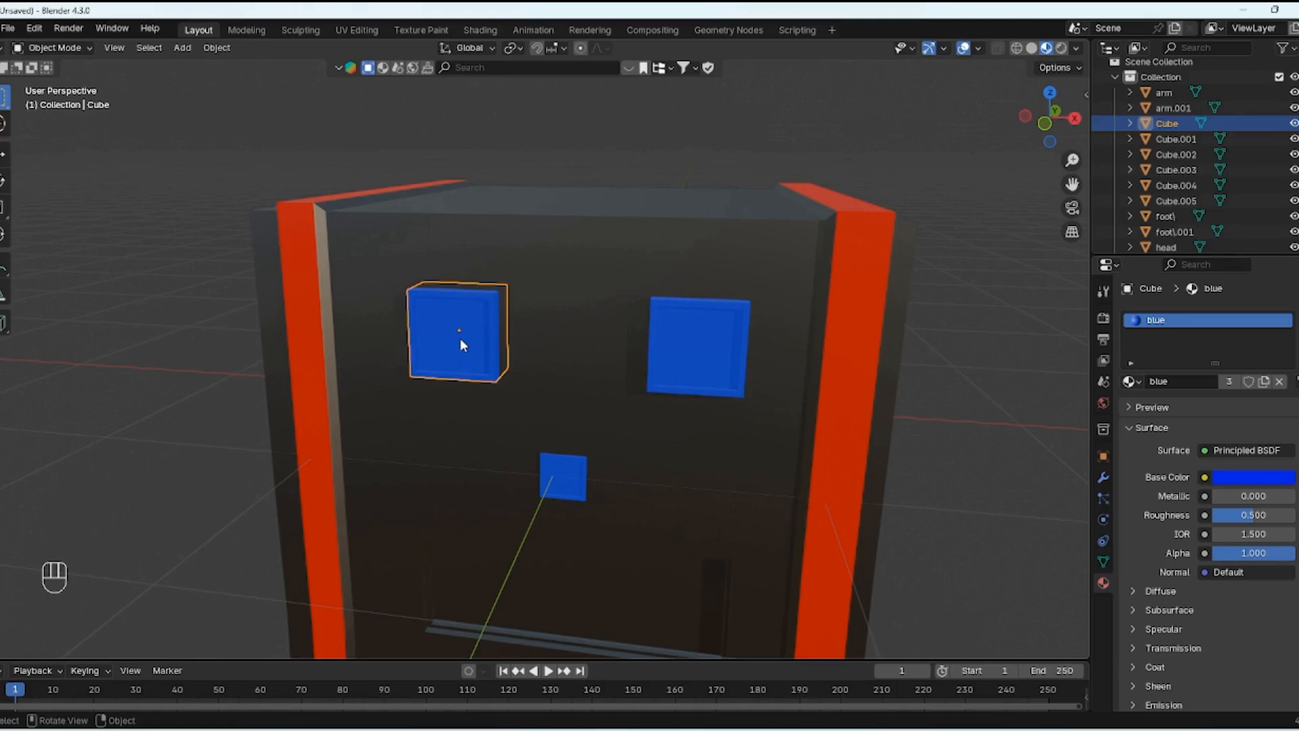
pyautogui.press('Tab')
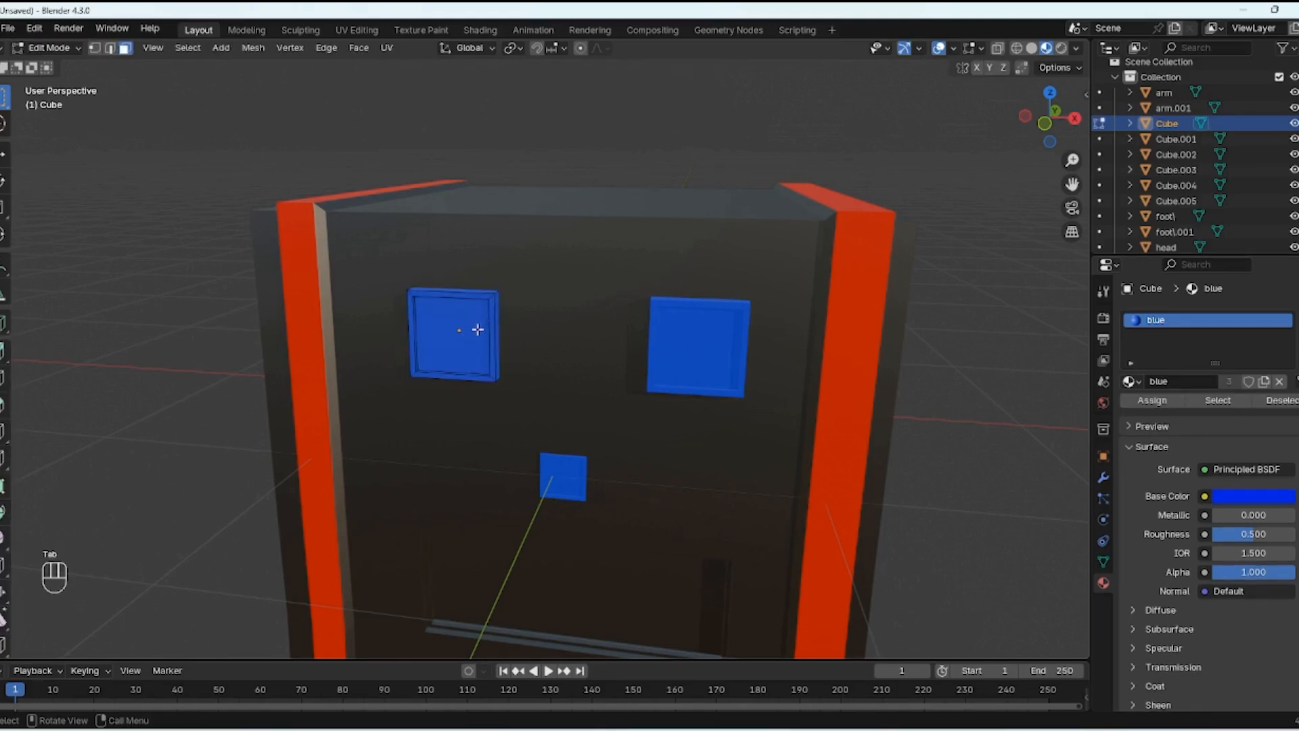
pyautogui.keyDown('alt'); pyautogui.click(490, 296); pyautogui.keyUp('alt')
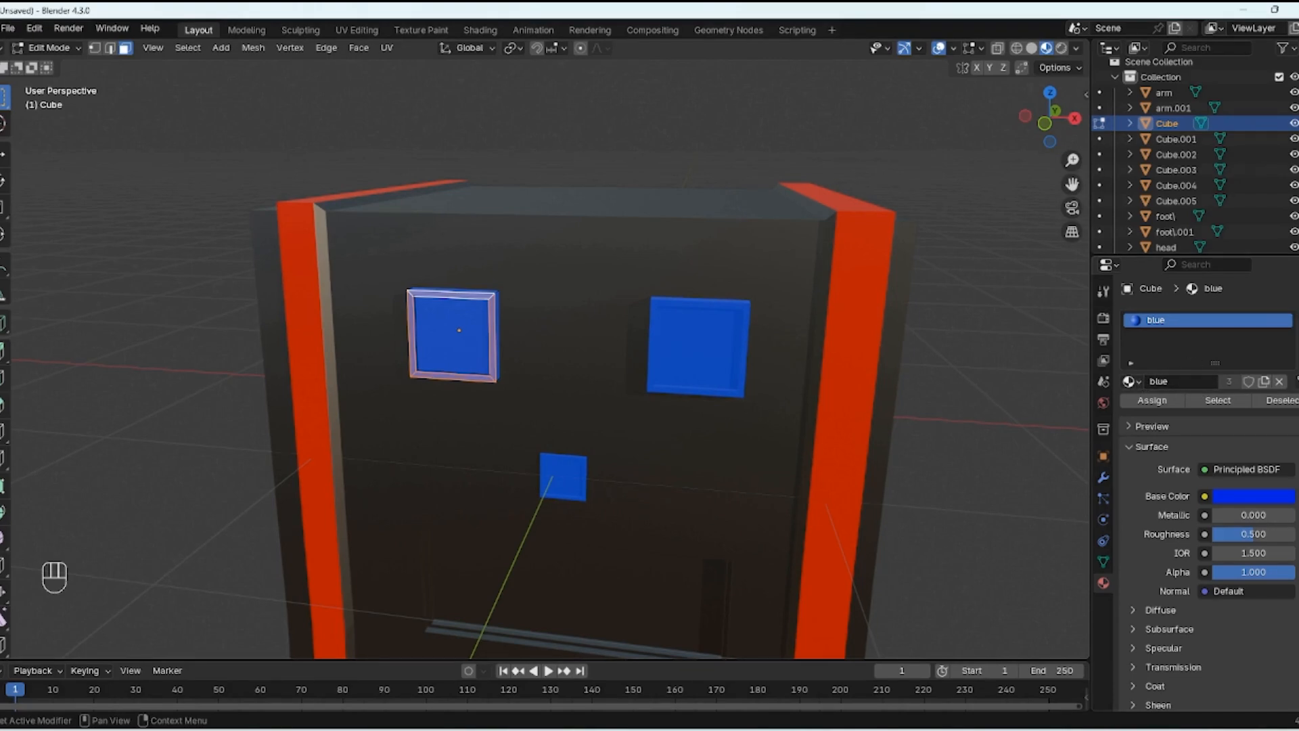
# Step: Add a second material named yellow with a yellow base colour, assign it to the selected eye rim and return to Object Mode
pyautogui.click(1294, 320)
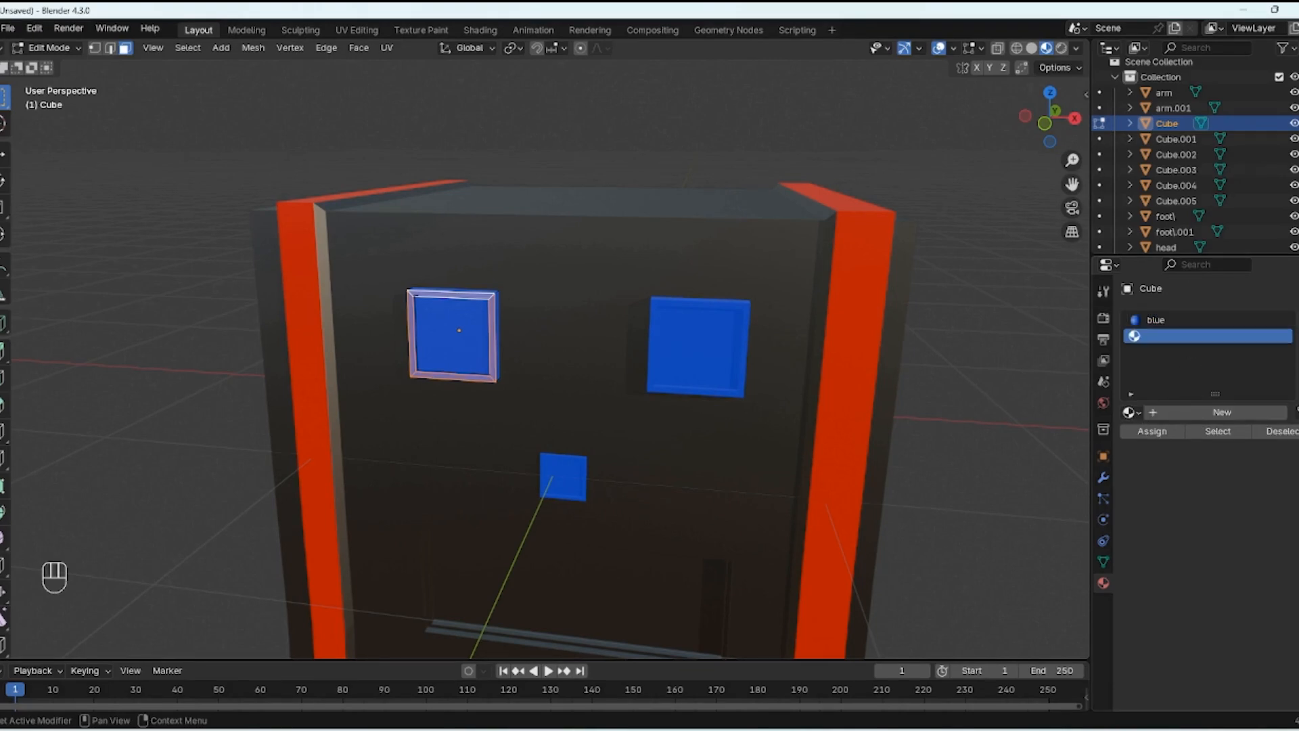
pyautogui.click(1176, 414)
pyautogui.click(1233, 528)
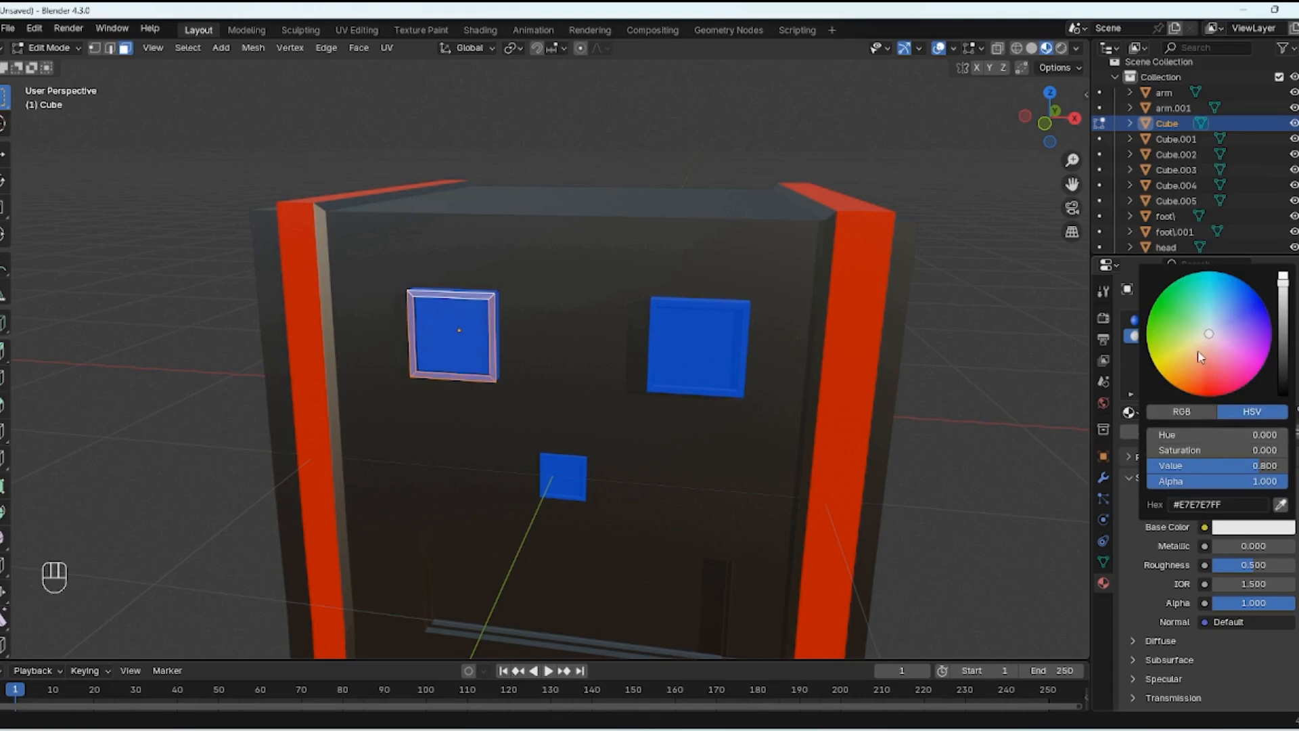
pyautogui.moveTo(1200, 357); pyautogui.dragTo(1161, 369)
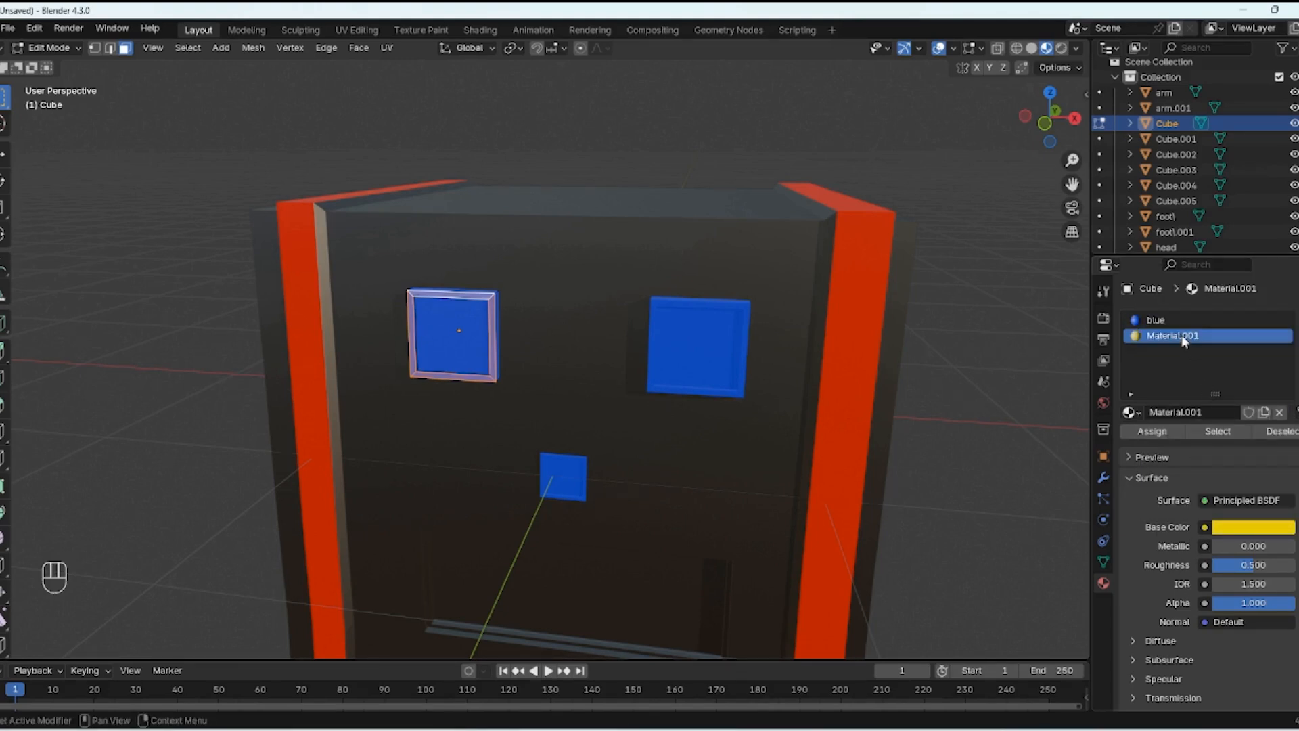
pyautogui.doubleClick(1184, 336)
pyautogui.write('yello')
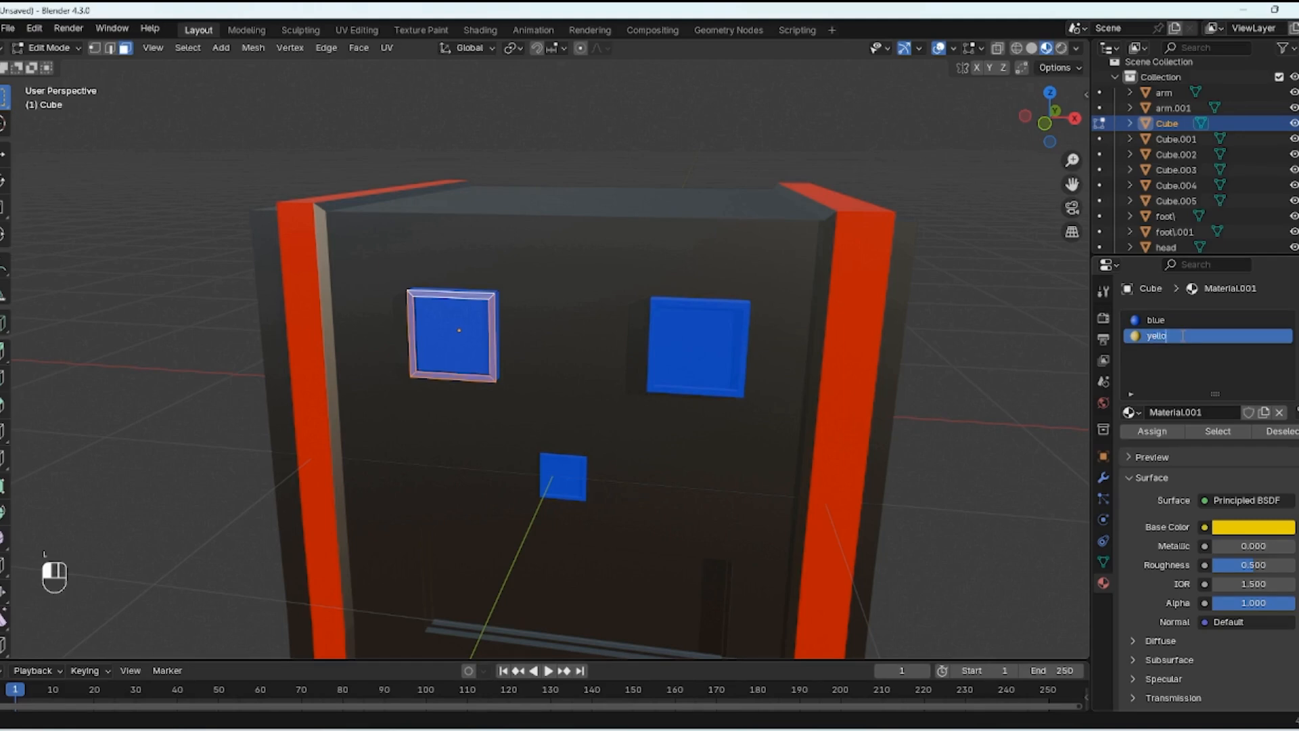
pyautogui.write('w')
pyautogui.press('Return')
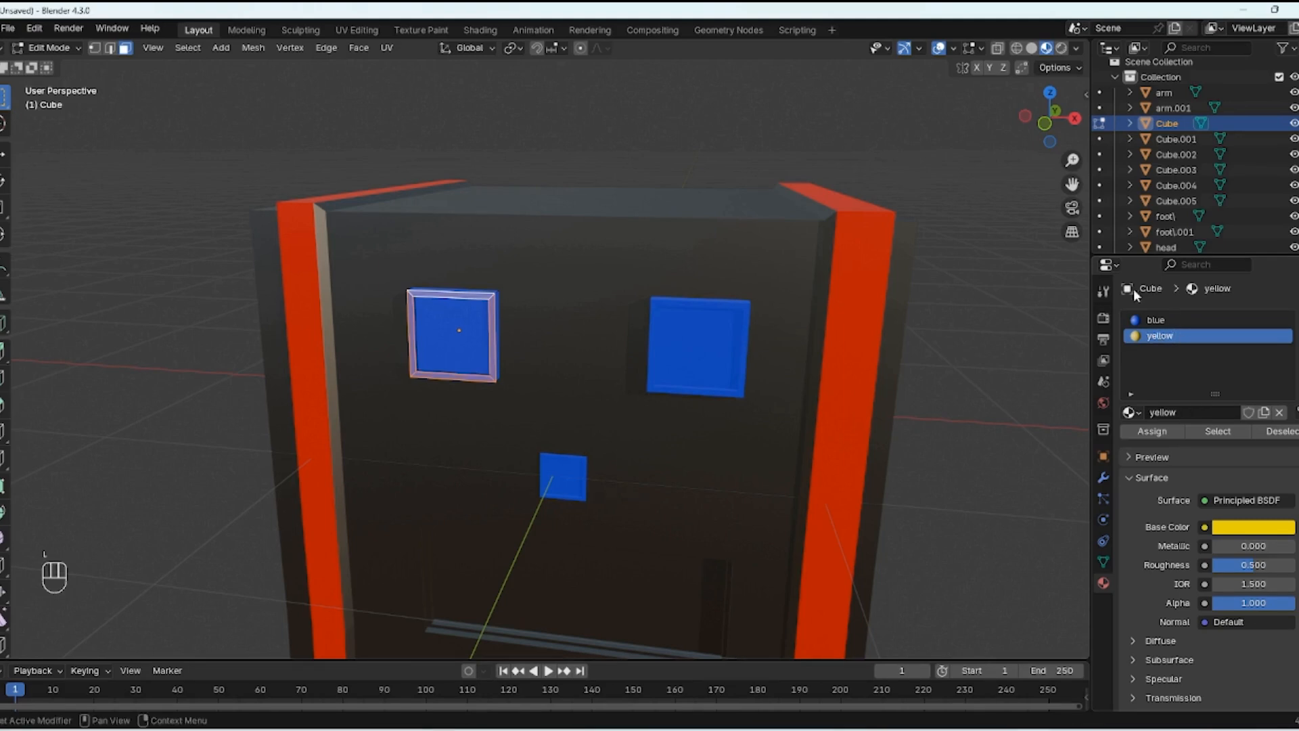
pyautogui.click(1154, 433)
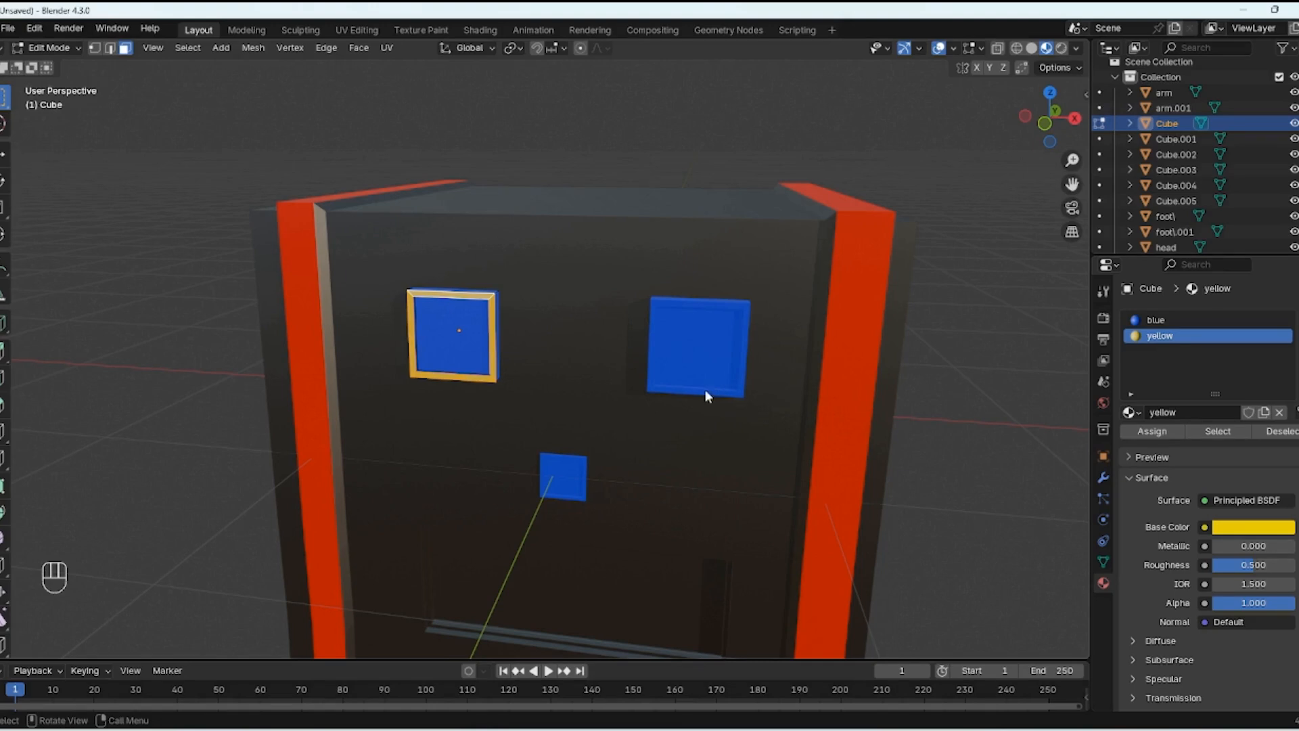
pyautogui.press('Tab')
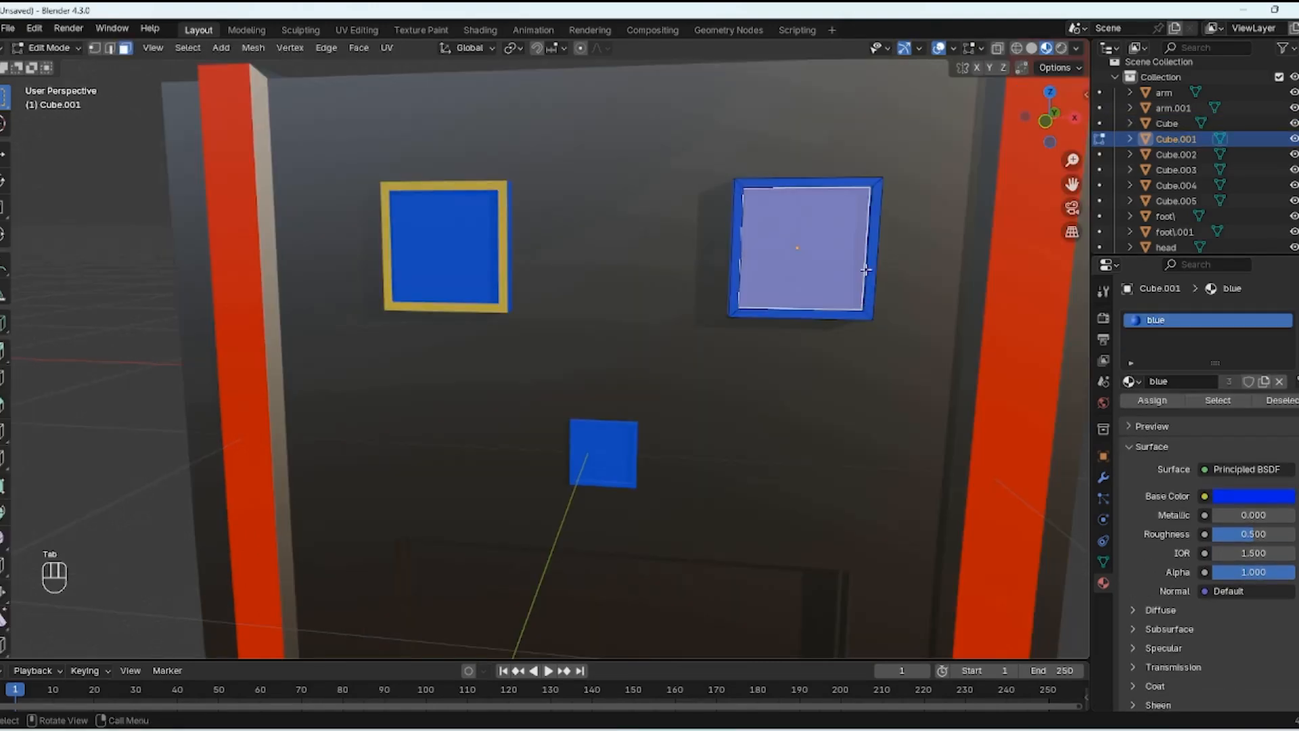
# Step: Select the front rim face loop of the right eye and assign the existing yellow material to it
pyautogui.keyDown('alt'); pyautogui.click(872, 186); pyautogui.keyUp('alt')
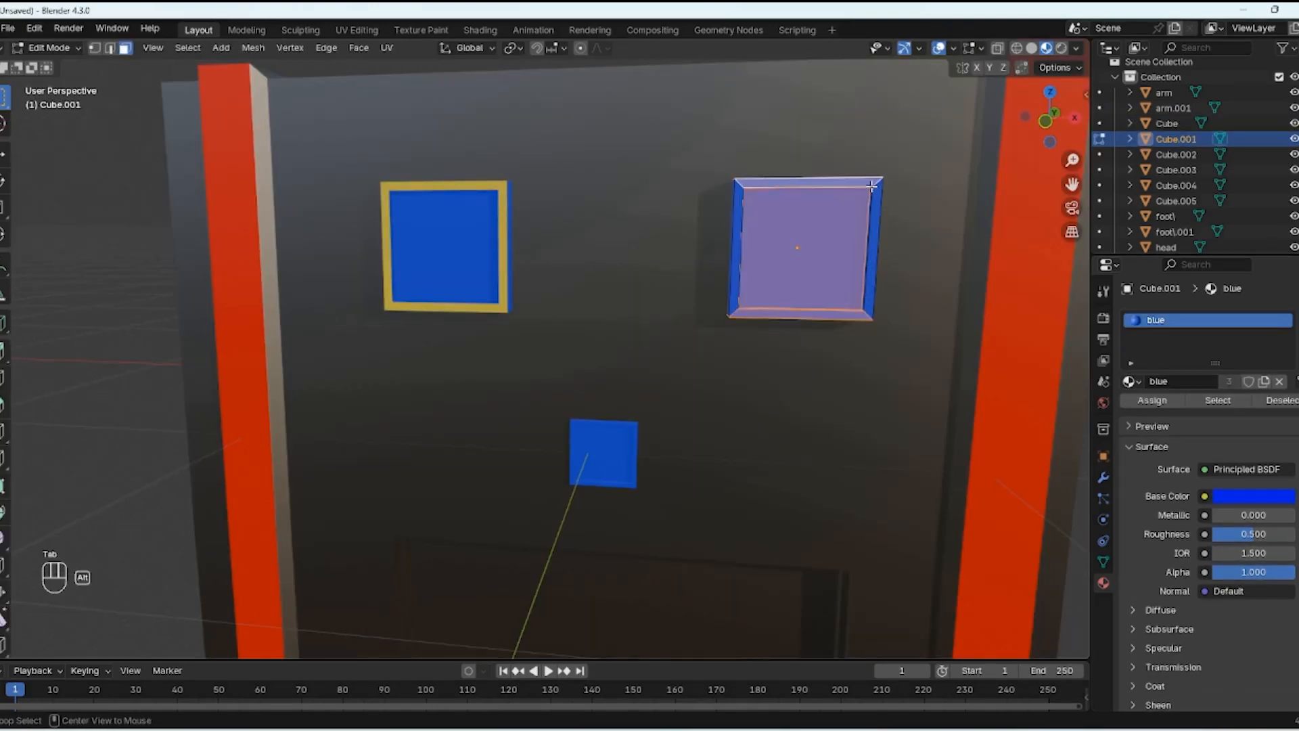
pyautogui.keyDown('alt'); pyautogui.click(877, 193); pyautogui.keyUp('alt')
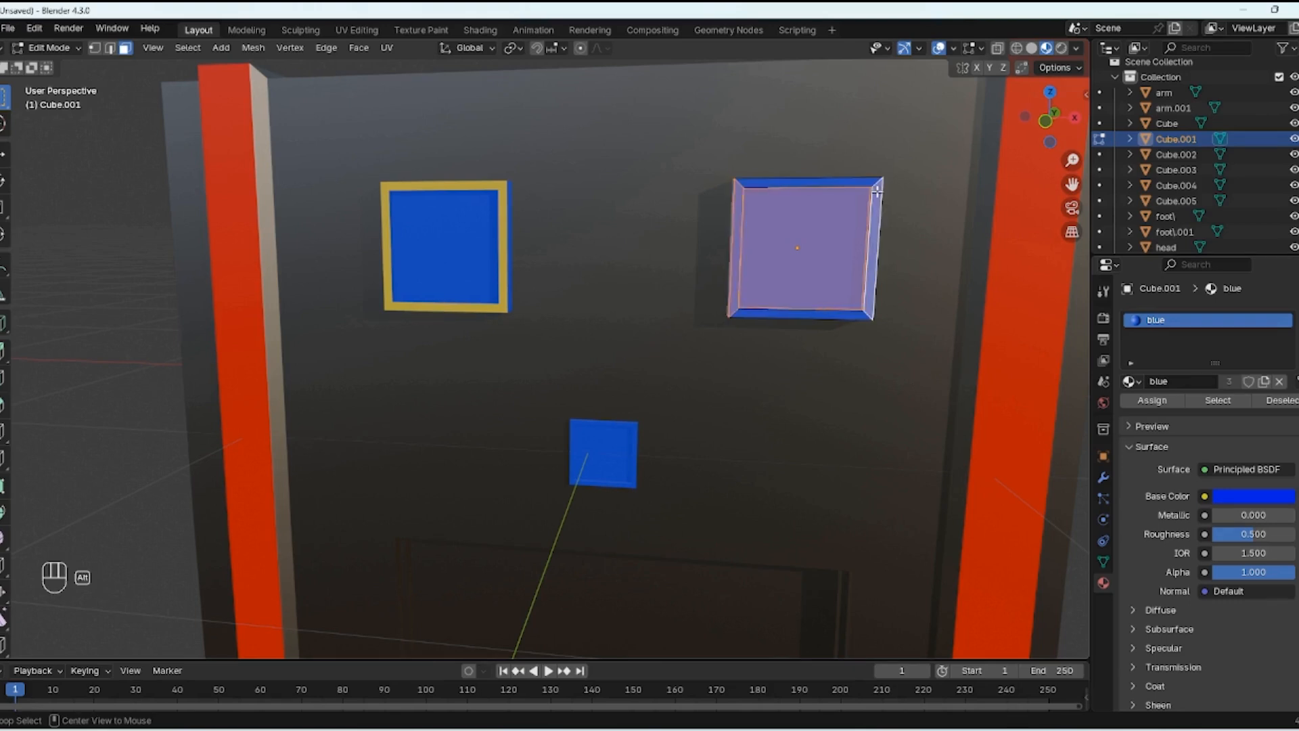
pyautogui.keyDown('alt'); pyautogui.click(874, 183); pyautogui.keyUp('alt')
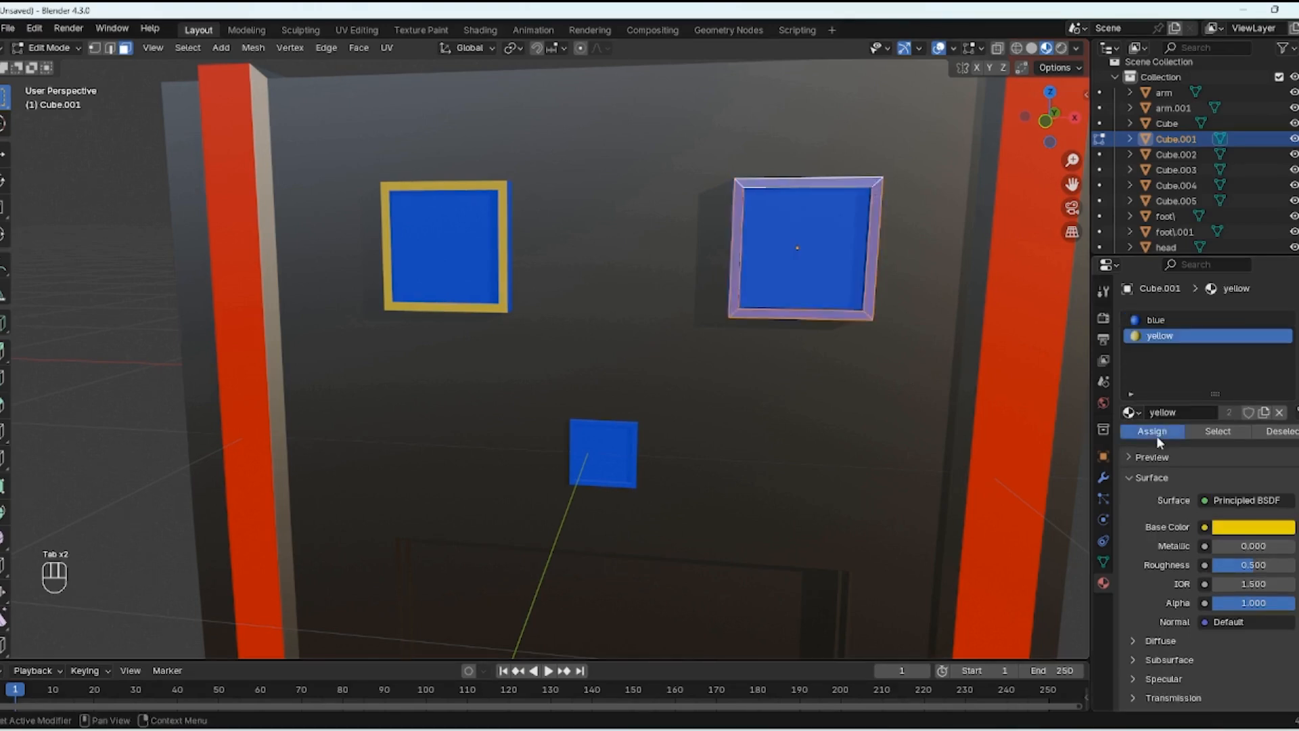
pyautogui.click(1155, 434)
pyautogui.press('Tab')
pyautogui.press('Tab')
pyautogui.press('Tab')
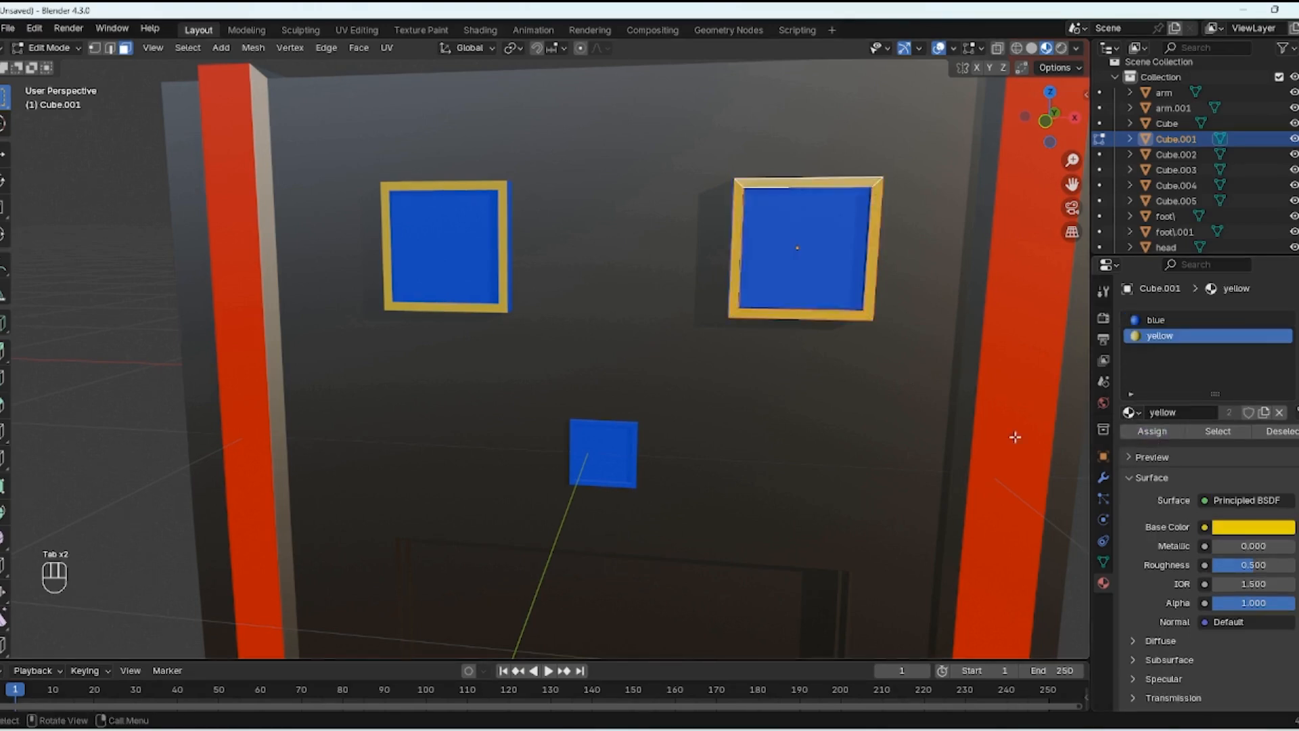
# Step: Select the face loop forming the front rim of the nose in Edit Mode
pyautogui.click(611, 459)
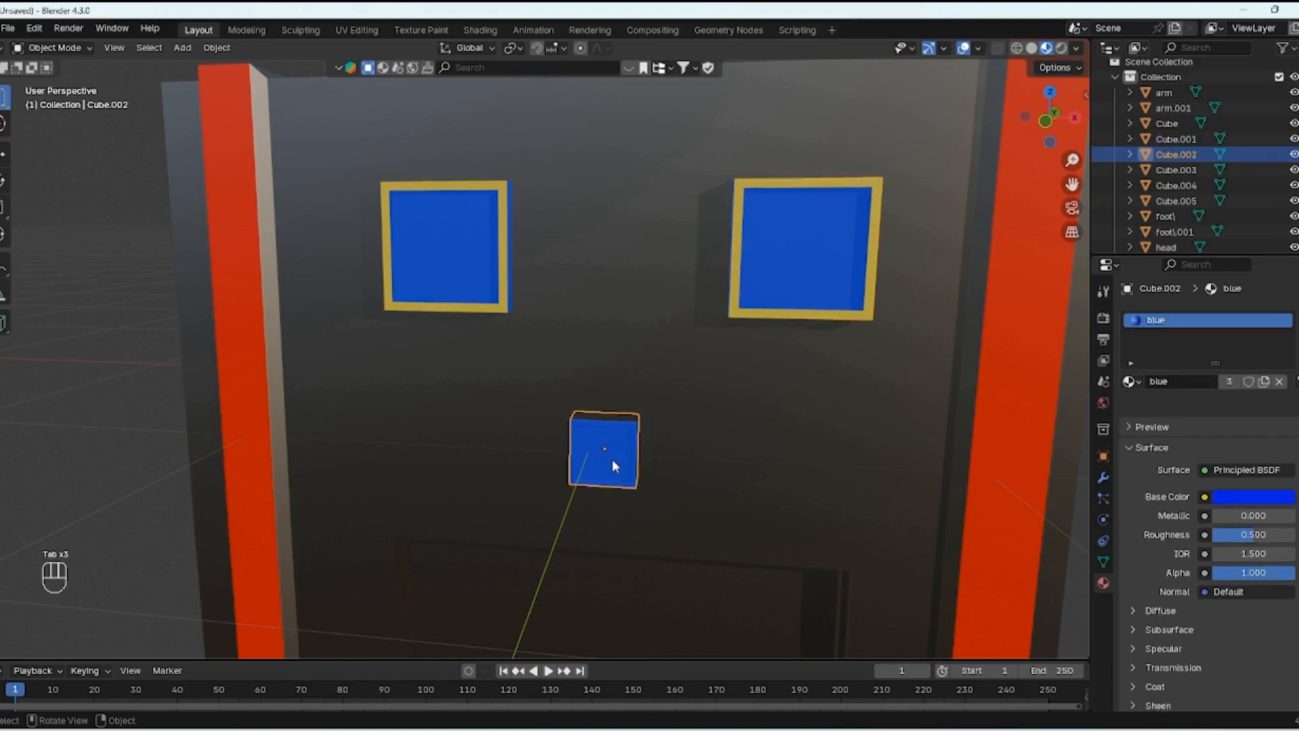
pyautogui.press('Tab')
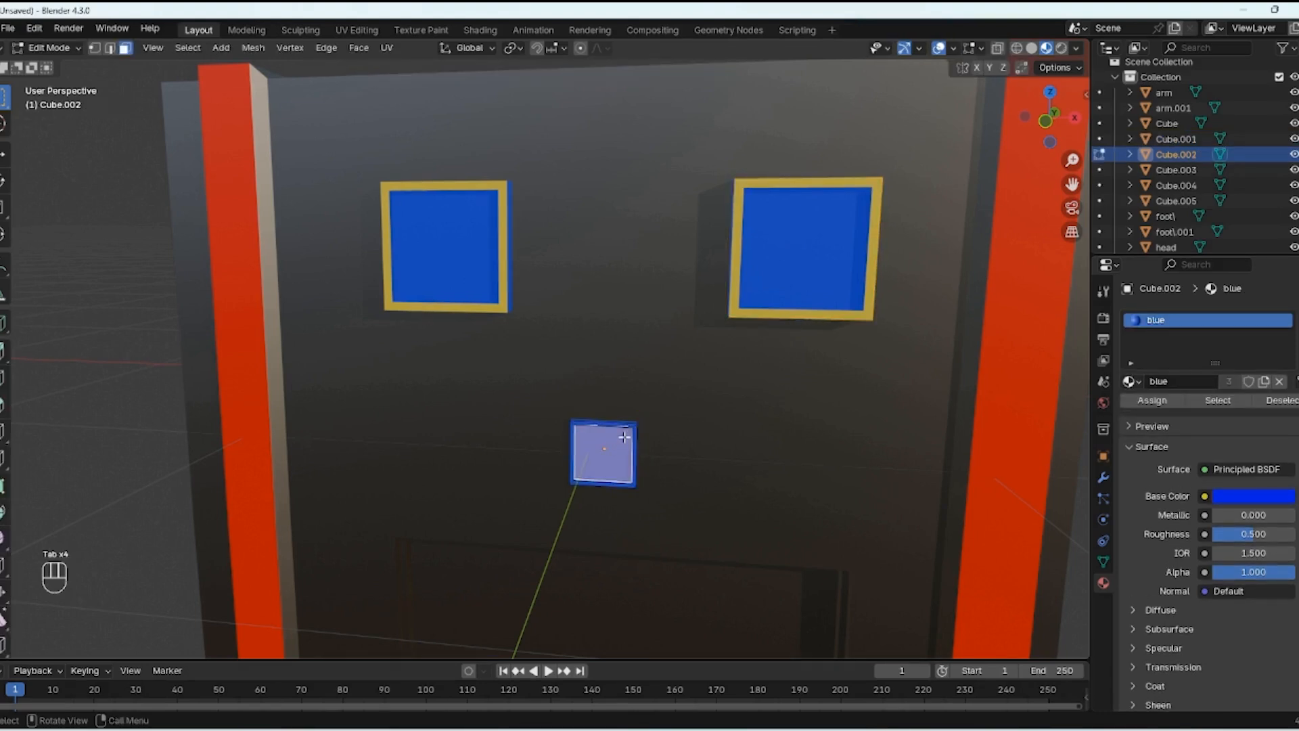
pyautogui.keyDown('alt'); pyautogui.click(632, 425); pyautogui.keyUp('alt')
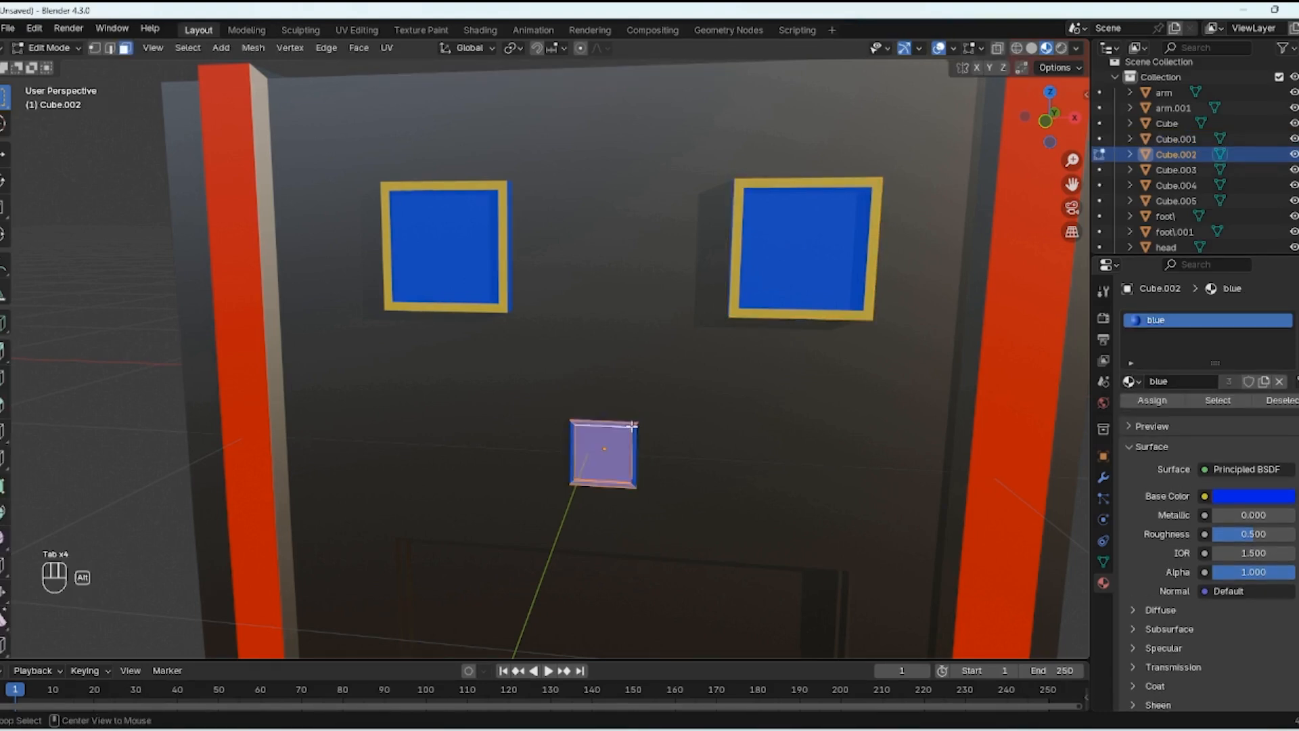
pyautogui.keyDown('alt'); pyautogui.click(638, 423); pyautogui.keyUp('alt')
pyautogui.keyDown('alt'); pyautogui.click(635, 427); pyautogui.keyUp('alt')
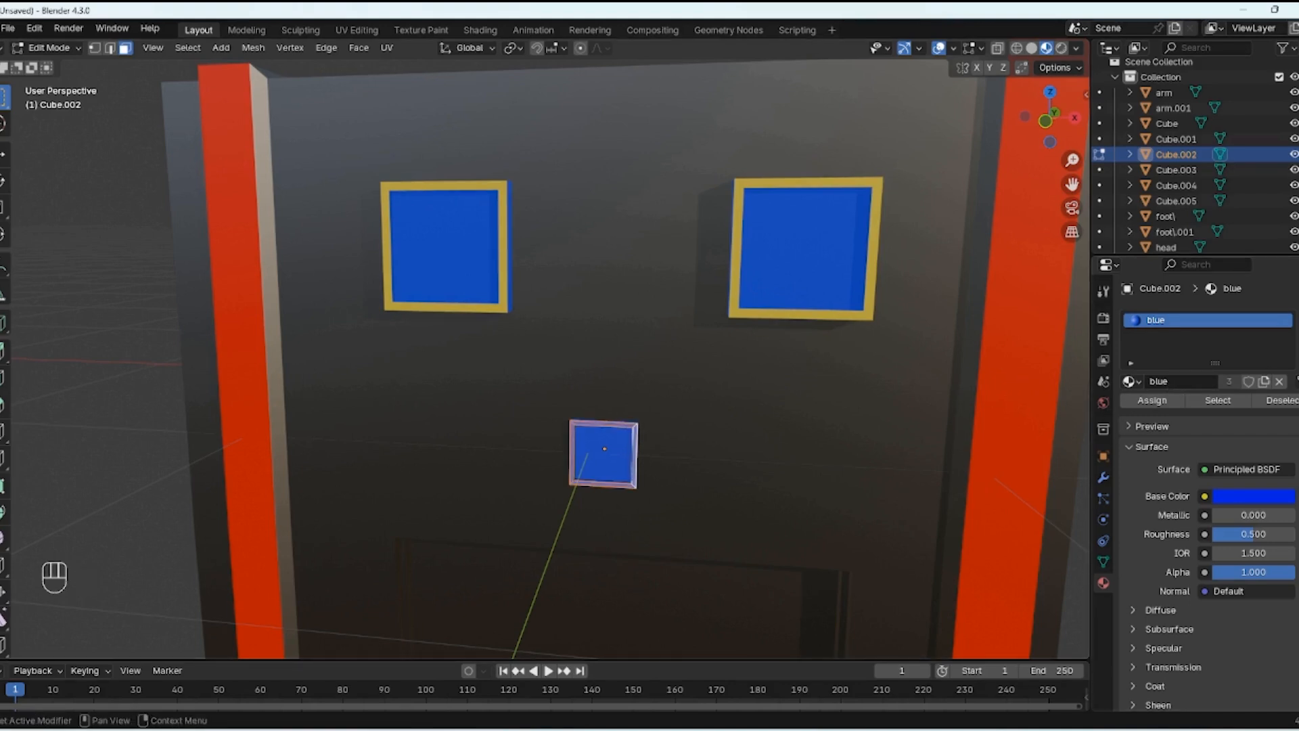
# Step: Add the existing yellow material to the nose, assign it to the selected rim and return to Object Mode
pyautogui.click(1298, 320)
pyautogui.click(1132, 412)
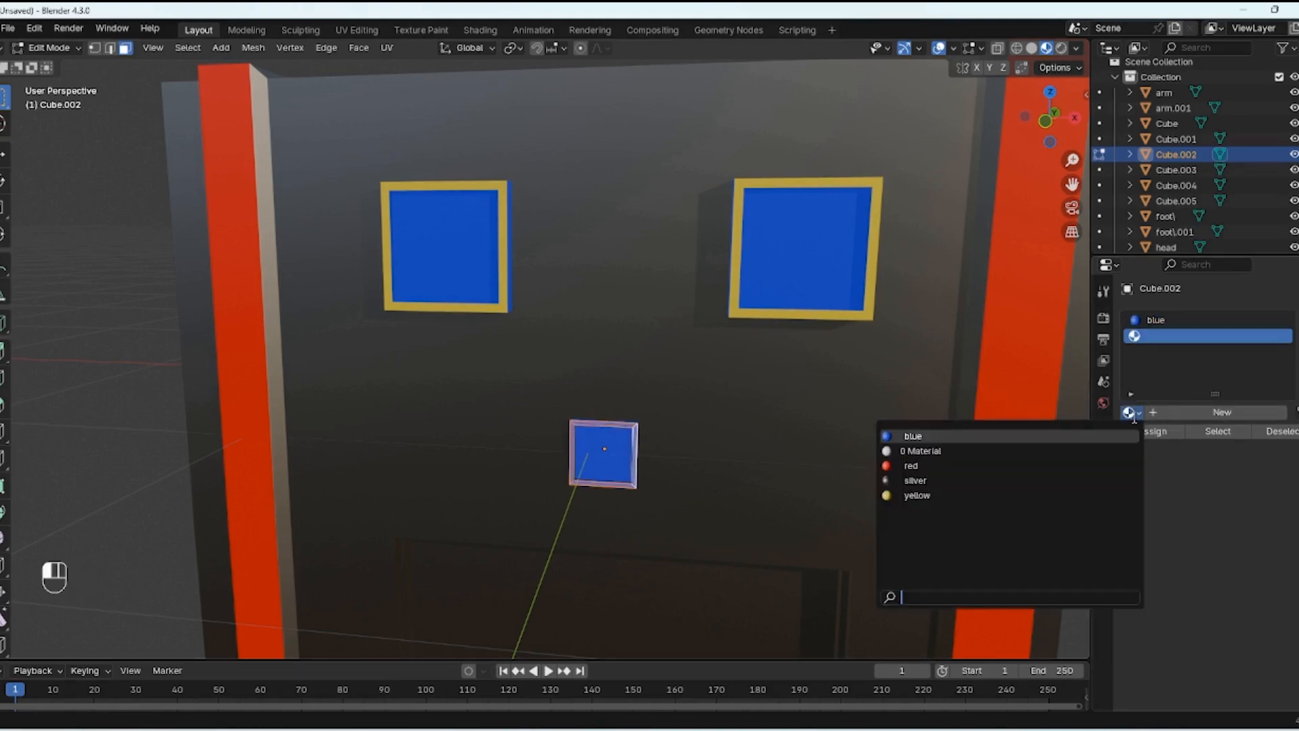
pyautogui.click(916, 497)
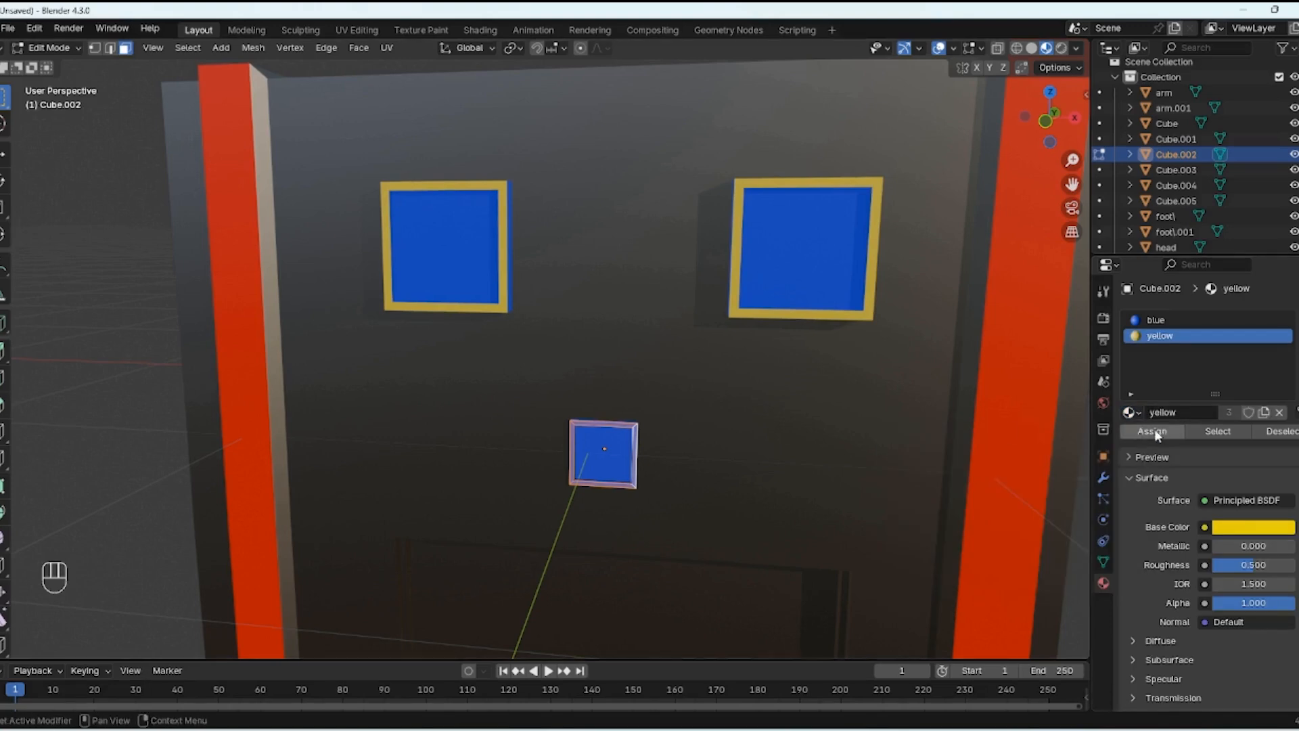
pyautogui.scroll(-7, 788, 447)
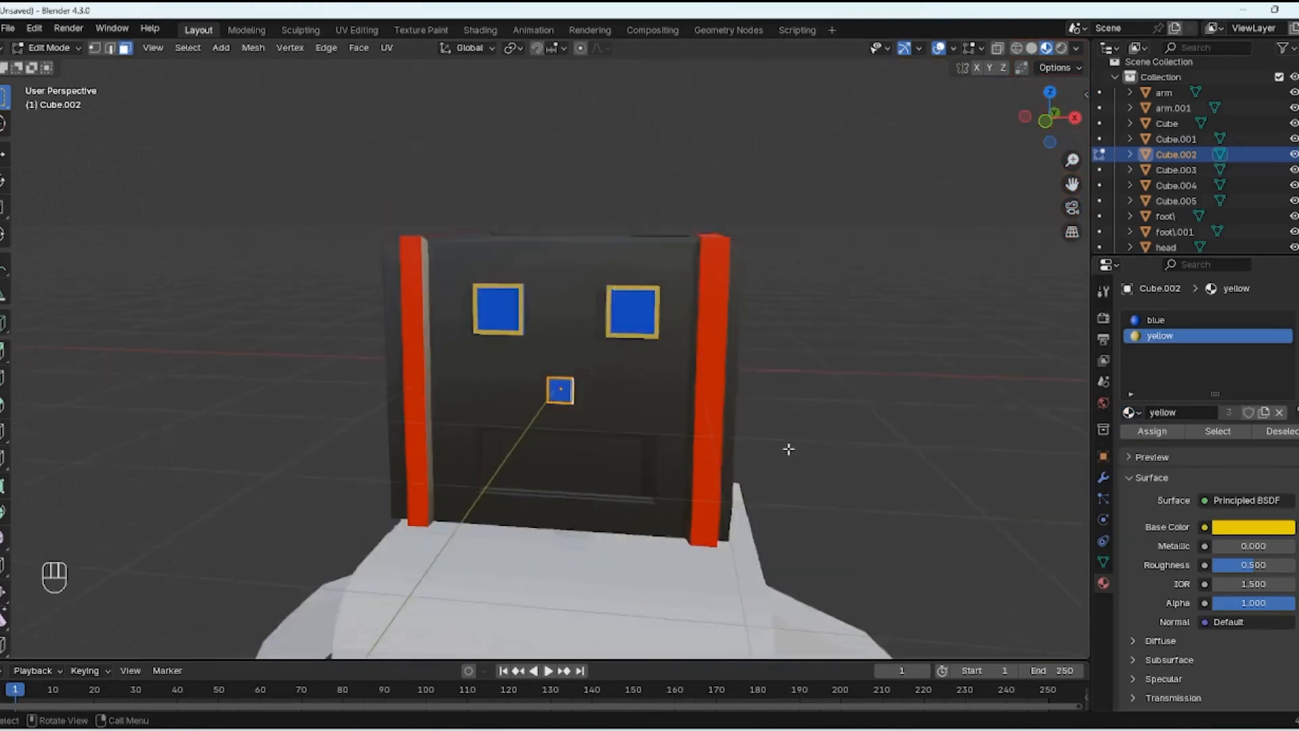
pyautogui.moveTo(714, 439); pyautogui.dragTo(735, 438, button='middle')
pyautogui.click(865, 374)
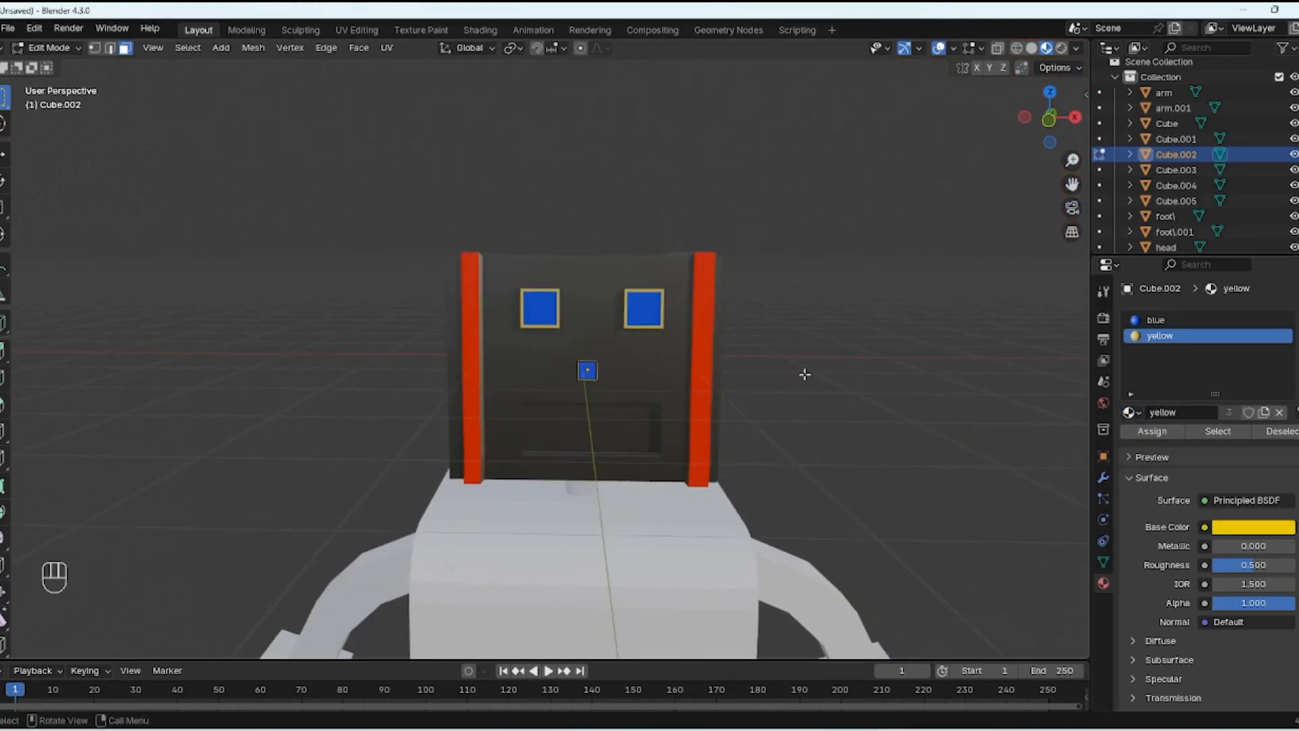
pyautogui.press('Tab')
# Step: Select the large recessed mouth face of the head in Edit Mode
pyautogui.moveTo(806, 377); pyautogui.dragTo(685, 374, button='middle')
pyautogui.scroll(2, 673, 410)
pyautogui.scroll(5, 681, 376)
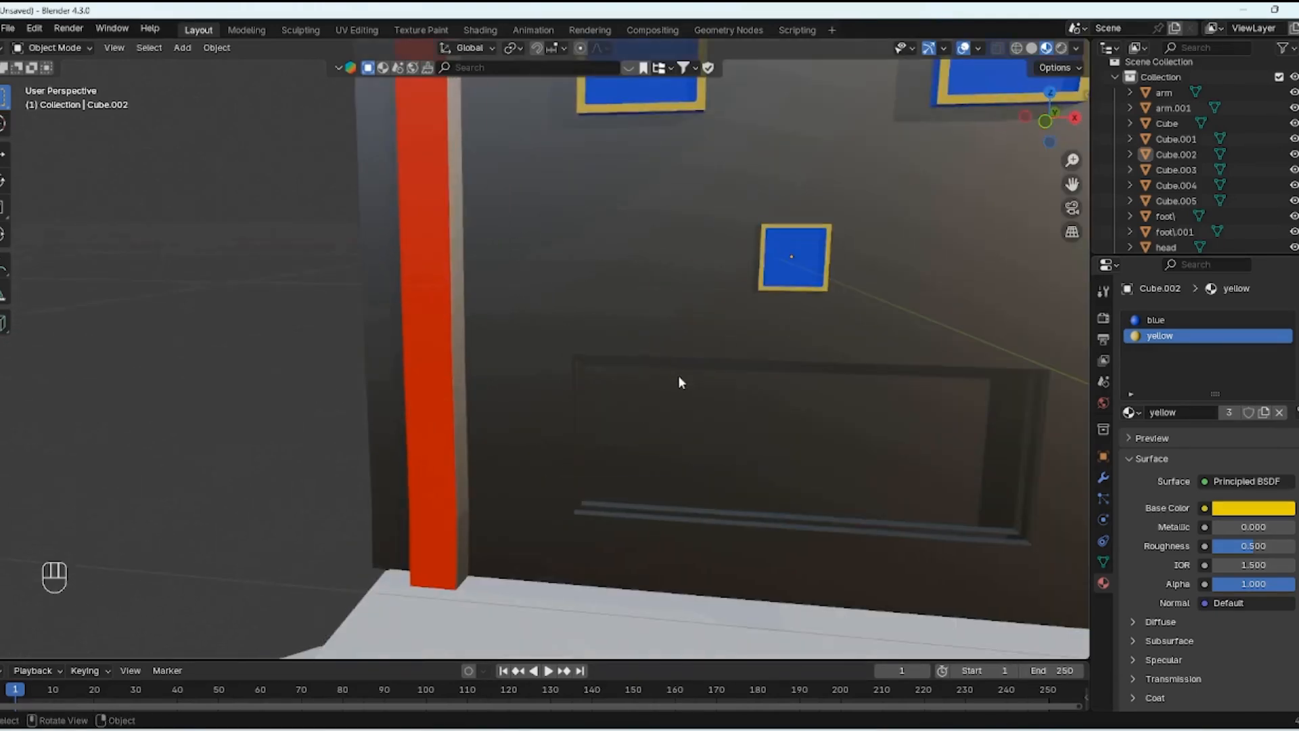
pyautogui.click(727, 411)
pyautogui.press('Tab')
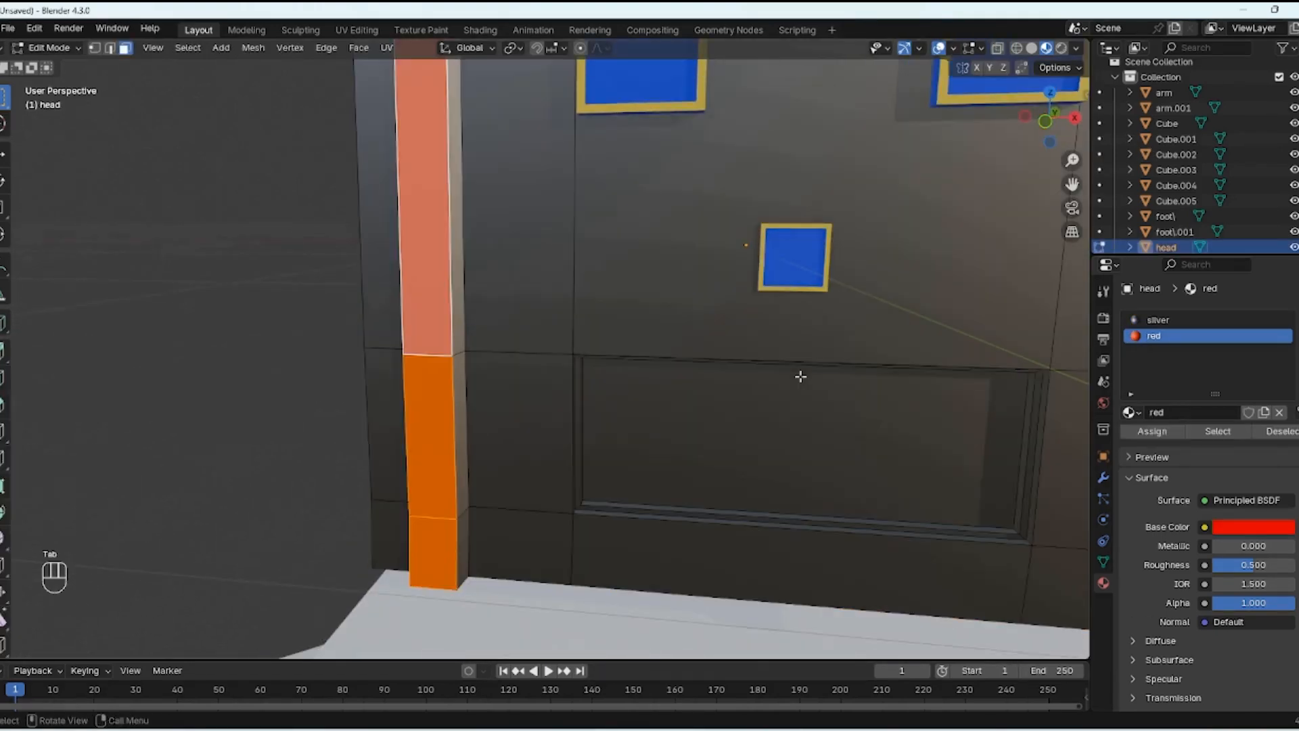
pyautogui.press('3')
pyautogui.click(753, 418)
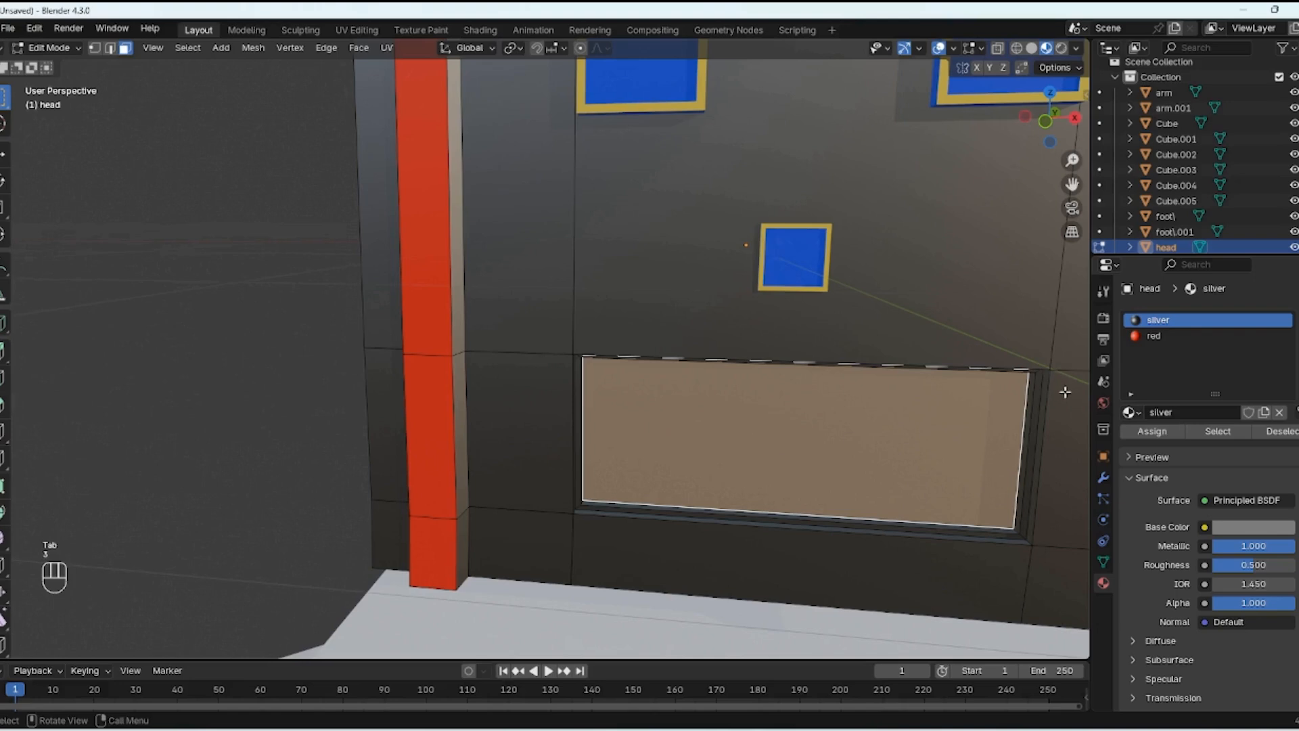
# Step: Add a third material named white to the head, assign it to the selected mouth face and return to Object Mode
pyautogui.click(1291, 323)
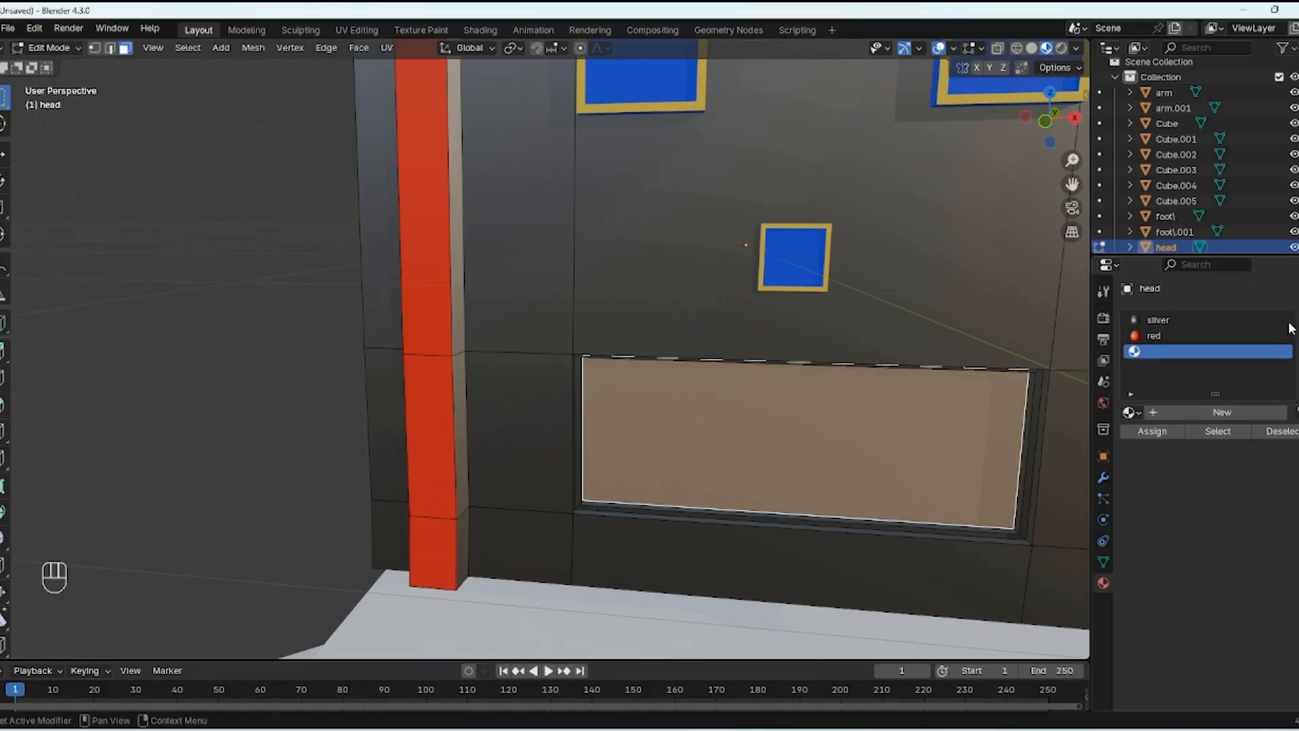
pyautogui.click(1186, 406)
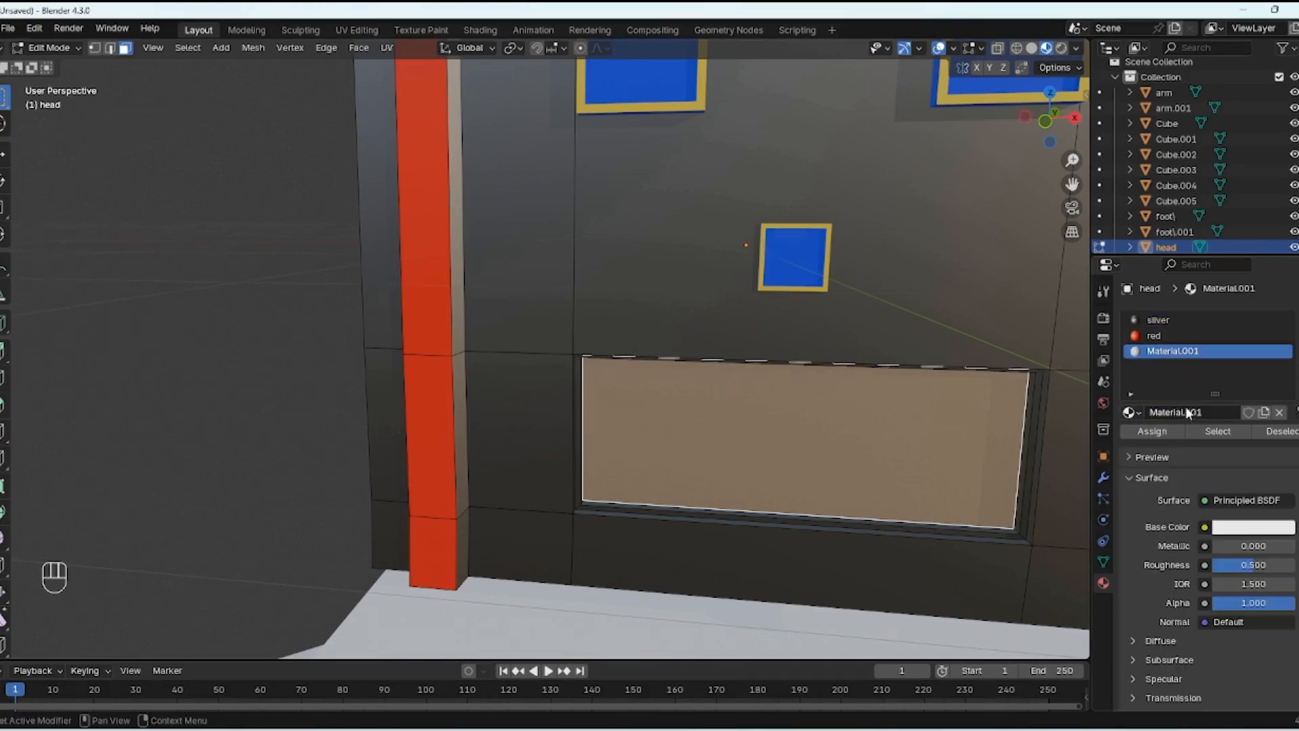
pyautogui.doubleClick(1168, 351)
pyautogui.write('white')
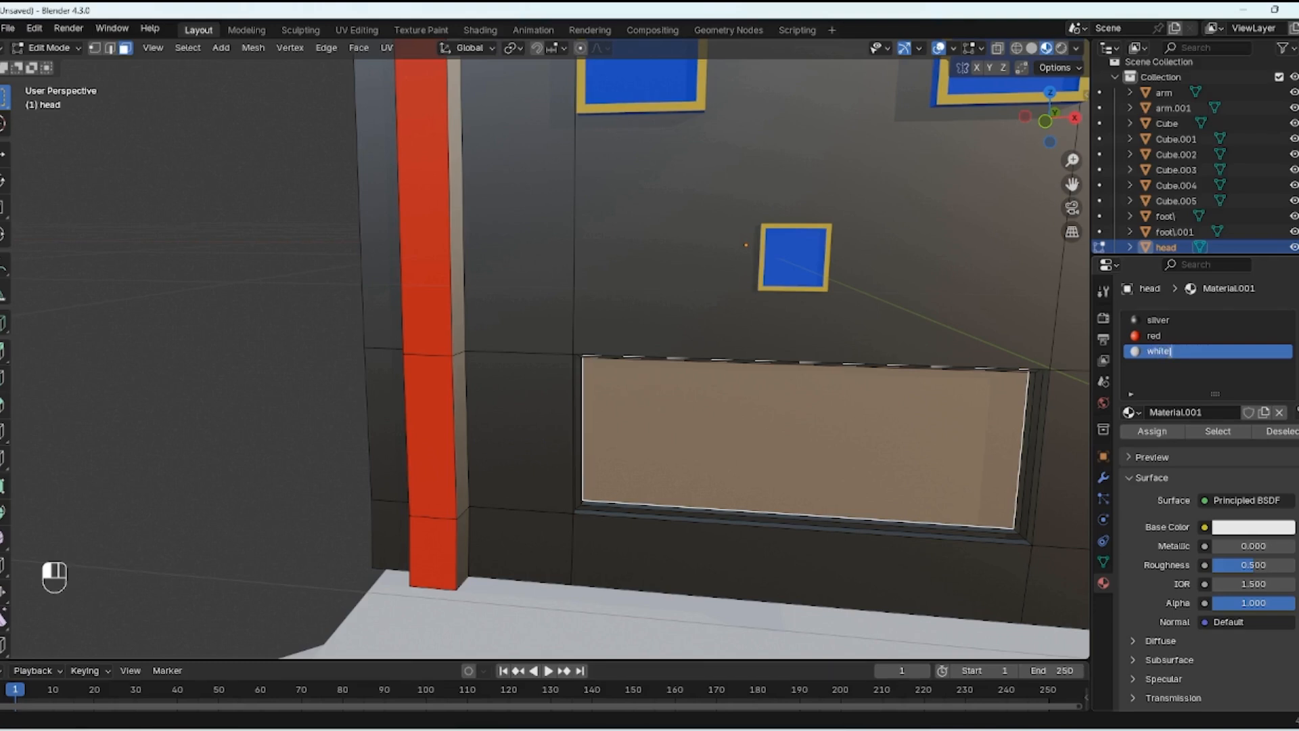
pyautogui.press('BackSpace')
pyautogui.press('Return')
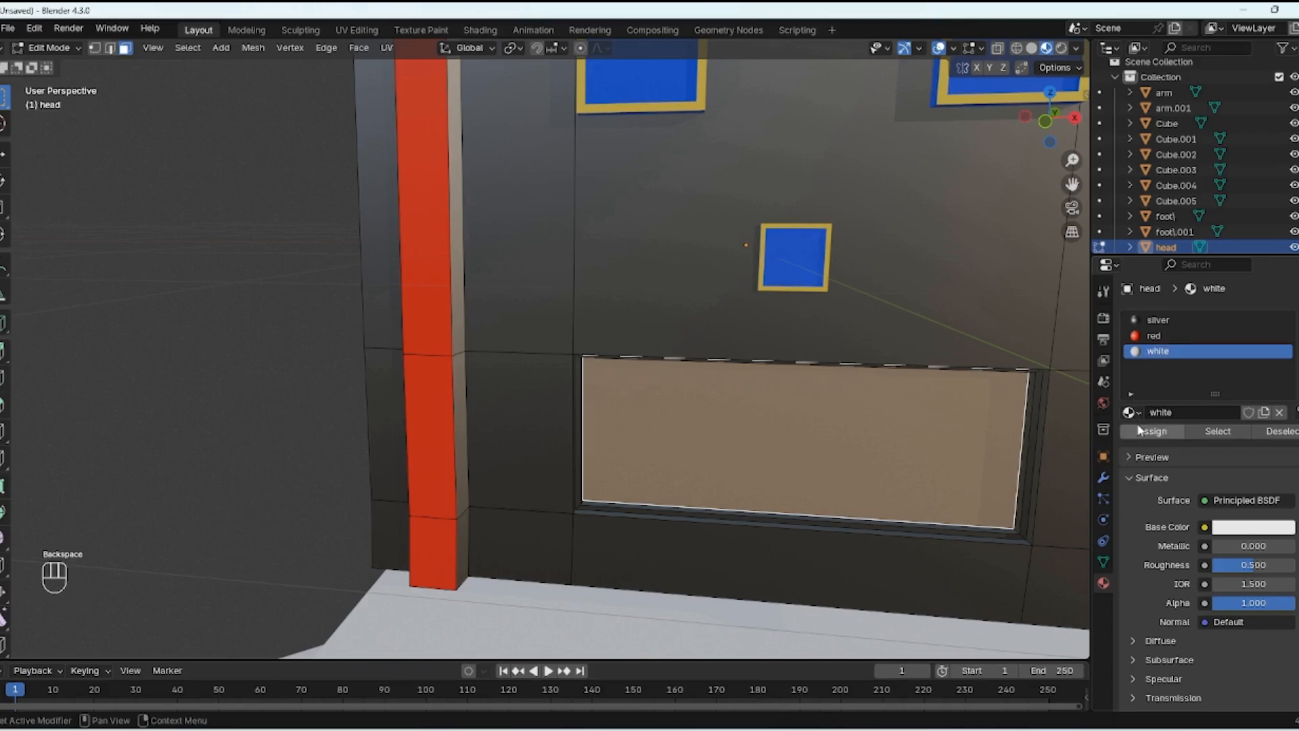
pyautogui.click(1141, 431)
pyautogui.press('Tab')
pyautogui.press('Tab')
pyautogui.press('Tab')
# Step: Set the head's silver material to metallic 0 with a medium grey base colour
pyautogui.click(1165, 320)
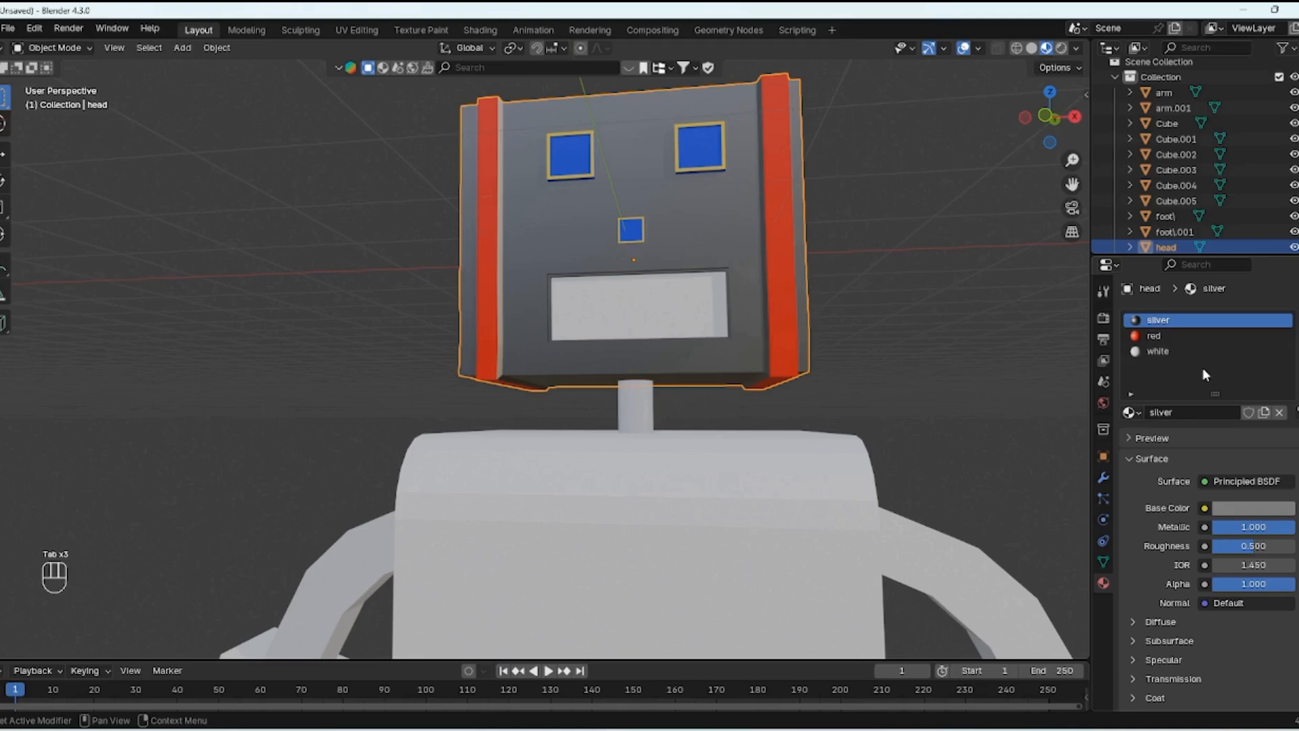
pyautogui.click(1231, 508)
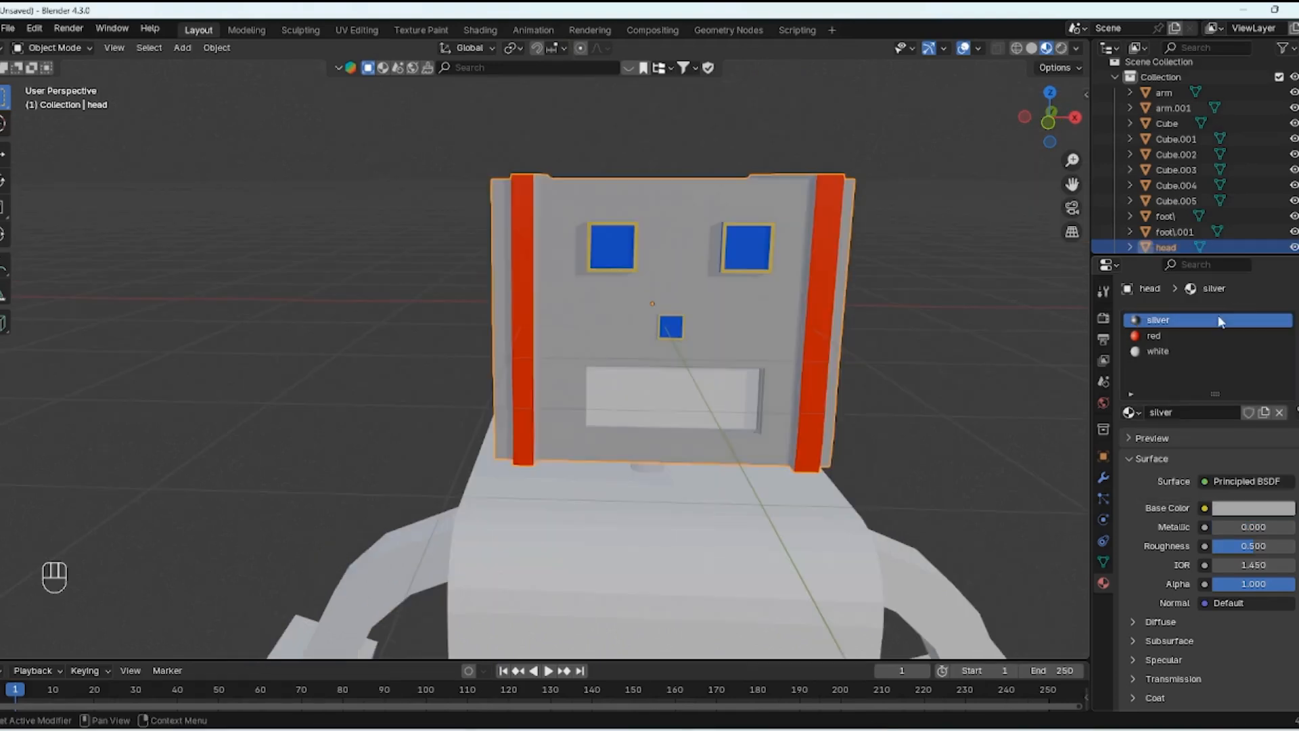
pyautogui.click(1247, 507)
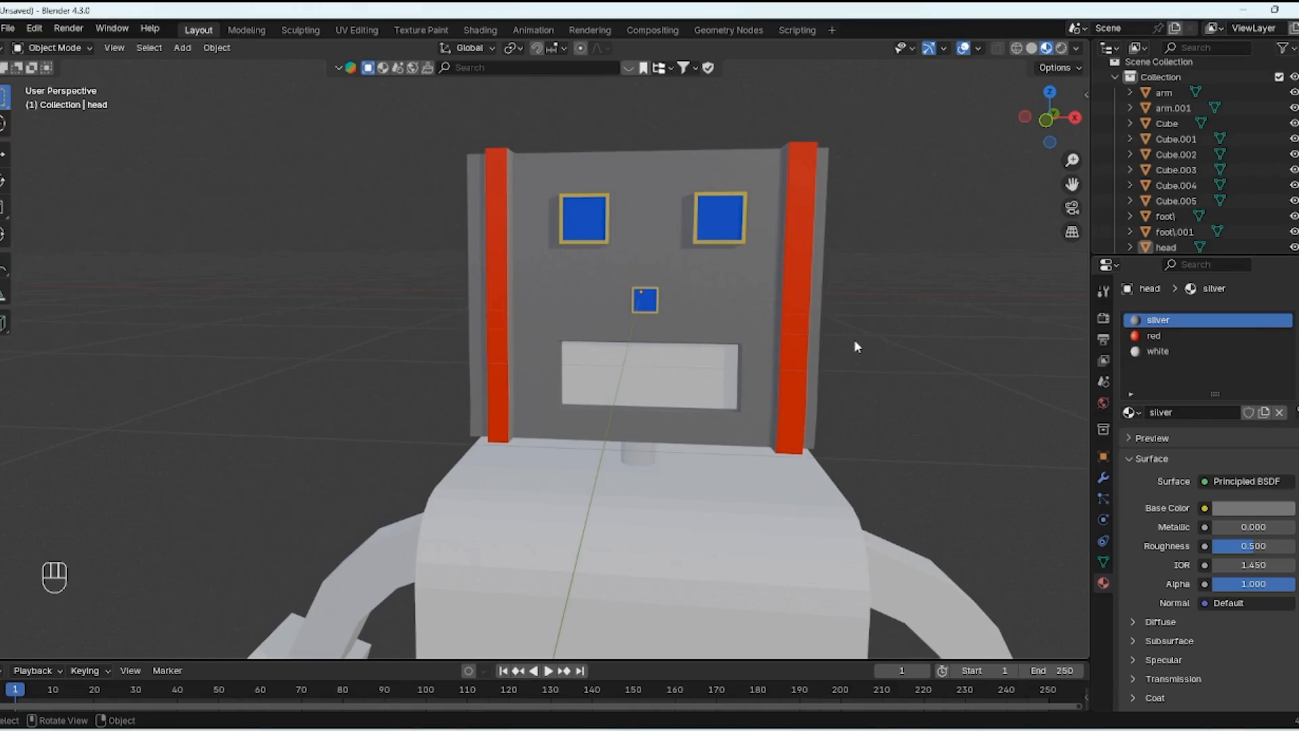
# Step: Apply the existing silver material to the neck
pyautogui.click(643, 457)
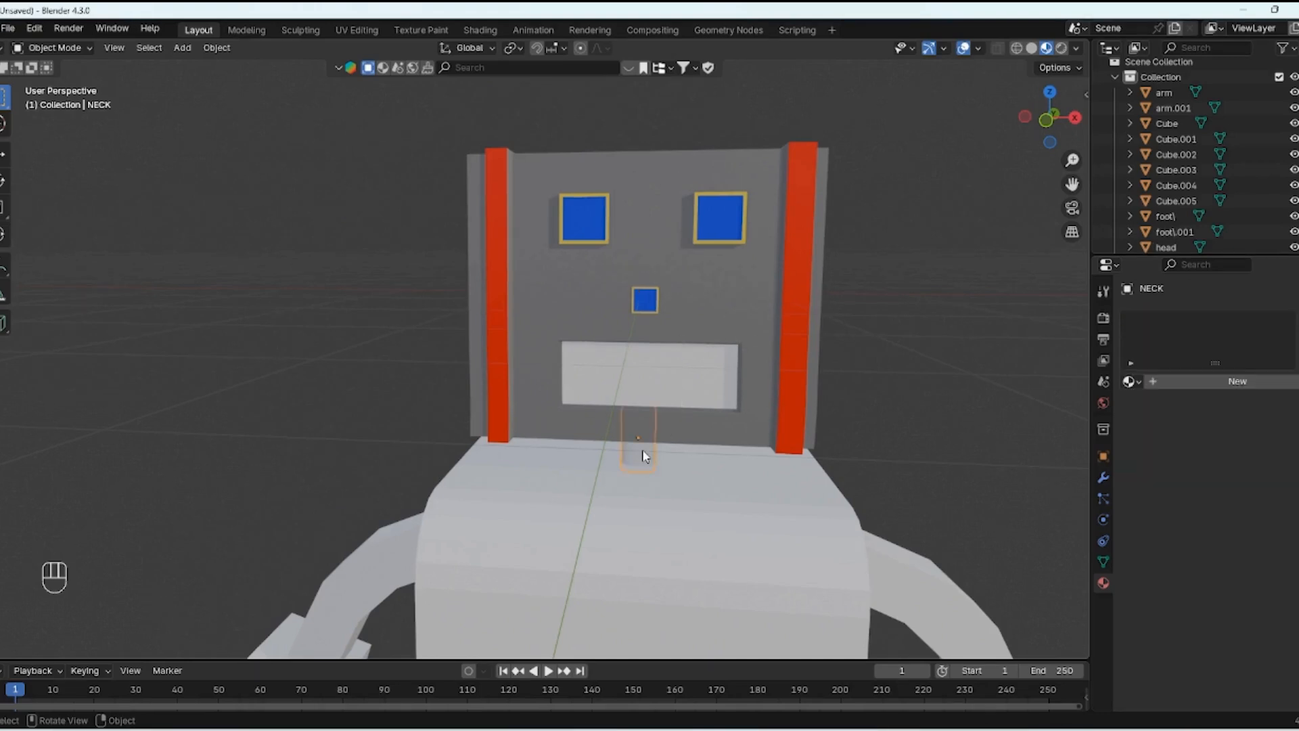
pyautogui.click(1132, 381)
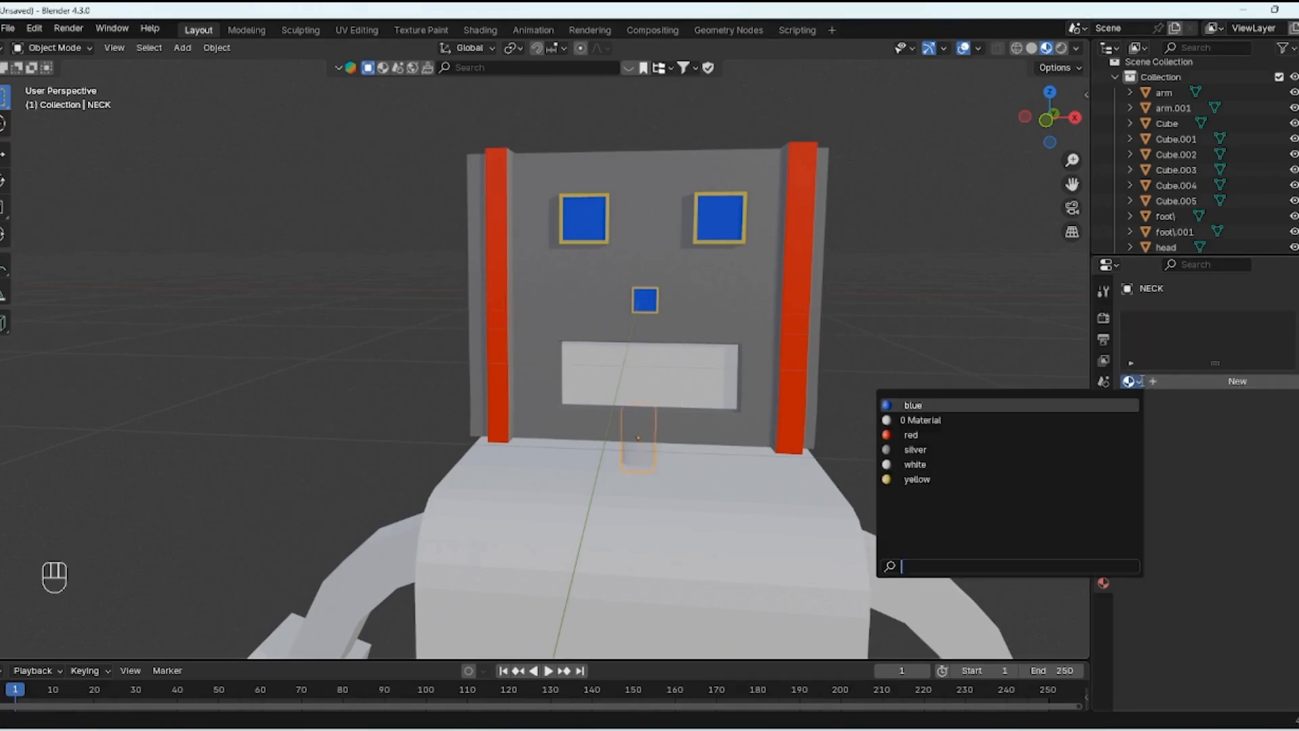
pyautogui.click(920, 449)
# Step: Apply the existing silver material to both arms
pyautogui.click(907, 586)
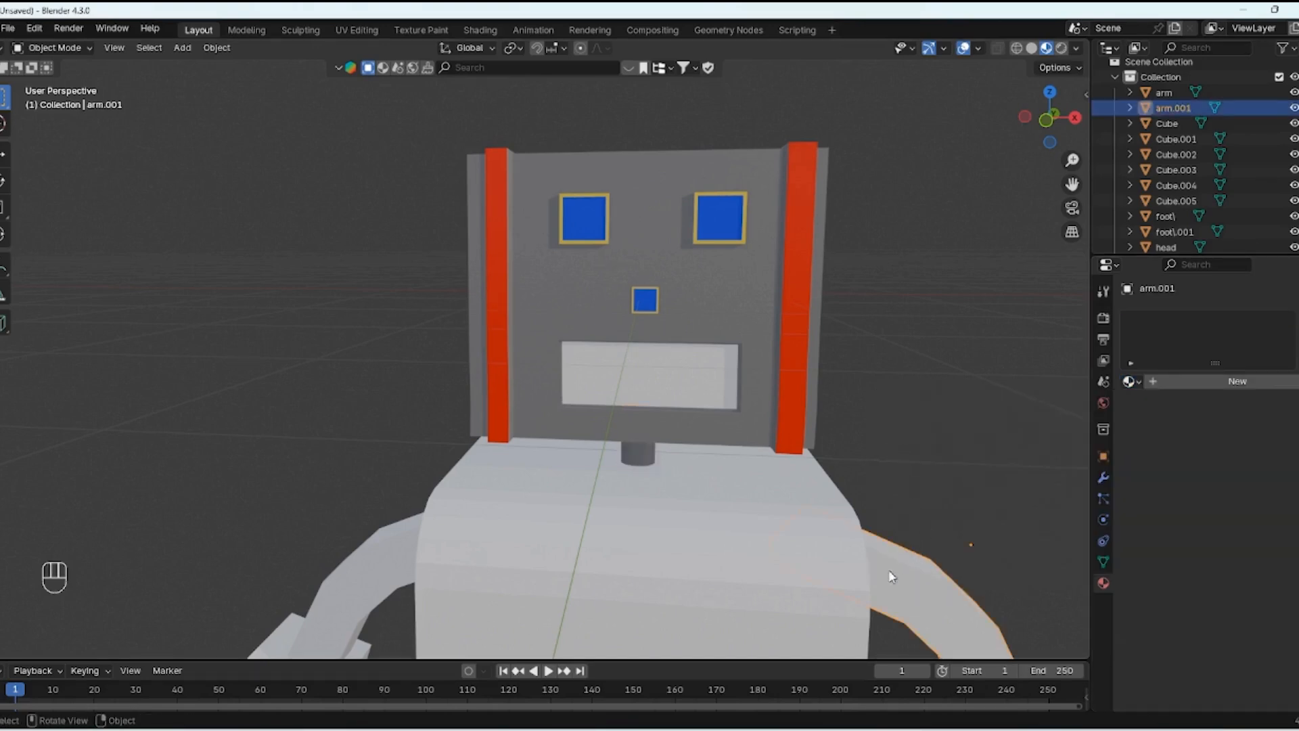
pyautogui.scroll(-3, 878, 573)
pyautogui.keyDown('shift'); pyautogui.moveTo(831, 567); pyautogui.dragTo(940, 501, button='middle'); pyautogui.keyUp('shift')
pyautogui.keyDown('shift'); pyautogui.click(545, 461); pyautogui.keyUp('shift')
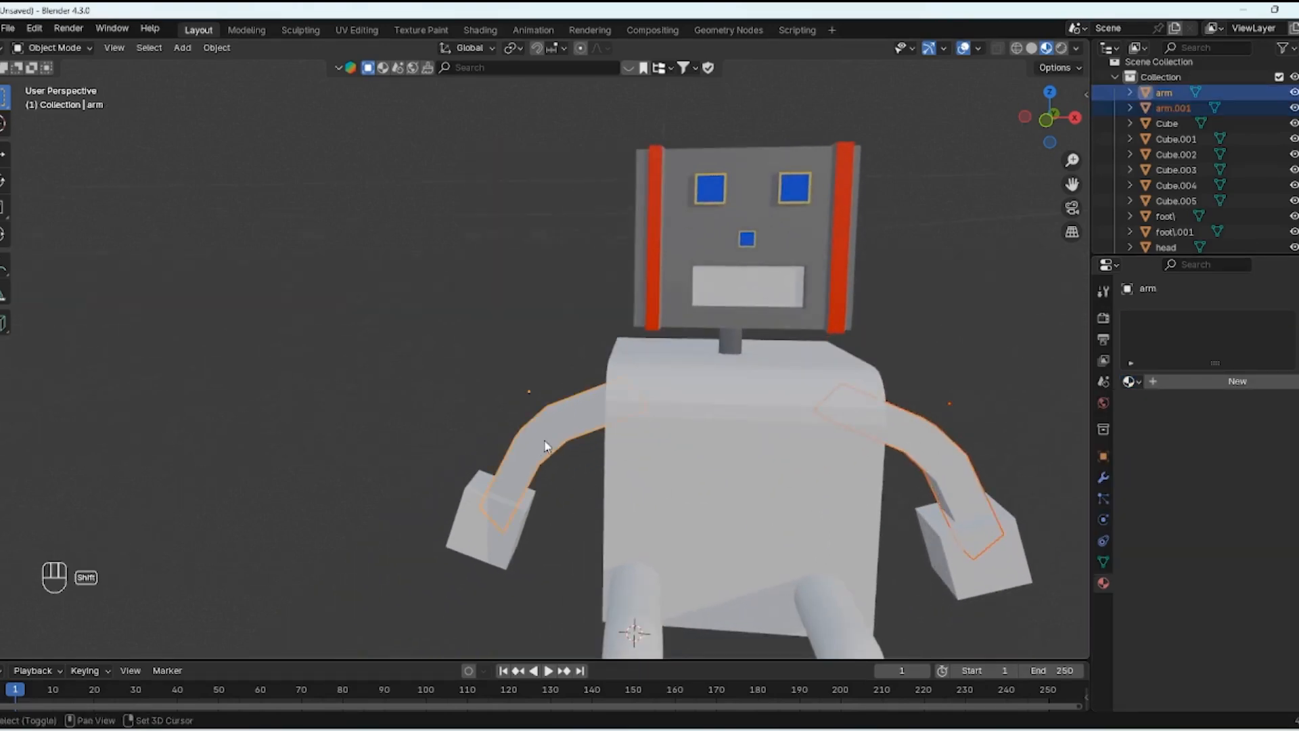
pyautogui.click(1129, 381)
pyautogui.click(917, 450)
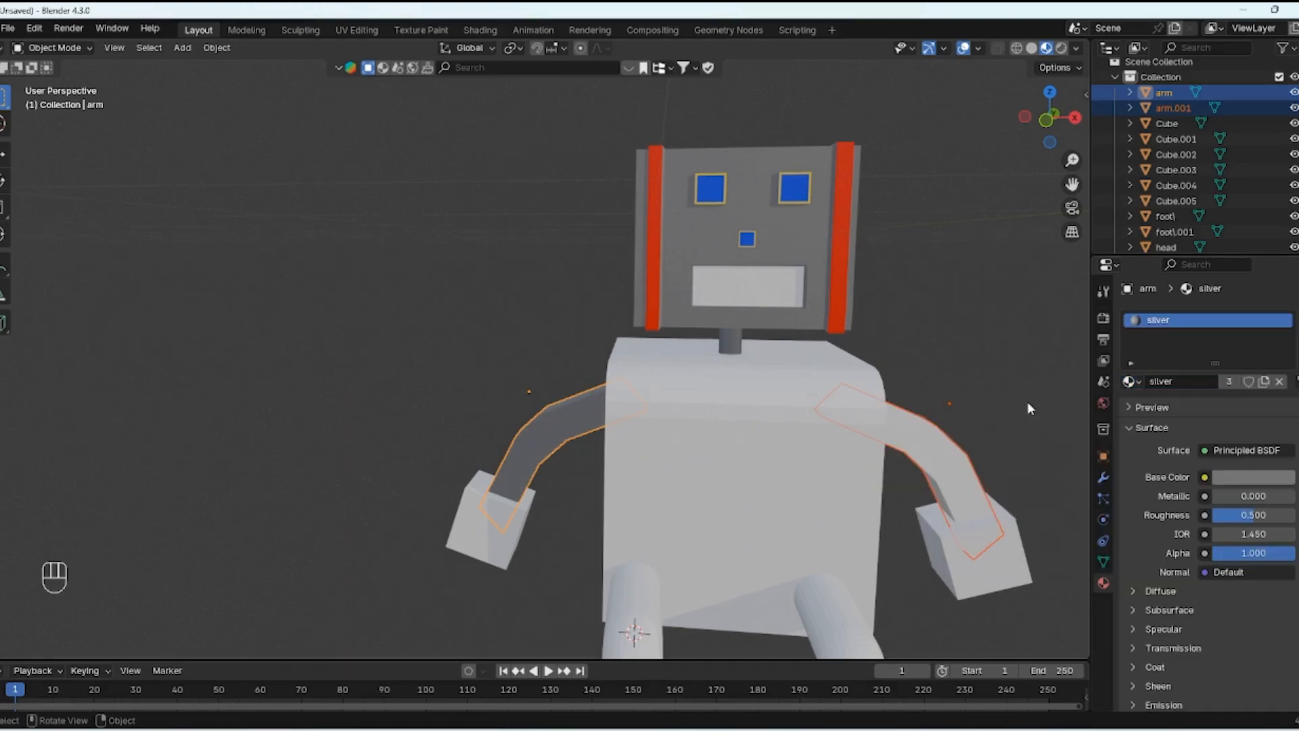
pyautogui.click(938, 455)
# Step: Apply the existing silver material to both legs and select the torso
pyautogui.click(736, 469)
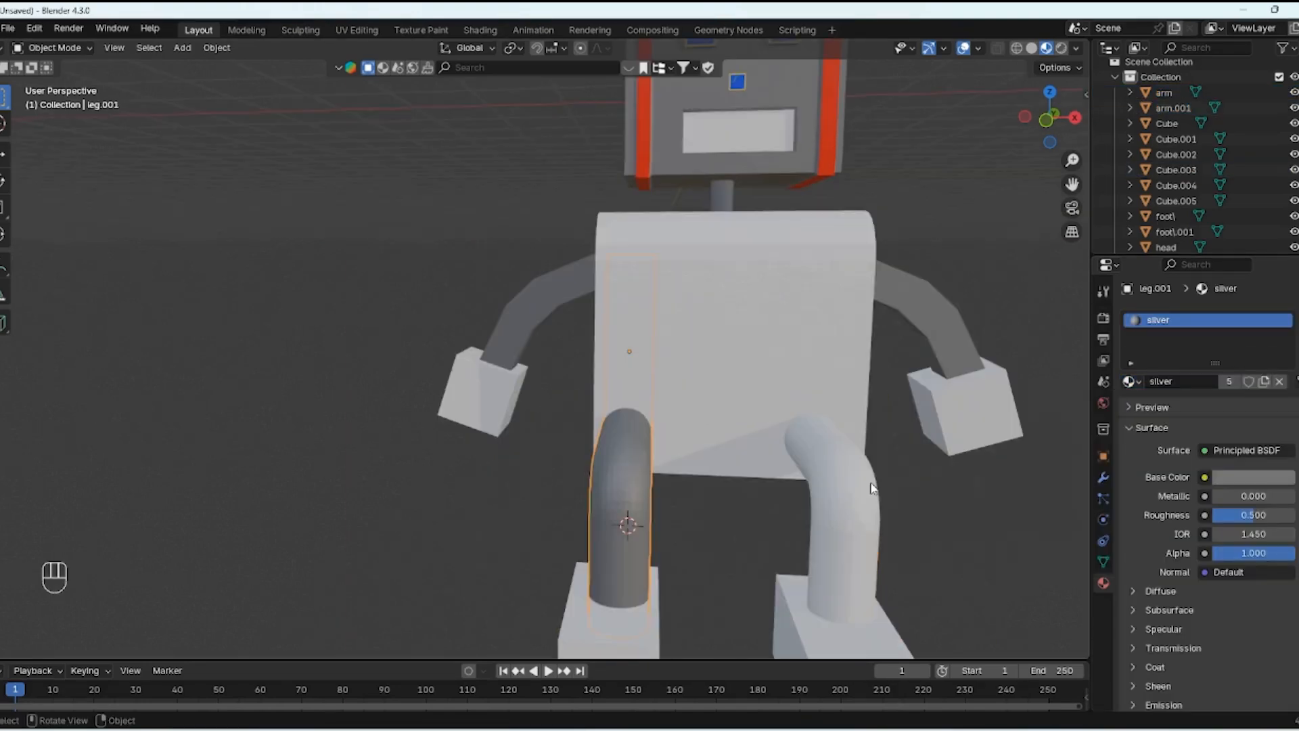
pyautogui.click(871, 484)
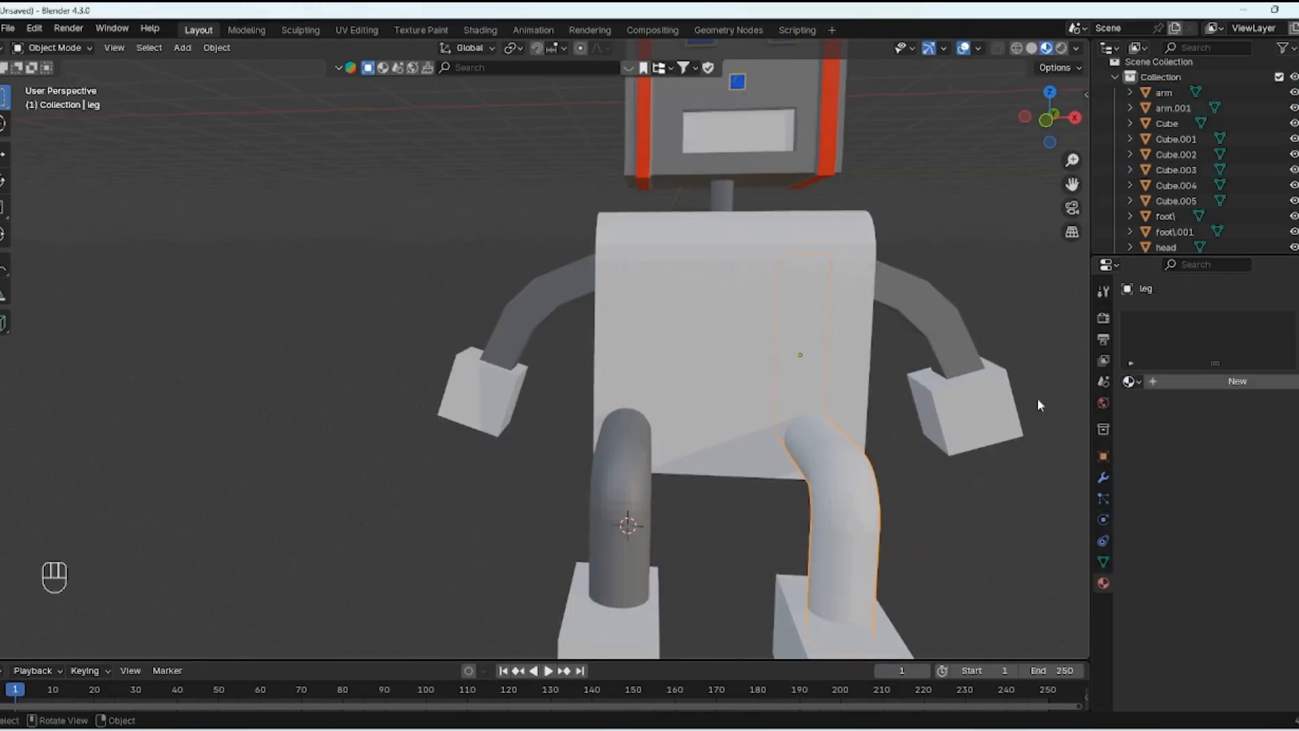
pyautogui.moveTo(839, 441)
pyautogui.mouseDown(button='middle')
pyautogui.moveTo(991, 448)
pyautogui.moveTo(997, 426)
pyautogui.moveTo(893, 455)
pyautogui.moveTo(823, 450)
pyautogui.mouseUp(button='middle')
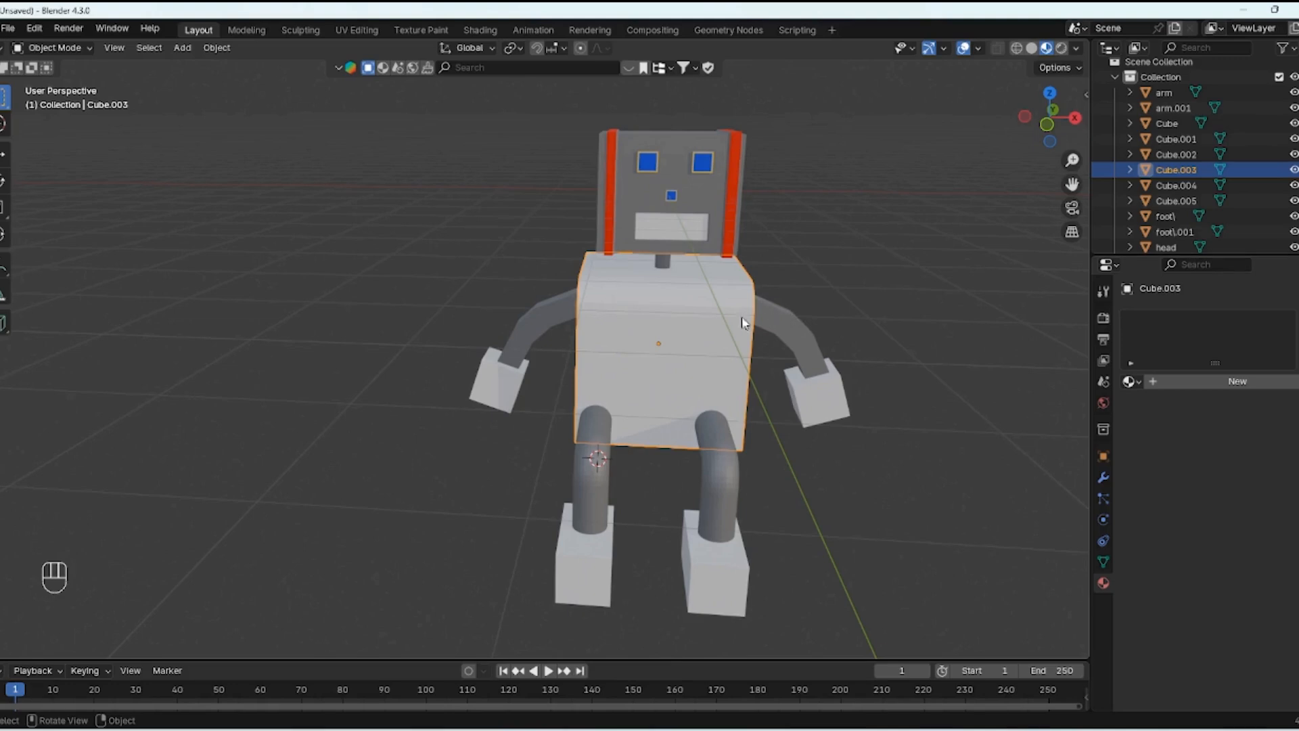
# Step: Cut a pair of vertical edge loops near each side of the torso, the first pair at slide factors -0.786 and -0.680, and select both enclosed strips
pyautogui.press('Tab')
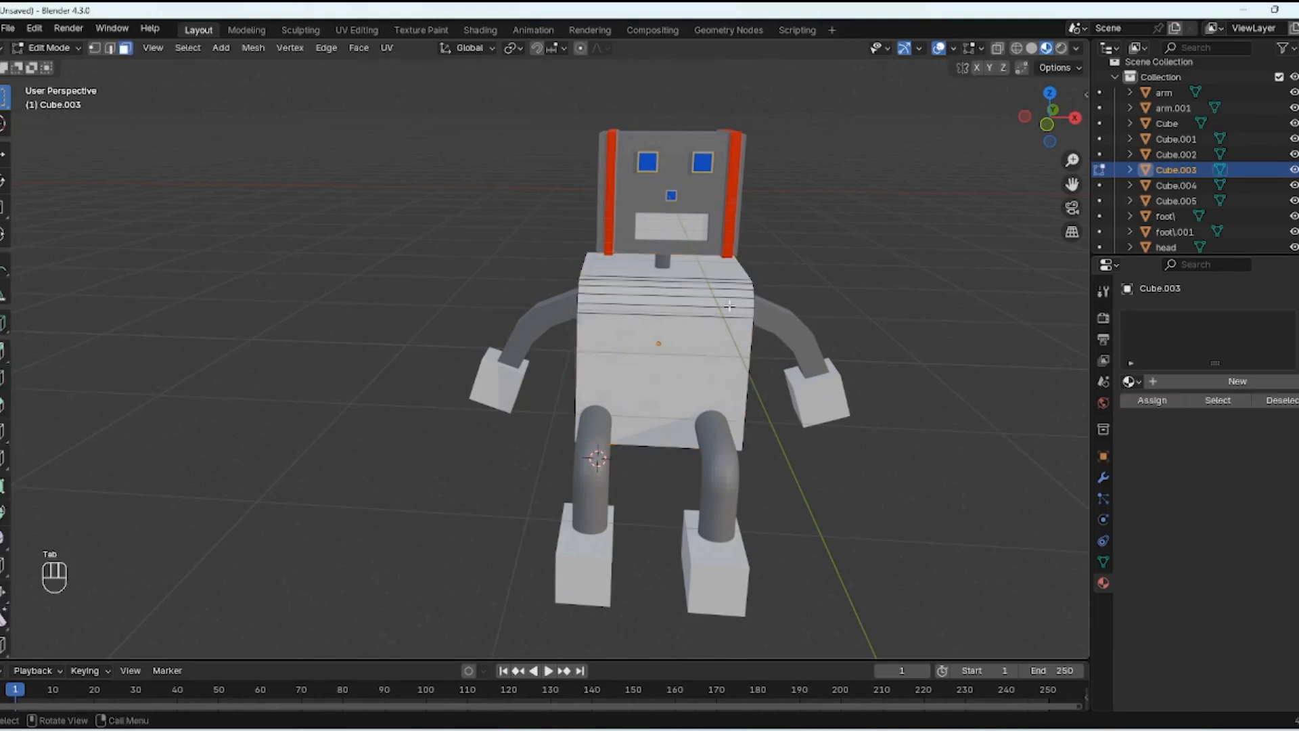
pyautogui.press('ctrl')
pyautogui.hotkey('ctrl', 'r')
pyautogui.click(661, 325)
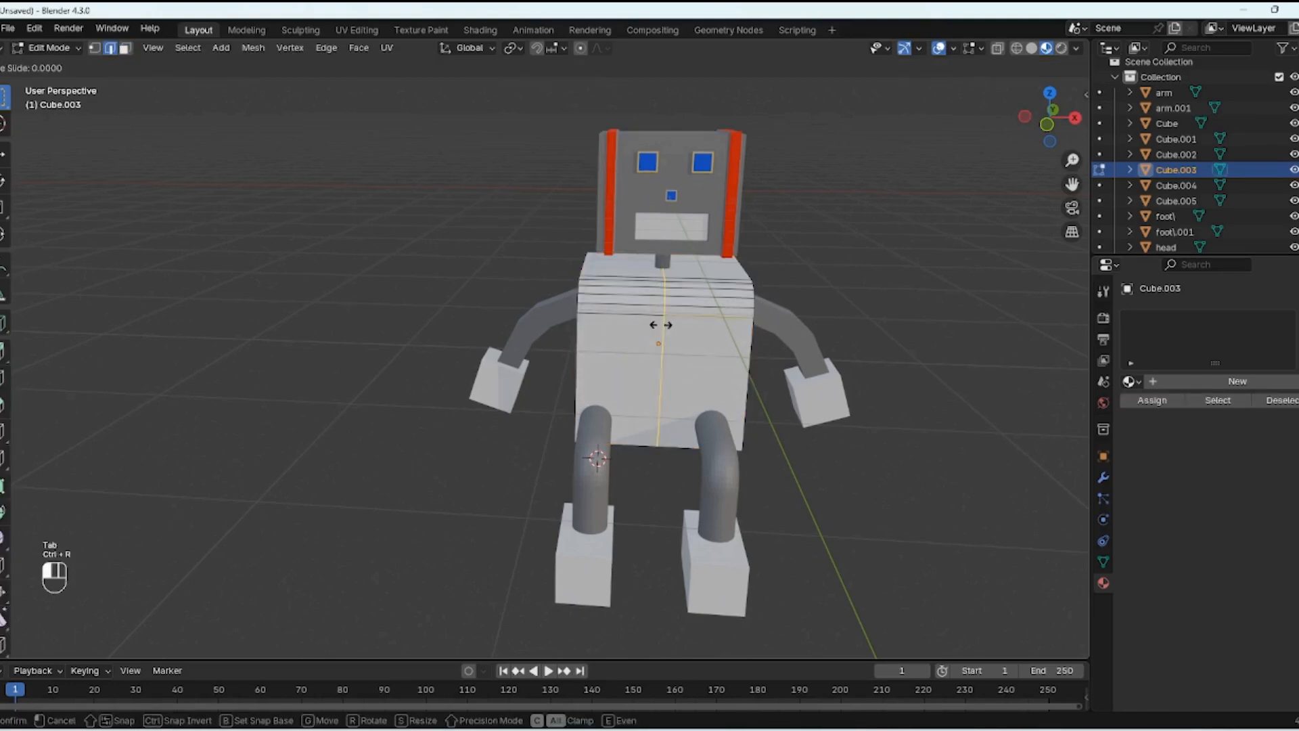
pyautogui.click(595, 323)
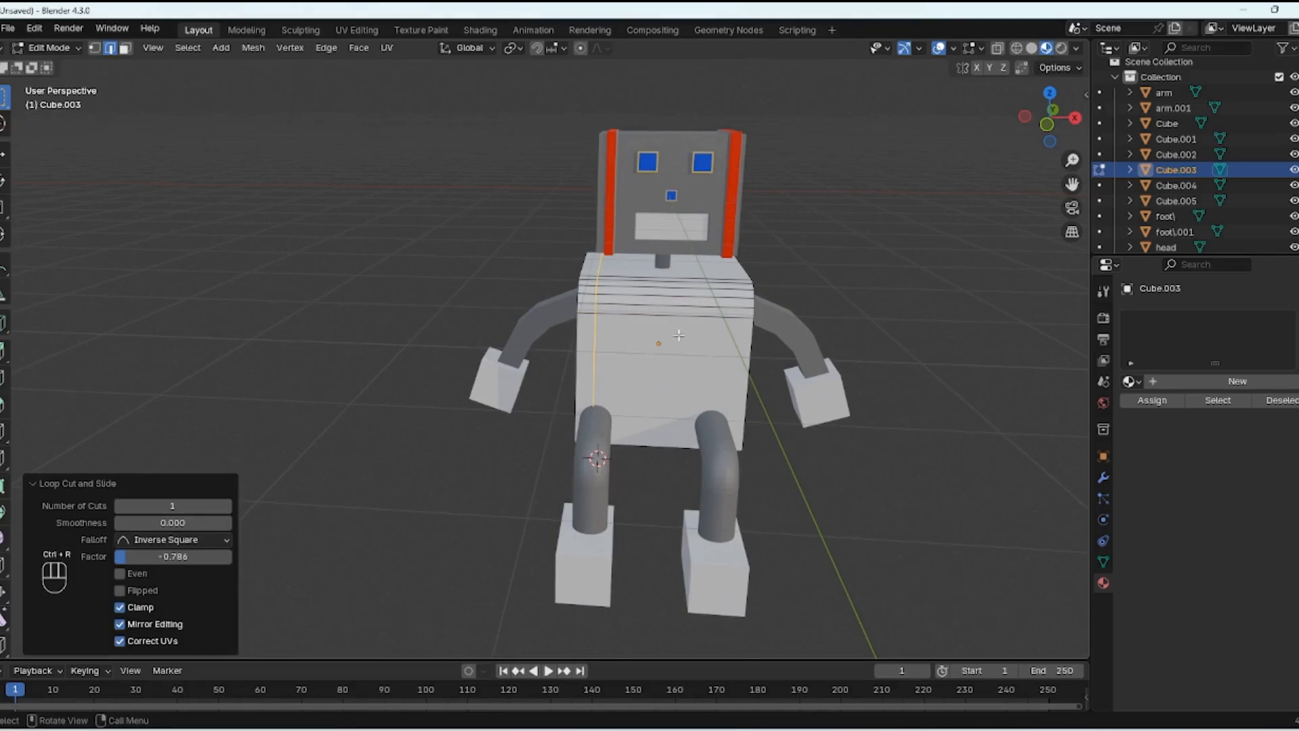
pyautogui.click(679, 335)
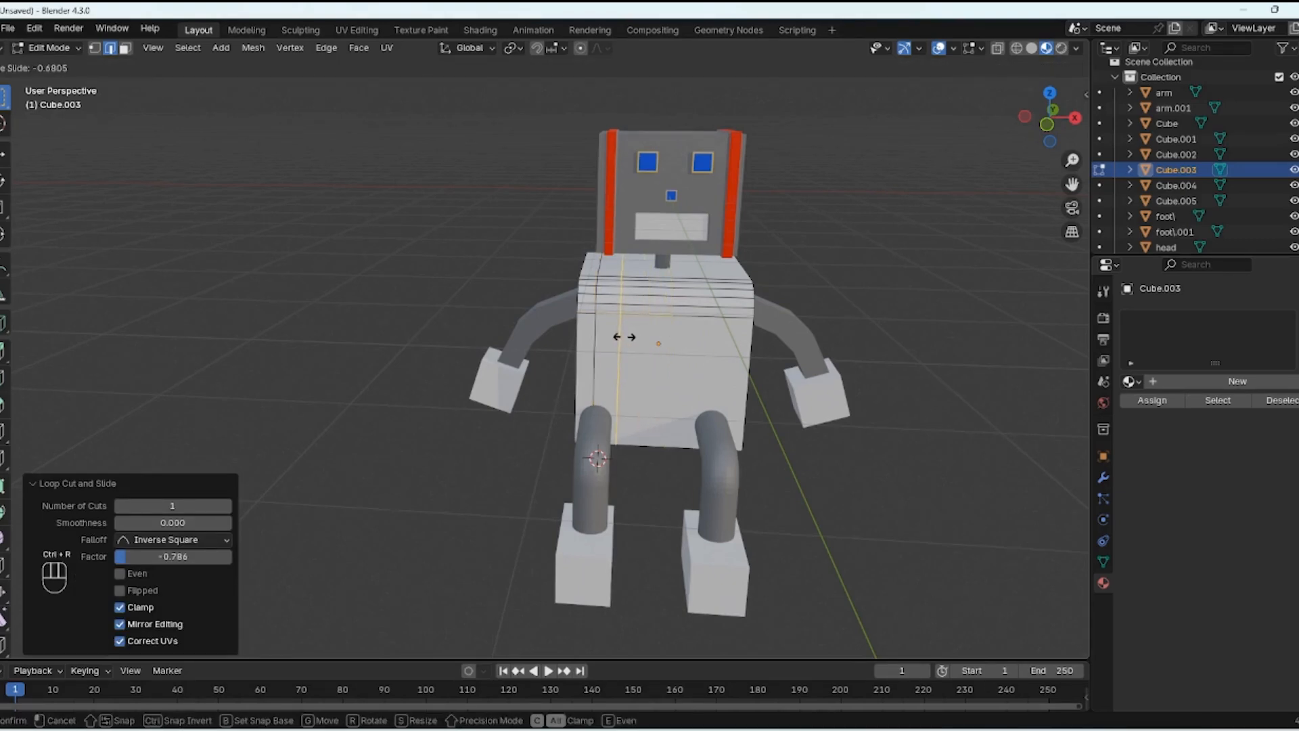
pyautogui.click(623, 336)
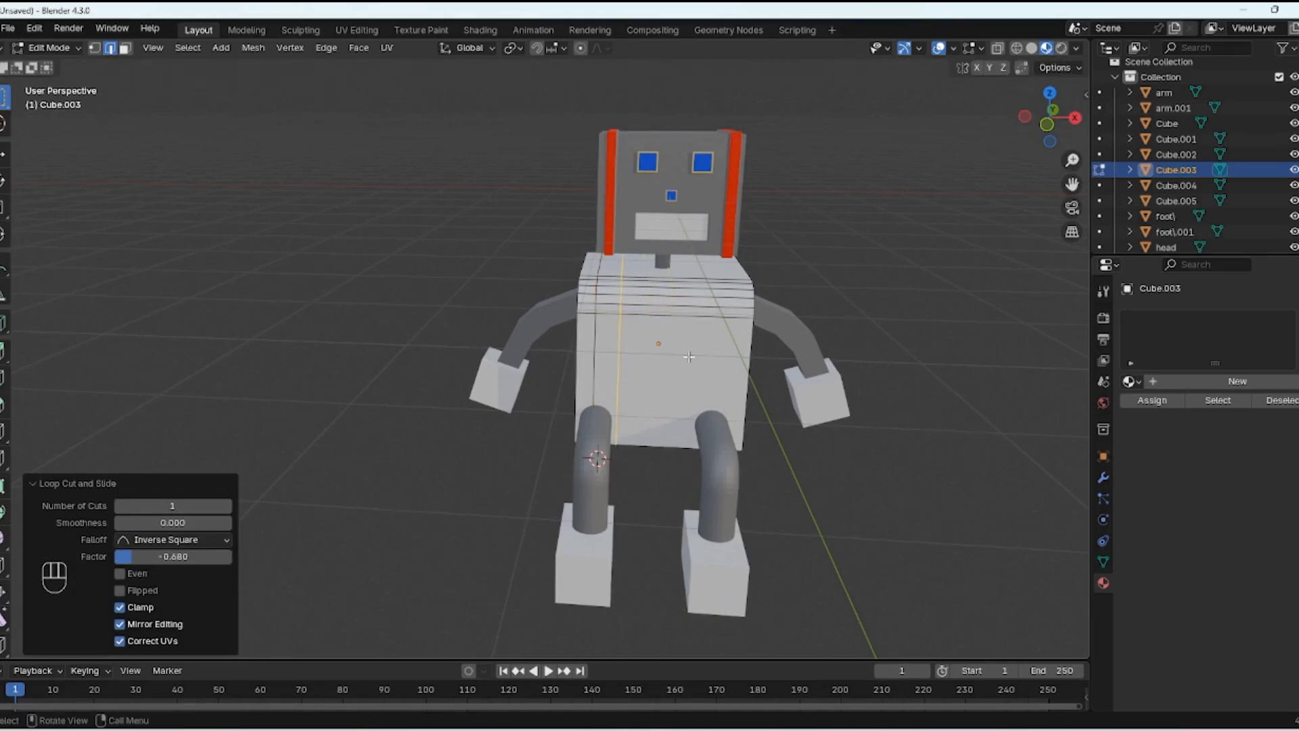
pyautogui.hotkey('ctrl', 'r')
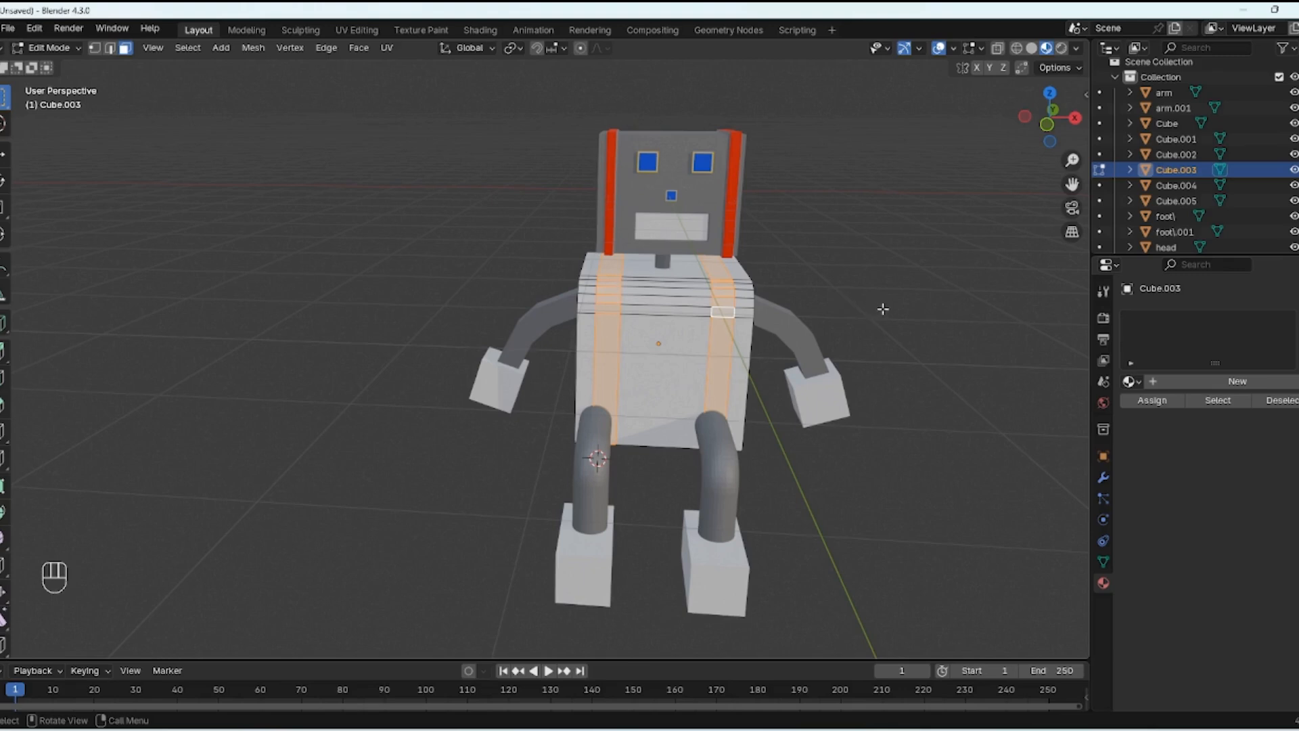
# Step: Extrude the two selected torso strips and scale them outward by 1.024 to form raised bands
pyautogui.moveTo(879, 308); pyautogui.dragTo(731, 305, button='middle')
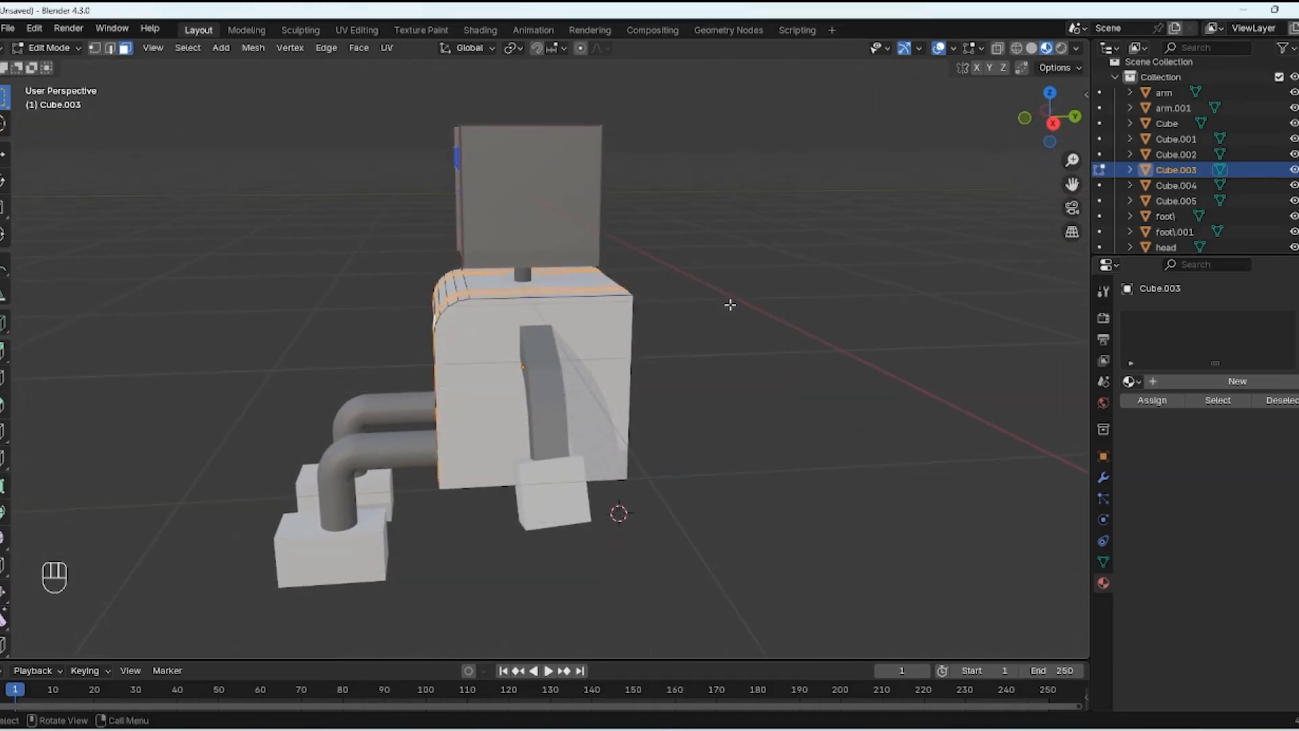
pyautogui.press('e')
pyautogui.press('s')
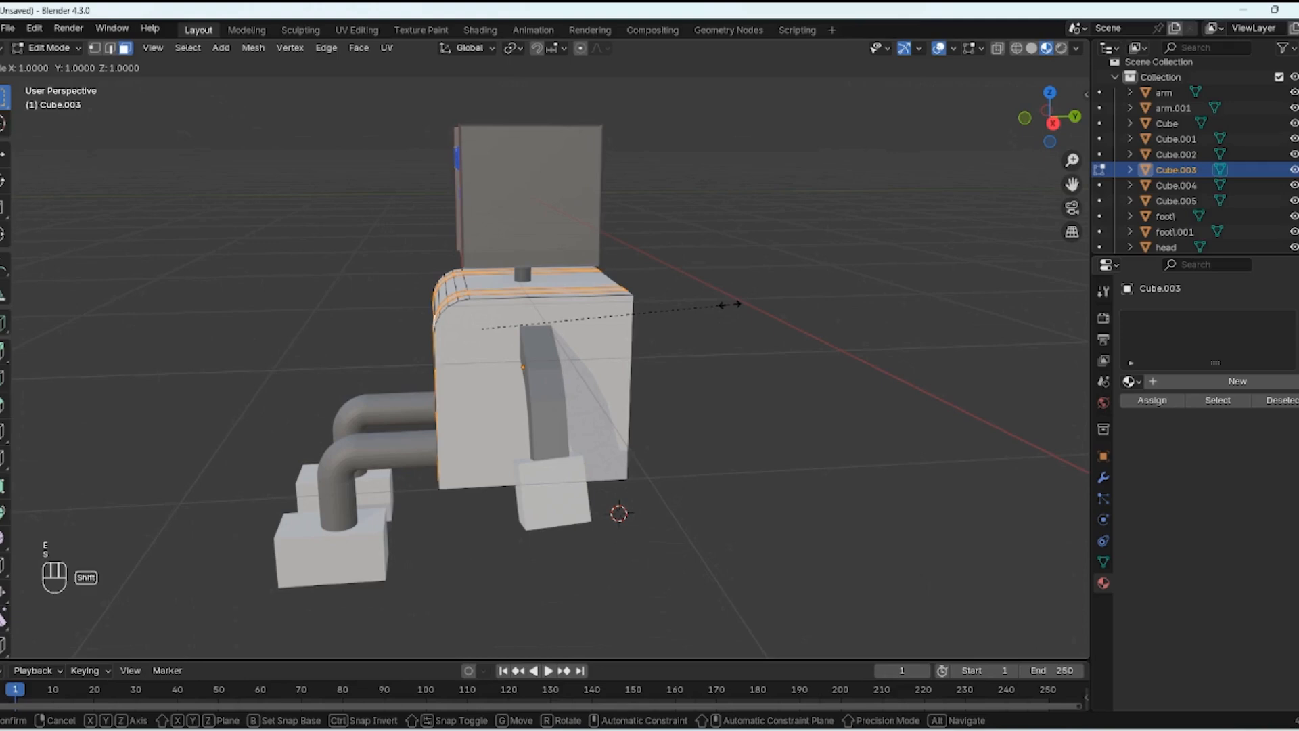
pyautogui.keyDown('shift'); pyautogui.click(791, 305); pyautogui.keyUp('shift')
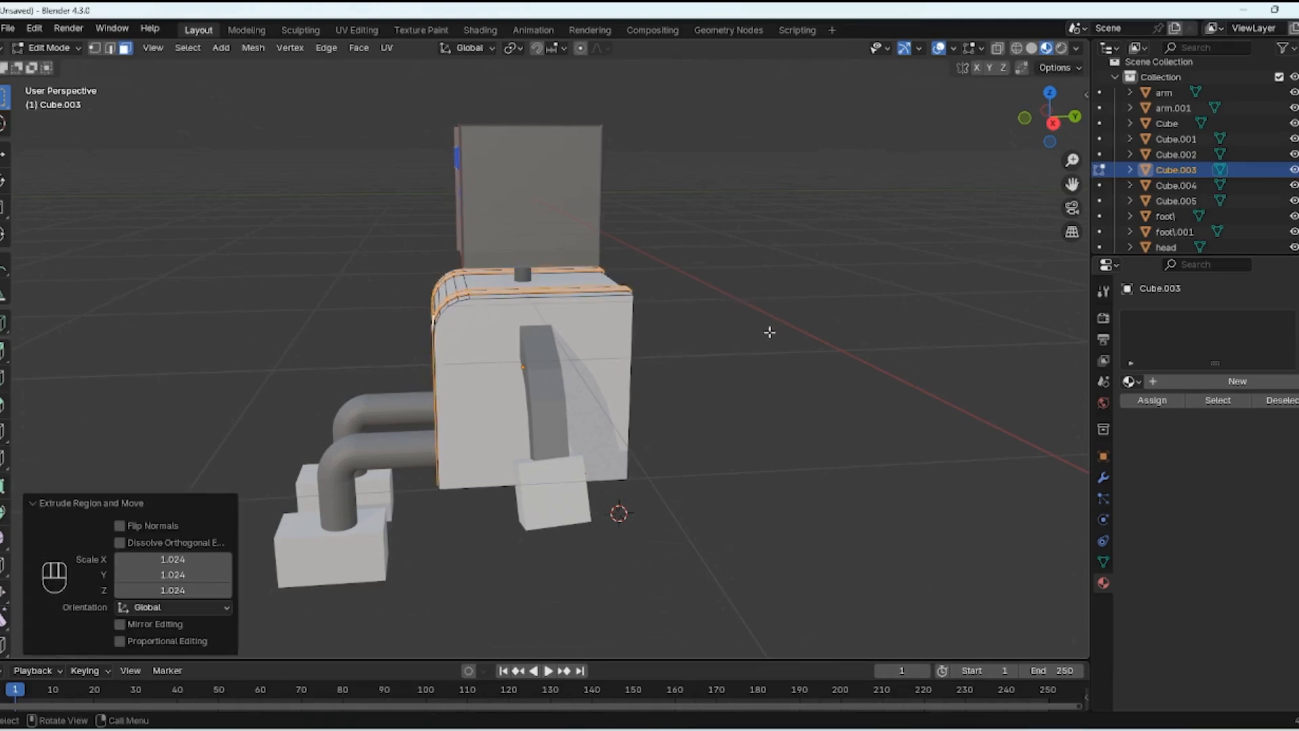
# Step: Give the torso the existing silver material and assign the existing red material to its two raised bands through a second material slot
pyautogui.moveTo(768, 328); pyautogui.dragTo(847, 327, button='middle')
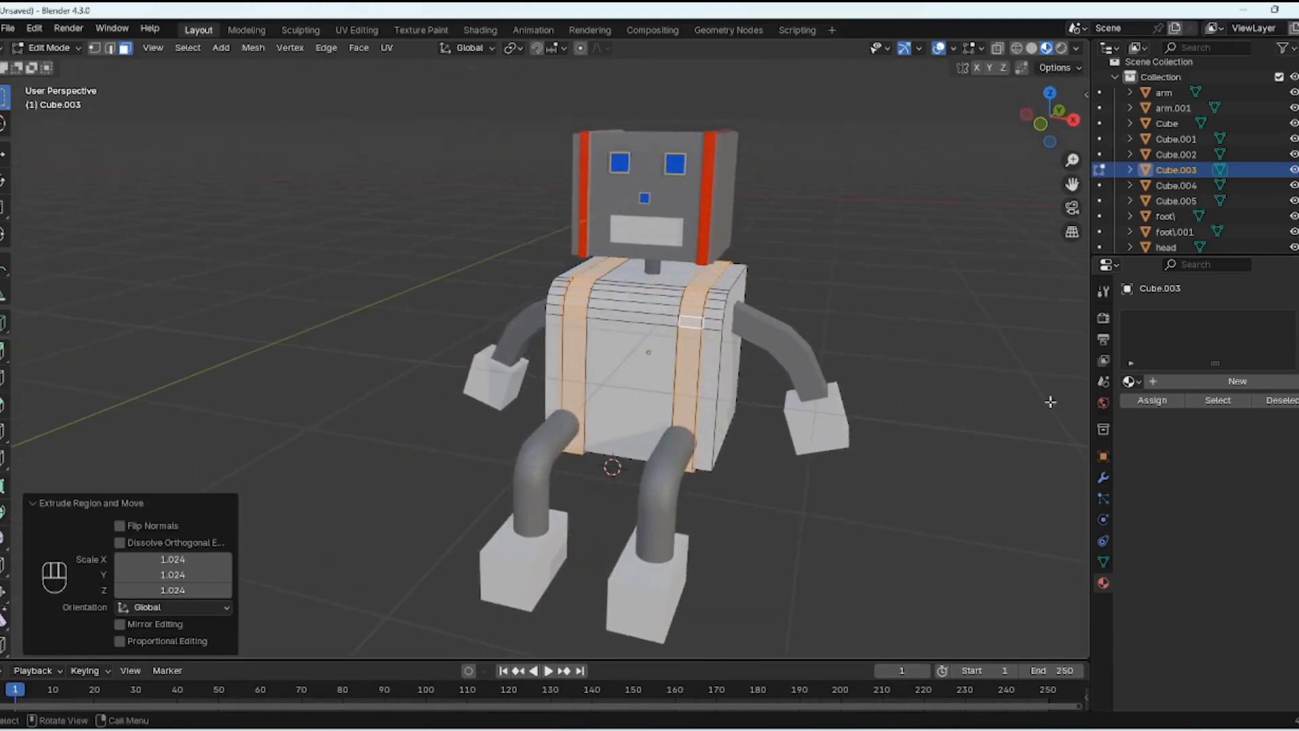
pyautogui.click(1144, 383)
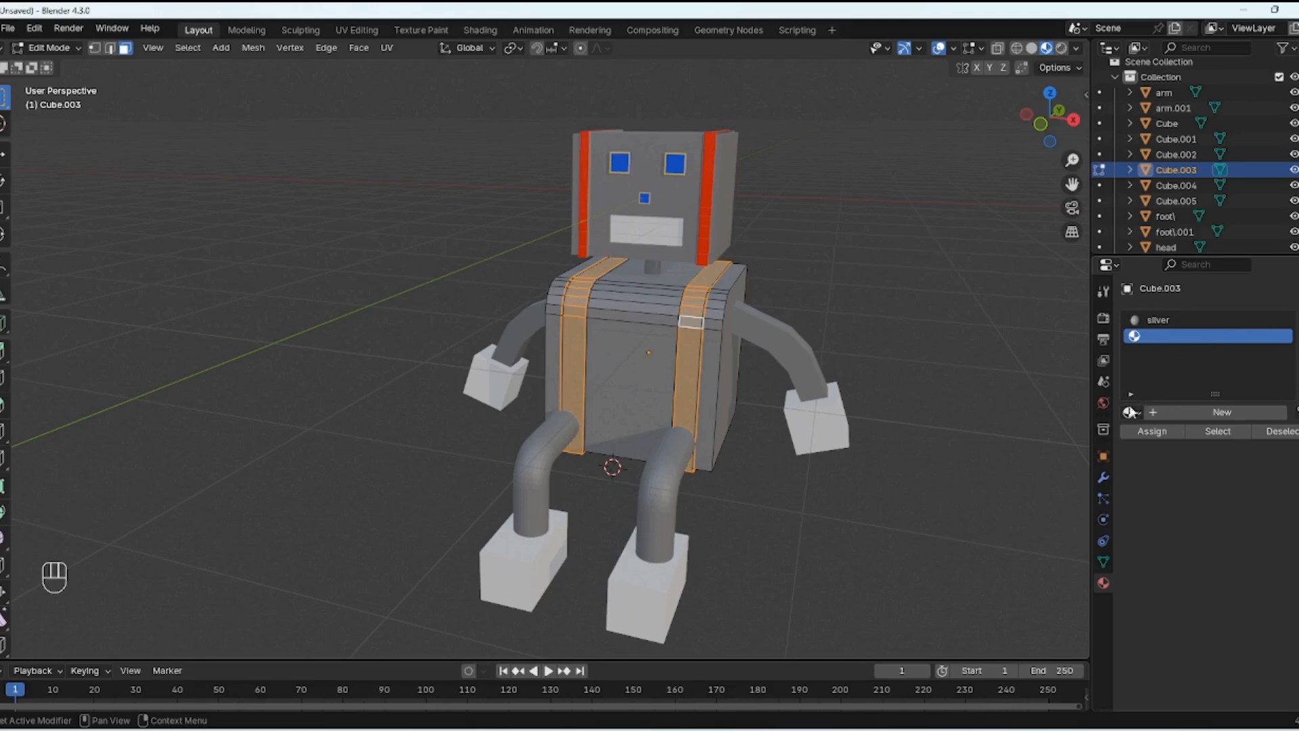
pyautogui.click(1130, 412)
pyautogui.click(918, 463)
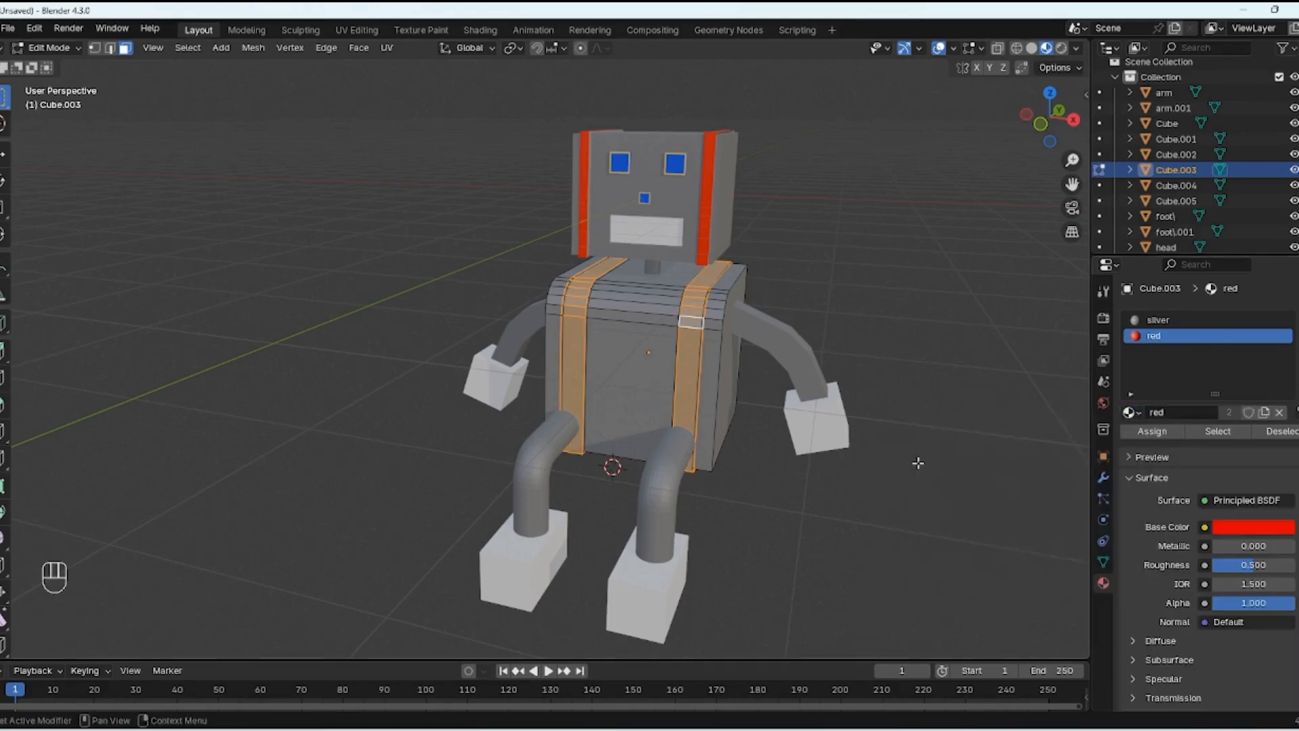
pyautogui.click(1138, 437)
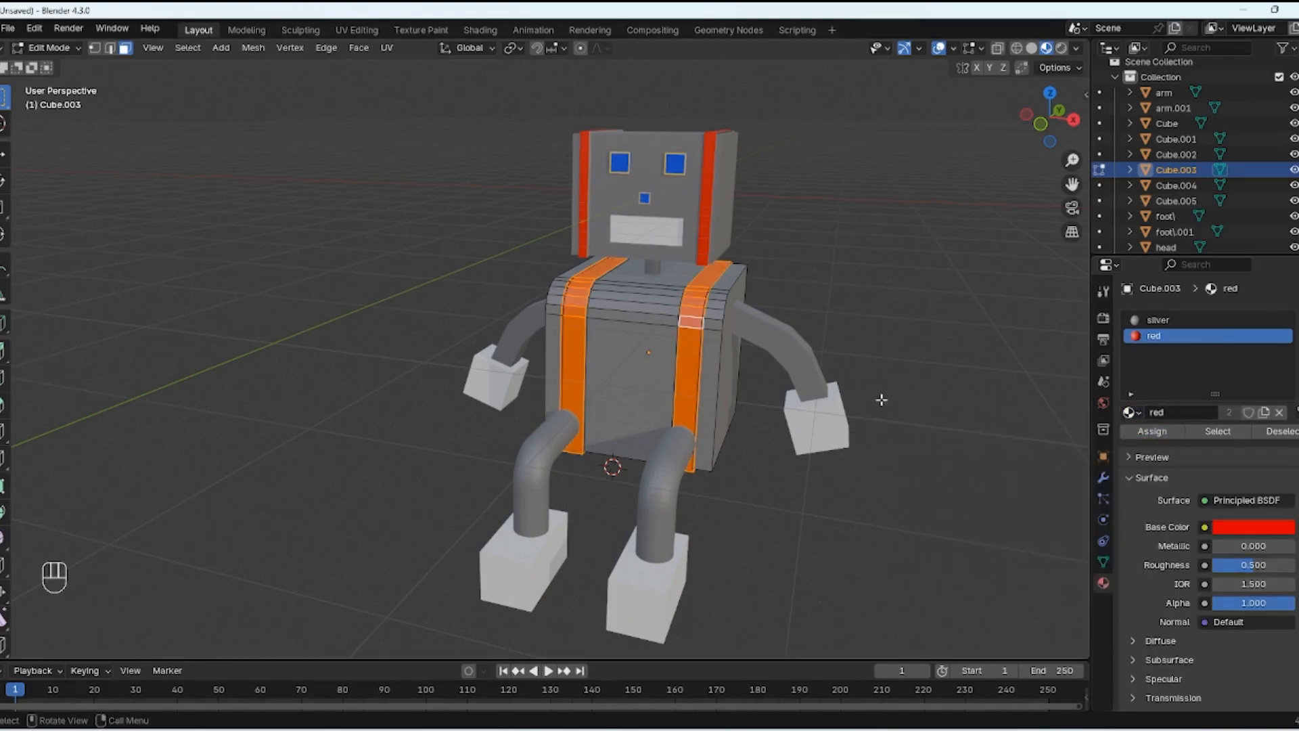
# Step: Replace red with the existing yellow material on the torso bands, add a blue material slot, and return to Object Mode
pyautogui.click(1129, 412)
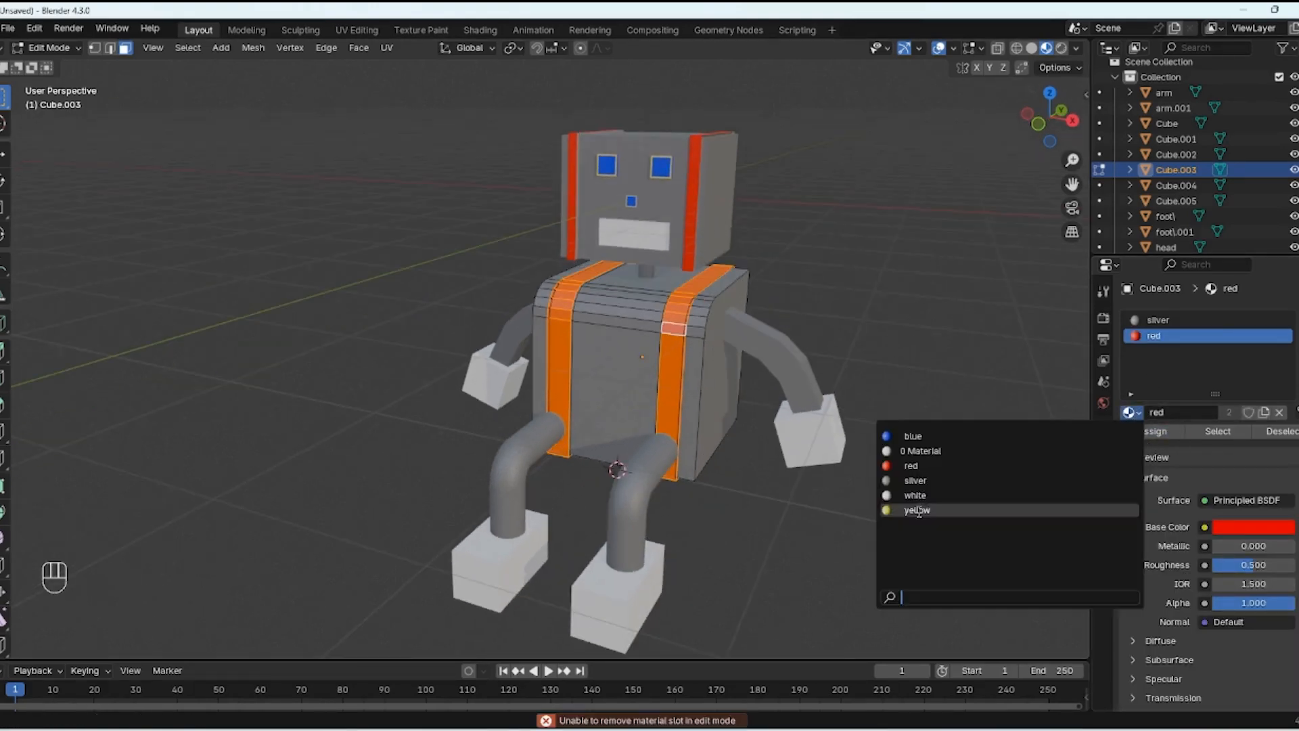
pyautogui.click(922, 532)
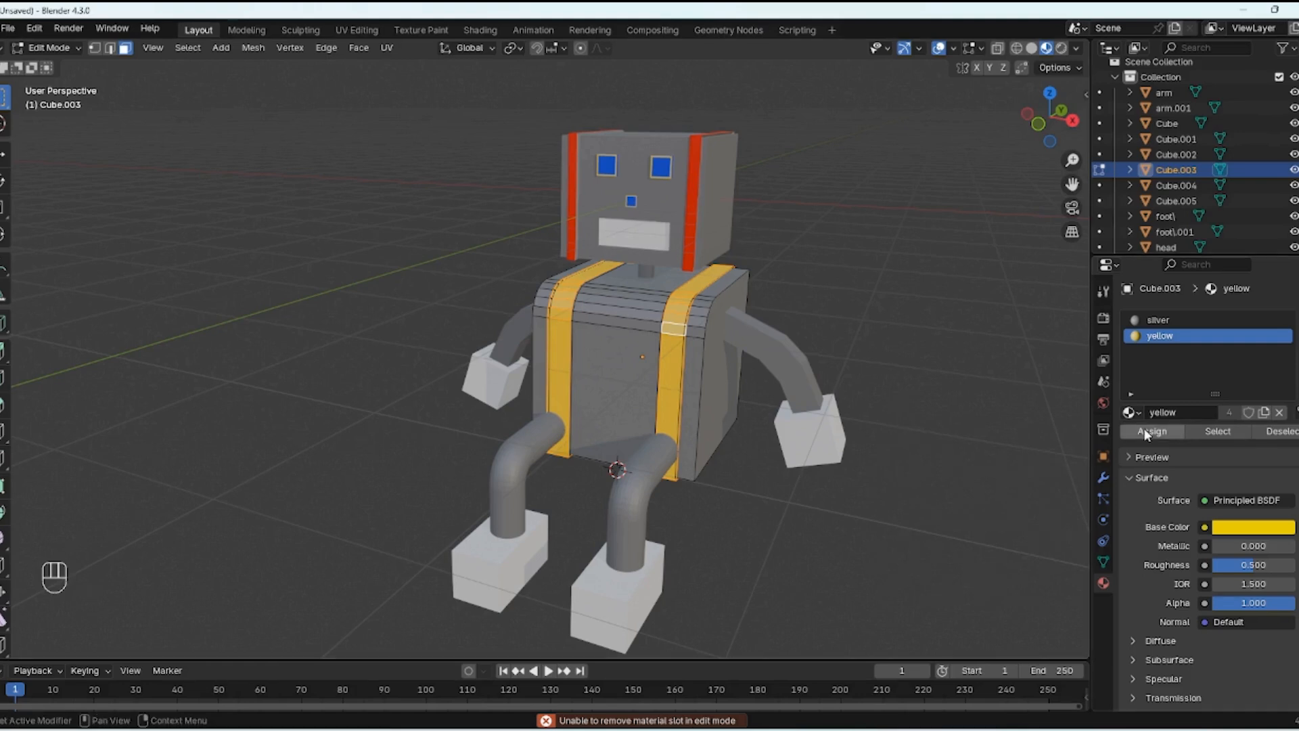
pyautogui.moveTo(981, 314); pyautogui.dragTo(960, 313, button='middle')
pyautogui.click(960, 313)
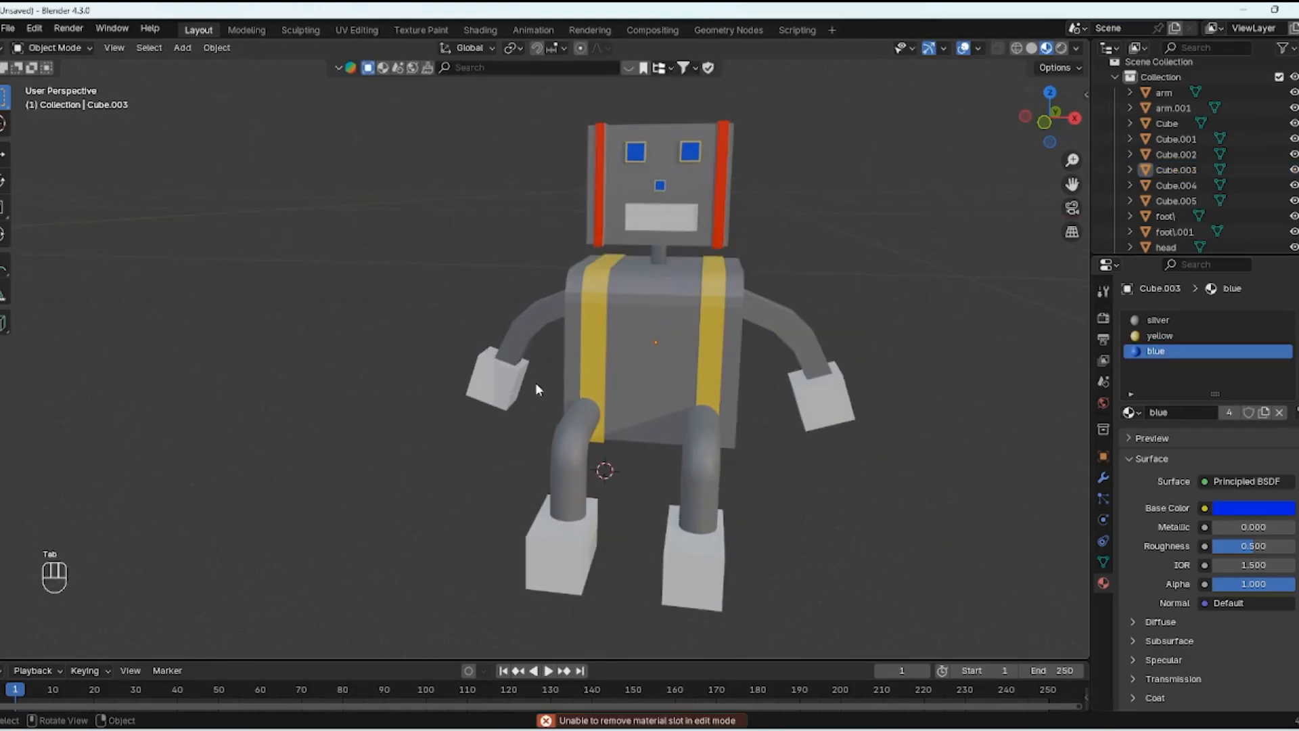
# Step: Apply the existing red material to both hands and the existing blue material to both feet
pyautogui.click(491, 409)
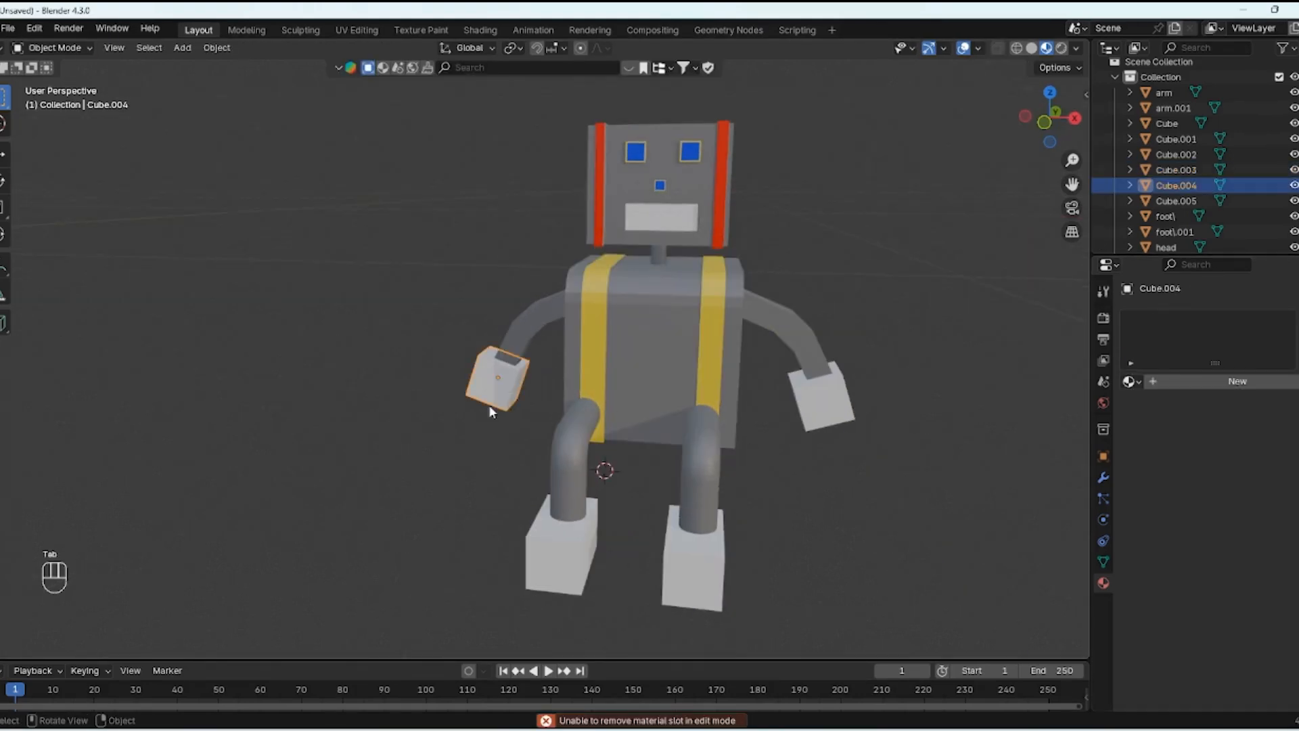
pyautogui.click(843, 376)
pyautogui.click(681, 581)
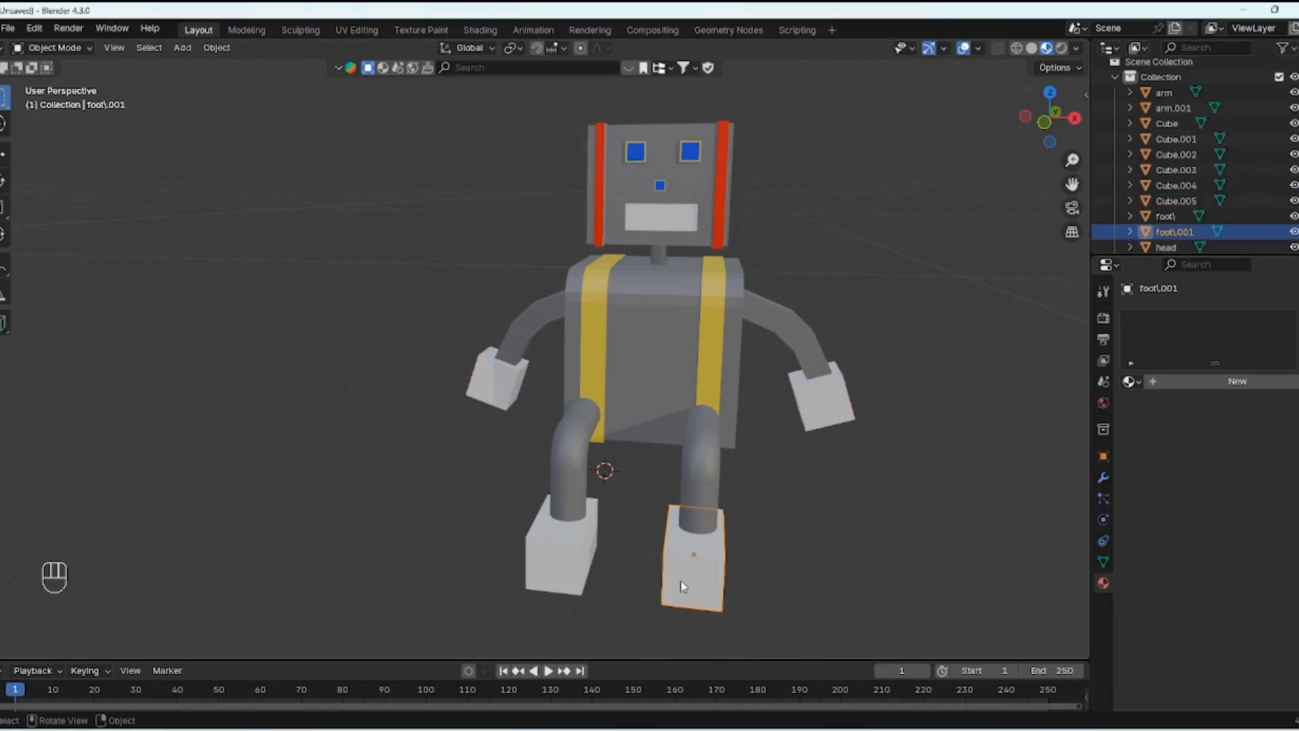
pyautogui.click(895, 568)
pyautogui.click(514, 399)
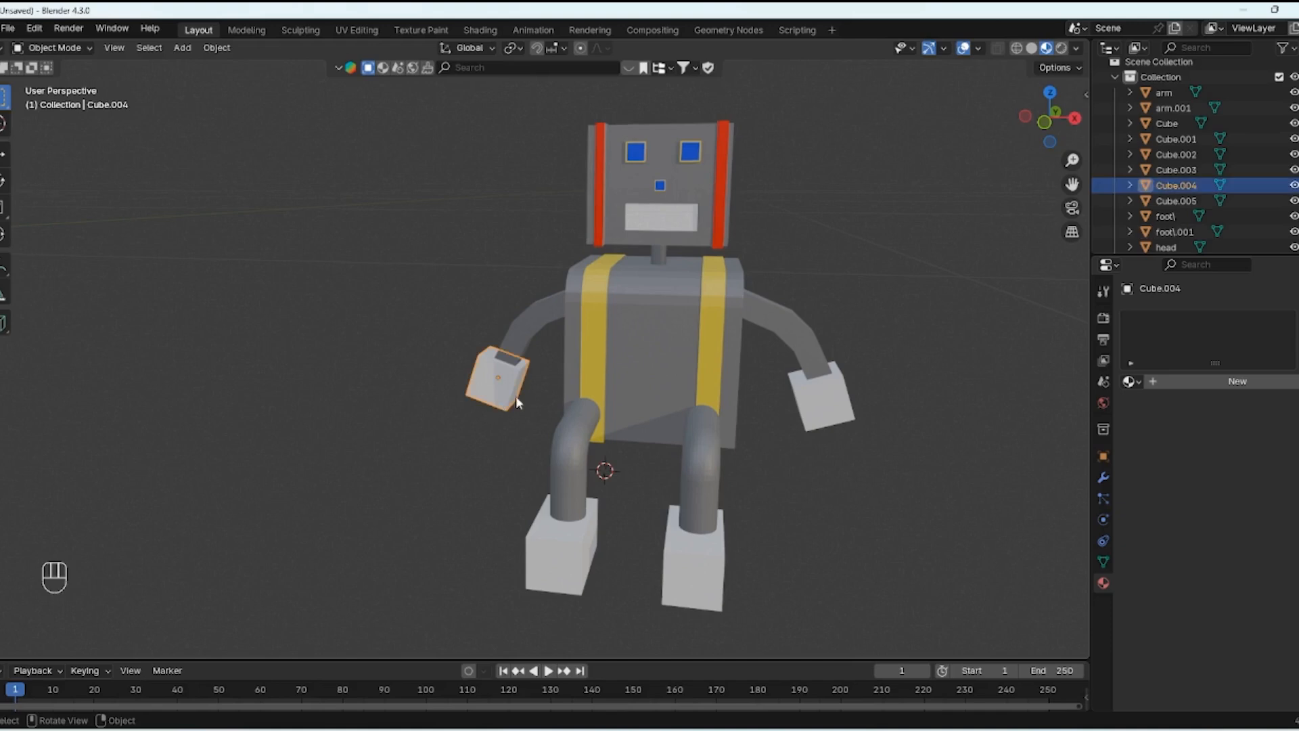
pyautogui.moveTo(806, 294); pyautogui.dragTo(500, 382, button='middle')
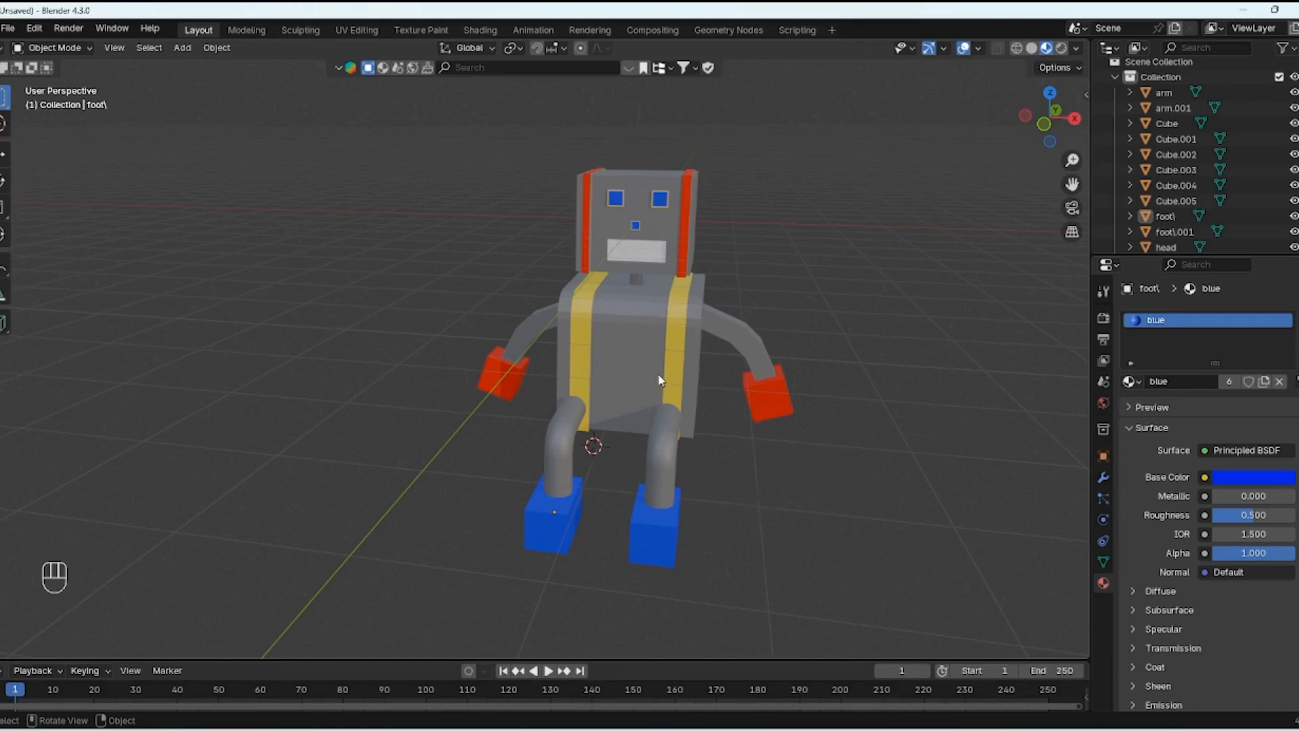
# Step: Select the feet, legs, torso, arms, hands, nose, eyes and finally the head, and join them into one object
pyautogui.click(647, 525)
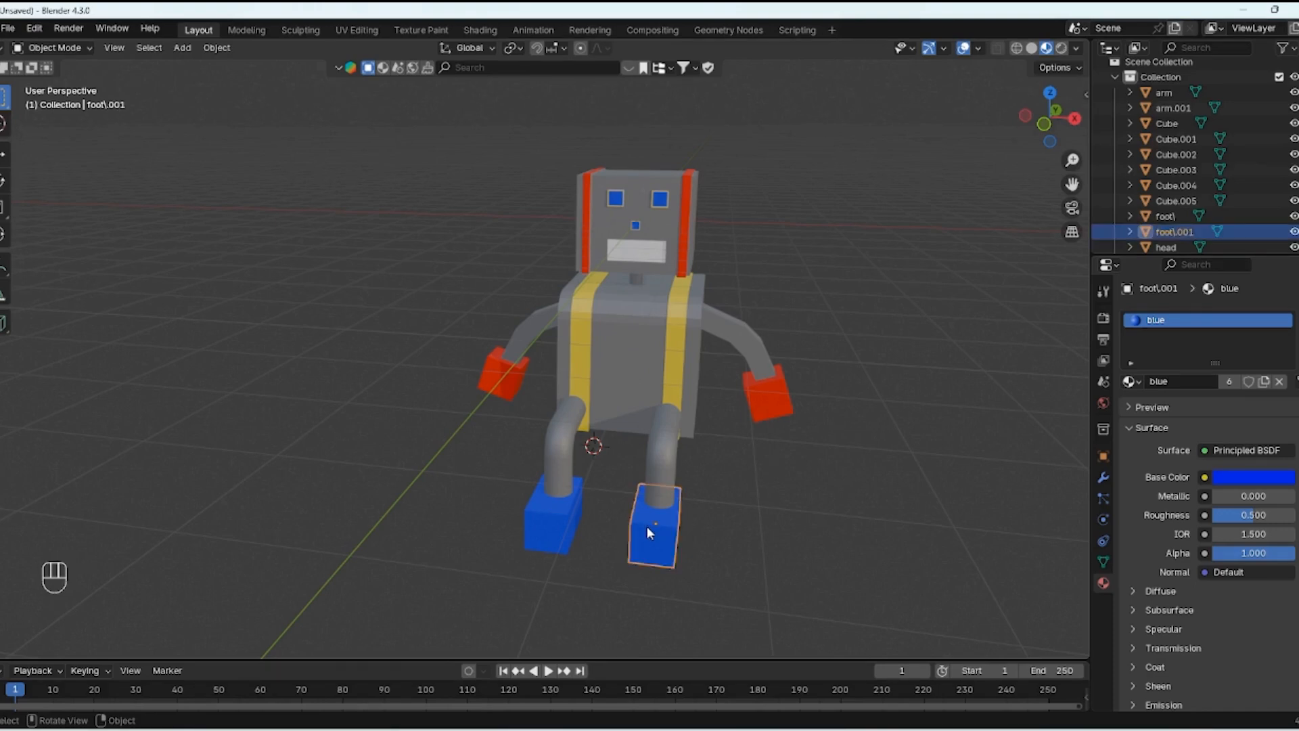
pyautogui.keyDown('shift'); pyautogui.click(569, 537); pyautogui.keyUp('shift')
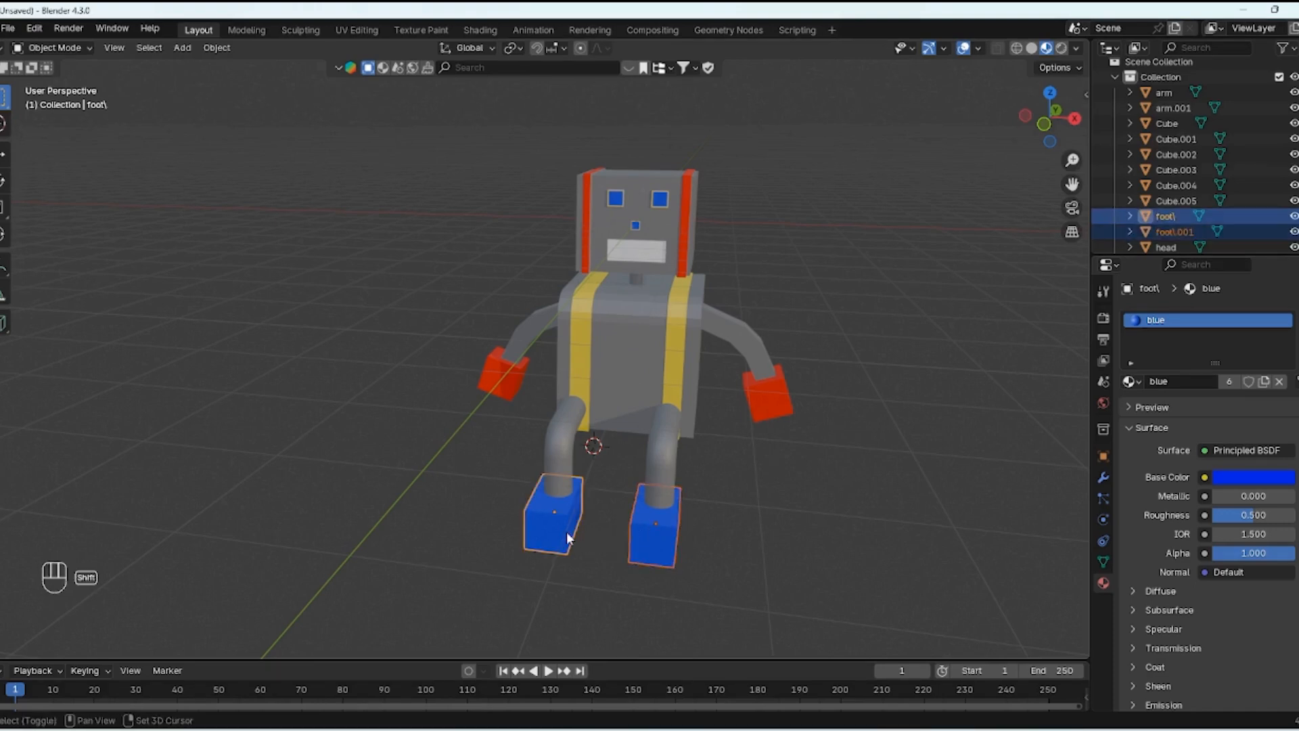
pyautogui.keyDown('shift'); pyautogui.click(562, 458); pyautogui.keyUp('shift')
pyautogui.keyDown('shift'); pyautogui.click(650, 461); pyautogui.keyUp('shift')
pyautogui.keyDown('shift'); pyautogui.click(631, 366); pyautogui.keyUp('shift')
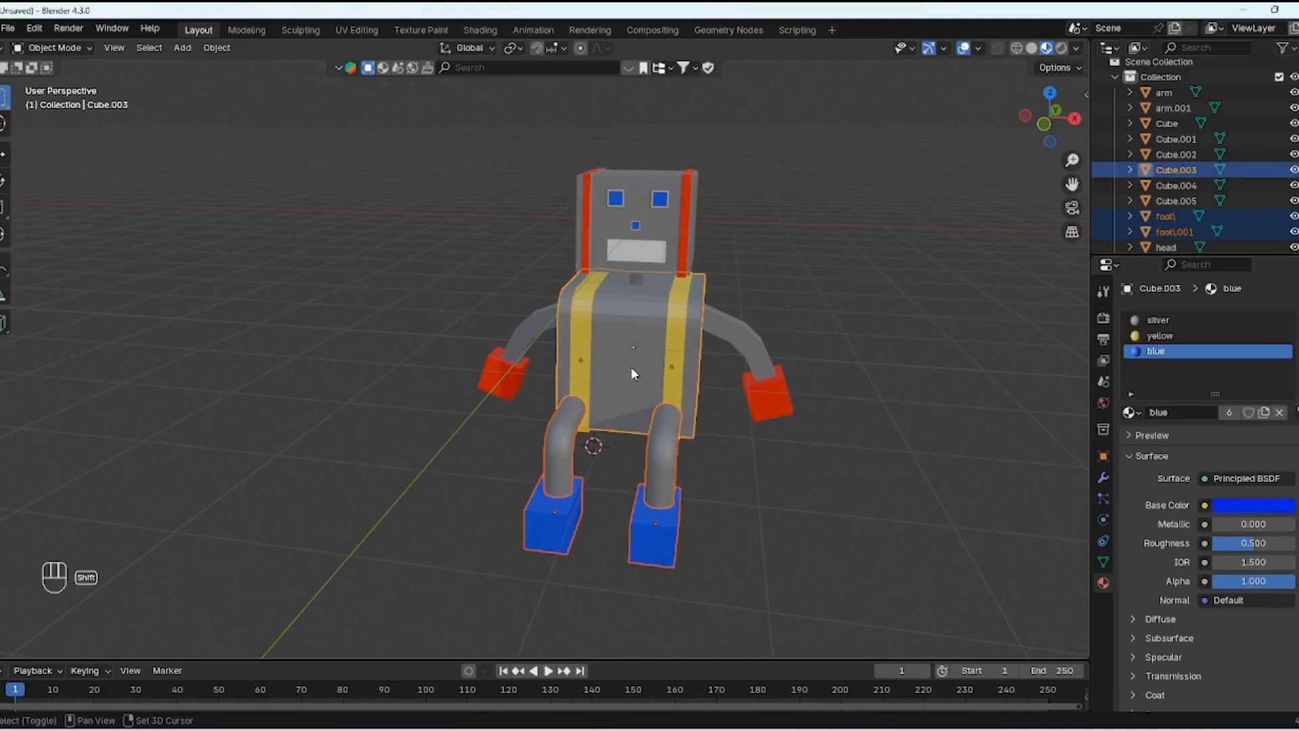
pyautogui.keyDown('shift'); pyautogui.click(772, 376); pyautogui.keyUp('shift')
pyautogui.keyDown('shift'); pyautogui.click(757, 403); pyautogui.keyUp('shift')
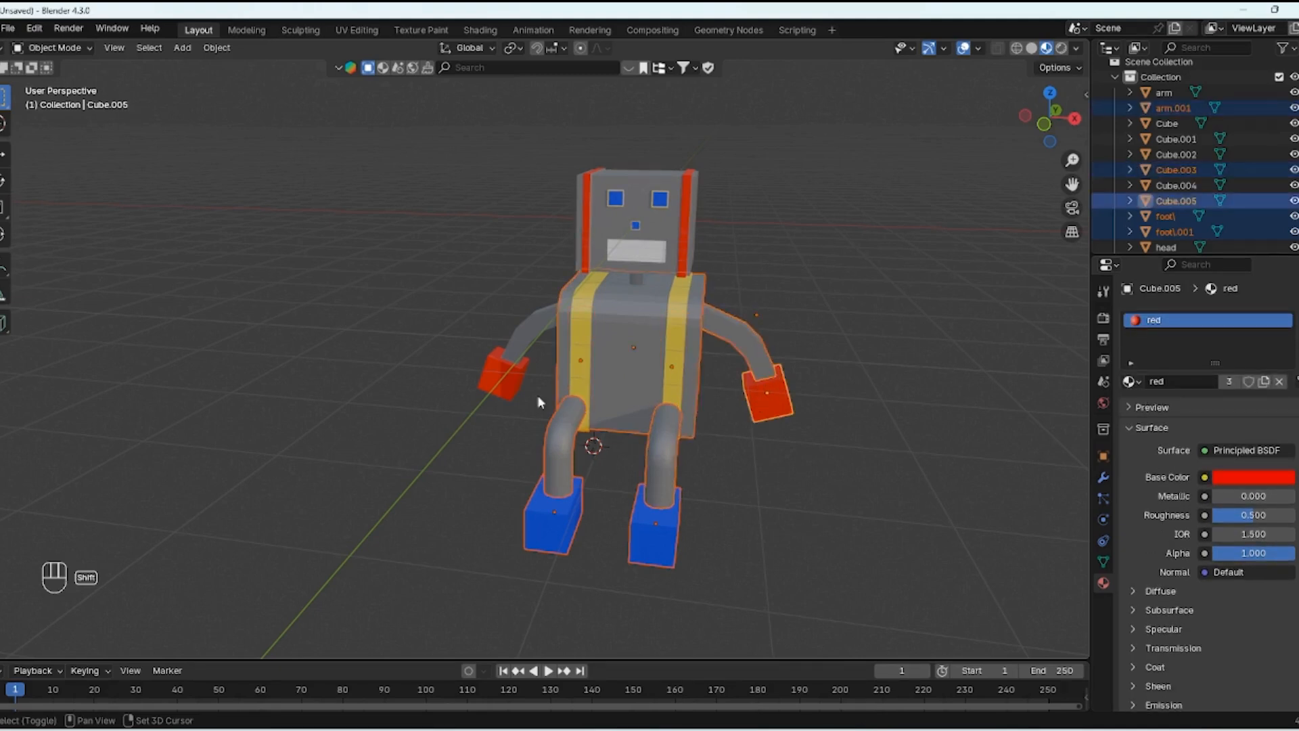
pyautogui.keyDown('shift'); pyautogui.click(502, 389); pyautogui.keyUp('shift')
pyautogui.keyDown('shift'); pyautogui.click(517, 341); pyautogui.keyUp('shift')
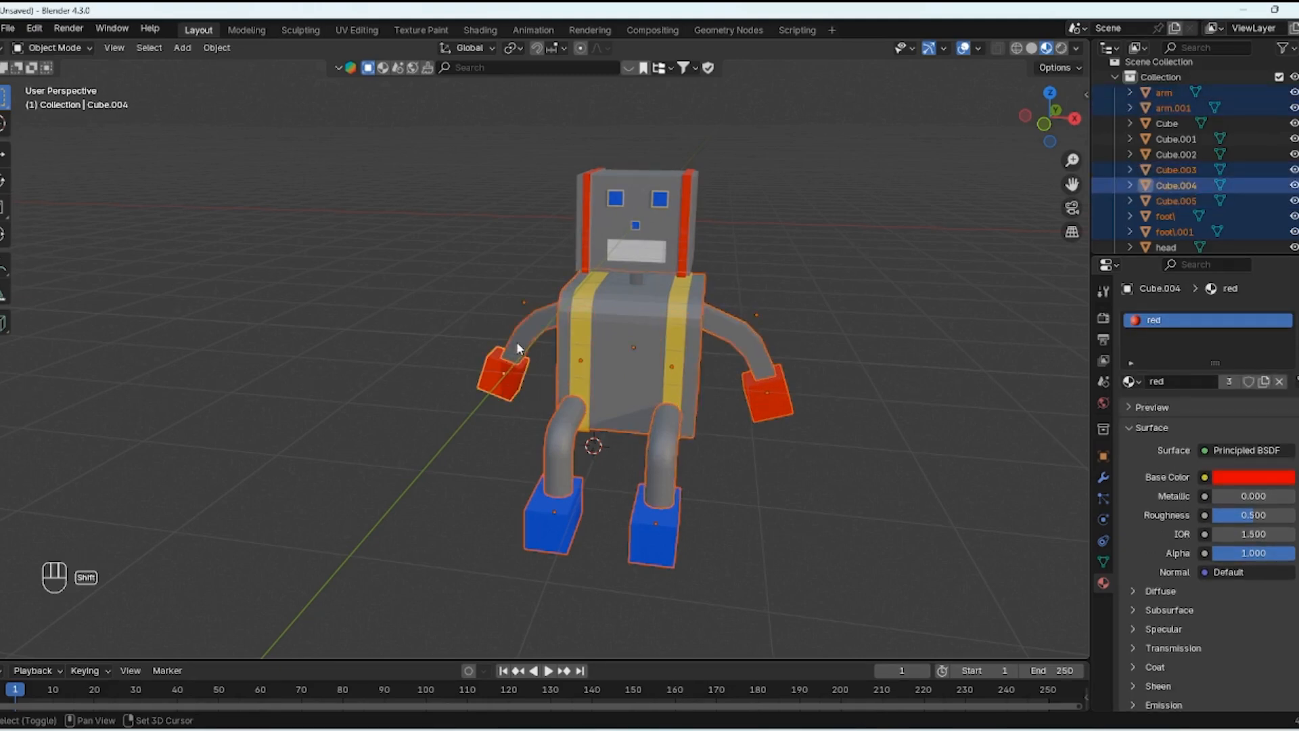
pyautogui.keyDown('shift'); pyautogui.click(636, 225); pyautogui.keyUp('shift')
pyautogui.keyDown('shift'); pyautogui.click(660, 198); pyautogui.keyUp('shift')
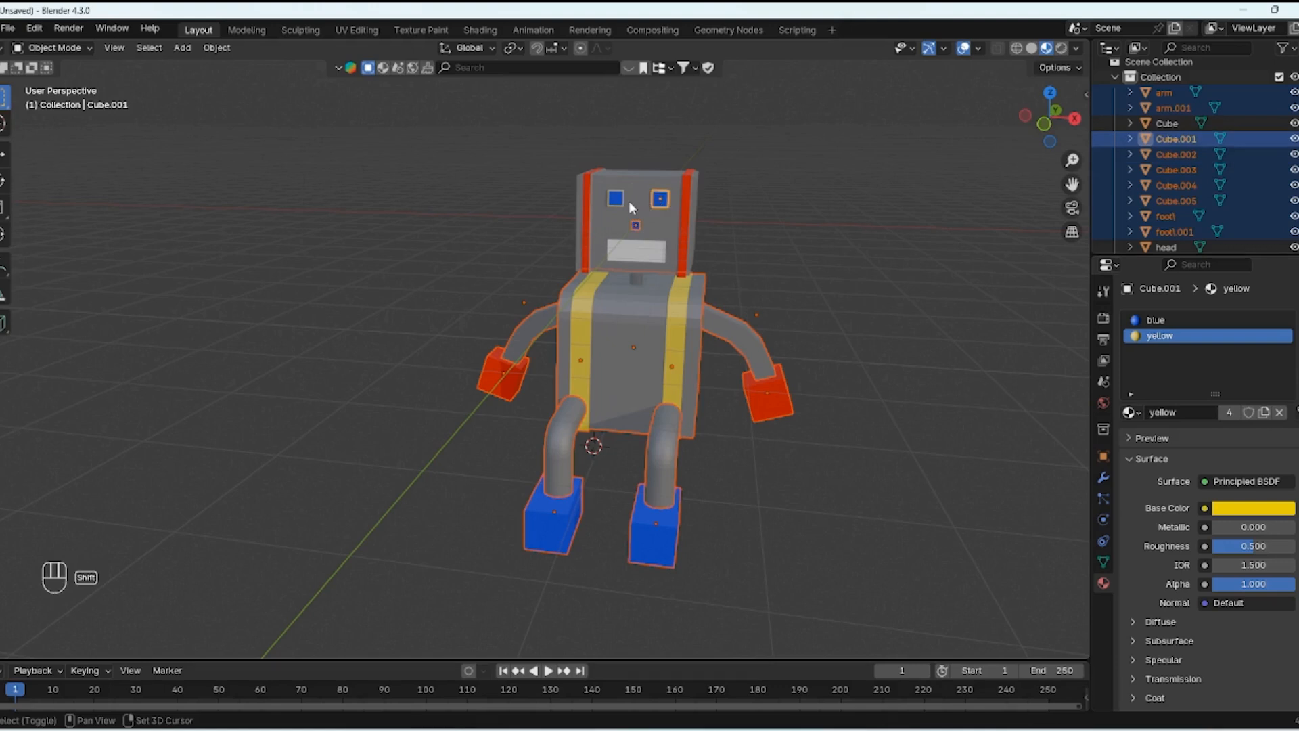
pyautogui.keyDown('shift'); pyautogui.click(616, 199); pyautogui.keyUp('shift')
pyautogui.keyDown('shift'); pyautogui.click(640, 191); pyautogui.keyUp('shift')
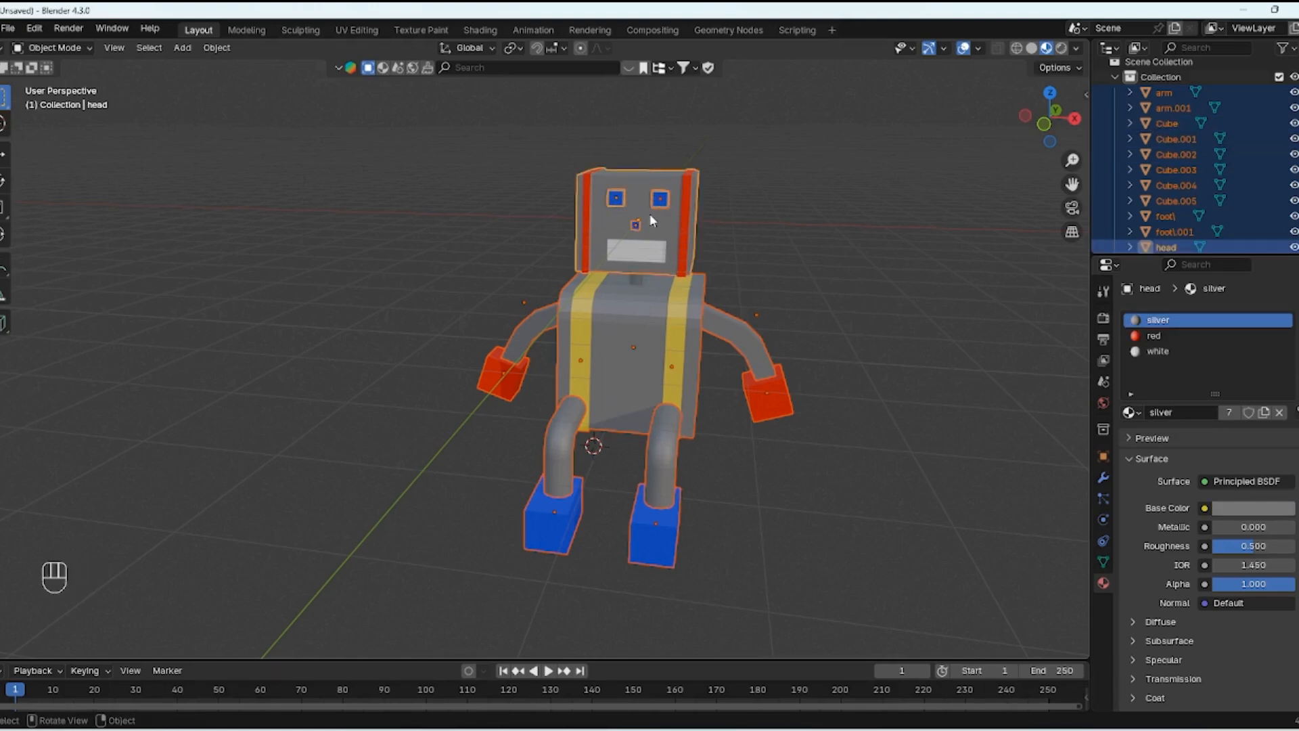
pyautogui.hotkey('ctrl', 'j')
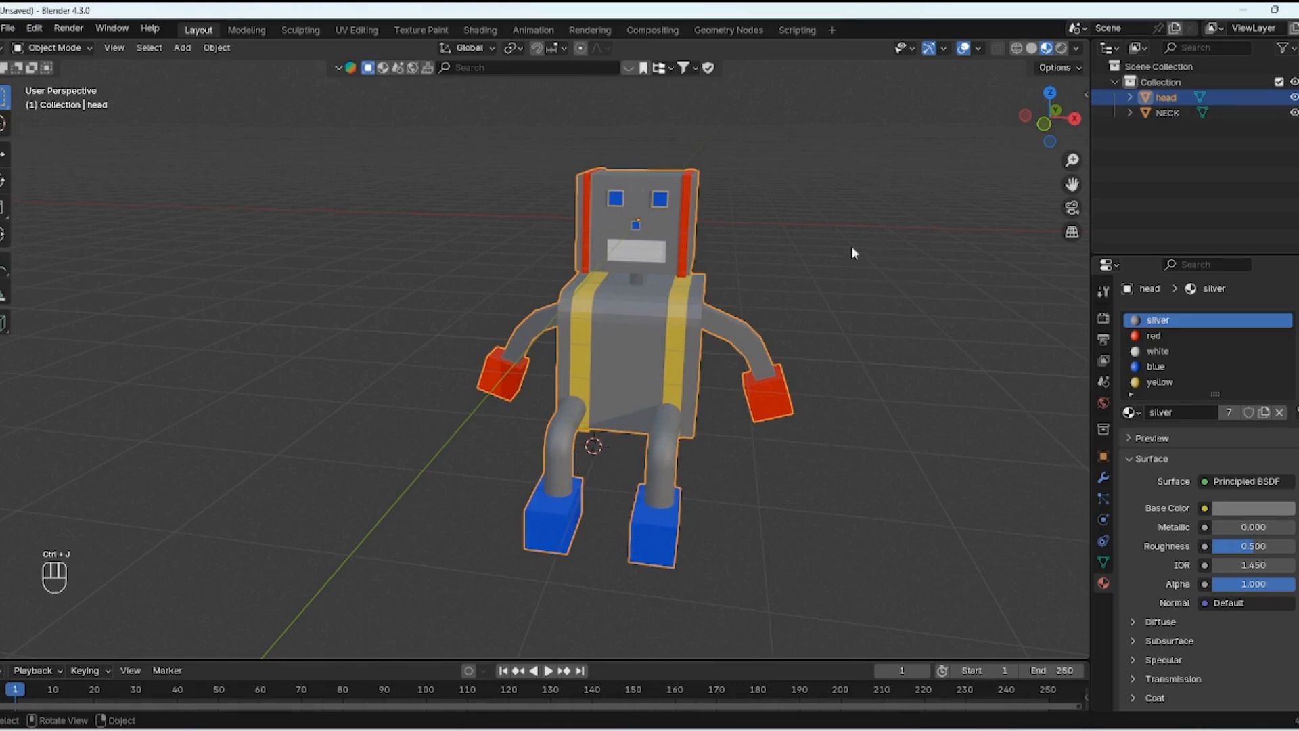
# Step: Join the head object into the neck object and rename the combined object Robot
pyautogui.click(1176, 113)
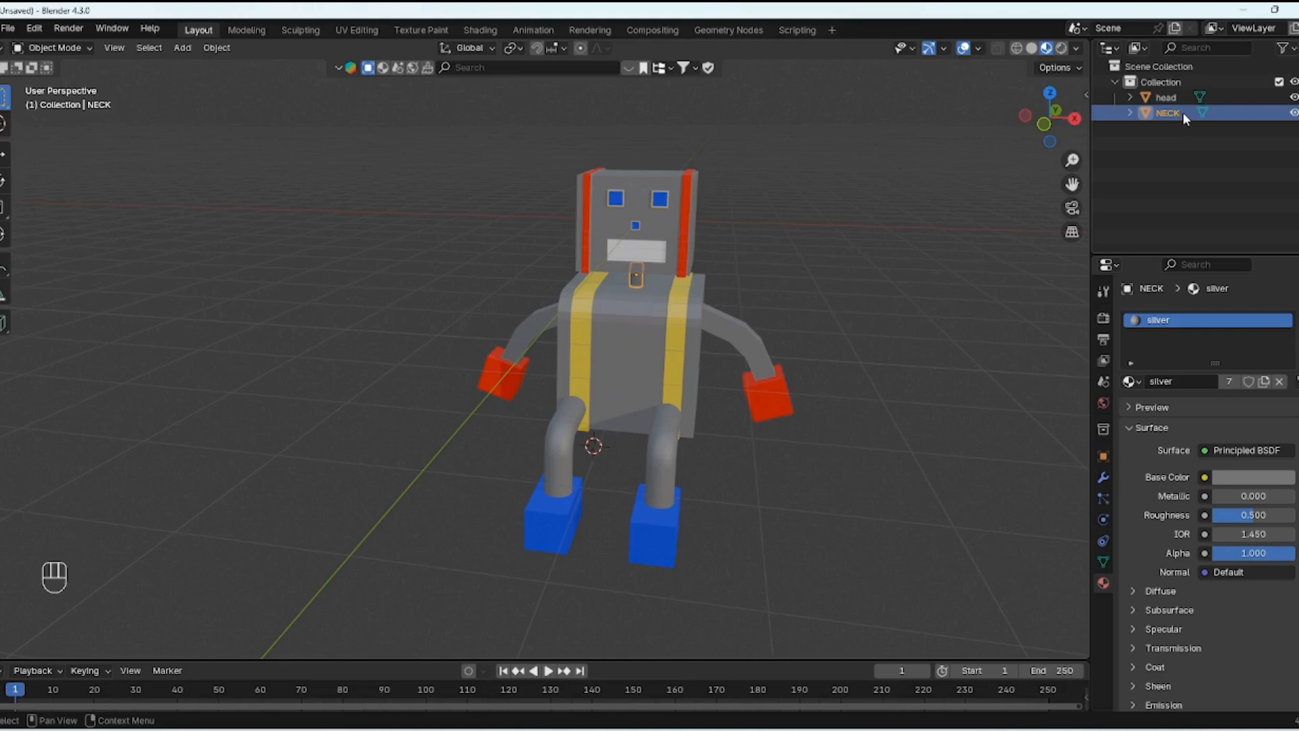
pyautogui.keyDown('shift'); pyautogui.click(1178, 97); pyautogui.keyUp('shift')
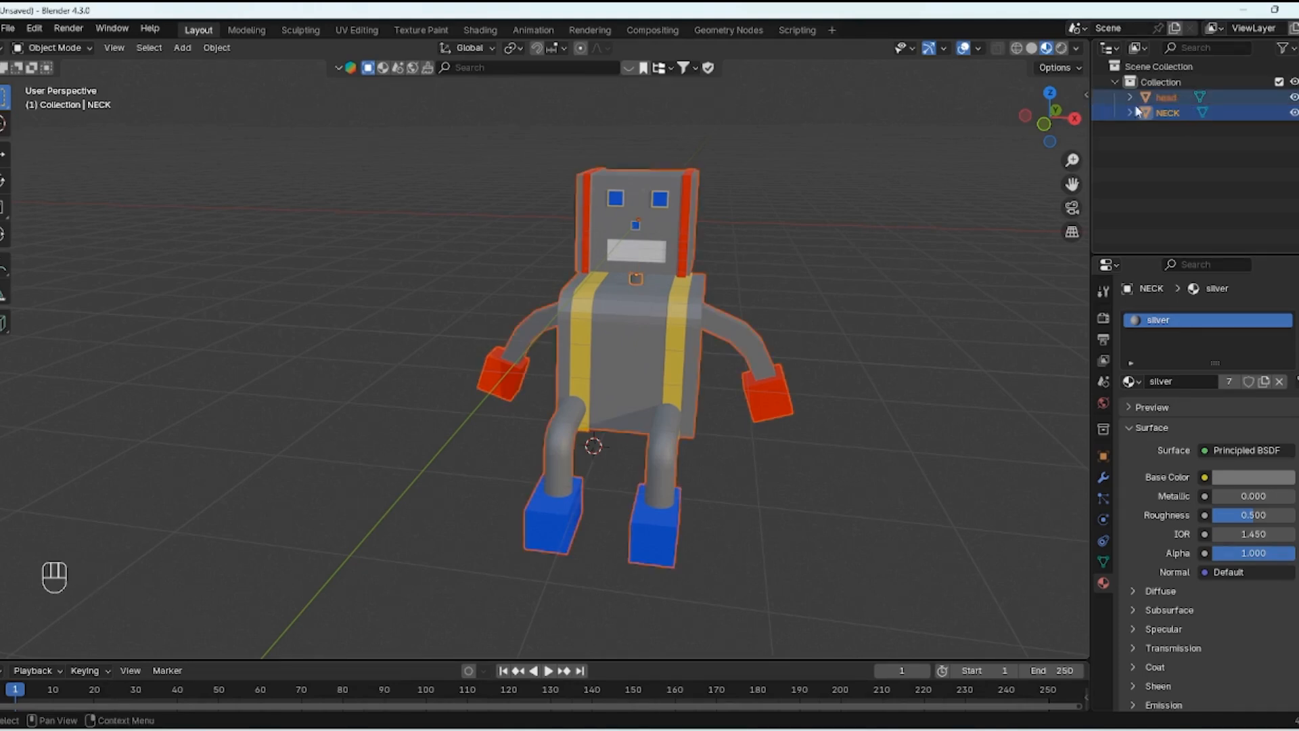
pyautogui.hotkey('ctrl', 'j')
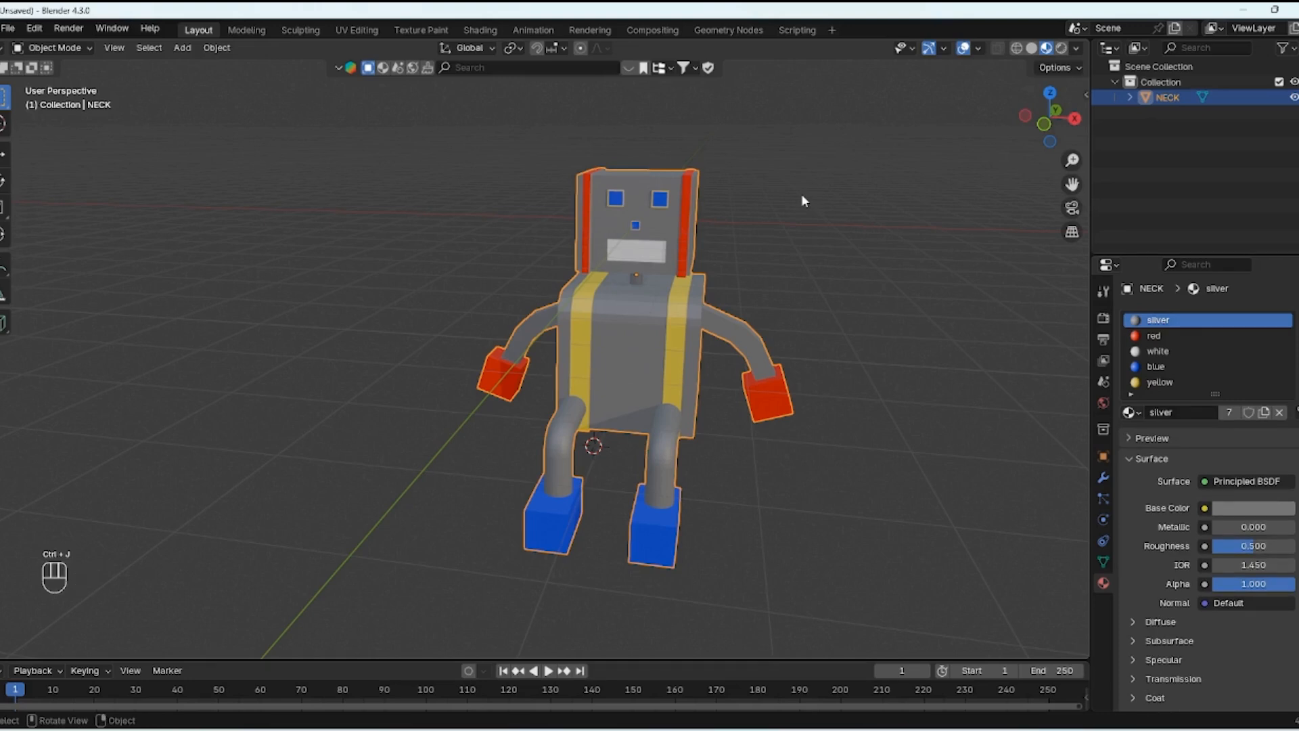
pyautogui.doubleClick(1169, 96)
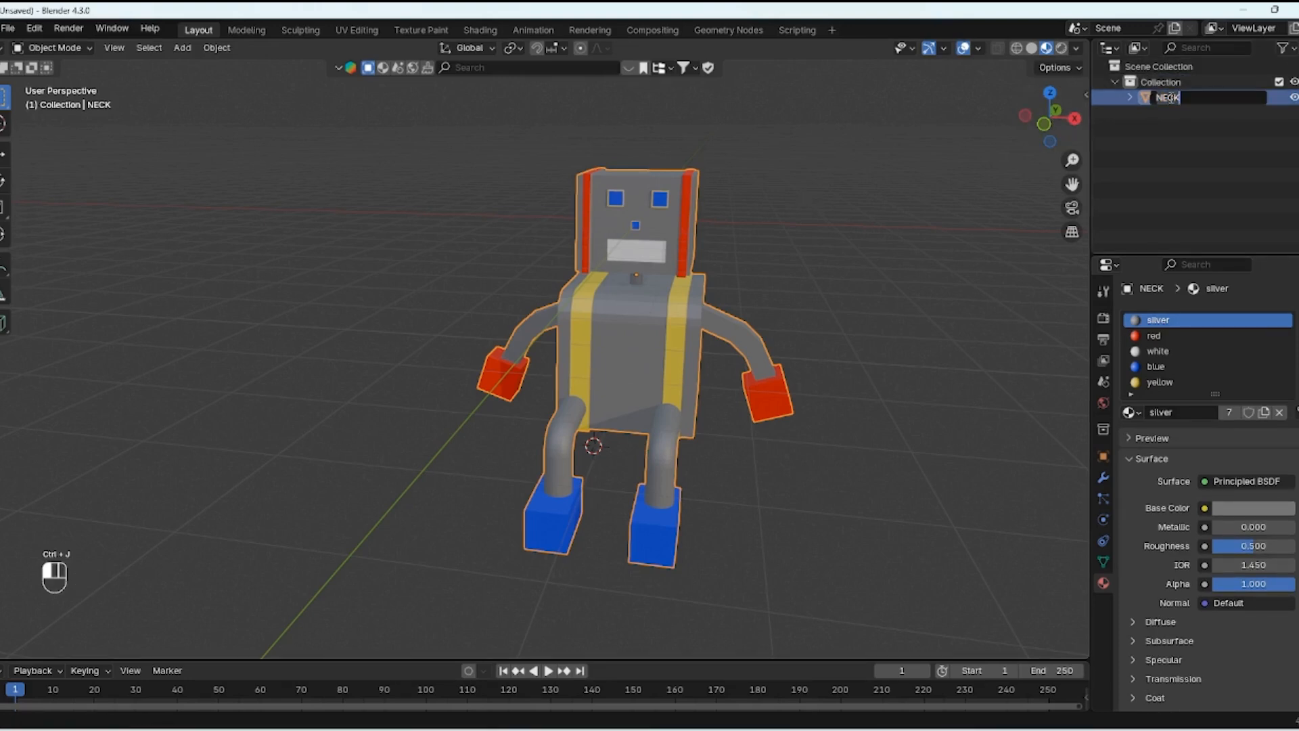
pyautogui.write('Robot')
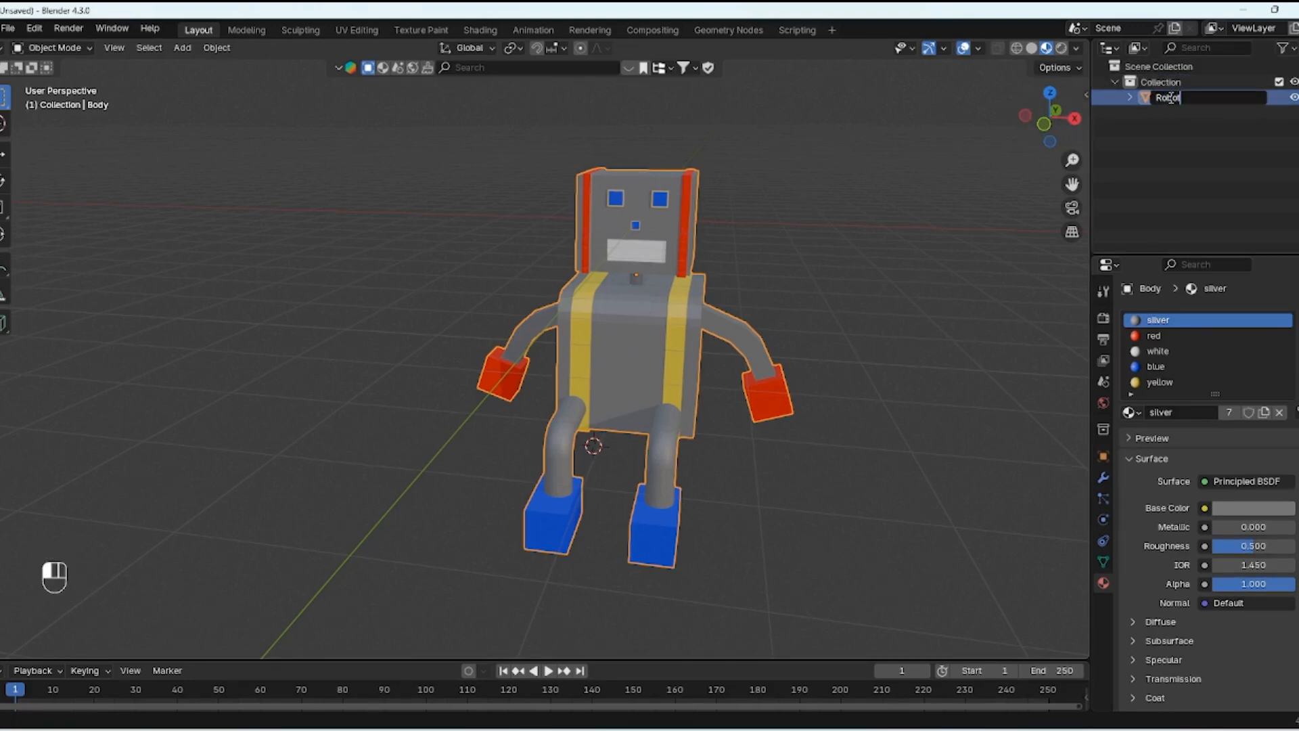
pyautogui.press('Return')
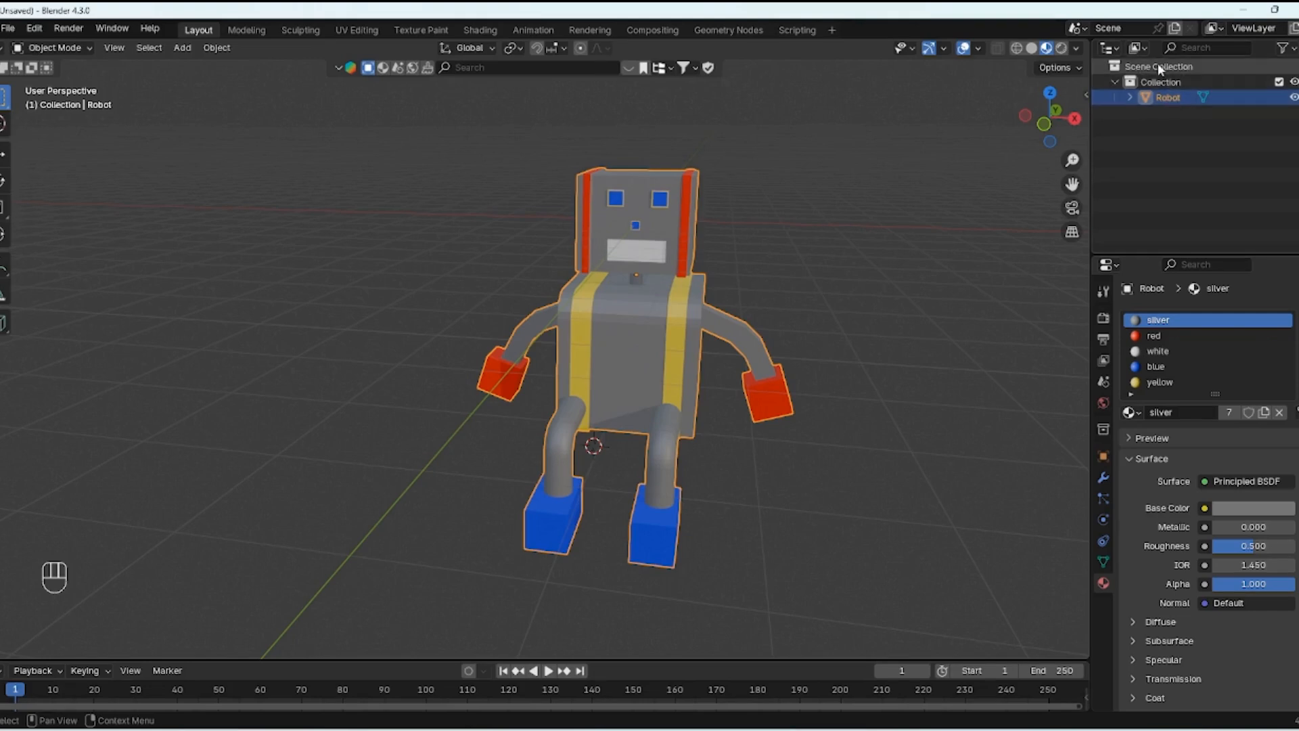
# Step: Place the 3D cursor at the robot's neck and set the robot's origin to Center of Mass (Surface)
pyautogui.moveTo(704, 326); pyautogui.dragTo(663, 321, button='middle')
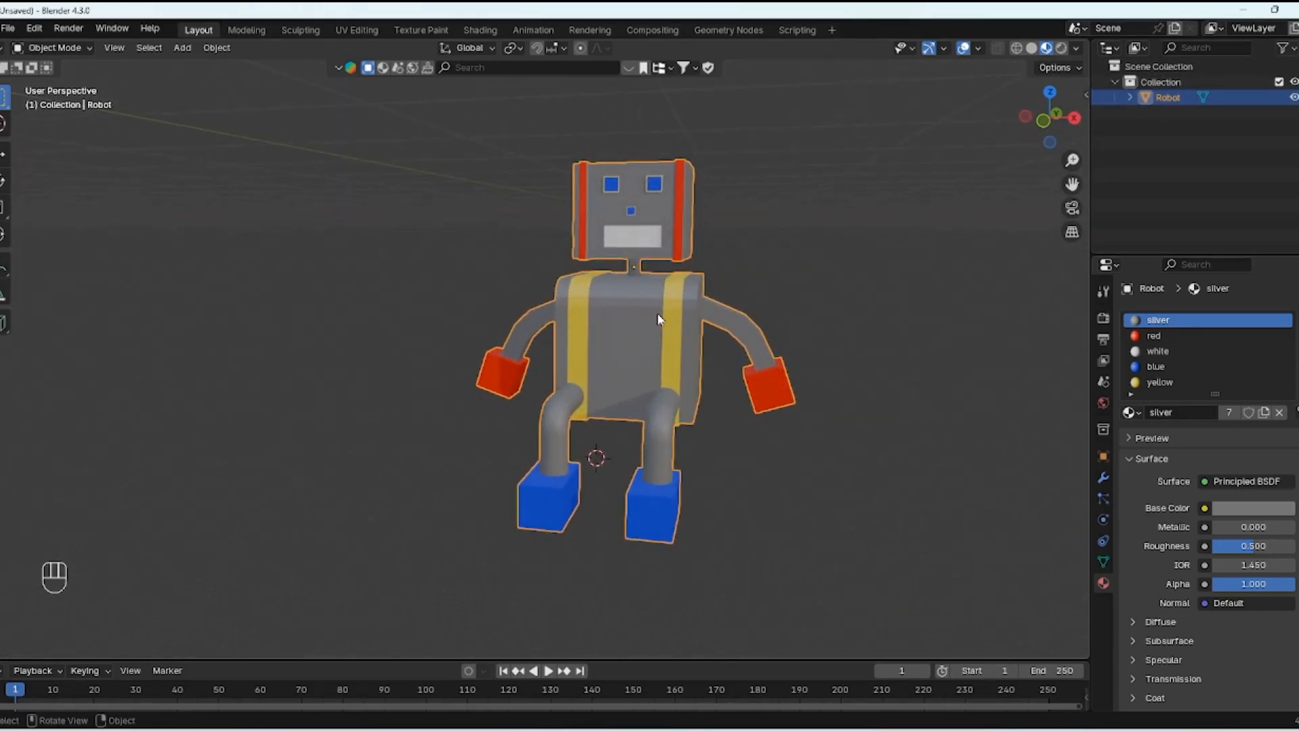
pyautogui.keyDown('shift'); pyautogui.rightClick(634, 266); pyautogui.keyUp('shift')
pyautogui.rightClick(627, 370)
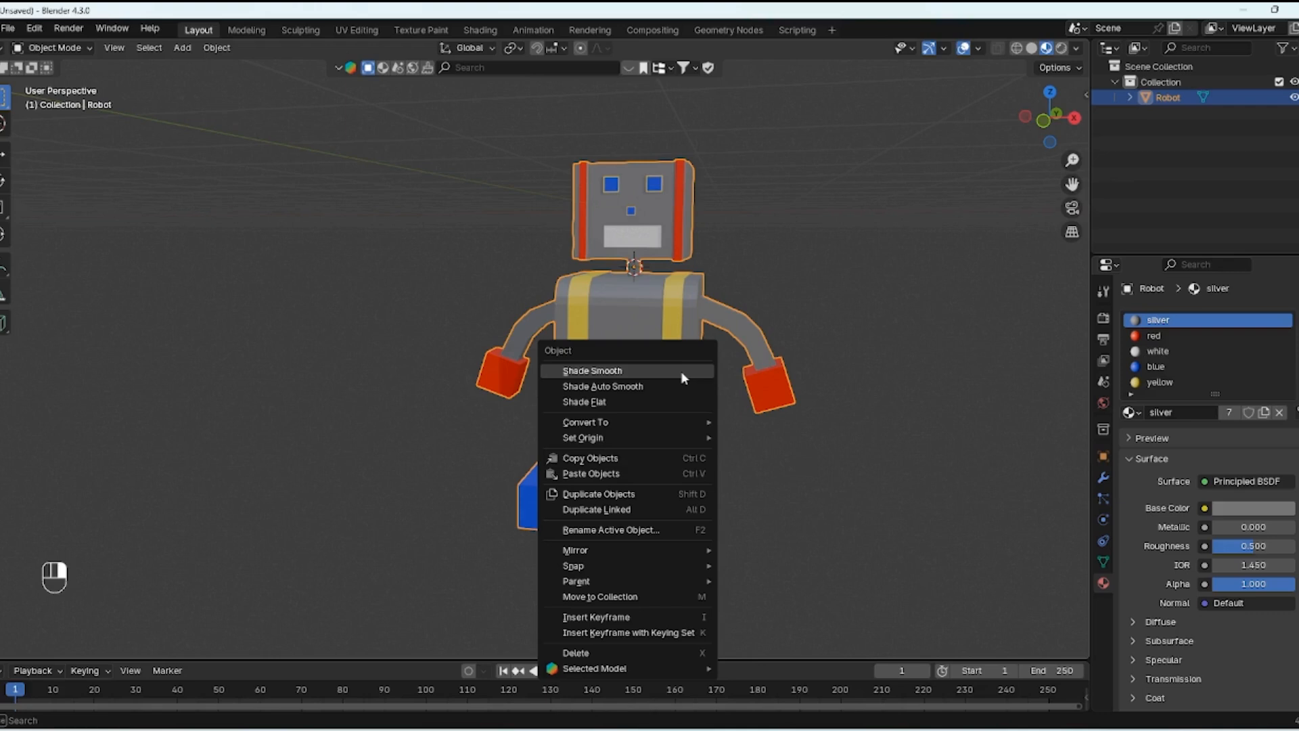
pyautogui.moveTo(666, 441)
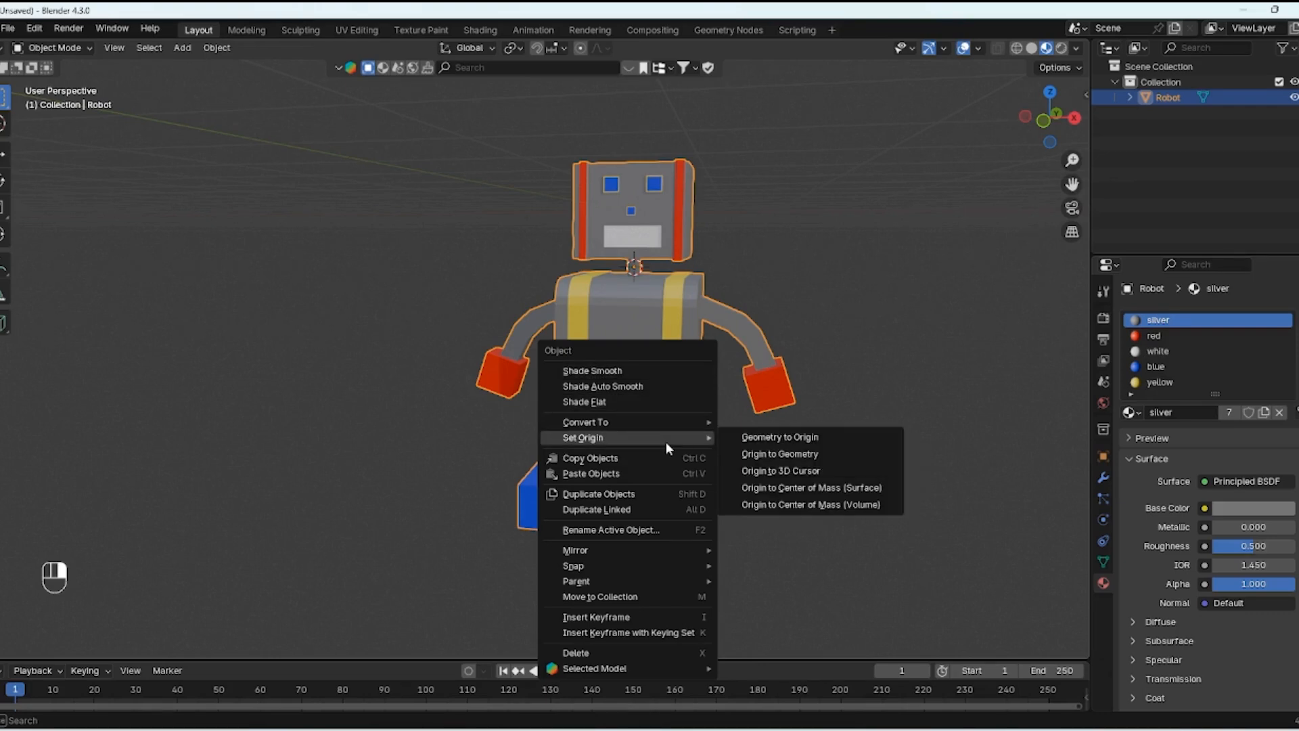
pyautogui.click(815, 490)
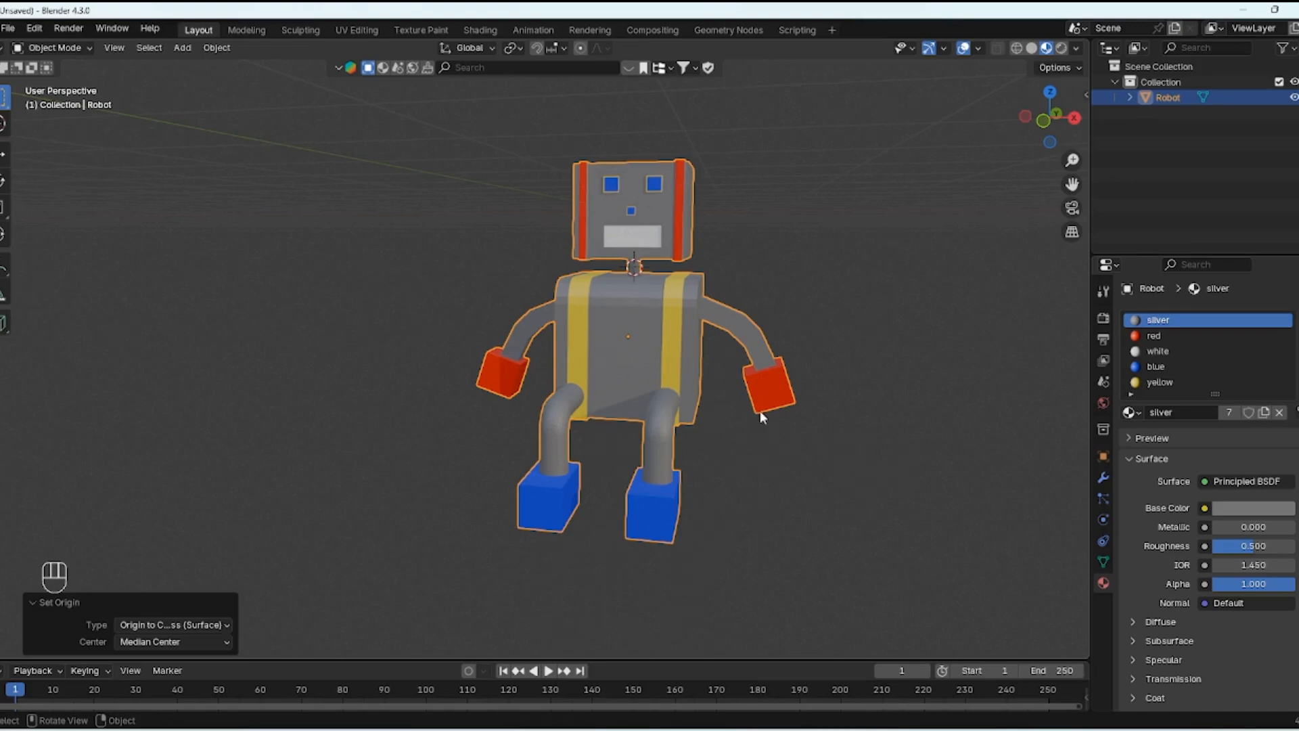
# Step: Scale the whole robot down by a factor of 0.289 and back up by 2.941
pyautogui.moveTo(761, 410); pyautogui.dragTo(803, 390, button='middle')
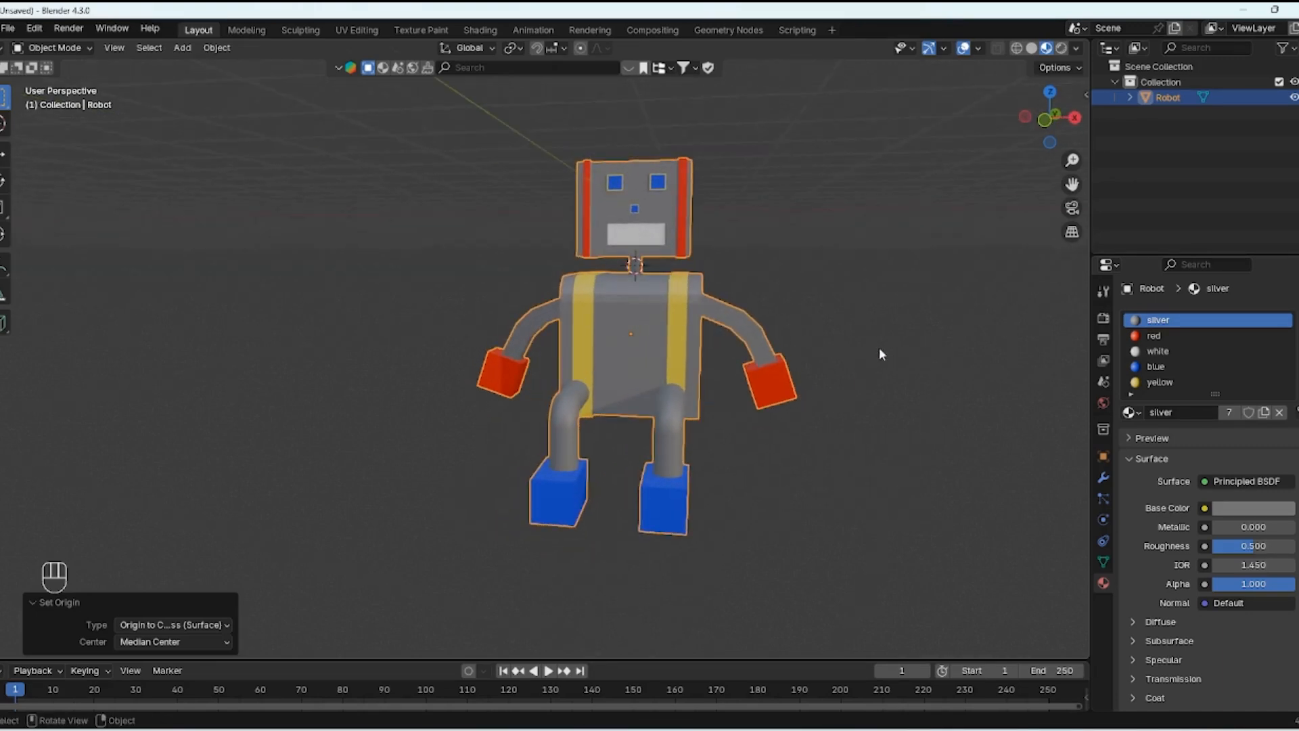
pyautogui.press('s')
pyautogui.click(721, 416)
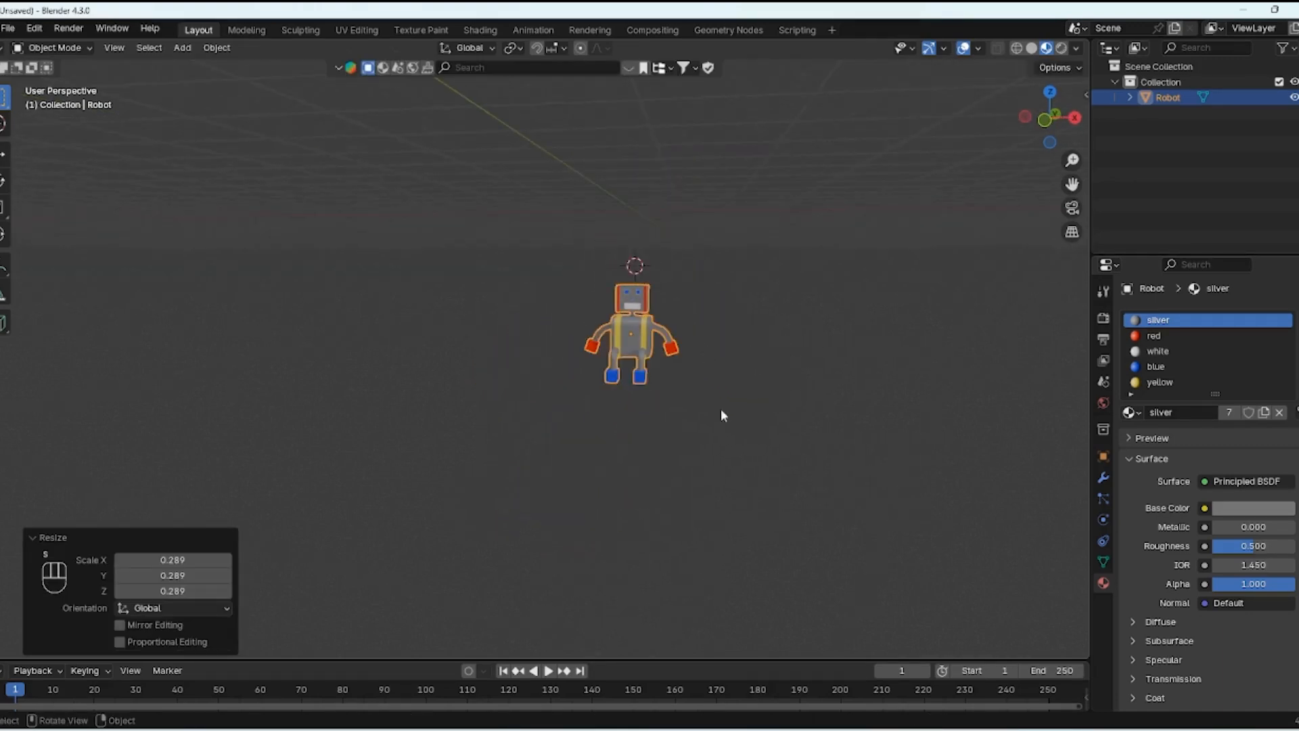
pyautogui.moveTo(721, 415); pyautogui.dragTo(729, 442, button='middle')
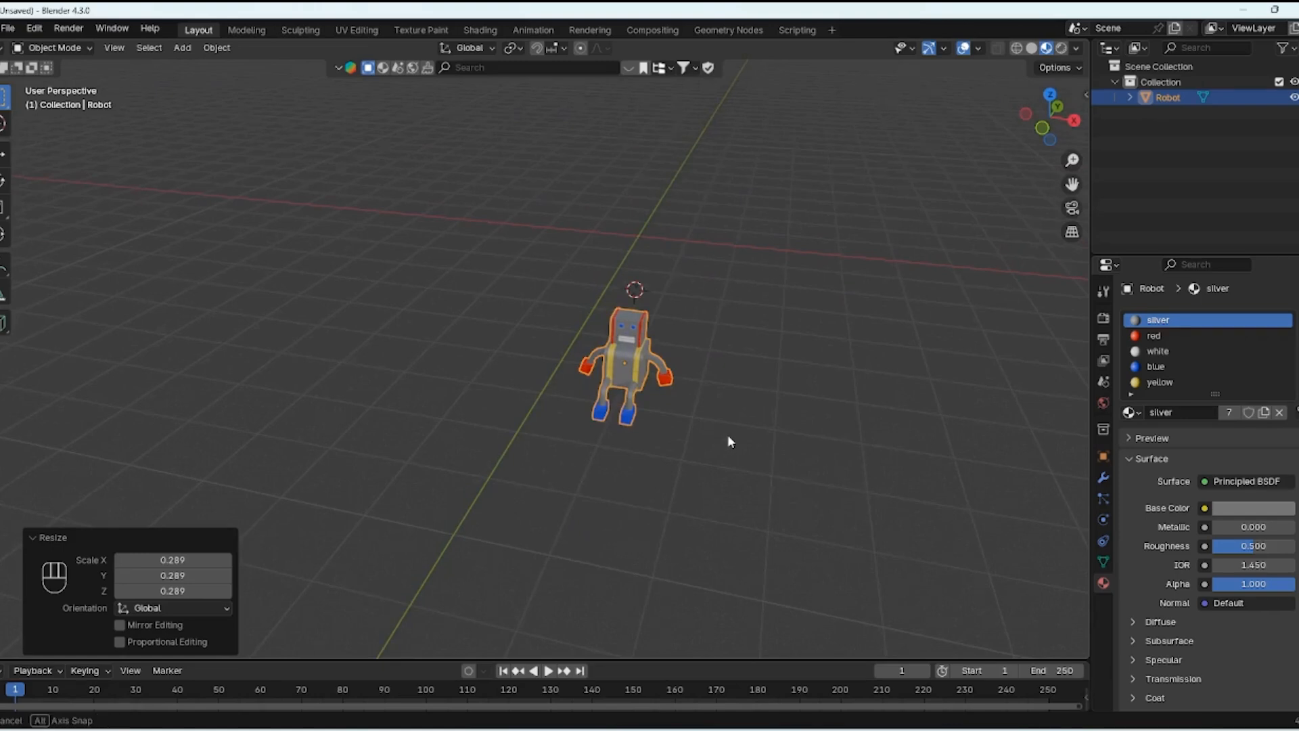
pyautogui.press('s')
pyautogui.click(964, 506)
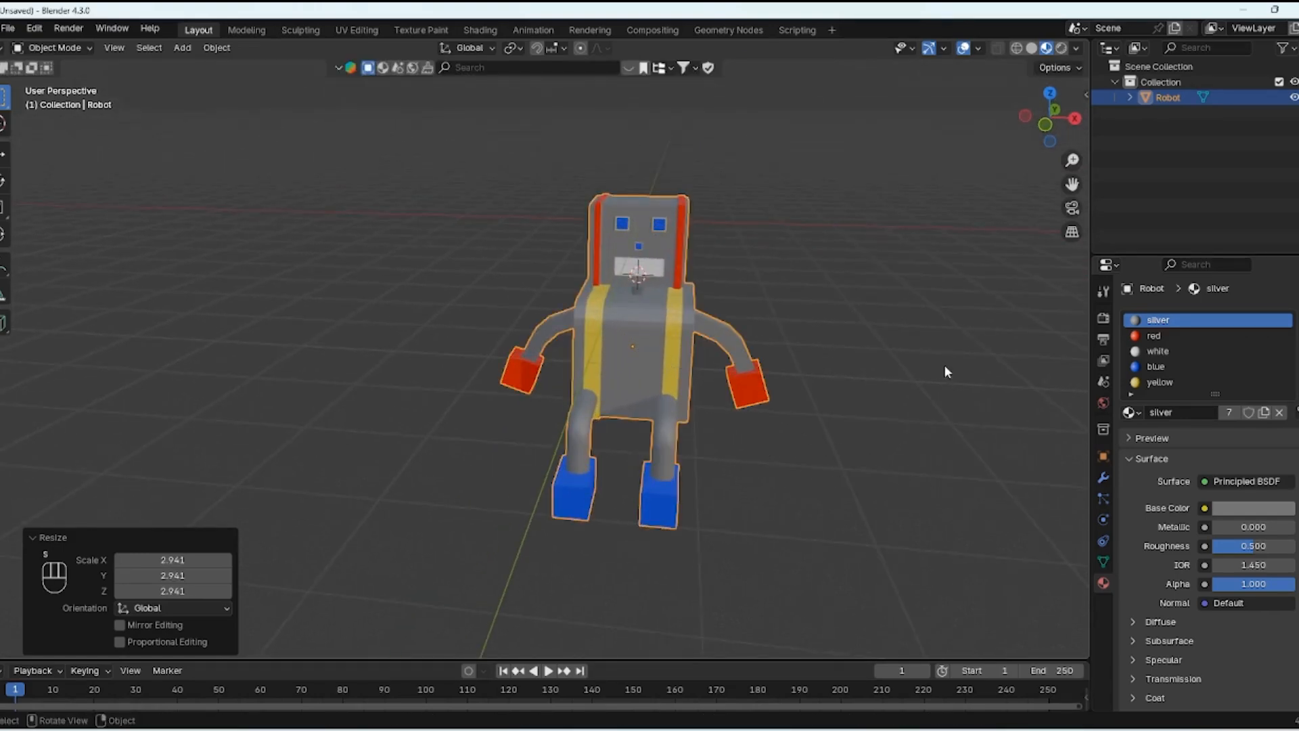
# Step: Try rotating the robot, cancel the rotation, and deselect the model
pyautogui.press('r')
pyautogui.rightClick(664, 348)
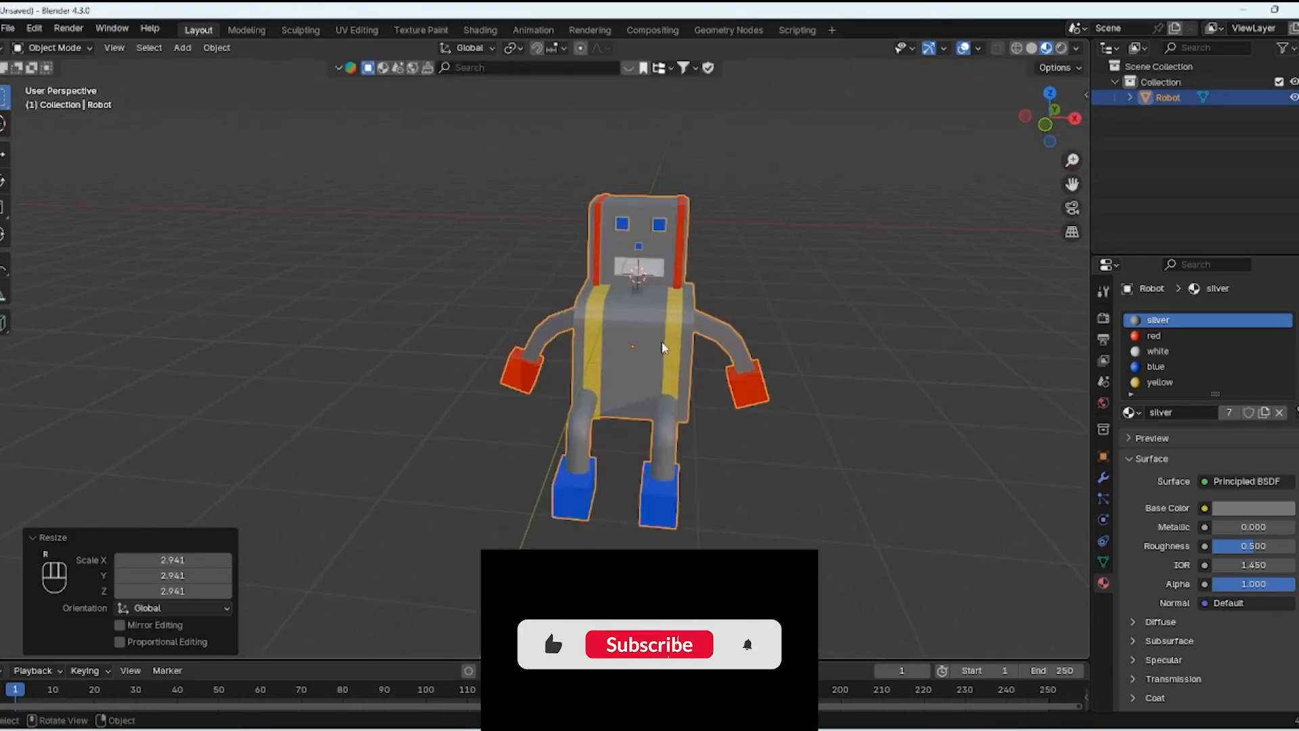
pyautogui.moveTo(663, 348); pyautogui.dragTo(806, 281, button='middle')
pyautogui.click(870, 276)
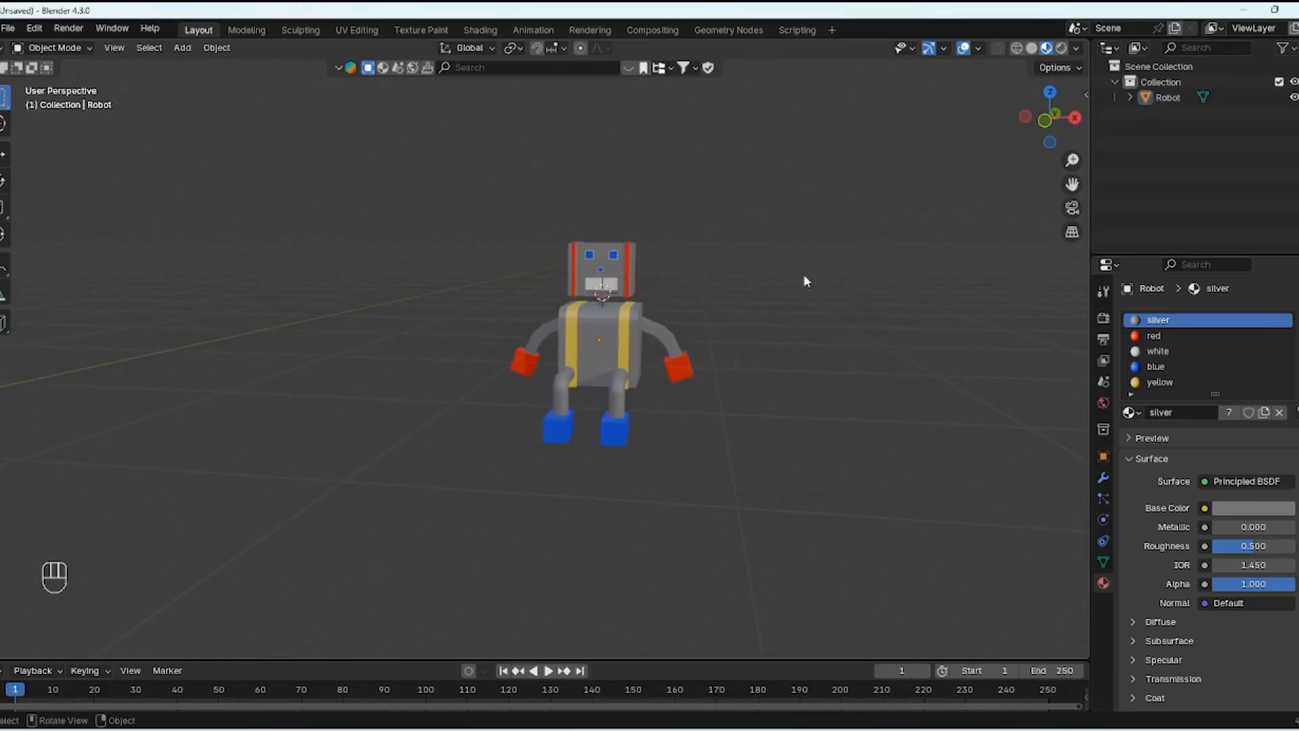